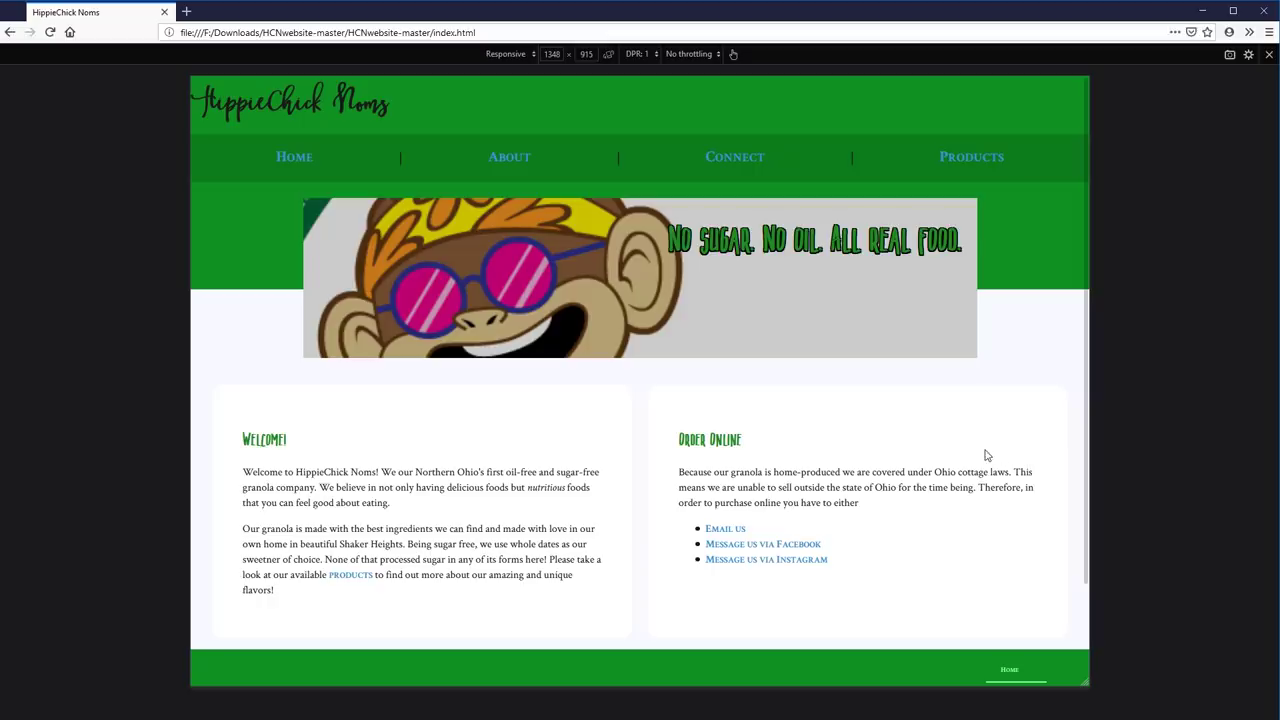
Step: Examine the existing HippieChick Noms home page, including its header, navigation, banner and content sections
{"action": "scroll", "coordinate": [985, 460], "scroll_direction": "down", "scroll_amount": 2}
{"action": "scroll", "coordinate": [980, 380], "scroll_direction": "up", "scroll_amount": 3}
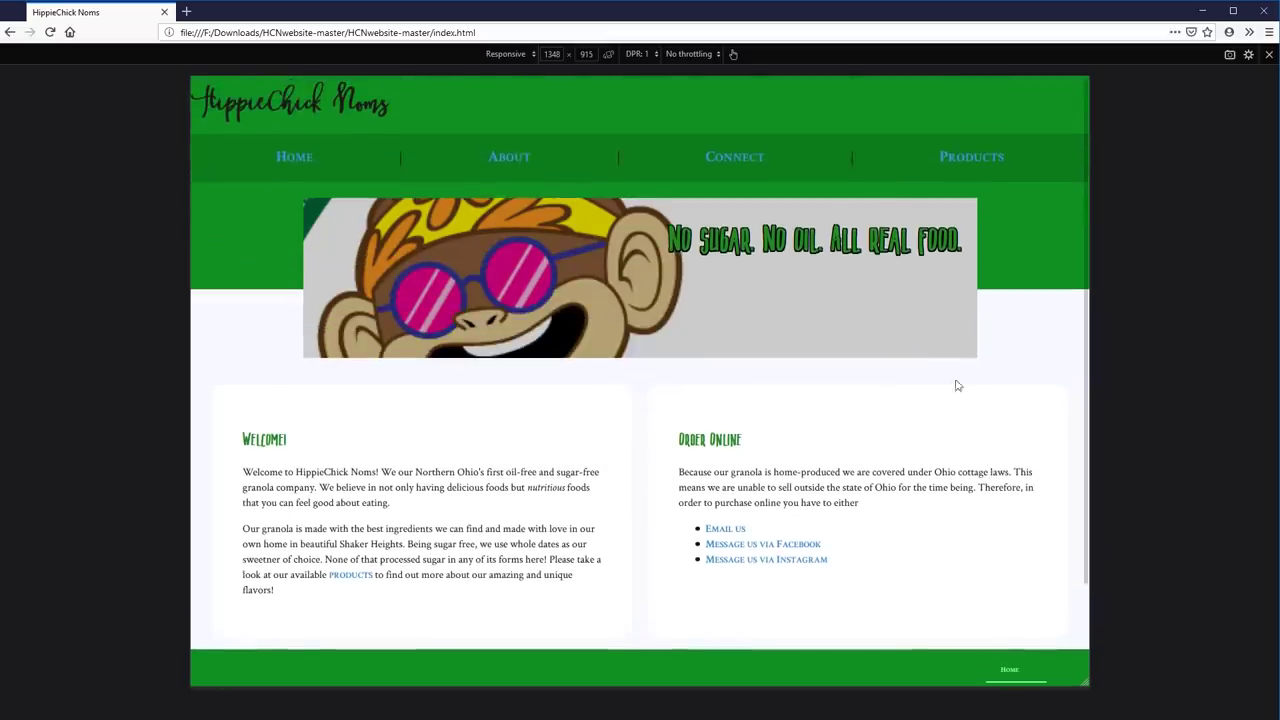
{"action": "scroll", "coordinate": [860, 370], "scroll_direction": "down", "scroll_amount": 1}
{"action": "scroll", "coordinate": [765, 365], "scroll_direction": "up", "scroll_amount": 1}
{"action": "scroll", "coordinate": [785, 371], "scroll_direction": "down", "scroll_amount": 2}
{"action": "scroll", "coordinate": [787, 372], "scroll_direction": "up", "scroll_amount": 2}
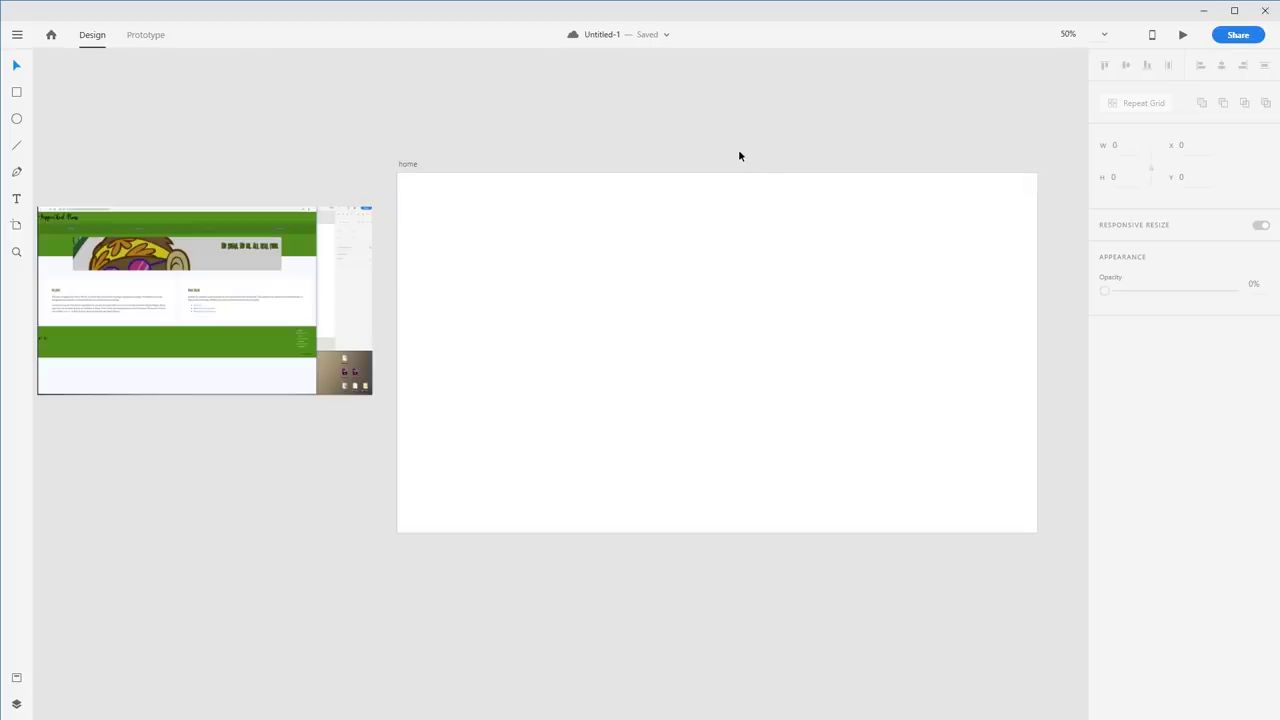
Step: In Adobe XD, paste the HippieChick Noms logo onto the home artboard and center it horizontally near the upper edge
{"action": "mouse_move", "coordinate": [740, 156]}
{"action": "left_mouse_down"}
{"action": "mouse_move", "coordinate": [720, 154]}
{"action": "mouse_move", "coordinate": [749, 149]}
{"action": "left_mouse_up"}
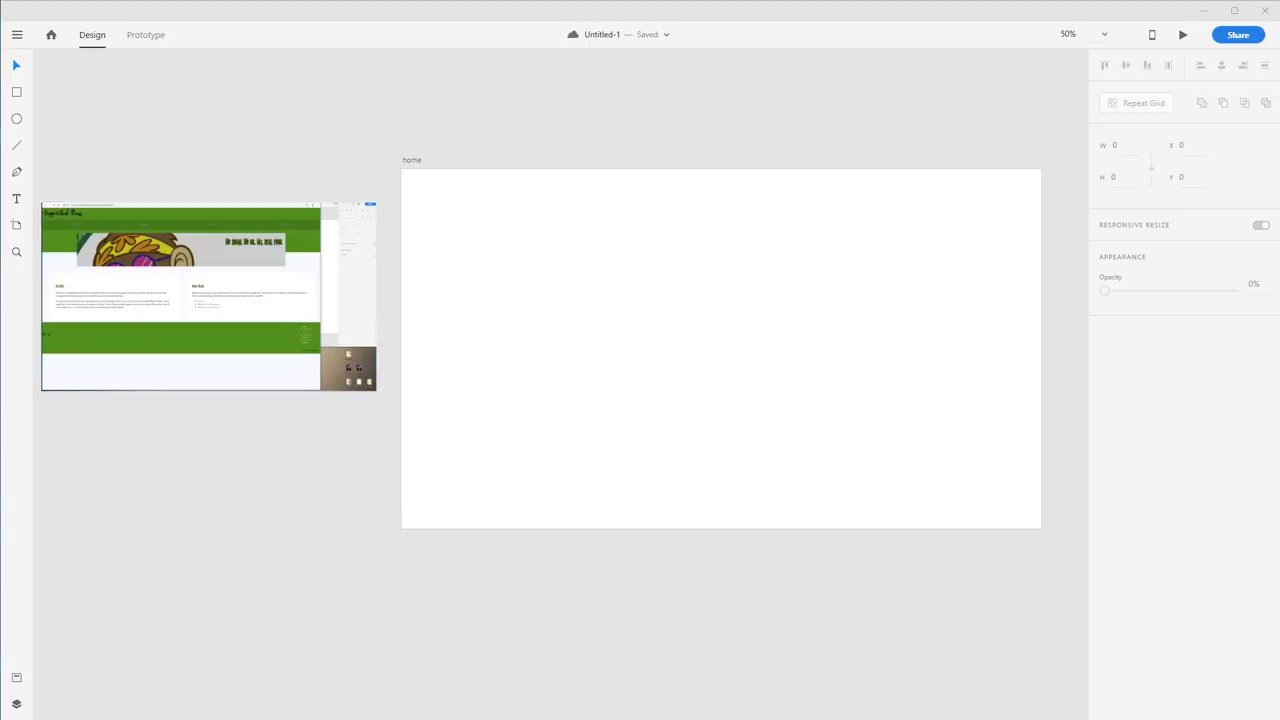
{"action": "left_click", "coordinate": [949, 128]}
{"action": "key", "text": "ctrl+v"}
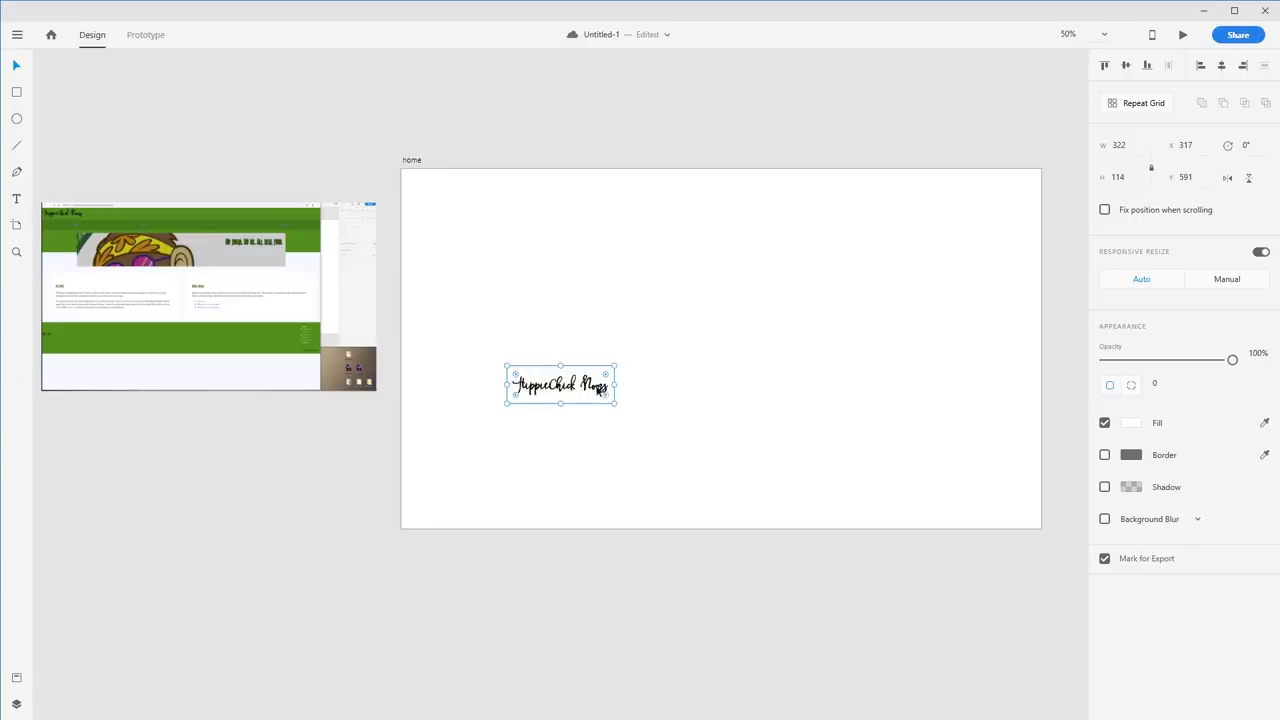
{"action": "left_click_drag", "start_coordinate": [600, 390], "coordinate": [763, 203]}
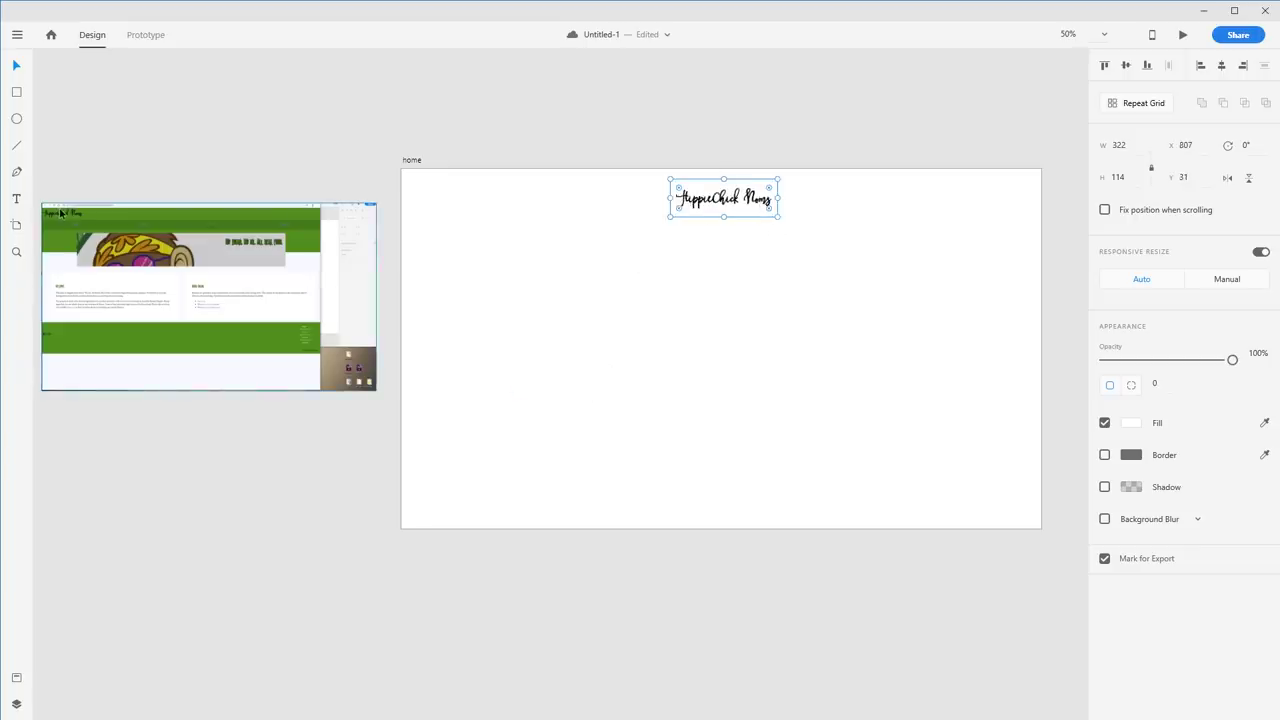
{"action": "left_click", "coordinate": [1219, 65]}
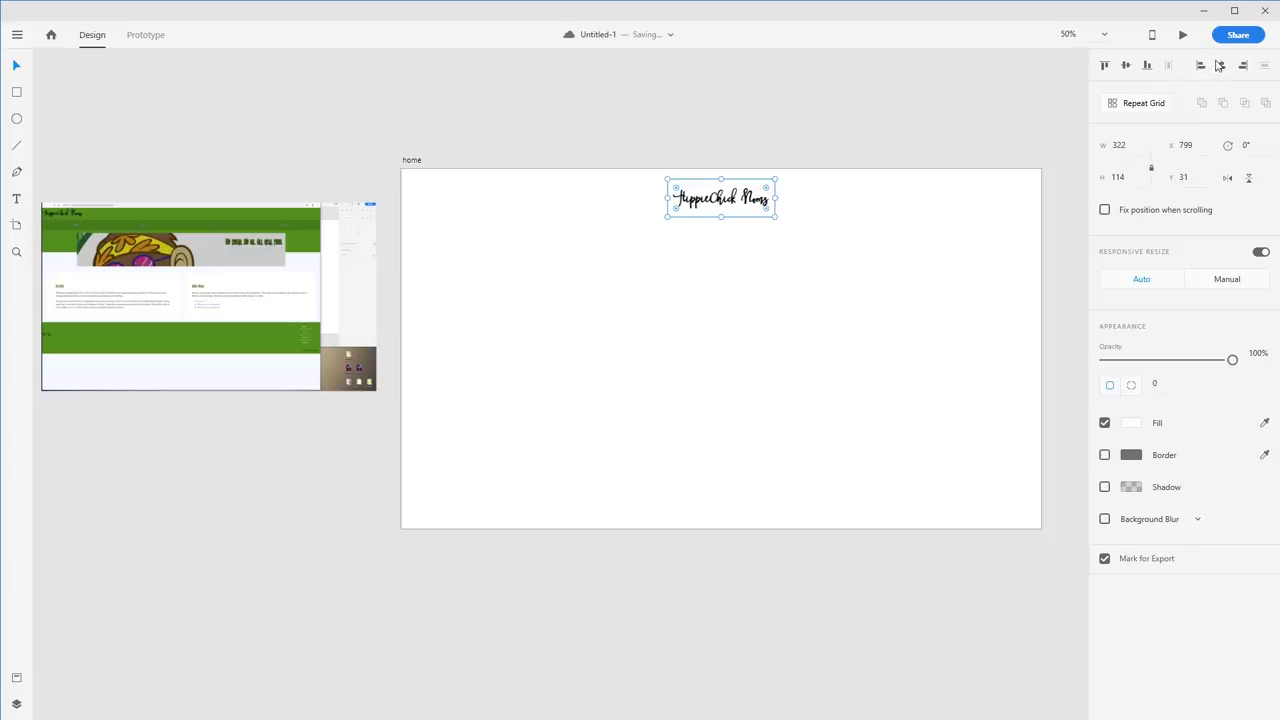
{"action": "left_click_drag", "start_coordinate": [767, 211], "coordinate": [769, 200]}
{"action": "left_click", "coordinate": [866, 234]}
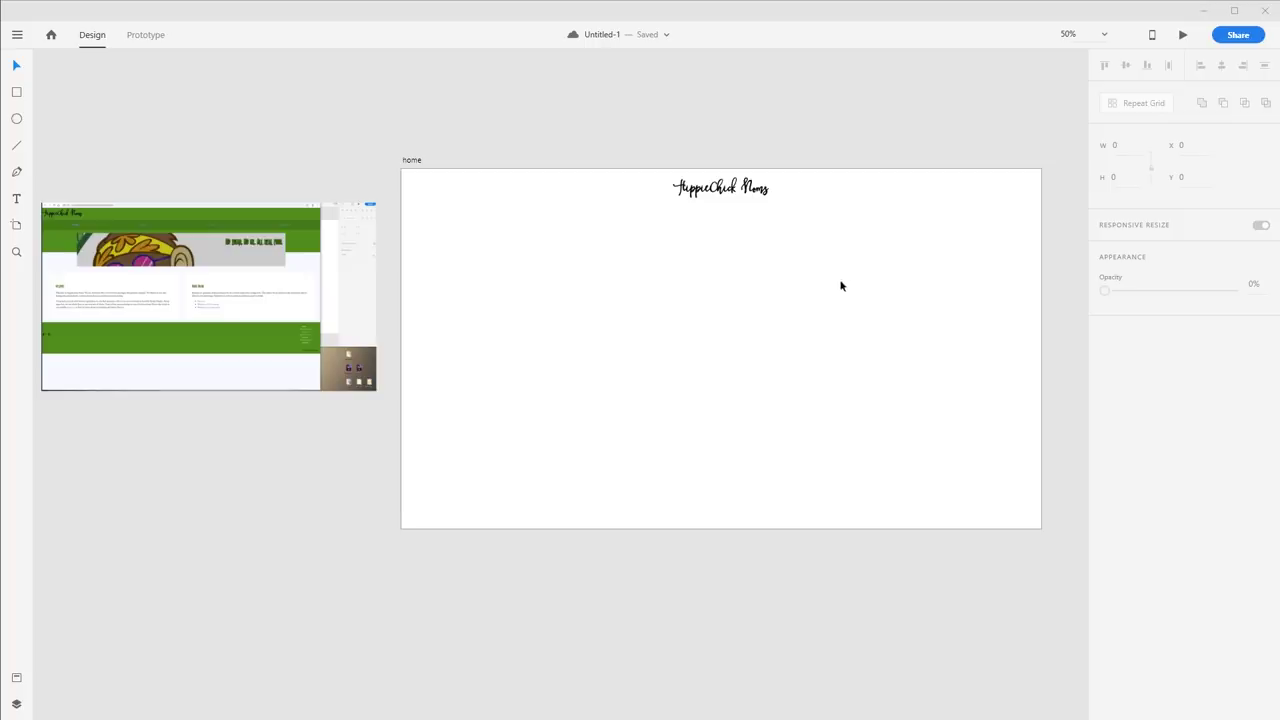
Step: Add a "Home" text label below the logo and repeat it horizontally as a four-item repeat grid
{"action": "key", "text": "t"}
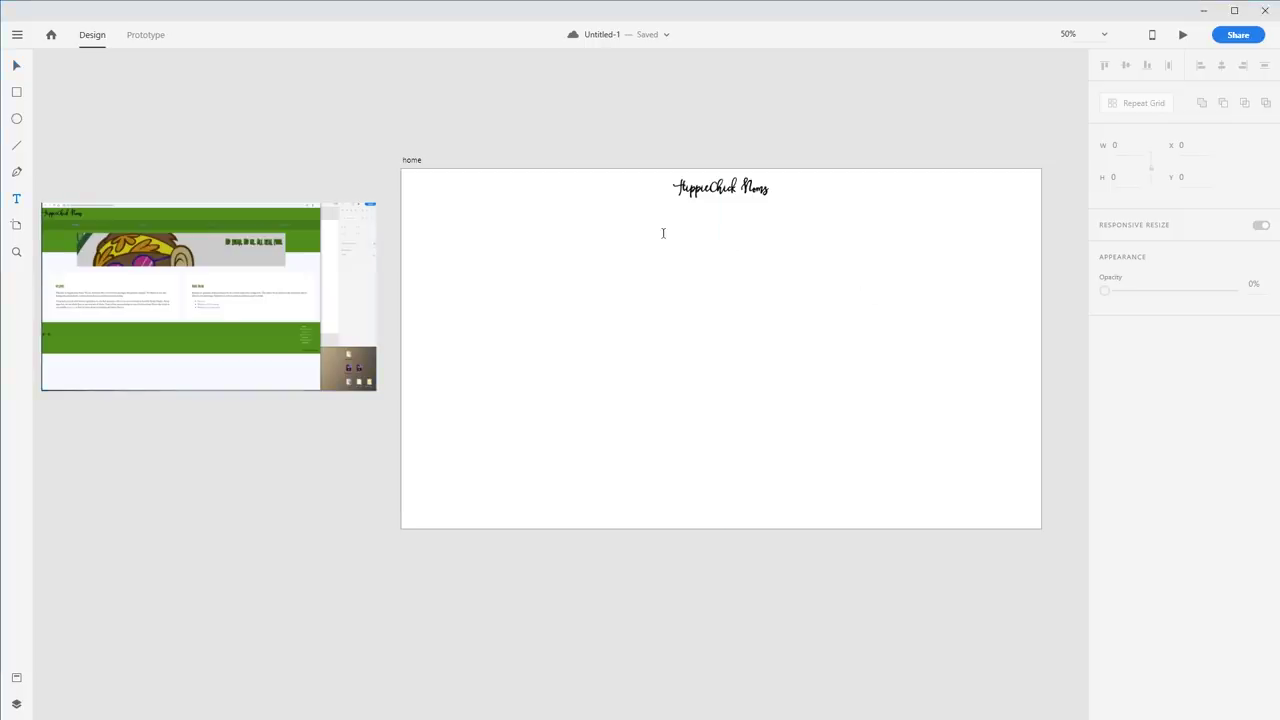
{"action": "left_click", "coordinate": [662, 233]}
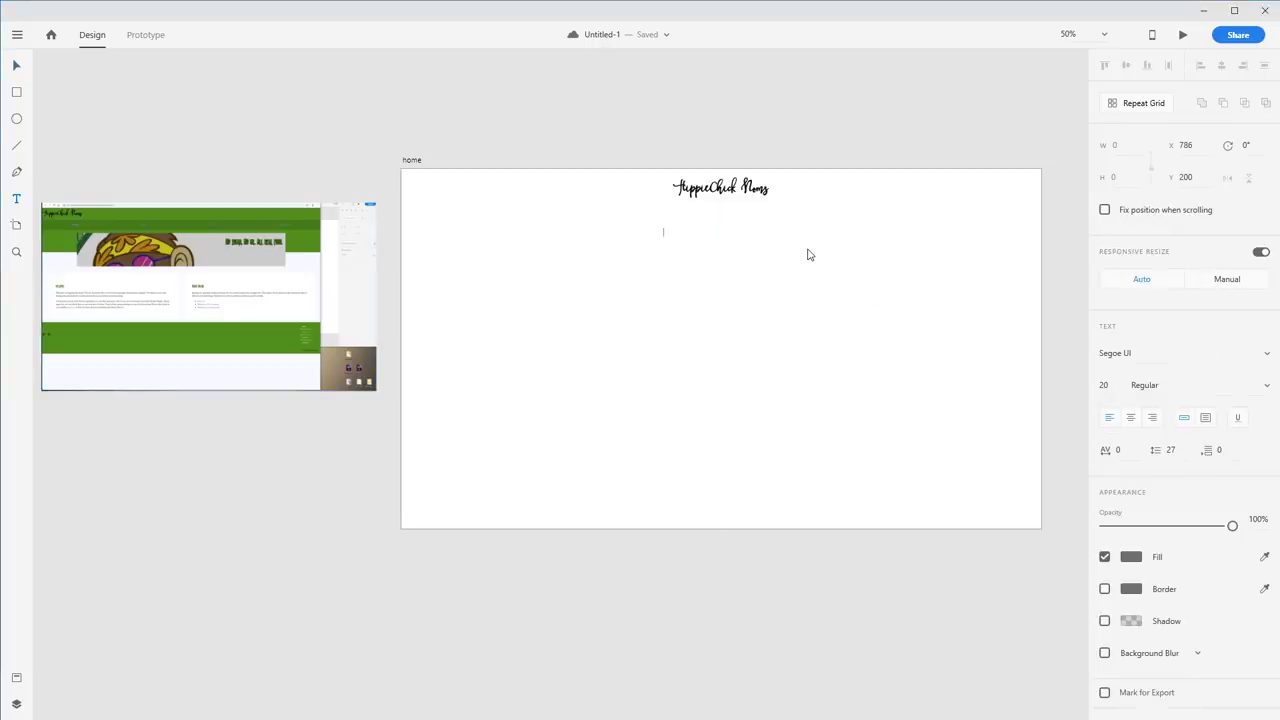
{"action": "type", "text": "Home"}
{"action": "key", "text": "Escape"}
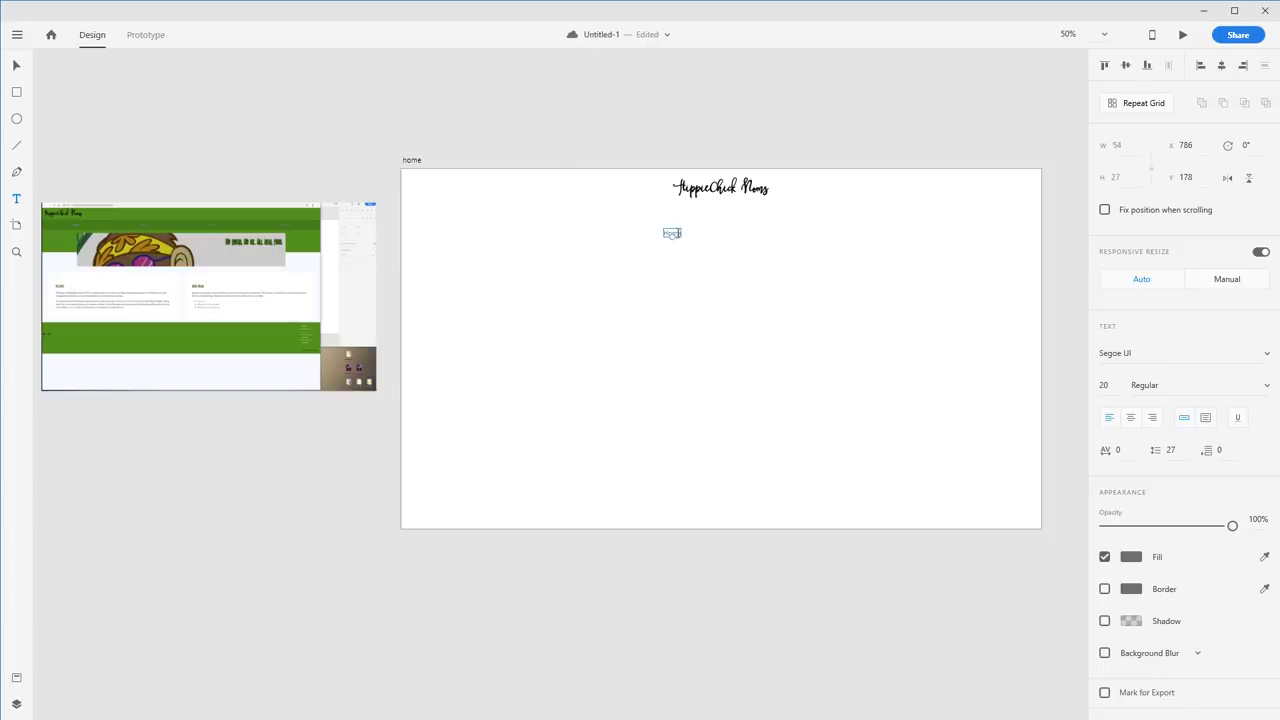
{"action": "left_click", "coordinate": [1130, 106]}
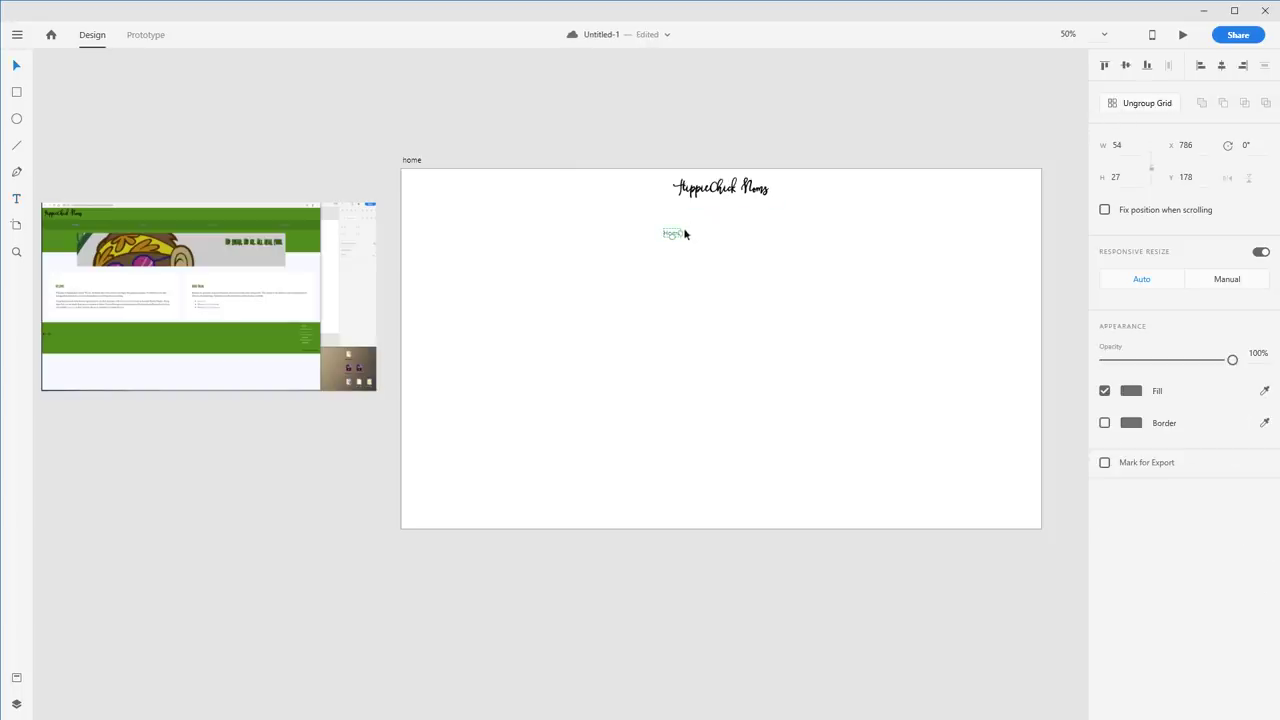
{"action": "left_click_drag", "start_coordinate": [683, 232], "coordinate": [765, 234]}
Step: Change the second label in the repeat grid to "About" and the third to "Connect"
{"action": "double_click", "coordinate": [699, 233]}
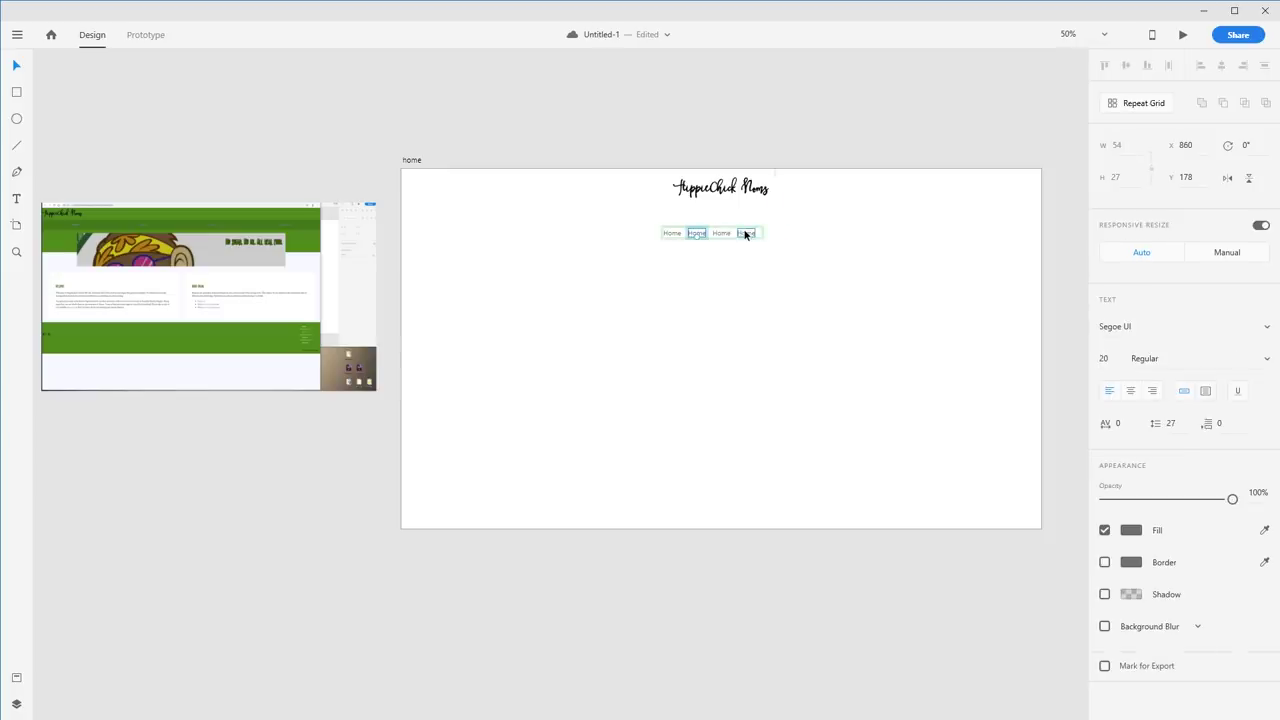
{"action": "double_click", "coordinate": [721, 234]}
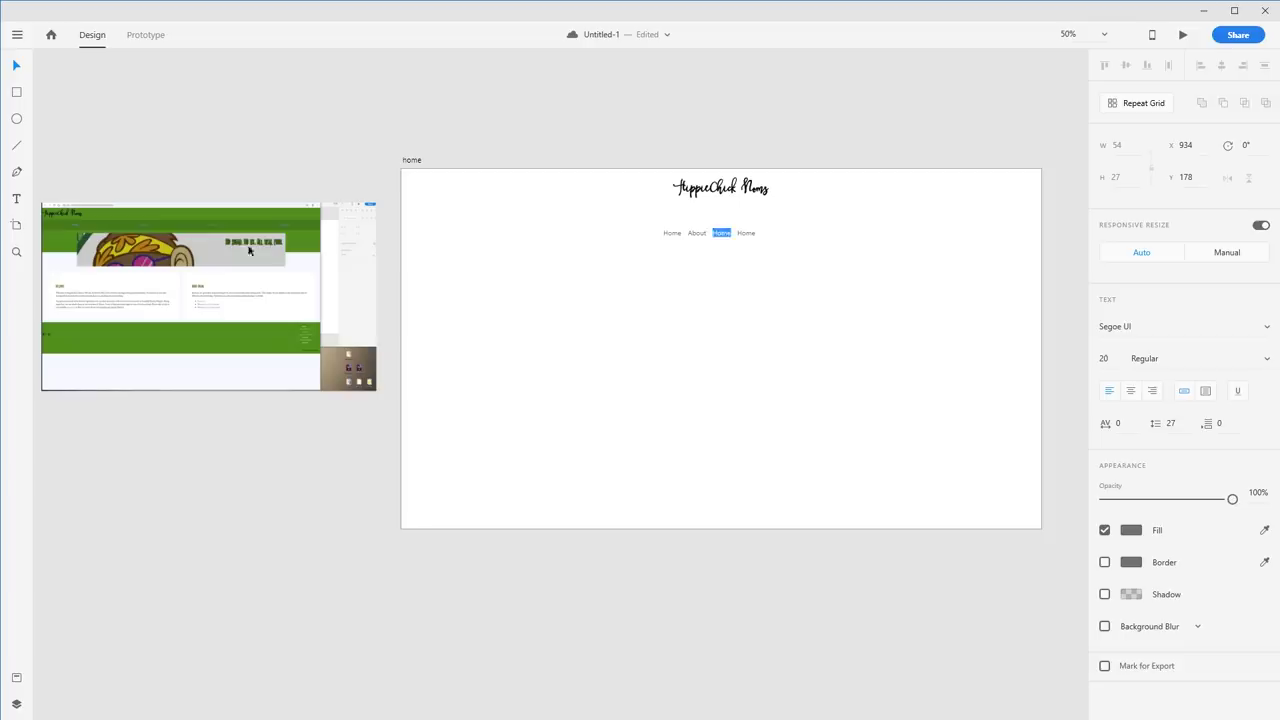
{"action": "key", "text": "BackSpace"}
{"action": "key", "text": "Escape"}
{"action": "key", "text": "ctrl+space"}
{"action": "left_click_drag", "start_coordinate": [169, 194], "coordinate": [287, 280]}
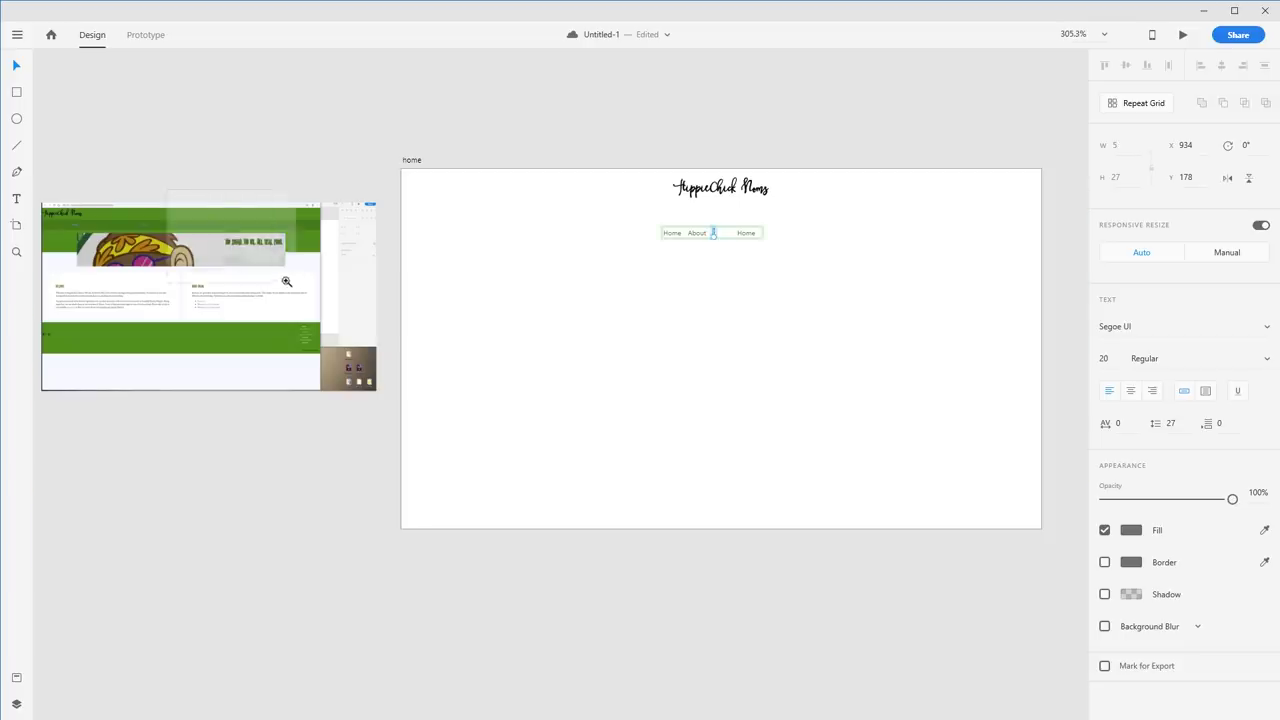
{"action": "key", "text": "ctrl+0"}
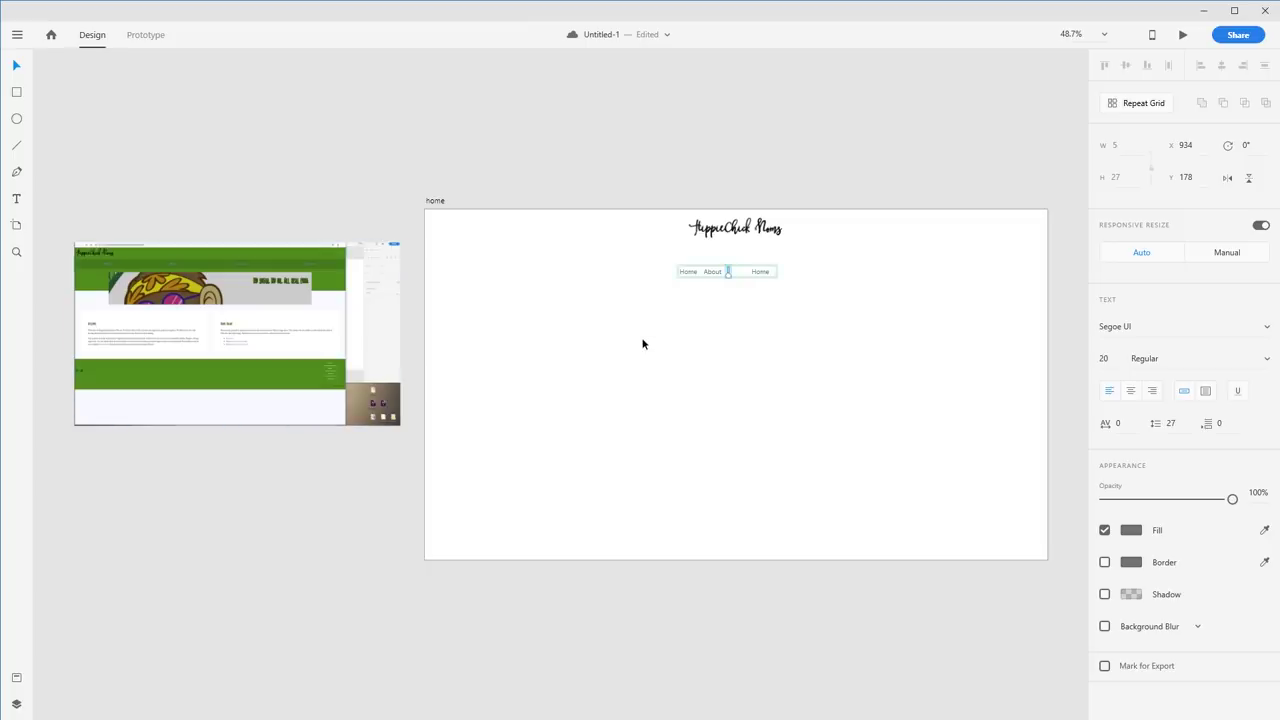
{"action": "key", "text": "ctrl+2"}
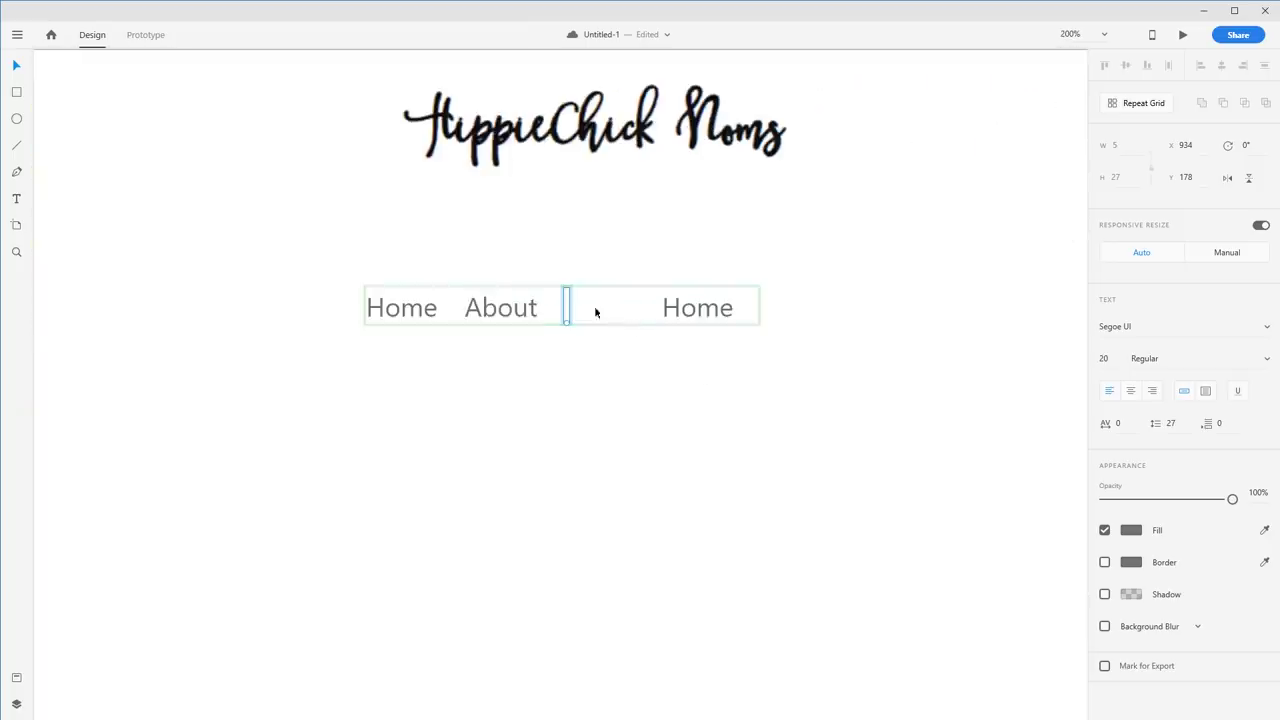
{"action": "double_click", "coordinate": [567, 310]}
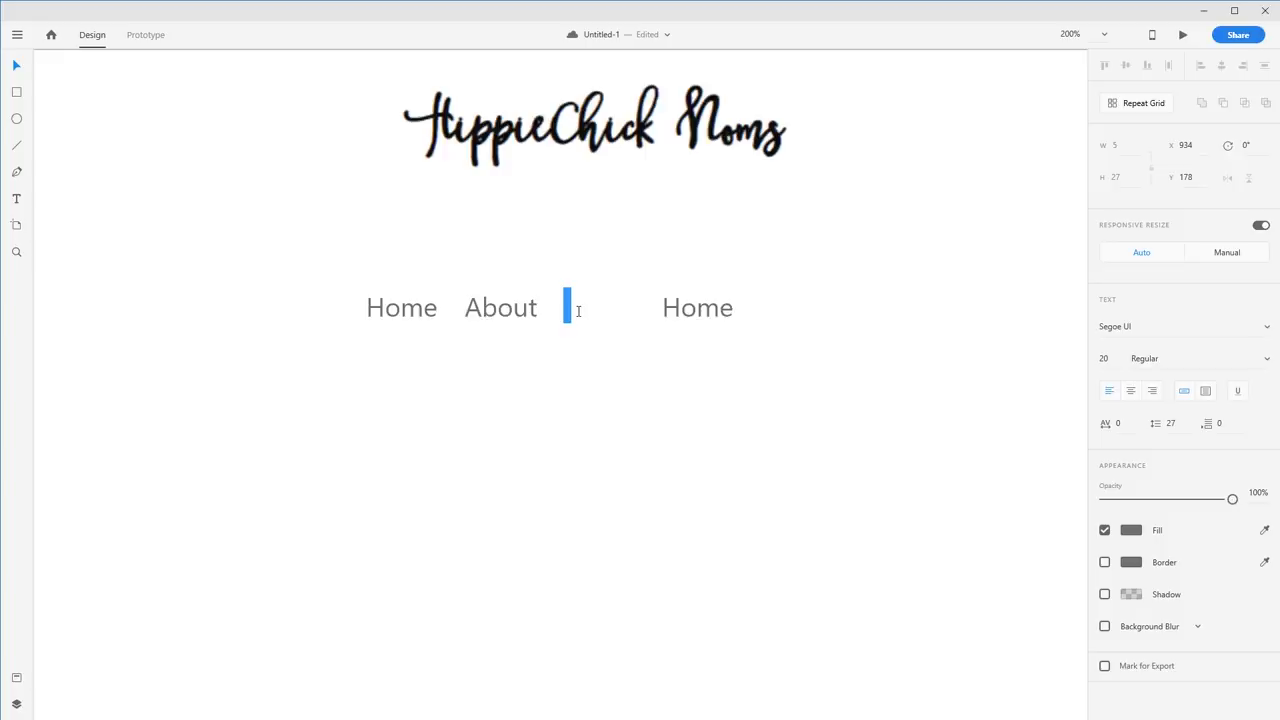
{"action": "type", "text": "Connect"}
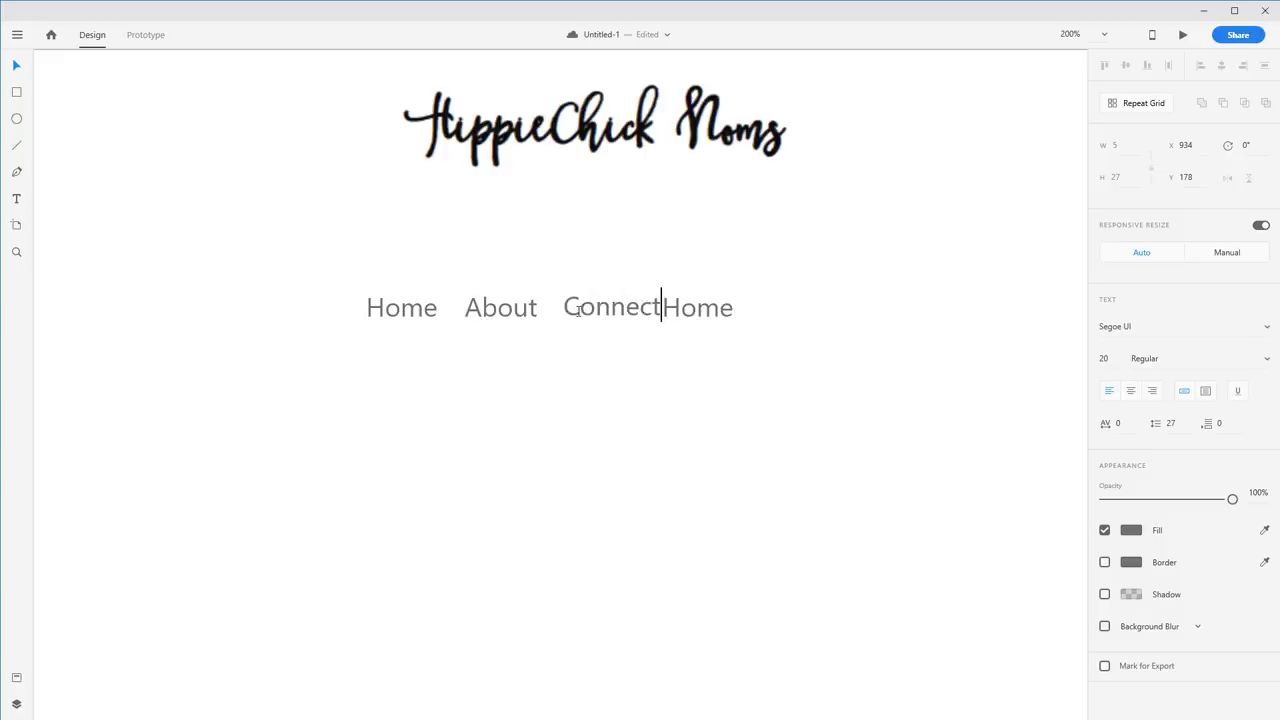
{"action": "key", "text": "Escape"}
Step: Change the fourth label in the repeat grid to "Products"
{"action": "left_click", "coordinate": [686, 308]}
{"action": "double_click", "coordinate": [710, 316]}
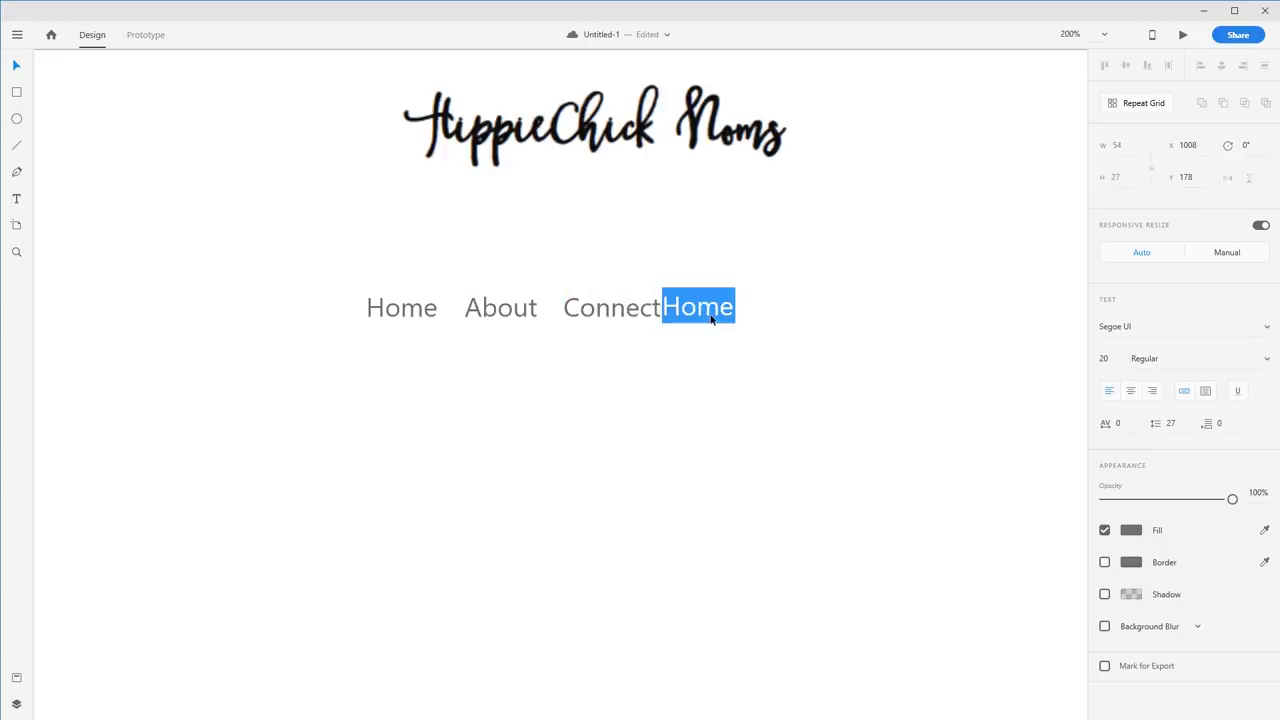
{"action": "type", "text": "Products"}
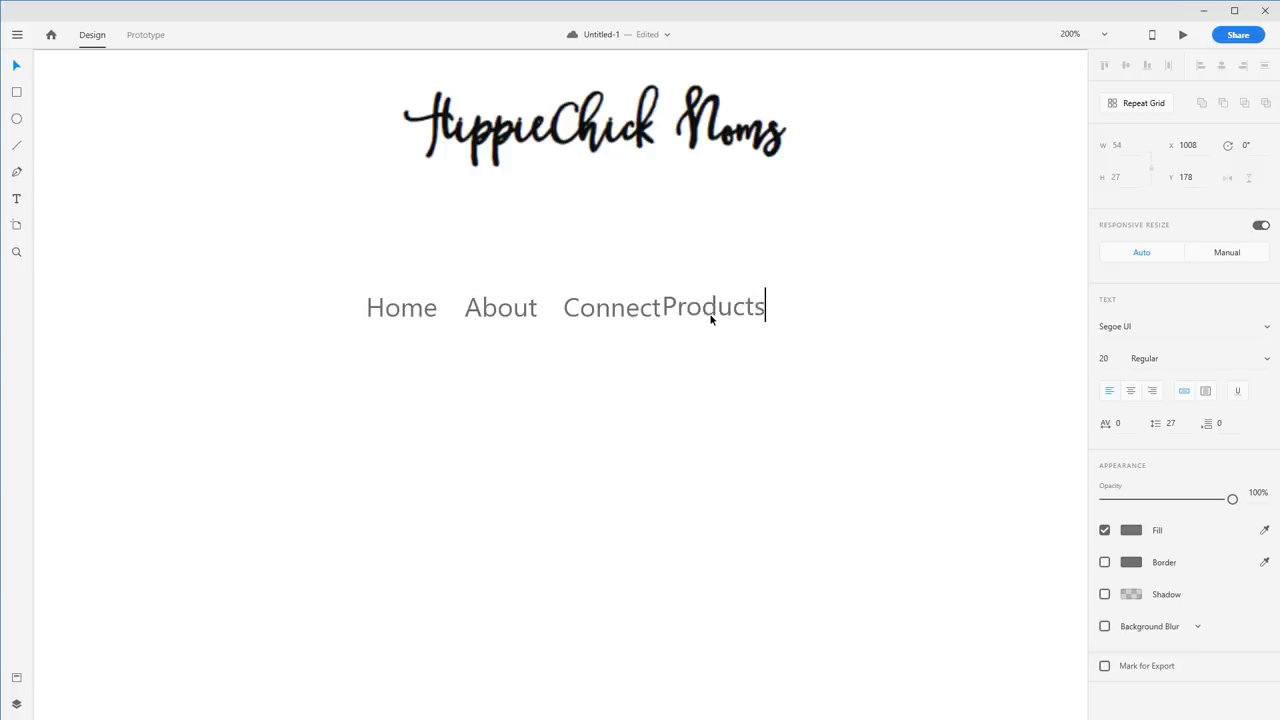
{"action": "key", "text": "Escape"}
Step: Widen the gaps between the four menu labels and move the grid closer beneath the logo
{"action": "left_click", "coordinate": [540, 310]}
{"action": "left_click", "coordinate": [516, 315]}
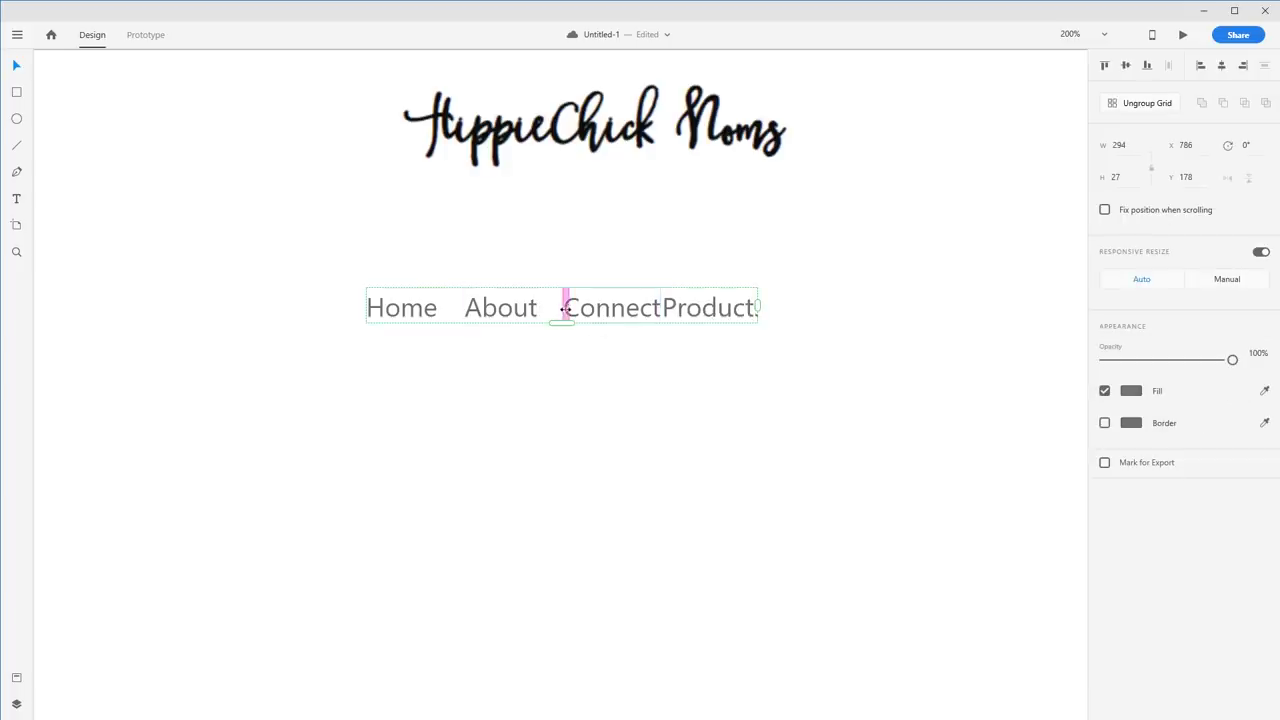
{"action": "left_click_drag", "start_coordinate": [563, 310], "coordinate": [681, 229]}
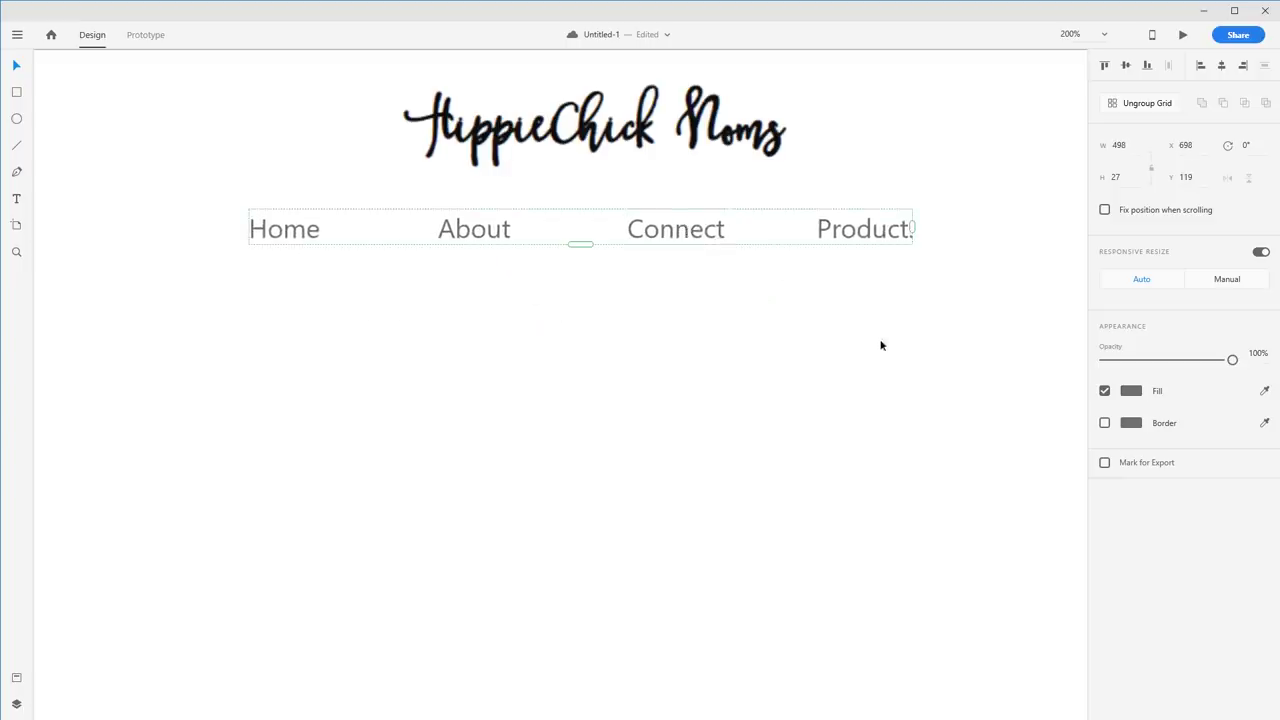
{"action": "left_click", "coordinate": [685, 549]}
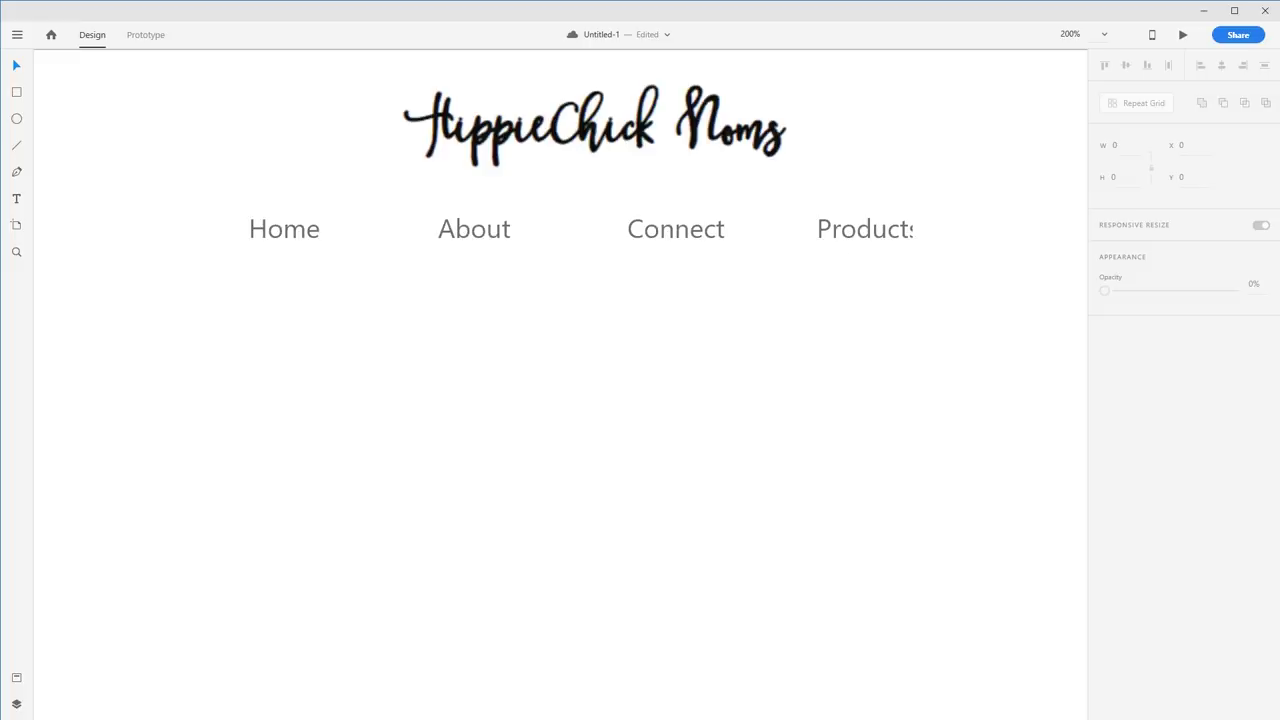
Step: Extend the repeat grid to about 503 px wide to fit the whole Products label, slightly tightening the gaps
{"action": "left_click", "coordinate": [856, 232]}
{"action": "left_click_drag", "start_coordinate": [914, 228], "coordinate": [924, 228]}
{"action": "left_click", "coordinate": [745, 333]}
{"action": "left_click", "coordinate": [688, 238]}
{"action": "mouse_move", "coordinate": [760, 231]}
{"action": "left_mouse_down"}
{"action": "mouse_move", "coordinate": [782, 231]}
{"action": "mouse_move", "coordinate": [756, 229]}
{"action": "left_mouse_up"}
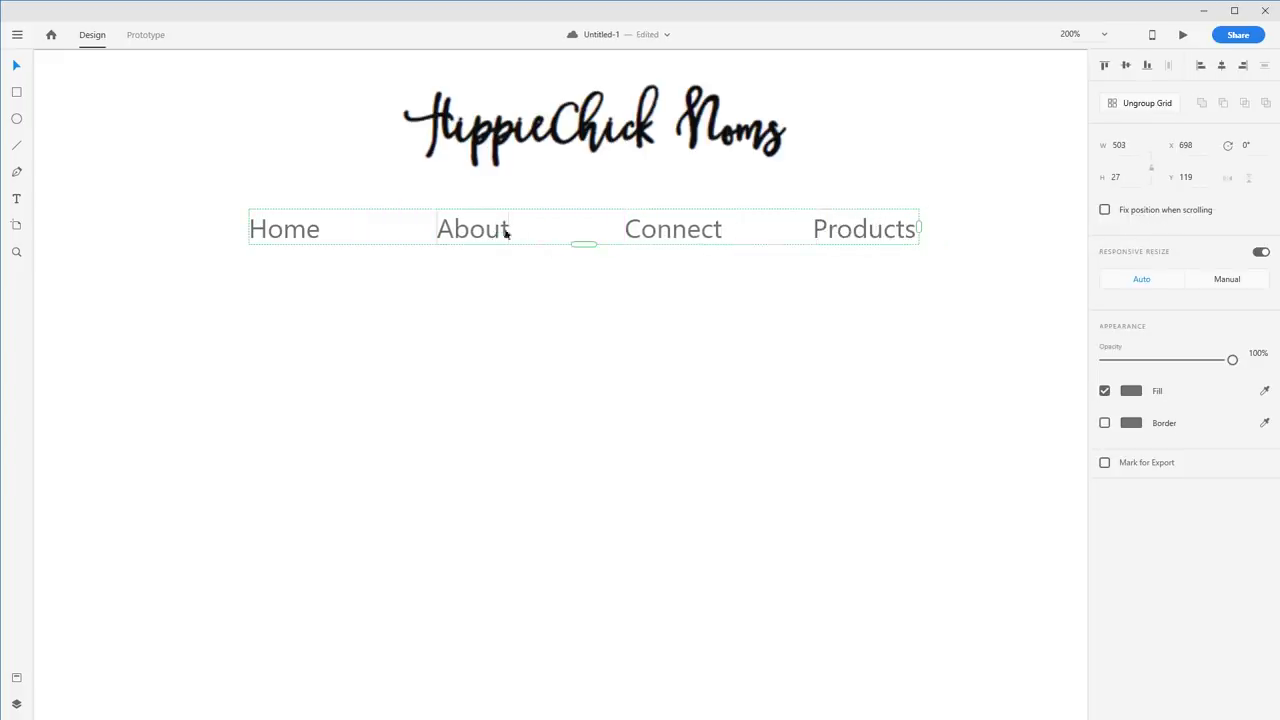
Step: Ungroup the navigation repeat grid into separate text labels
{"action": "double_click", "coordinate": [465, 238]}
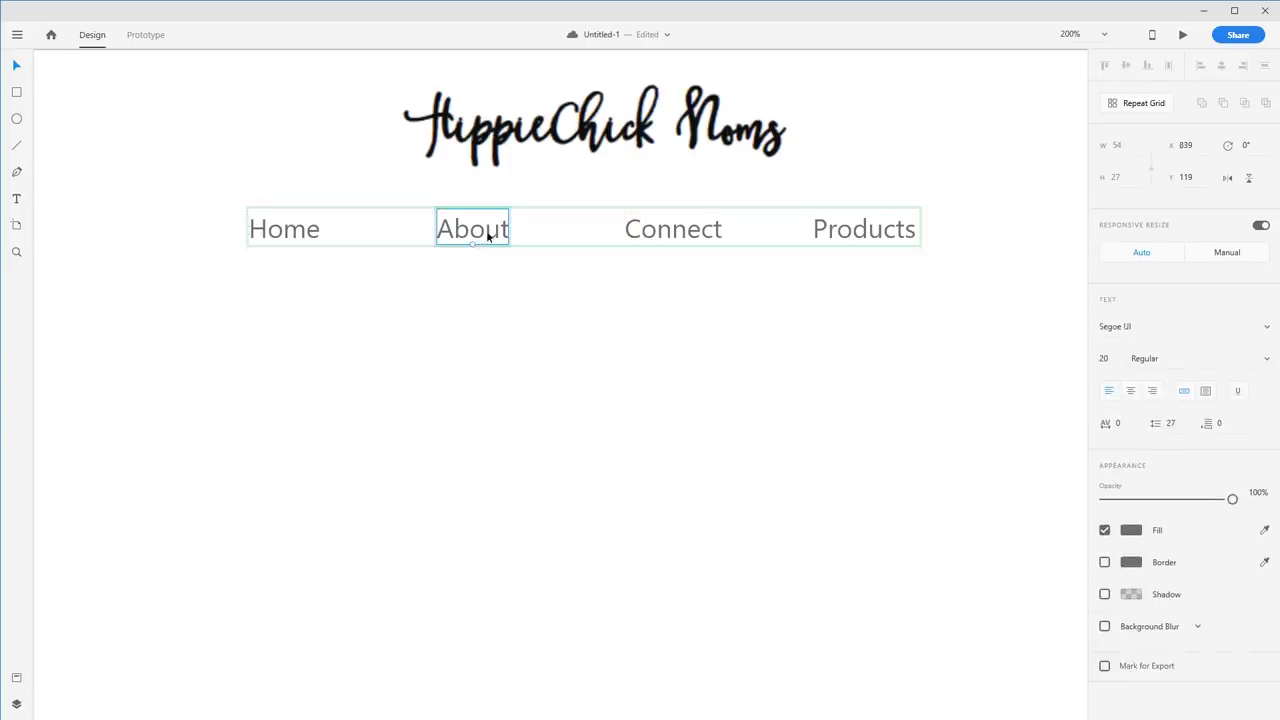
{"action": "left_click", "coordinate": [340, 243]}
{"action": "left_click", "coordinate": [306, 237]}
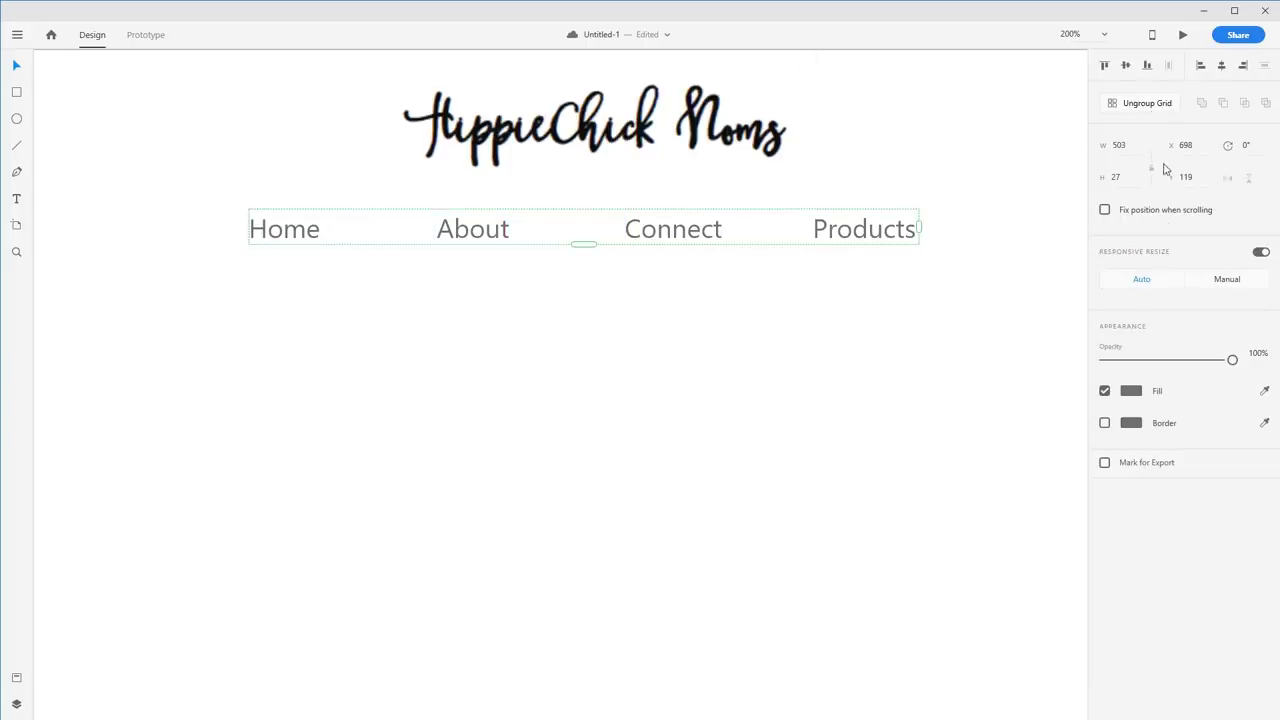
{"action": "key", "text": "t"}
{"action": "left_click", "coordinate": [1140, 103]}
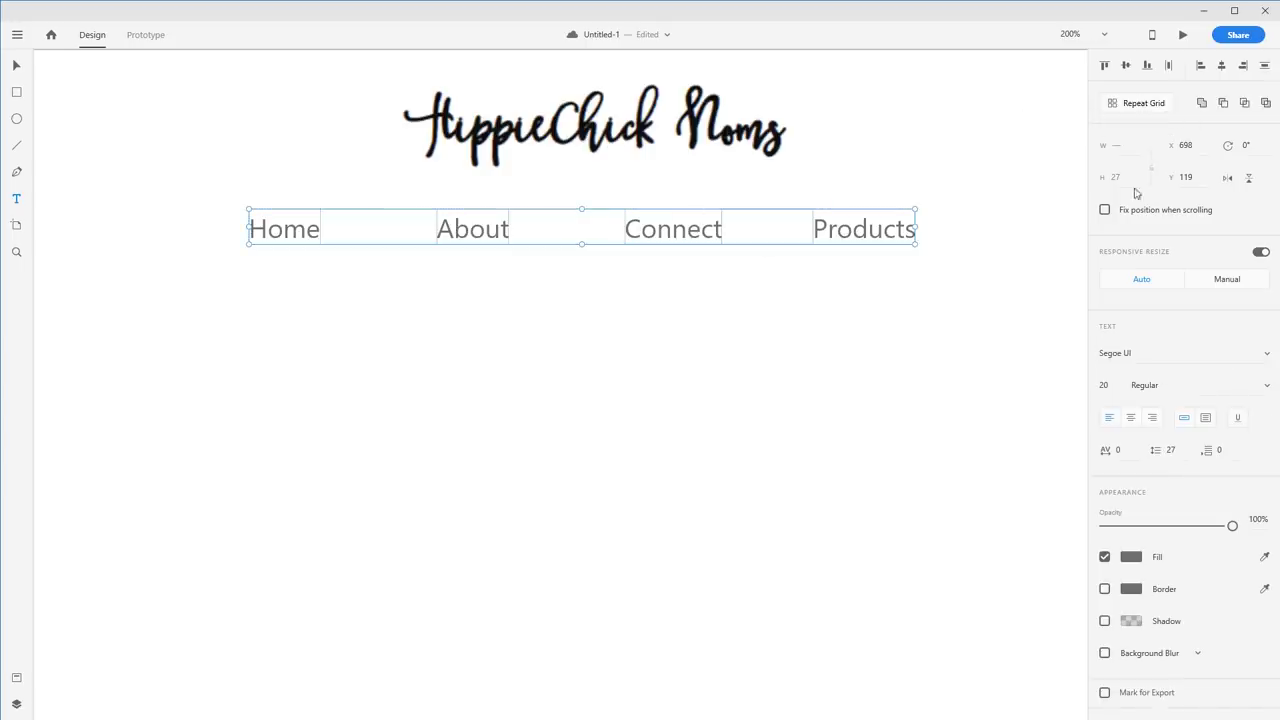
Step: Center-align the text of the four menu labels and distribute the labels evenly horizontally
{"action": "left_click", "coordinate": [1128, 421]}
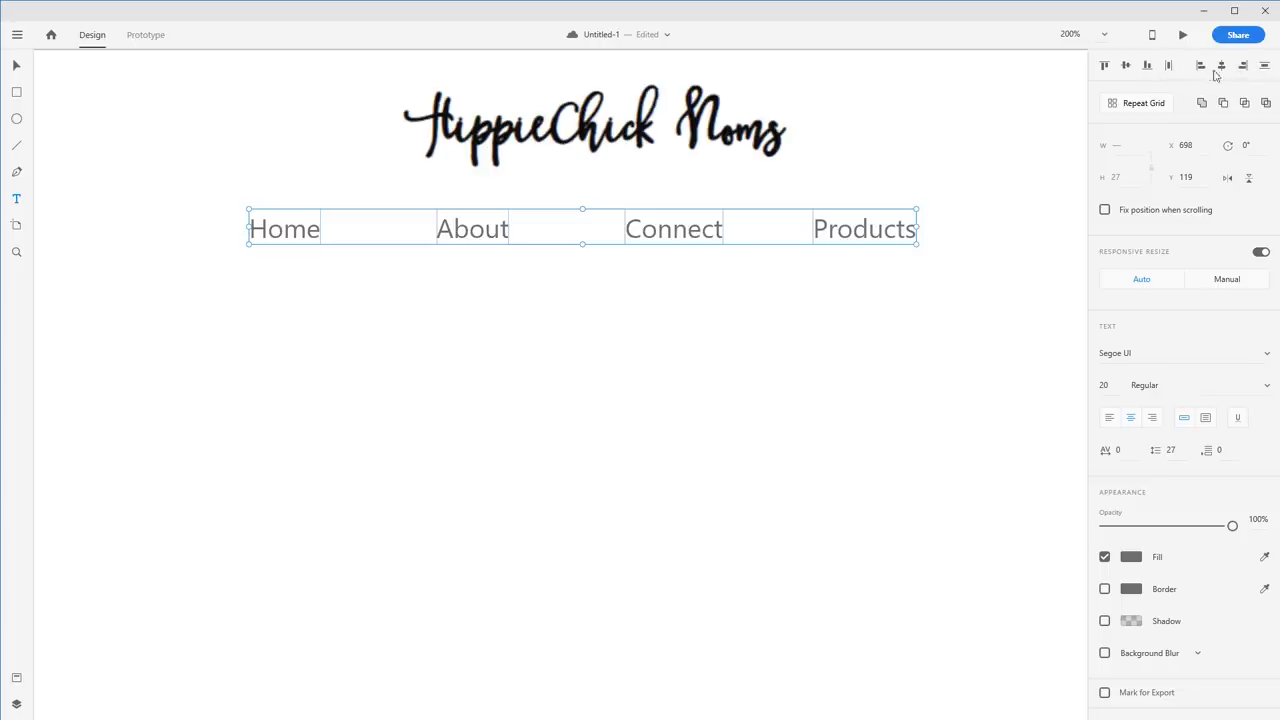
{"action": "left_click", "coordinate": [1168, 66]}
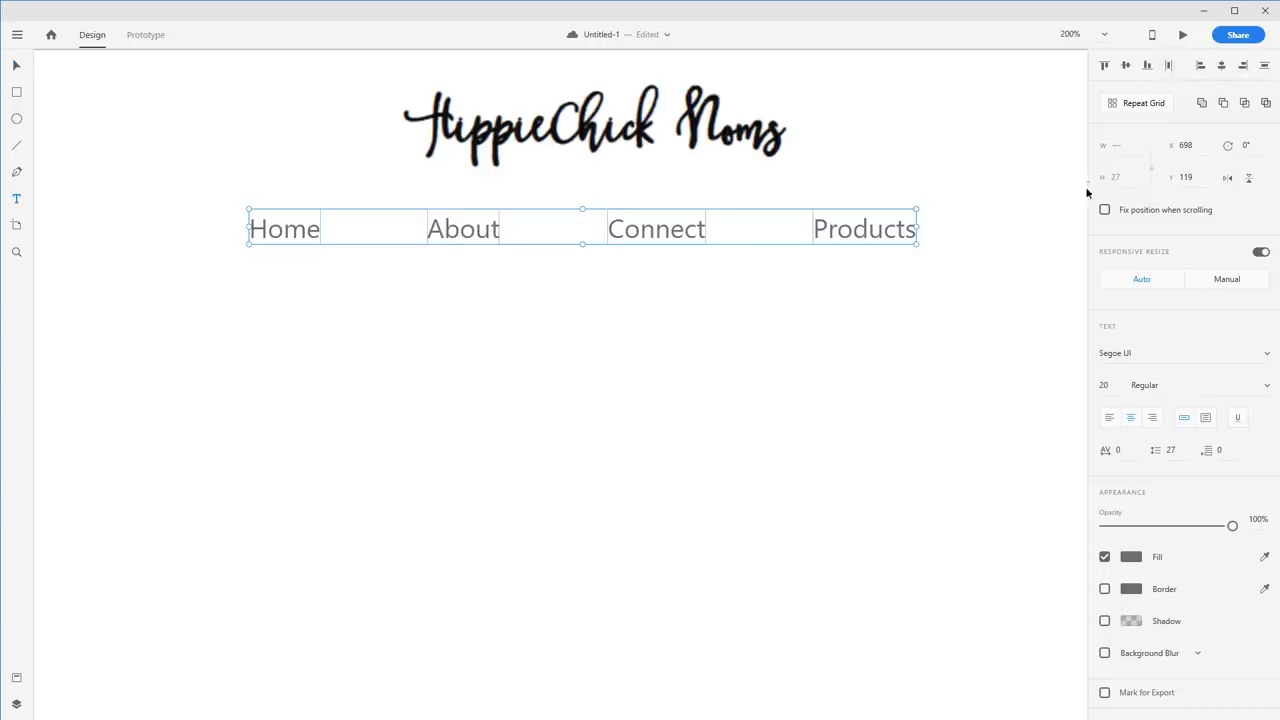
{"action": "left_click", "coordinate": [971, 253]}
Step: Set the font of all four menu labels to Crimson Text
{"action": "left_click_drag", "start_coordinate": [974, 234], "coordinate": [280, 233]}
{"action": "left_click", "coordinate": [1130, 352]}
{"action": "type", "text": "c"}
{"action": "key", "text": "Tab"}
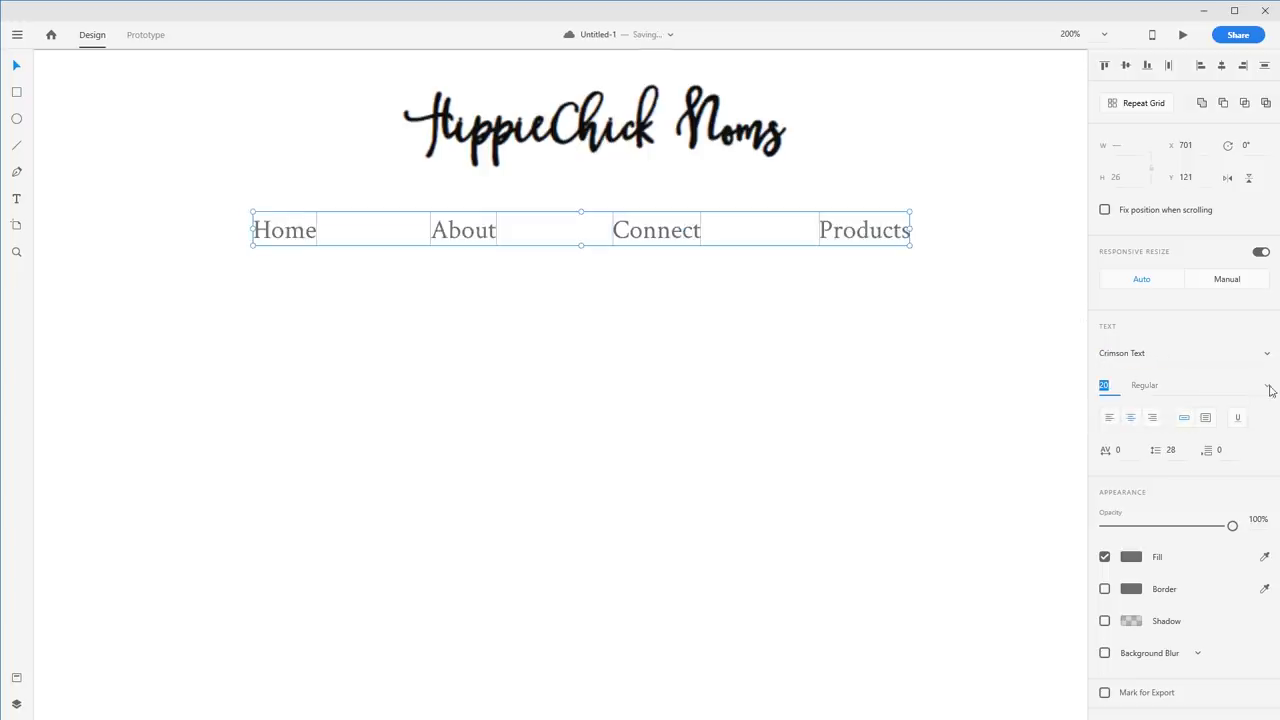
{"action": "left_click", "coordinate": [1193, 357]}
{"action": "left_click", "coordinate": [1266, 355]}
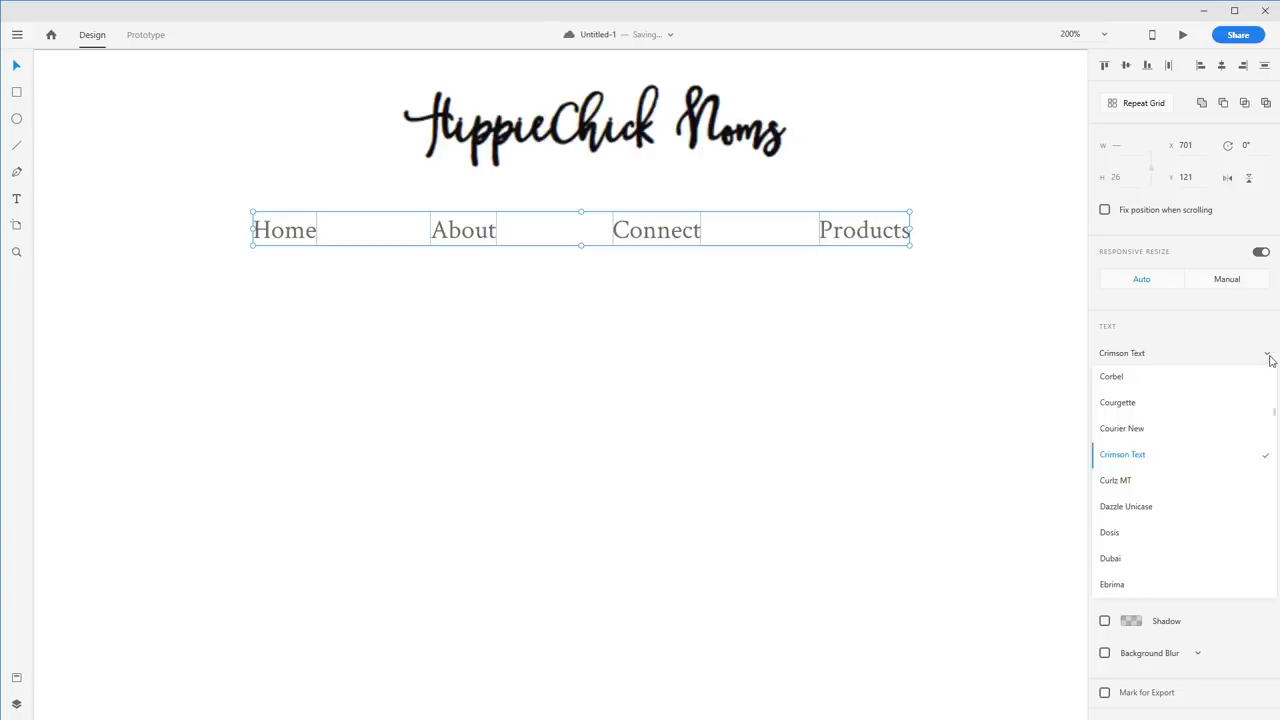
{"action": "left_click", "coordinate": [1268, 356]}
{"action": "left_click", "coordinate": [1003, 362]}
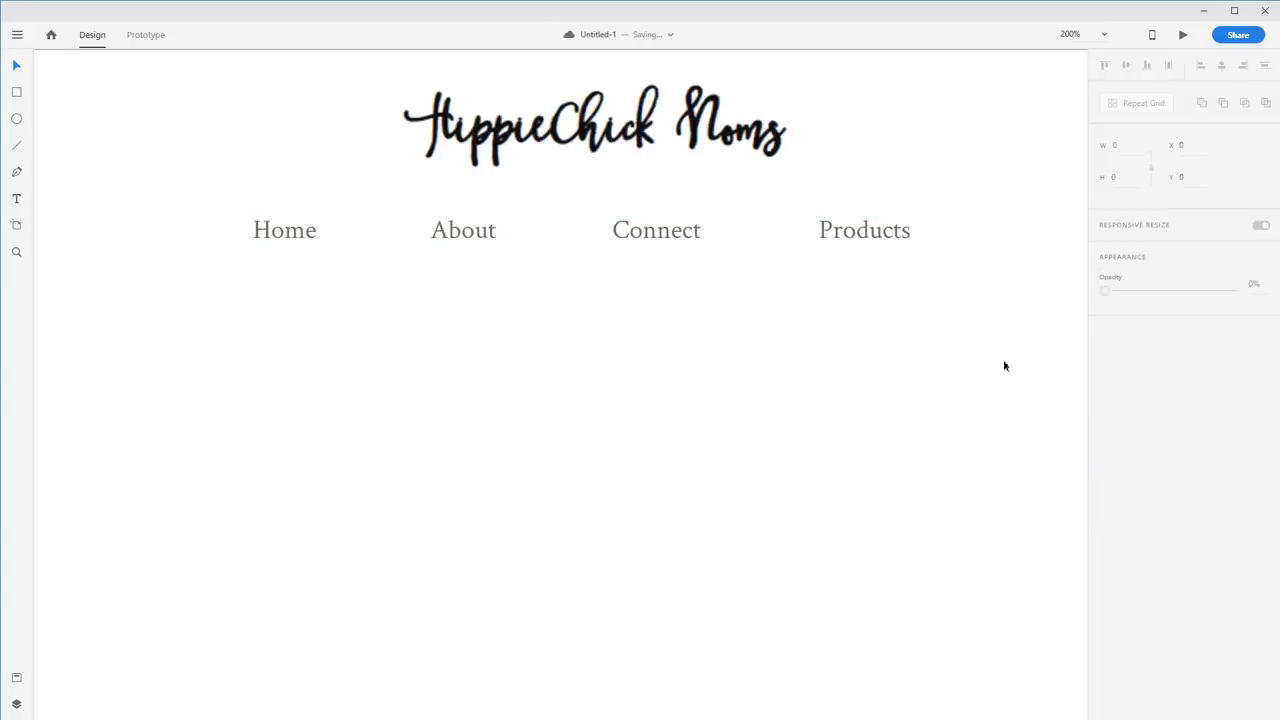
{"action": "left_click", "coordinate": [863, 228]}
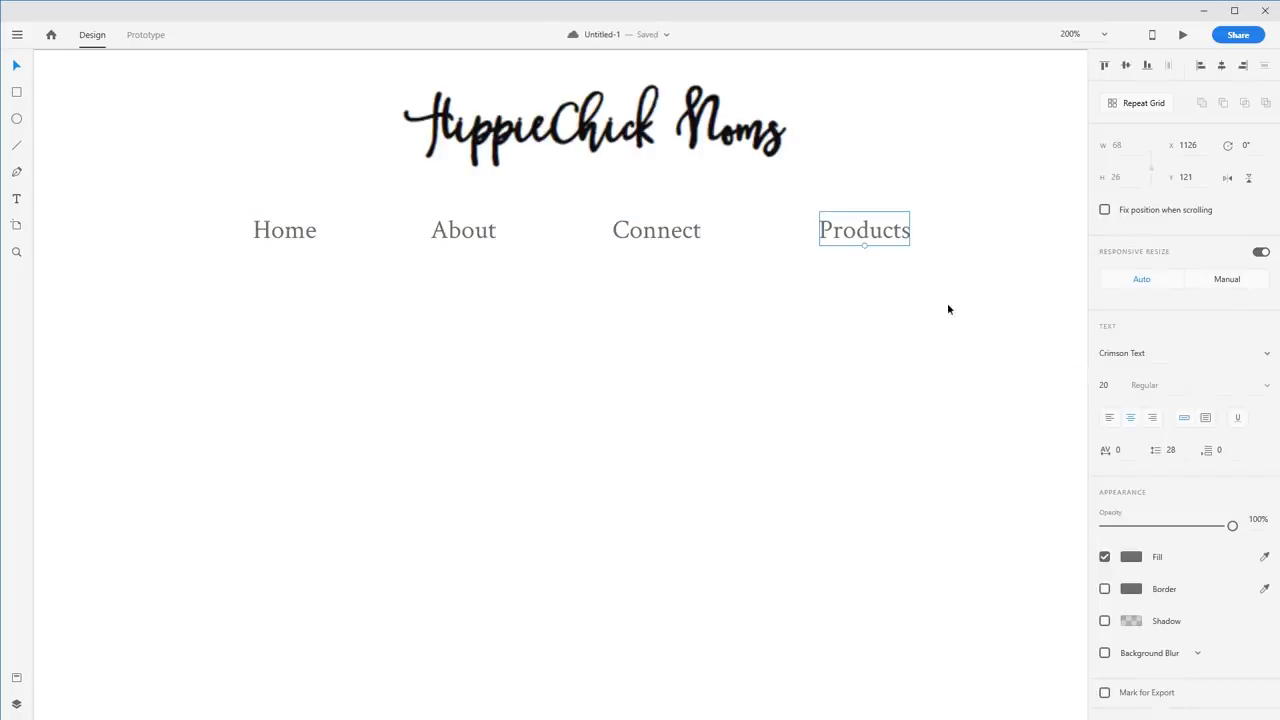
{"action": "left_click_drag", "start_coordinate": [960, 281], "coordinate": [267, 330]}
{"action": "key", "text": "ctrl+1"}
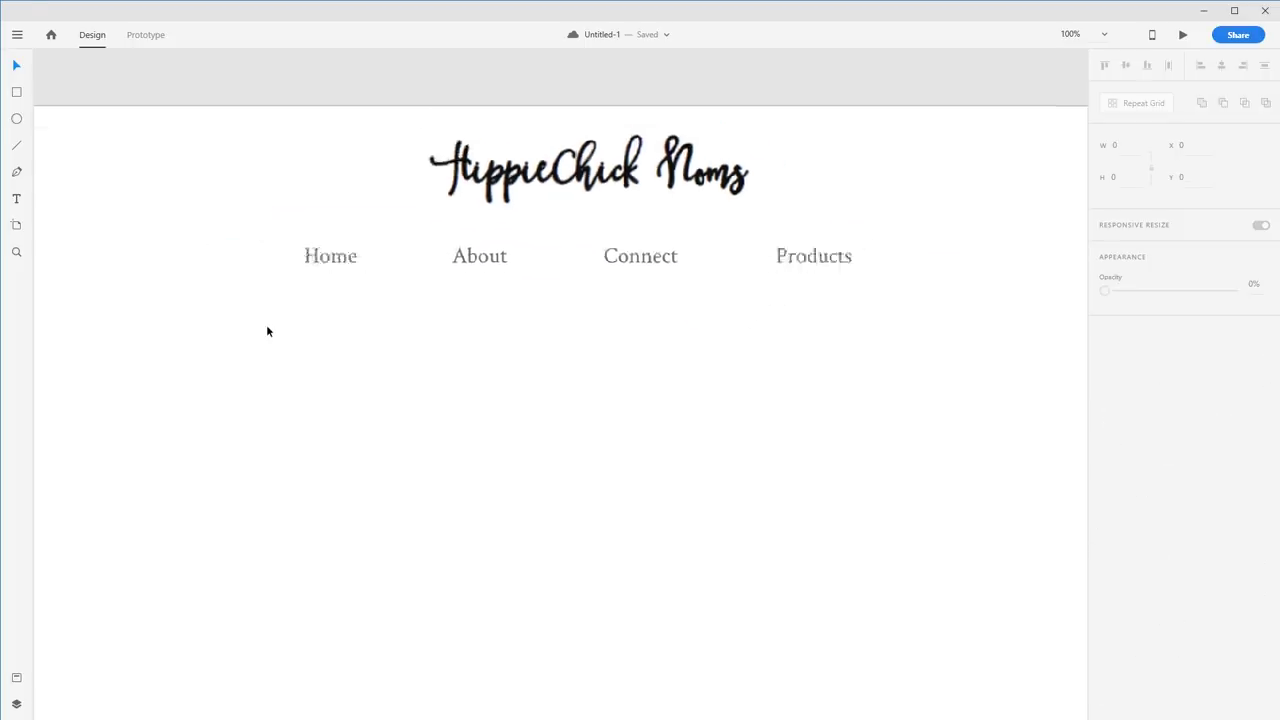
{"action": "left_click_drag", "start_coordinate": [289, 381], "coordinate": [379, 292]}
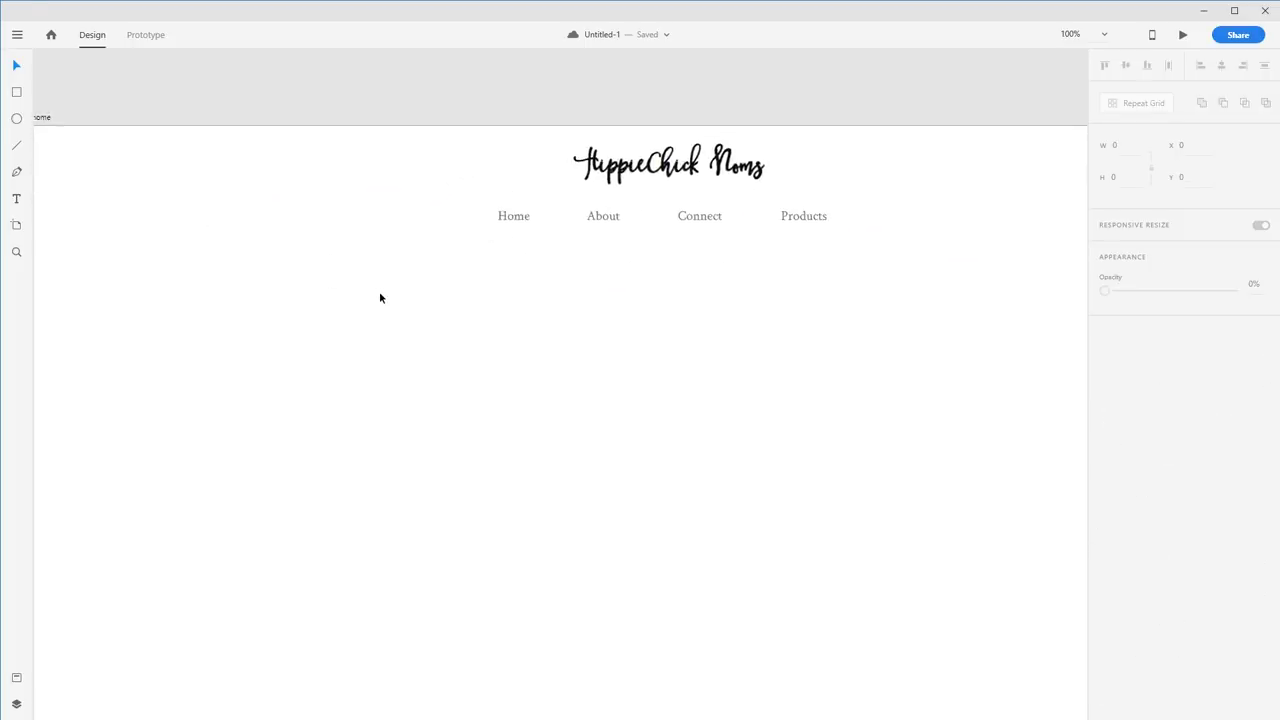
Step: Draw a full-width rectangle about 1920 by 411 px directly below the navigation menu on the home artboard
{"action": "key", "text": "ctrl+minus"}
{"action": "left_click_drag", "start_coordinate": [386, 340], "coordinate": [372, 325]}
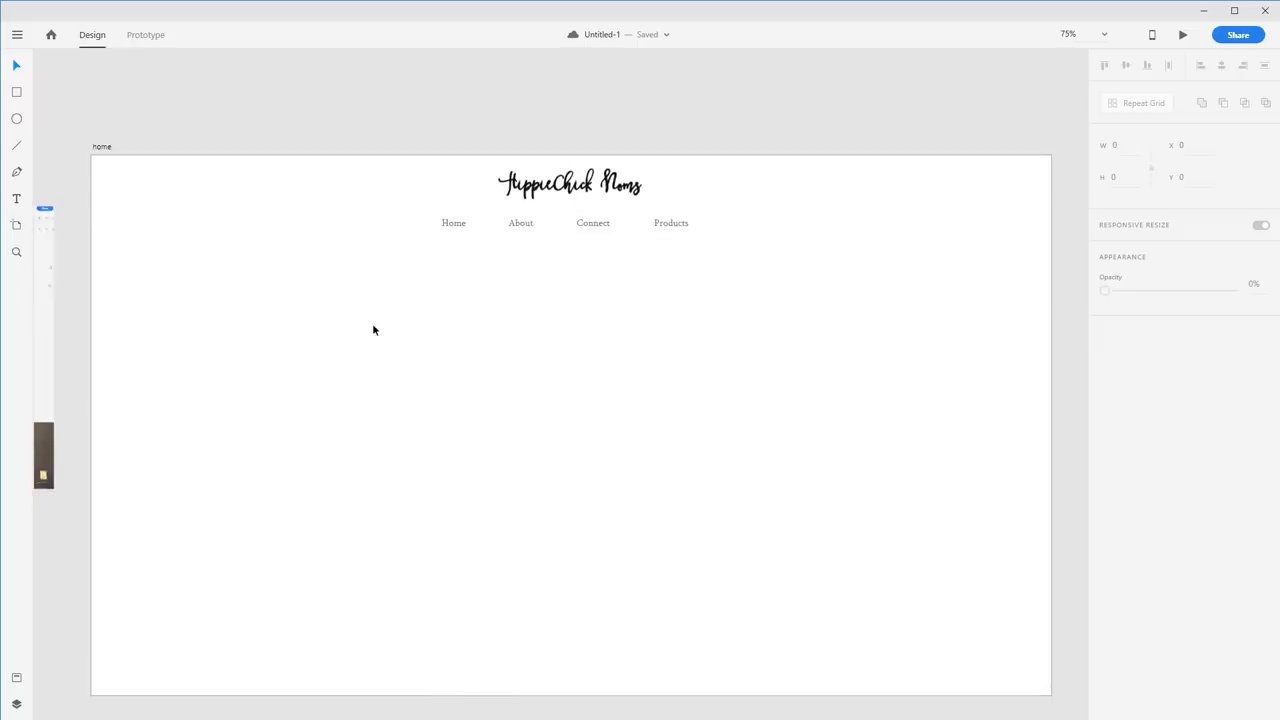
{"action": "left_click", "coordinate": [16, 92]}
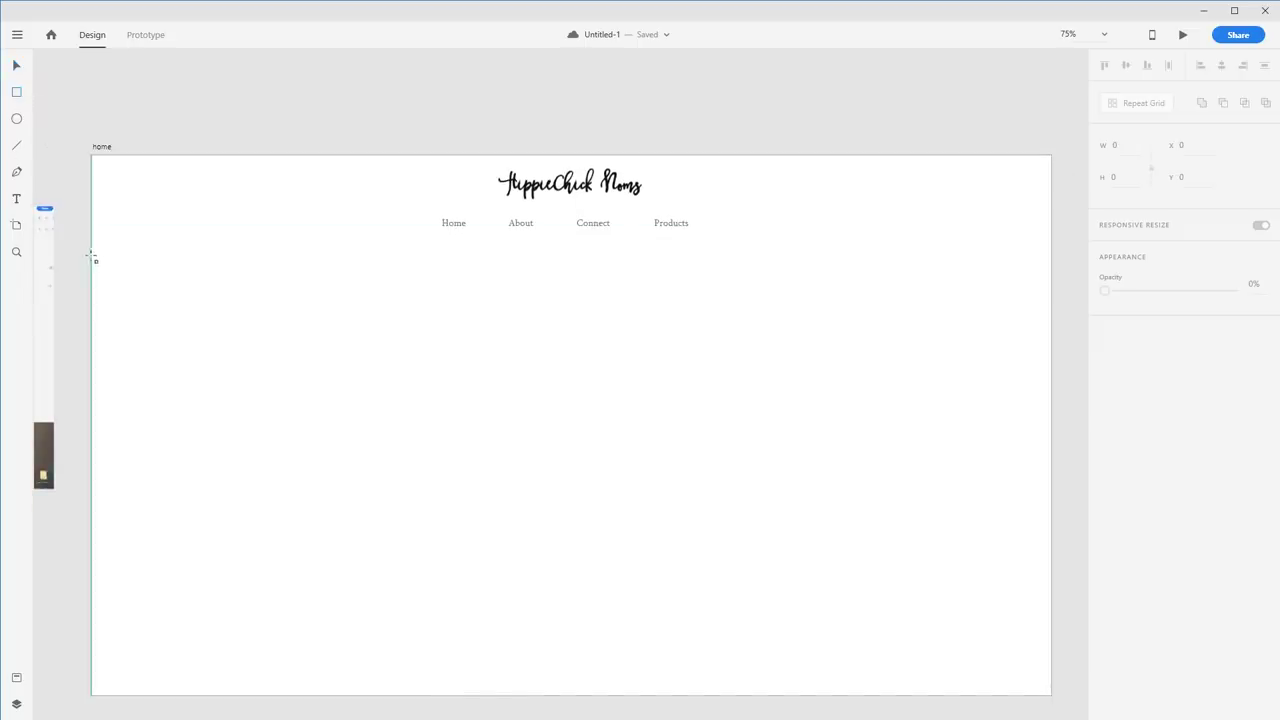
{"action": "mouse_move", "coordinate": [91, 249]}
{"action": "left_mouse_down"}
{"action": "mouse_move", "coordinate": [960, 414]}
{"action": "mouse_move", "coordinate": [1051, 456]}
{"action": "left_mouse_up"}
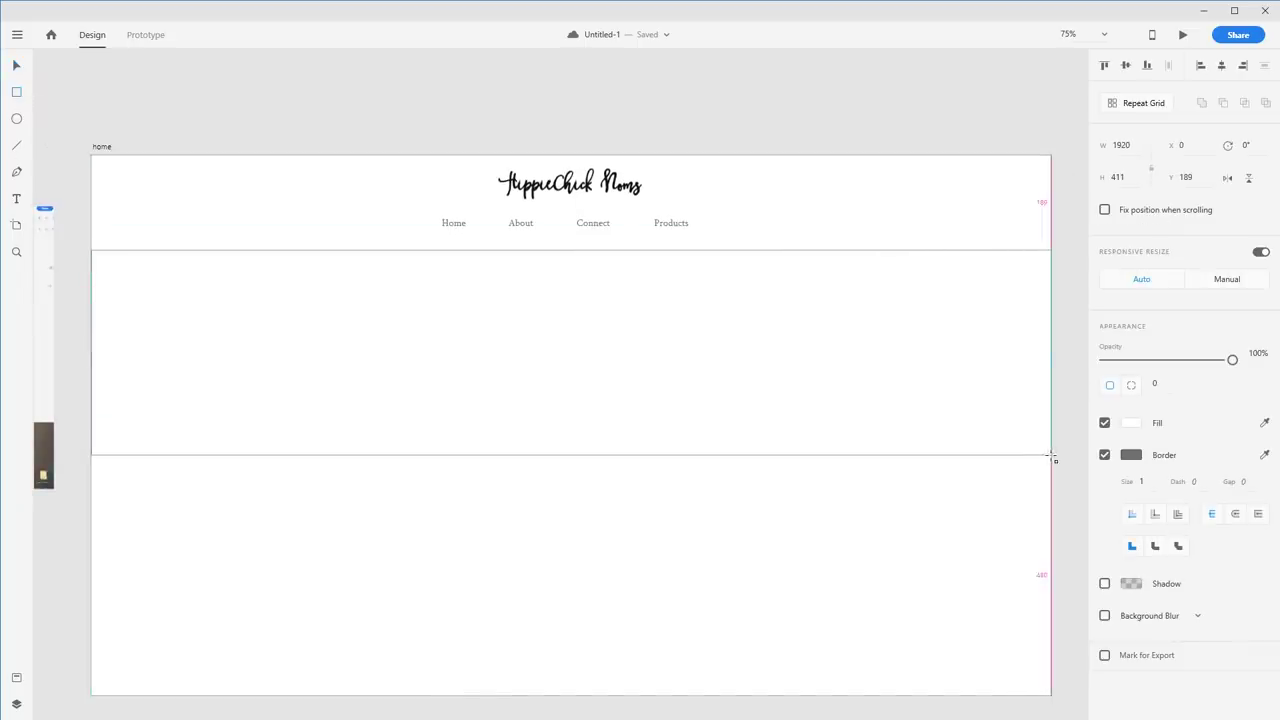
{"action": "scroll", "coordinate": [629, 429], "scroll_direction": "left", "scroll_amount": 6}
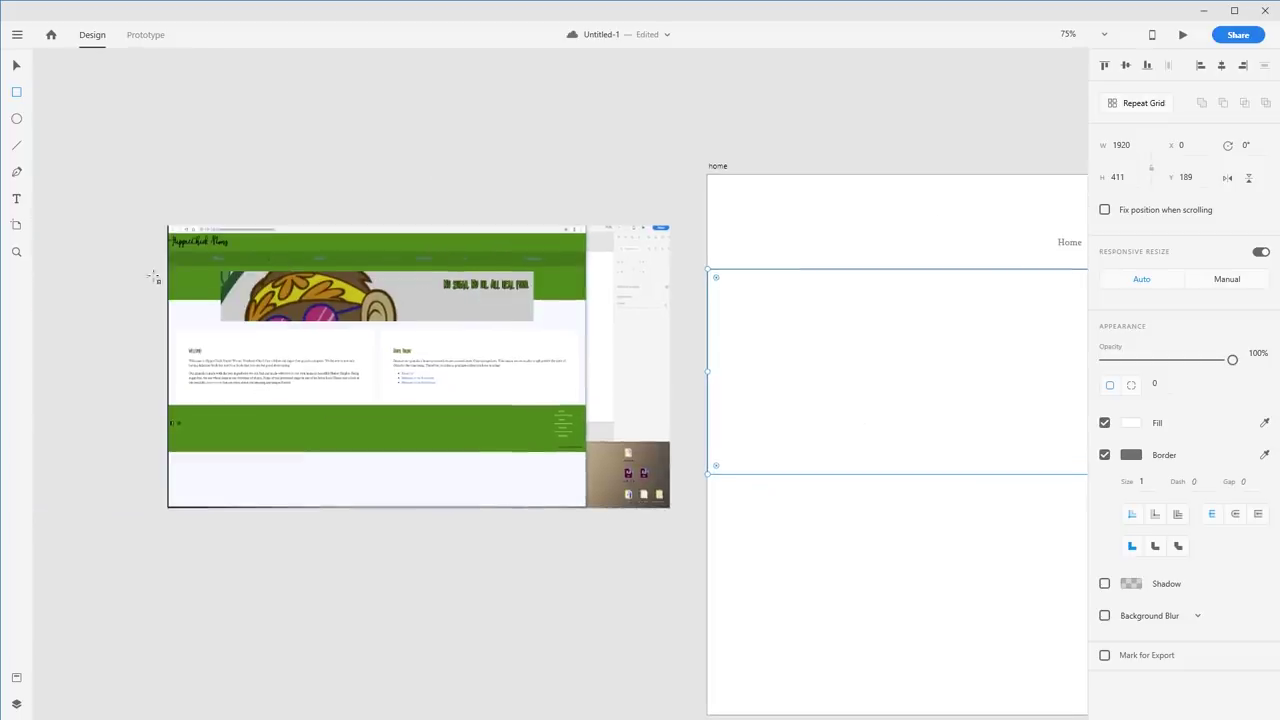
{"action": "left_click_drag", "start_coordinate": [212, 266], "coordinate": [538, 328]}
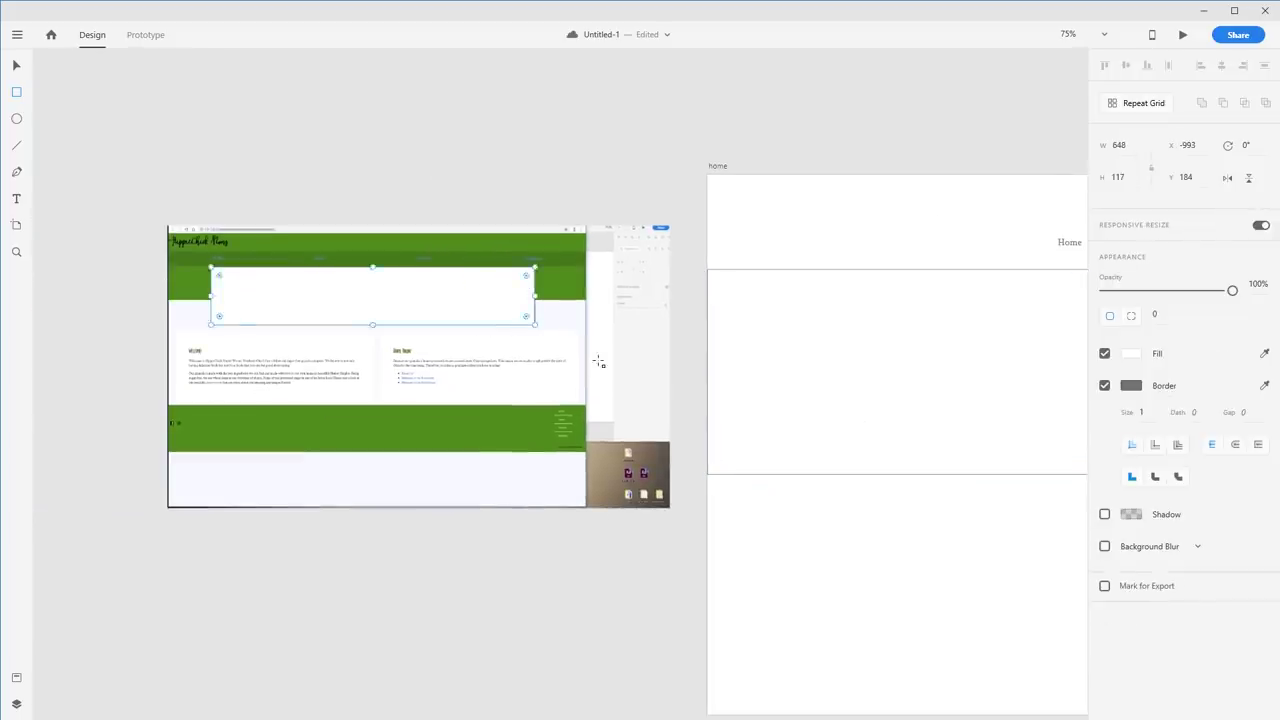
{"action": "key", "text": "ctrl+z"}
{"action": "scroll", "coordinate": [920, 370], "scroll_direction": "right", "scroll_amount": 5}
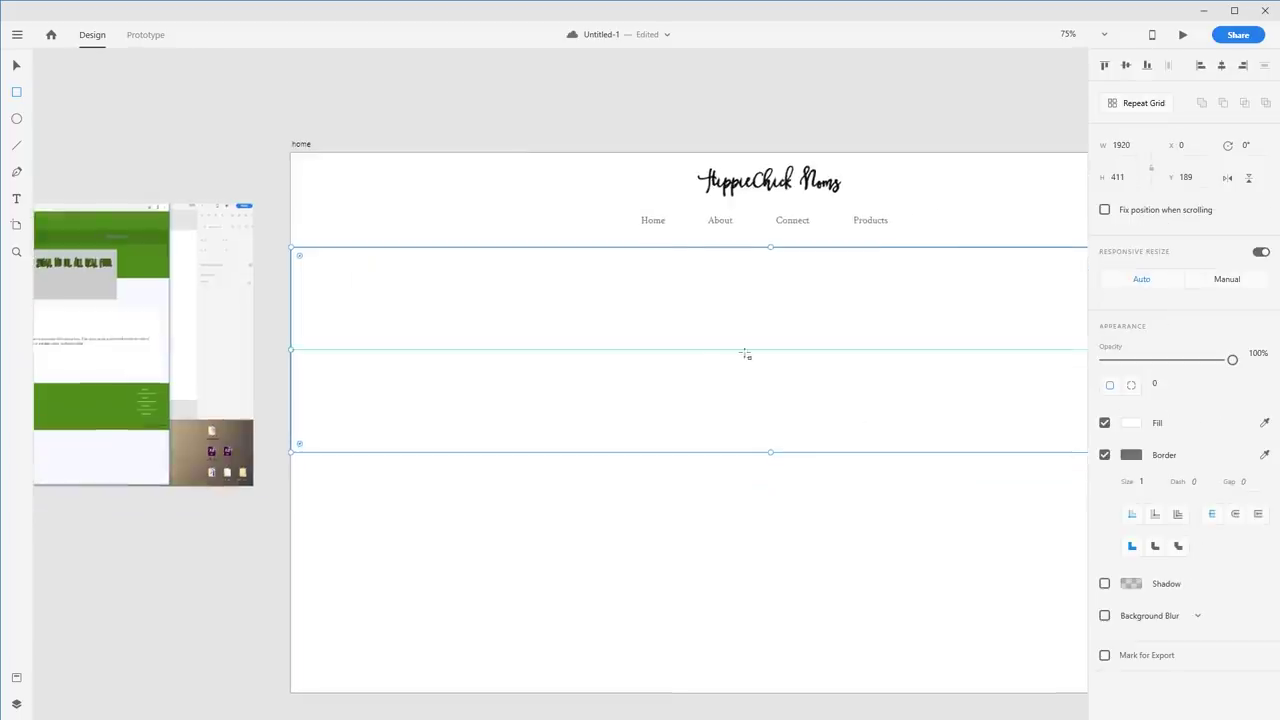
Step: Remove the border of the hero rectangle and fill it with a solid dark gray
{"action": "left_click", "coordinate": [1105, 455]}
{"action": "left_click", "coordinate": [1132, 423]}
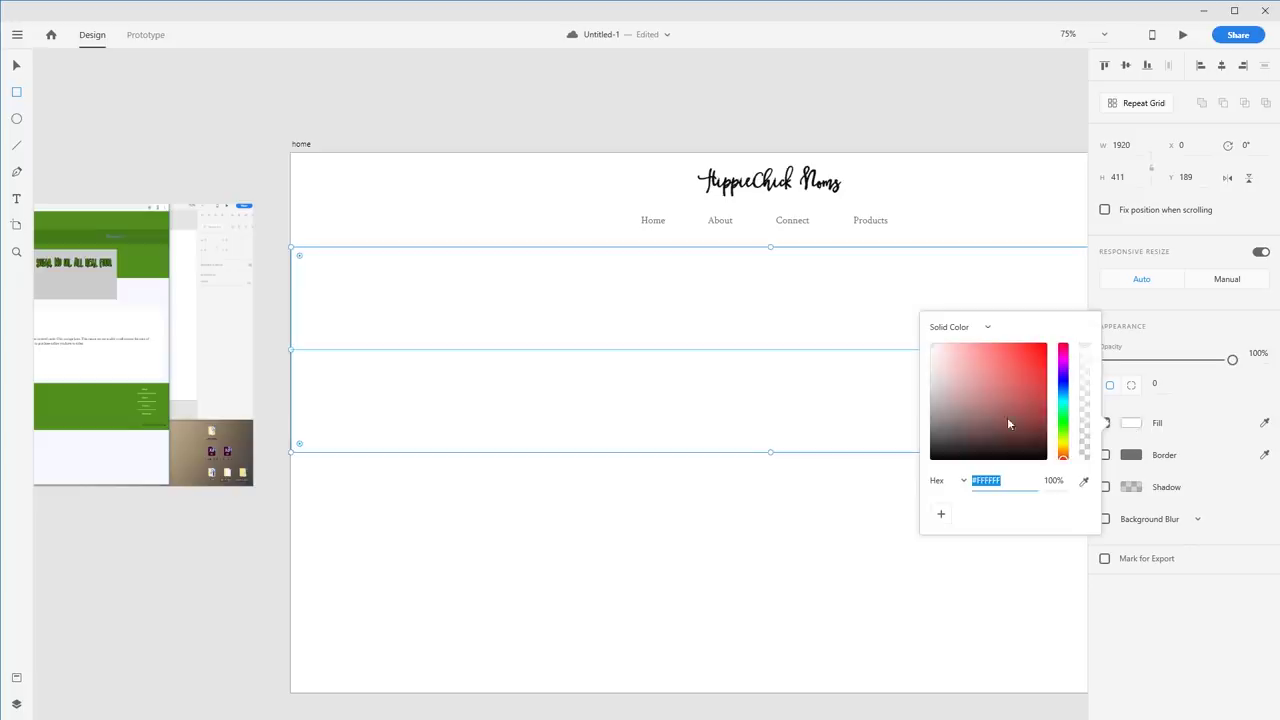
{"action": "left_click_drag", "start_coordinate": [1007, 418], "coordinate": [911, 427]}
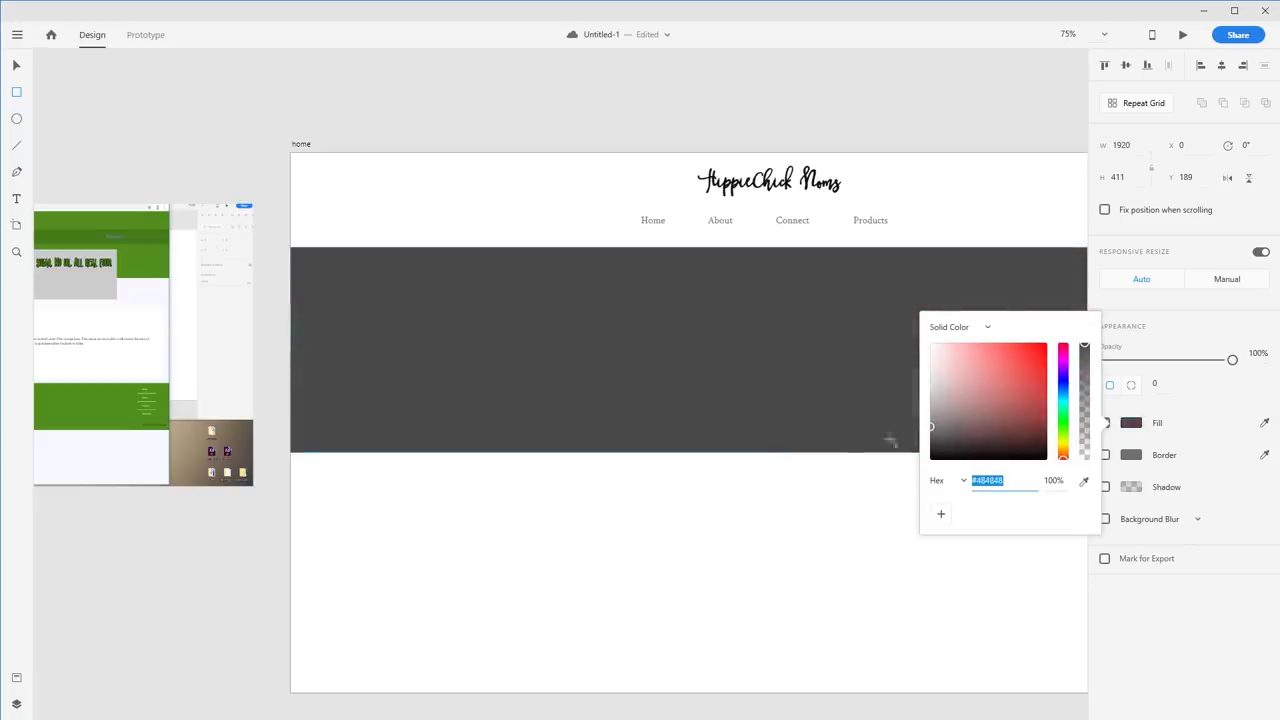
{"action": "type", "text": "v"}
{"action": "left_click", "coordinate": [771, 478]}
{"action": "key", "text": "v"}
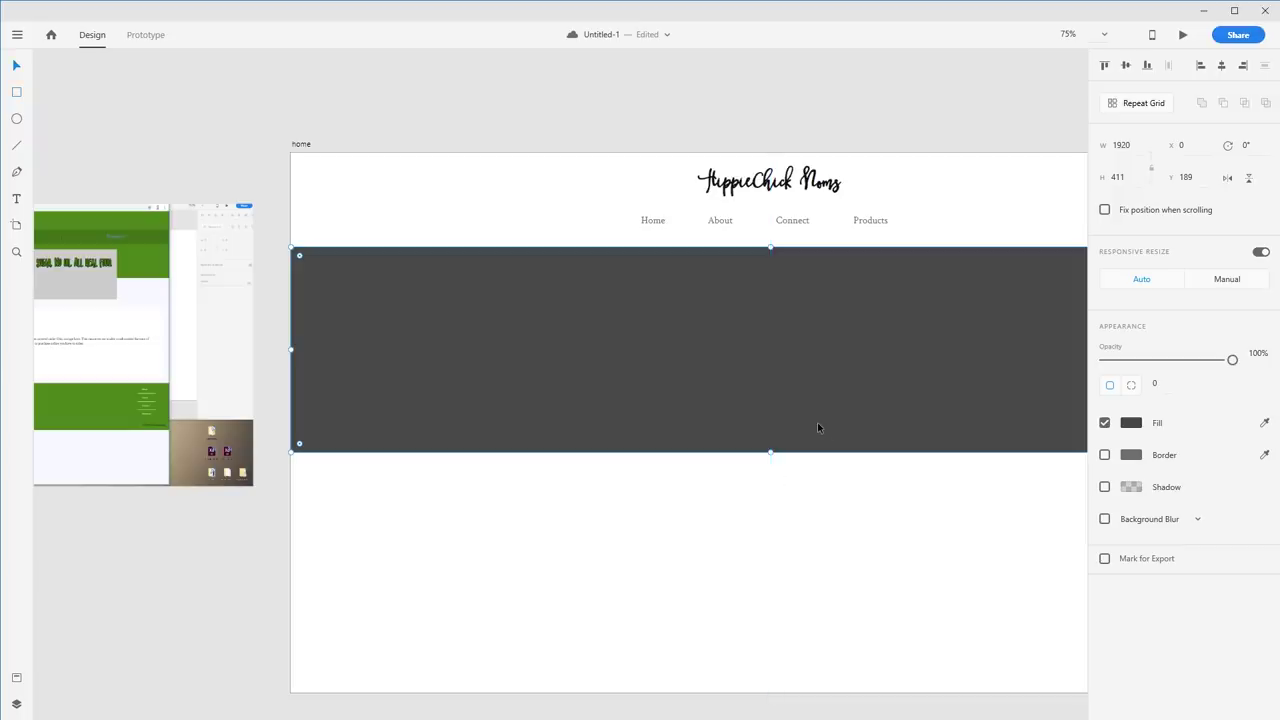
Step: Duplicate the dark hero rectangle below the original and fill the copy with Hippie-Chick-Monkey.jpg from the img folder
{"action": "left_click_drag", "start_coordinate": [645, 370], "coordinate": [718, 589]}
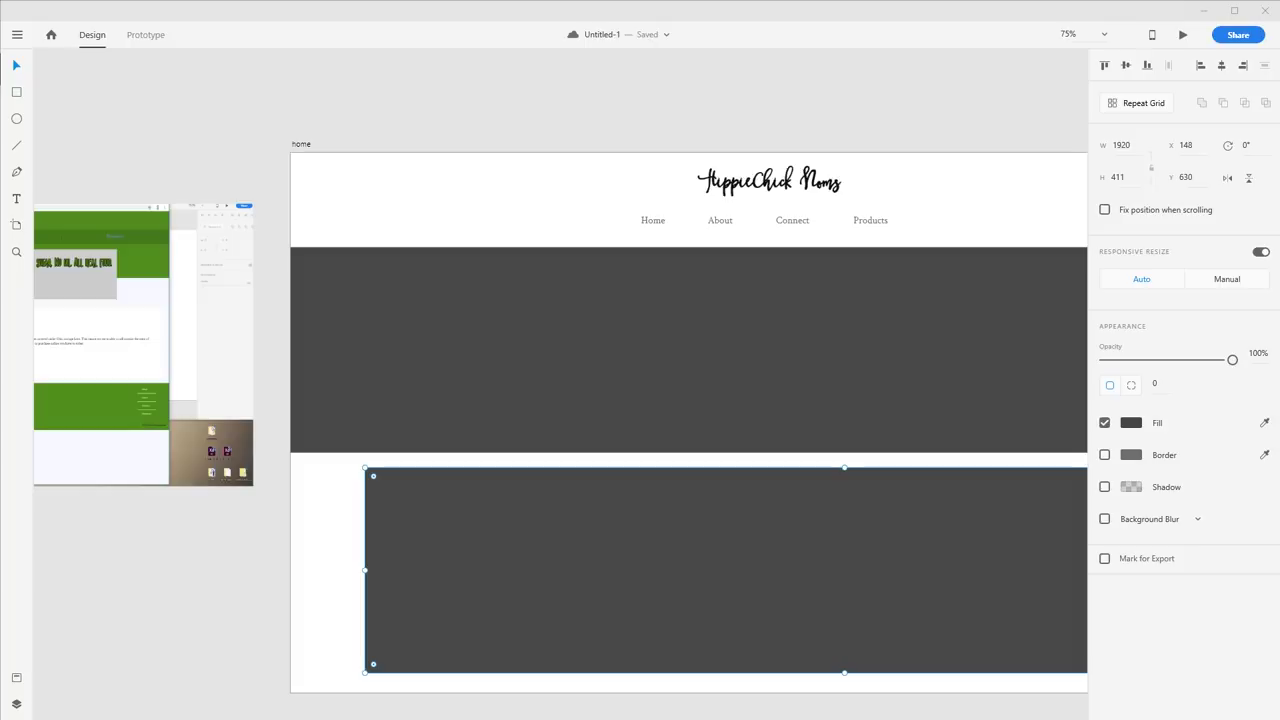
{"action": "left_click_drag", "start_coordinate": [1279, 400], "coordinate": [828, 415]}
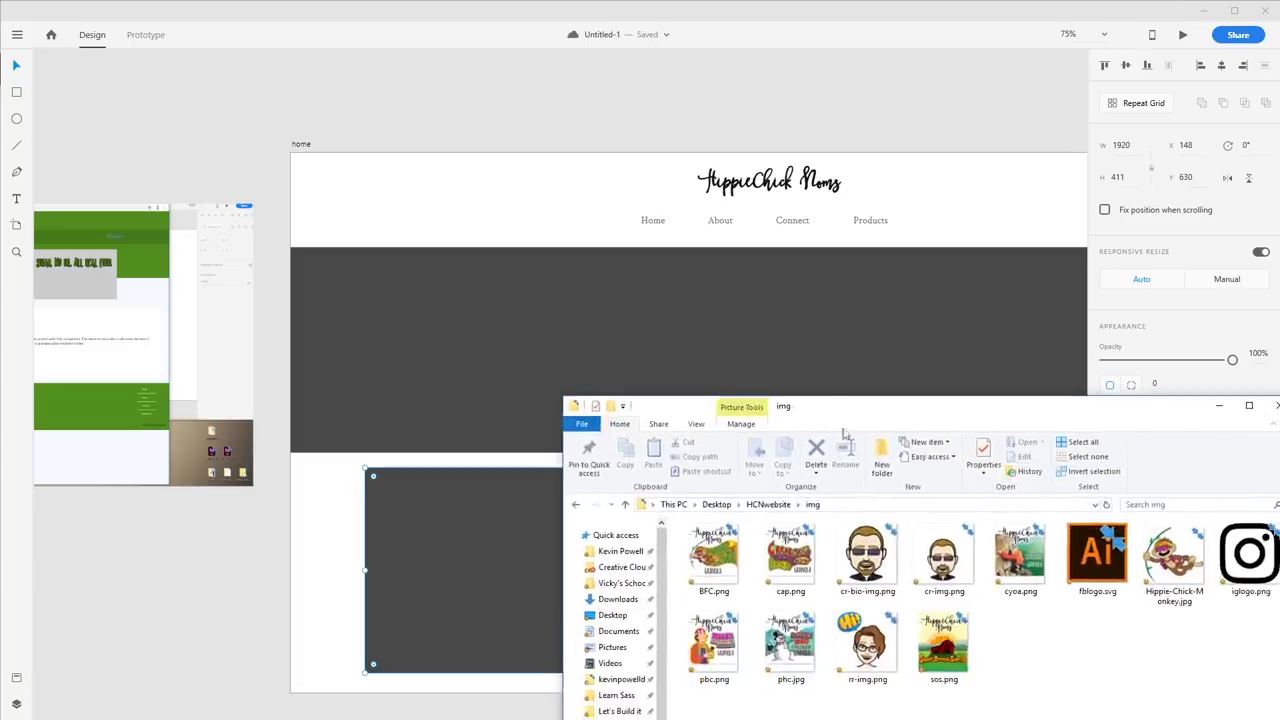
{"action": "left_click_drag", "start_coordinate": [1174, 555], "coordinate": [440, 575]}
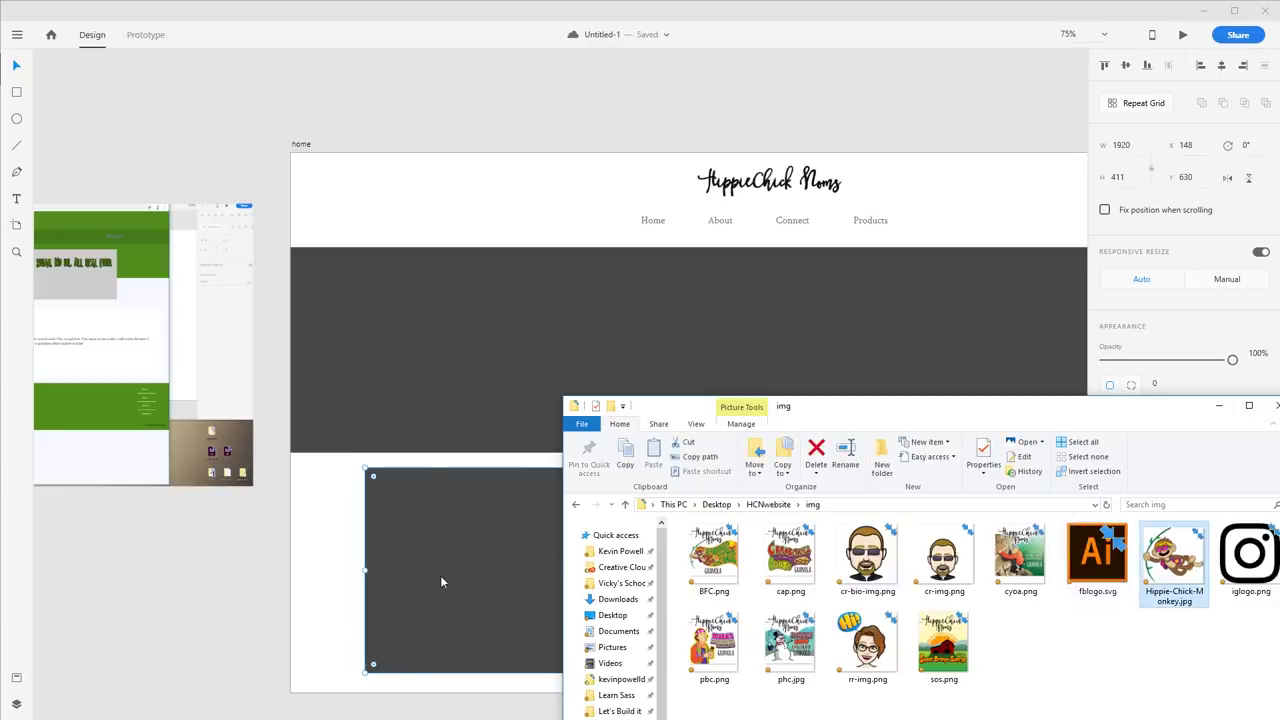
{"action": "left_click", "coordinate": [1229, 410]}
Step: Move the monkey image rectangle exactly over the dark hero rectangle at X 0, Y 189 and send it to the back
{"action": "left_click_drag", "start_coordinate": [880, 518], "coordinate": [803, 295]}
{"action": "left_click_drag", "start_coordinate": [915, 366], "coordinate": [813, 354]}
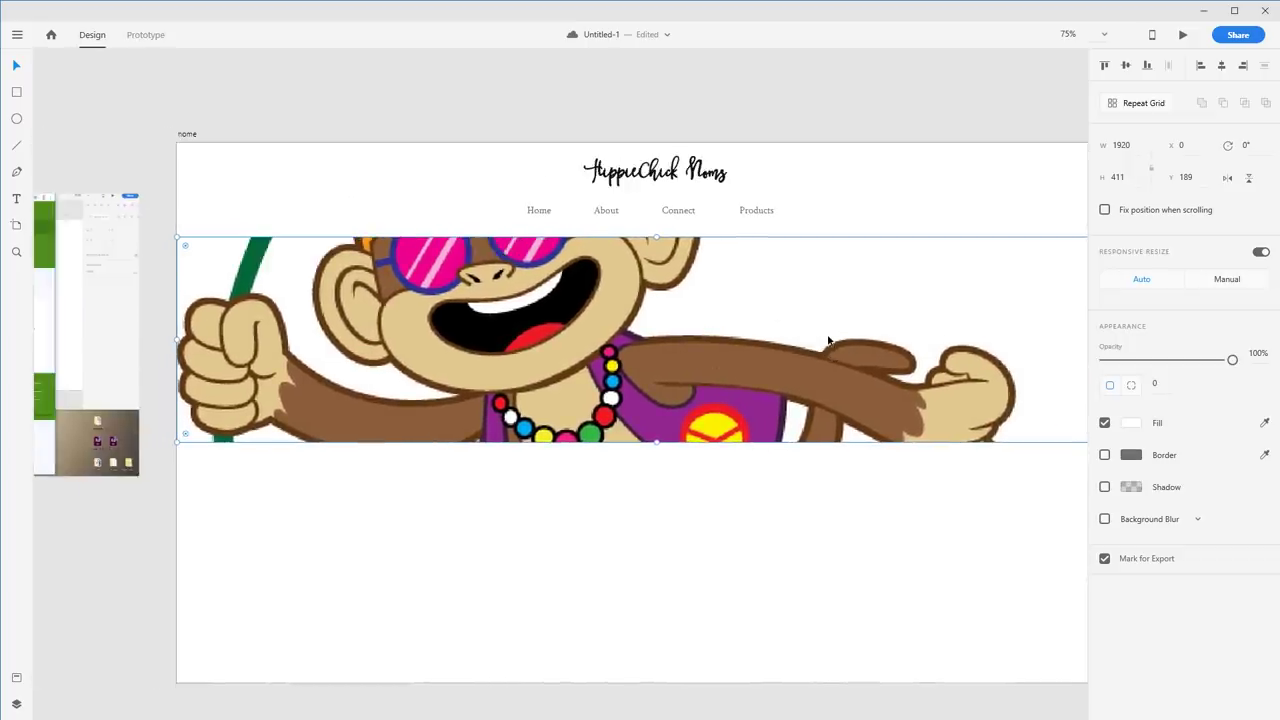
{"action": "key", "text": "ctrl+shift+bracketleft"}
{"action": "key", "text": "ctrl+shift+bracketleft"}
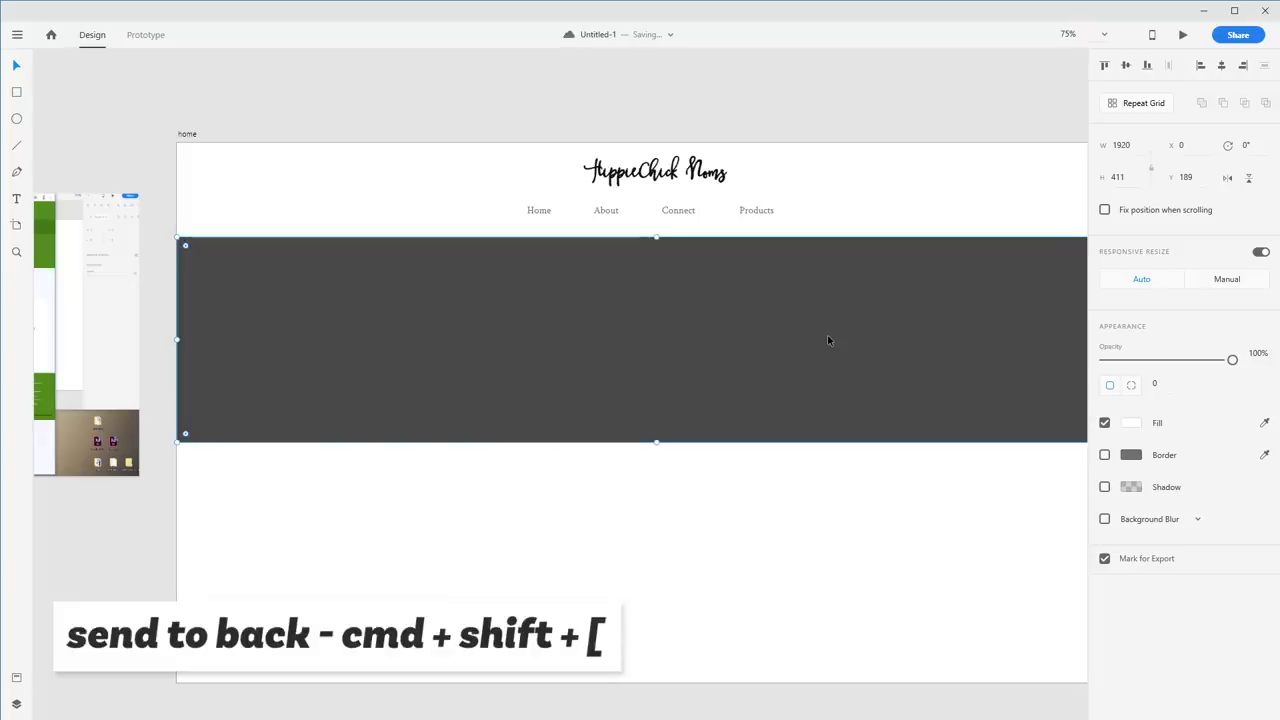
Step: Turn on background blur for the dark hero rectangle with amount 0, brightness 0 and opacity 84%
{"action": "left_click", "coordinate": [864, 546]}
{"action": "left_click", "coordinate": [880, 351]}
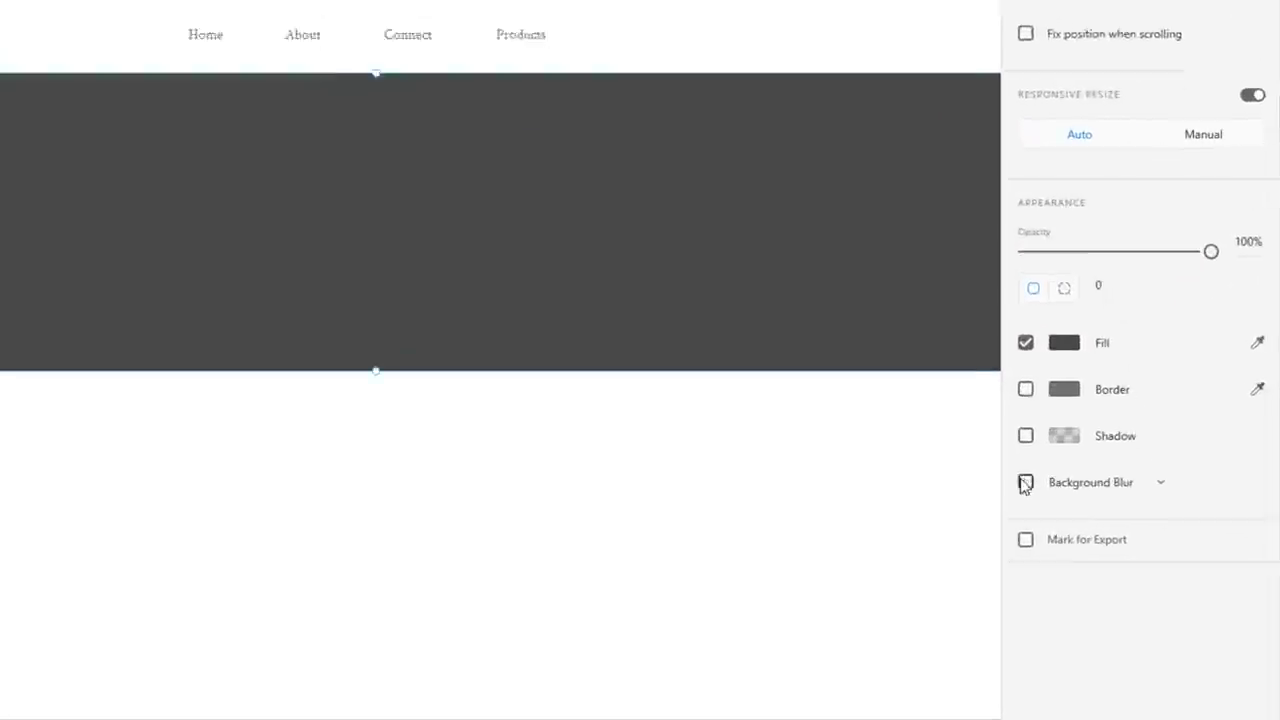
{"action": "left_click", "coordinate": [1104, 519]}
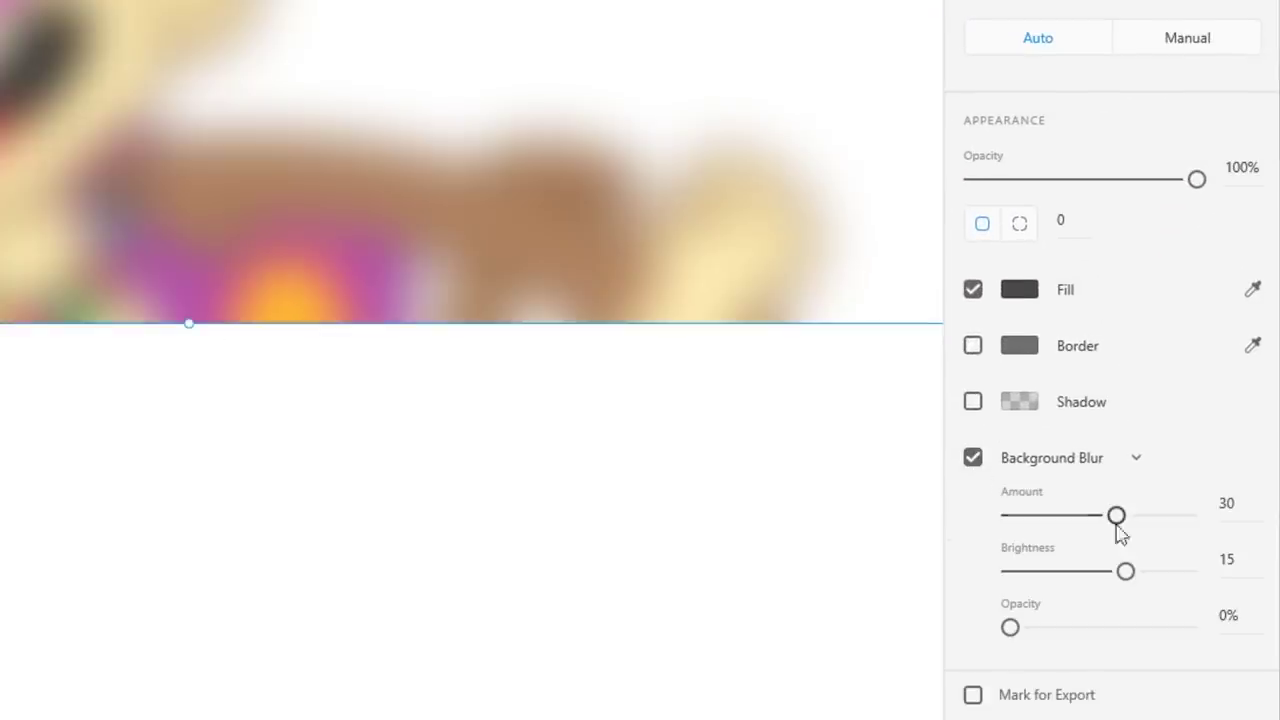
{"action": "left_click_drag", "start_coordinate": [1124, 571], "coordinate": [1100, 580]}
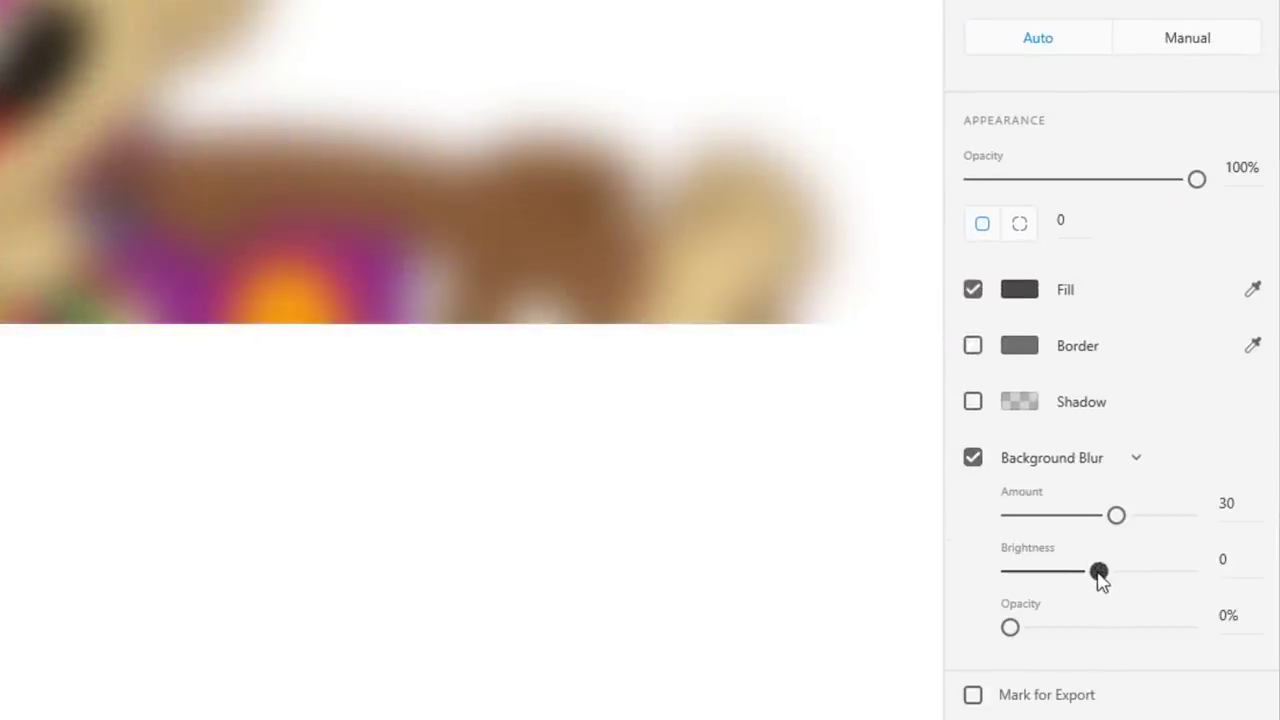
{"action": "left_click_drag", "start_coordinate": [1116, 515], "coordinate": [820, 517]}
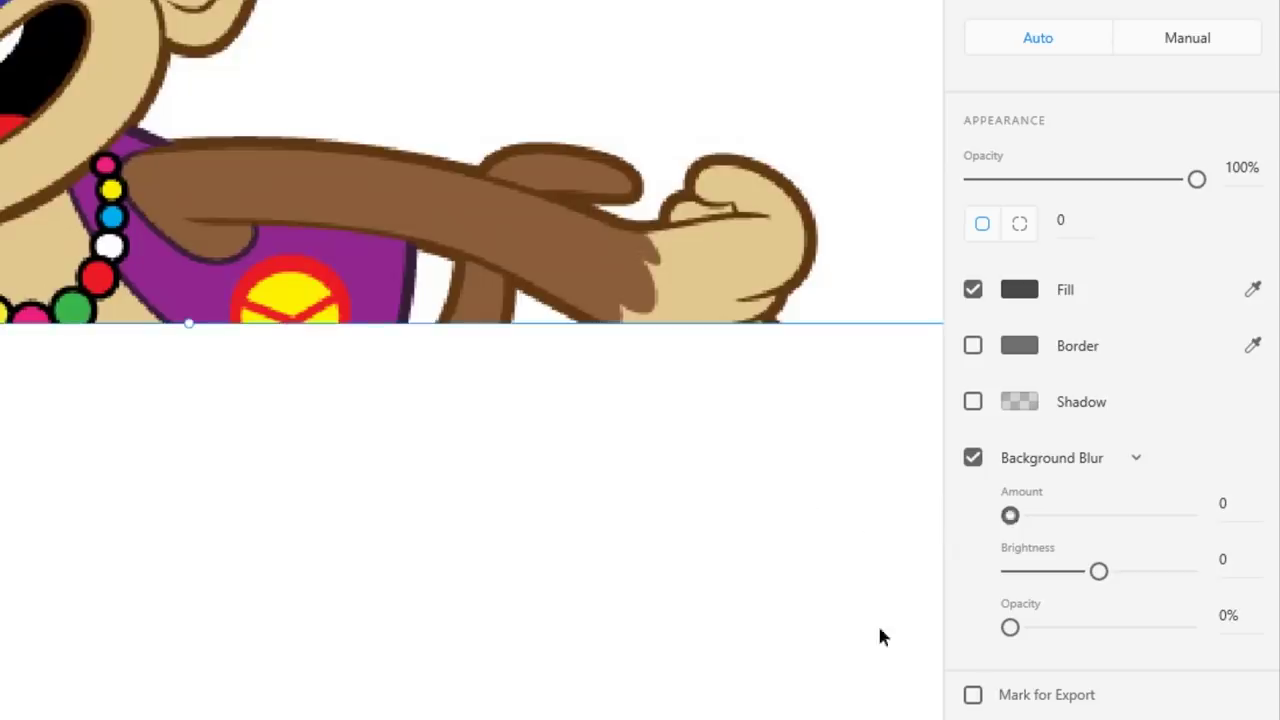
{"action": "left_click_drag", "start_coordinate": [1010, 628], "coordinate": [1159, 630]}
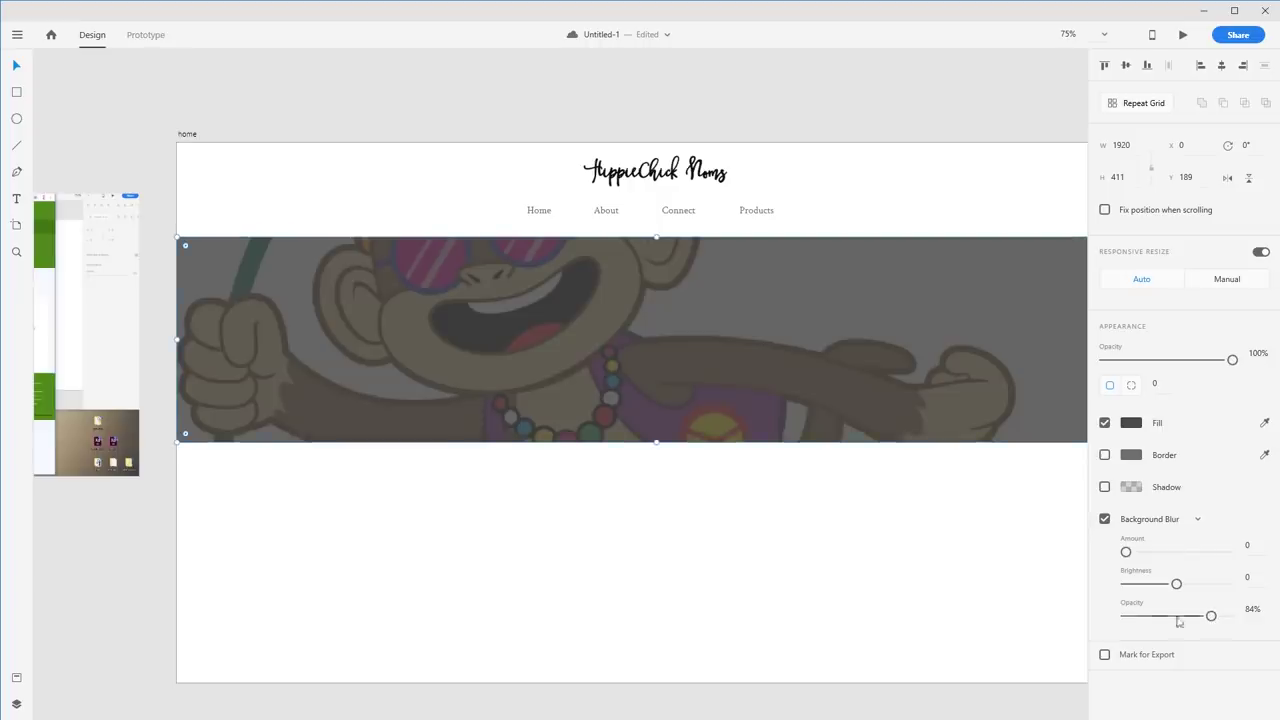
Step: Add the tagline text "No Sugar. No Oil. All Real Food" in the empty area below the hero banner
{"action": "left_click_drag", "start_coordinate": [308, 496], "coordinate": [786, 503]}
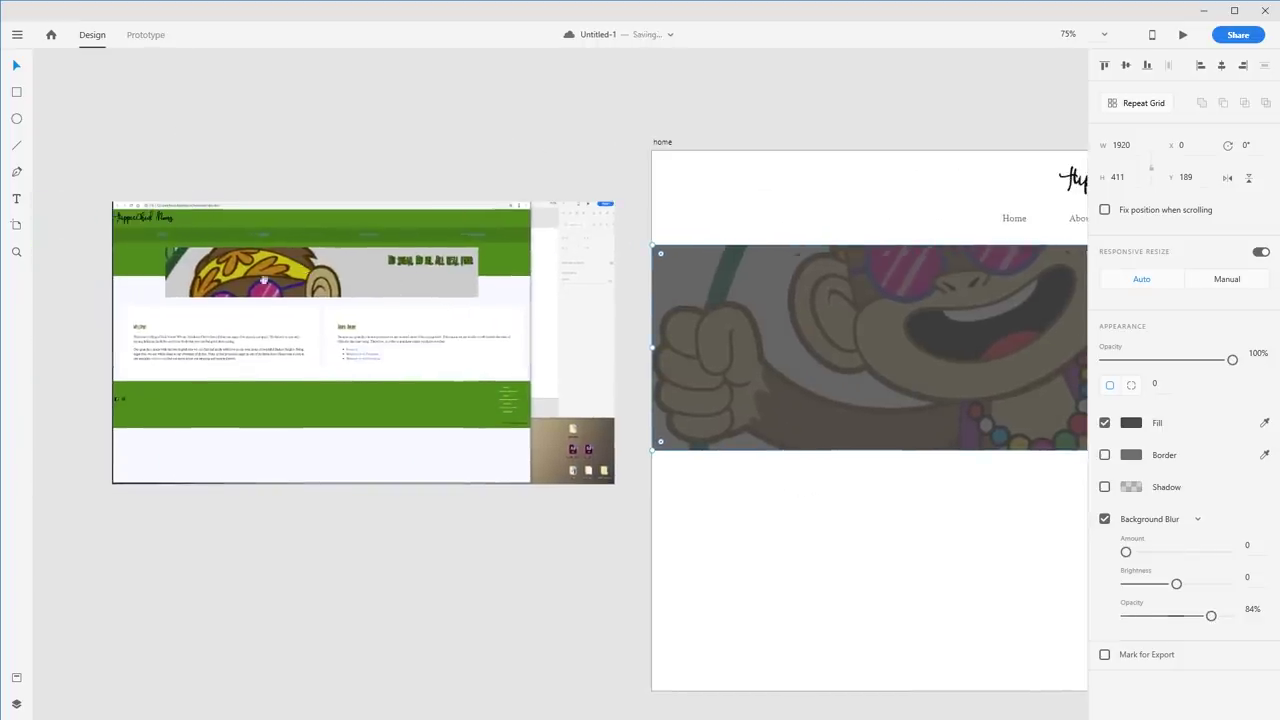
{"action": "left_click_drag", "start_coordinate": [974, 398], "coordinate": [426, 395]}
{"action": "left_click", "coordinate": [555, 546]}
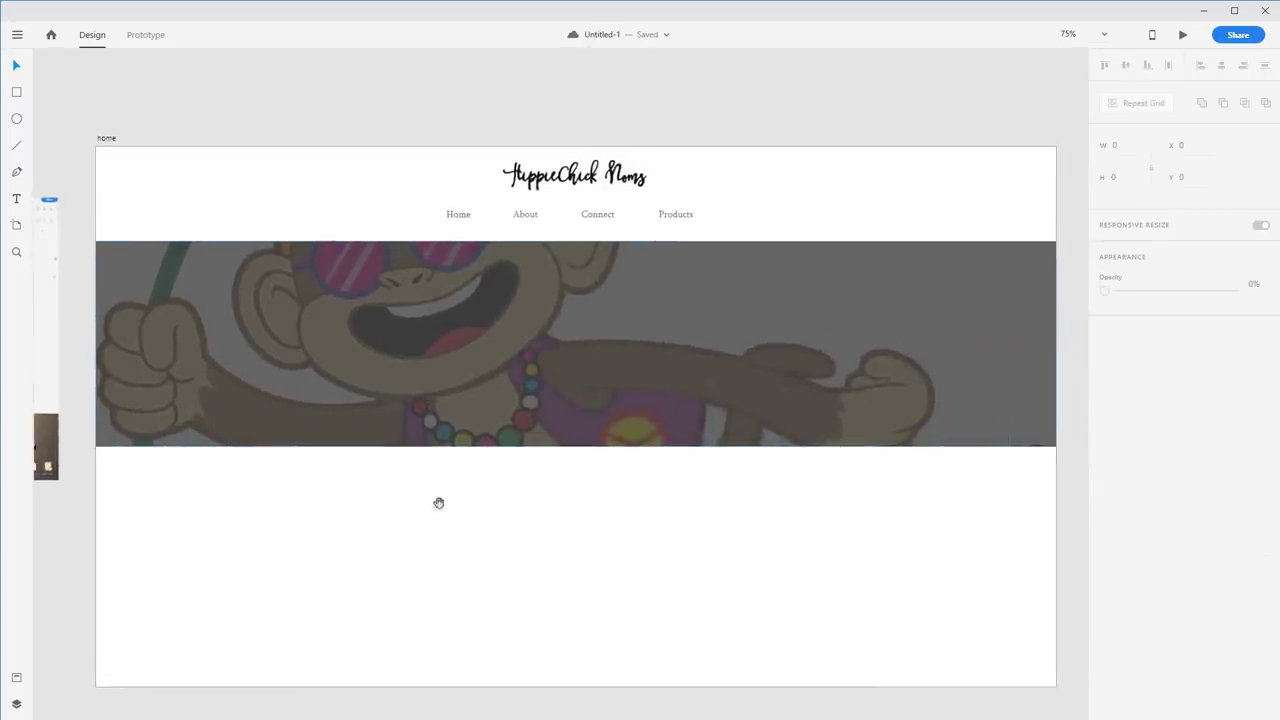
{"action": "left_click_drag", "start_coordinate": [437, 503], "coordinate": [500, 509]}
{"action": "left_click_drag", "start_coordinate": [413, 510], "coordinate": [457, 497]}
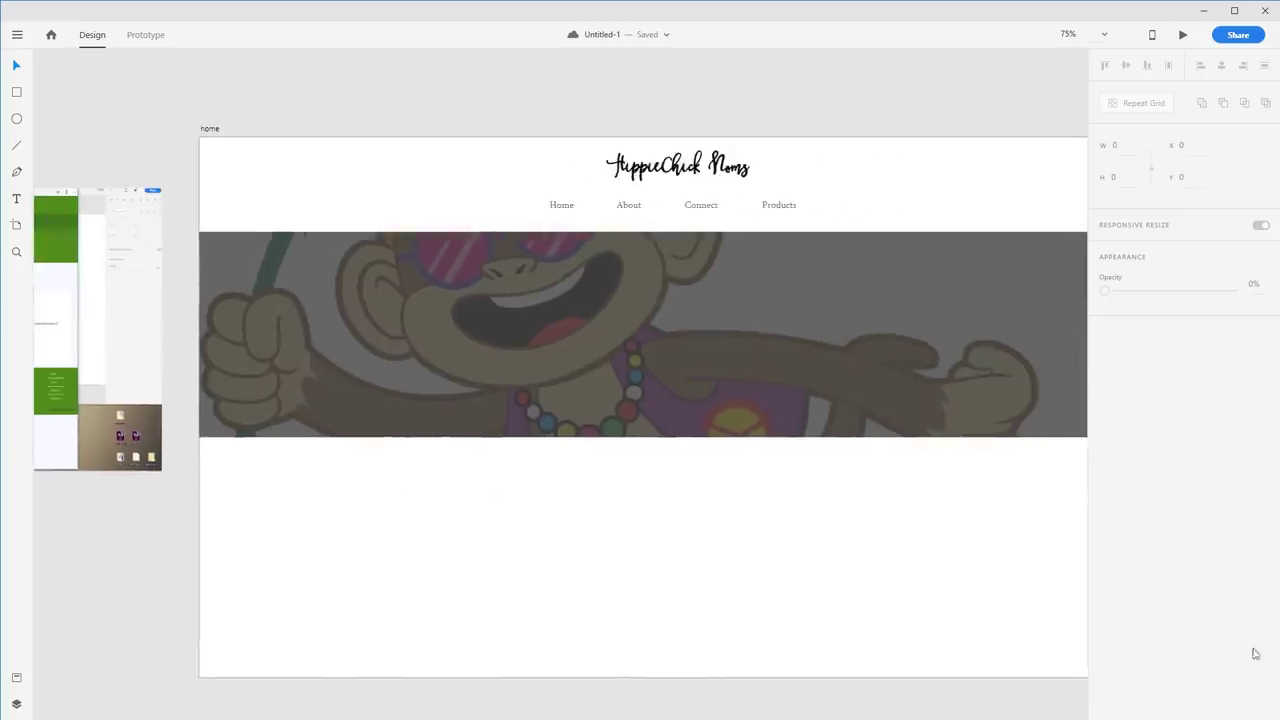
{"action": "left_click", "coordinate": [565, 497]}
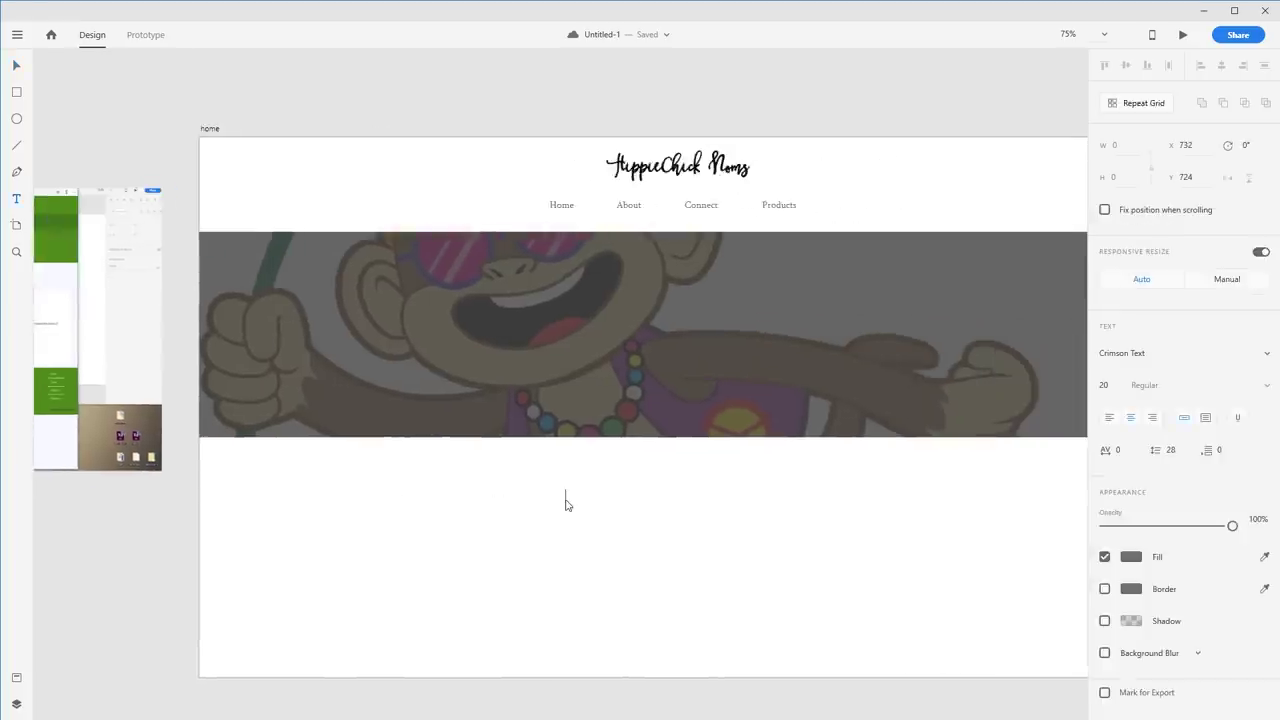
{"action": "type", "text": "No Sugar."}
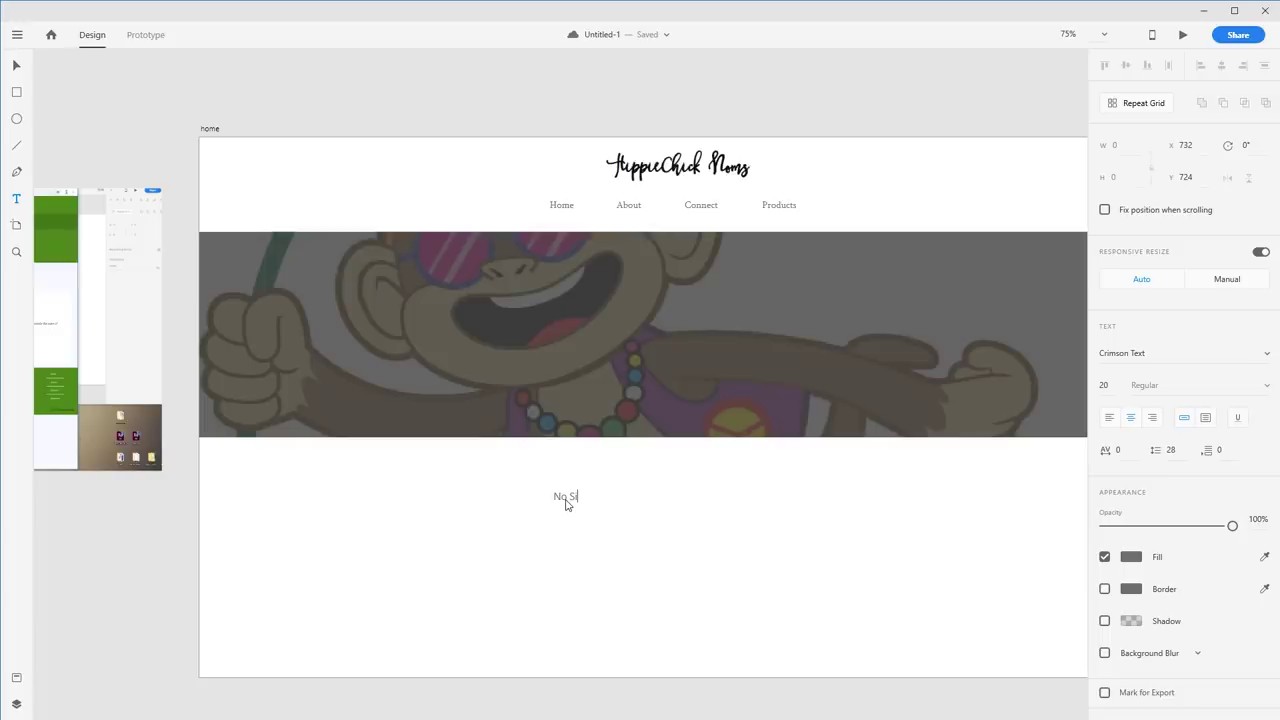
{"action": "type", "text": " No Oil. All Real Food"}
{"action": "key", "text": "Escape"}
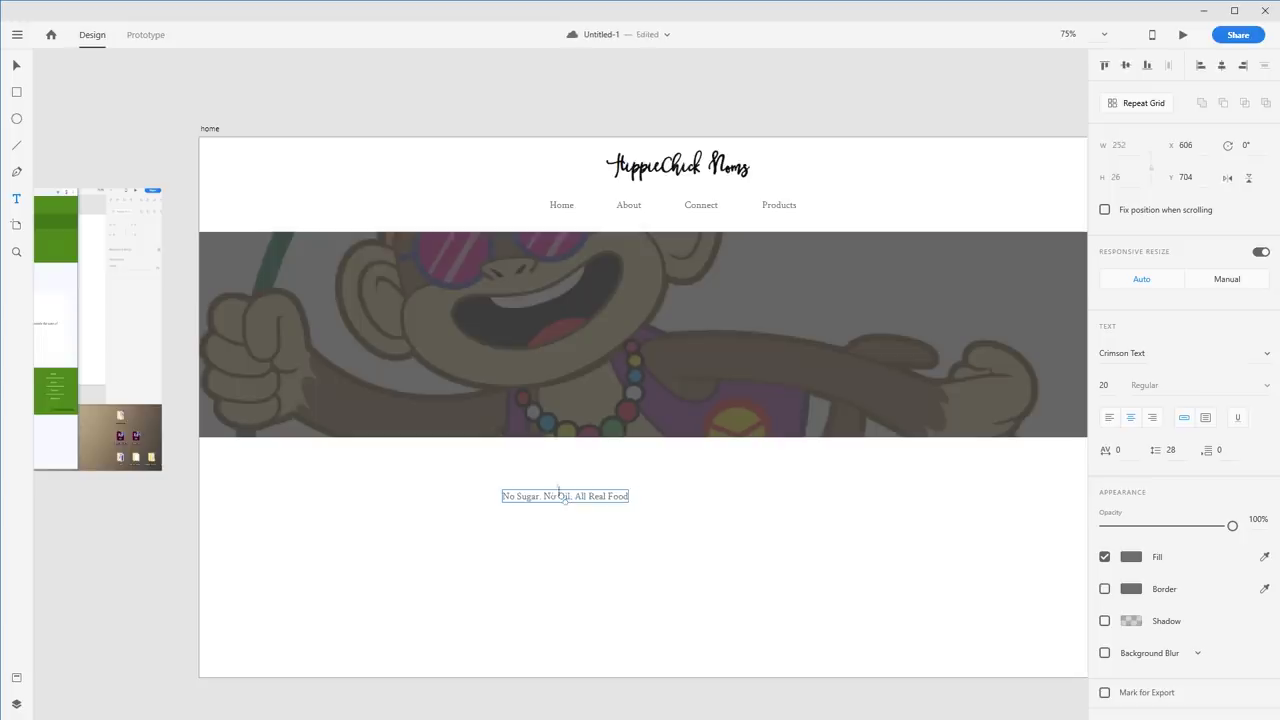
Step: Place the tagline over the middle of the hero banner, enlarge it to size 74 and fill it white
{"action": "left_click_drag", "start_coordinate": [598, 504], "coordinate": [704, 337]}
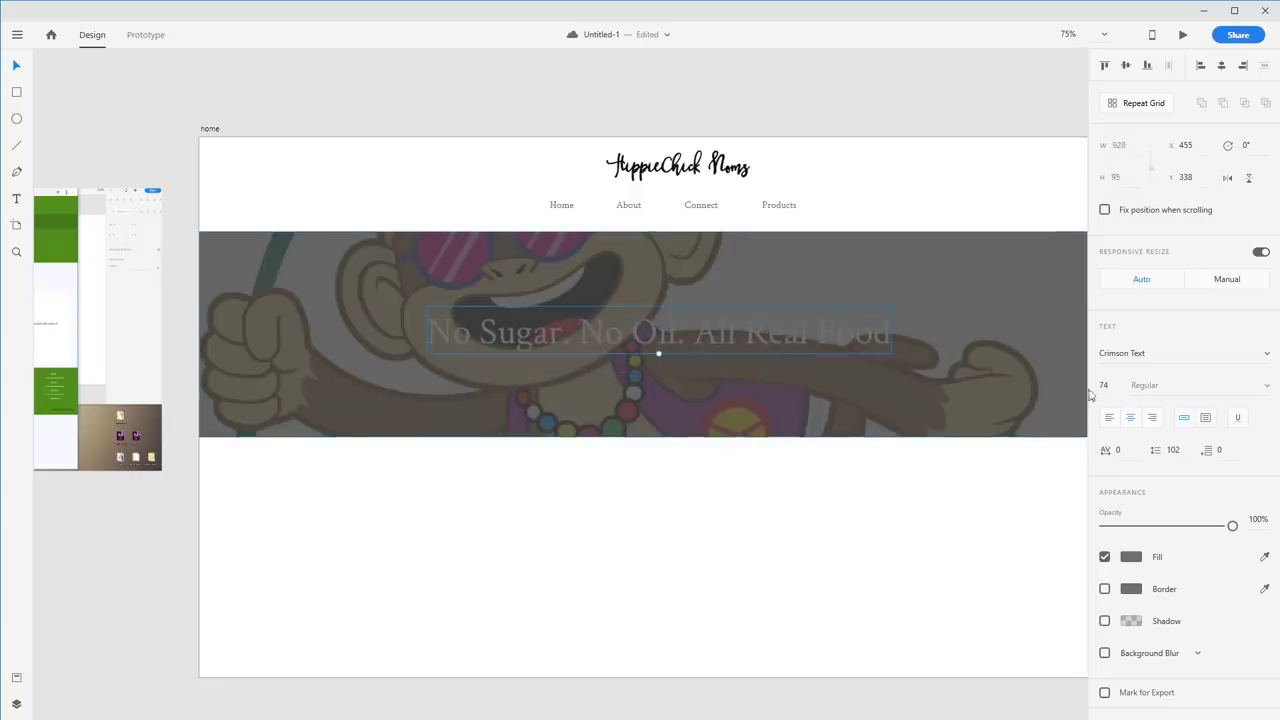
{"action": "left_click", "coordinate": [1136, 558]}
{"action": "left_click_drag", "start_coordinate": [989, 508], "coordinate": [892, 444]}
{"action": "left_click", "coordinate": [791, 527]}
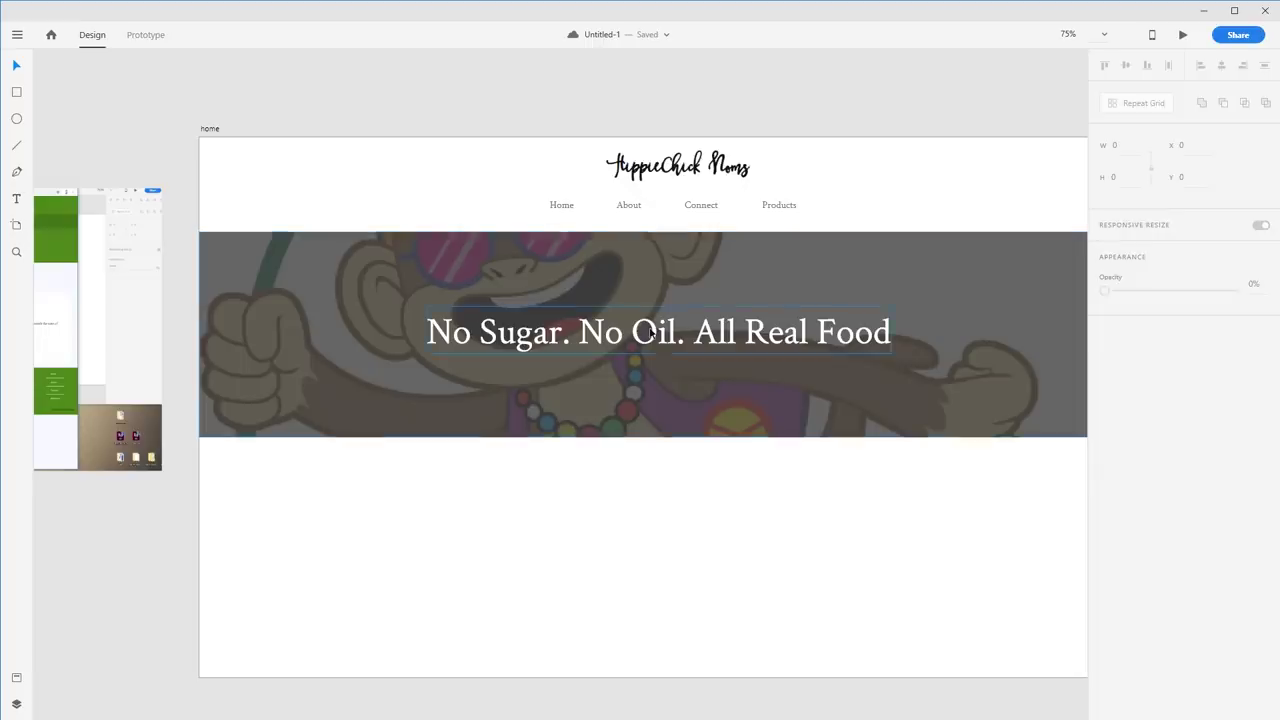
Step: Set the font of the hero tagline to Goodlife Sans
{"action": "left_click", "coordinate": [651, 333]}
{"action": "left_click", "coordinate": [1176, 352]}
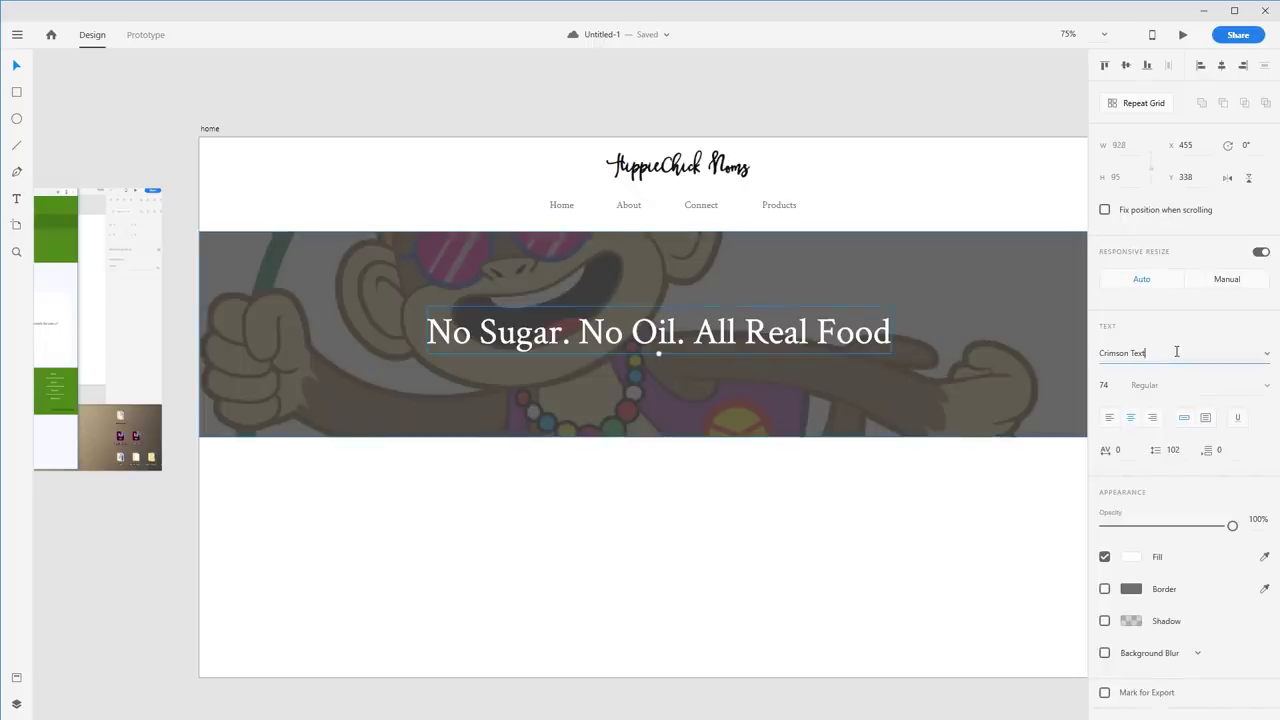
{"action": "key", "text": "ctrl+a"}
{"action": "type", "text": "Go"}
{"action": "key", "text": "Return"}
{"action": "key", "text": "Tab"}
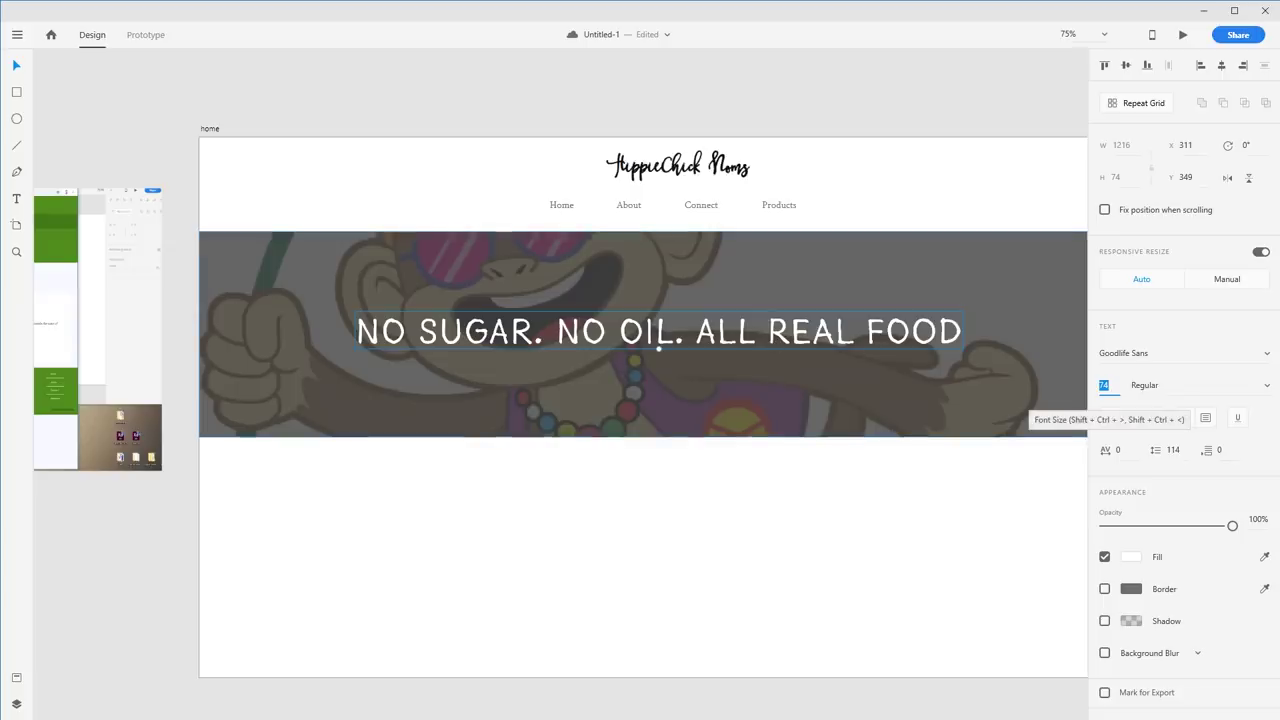
Step: Try the Condensed style of Goodlife Sans on the hero tagline and return it to Regular
{"action": "left_click", "coordinate": [159, 355]}
{"action": "left_click_drag", "start_coordinate": [139, 360], "coordinate": [433, 383]}
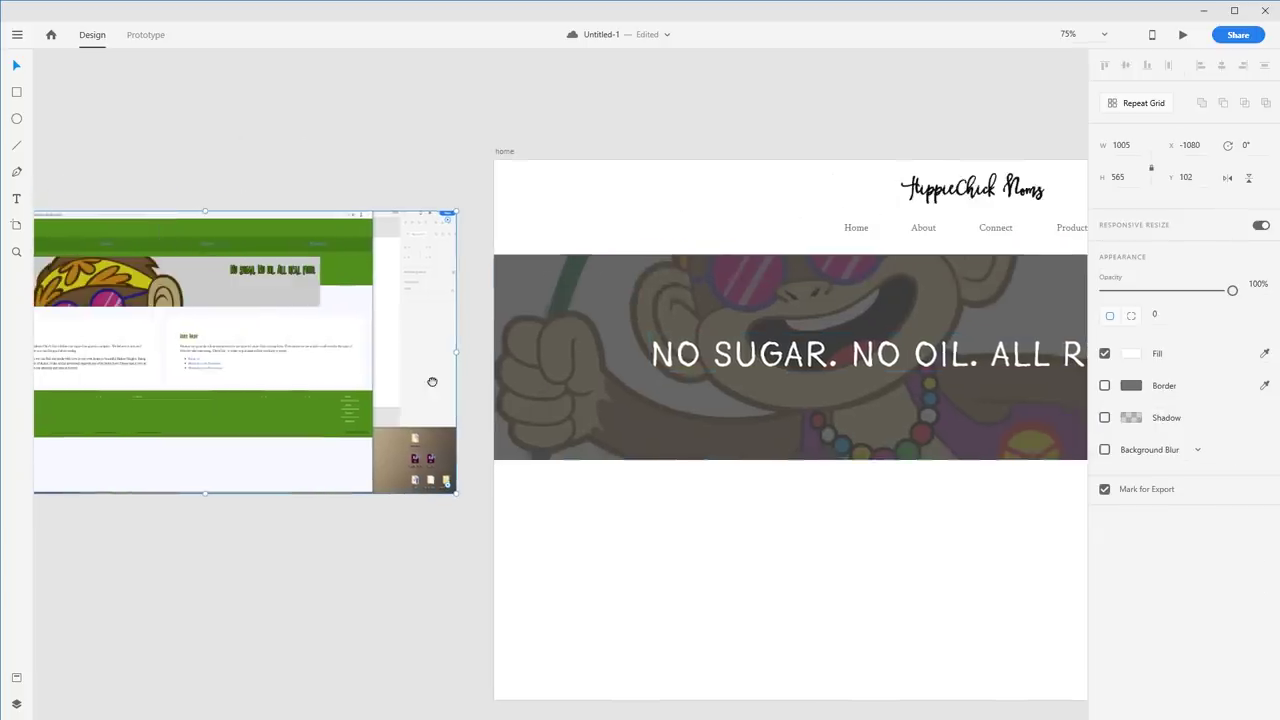
{"action": "left_click_drag", "start_coordinate": [925, 458], "coordinate": [650, 385]}
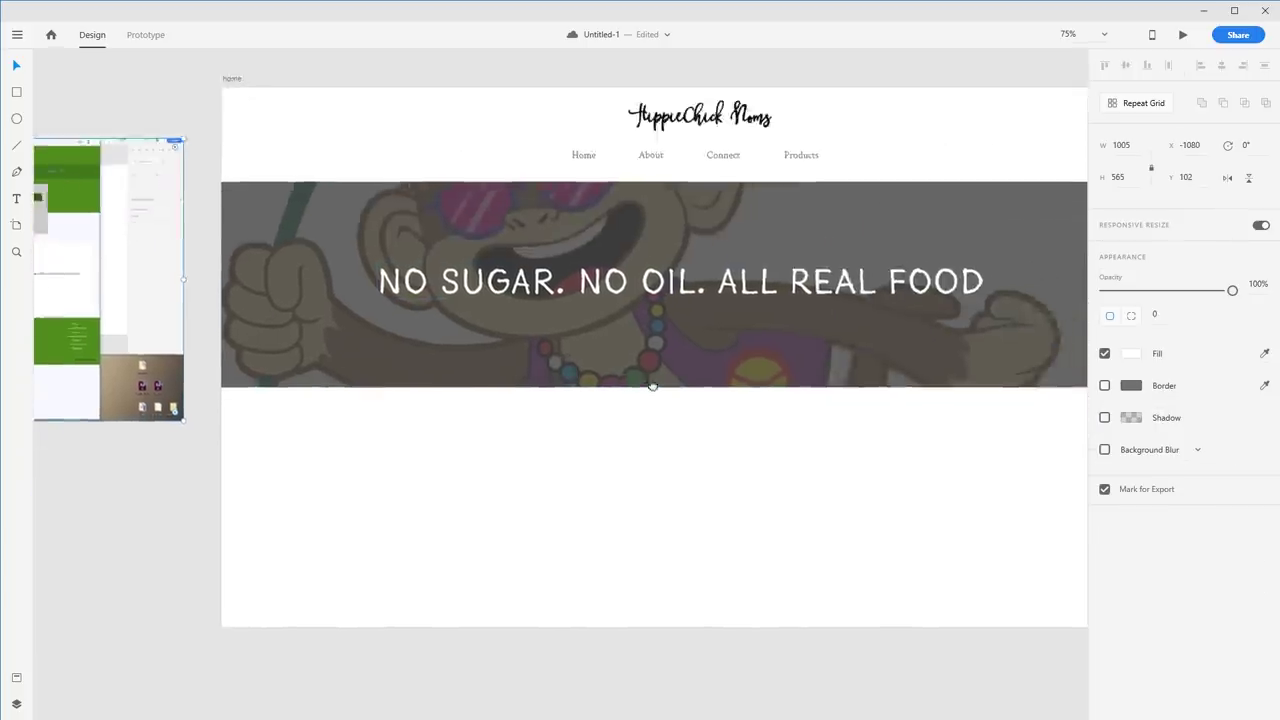
{"action": "left_click", "coordinate": [545, 278]}
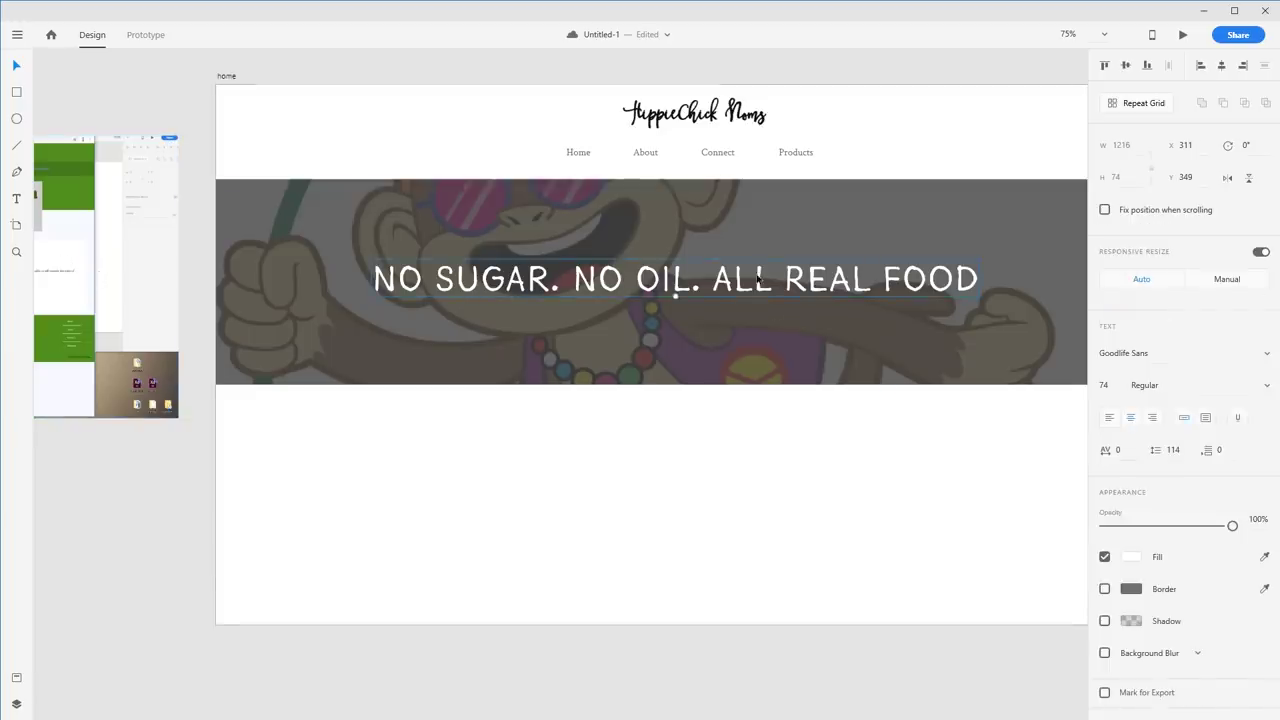
{"action": "left_click", "coordinate": [1265, 386]}
{"action": "left_click", "coordinate": [1152, 435]}
{"action": "left_click", "coordinate": [1265, 387]}
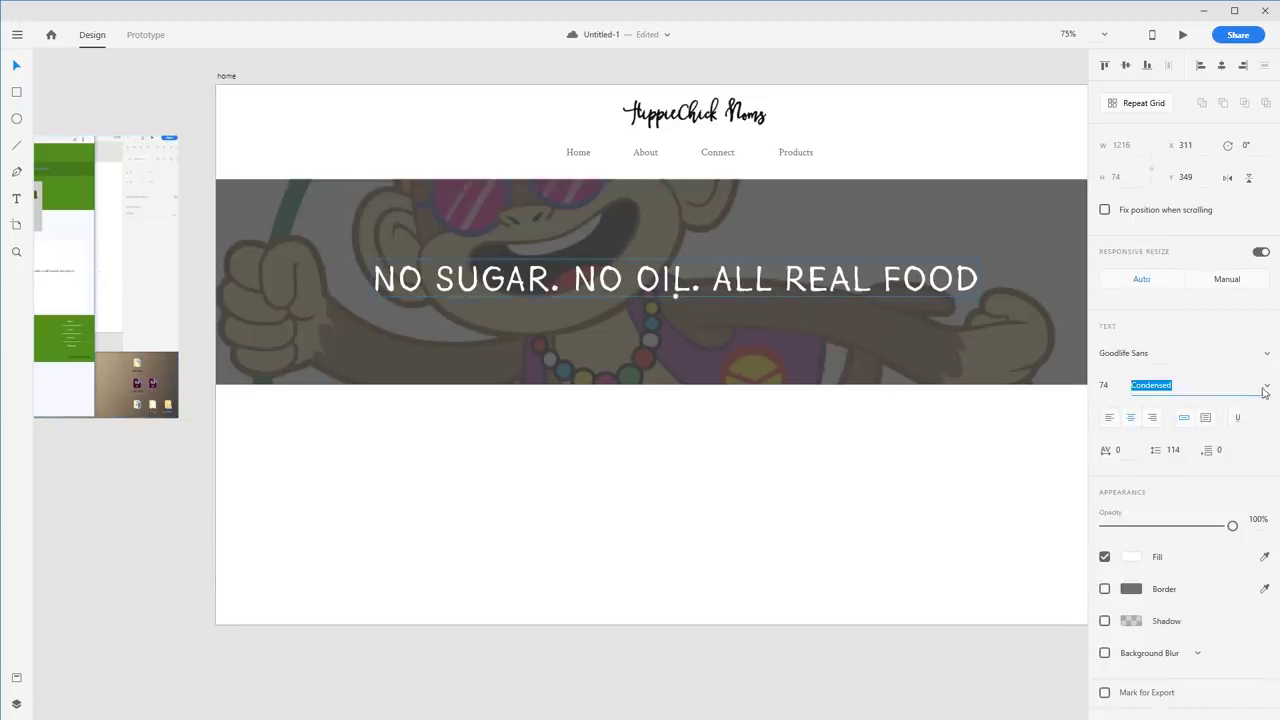
{"action": "left_click", "coordinate": [1211, 409]}
Step: Set the character spacing of the hero tagline to -100
{"action": "left_click", "coordinate": [1118, 450]}
{"action": "type", "text": "-100"}
{"action": "key", "text": "Return"}
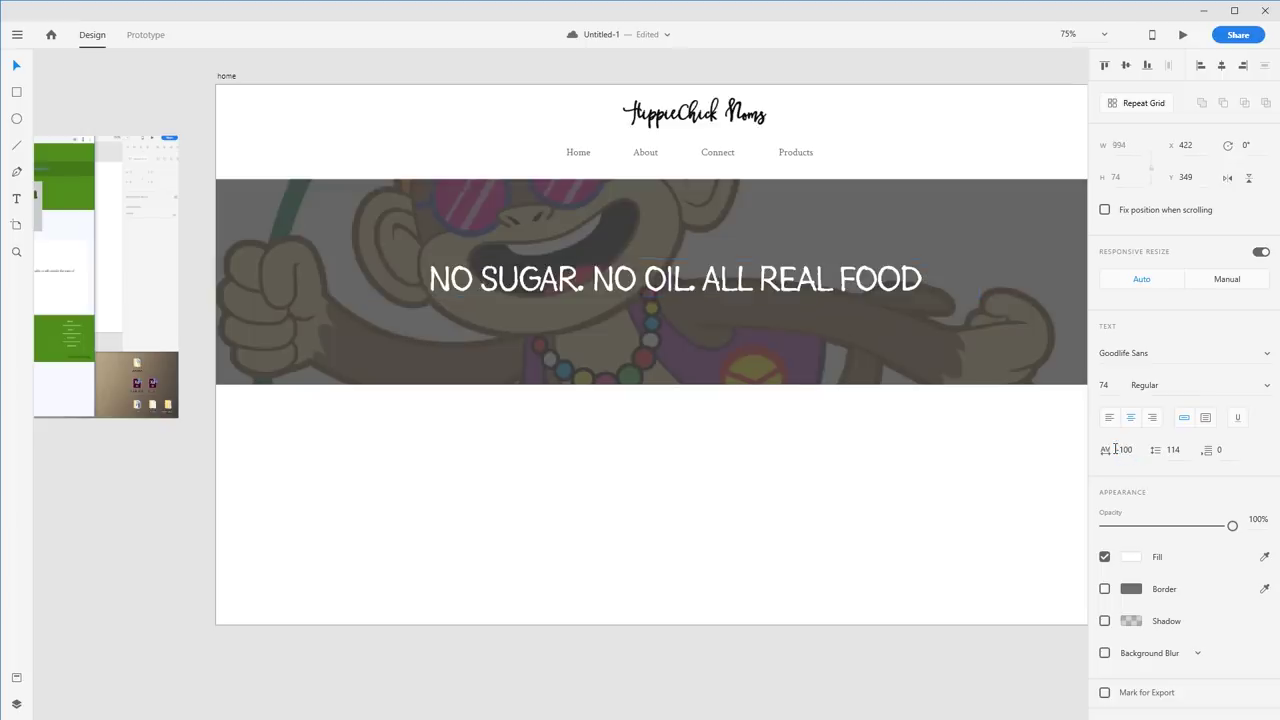
{"action": "left_click", "coordinate": [215, 434]}
{"action": "left_click_drag", "start_coordinate": [173, 450], "coordinate": [602, 513]}
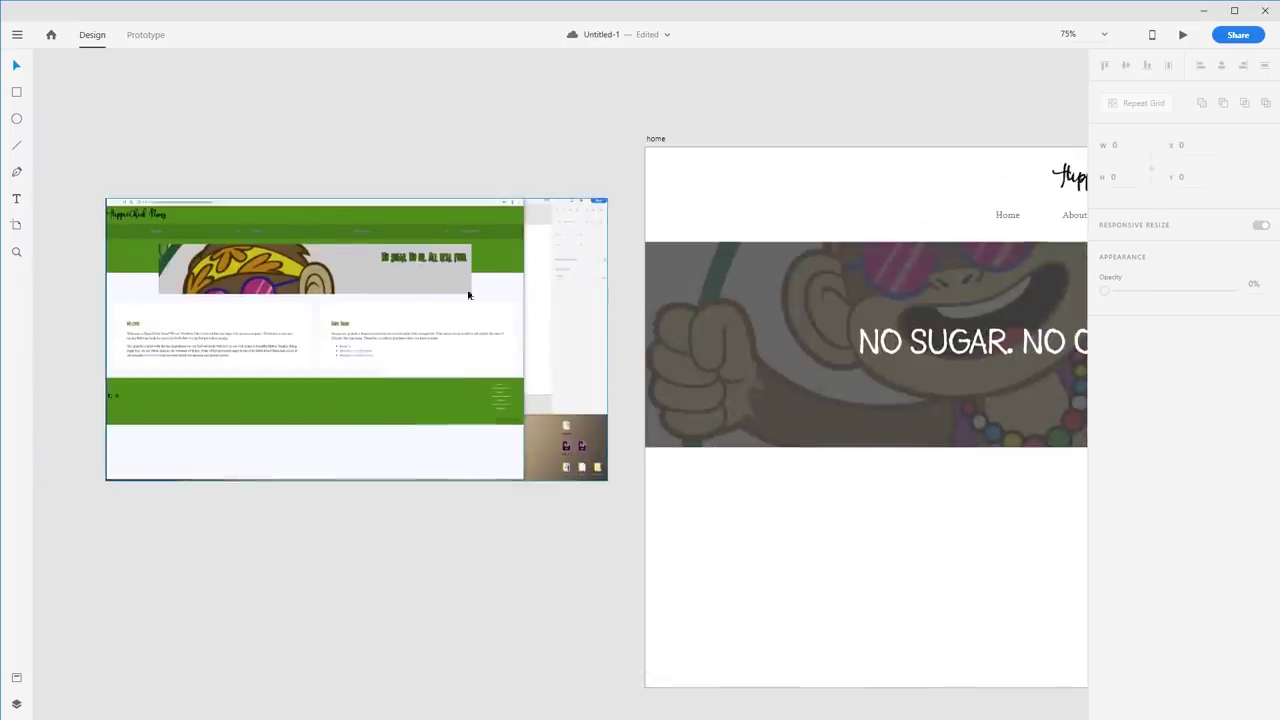
Step: Extend the dark overlay of the hero banner downward and shift the tagline down to keep it vertically centred in the banner
{"action": "left_click_drag", "start_coordinate": [960, 531], "coordinate": [551, 486]}
{"action": "left_click", "coordinate": [640, 392]}
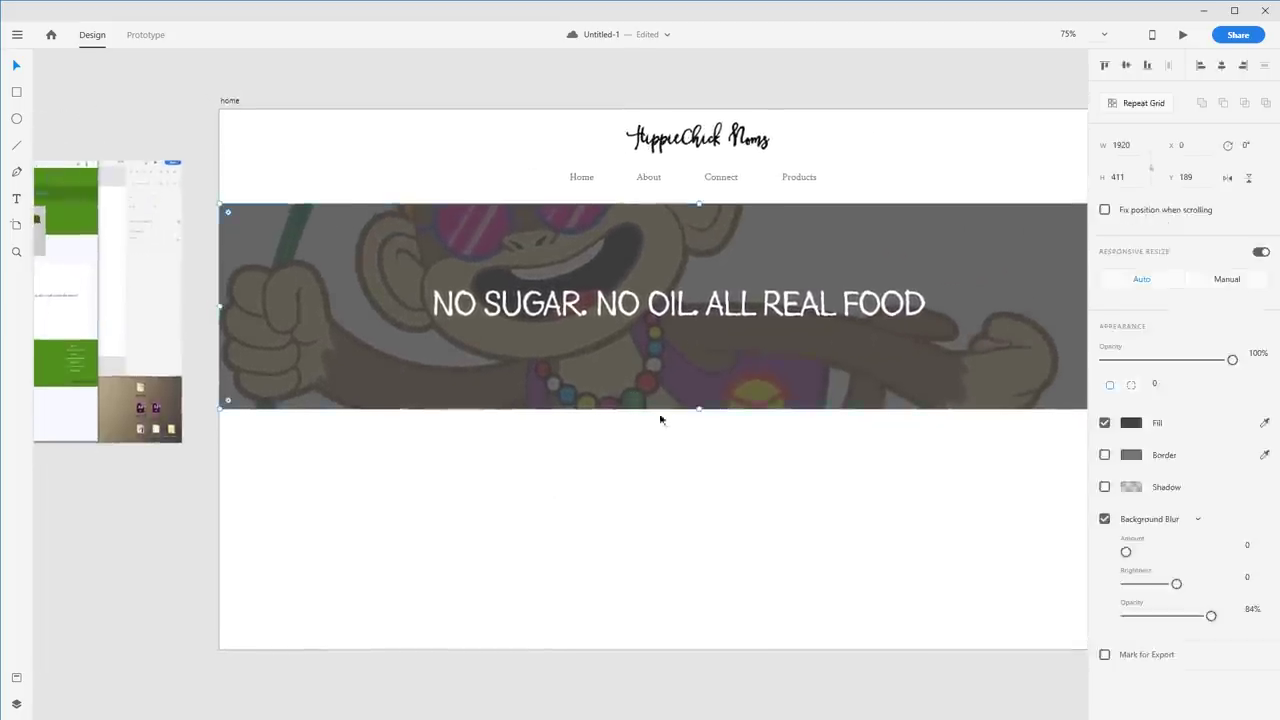
{"action": "mouse_move", "coordinate": [695, 431]}
{"action": "left_mouse_down"}
{"action": "mouse_move", "coordinate": [690, 403]}
{"action": "mouse_move", "coordinate": [694, 446]}
{"action": "left_mouse_up"}
{"action": "left_click", "coordinate": [773, 315]}
{"action": "left_click_drag", "start_coordinate": [773, 315], "coordinate": [773, 328]}
Step: Extend the home artboard downward to a height of 1696
{"action": "left_click", "coordinate": [702, 528]}
{"action": "left_click_drag", "start_coordinate": [720, 640], "coordinate": [677, 700]}
{"action": "scroll", "coordinate": [583, 520], "scroll_direction": "up", "scroll_amount": 4}
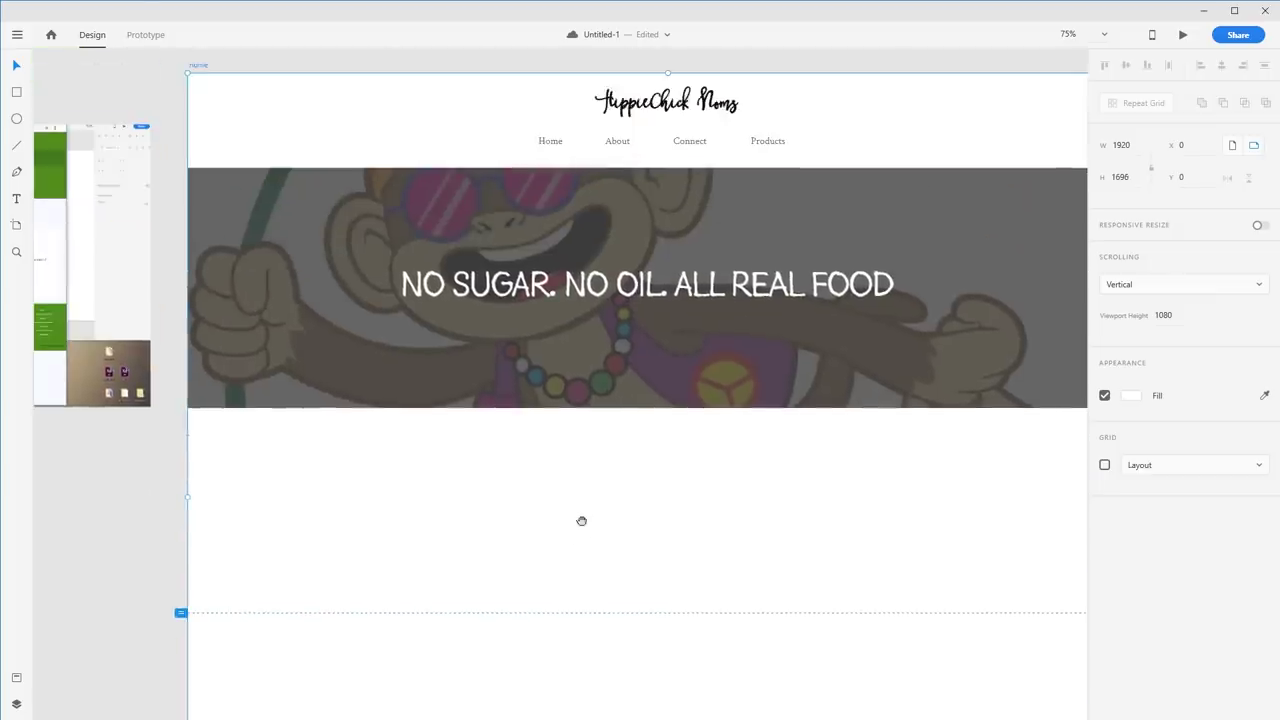
{"action": "key", "text": "Escape"}
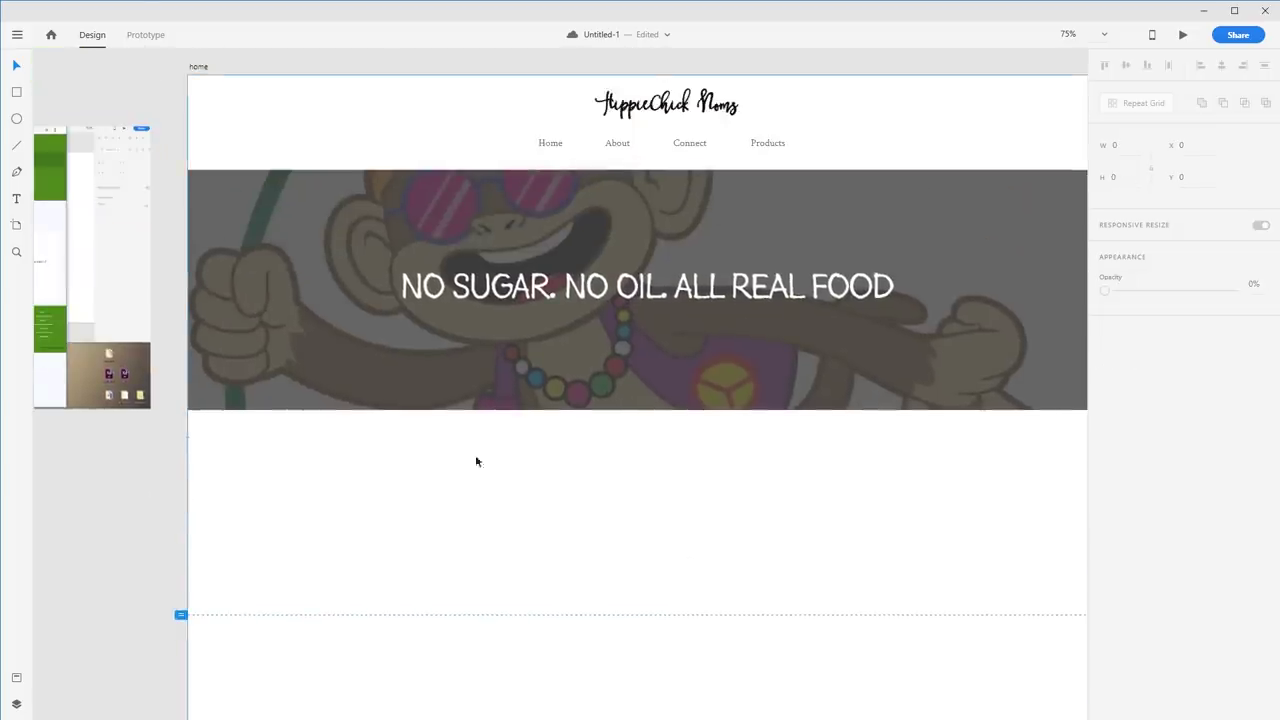
{"action": "left_click_drag", "start_coordinate": [328, 519], "coordinate": [241, 505]}
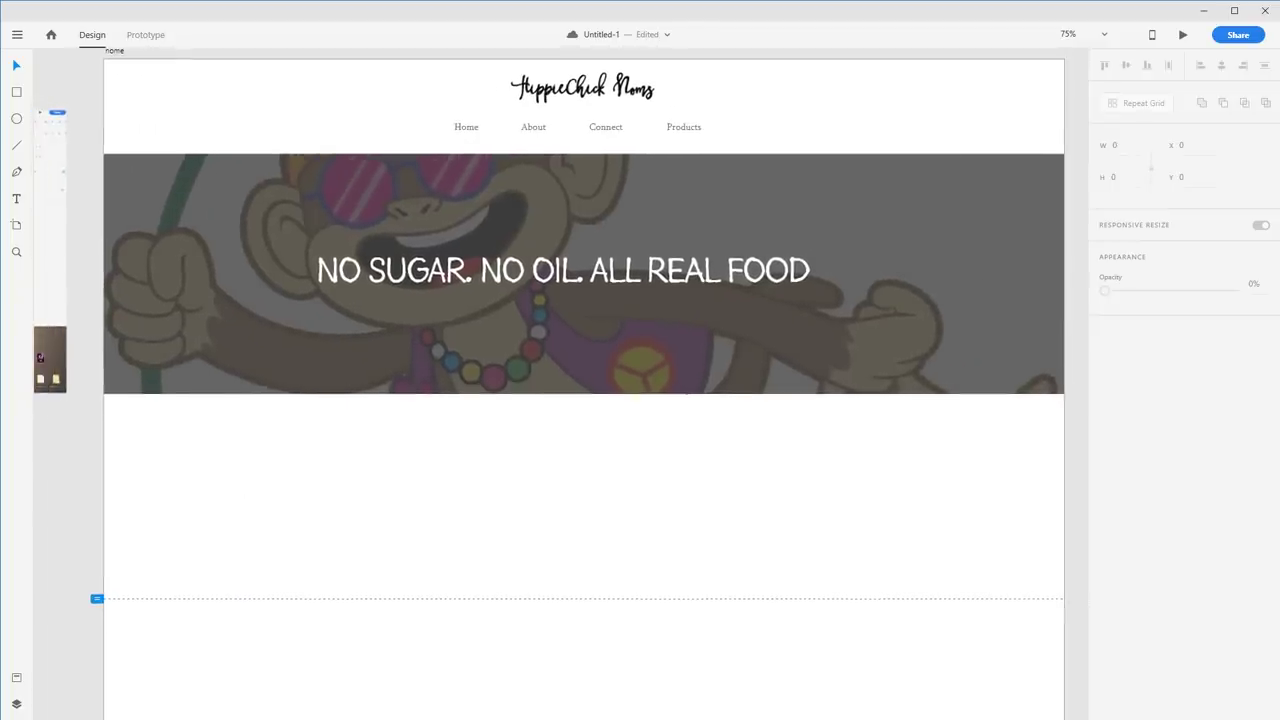
Step: Switch to the existing HippieChick Noms page in the browser and review its Welcome and Order Online text and the banner slogan
{"action": "key", "text": "alt+Tab"}
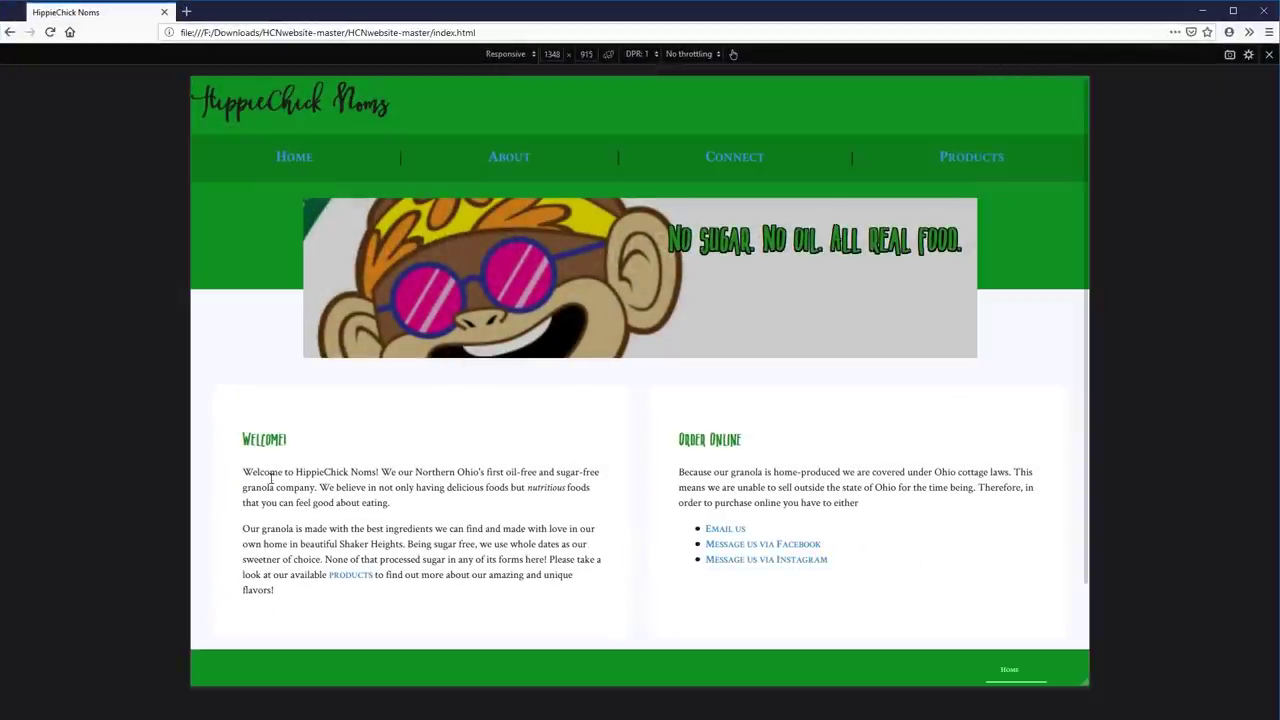
{"action": "left_click_drag", "start_coordinate": [242, 471], "coordinate": [432, 530]}
{"action": "left_click", "coordinate": [466, 544]}
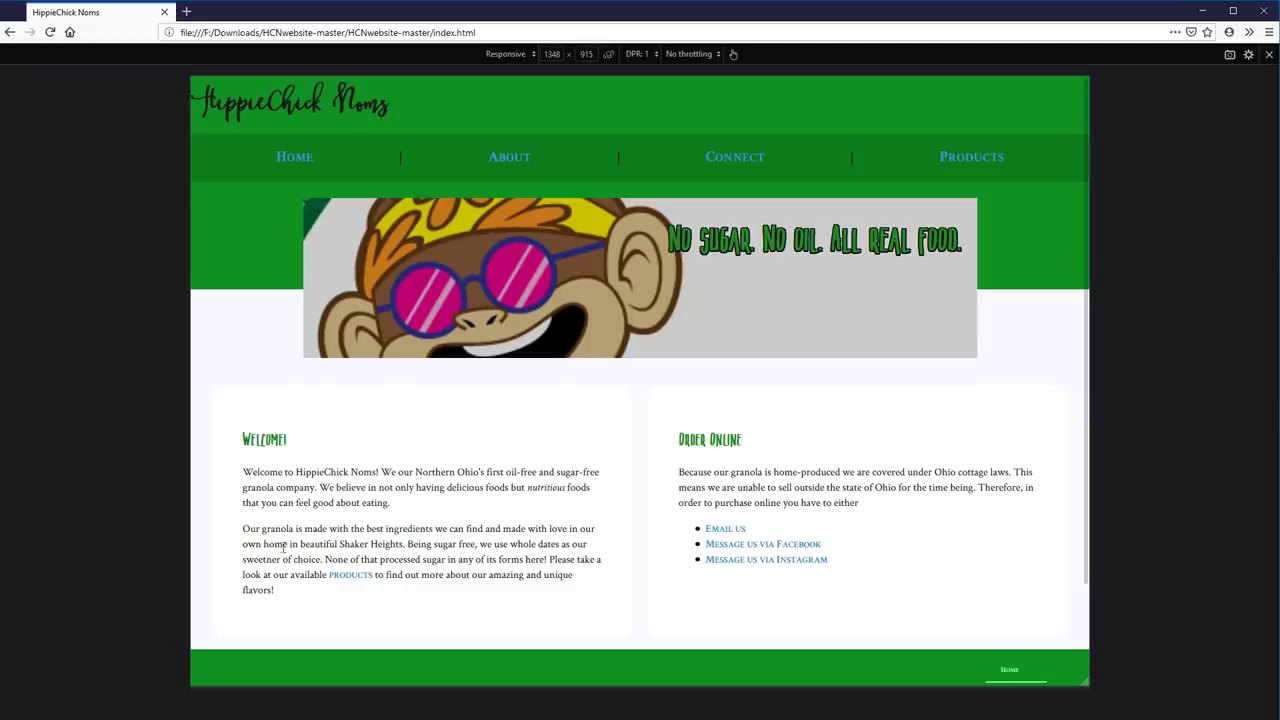
{"action": "left_click_drag", "start_coordinate": [258, 440], "coordinate": [495, 542]}
{"action": "left_click", "coordinate": [689, 445]}
{"action": "mouse_move", "coordinate": [680, 241]}
{"action": "left_mouse_down"}
{"action": "mouse_move", "coordinate": [981, 257]}
{"action": "mouse_move", "coordinate": [668, 242]}
{"action": "left_mouse_up"}
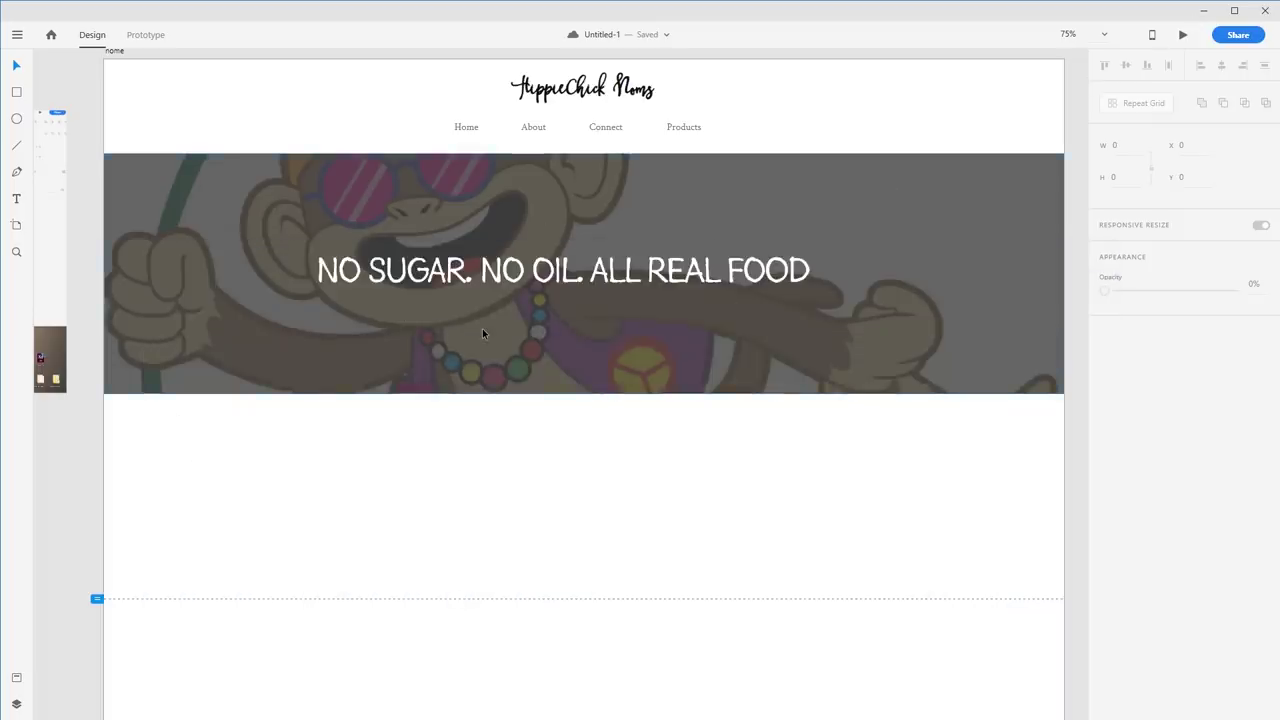
{"action": "left_click", "coordinate": [381, 275]}
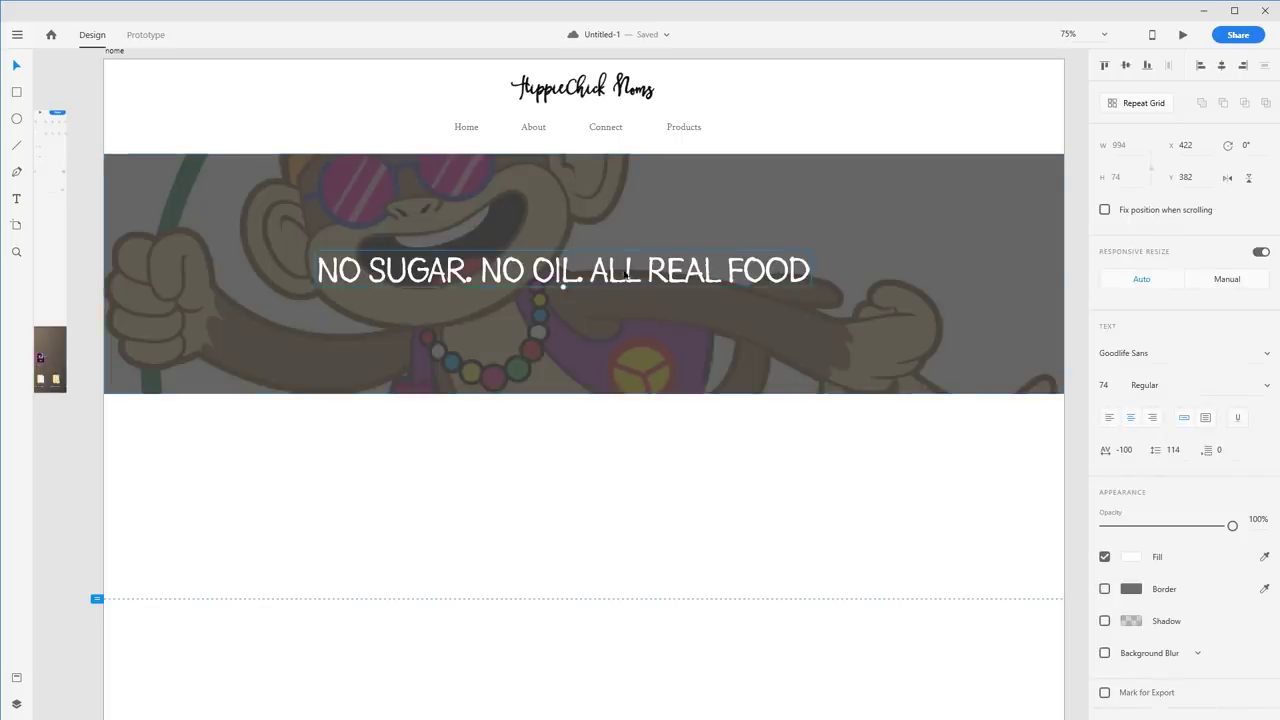
{"action": "double_click", "coordinate": [625, 275]}
{"action": "left_click", "coordinate": [604, 274]}
{"action": "left_click_drag", "start_coordinate": [591, 272], "coordinate": [788, 269]}
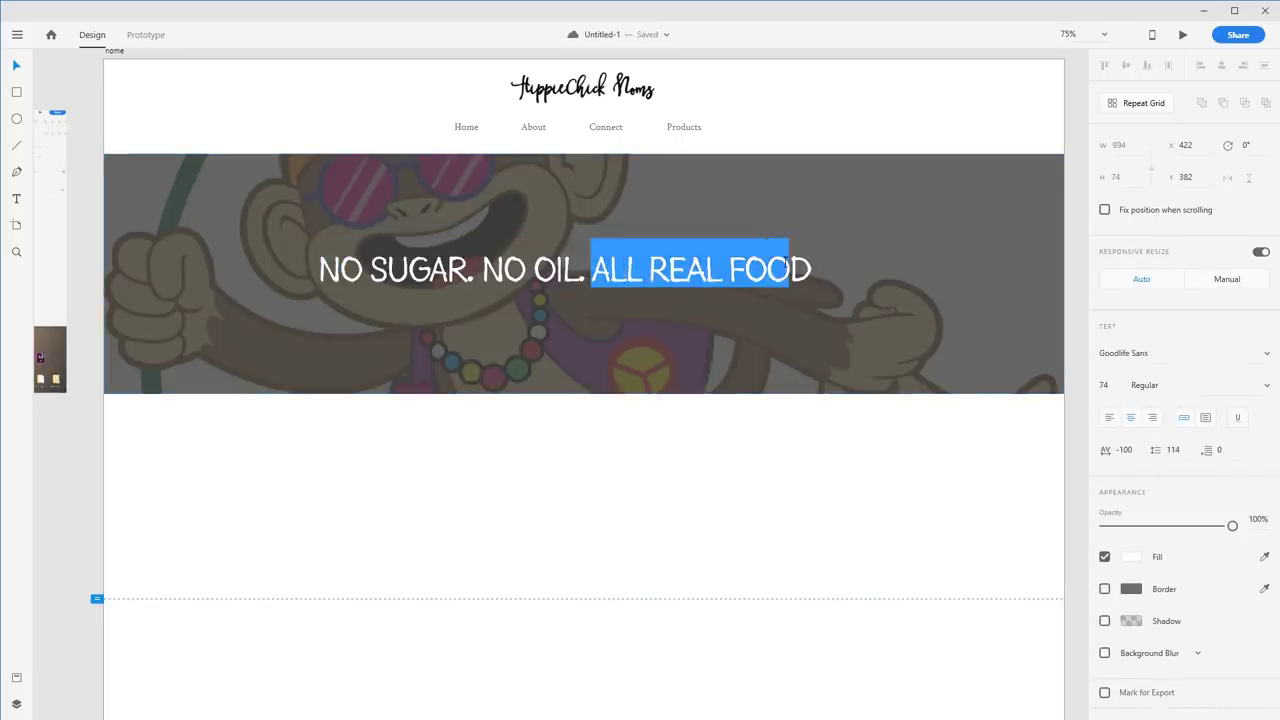
{"action": "left_click", "coordinate": [788, 269]}
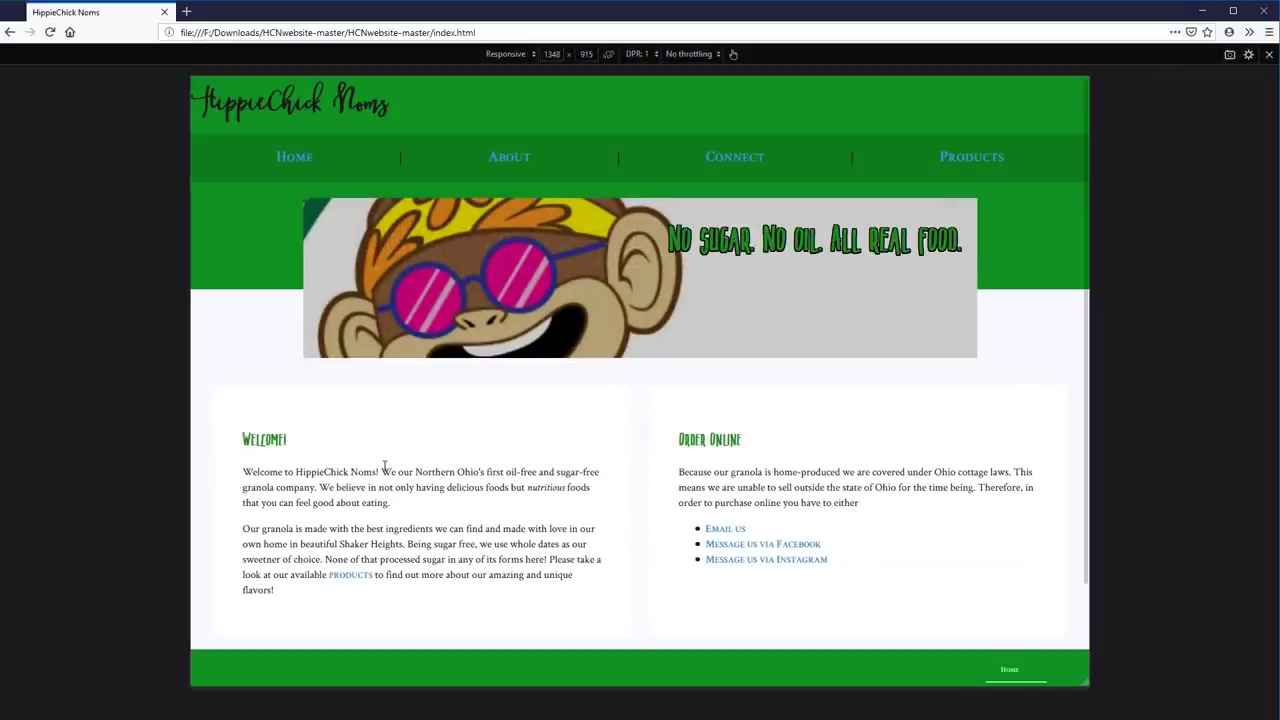
Step: Copy "We our Northern Ohio's first oil-free and sugar-free granola company." from the website and paste it as new text below the hero banner in Adobe XD
{"action": "left_click_drag", "start_coordinate": [362, 484], "coordinate": [318, 489]}
{"action": "key", "text": "ctrl+c"}
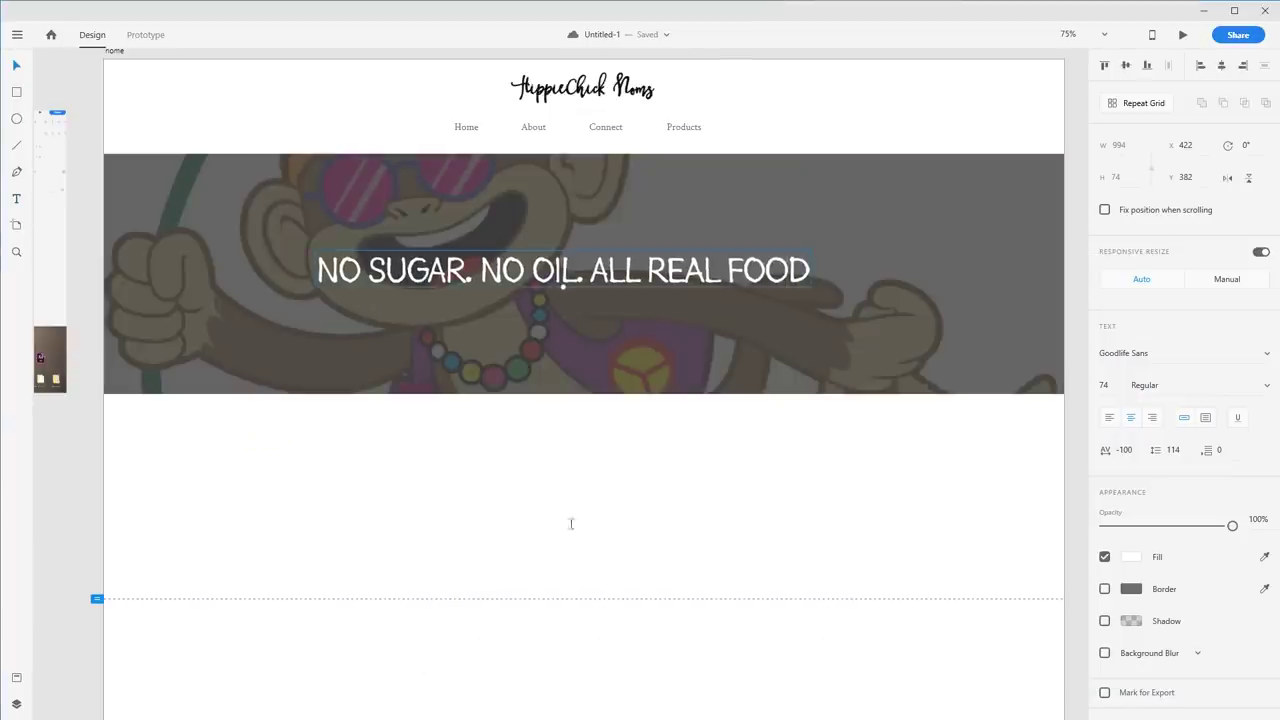
{"action": "left_click", "coordinate": [466, 484]}
{"action": "key", "text": "ctrl+v"}
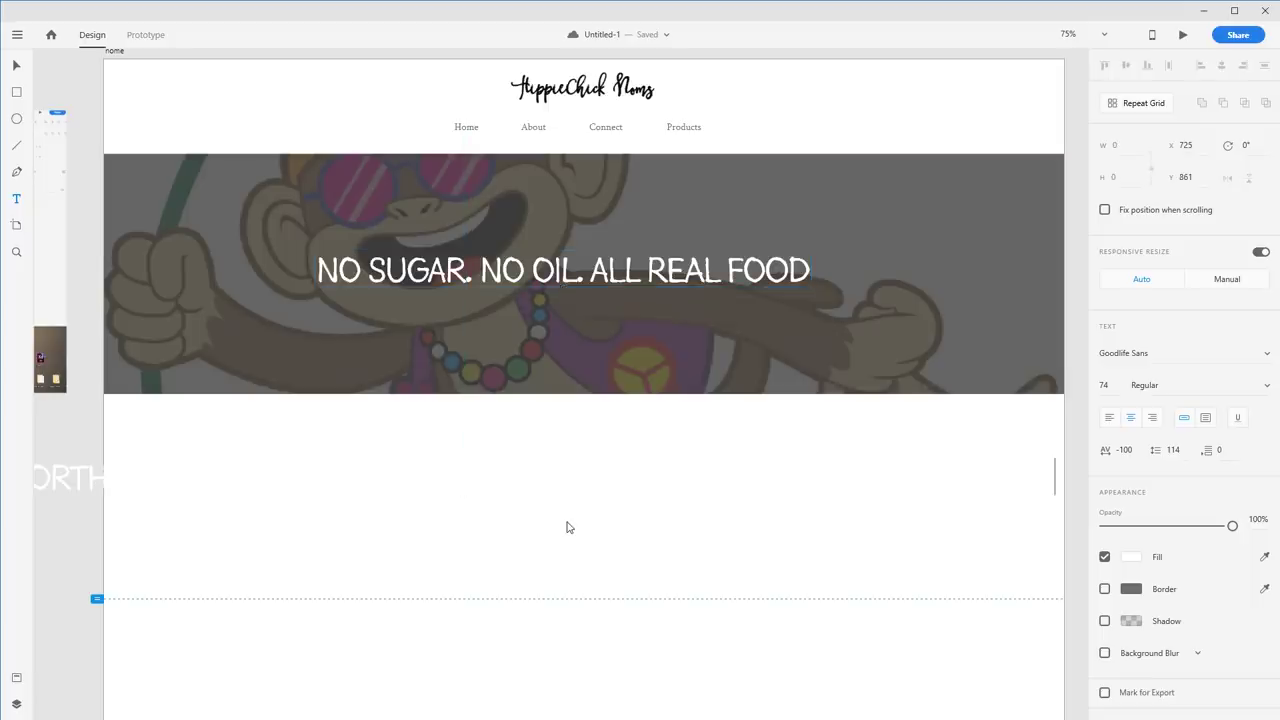
{"action": "key", "text": "Escape"}
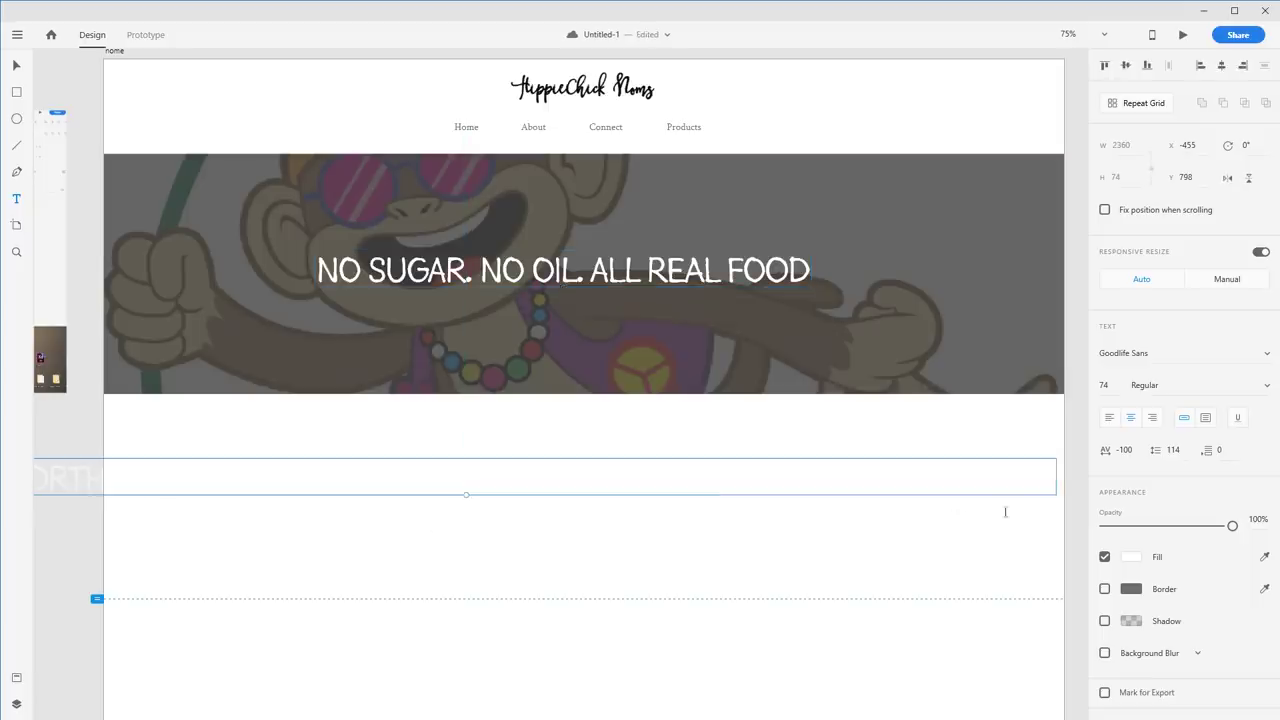
Step: Fill the pasted granola company sentence with dark grey #5A5A5A
{"action": "left_click", "coordinate": [1128, 562]}
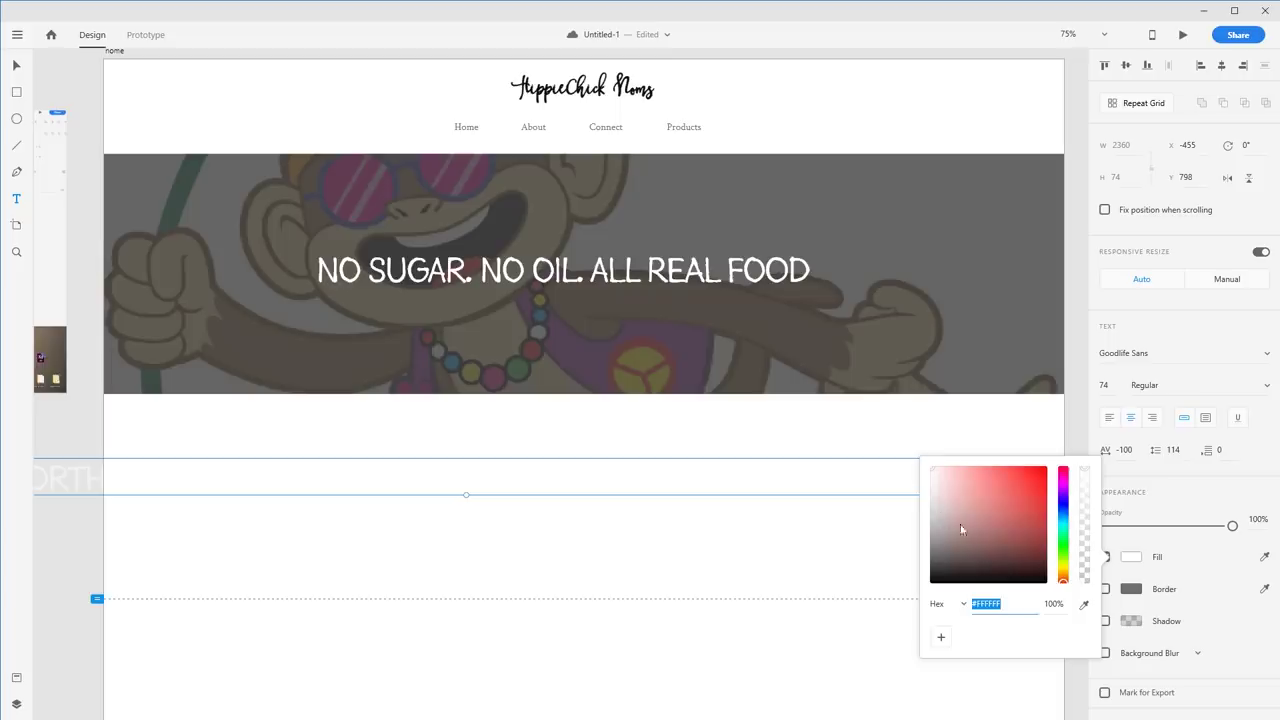
{"action": "mouse_move", "coordinate": [1040, 533]}
{"action": "left_mouse_down"}
{"action": "mouse_move", "coordinate": [906, 531]}
{"action": "mouse_move", "coordinate": [900, 547]}
{"action": "left_mouse_up"}
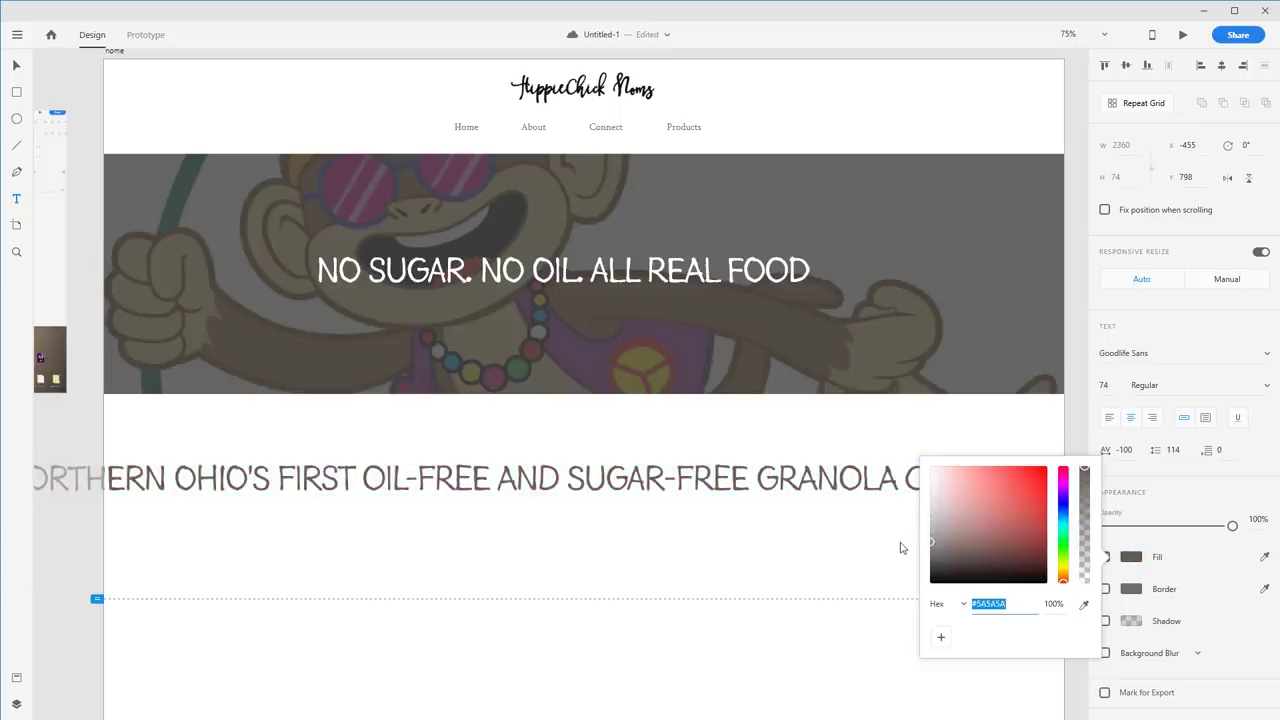
{"action": "triple_click", "coordinate": [506, 487]}
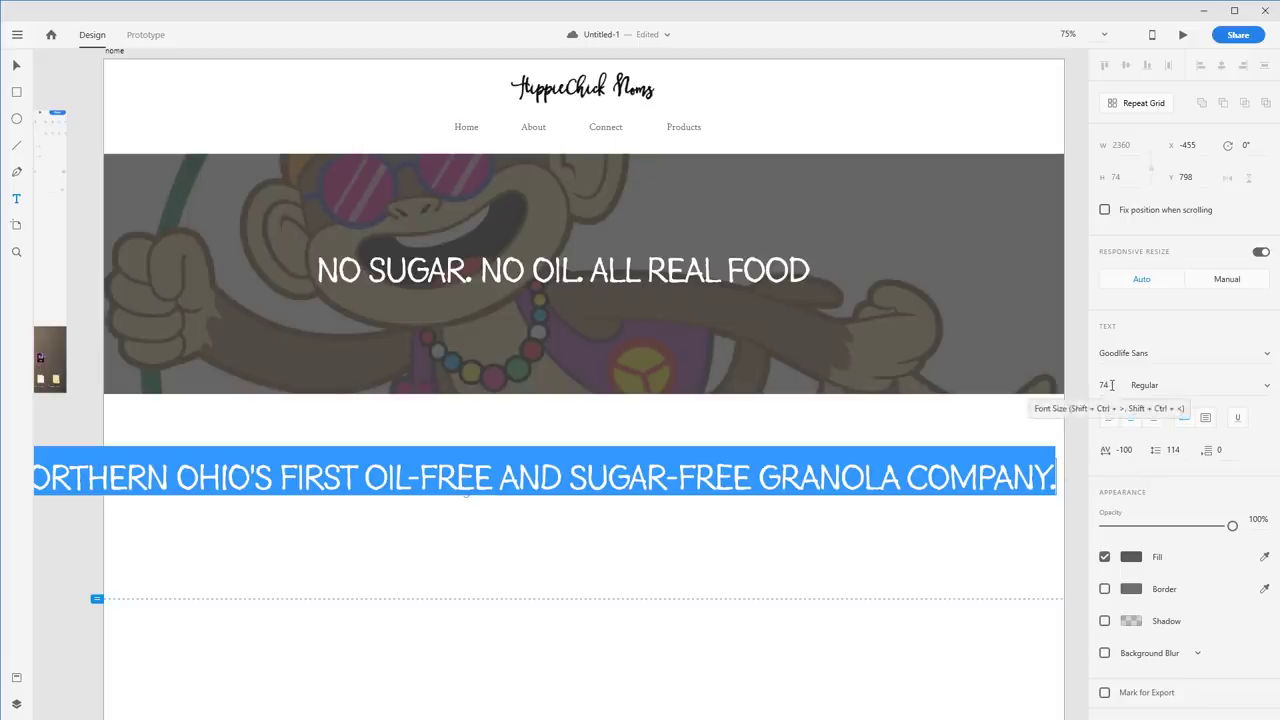
Step: Convert the granola company sentence to area text about 1240 × 299 and place it horizontally centred on the artboard below the banner
{"action": "left_click", "coordinate": [1206, 418]}
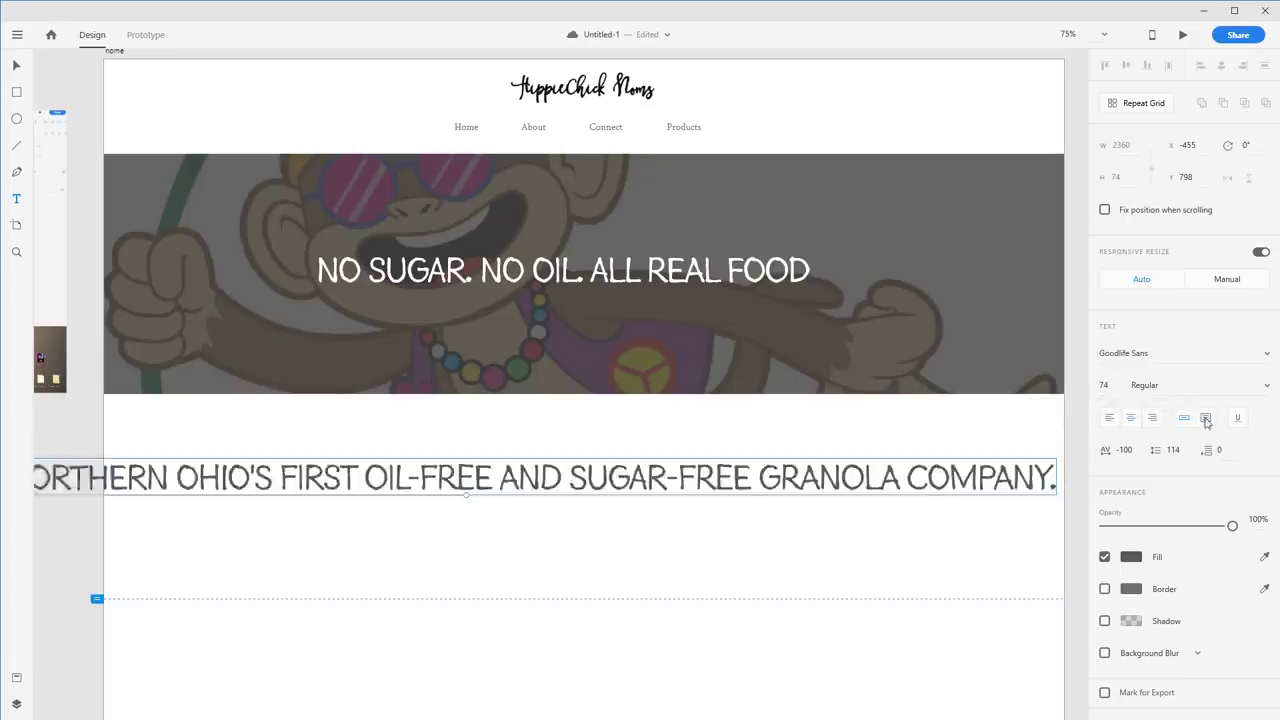
{"action": "left_click_drag", "start_coordinate": [1052, 497], "coordinate": [497, 606]}
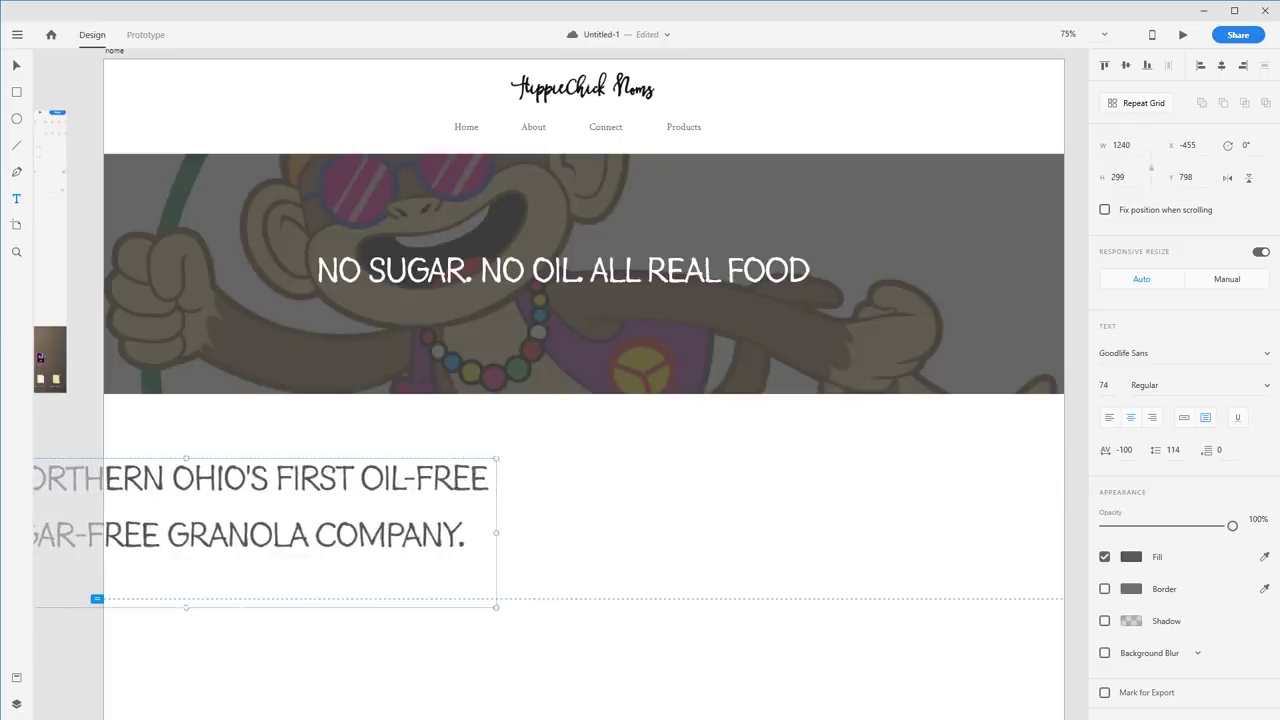
{"action": "left_click_drag", "start_coordinate": [378, 535], "coordinate": [798, 505]}
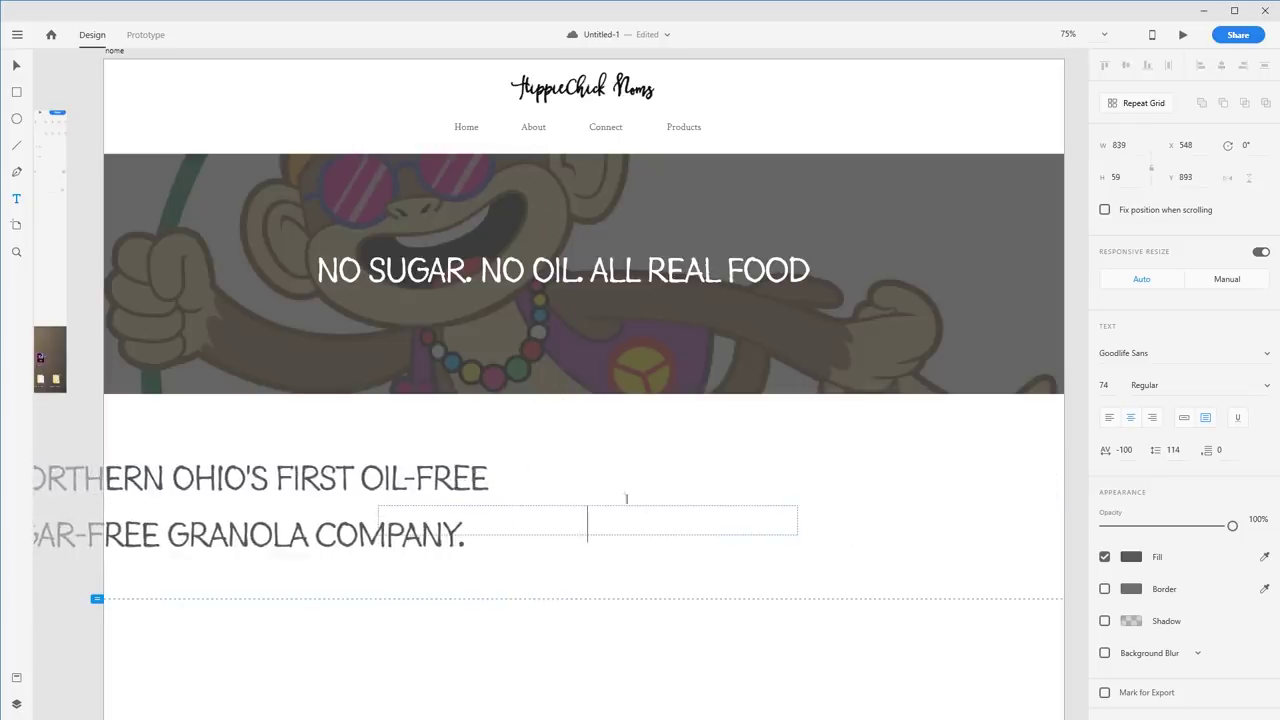
{"action": "key", "text": "Escape"}
{"action": "left_click_drag", "start_coordinate": [312, 499], "coordinate": [684, 474]}
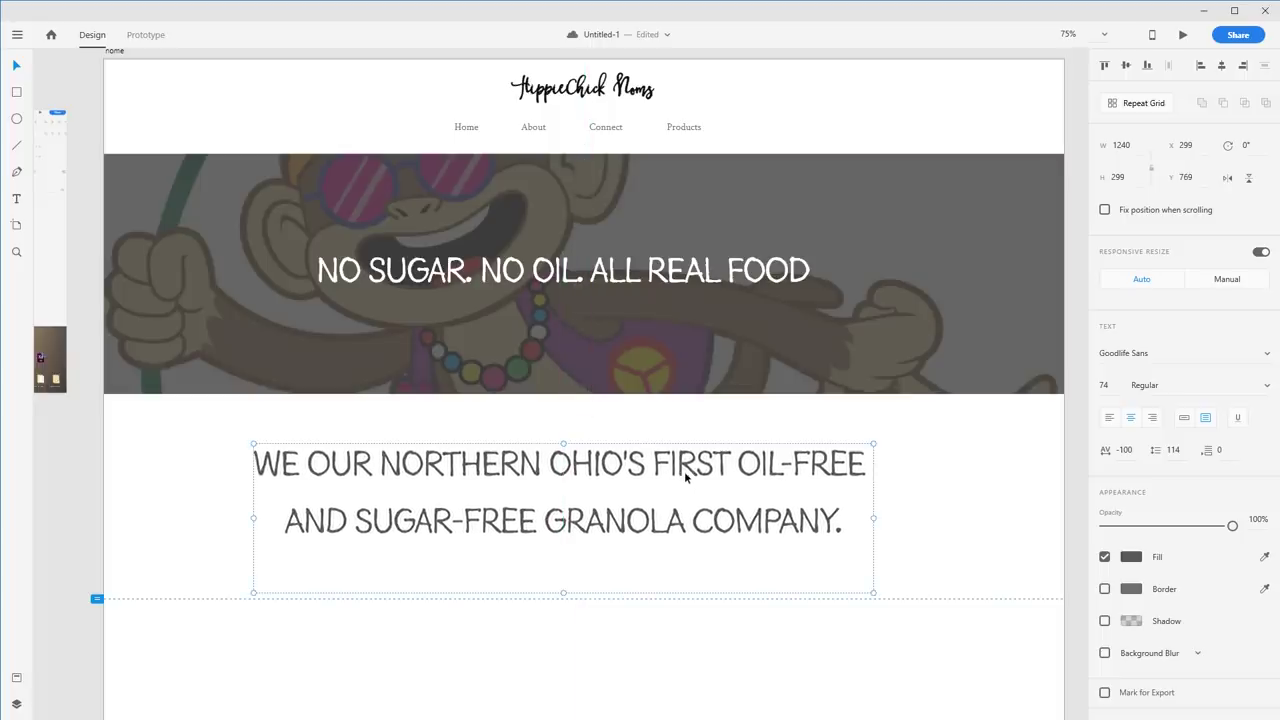
Step: Set the line spacing of the granola company sentence to 70 and move the text box to about X 356, Y 794
{"action": "double_click", "coordinate": [703, 503]}
{"action": "left_click", "coordinate": [705, 518]}
{"action": "triple_click", "coordinate": [711, 521]}
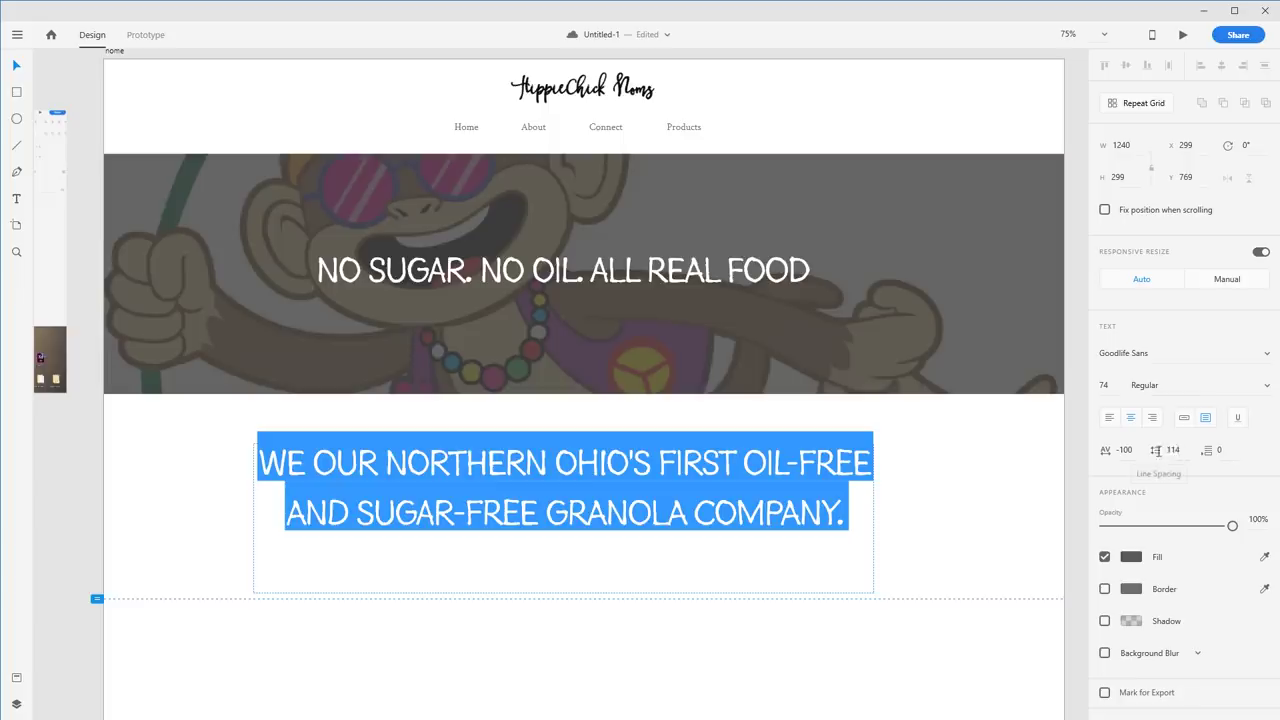
{"action": "left_click", "coordinate": [1175, 450]}
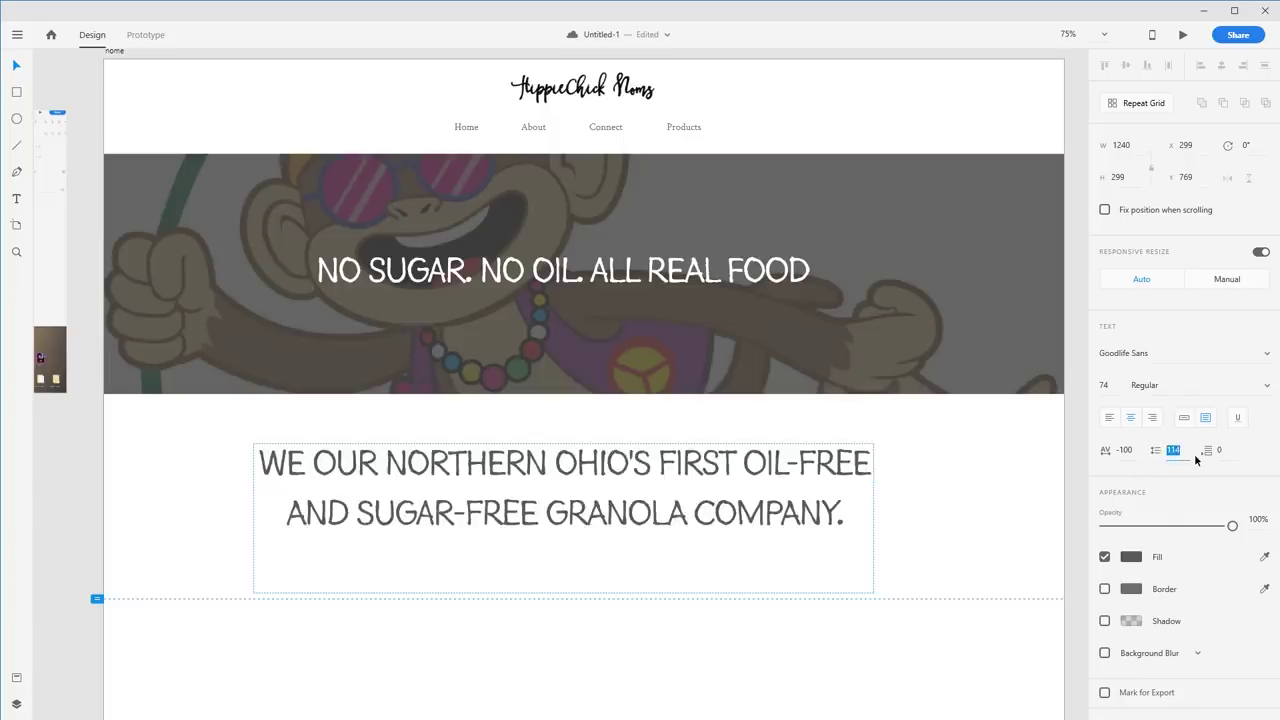
{"action": "key", "text": "Return"}
{"action": "left_click", "coordinate": [963, 514]}
{"action": "left_click", "coordinate": [955, 514]}
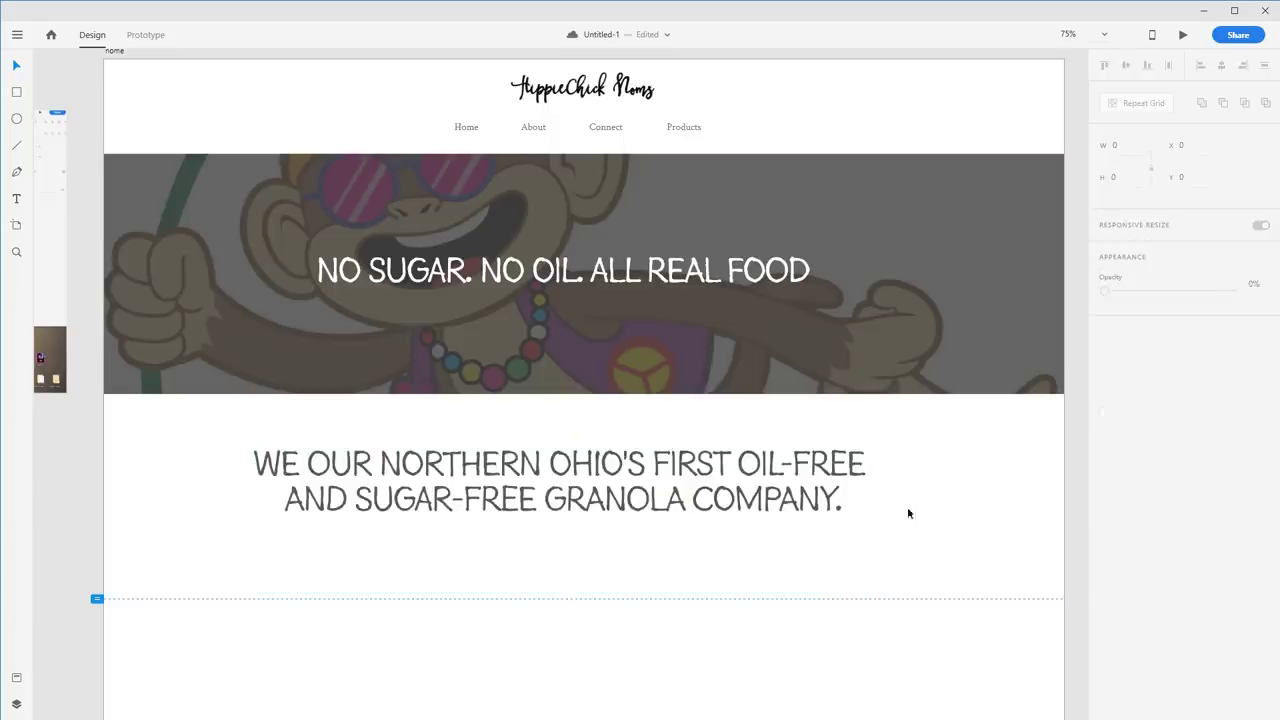
{"action": "left_click_drag", "start_coordinate": [634, 496], "coordinate": [670, 514]}
{"action": "left_click", "coordinate": [714, 441]}
Step: Fill only the words "OIL-FREE" in the granola company sentence with dark green #067E0A
{"action": "double_click", "coordinate": [691, 477]}
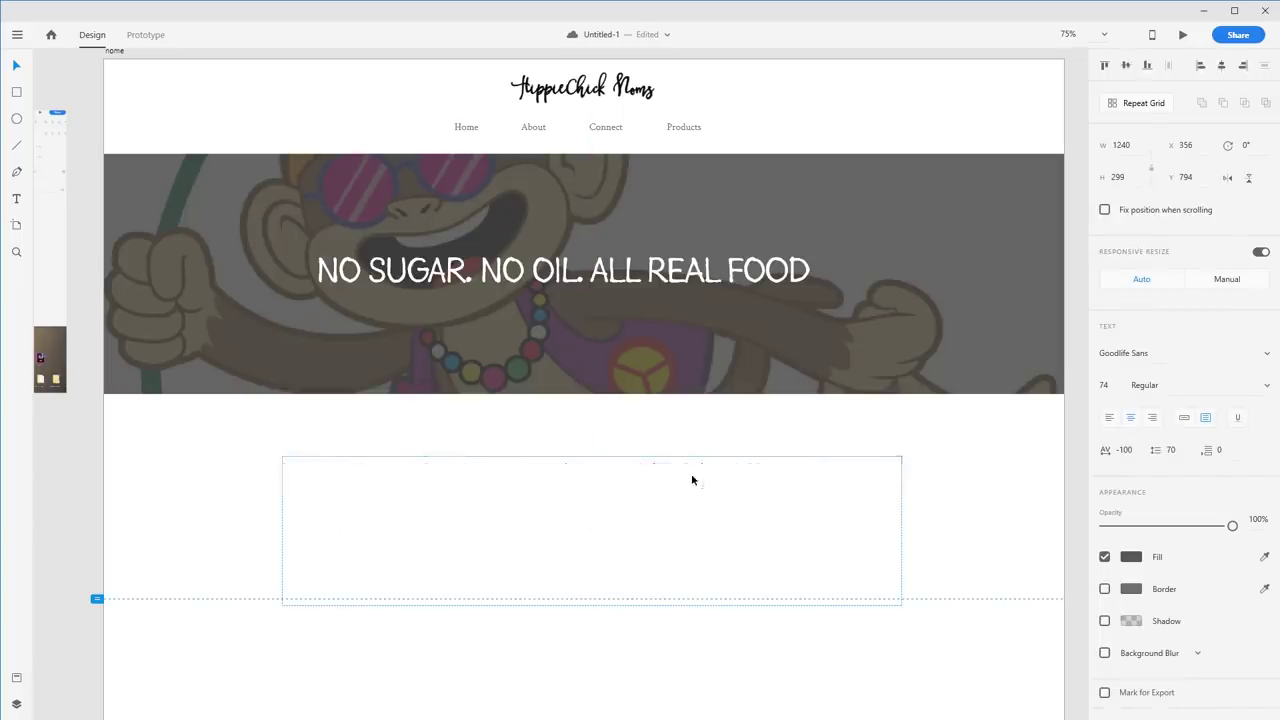
{"action": "left_click", "coordinate": [640, 478]}
{"action": "left_click_drag", "start_coordinate": [771, 477], "coordinate": [910, 475]}
{"action": "left_click", "coordinate": [1131, 557]}
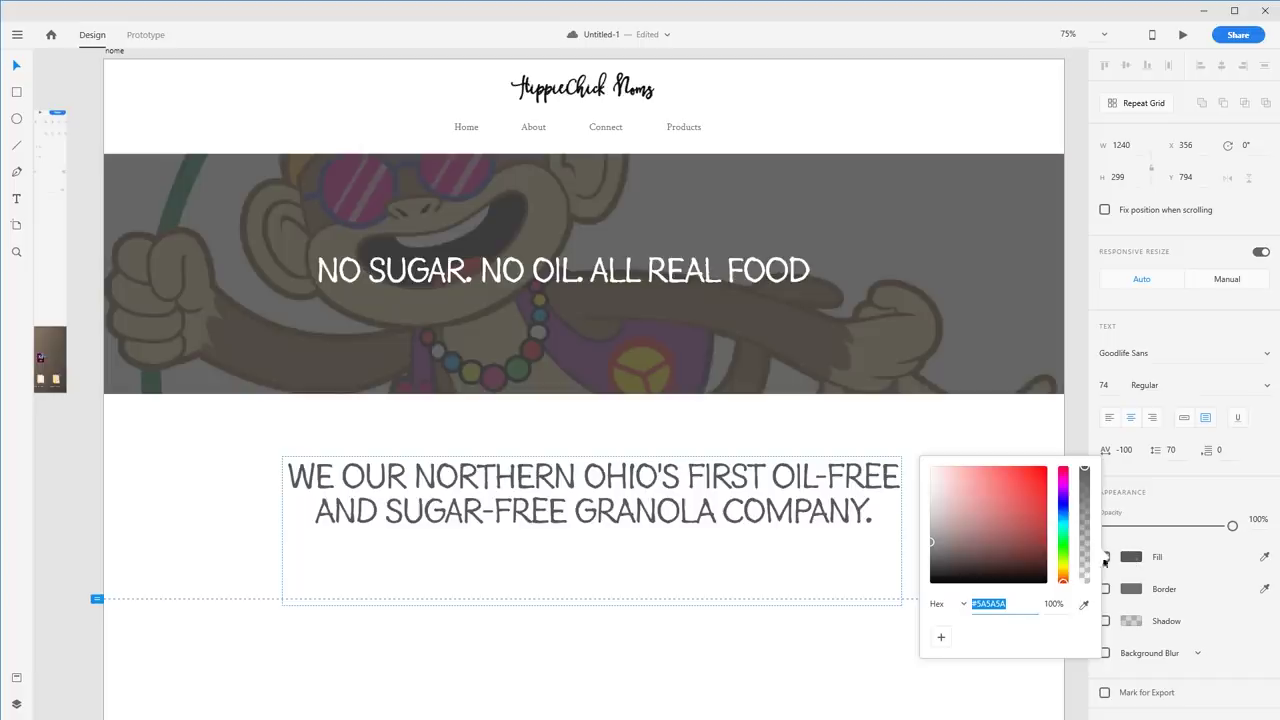
{"action": "left_click", "coordinate": [1062, 546]}
{"action": "left_click", "coordinate": [1041, 531]}
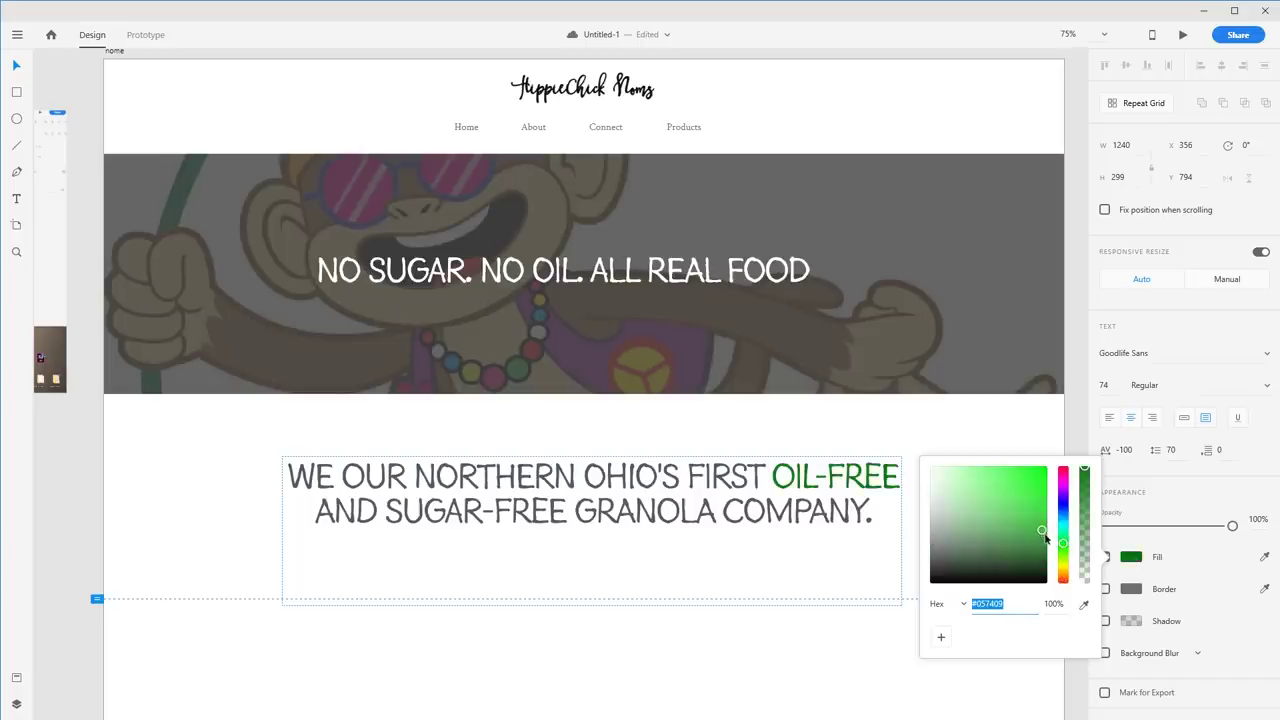
Step: Try to colour the words "SUGAR-FREE" by sampling the green of "OIL-FREE" with the eyedropper, and undo it
{"action": "left_click", "coordinate": [380, 498]}
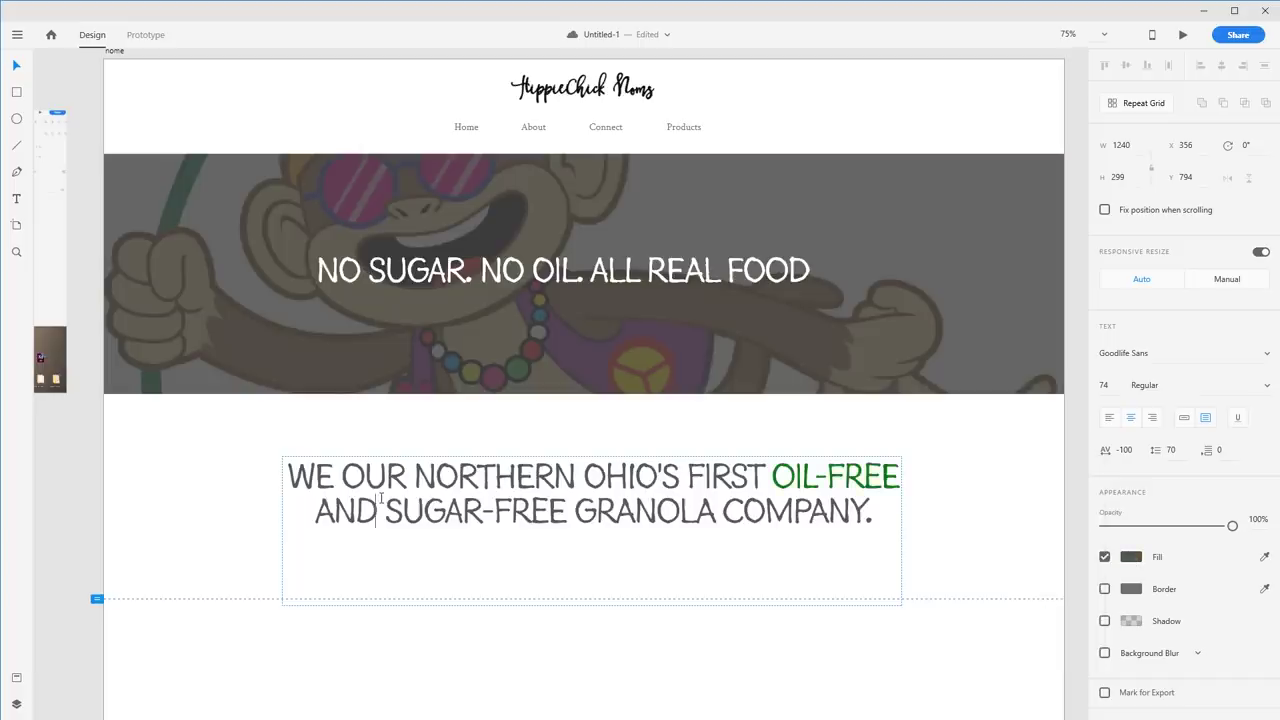
{"action": "left_click_drag", "start_coordinate": [386, 516], "coordinate": [566, 515]}
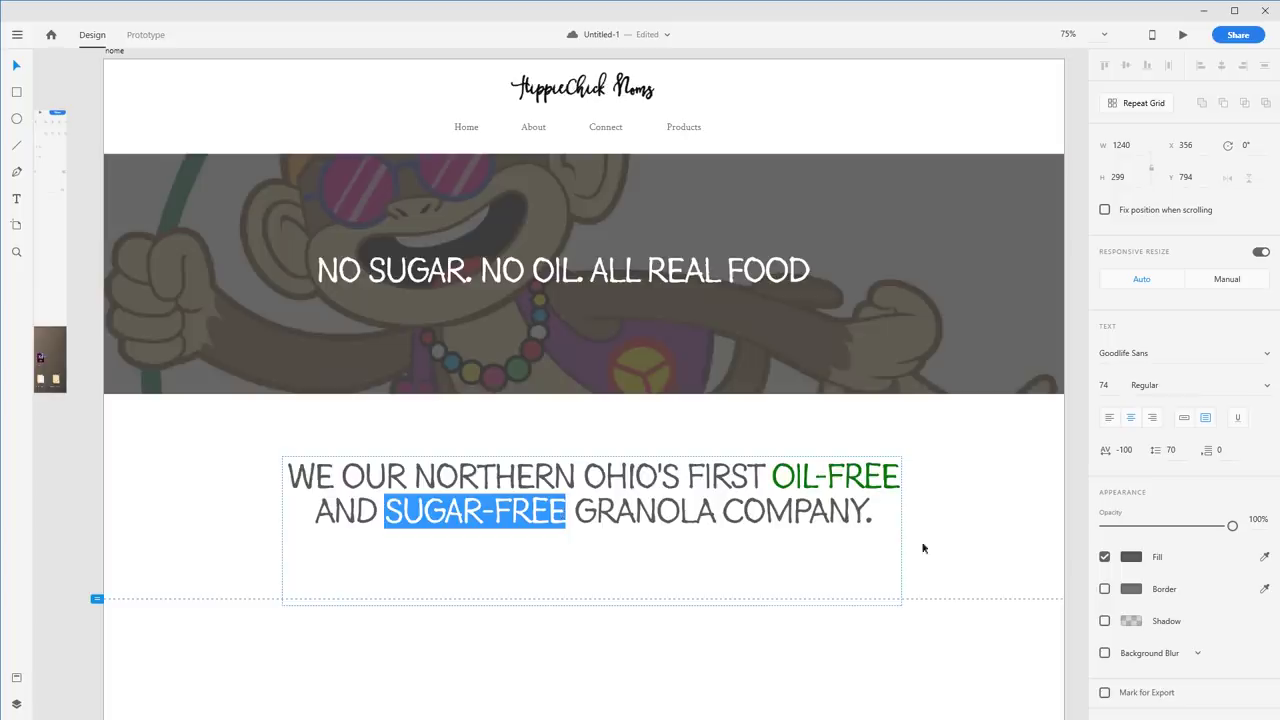
{"action": "left_click", "coordinate": [1131, 558]}
{"action": "left_click", "coordinate": [1086, 604]}
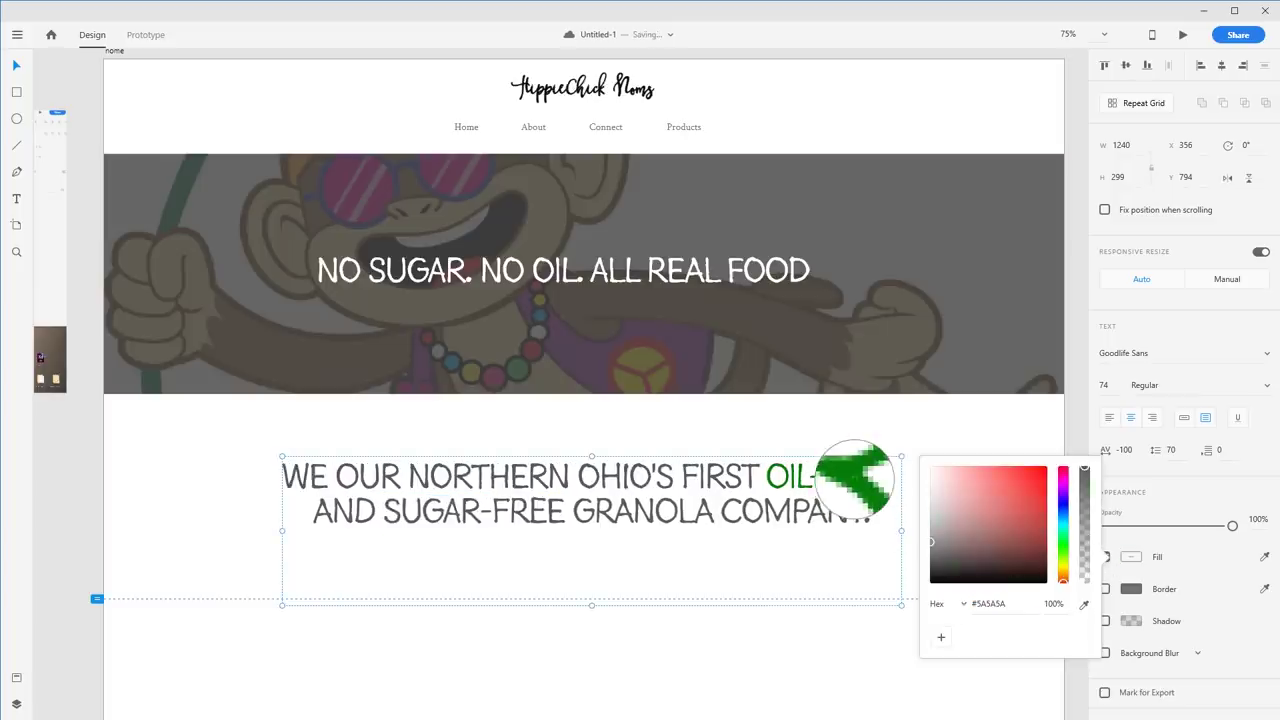
{"action": "left_click", "coordinate": [855, 480]}
{"action": "key", "text": "ctrl+z"}
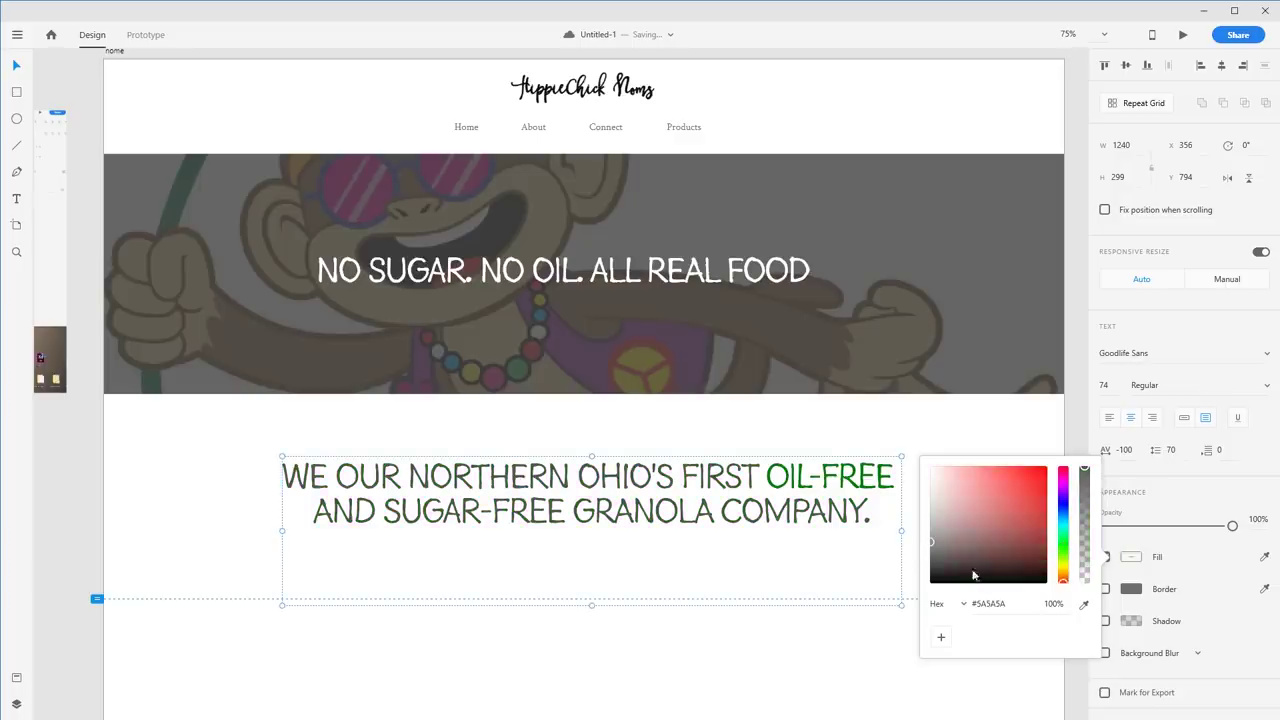
Step: Save the grey #5A5A5A as a colour swatch and open the green fill of the "OIL-FREE" text
{"action": "left_click", "coordinate": [941, 638]}
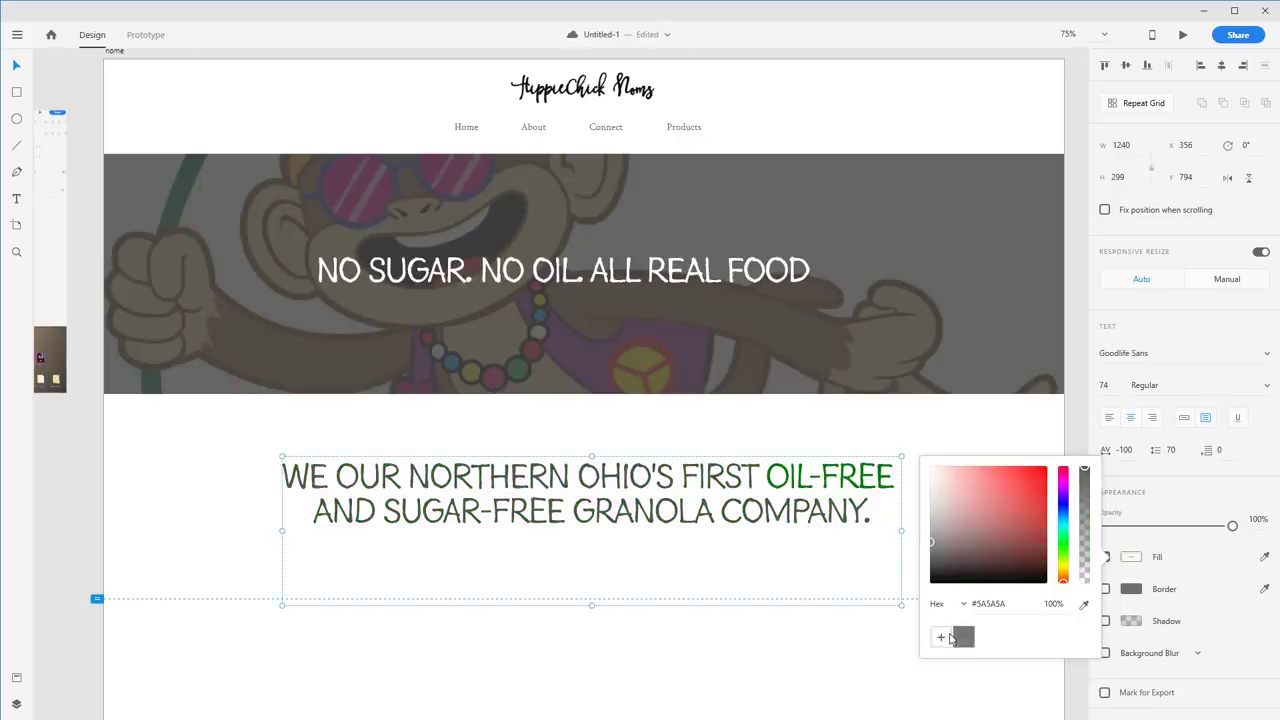
{"action": "double_click", "coordinate": [799, 483]}
{"action": "key", "text": "shift+Right"}
{"action": "key", "text": "shift+Right"}
{"action": "key", "text": "shift+Right"}
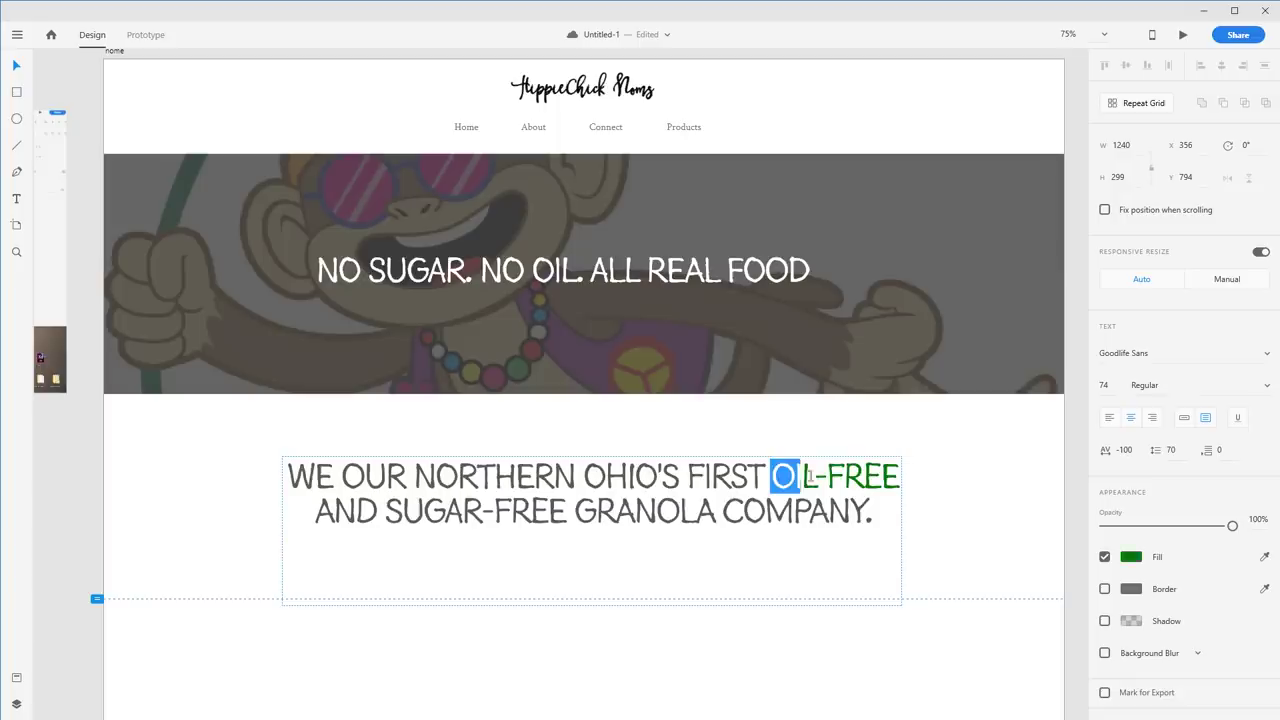
{"action": "left_click", "coordinate": [1132, 558]}
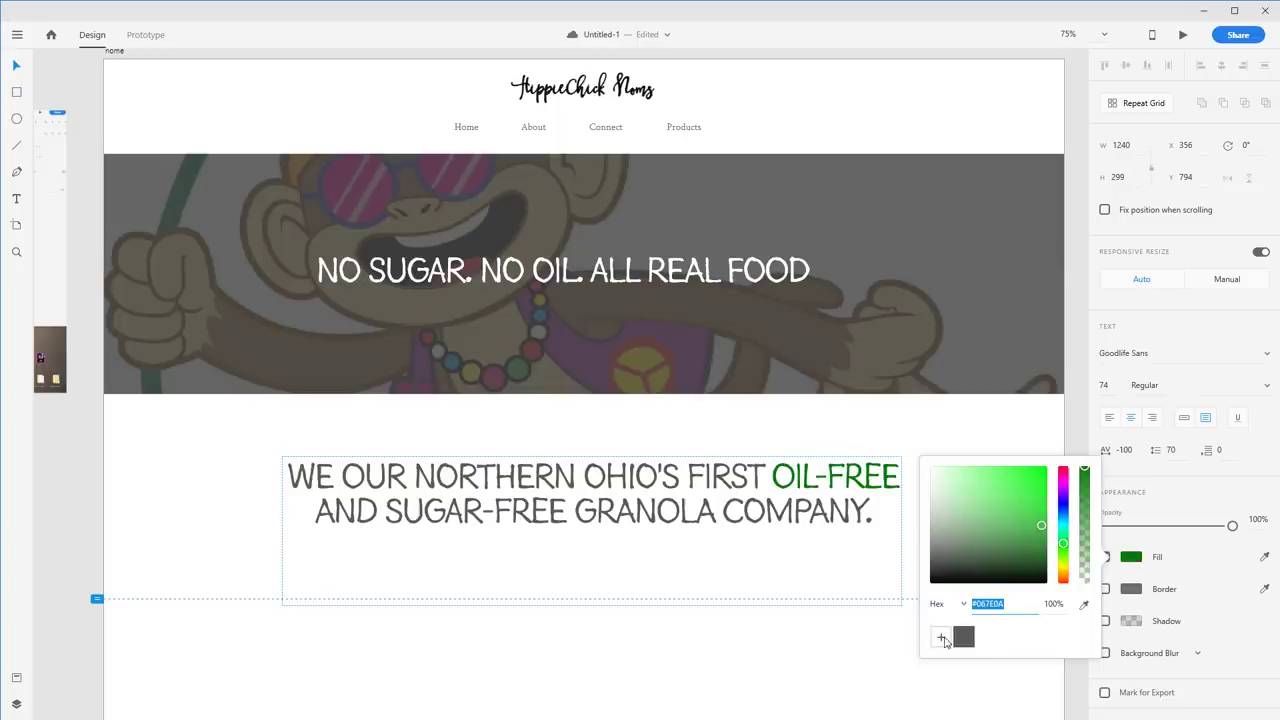
Step: Save the green #067E0A as a colour swatch and apply it to the words "SUGAR-FREE" in the granola company sentence
{"action": "left_click", "coordinate": [491, 511]}
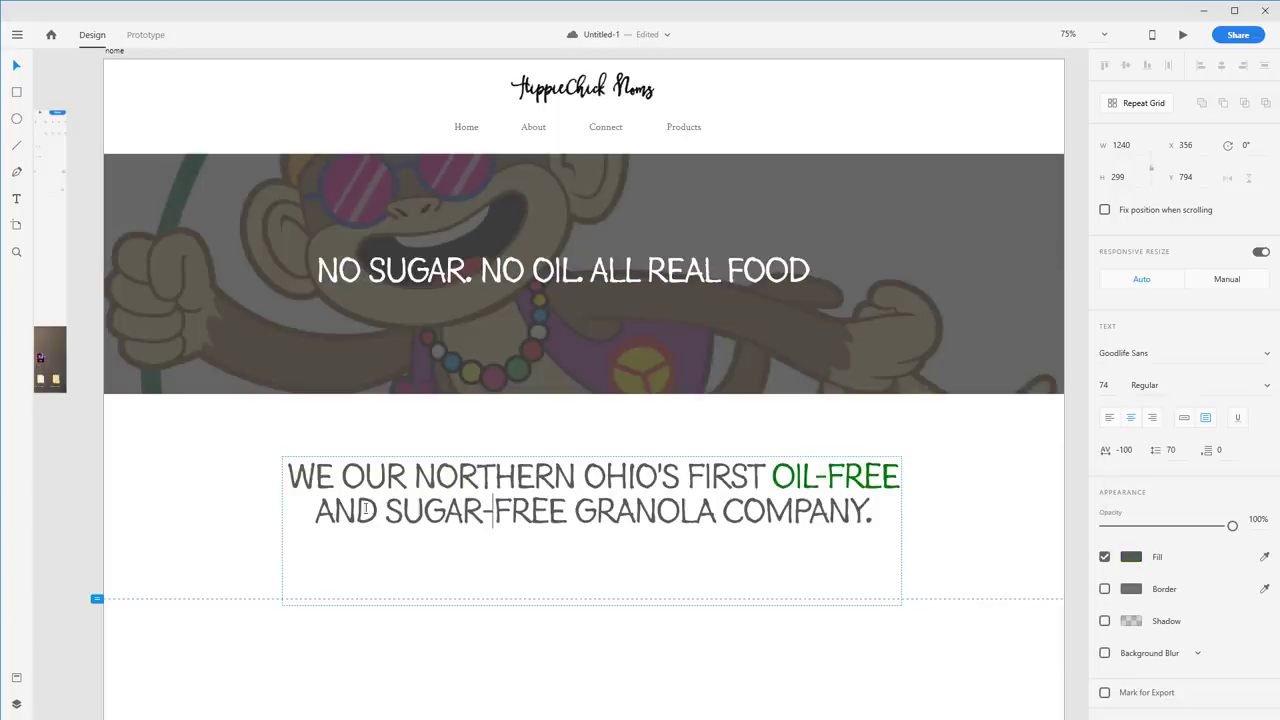
{"action": "left_click_drag", "start_coordinate": [385, 511], "coordinate": [566, 511]}
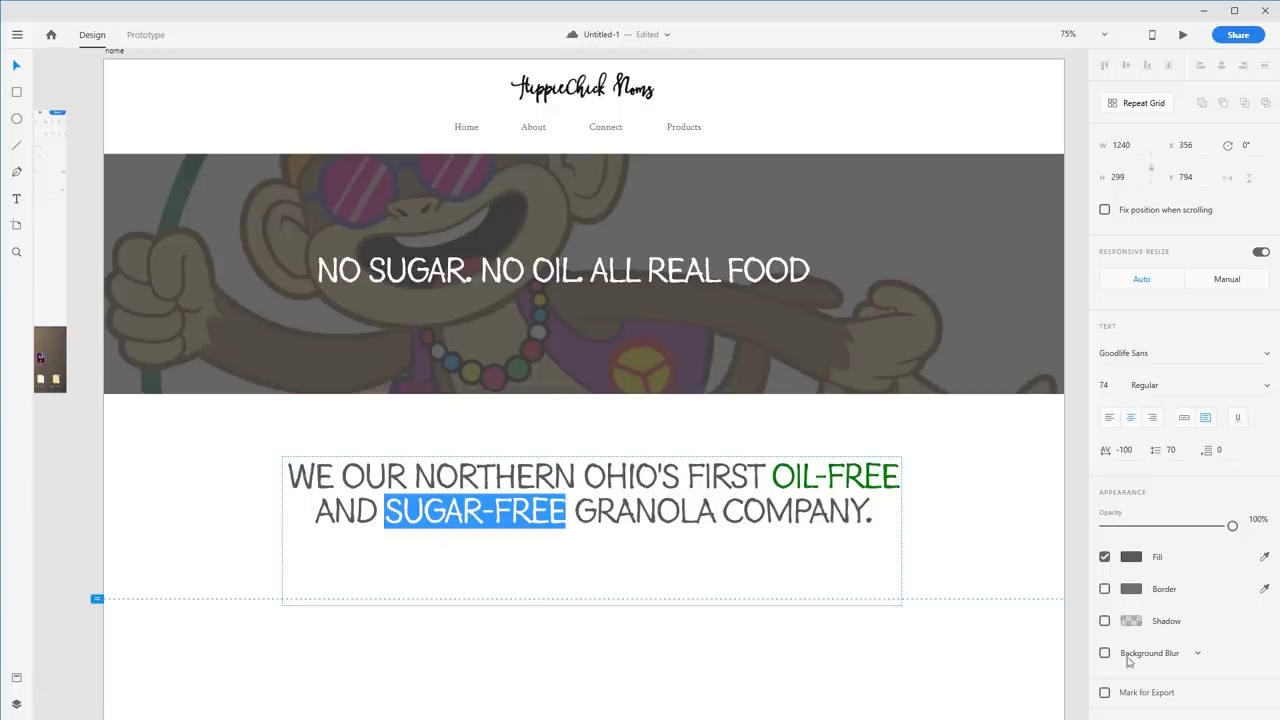
{"action": "left_click", "coordinate": [1131, 557]}
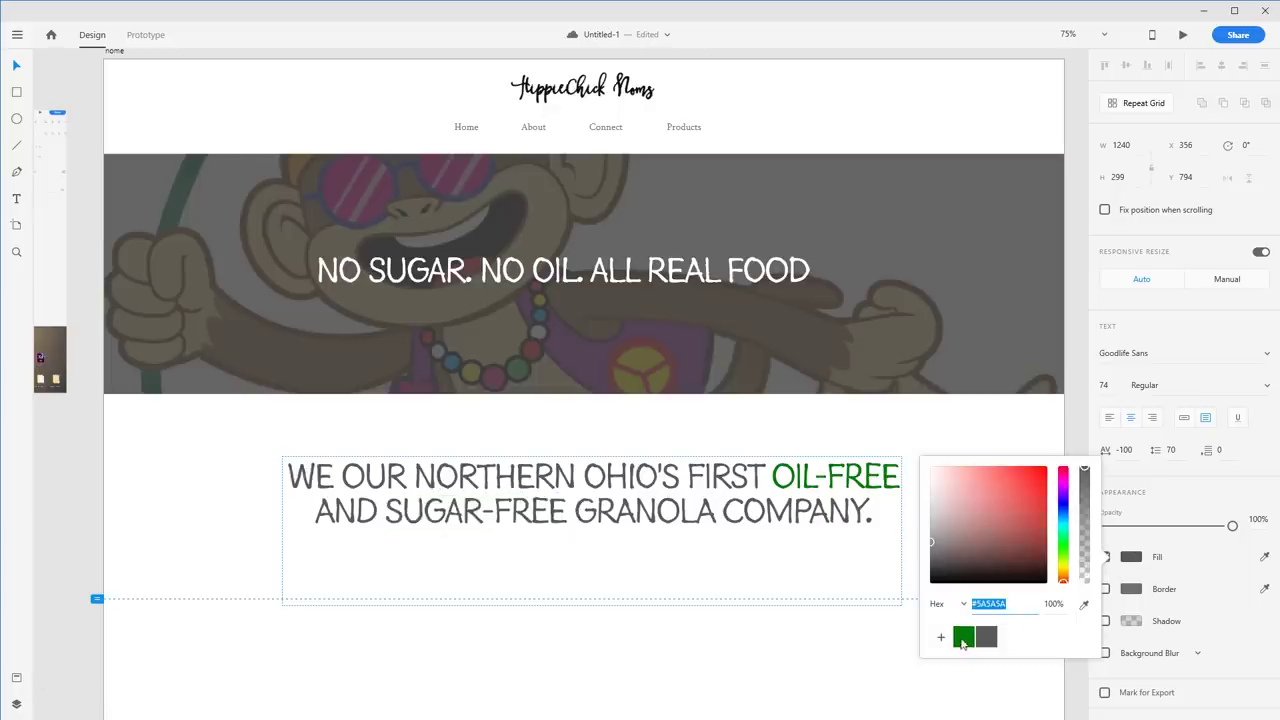
{"action": "left_click", "coordinate": [962, 638]}
{"action": "key", "text": "Escape"}
{"action": "key", "text": "Escape"}
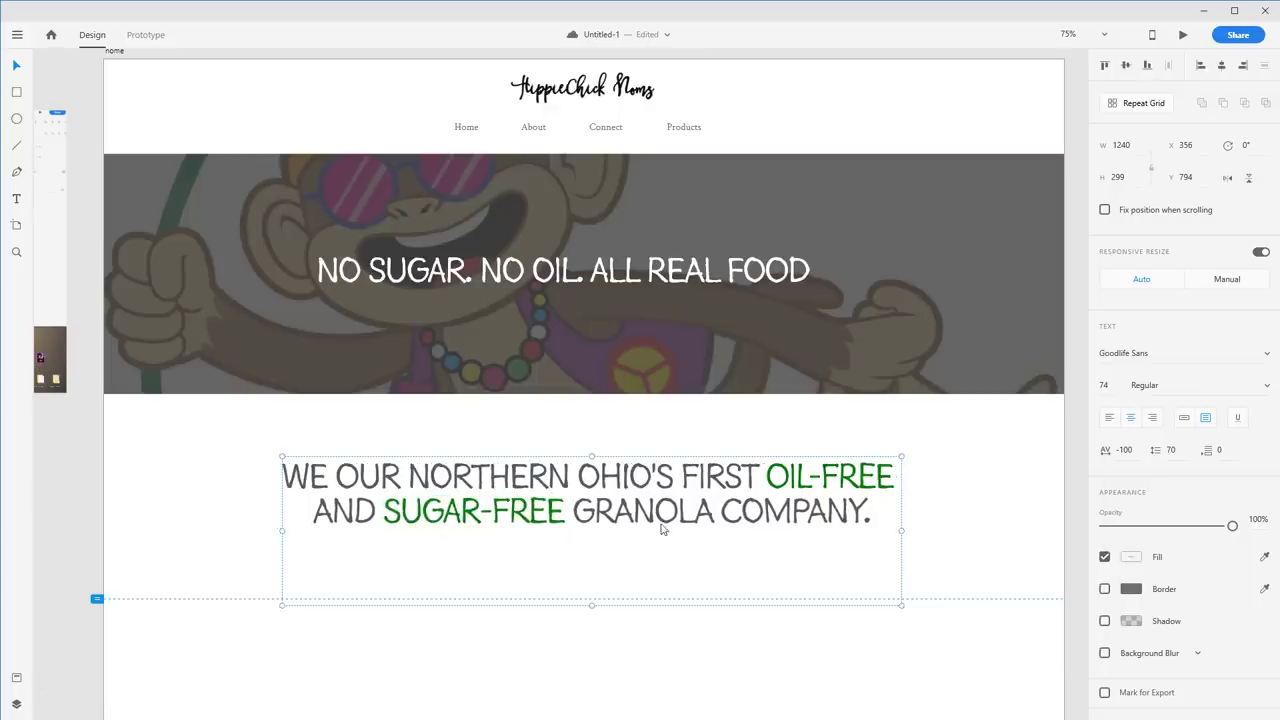
{"action": "left_click", "coordinate": [984, 483]}
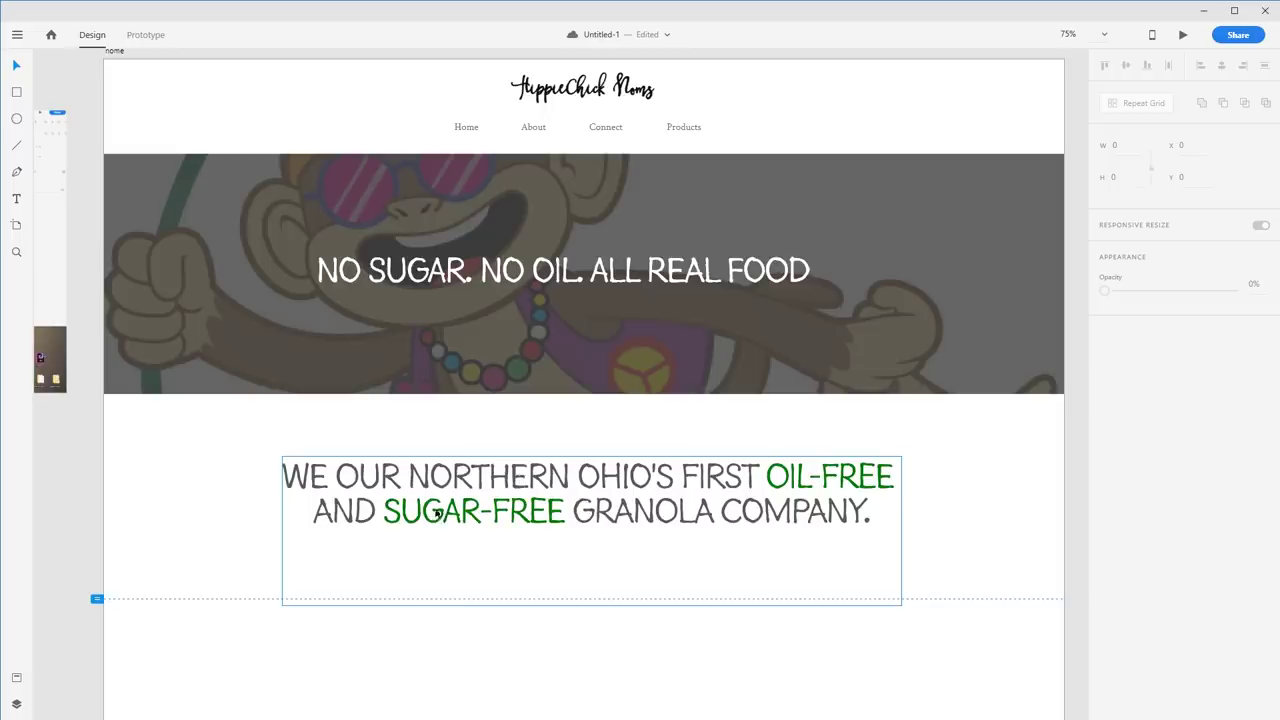
Step: Resize the granola company sentence's text box to about 1242 wide and 147 high
{"action": "left_click", "coordinate": [761, 510]}
{"action": "left_click_drag", "start_coordinate": [591, 605], "coordinate": [616, 530]}
{"action": "left_click", "coordinate": [922, 518]}
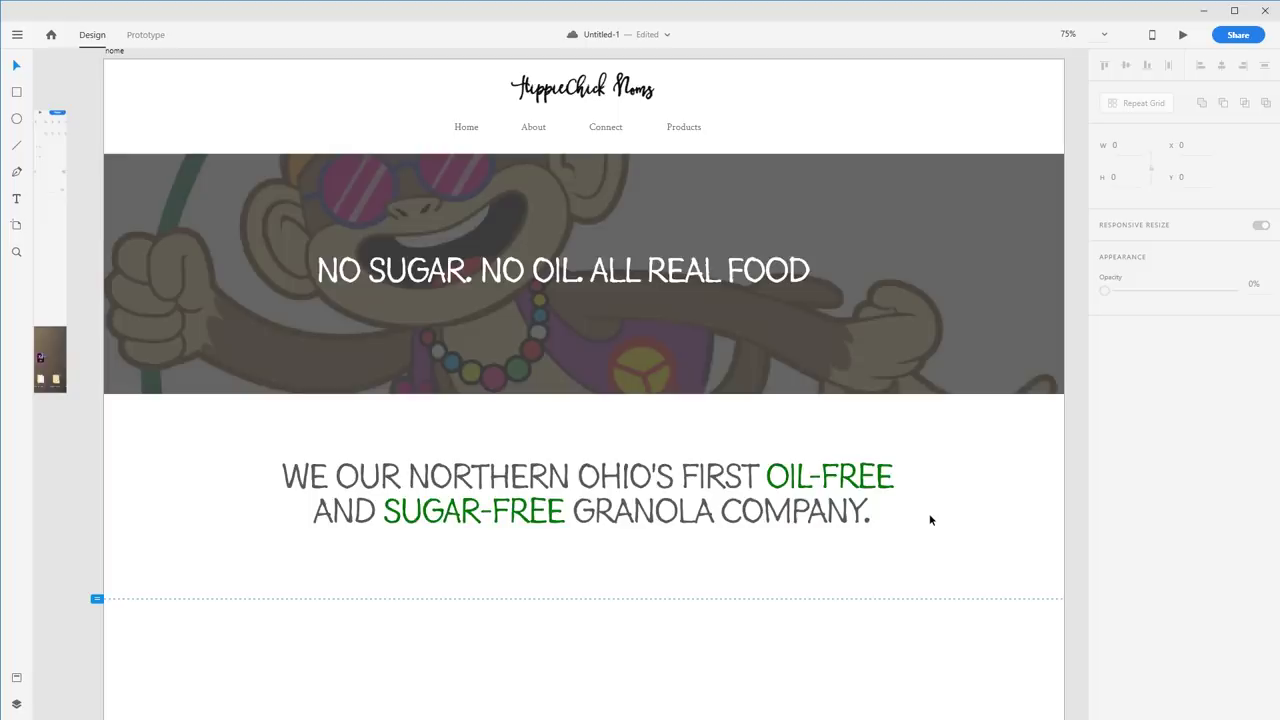
{"action": "left_click", "coordinate": [886, 481]}
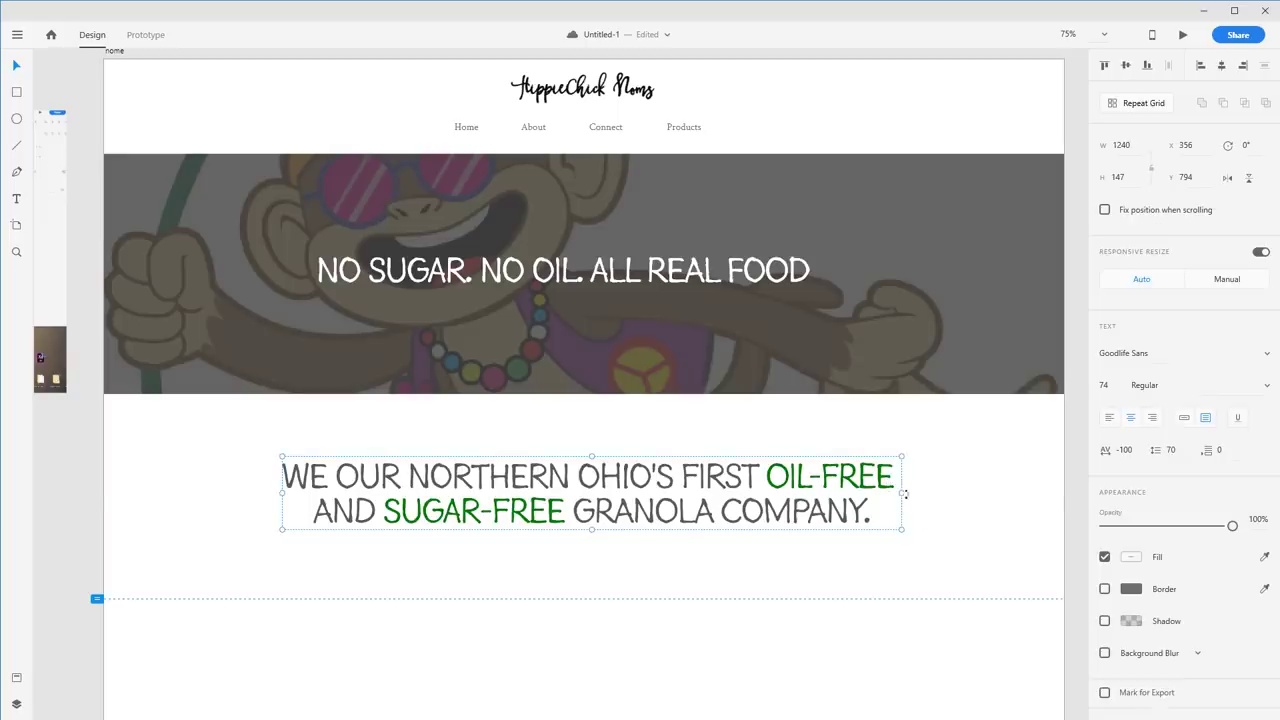
{"action": "mouse_move", "coordinate": [903, 493]}
{"action": "left_mouse_down"}
{"action": "mouse_move", "coordinate": [932, 493]}
{"action": "mouse_move", "coordinate": [850, 503]}
{"action": "mouse_move", "coordinate": [901, 507]}
{"action": "left_mouse_up"}
{"action": "left_click", "coordinate": [996, 537]}
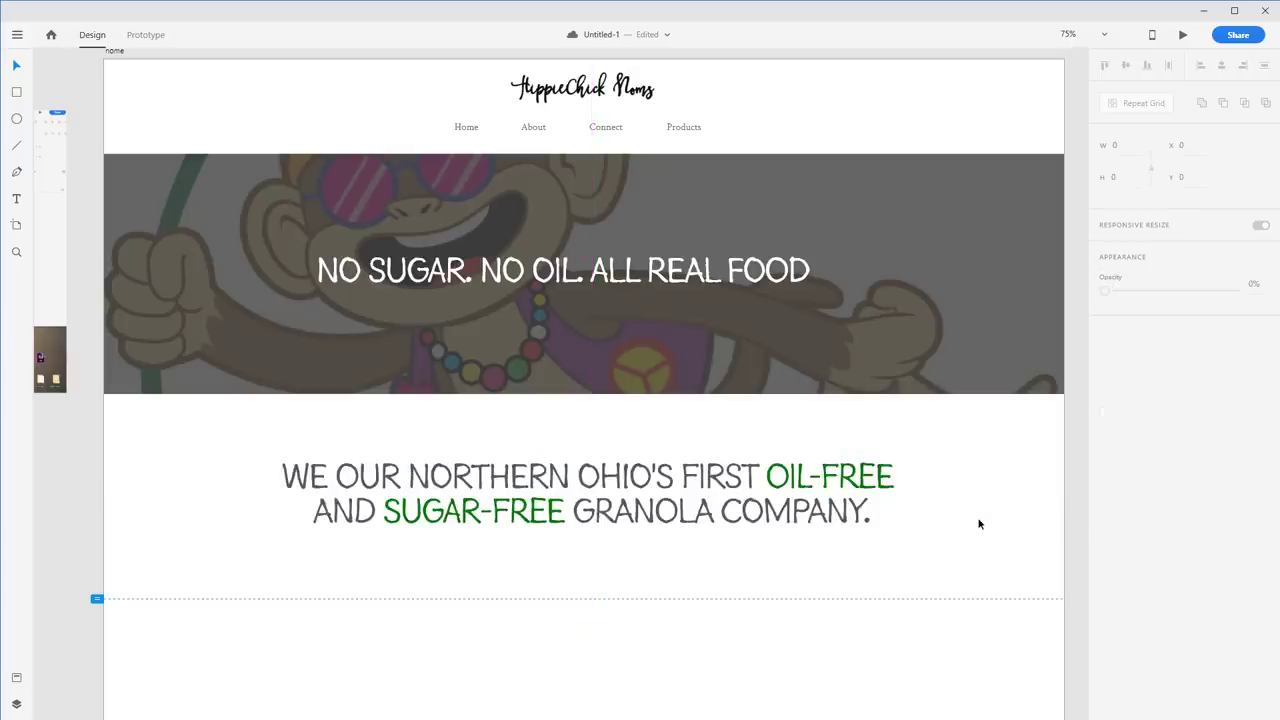
Step: Centre the granola company sentence horizontally on the home artboard
{"action": "scroll", "coordinate": [943, 535], "scroll_direction": "down", "scroll_amount": 1}
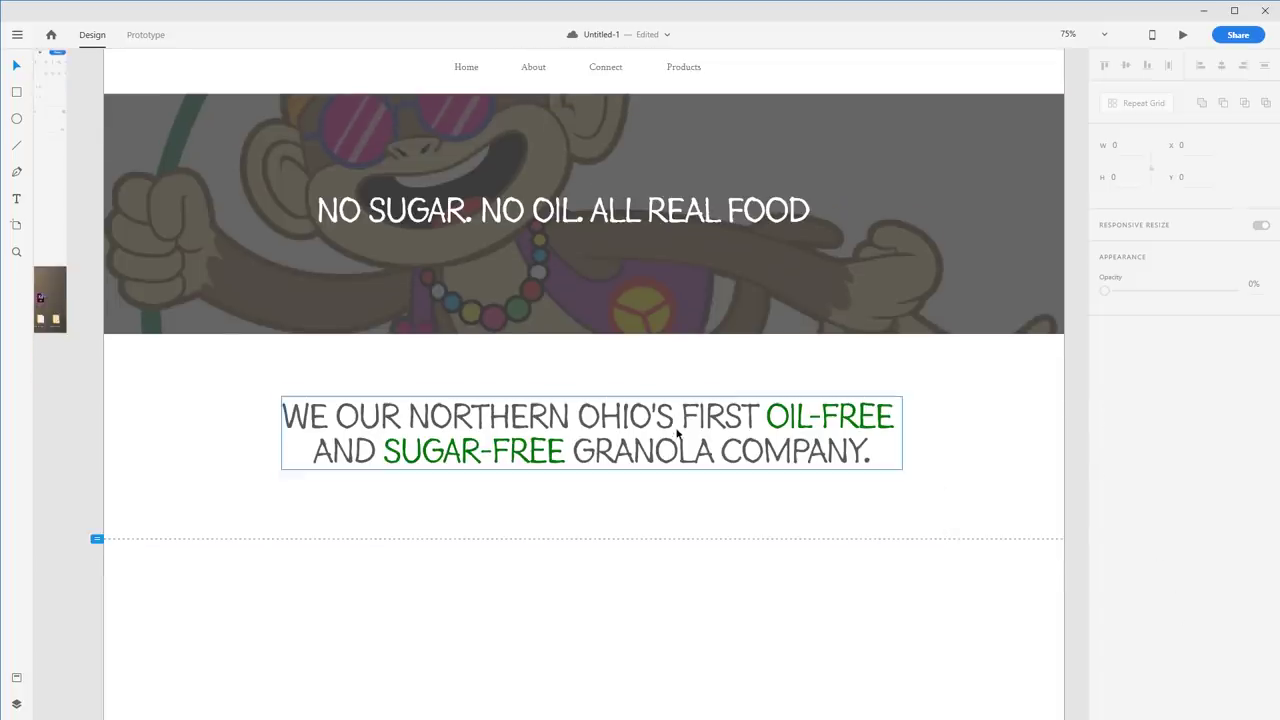
{"action": "left_click", "coordinate": [680, 432]}
{"action": "left_click", "coordinate": [1220, 70]}
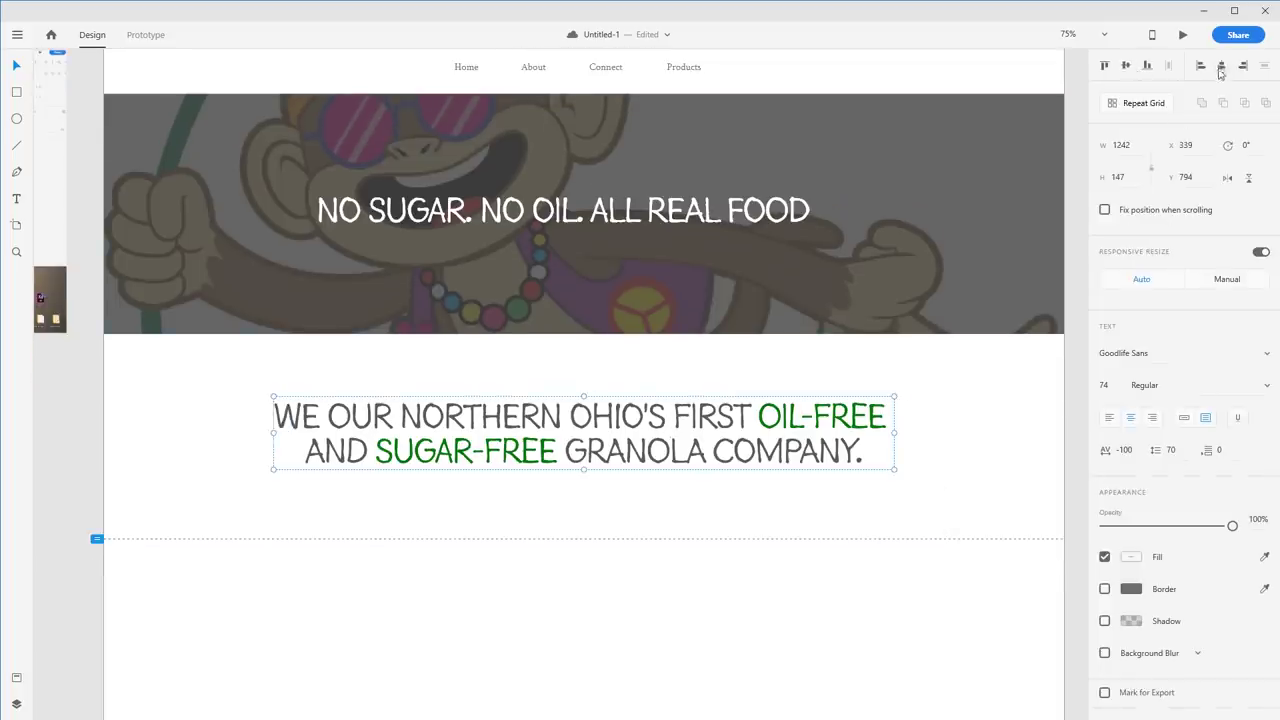
{"action": "left_click", "coordinate": [539, 385]}
{"action": "left_click_drag", "start_coordinate": [555, 369], "coordinate": [671, 351]}
{"action": "left_click_drag", "start_coordinate": [840, 346], "coordinate": [776, 457]}
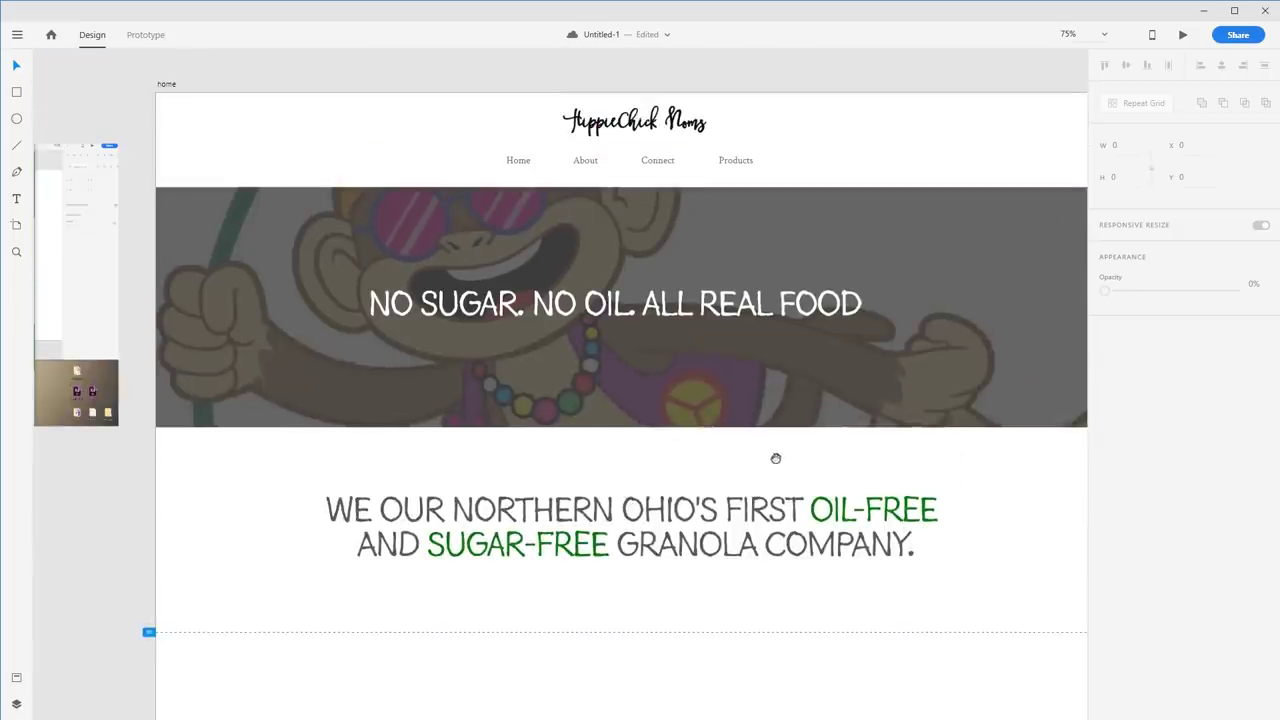
Step: Convert the granola company sentence to point text, scale it down to font size 59, and switch it back to area text
{"action": "left_click", "coordinate": [690, 500]}
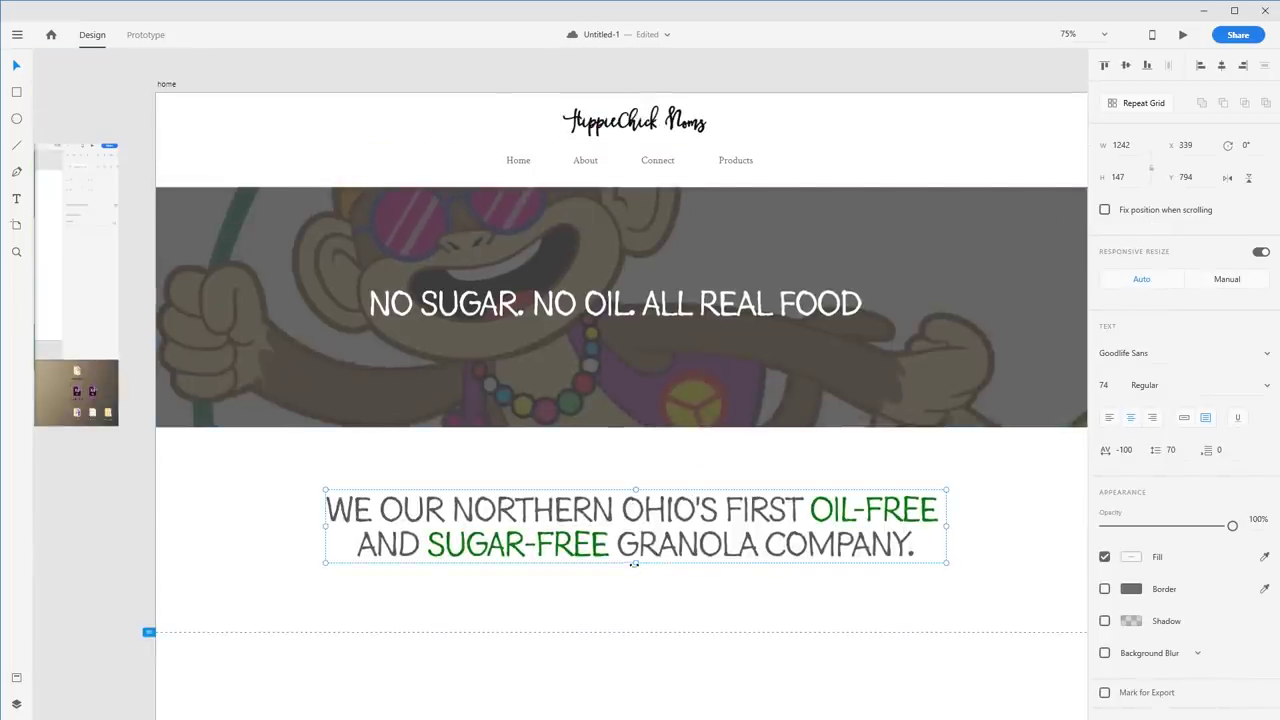
{"action": "mouse_move", "coordinate": [634, 565]}
{"action": "left_mouse_down"}
{"action": "mouse_move", "coordinate": [636, 540]}
{"action": "mouse_move", "coordinate": [636, 564]}
{"action": "left_mouse_up"}
{"action": "key", "text": "ctrl+z"}
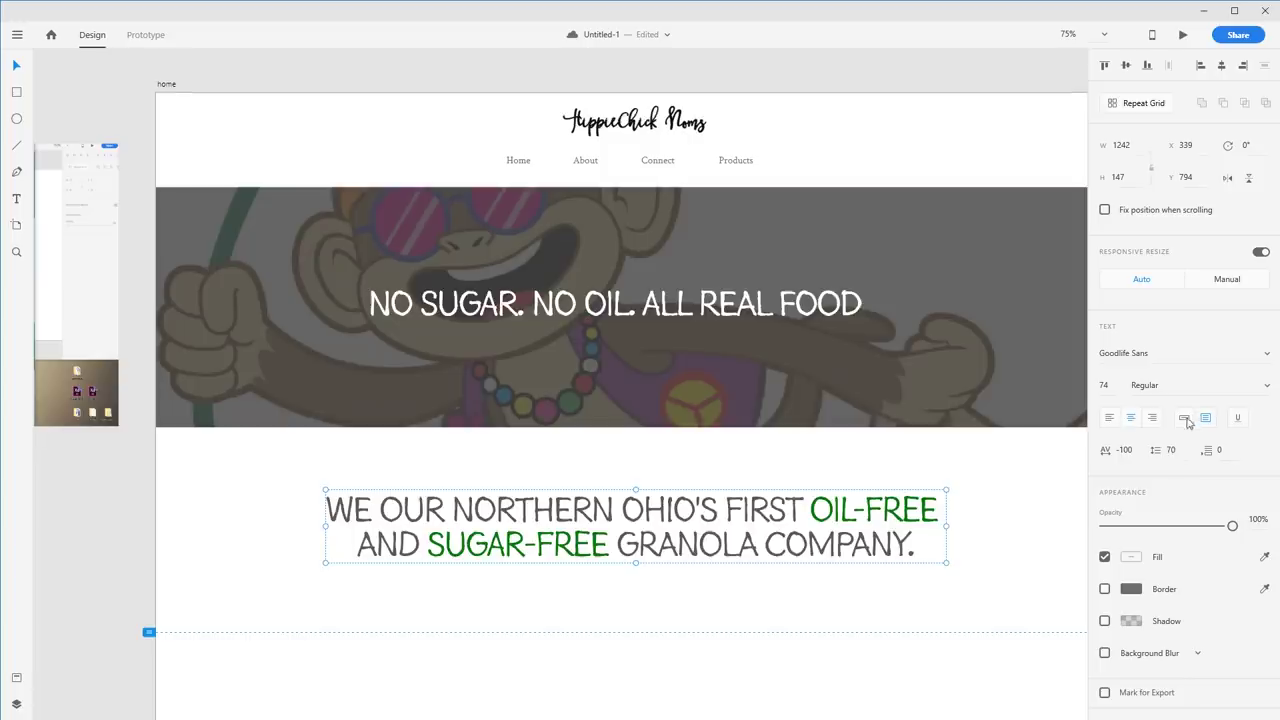
{"action": "left_click", "coordinate": [1184, 418]}
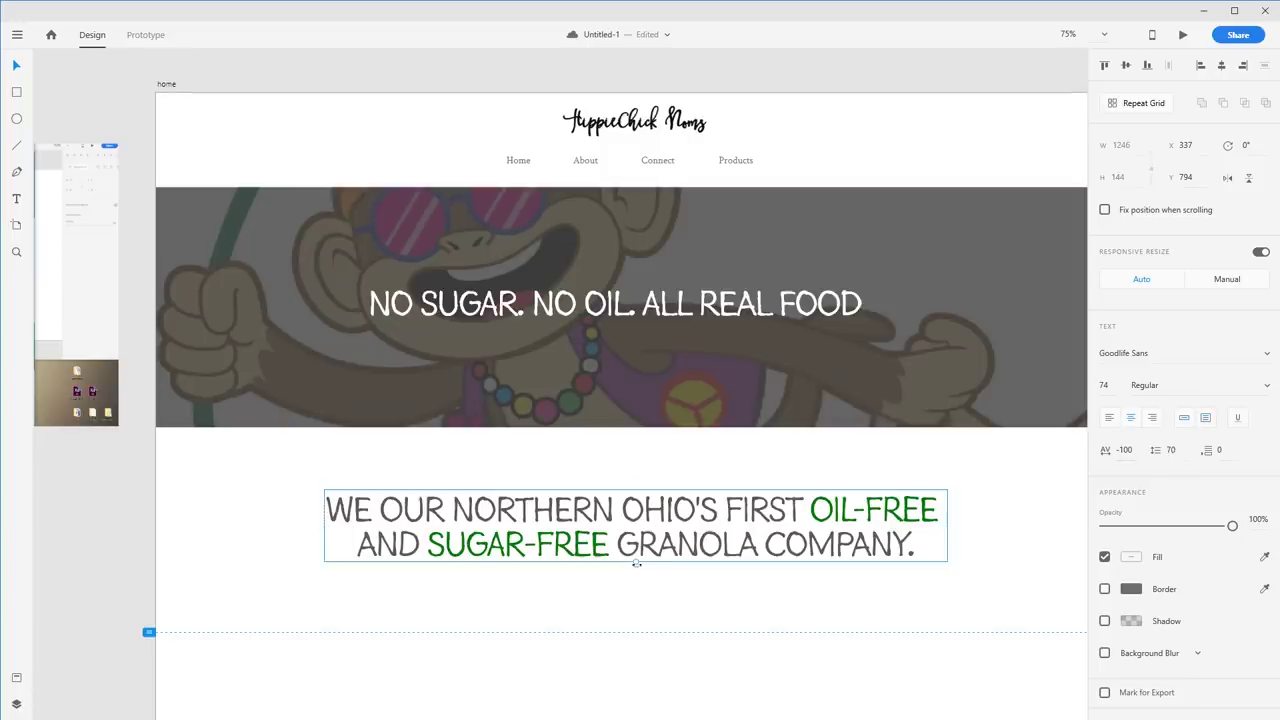
{"action": "left_click_drag", "start_coordinate": [636, 564], "coordinate": [705, 526]}
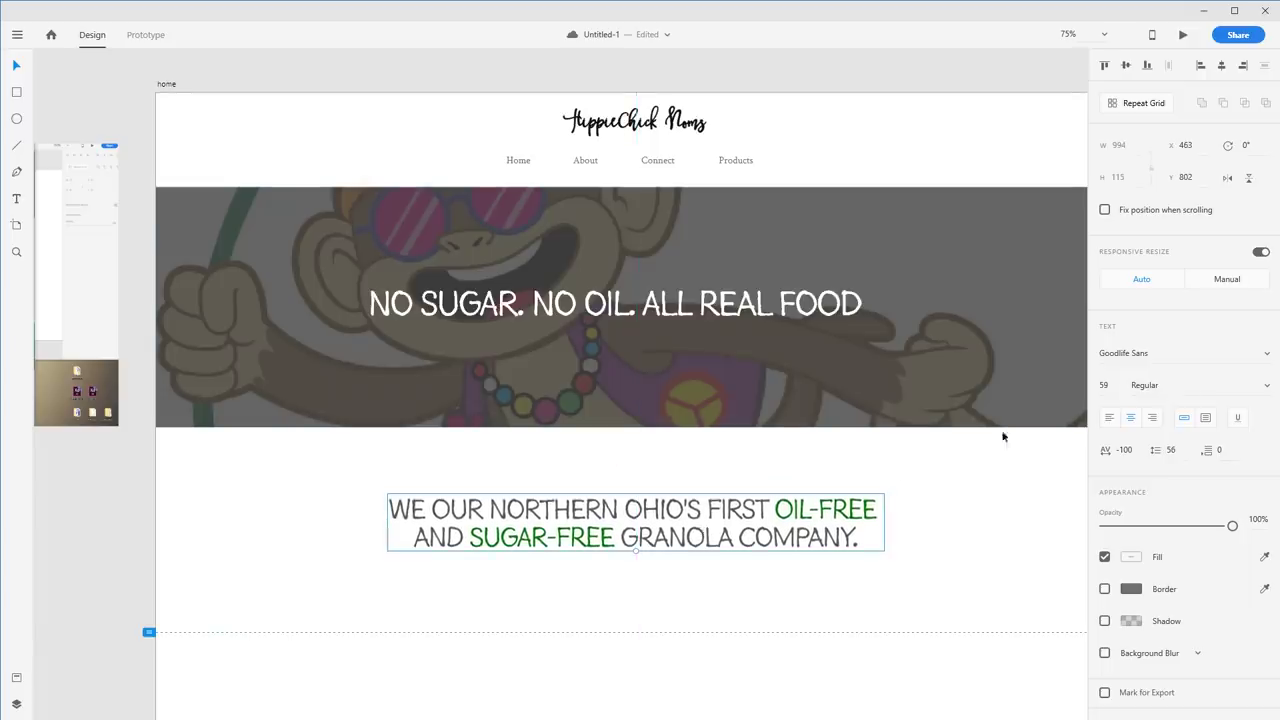
{"action": "left_click", "coordinate": [1205, 417]}
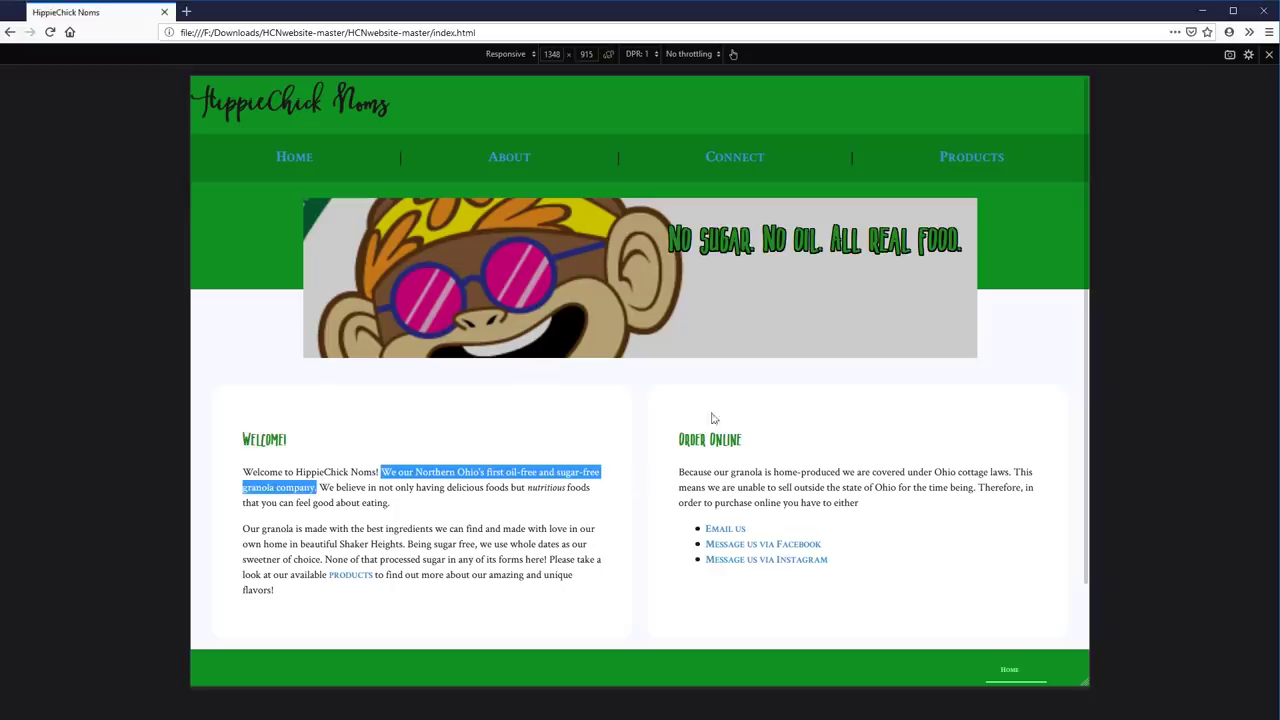
Step: Review the "Order Online" section of the existing HippieChick Noms page in the browser, and return to Adobe XD
{"action": "left_click_drag", "start_coordinate": [743, 441], "coordinate": [695, 438]}
{"action": "left_click", "coordinate": [722, 400]}
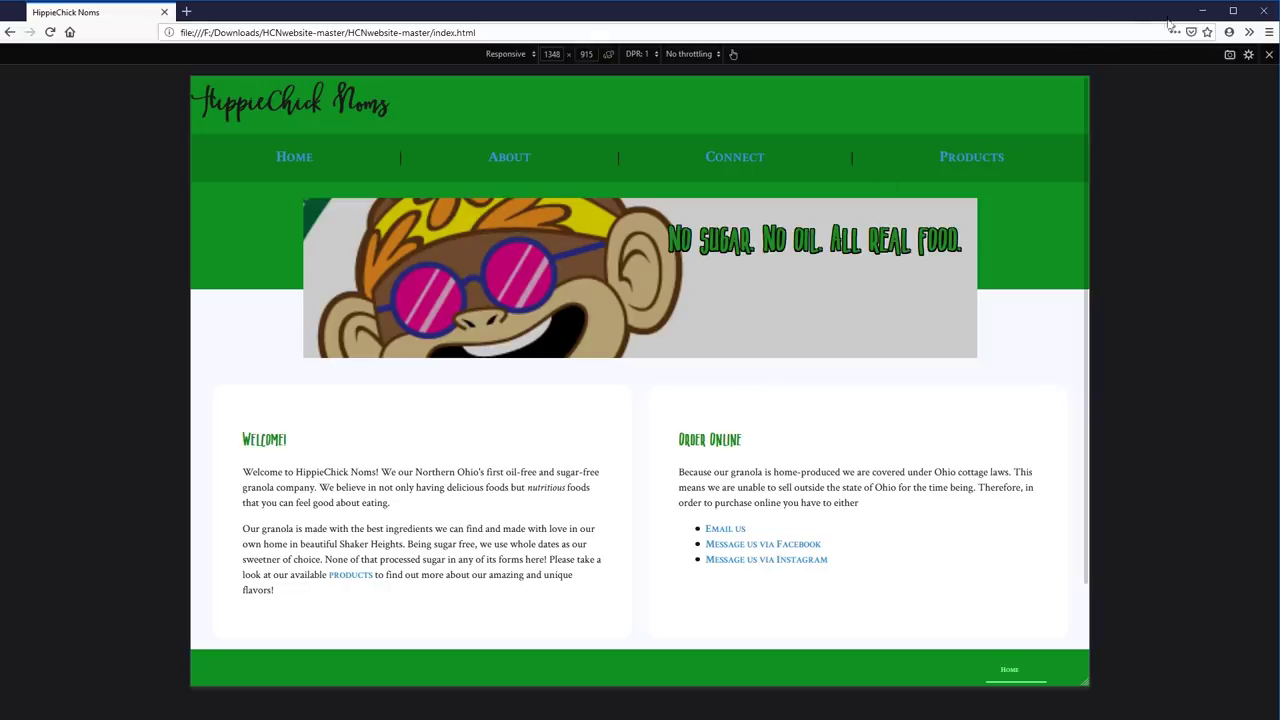
{"action": "left_click", "coordinate": [1202, 12]}
{"action": "left_click", "coordinate": [898, 615]}
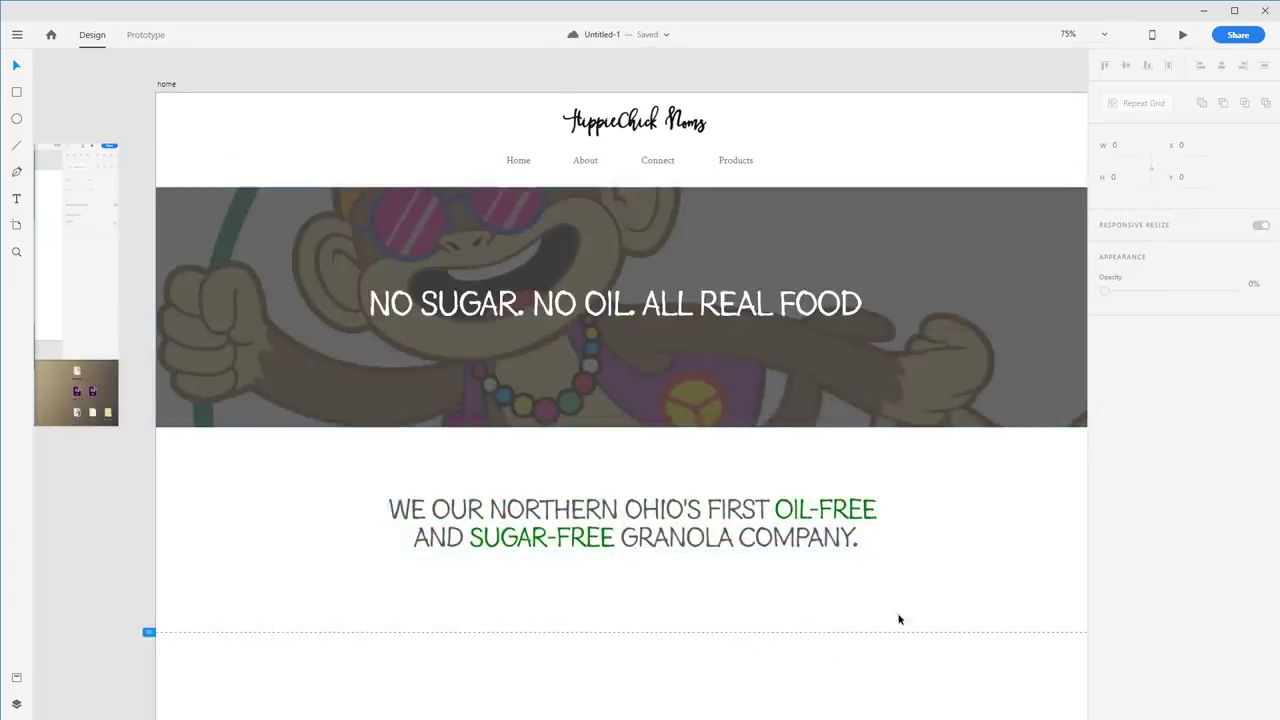
Step: Draw a borderless rectangle below the granola sentence across the full artboard width, 1920 by about 411, at about Y 1017
{"action": "scroll", "coordinate": [898, 619], "scroll_direction": "down", "scroll_amount": 5}
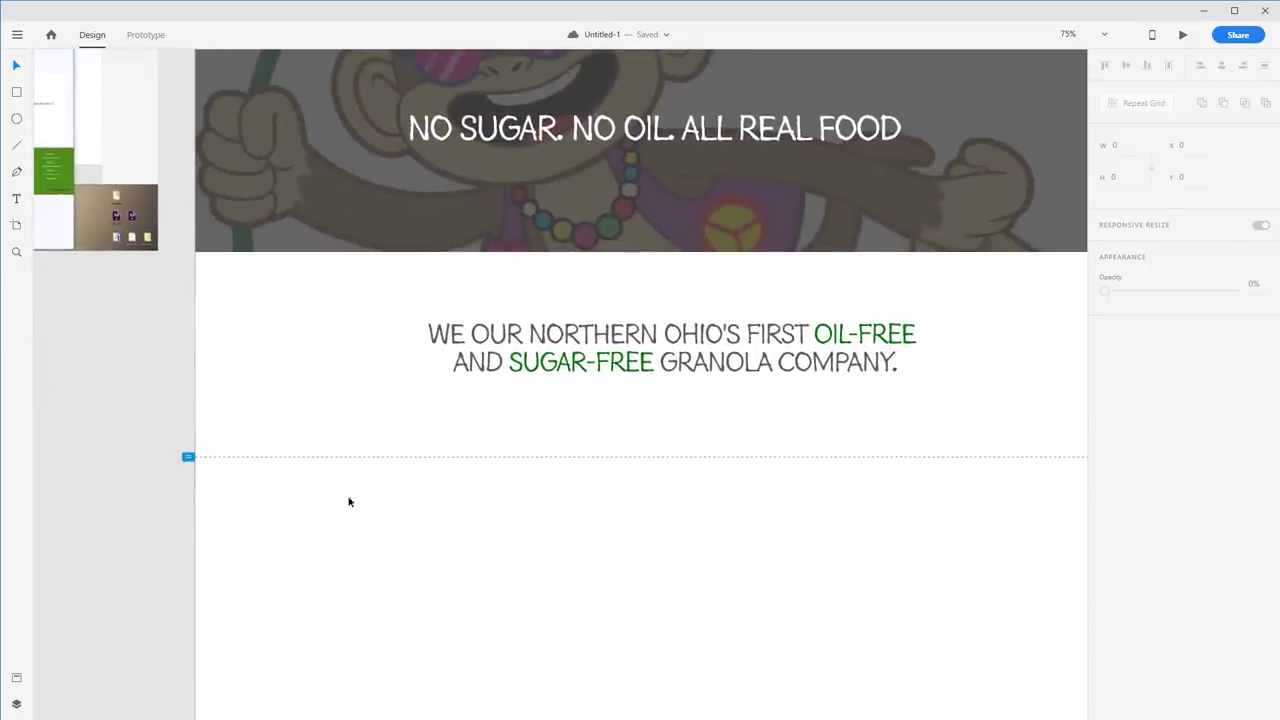
{"action": "left_click", "coordinate": [16, 91]}
{"action": "mouse_move", "coordinate": [195, 426]}
{"action": "left_mouse_down"}
{"action": "mouse_move", "coordinate": [1037, 643]}
{"action": "mouse_move", "coordinate": [1097, 637]}
{"action": "mouse_move", "coordinate": [710, 569]}
{"action": "left_mouse_up"}
{"action": "key", "text": "space"}
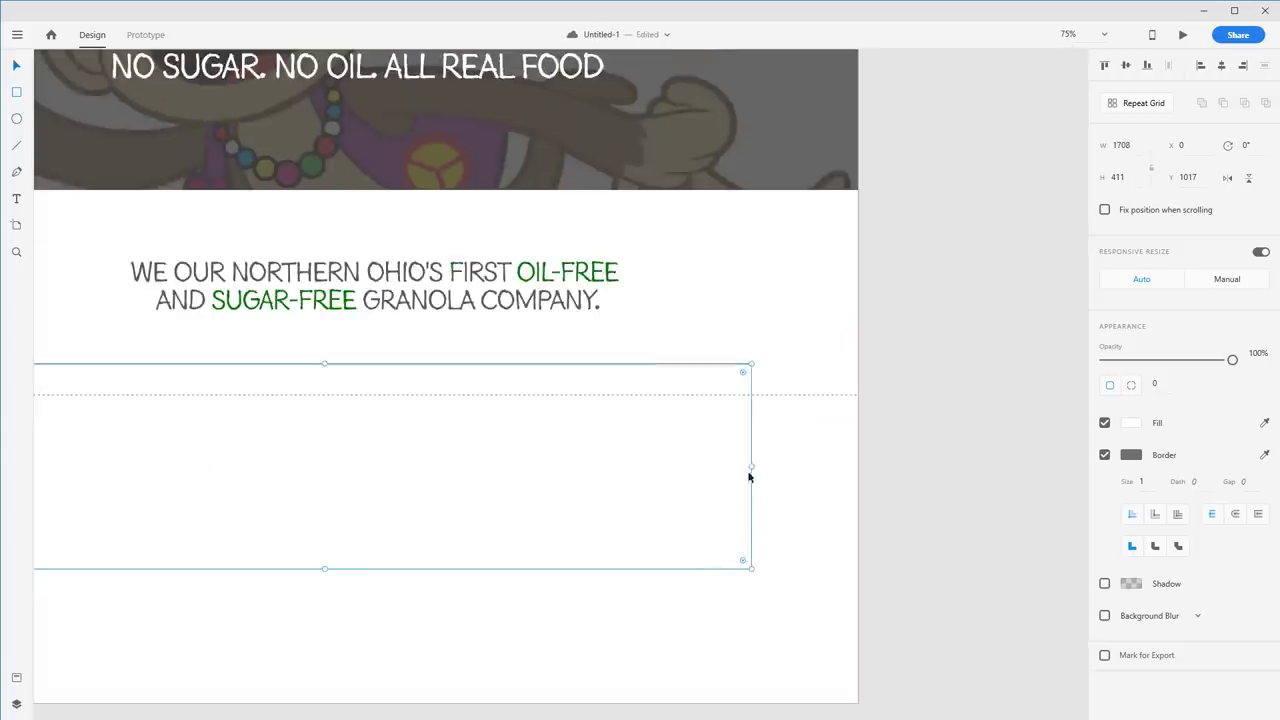
{"action": "left_click_drag", "start_coordinate": [751, 465], "coordinate": [858, 466]}
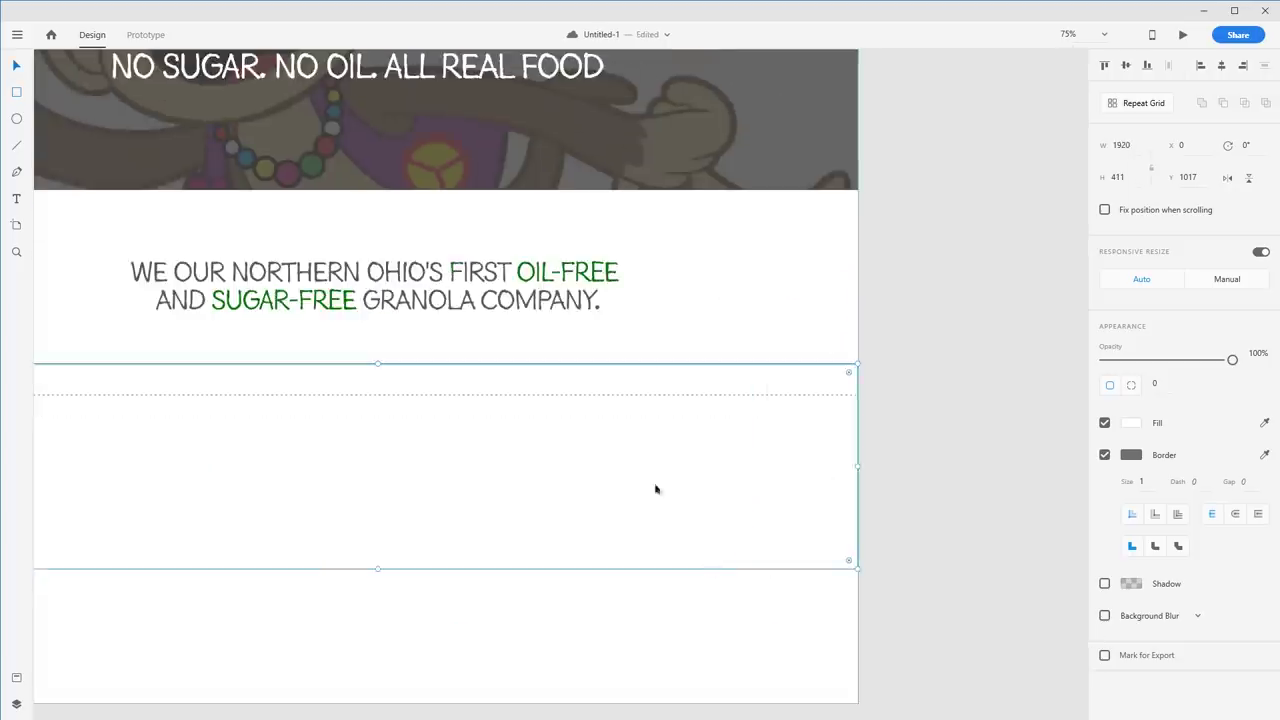
{"action": "scroll", "coordinate": [413, 469], "scroll_direction": "left", "scroll_amount": 5}
{"action": "scroll", "coordinate": [413, 469], "scroll_direction": "up", "scroll_amount": 1}
{"action": "left_click", "coordinate": [1104, 455]}
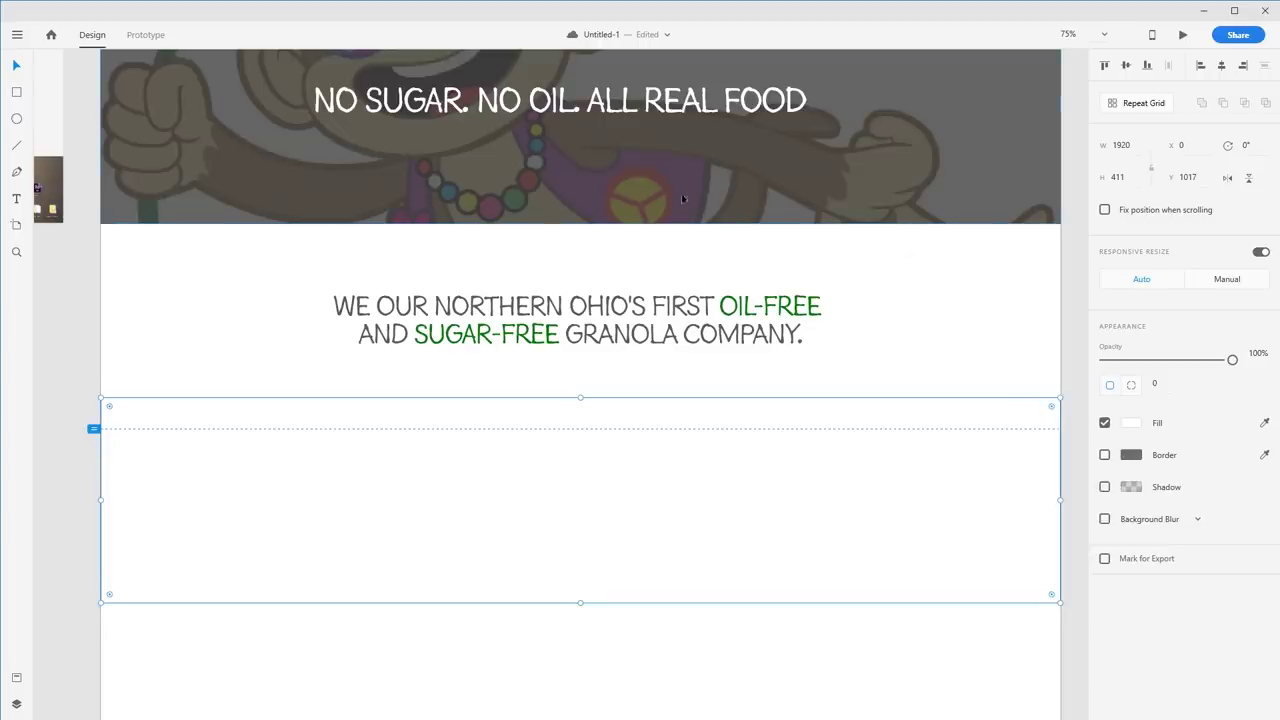
Step: Fill the new rectangle with purple sampled from the monkey's vest, moving the dark banner overlay aside and back to Y 189
{"action": "left_click", "coordinate": [909, 181]}
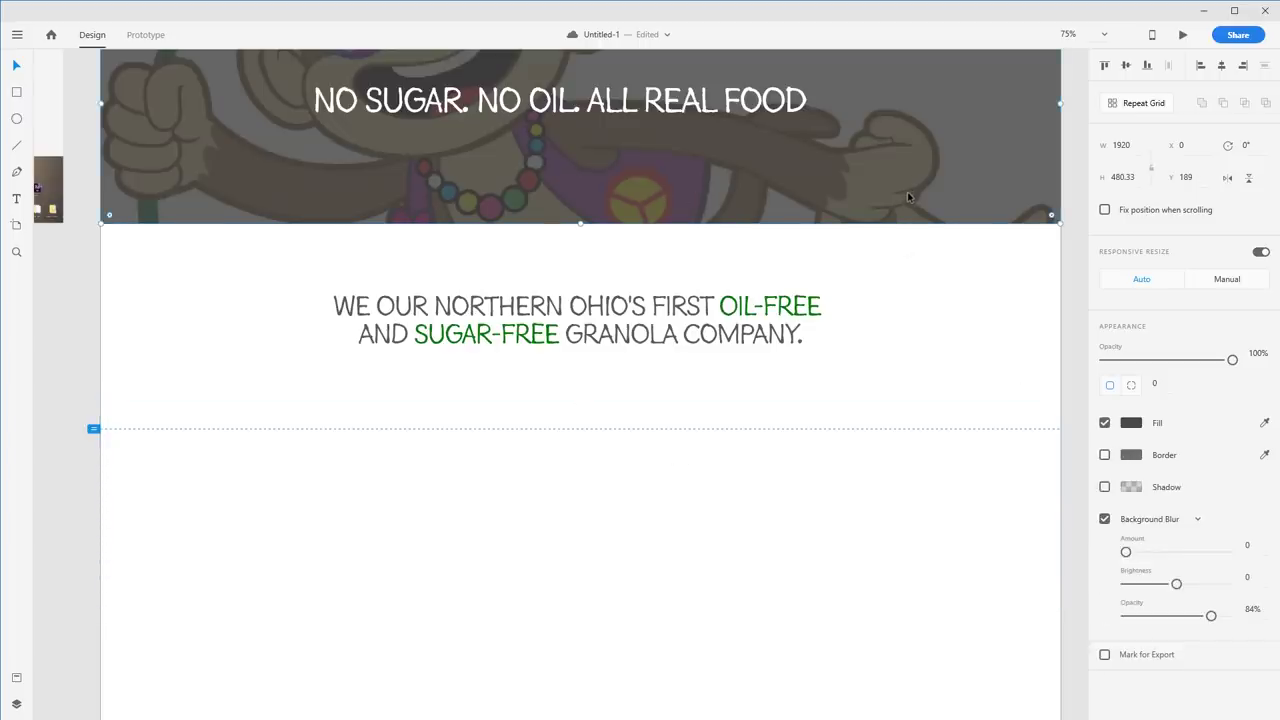
{"action": "left_click_drag", "start_coordinate": [908, 197], "coordinate": [917, 147]}
{"action": "left_click", "coordinate": [794, 486]}
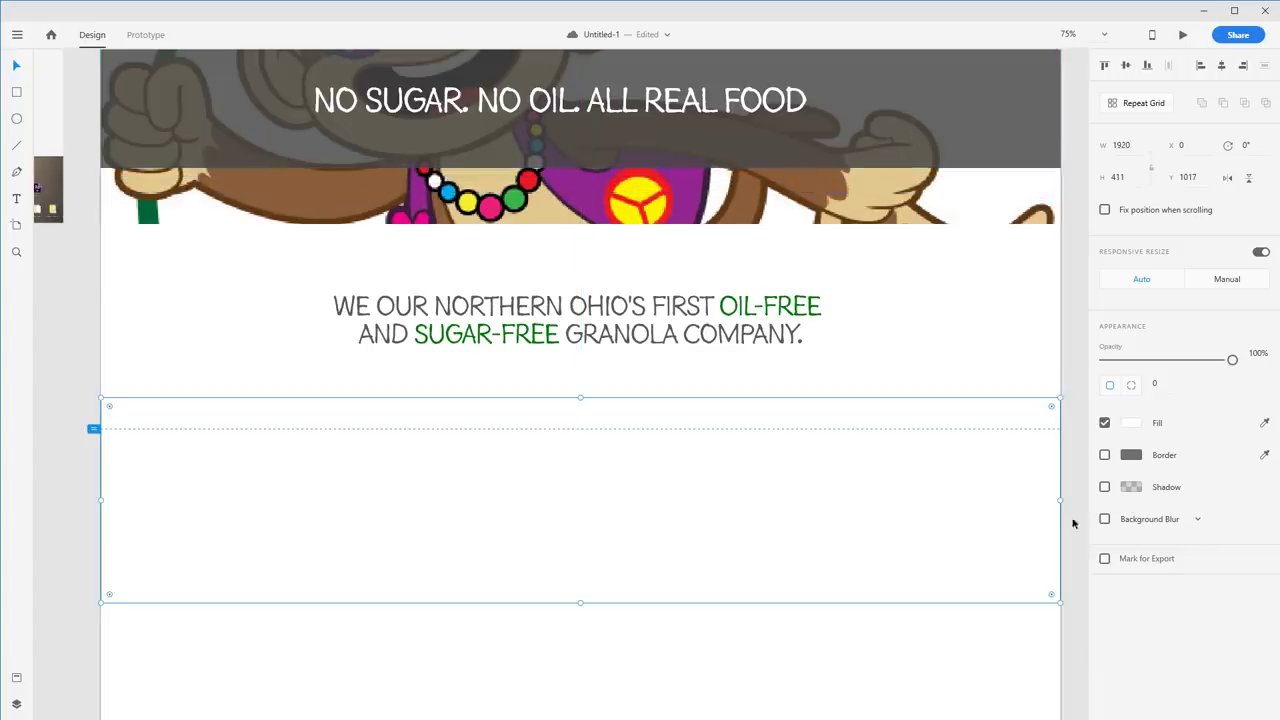
{"action": "left_click", "coordinate": [1265, 424]}
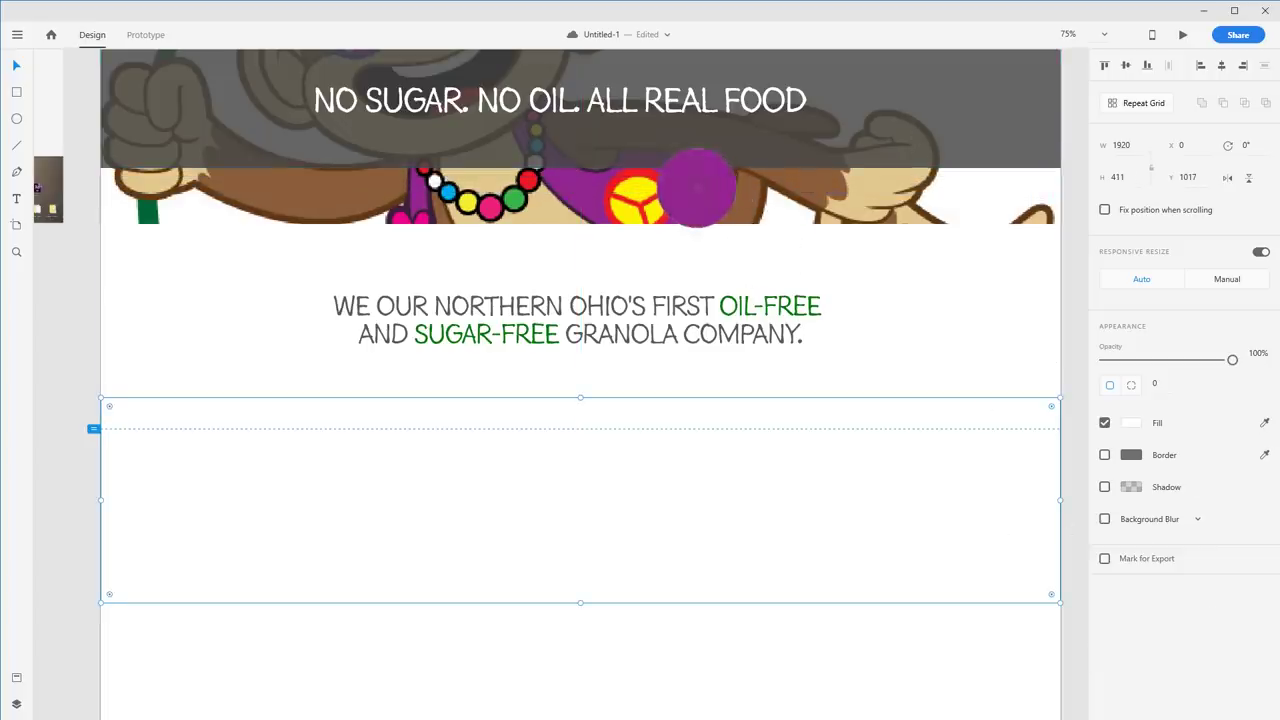
{"action": "left_click_drag", "start_coordinate": [908, 126], "coordinate": [902, 182]}
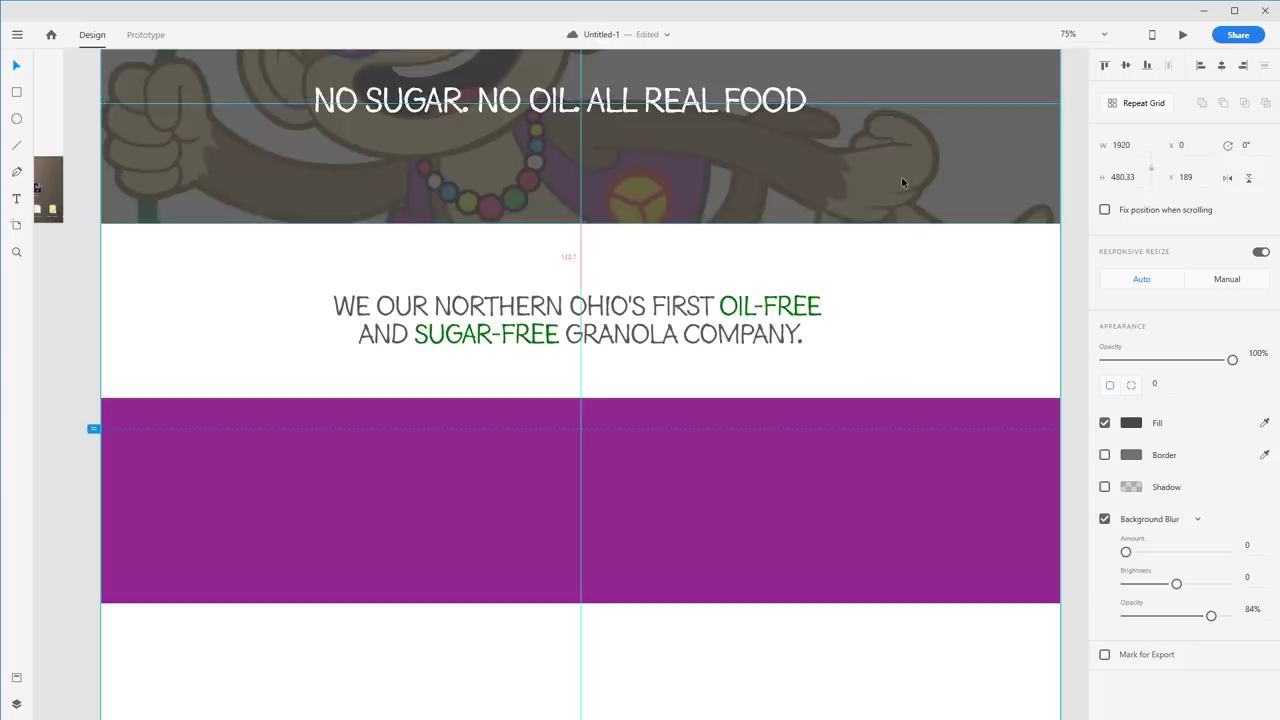
{"action": "left_click_drag", "start_coordinate": [930, 255], "coordinate": [889, 201]}
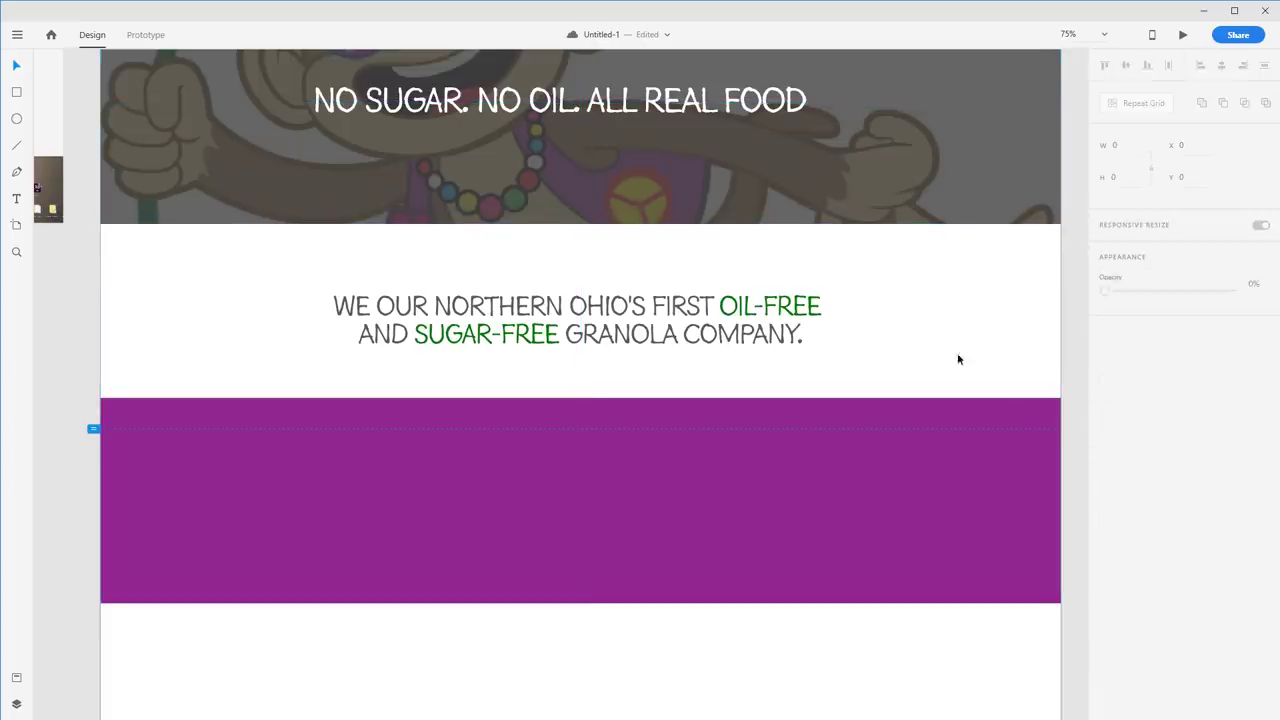
Step: Move the purple rectangle down to about Y 1034, keeping it aligned with the artboard's edges
{"action": "left_click", "coordinate": [783, 474]}
{"action": "left_click_drag", "start_coordinate": [898, 427], "coordinate": [895, 436]}
{"action": "left_click_drag", "start_coordinate": [564, 392], "coordinate": [574, 423]}
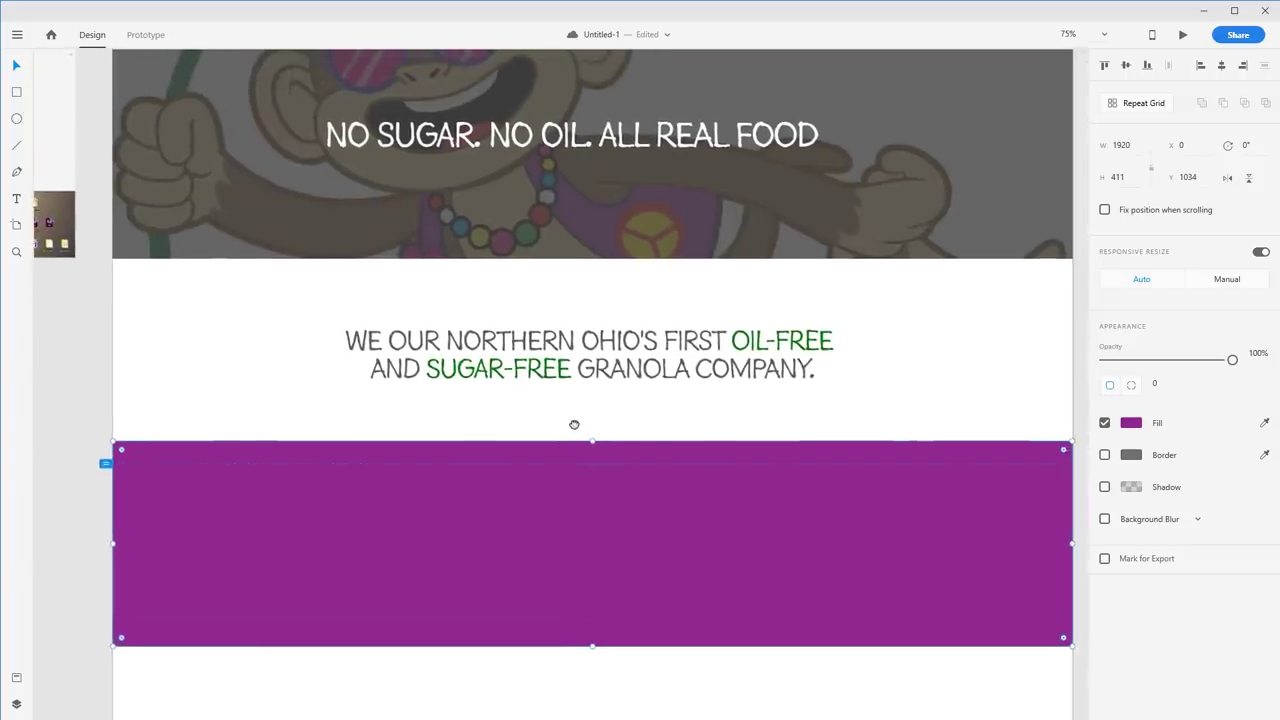
{"action": "left_click", "coordinate": [657, 424]}
Step: Change the rectangle's fill to a muted purple, about #764981
{"action": "left_click", "coordinate": [749, 488]}
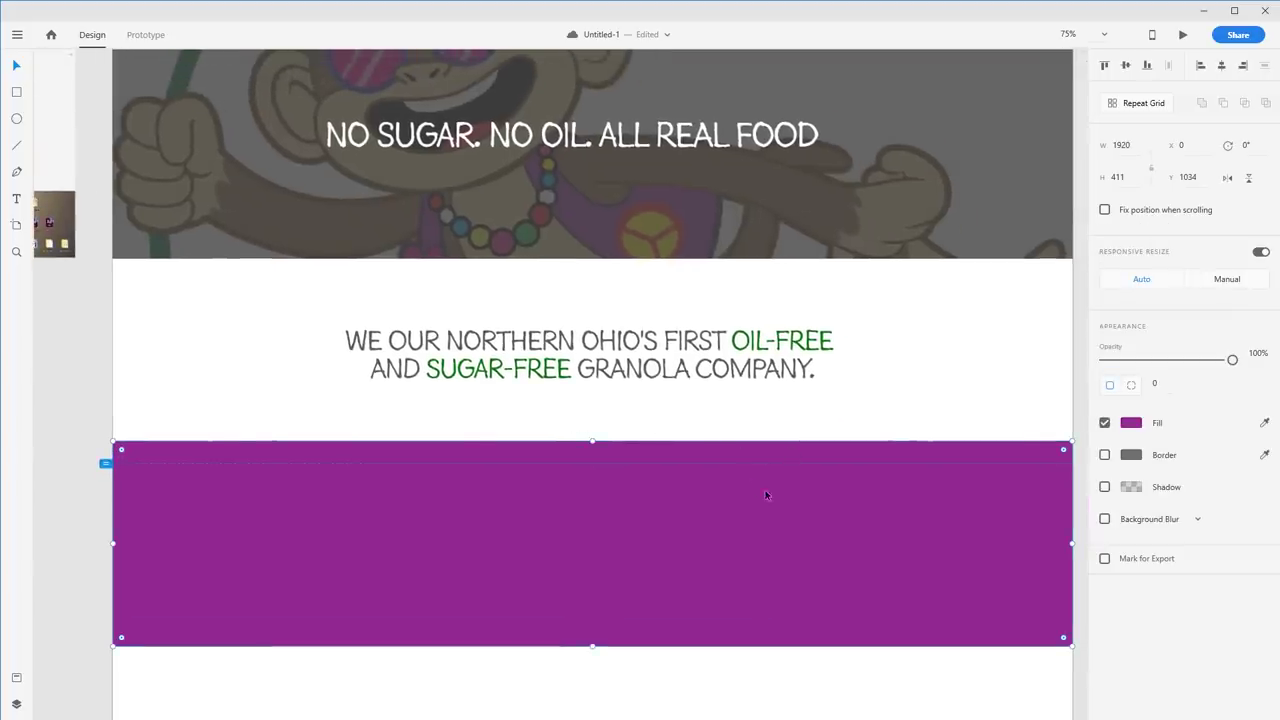
{"action": "left_click", "coordinate": [1131, 423]}
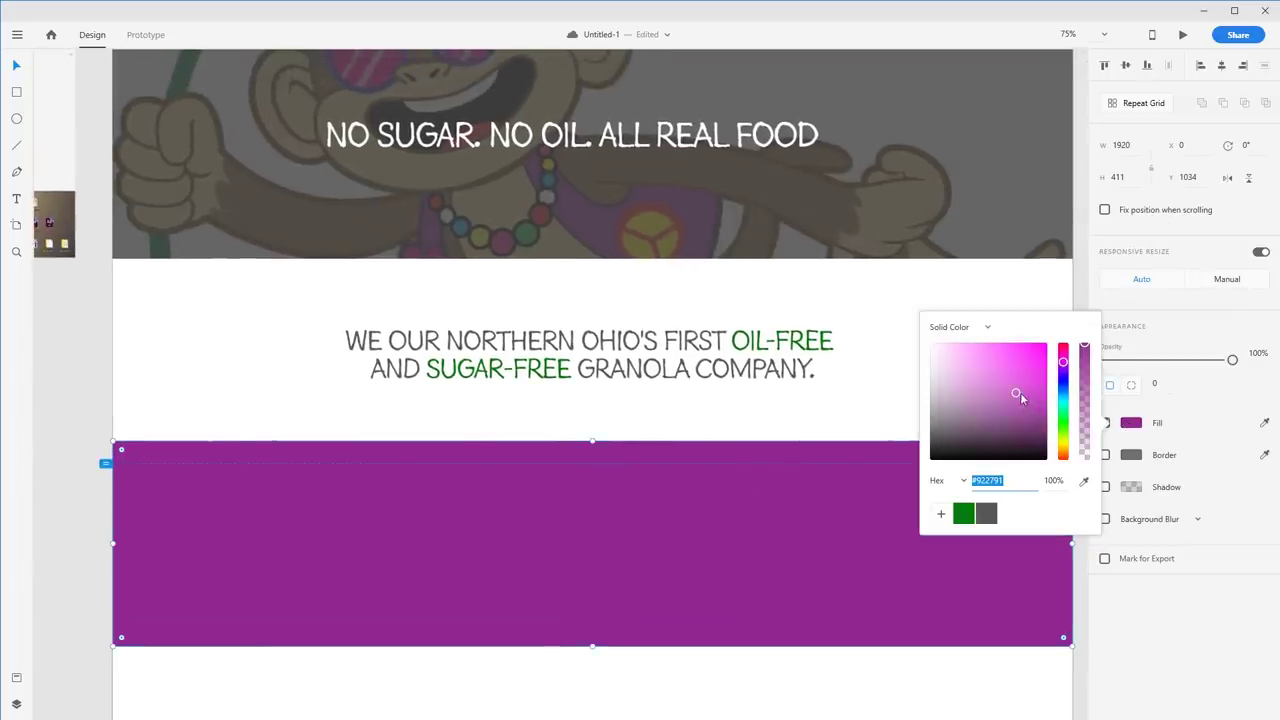
{"action": "left_click_drag", "start_coordinate": [1063, 363], "coordinate": [981, 401]}
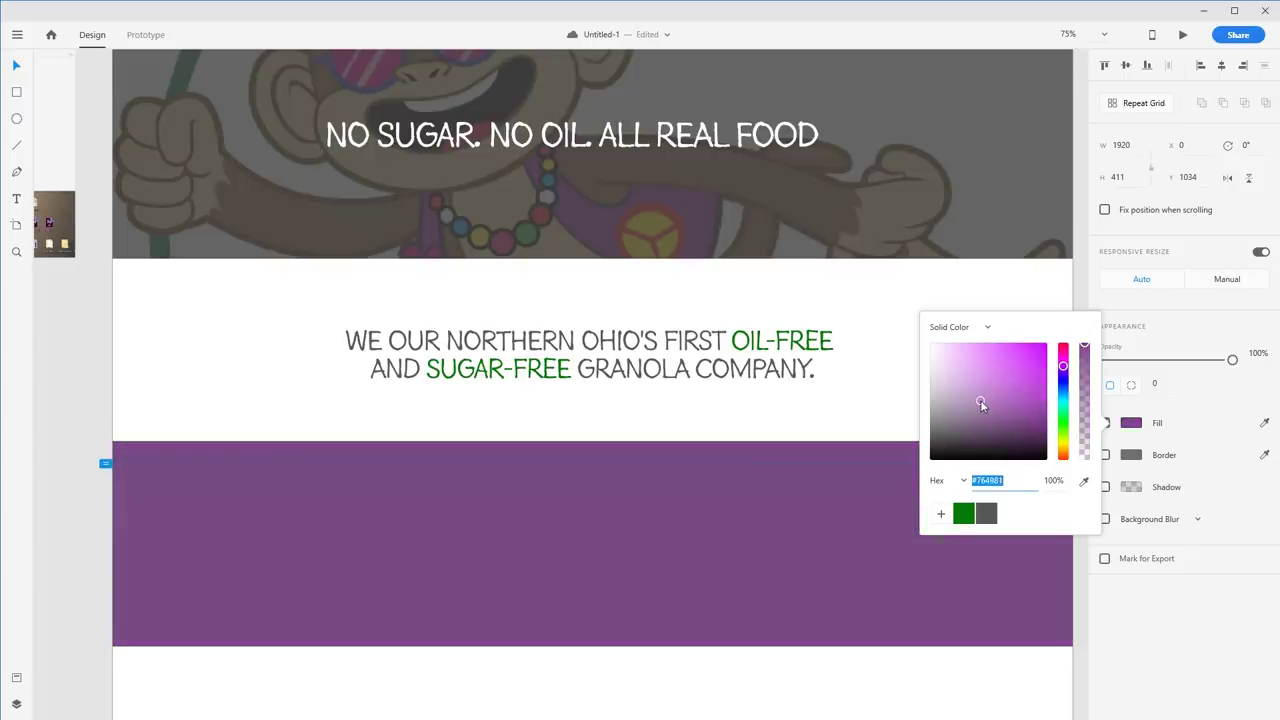
{"action": "left_click", "coordinate": [970, 299]}
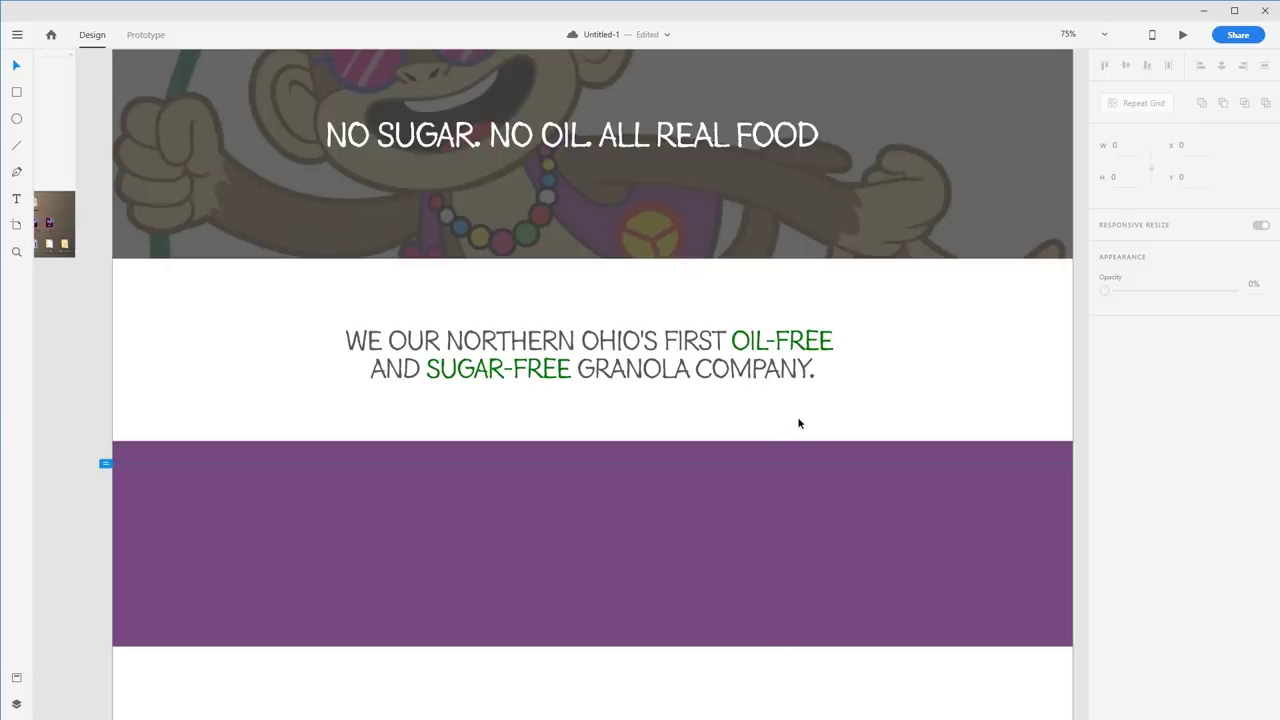
Step: Duplicate the granola sentence into the left part of the purple band, at about X 40, Y 1157, and fill the copy's text with white
{"action": "scroll", "coordinate": [545, 410], "scroll_direction": "down", "scroll_amount": 2}
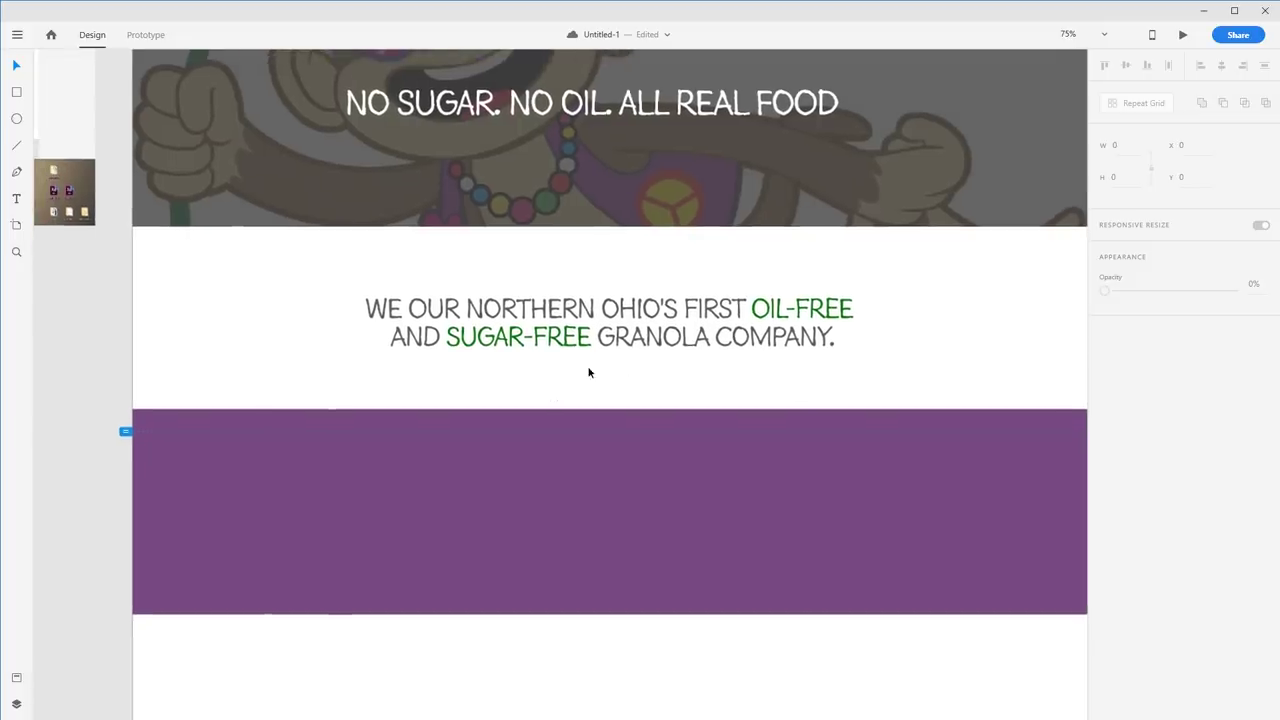
{"action": "left_click_drag", "start_coordinate": [636, 341], "coordinate": [448, 499]}
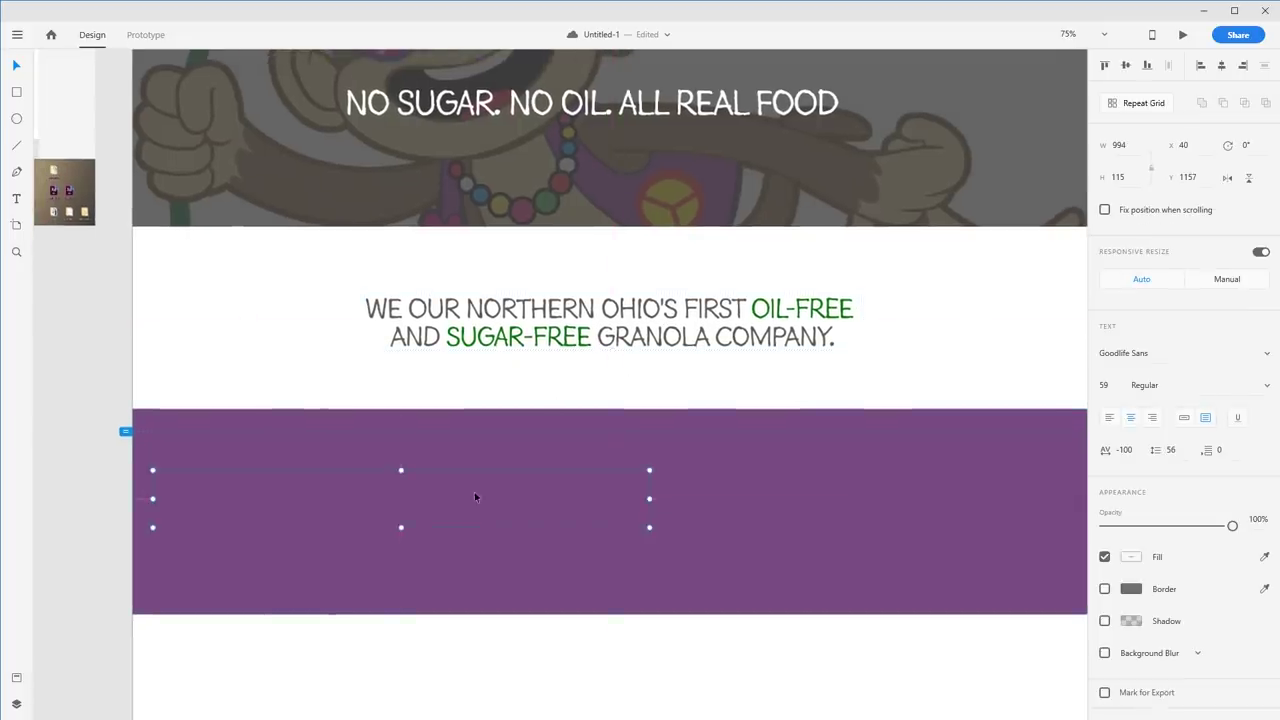
{"action": "left_click", "coordinate": [1130, 557]}
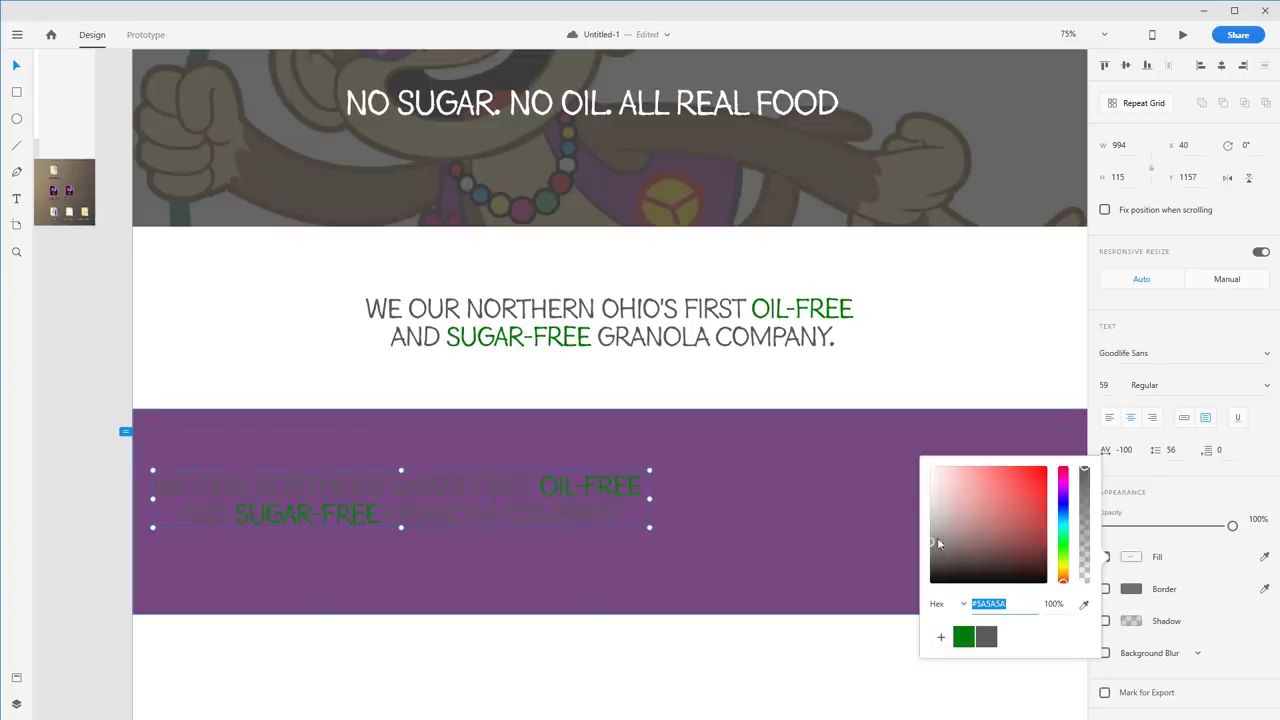
{"action": "left_click", "coordinate": [551, 400]}
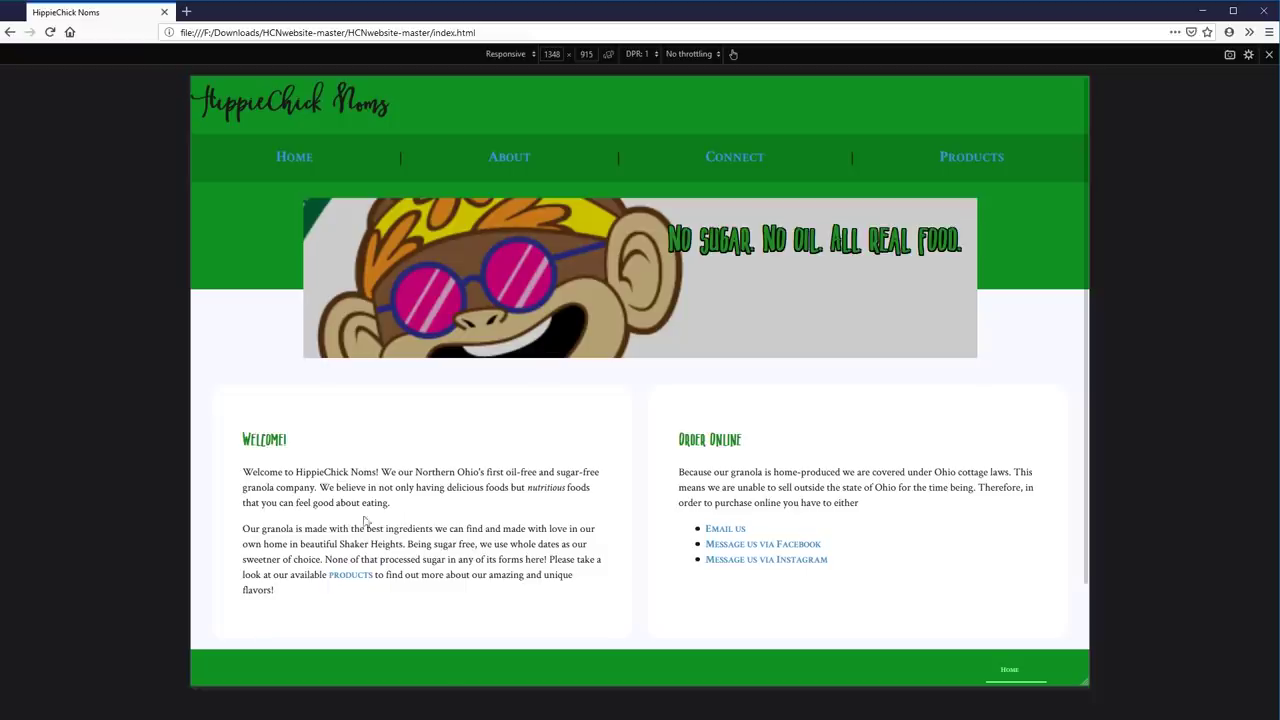
Step: Replace the copied sentence's text with the website's welcome sentence "We believe in not only having delicious foods but nutritious foods that you can feel good about eating."
{"action": "left_click_drag", "start_coordinate": [320, 488], "coordinate": [435, 506]}
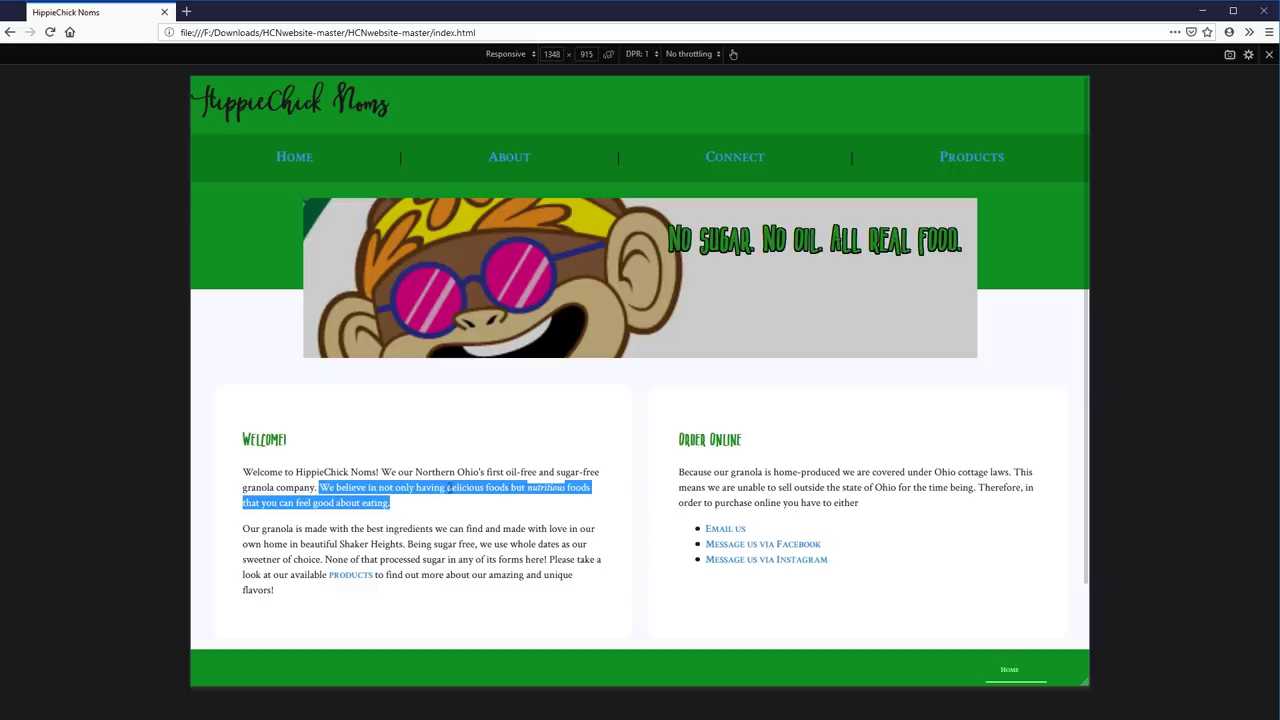
{"action": "key", "text": "alt+Tab"}
{"action": "left_click", "coordinate": [457, 508]}
{"action": "double_click", "coordinate": [459, 510]}
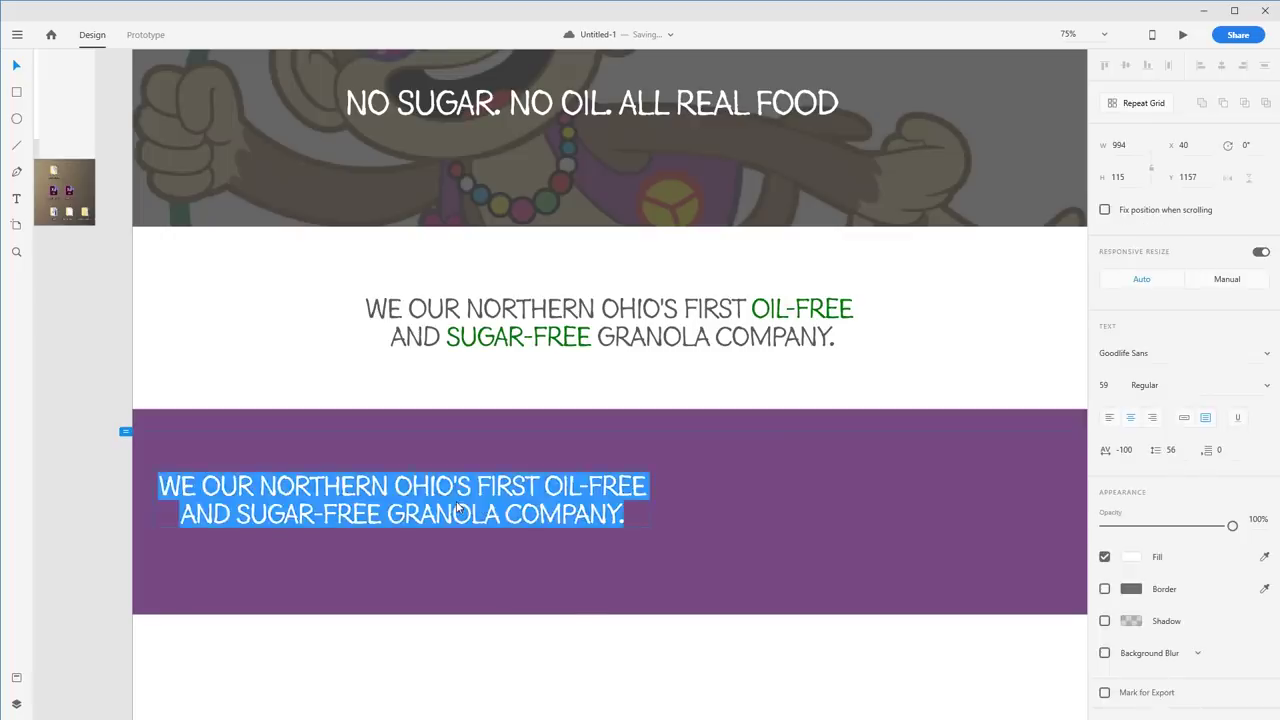
{"action": "type", "text": "WE BELIEVE IN NOT ONLY HAVING DELICIOUS FOODS BUT NUTRITIOUS FOODS THAT YOU CAN FEEL GOOD ABOUT EATING."}
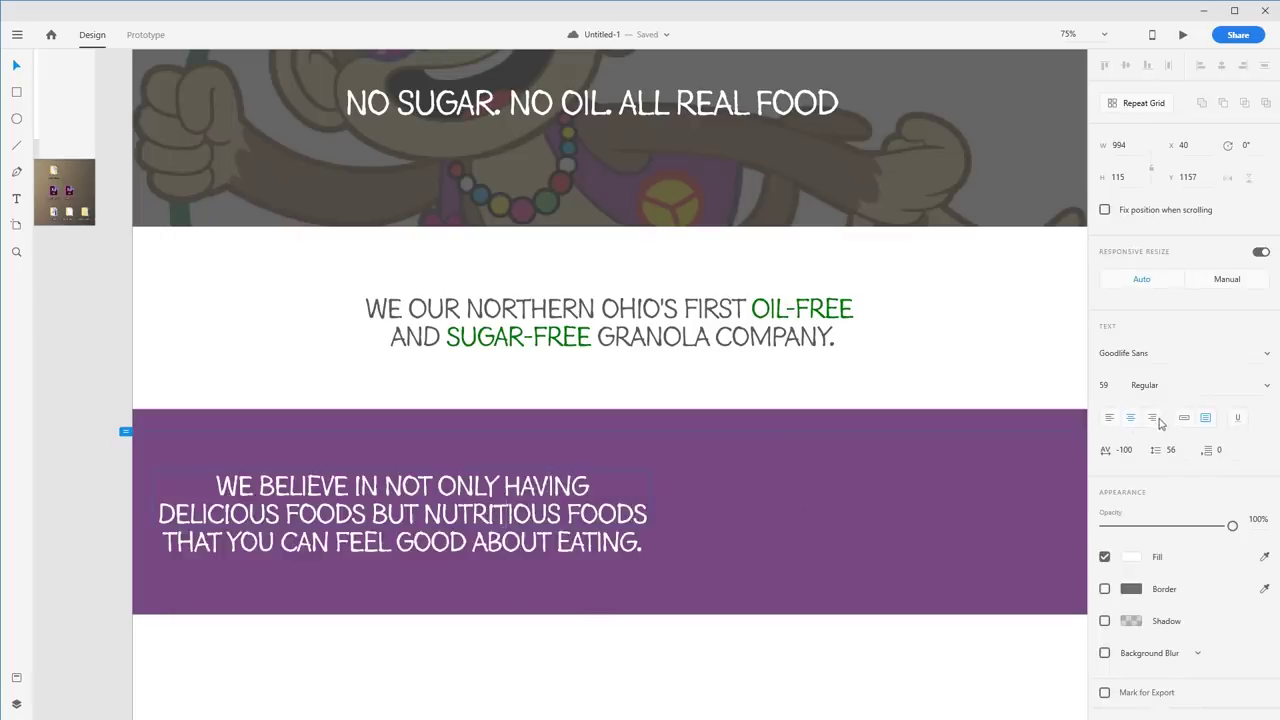
Step: Right-align the white paragraph and resize its text frame to about 795 by 215
{"action": "left_click", "coordinate": [1152, 418]}
{"action": "key", "text": "Escape"}
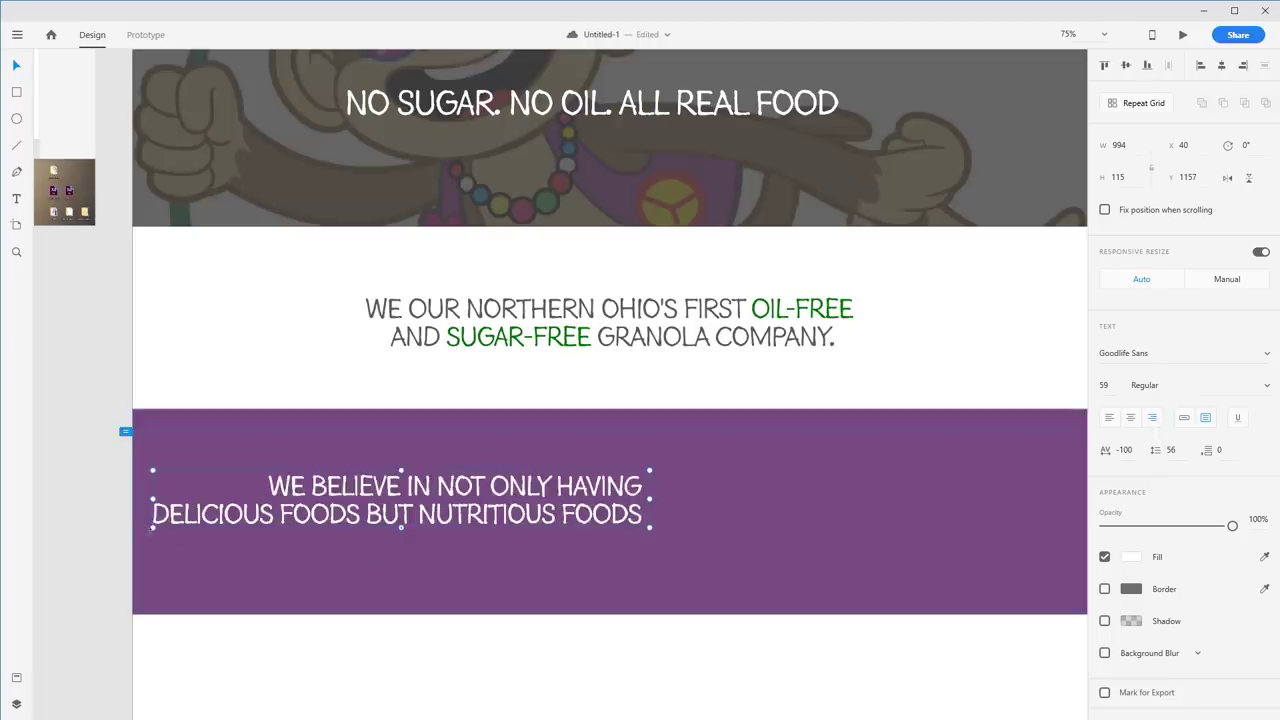
{"action": "left_click_drag", "start_coordinate": [151, 528], "coordinate": [250, 580]}
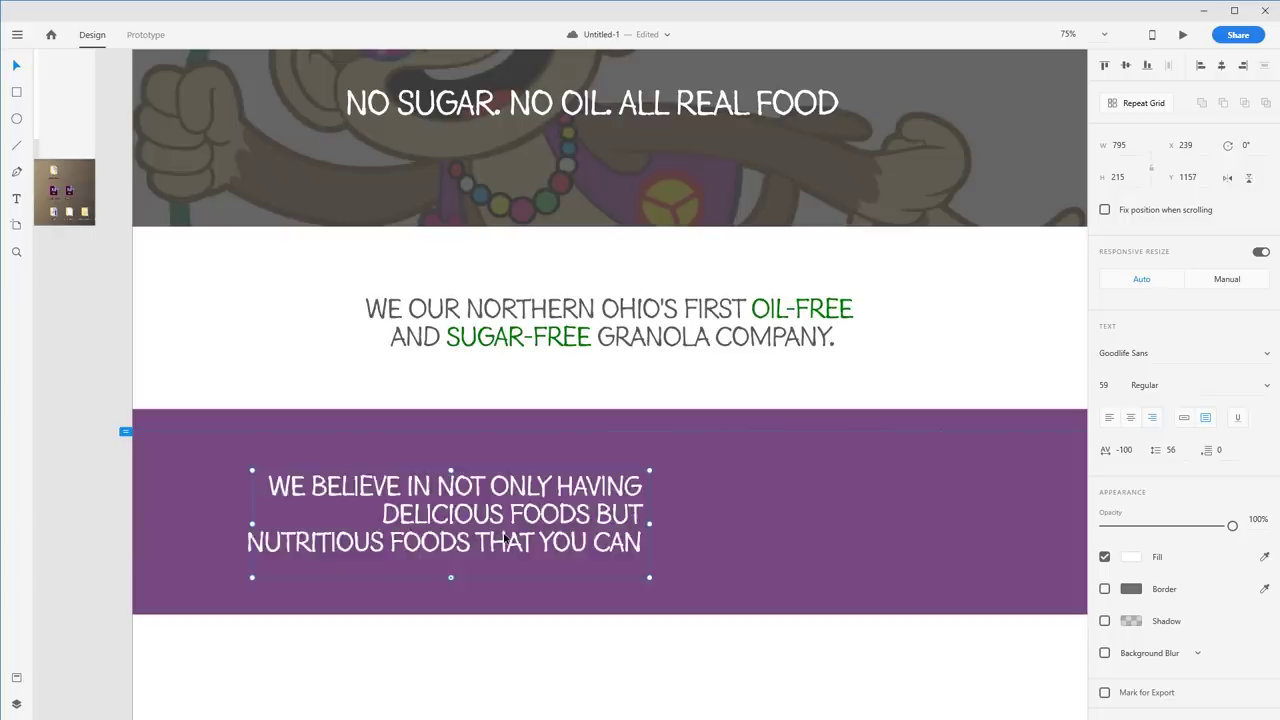
Step: Change the white paragraph's font to Crimson Text
{"action": "double_click", "coordinate": [542, 535]}
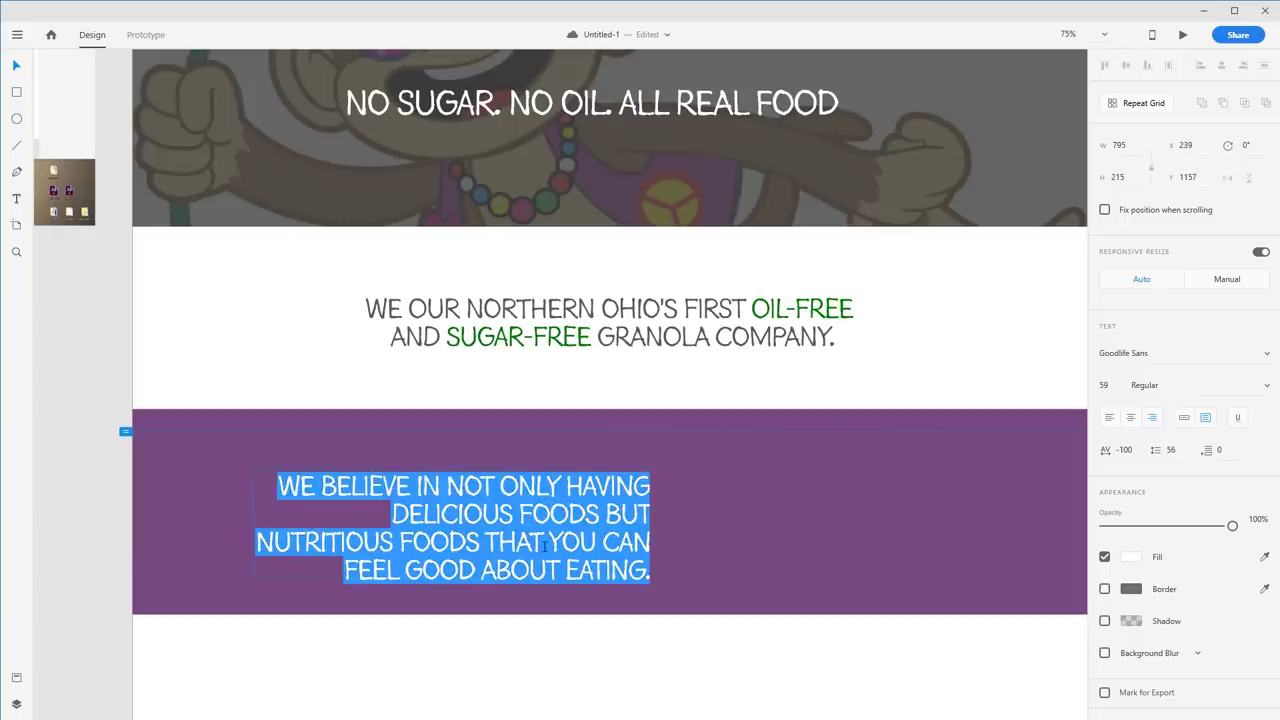
{"action": "left_click", "coordinate": [1162, 353]}
{"action": "type", "text": "C"}
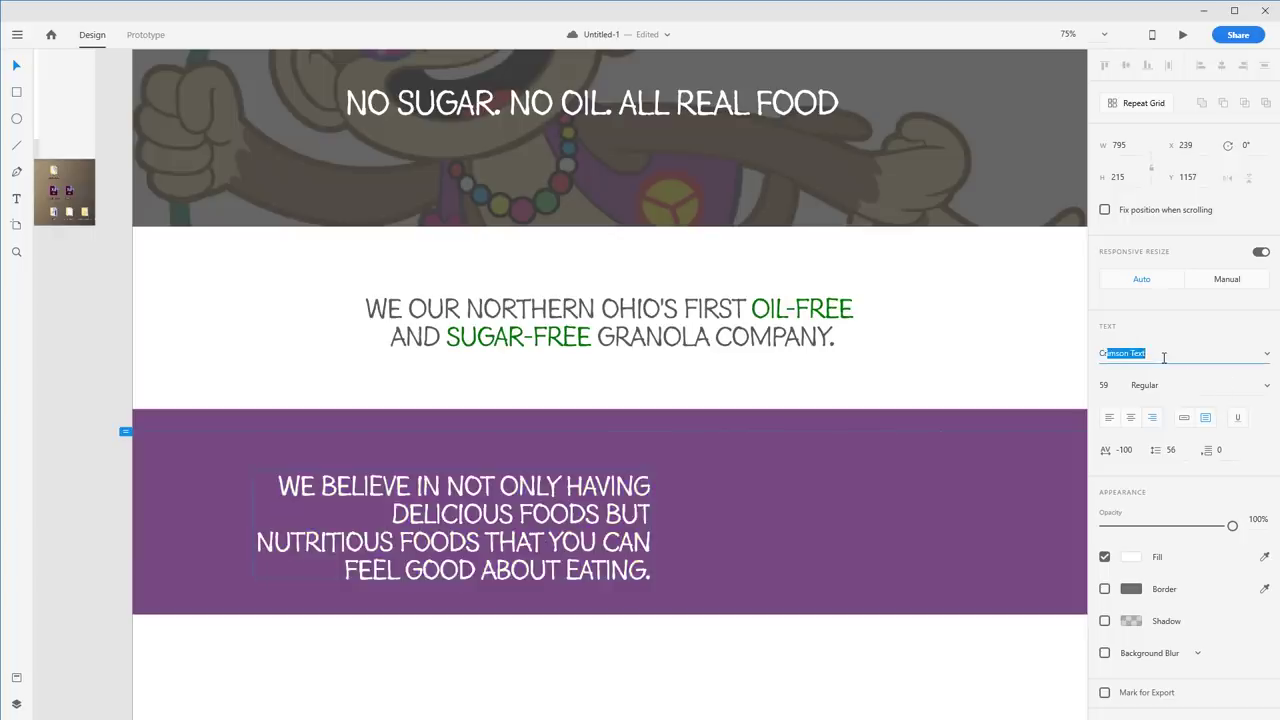
{"action": "type", "text": "rims"}
{"action": "key", "text": "Escape"}
{"action": "key", "text": "Tab"}
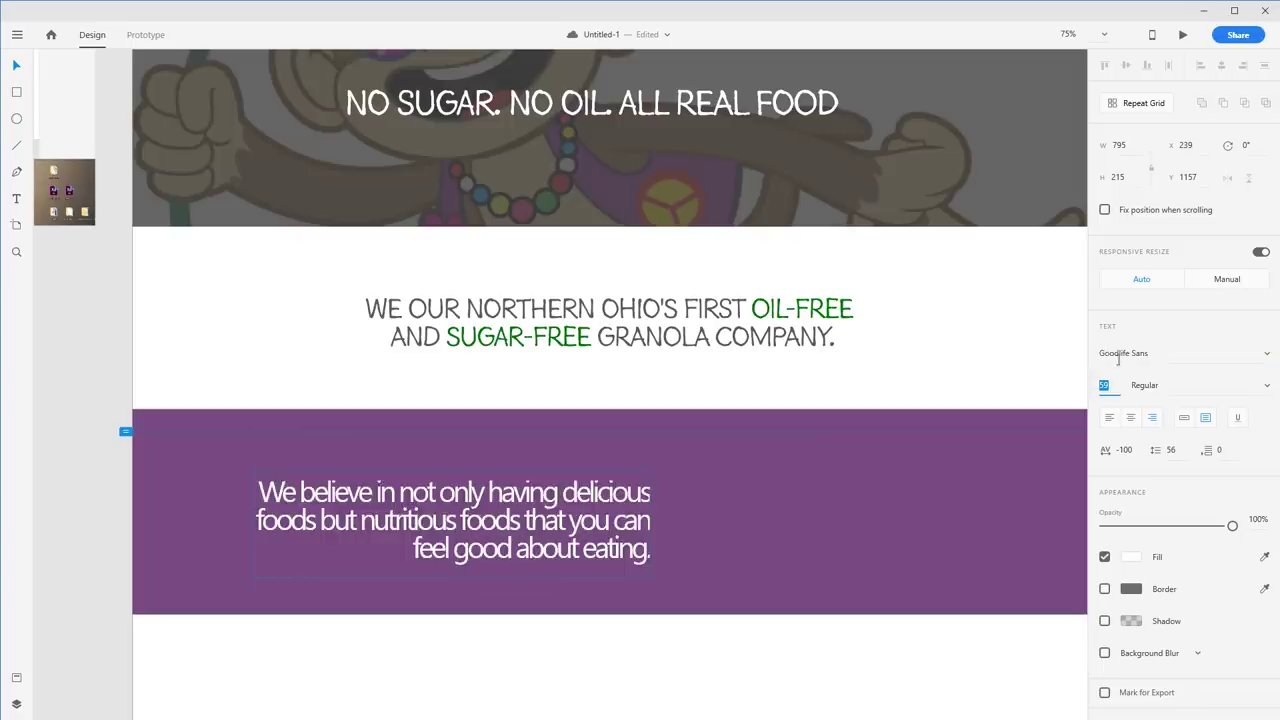
{"action": "left_click", "coordinate": [1162, 356]}
{"action": "key", "text": "Tab"}
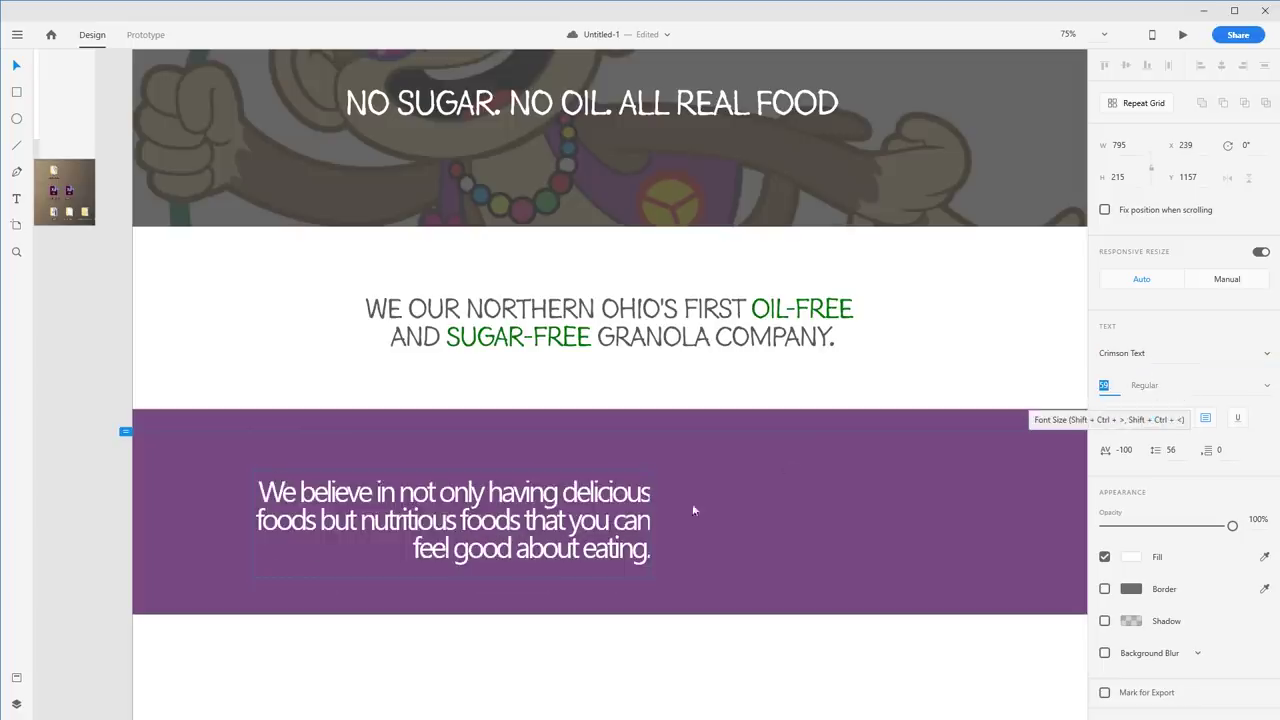
{"action": "left_click", "coordinate": [638, 666]}
{"action": "left_click", "coordinate": [505, 533]}
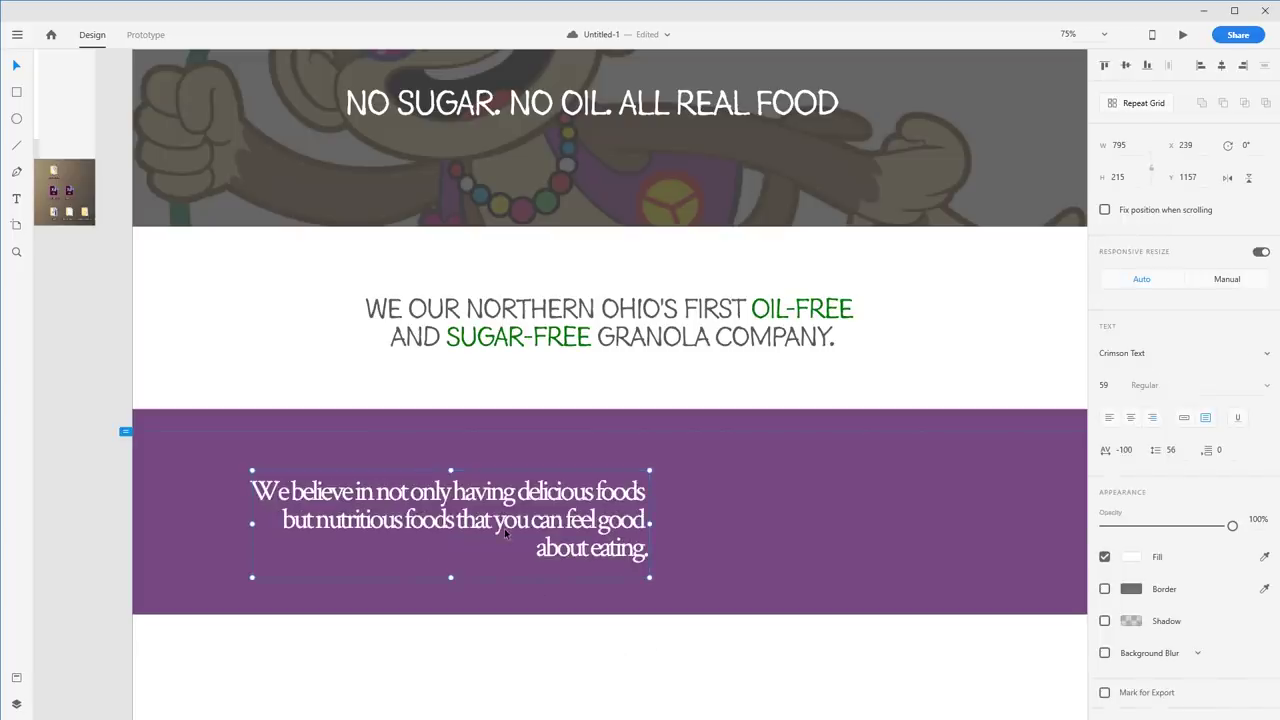
Step: Set the white paragraph's character spacing to 0 and its line spacing to 81
{"action": "left_click", "coordinate": [1170, 450]}
{"action": "left_click", "coordinate": [1125, 450]}
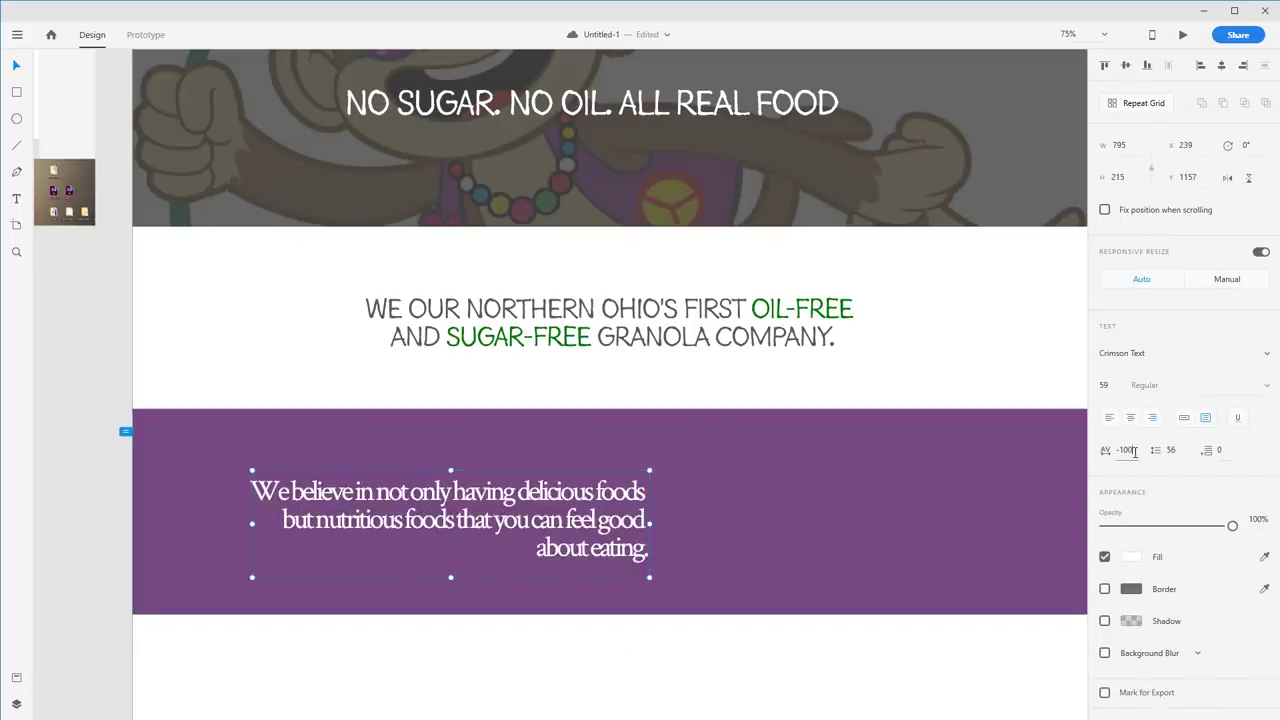
{"action": "type", "text": "0"}
{"action": "key", "text": "Return"}
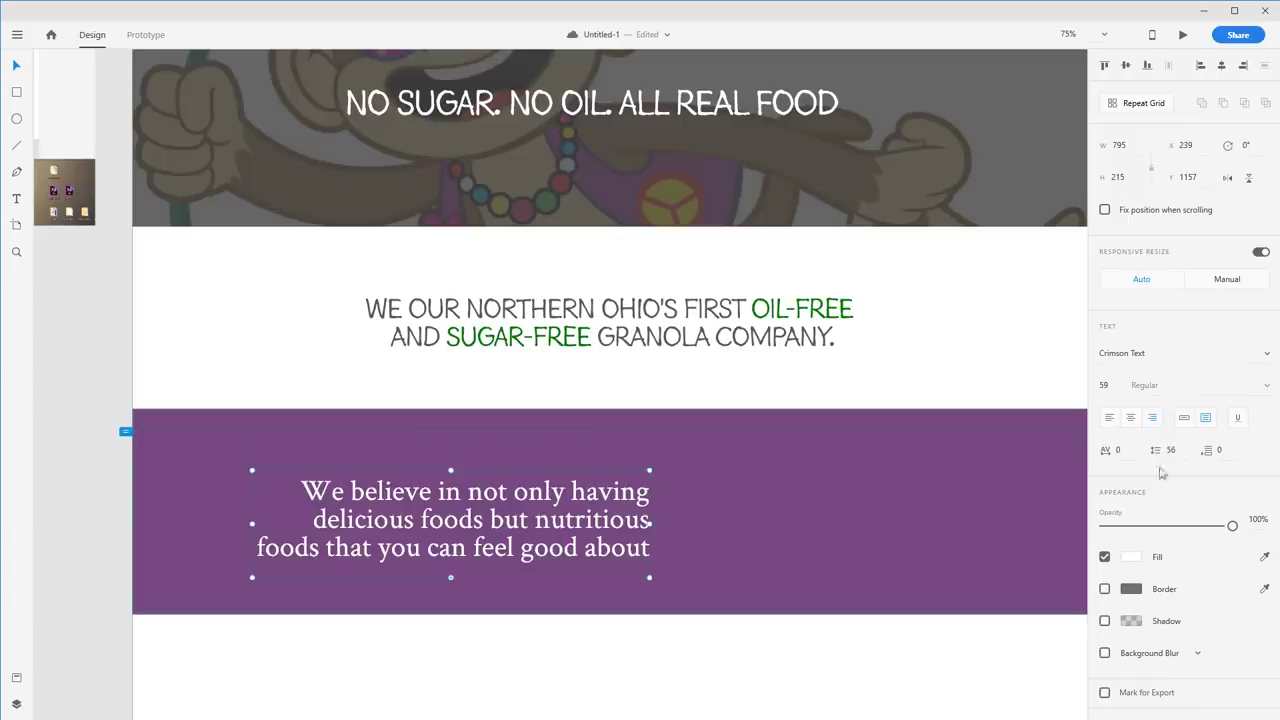
{"action": "left_click", "coordinate": [1176, 450]}
{"action": "type", "text": "81"}
{"action": "key", "text": "Return"}
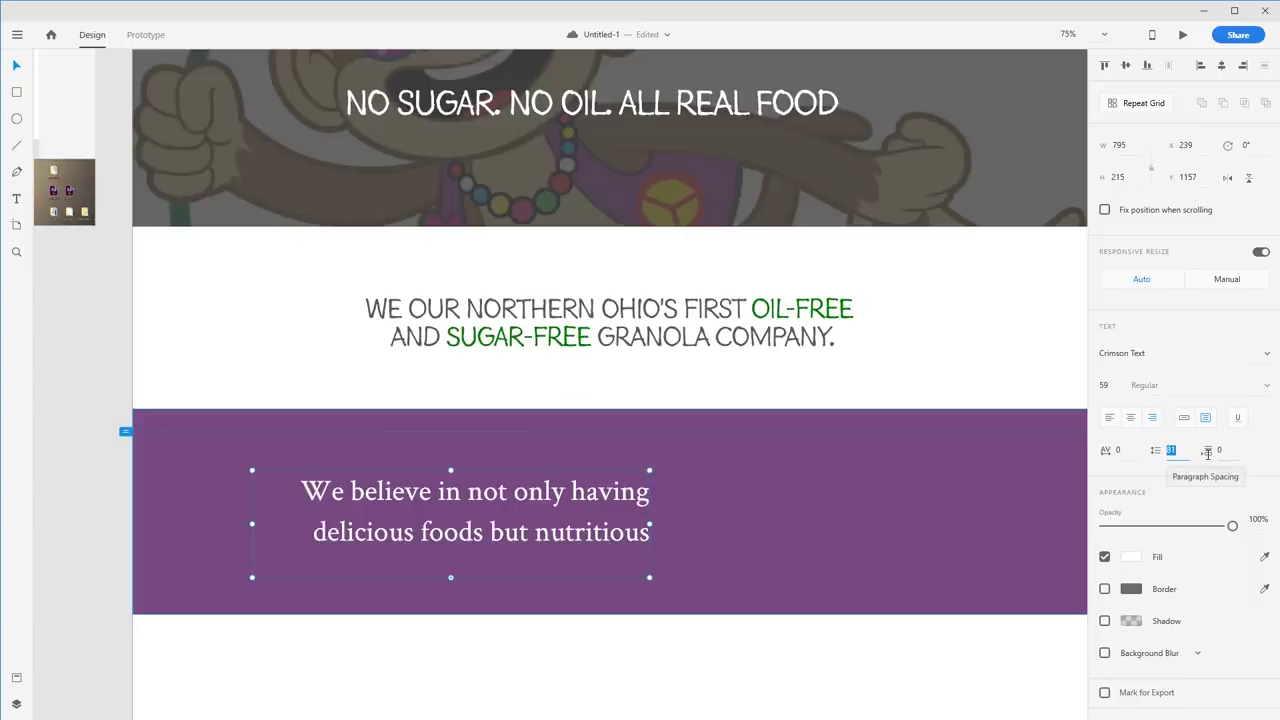
{"action": "key", "text": "BackSpace"}
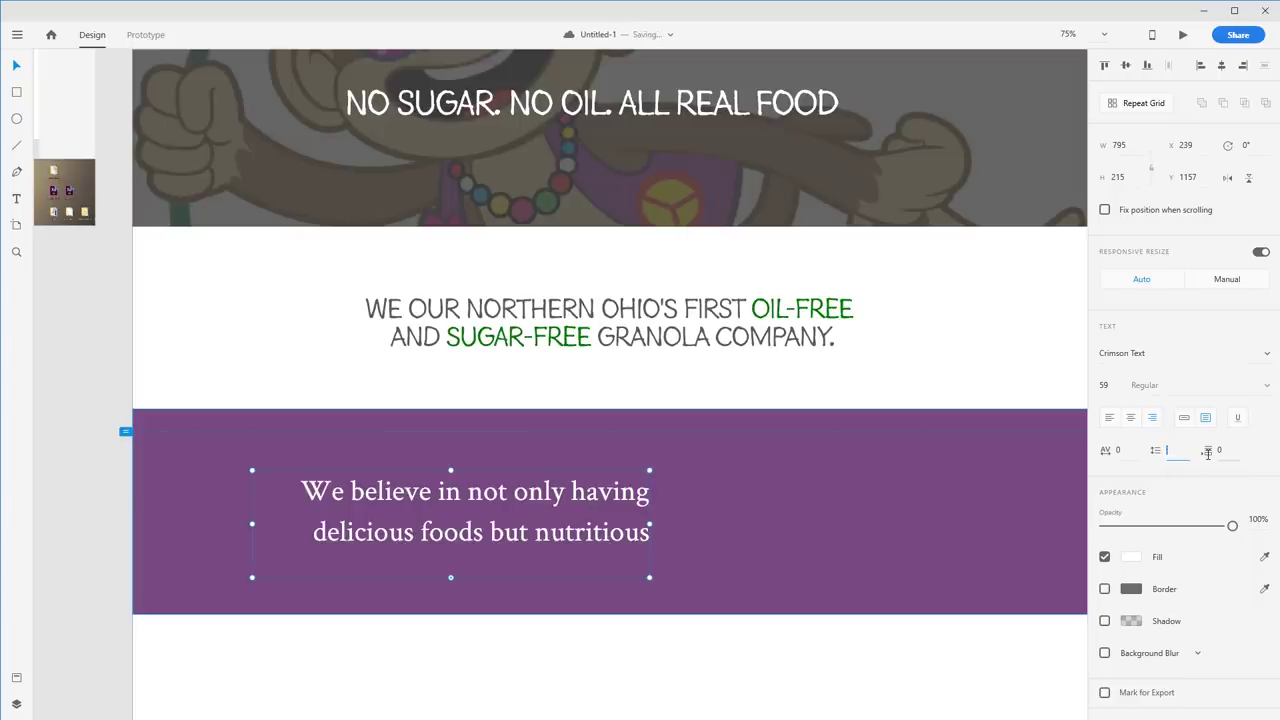
{"action": "key", "text": "Return"}
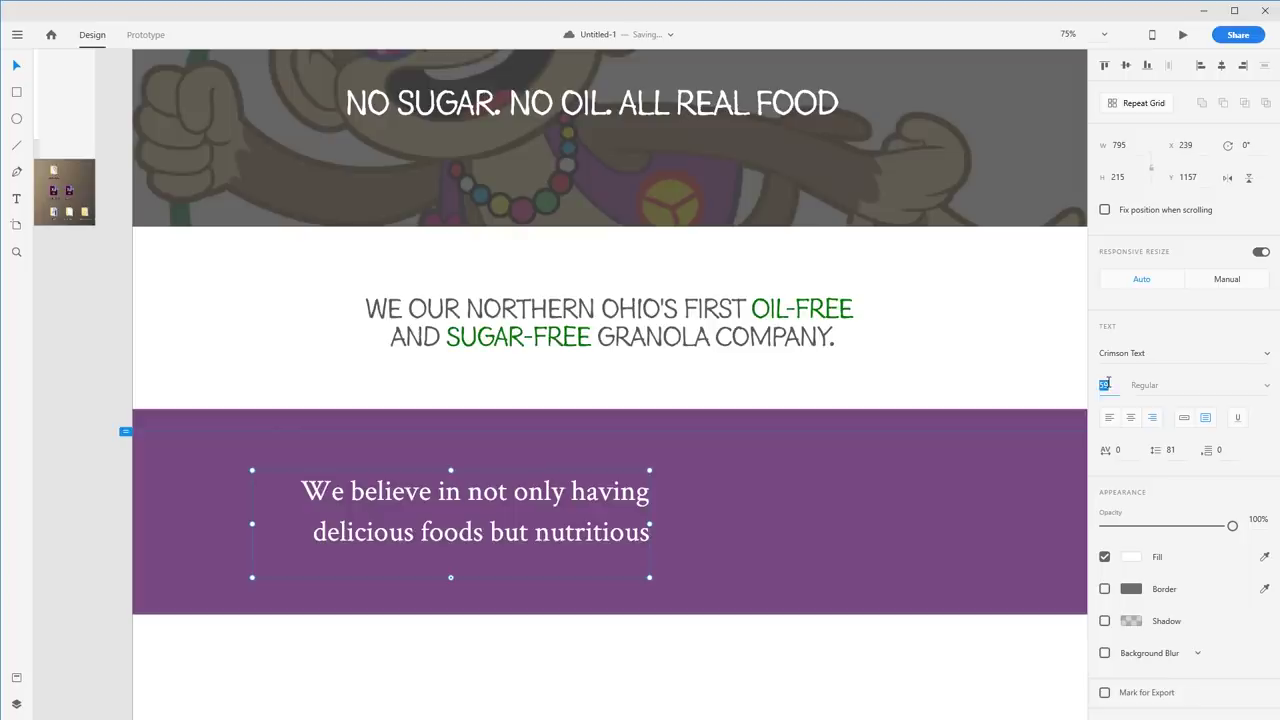
Step: Set the granola sentence's font size to 60 and extend its text frame downward so both lines fit
{"action": "left_click", "coordinate": [665, 319]}
{"action": "left_click", "coordinate": [1115, 391]}
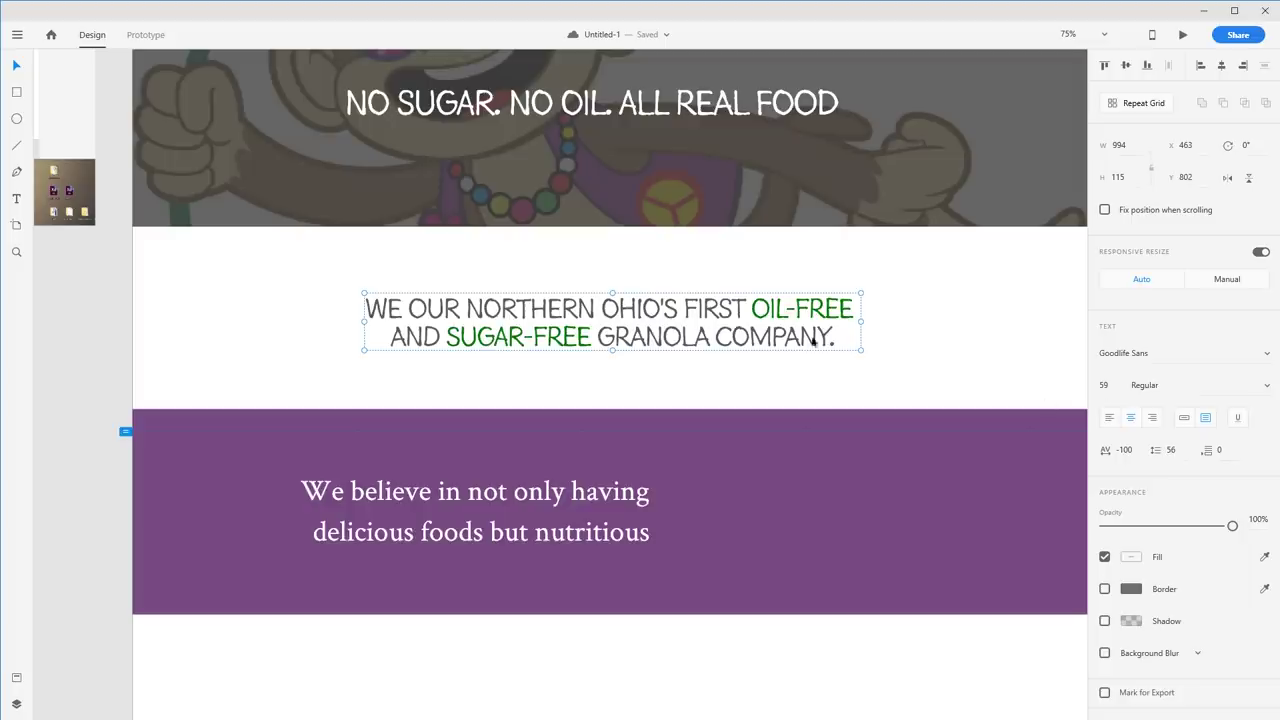
{"action": "left_click", "coordinate": [1104, 385]}
{"action": "type", "text": "60"}
{"action": "key", "text": "Return"}
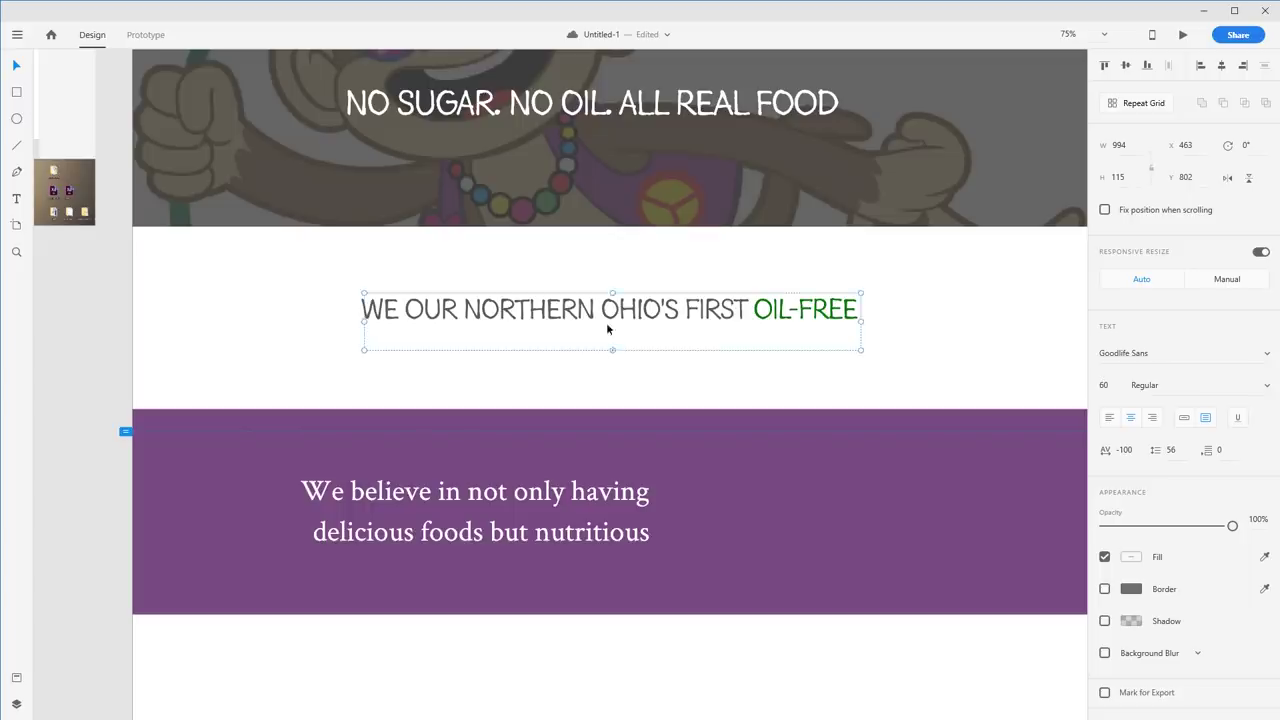
{"action": "left_click_drag", "start_coordinate": [614, 352], "coordinate": [614, 366]}
Step: Set the paragraph on the purple band to font size 48 with line spacing 60
{"action": "left_click", "coordinate": [620, 528]}
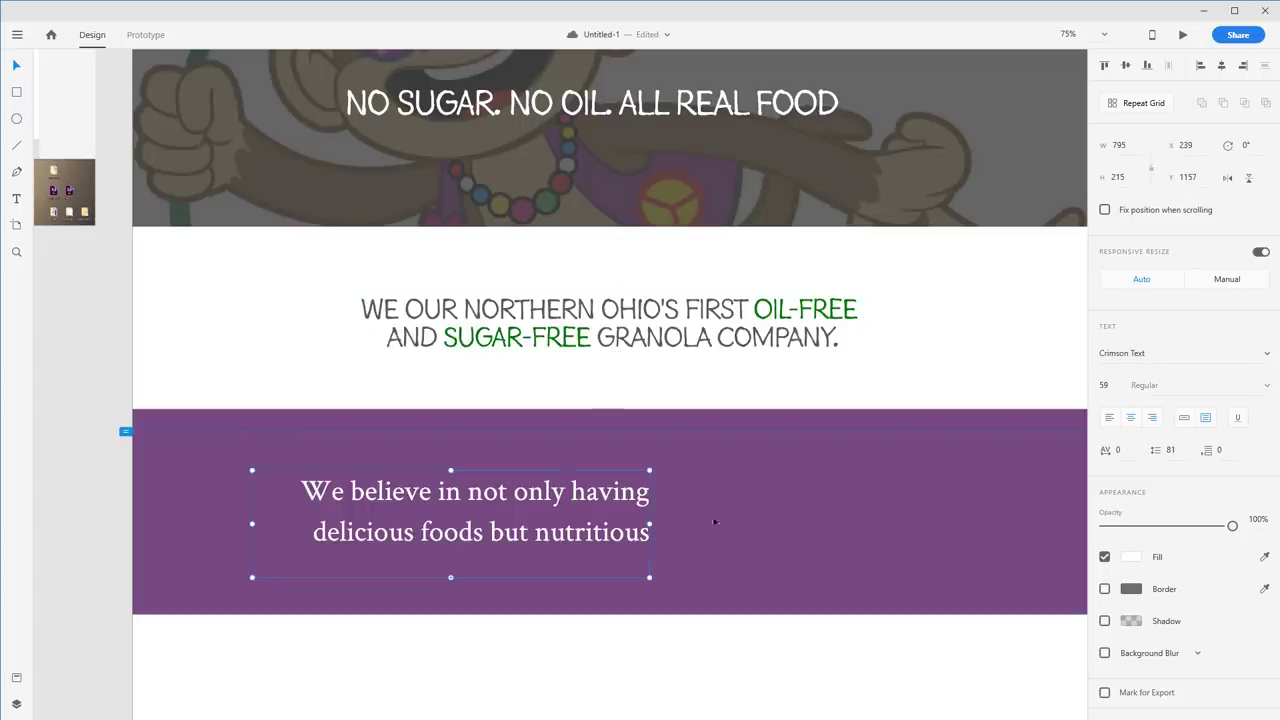
{"action": "left_click", "coordinate": [1105, 386]}
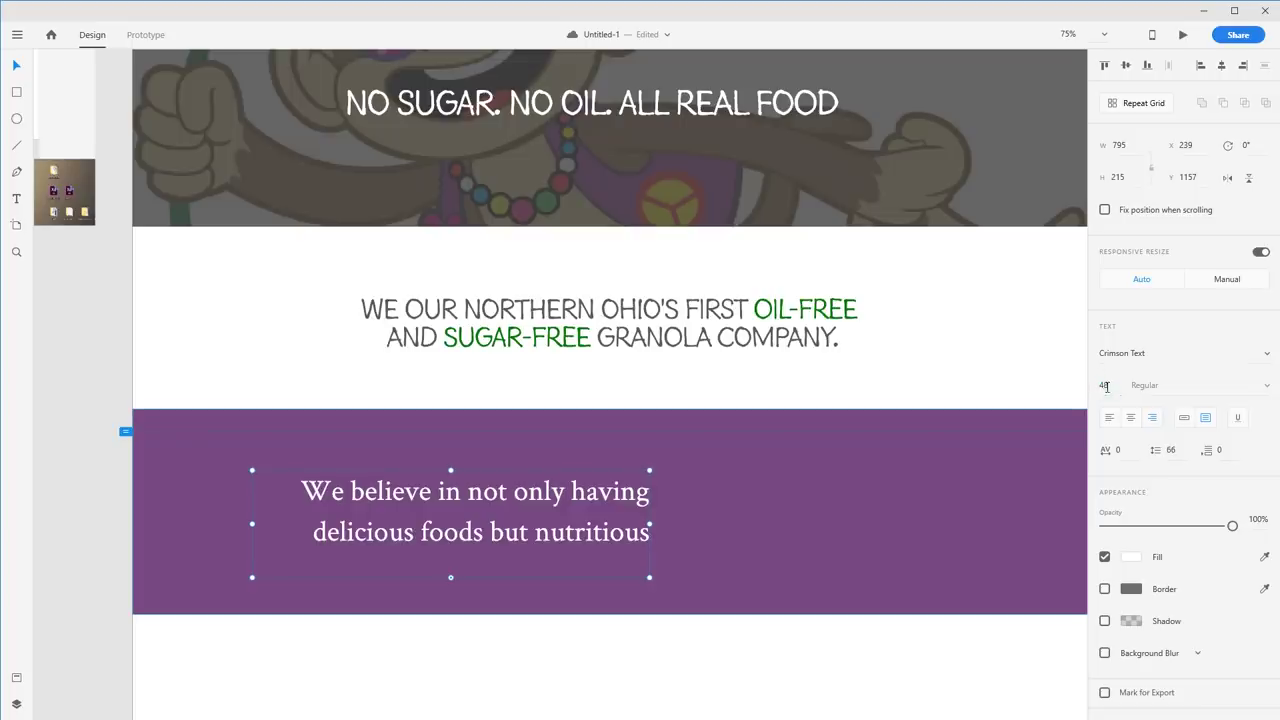
{"action": "key", "text": "Return"}
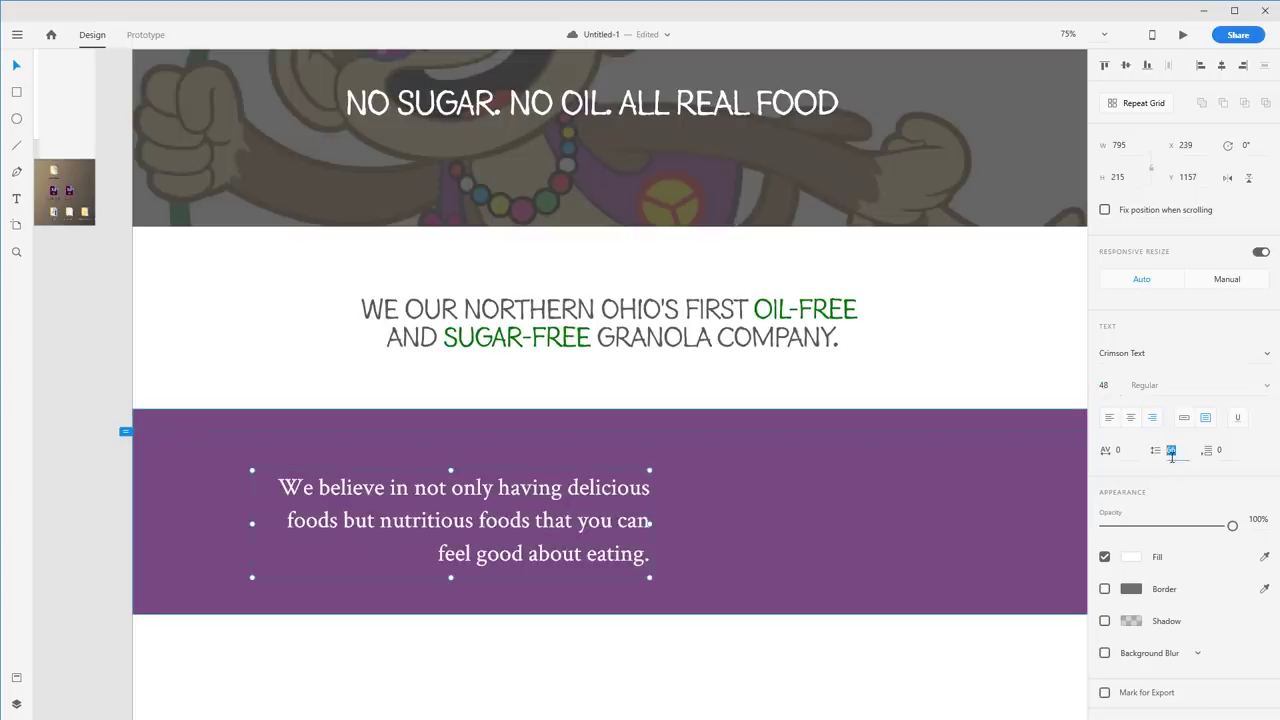
{"action": "type", "text": "60"}
{"action": "key", "text": "Return"}
Step: Move the paragraph on the purple band to about X 130, Y 1160 and reduce its font size to 40 after trying 36
{"action": "left_click_drag", "start_coordinate": [571, 537], "coordinate": [516, 539]}
{"action": "left_click_drag", "start_coordinate": [1116, 386], "coordinate": [1076, 381]}
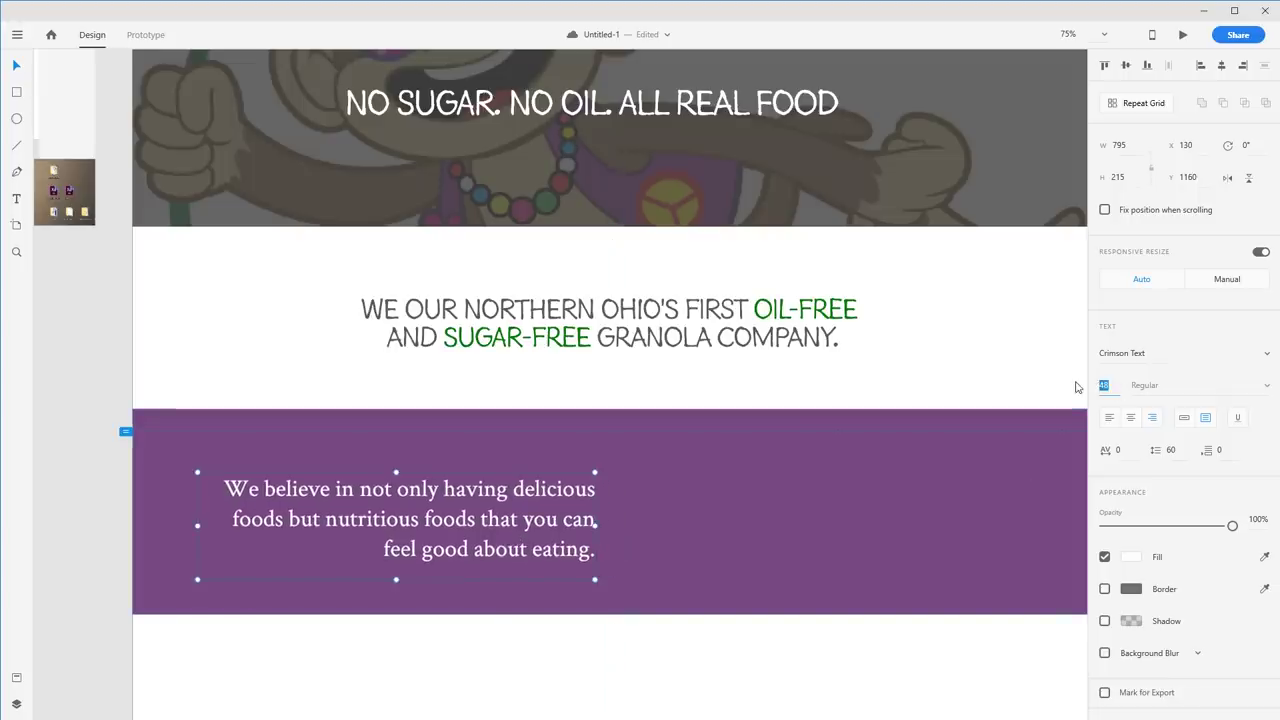
{"action": "type", "text": "36"}
{"action": "key", "text": "Return"}
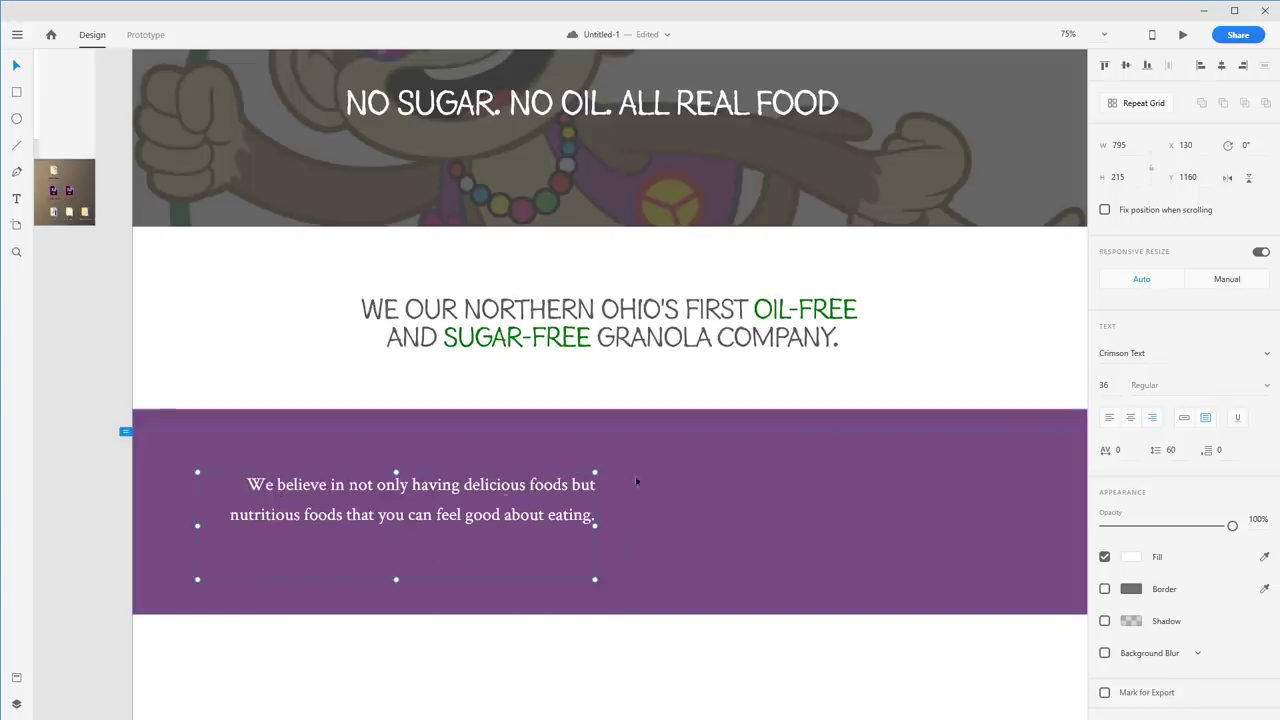
{"action": "left_click_drag", "start_coordinate": [1117, 385], "coordinate": [1078, 388]}
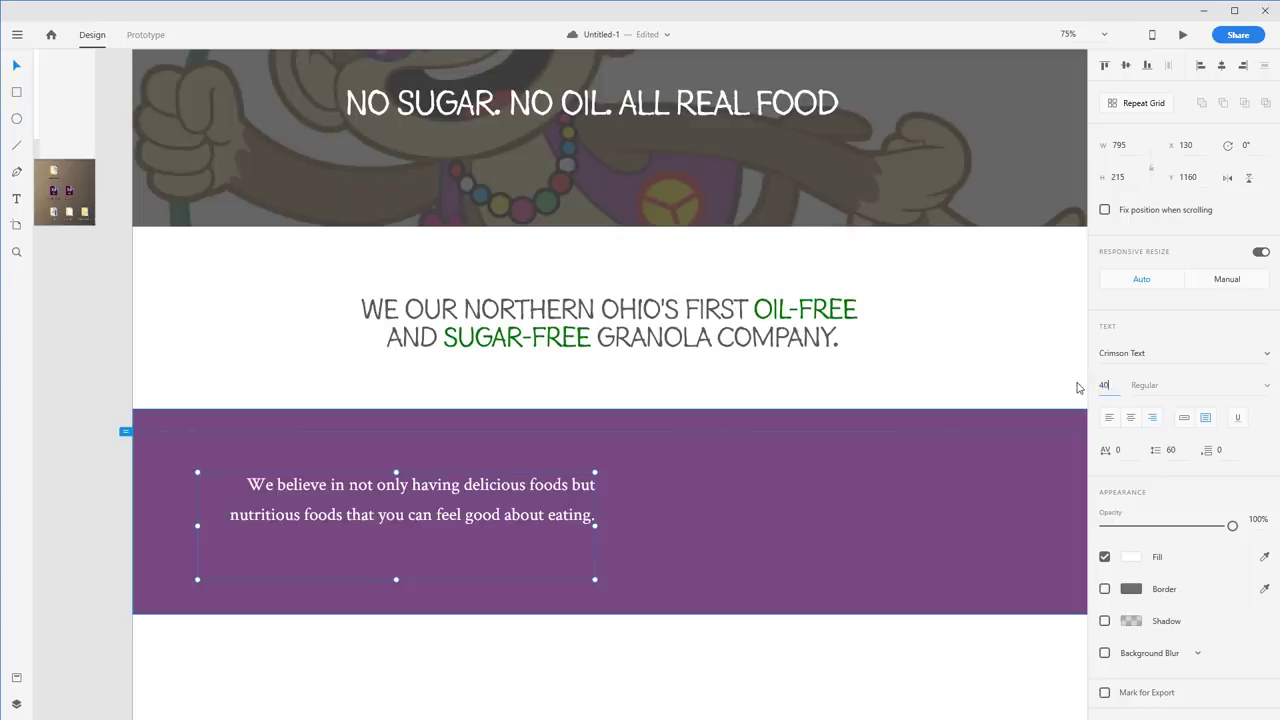
{"action": "key", "text": "Return"}
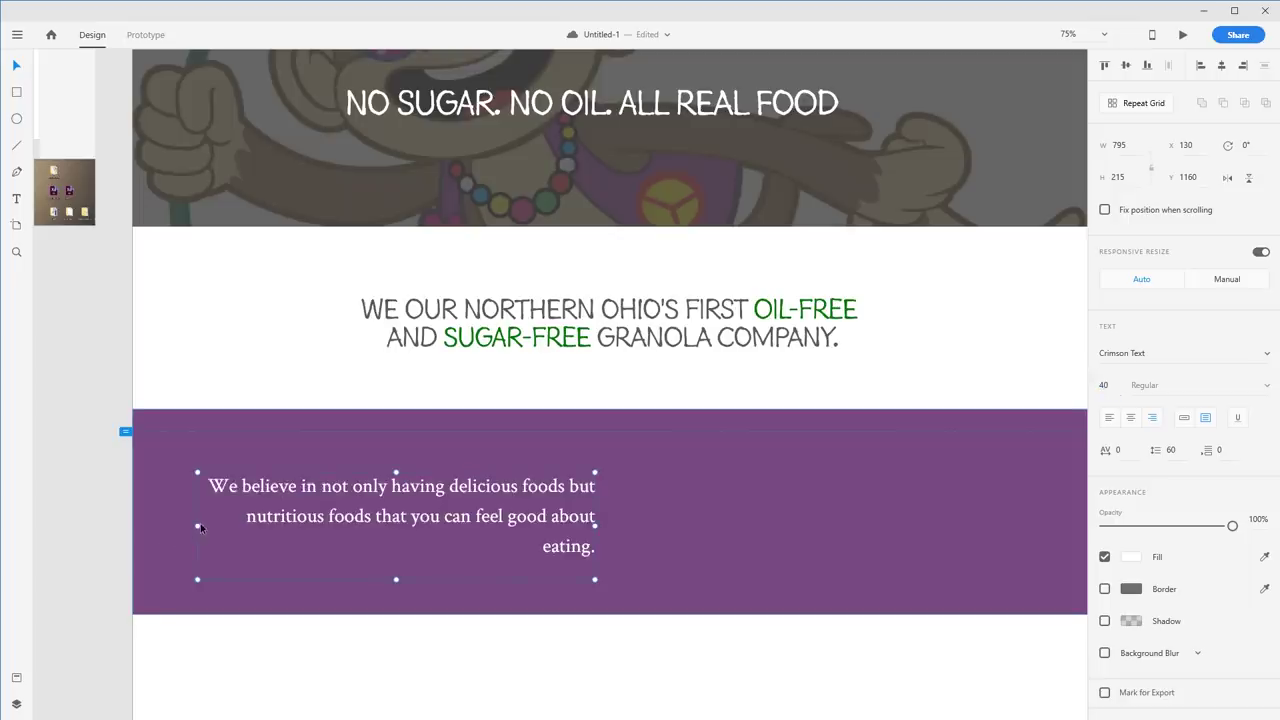
Step: Narrow the paragraph's text frame from its left edge to about 713 wide and set the line spacing to 50
{"action": "left_click_drag", "start_coordinate": [198, 525], "coordinate": [239, 525]}
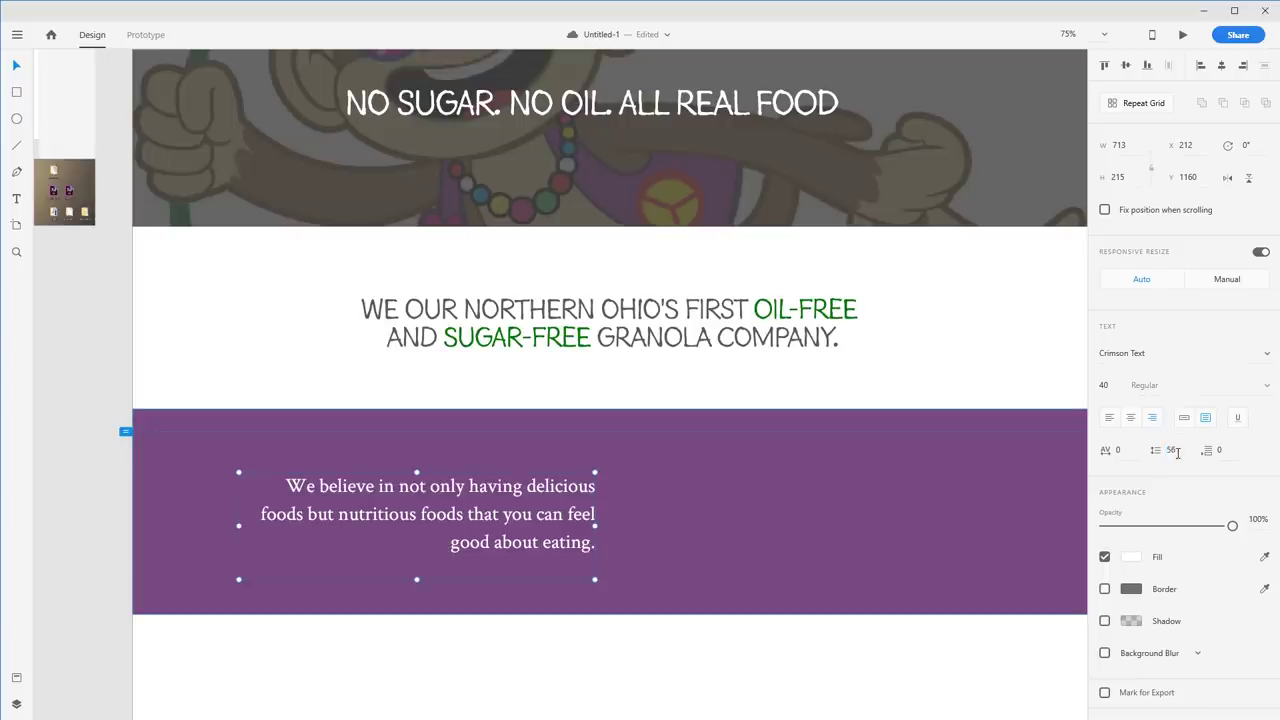
{"action": "left_click", "coordinate": [1177, 453]}
{"action": "key", "text": "Return"}
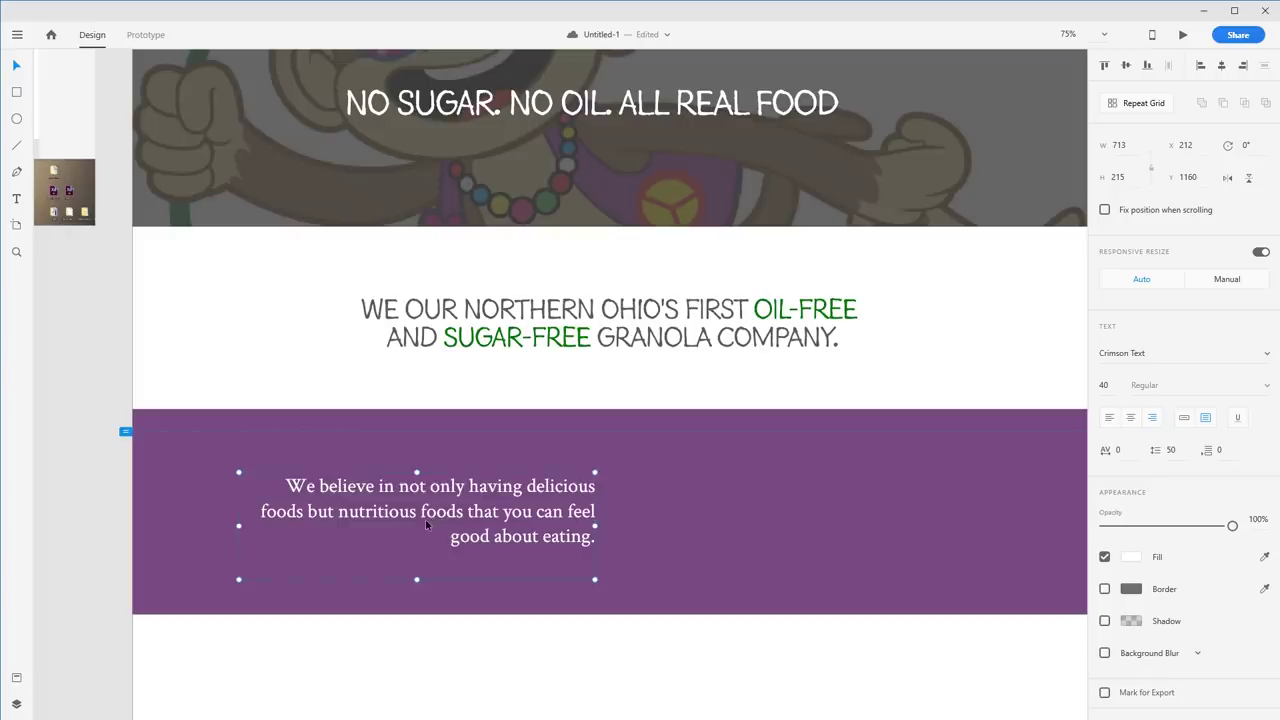
Step: Move the welcome paragraph slightly up and left within the purple band, to about X 206, Y 1145
{"action": "double_click", "coordinate": [427, 523]}
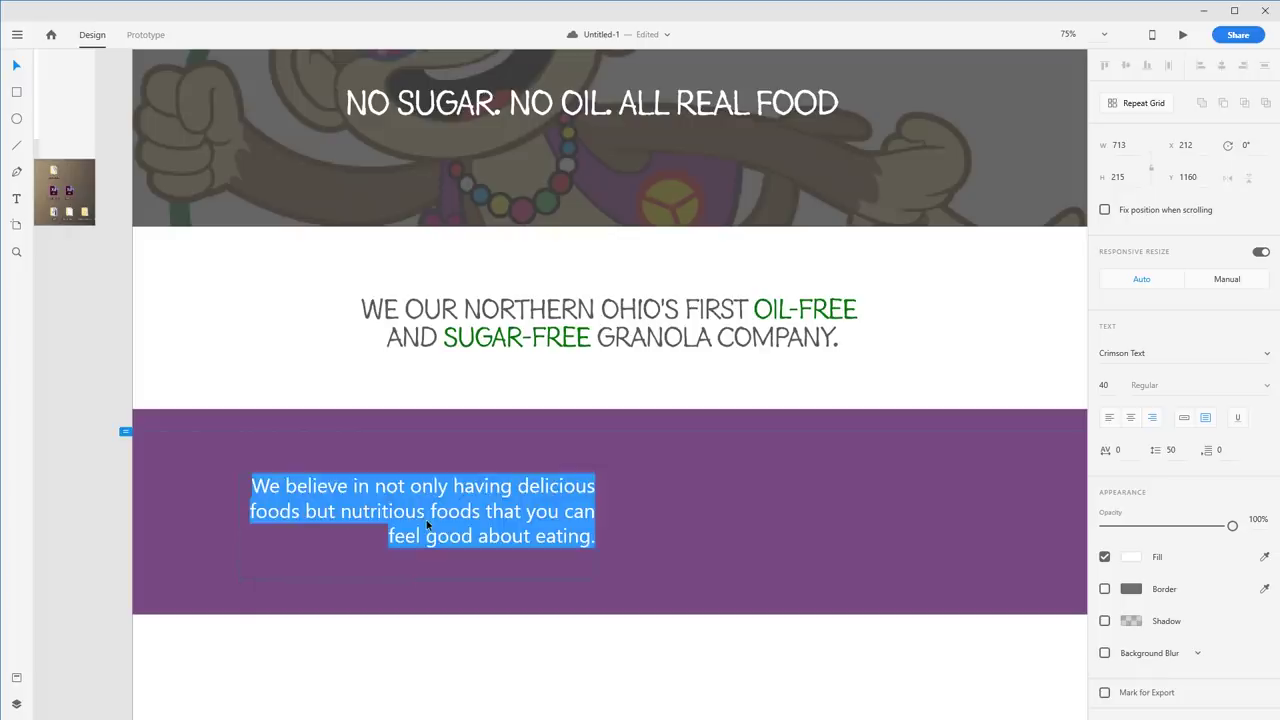
{"action": "left_click", "coordinate": [432, 517]}
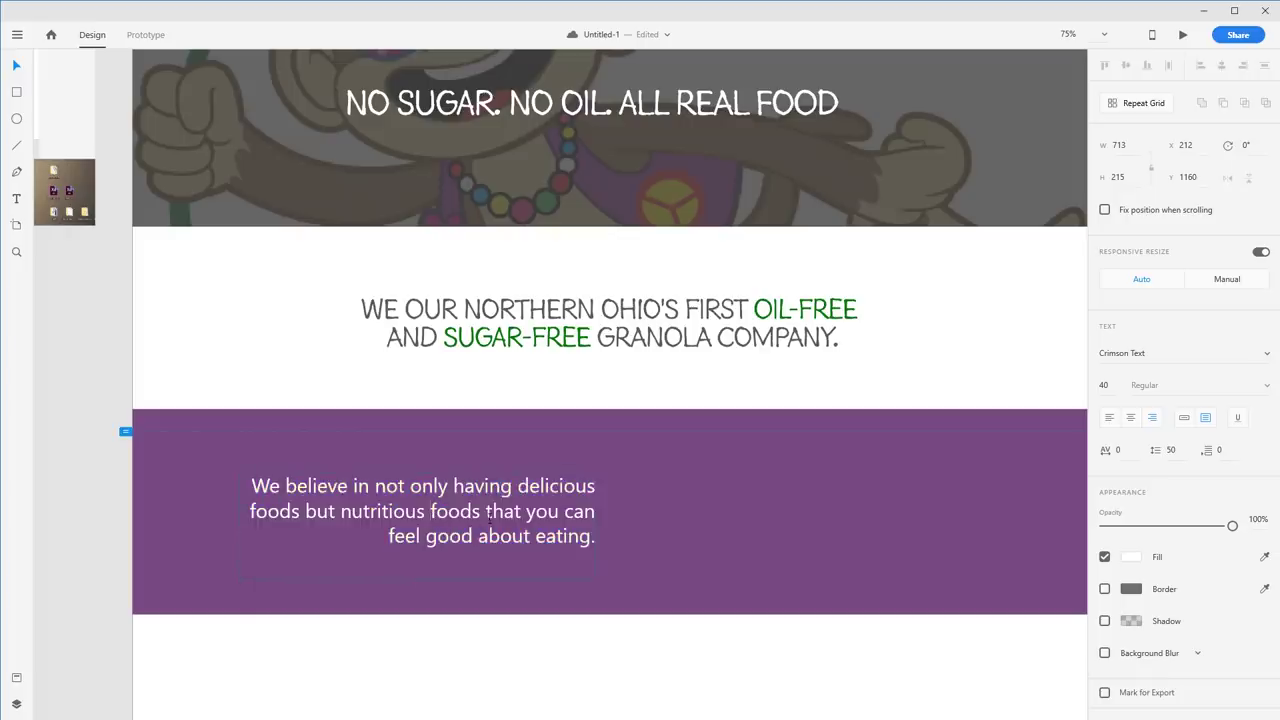
{"action": "key", "text": "Escape"}
{"action": "left_click_drag", "start_coordinate": [513, 517], "coordinate": [414, 470]}
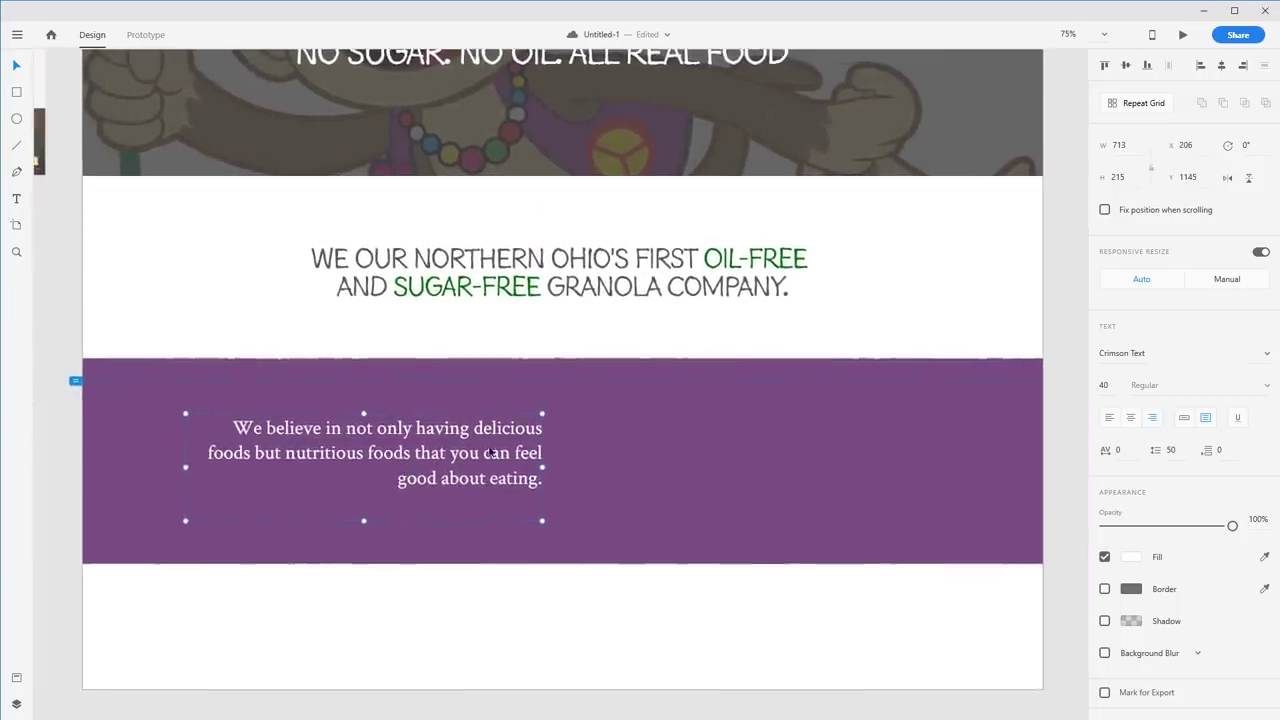
Step: Duplicate the welcome paragraph into the right half of the purple band, at about X 903, Y 1165, and left-align the copy
{"action": "left_click_drag", "start_coordinate": [489, 453], "coordinate": [818, 474]}
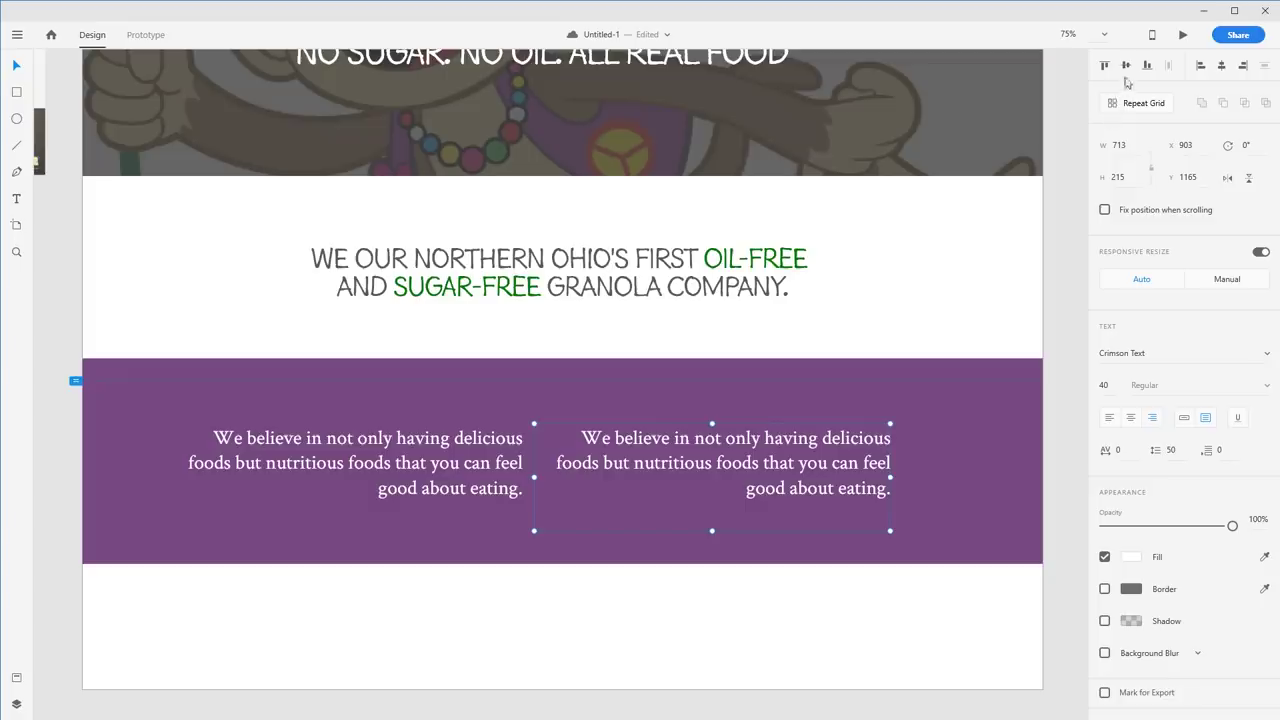
{"action": "left_click", "coordinate": [1111, 418]}
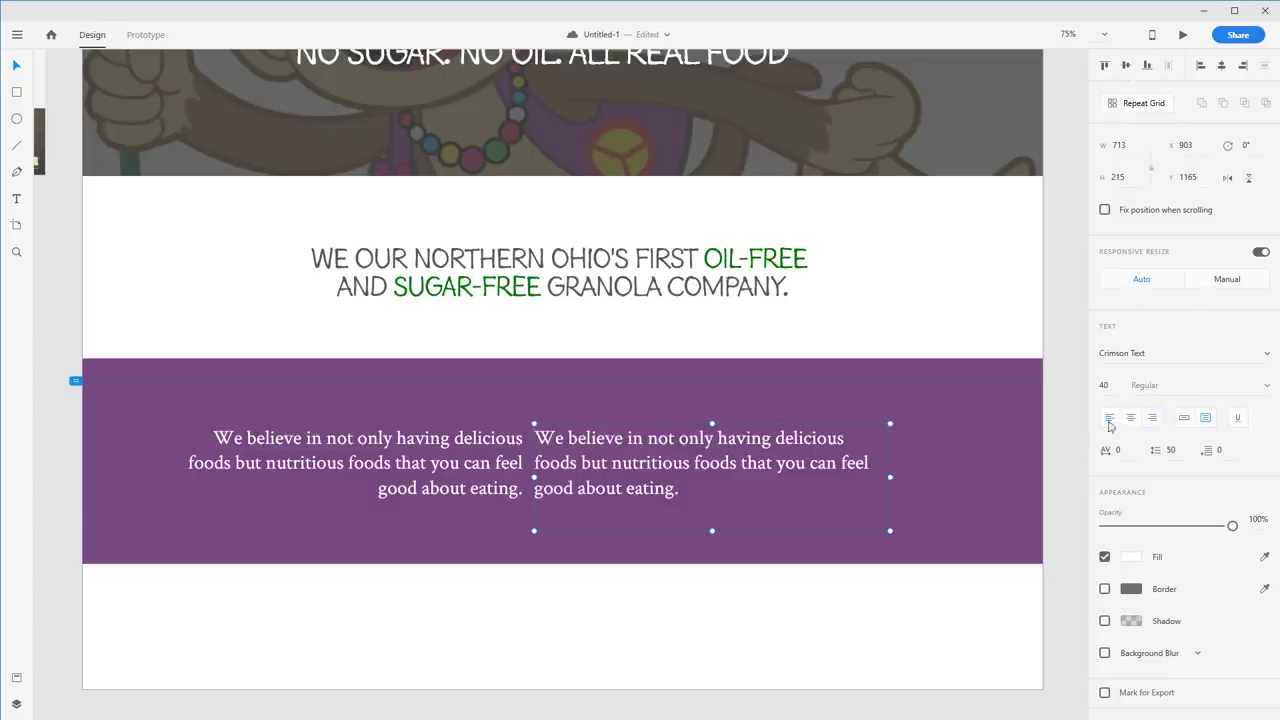
Step: Move the copied paragraph to X 960 and replace its text with the granola ingredients paragraph from the existing web page's Welcome section
{"action": "left_click_drag", "start_coordinate": [647, 483], "coordinate": [676, 482]}
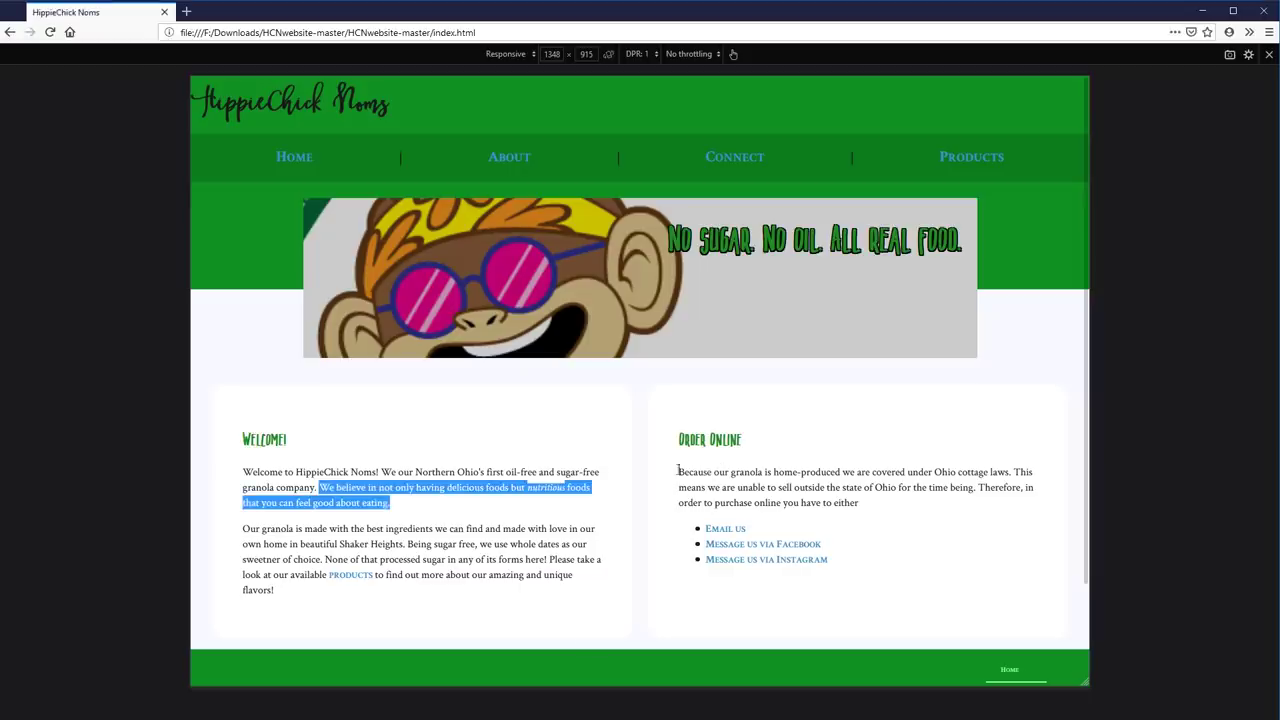
{"action": "left_click_drag", "start_coordinate": [245, 527], "coordinate": [277, 600]}
{"action": "key", "text": "alt+Tab"}
{"action": "double_click", "coordinate": [740, 441]}
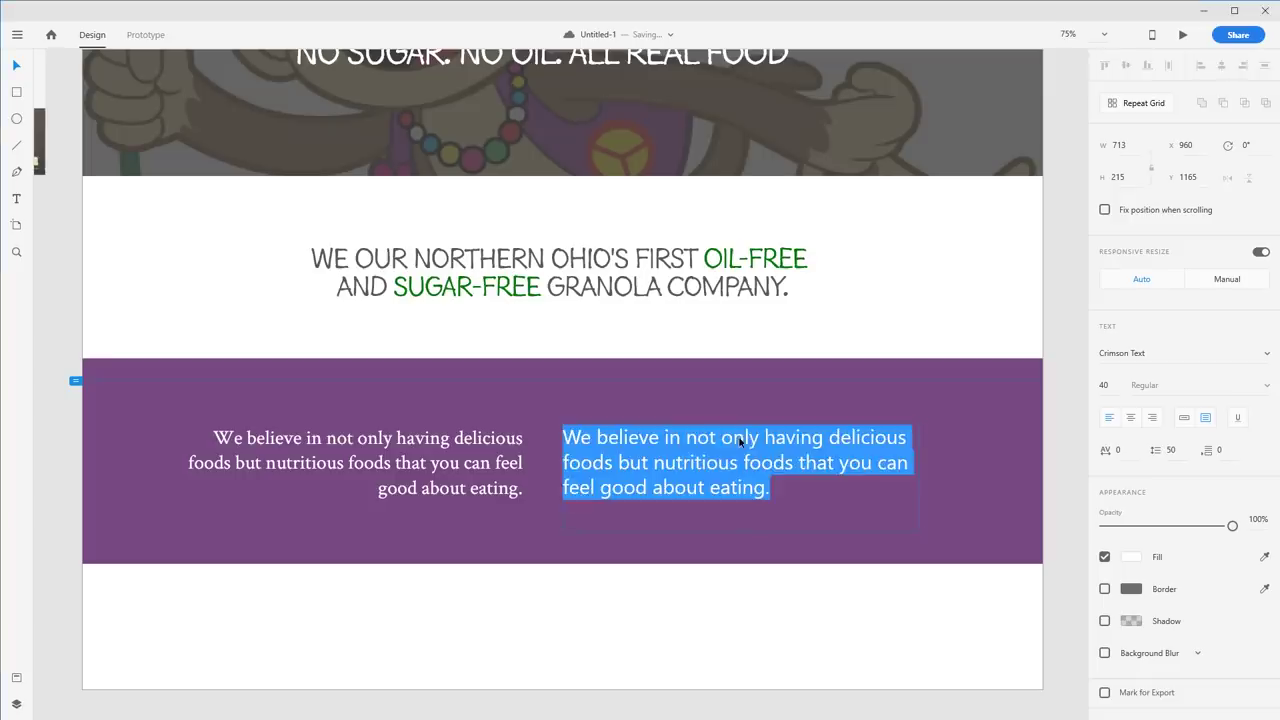
{"action": "type", "text": "Our granola is made with the best ingredients we can find and made with love in our own home in beautiful Shaker Heights. Being sugar free, we use whole dates as our sweetner of choice. None of that processed sugar in any of its forms here! Please take a look at our available products to find out more about our amazing and unique flavors!"}
{"action": "key", "text": "ctrl+a"}
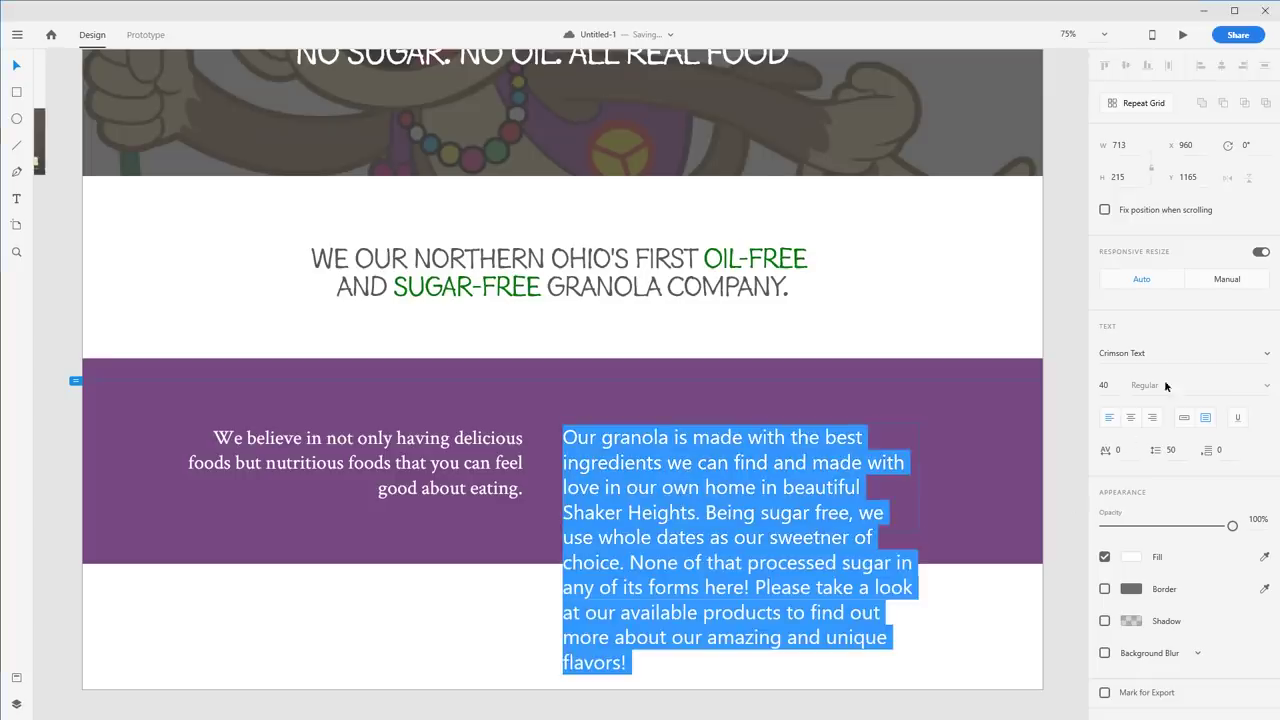
Step: Set the granola ingredients paragraph's font size to 18
{"action": "left_click", "coordinate": [1113, 383]}
{"action": "type", "text": "18"}
{"action": "key", "text": "Return"}
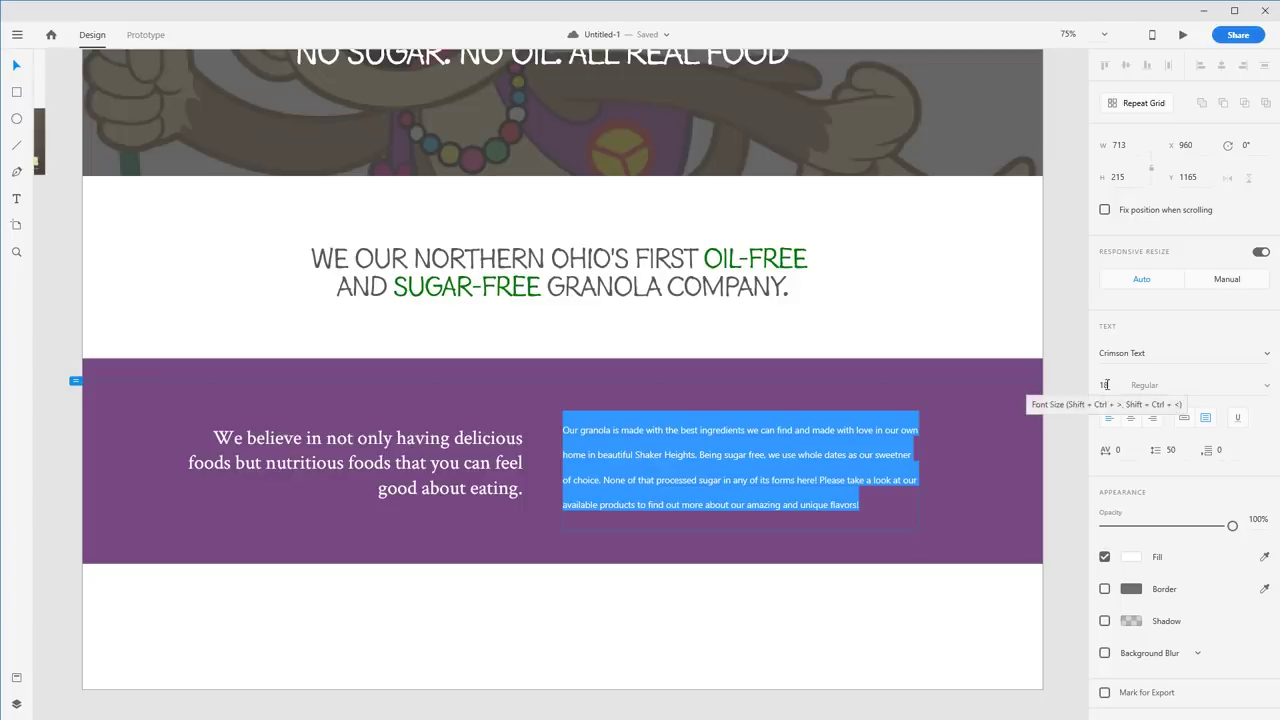
{"action": "key", "text": "Escape"}
{"action": "key", "text": "ctrl+="}
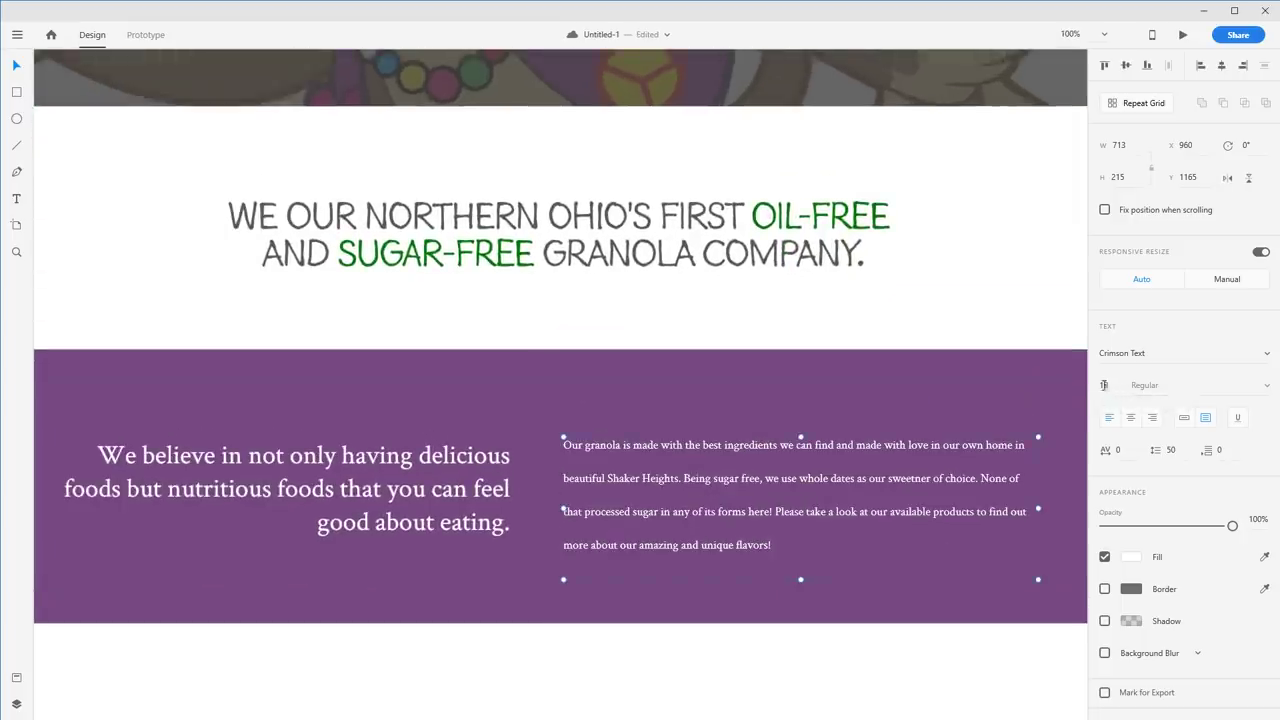
Step: Set the granola ingredients paragraph's line spacing to 30 after trying 25
{"action": "left_click", "coordinate": [1172, 450]}
{"action": "type", "text": "25"}
{"action": "key", "text": "Return"}
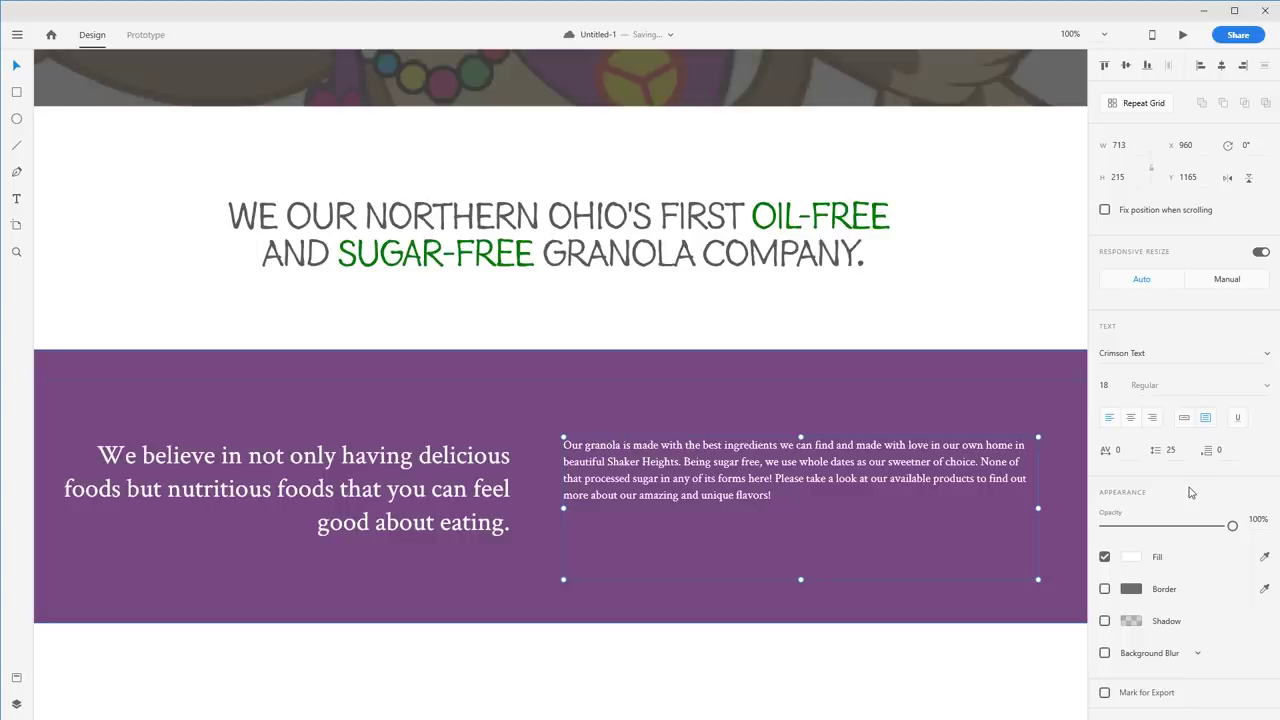
{"action": "left_click", "coordinate": [1172, 451]}
{"action": "type", "text": "30"}
{"action": "key", "text": "Return"}
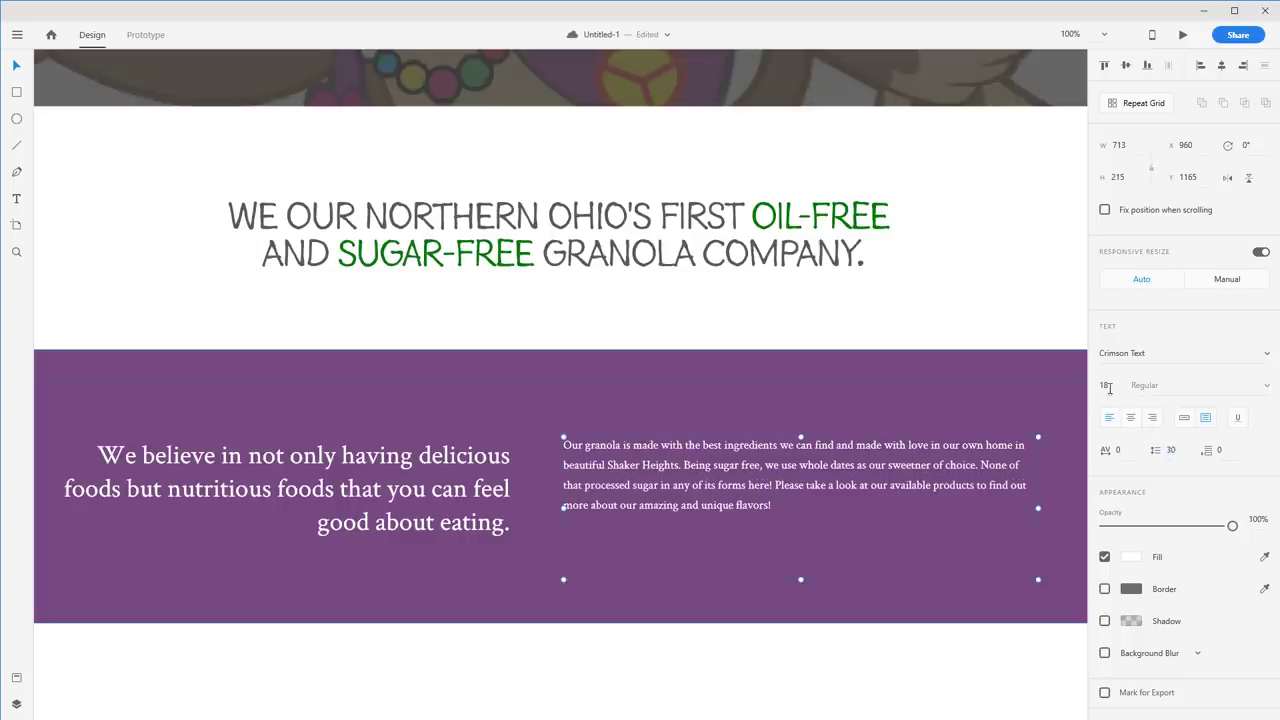
Step: Increase the granola ingredients paragraph's font size to 21 and resize its text frame to about 603 wide by 219 high
{"action": "left_click", "coordinate": [1108, 386]}
{"action": "type", "text": "21"}
{"action": "key", "text": "Return"}
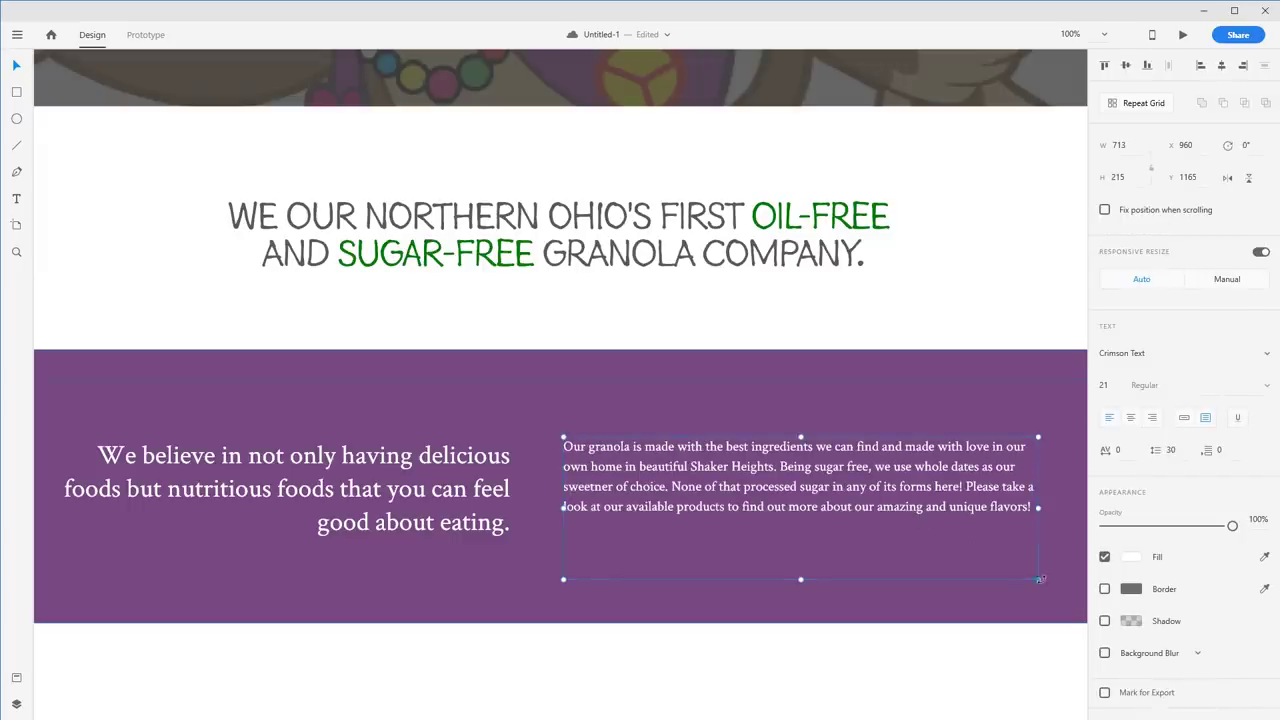
{"action": "left_click_drag", "start_coordinate": [1039, 579], "coordinate": [965, 582]}
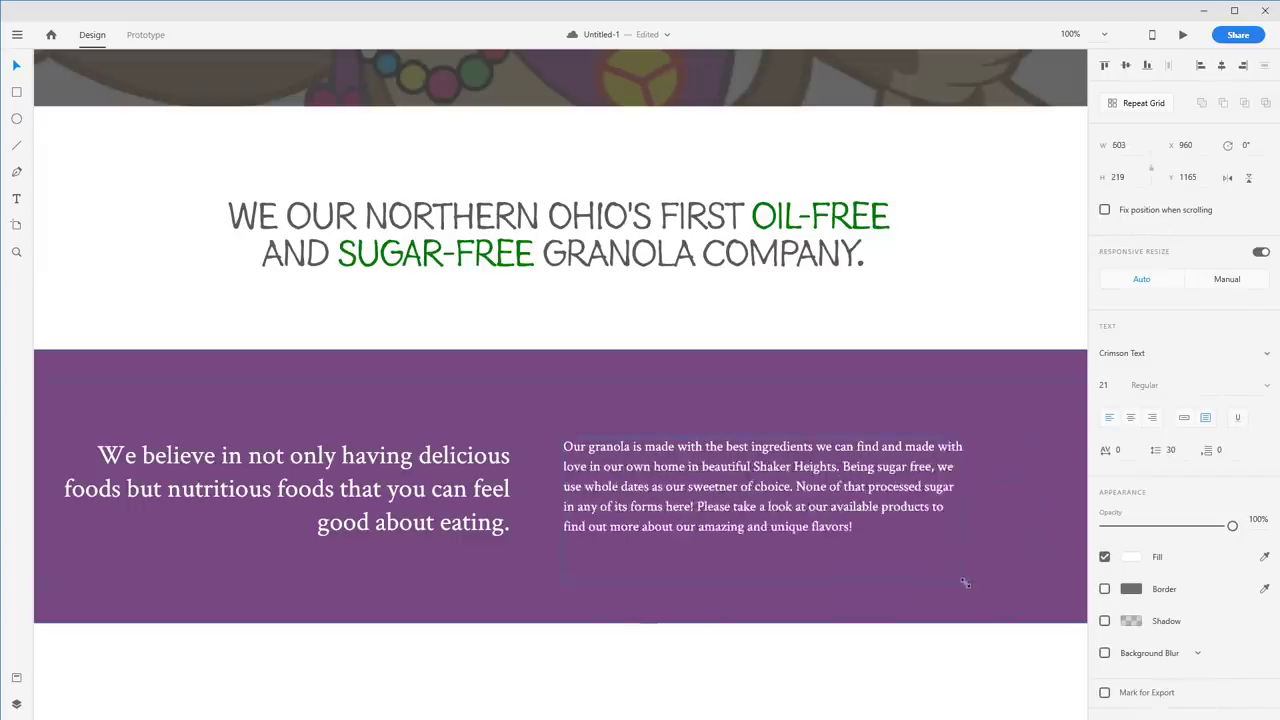
Step: Split the granola text into two paragraphs after "Shaker Heights." and set its paragraph spacing to 21
{"action": "left_click", "coordinate": [478, 465]}
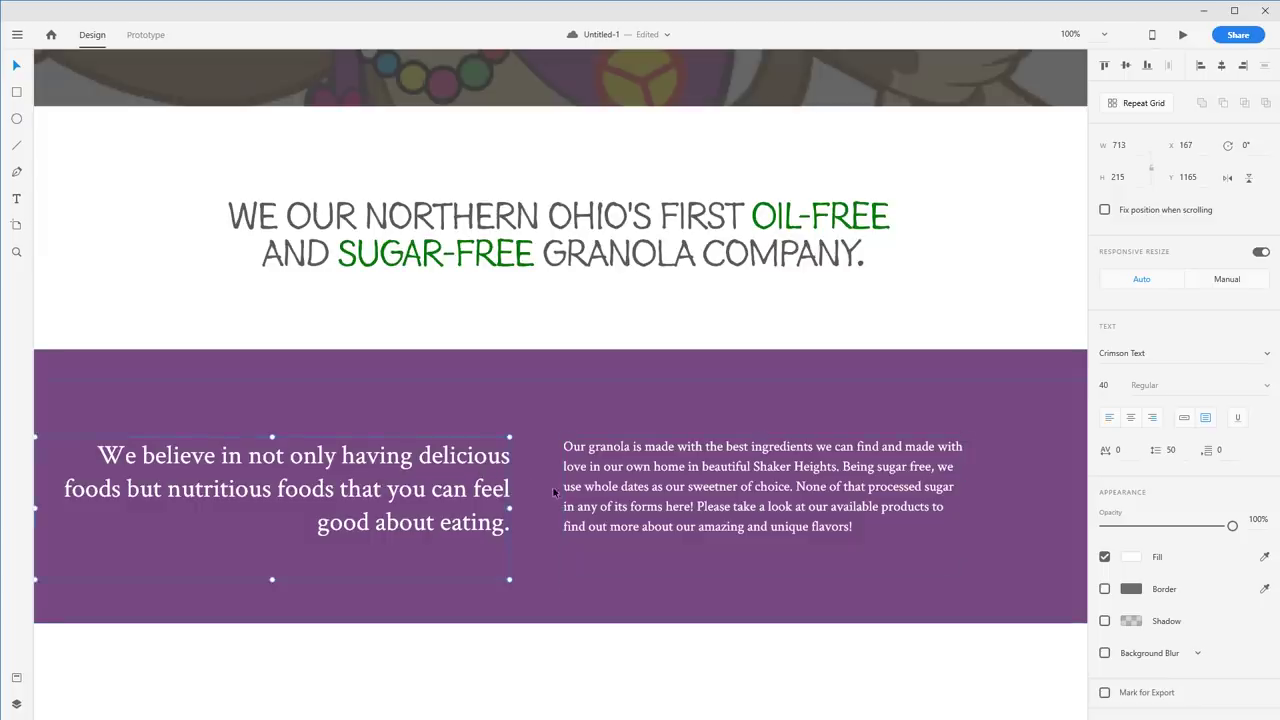
{"action": "double_click", "coordinate": [805, 476]}
{"action": "left_click", "coordinate": [804, 476]}
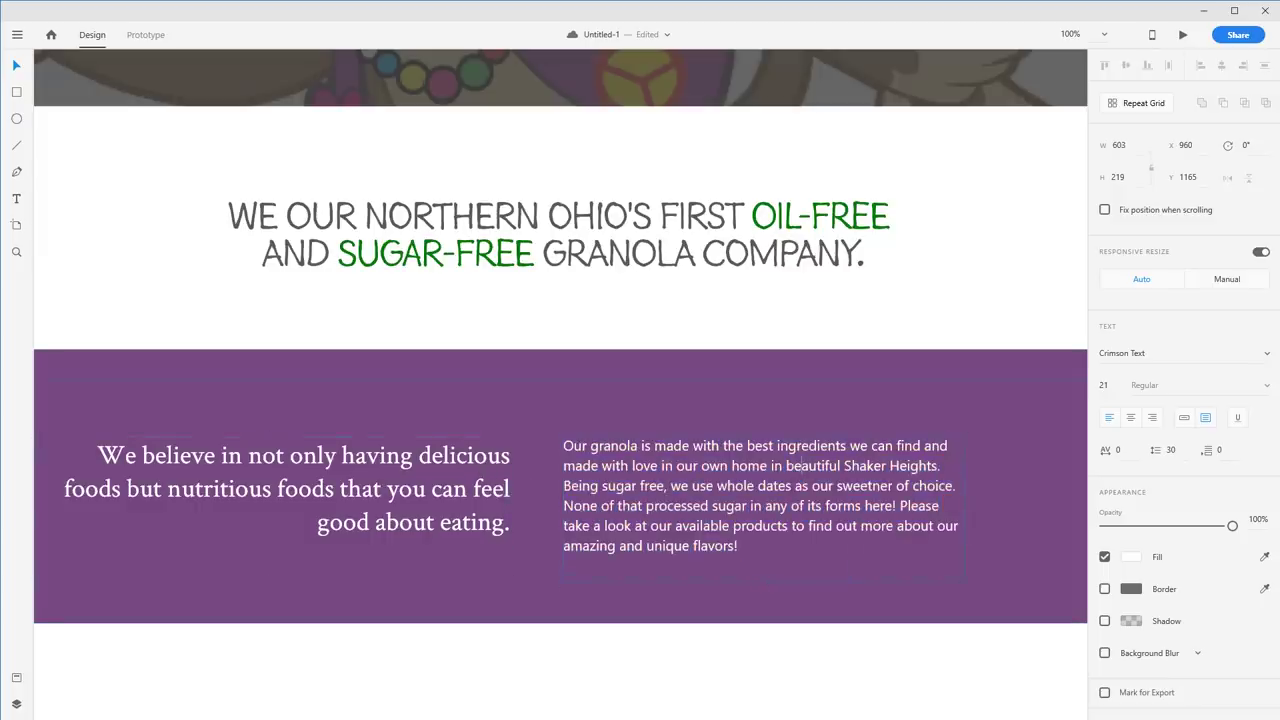
{"action": "key", "text": "BackSpace"}
{"action": "key", "text": "Return"}
{"action": "key", "text": "Return"}
{"action": "key", "text": "BackSpace"}
{"action": "left_click", "coordinate": [1225, 450]}
{"action": "key", "text": "Return"}
{"action": "key", "text": "Escape"}
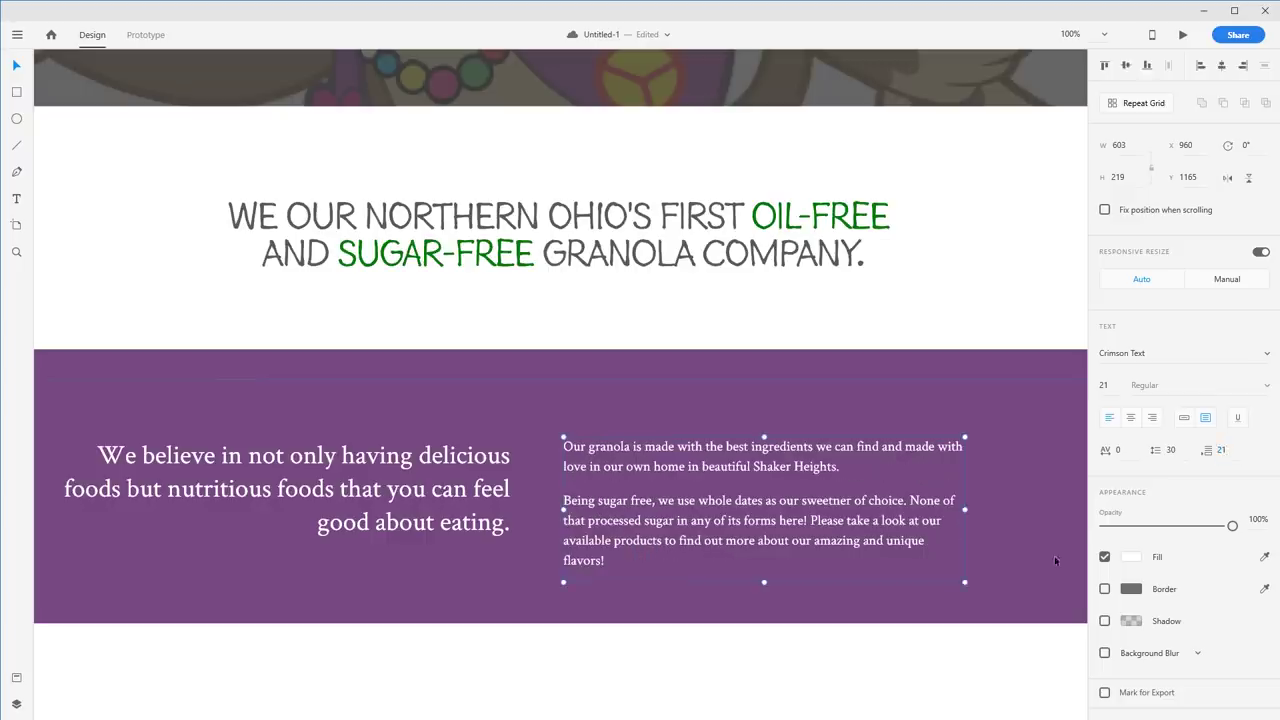
Step: Nudge the granola text up to Y 1157 and vertically centre both text blocks with the purple band
{"action": "left_click_drag", "start_coordinate": [644, 500], "coordinate": [650, 495]}
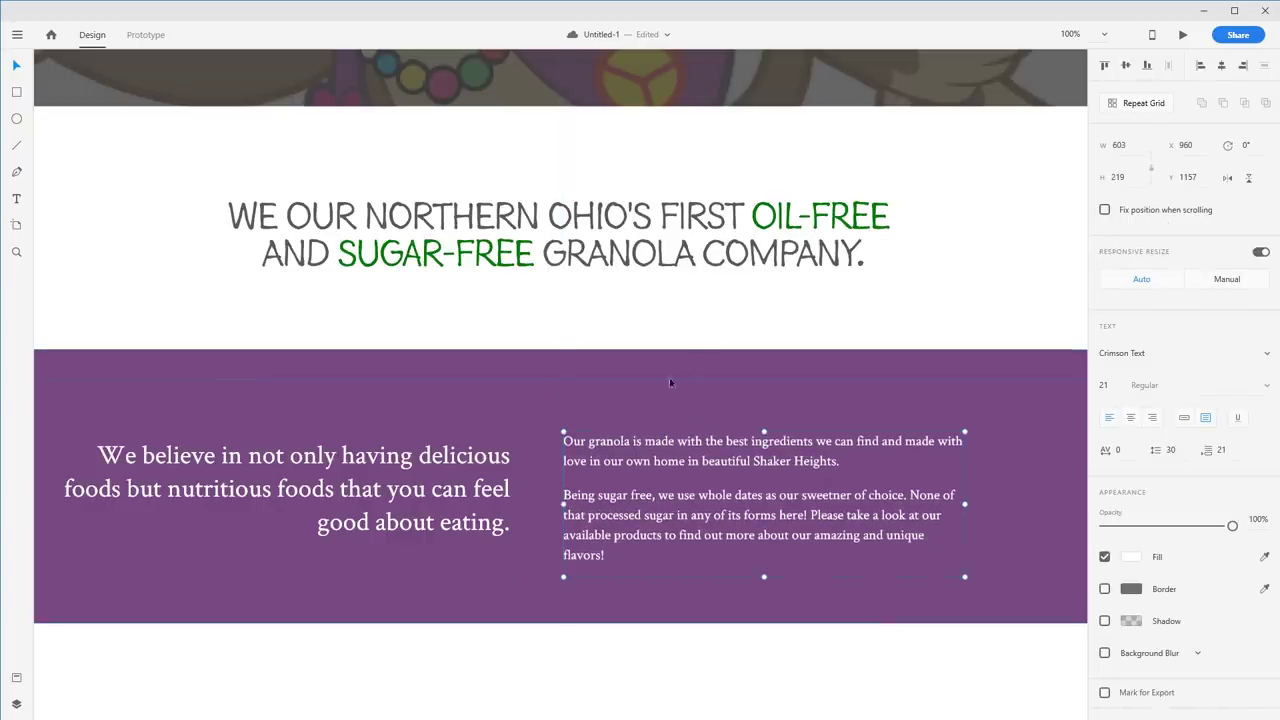
{"action": "left_click", "coordinate": [560, 408]}
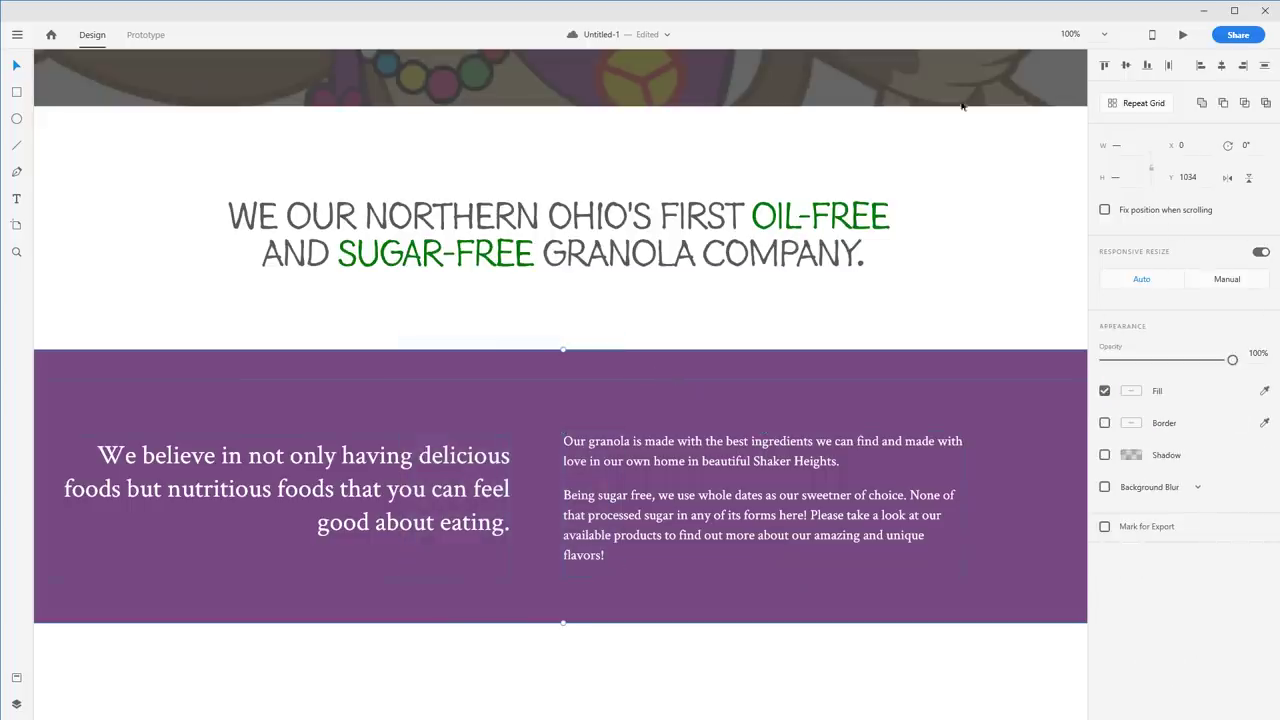
{"action": "left_click", "coordinate": [1126, 65]}
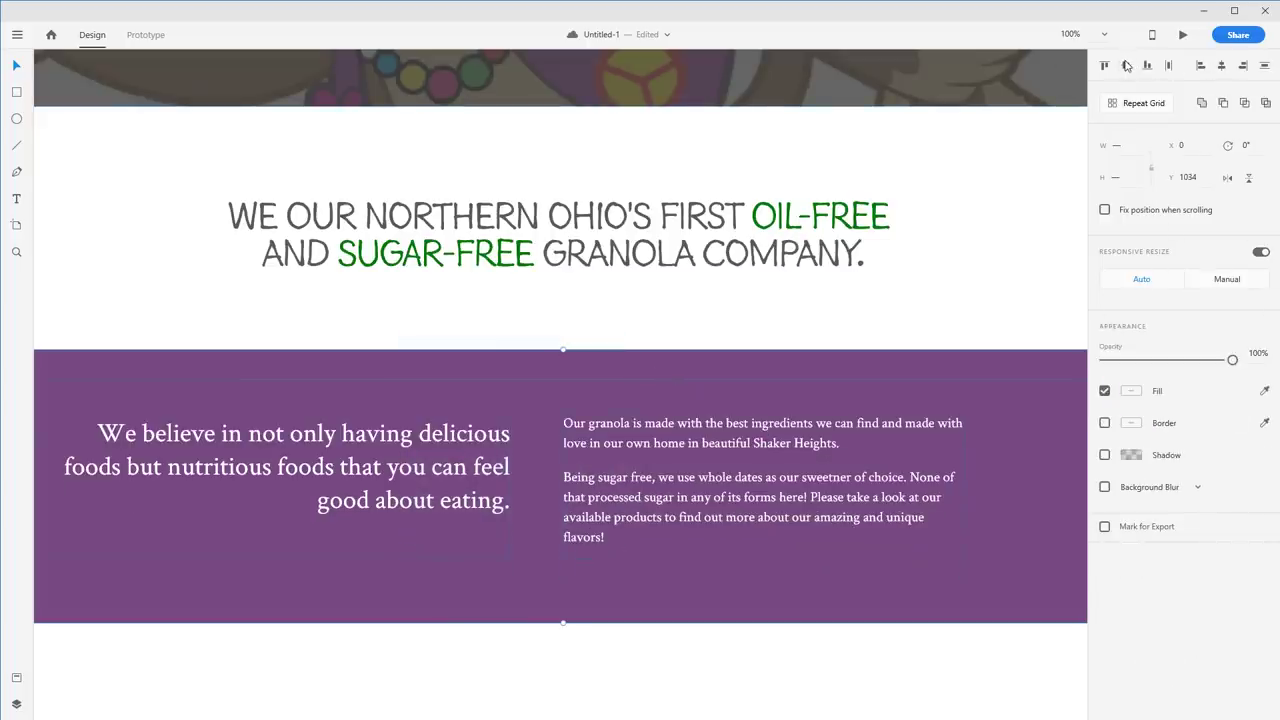
{"action": "left_click", "coordinate": [745, 333]}
{"action": "left_click_drag", "start_coordinate": [388, 523], "coordinate": [491, 461]}
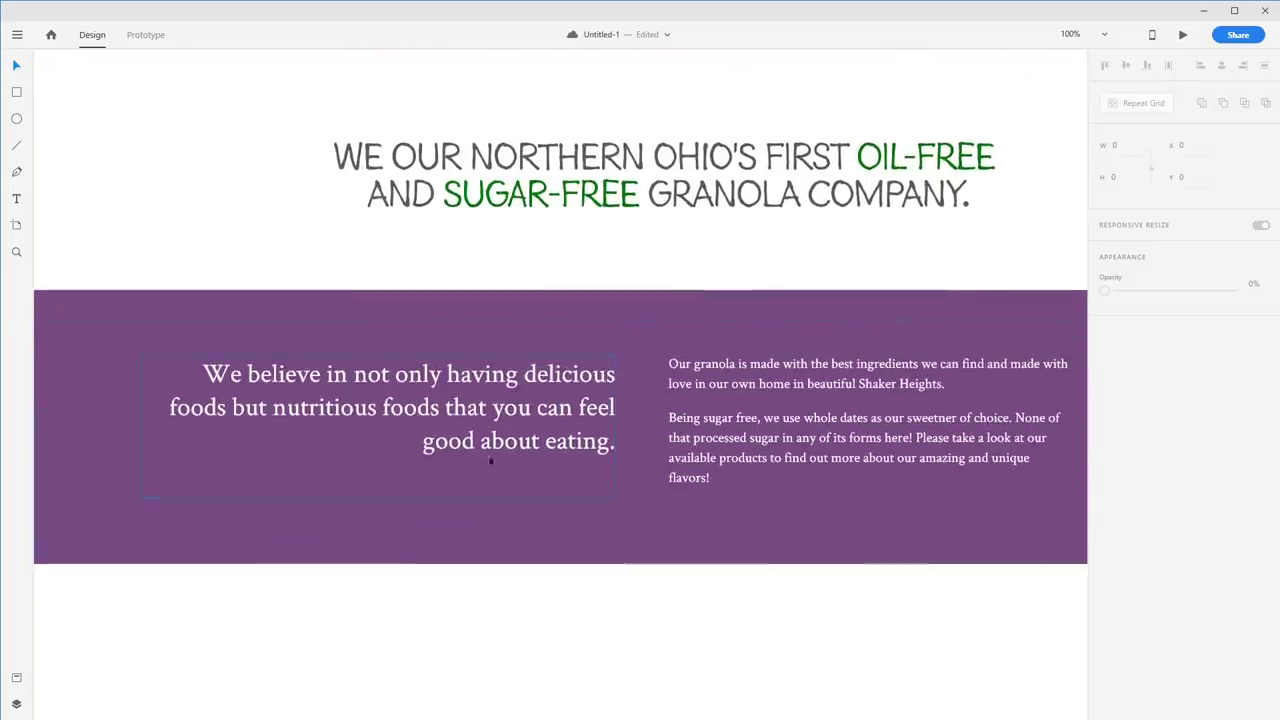
{"action": "double_click", "coordinate": [427, 402]}
{"action": "left_click", "coordinate": [258, 396]}
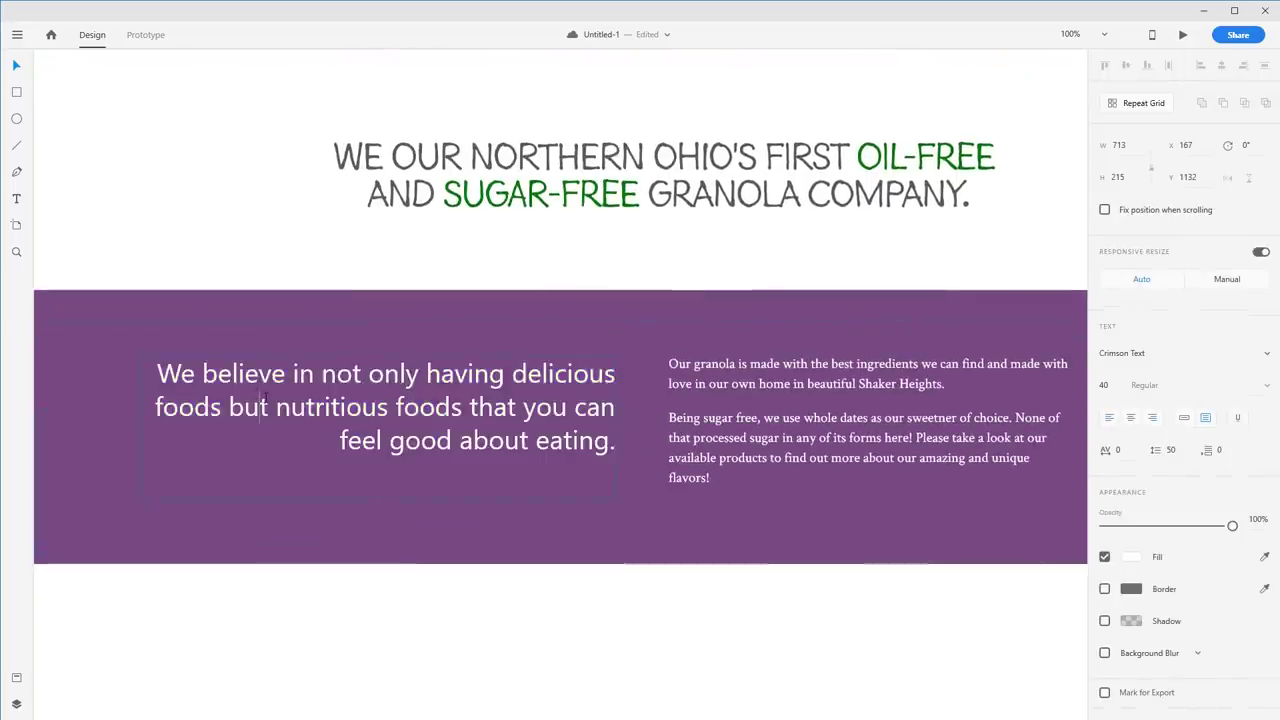
{"action": "left_click_drag", "start_coordinate": [277, 407], "coordinate": [531, 407]}
{"action": "key", "text": "Escape"}
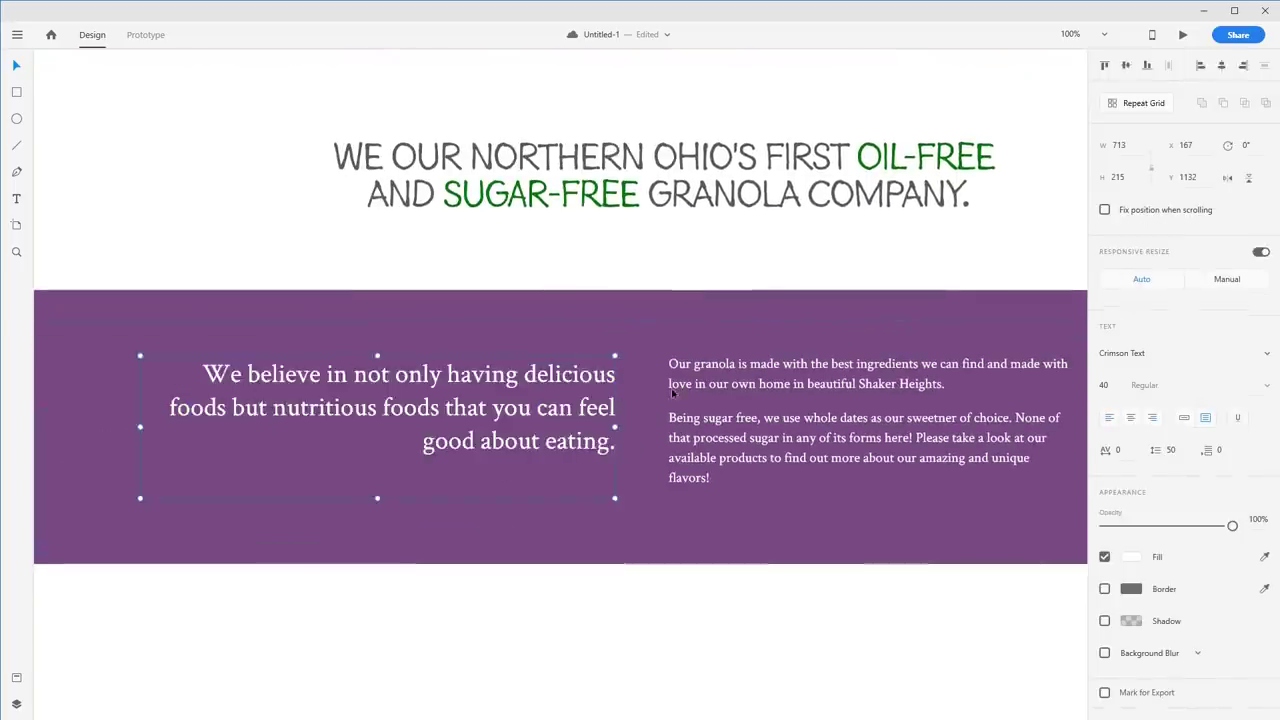
{"action": "left_click", "coordinate": [772, 410]}
{"action": "left_click_drag", "start_coordinate": [706, 632], "coordinate": [597, 598]}
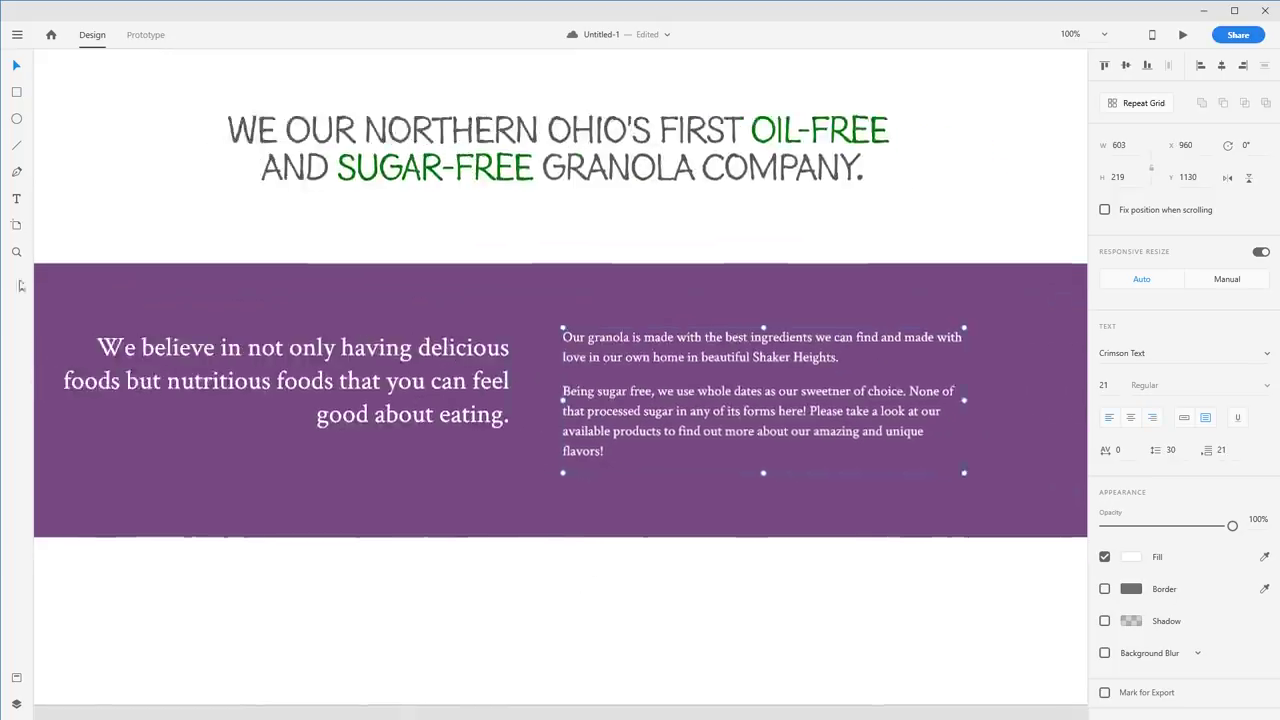
Step: Try to draw a vertical divider line about 218 high between the two text columns on the purple band
{"action": "left_click", "coordinate": [576, 258]}
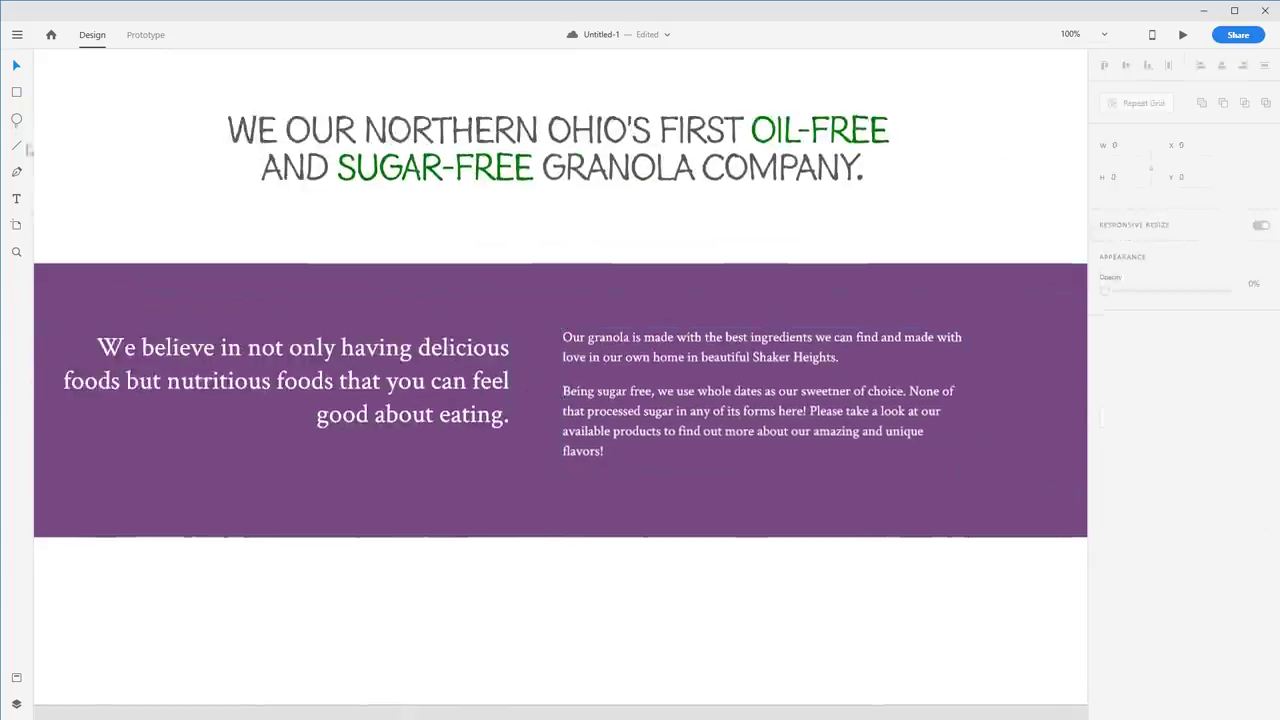
{"action": "left_click", "coordinate": [24, 147]}
{"action": "left_click_drag", "start_coordinate": [542, 320], "coordinate": [542, 465]}
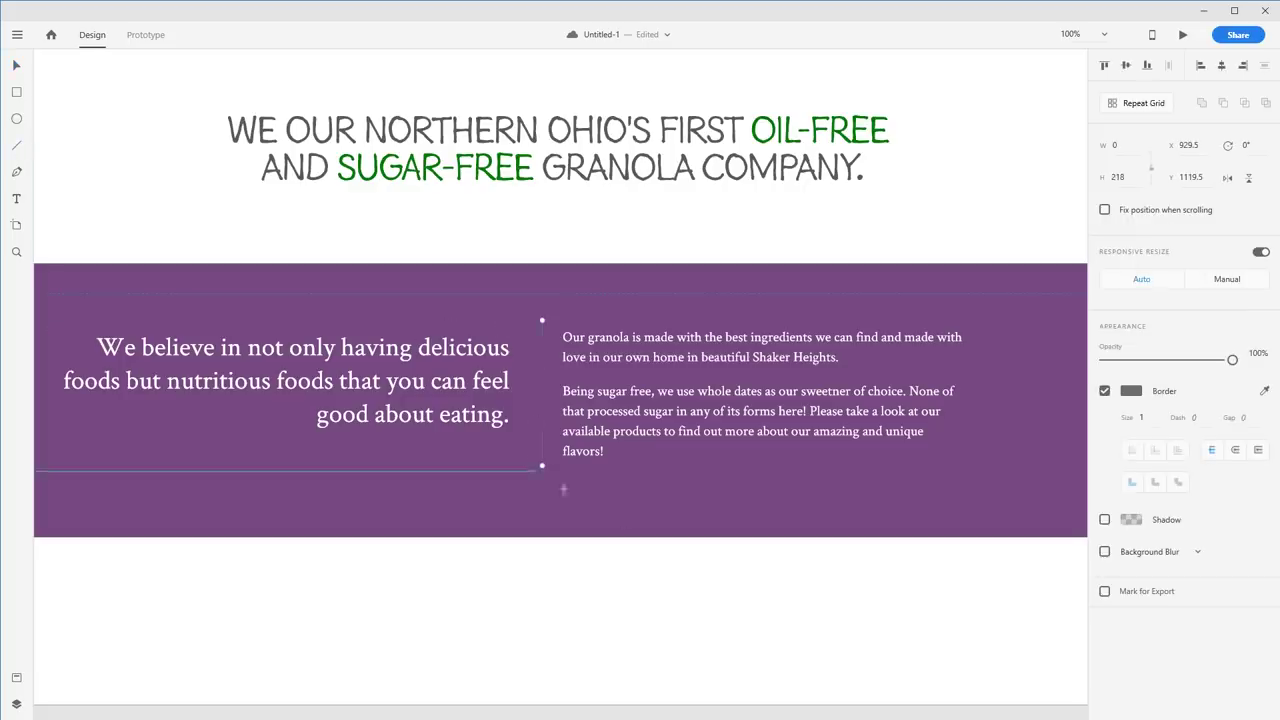
{"action": "key", "text": "Escape"}
{"action": "left_click_drag", "start_coordinate": [539, 595], "coordinate": [611, 610]}
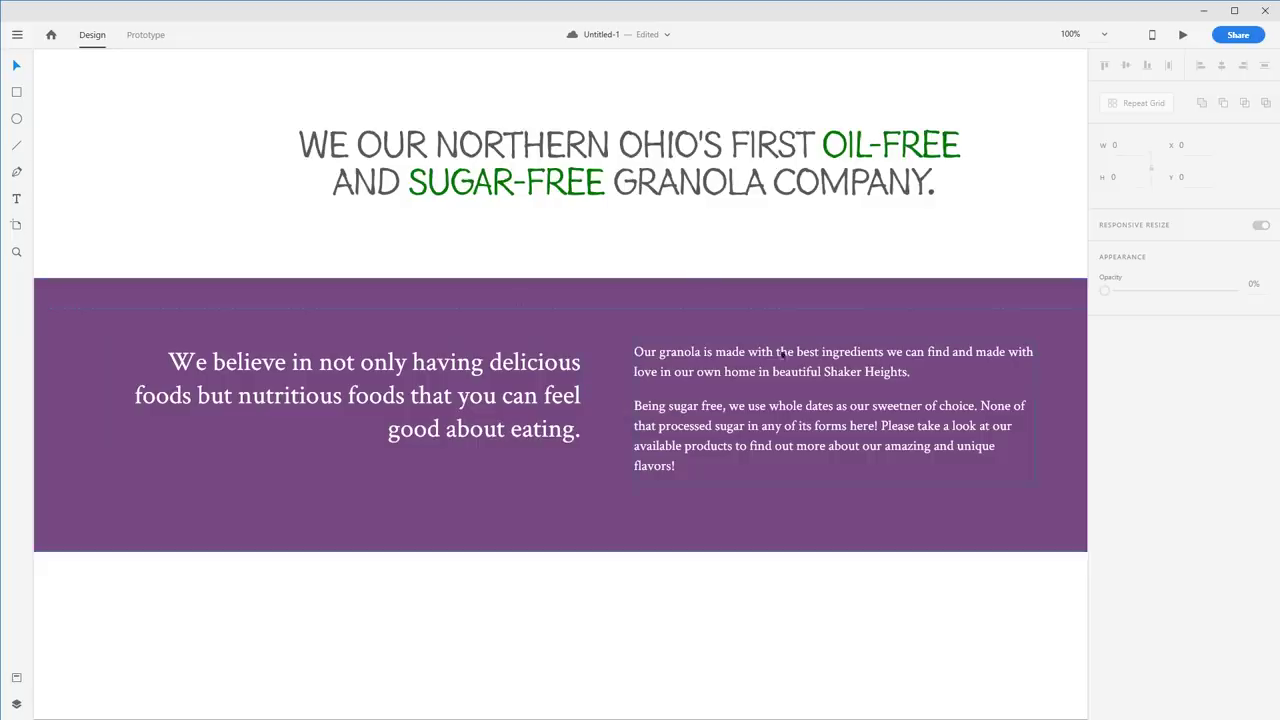
{"action": "left_click", "coordinate": [567, 435]}
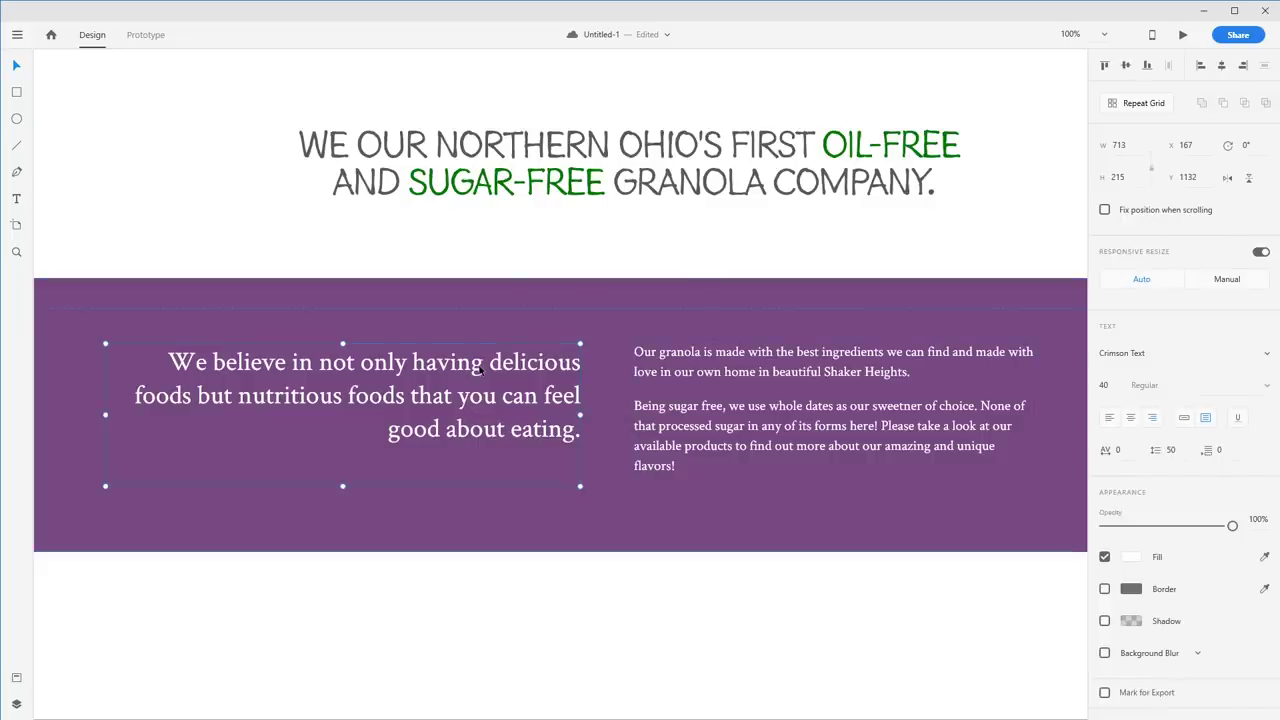
{"action": "double_click", "coordinate": [327, 377]}
{"action": "left_click", "coordinate": [122, 362]}
{"action": "left_click_drag", "start_coordinate": [122, 362], "coordinate": [440, 362]}
{"action": "left_click", "coordinate": [622, 514]}
{"action": "double_click", "coordinate": [366, 365]}
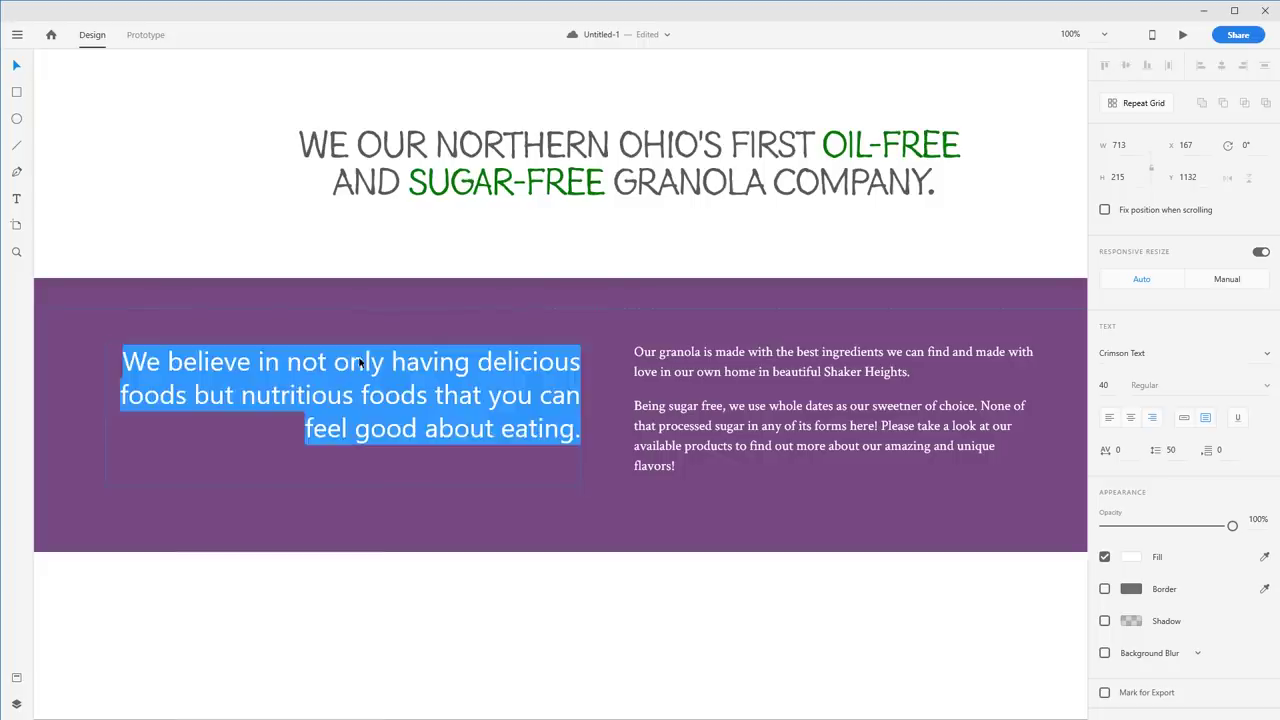
{"action": "left_click", "coordinate": [302, 363]}
{"action": "left_click", "coordinate": [570, 564]}
{"action": "double_click", "coordinate": [384, 377]}
{"action": "left_click", "coordinate": [224, 363]}
{"action": "left_click_drag", "start_coordinate": [122, 362], "coordinate": [580, 362]}
{"action": "left_click", "coordinate": [545, 428]}
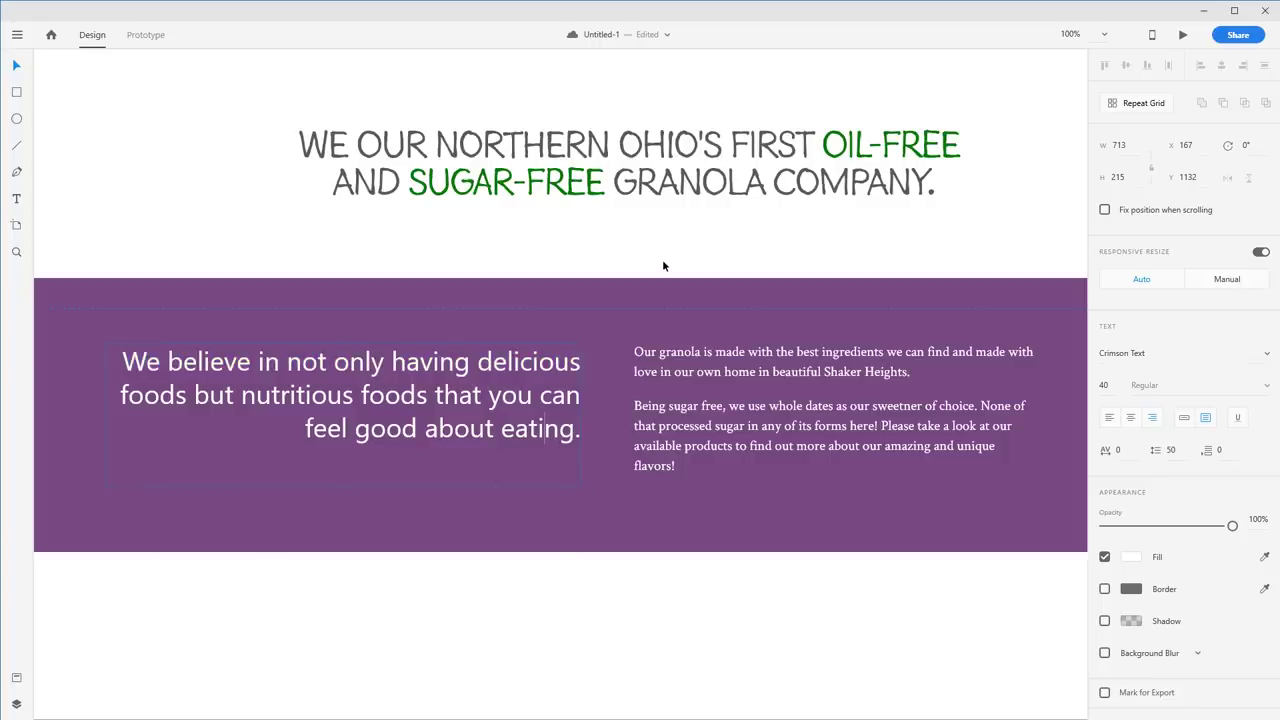
{"action": "key", "text": "Escape"}
Step: Duplicate the "We believe" paragraph over the intro sentence at about X 467, Y 724 and set the copy's fill colour to #C4C4C4
{"action": "scroll", "coordinate": [662, 259], "scroll_direction": "up", "scroll_amount": 4}
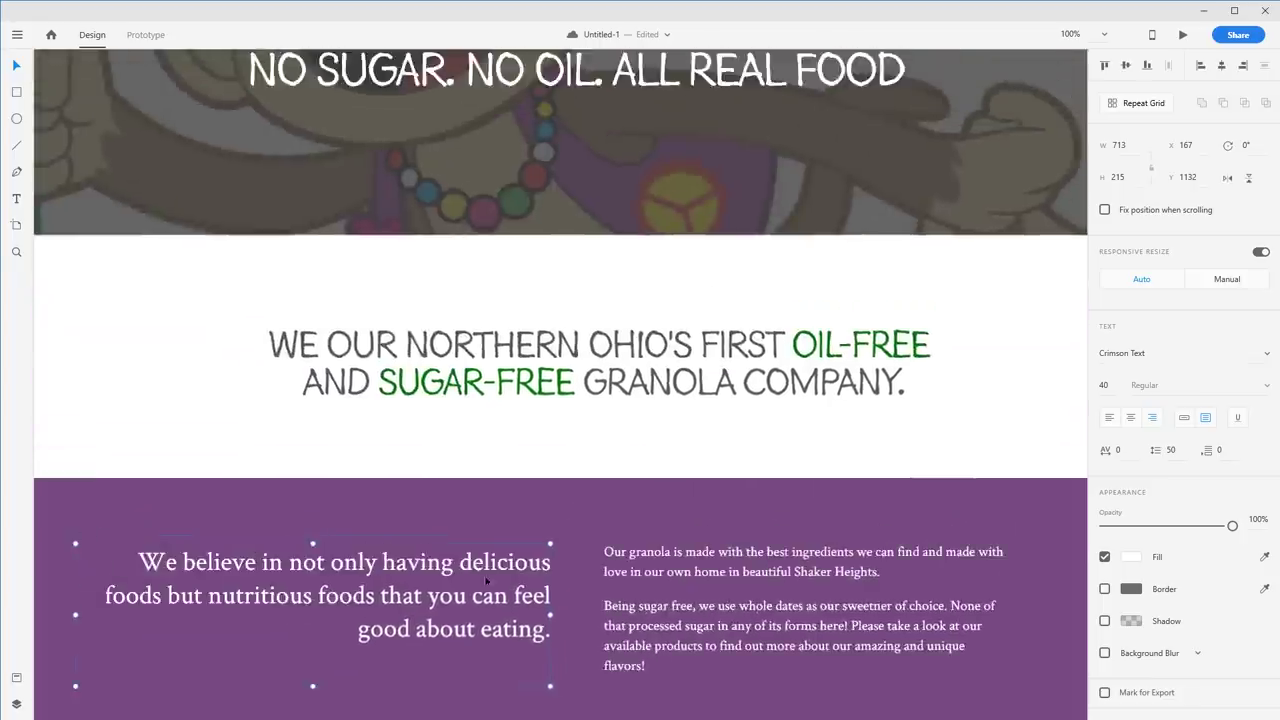
{"action": "left_click", "coordinate": [571, 470]}
{"action": "left_click", "coordinate": [680, 281]}
{"action": "left_click", "coordinate": [703, 297]}
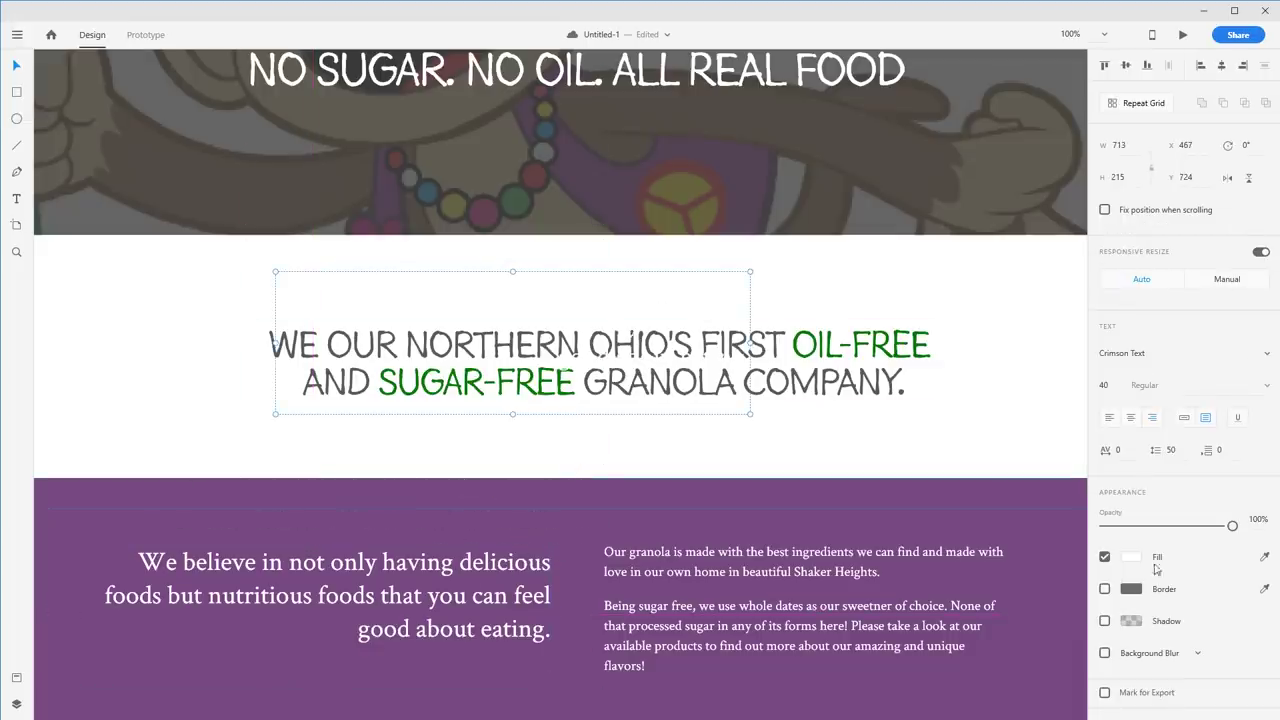
{"action": "left_click", "coordinate": [1131, 557]}
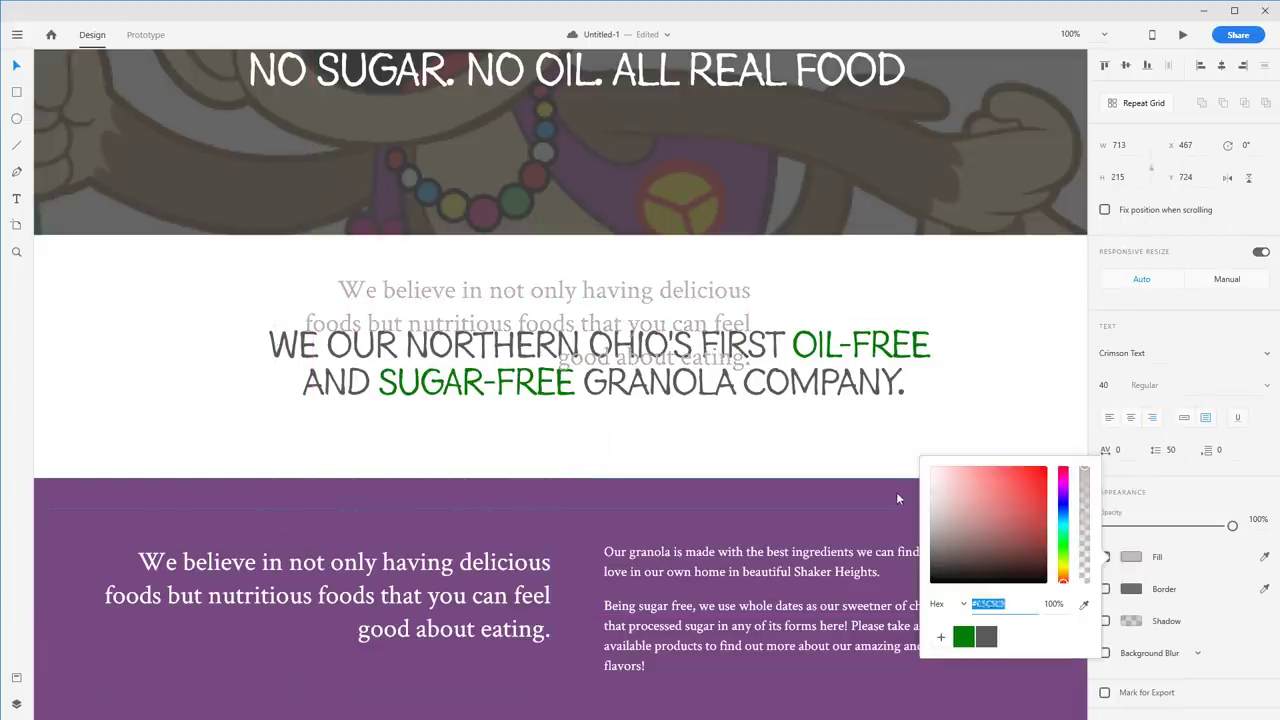
{"action": "type", "text": "C4C4C4"}
{"action": "key", "text": "Return"}
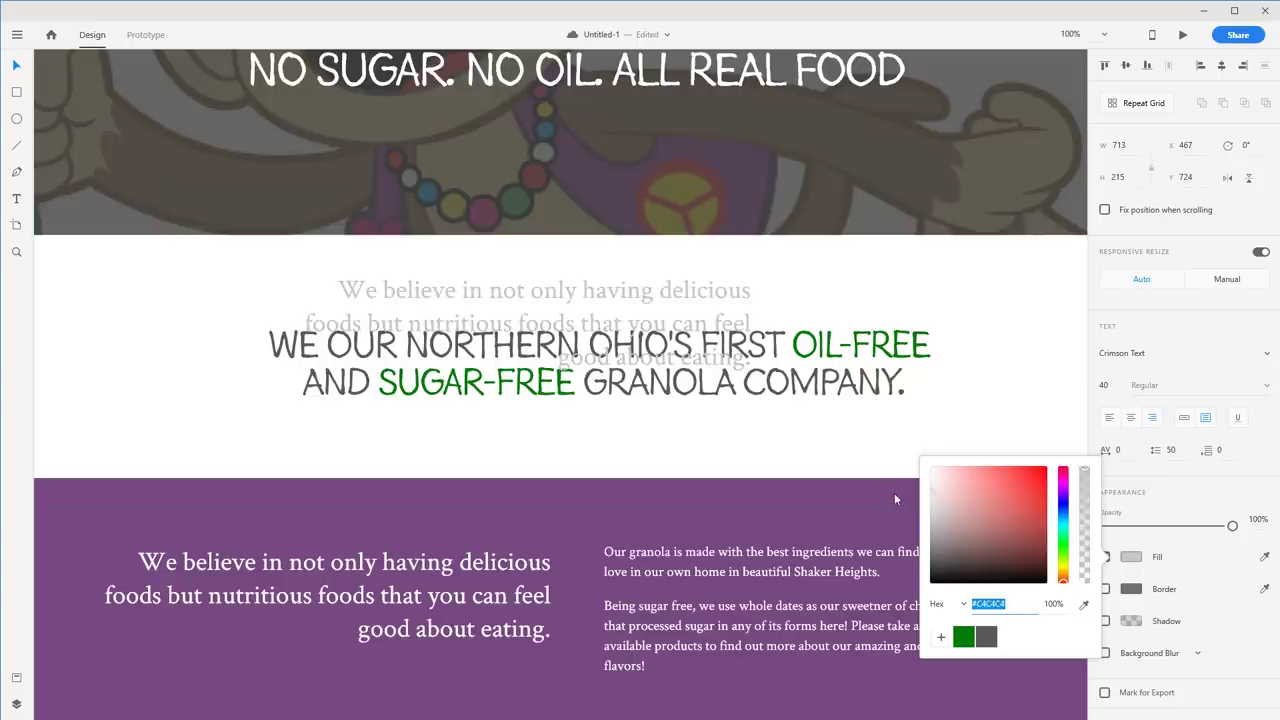
Step: Set the grey copy's font size to 21
{"action": "left_click", "coordinate": [1103, 385]}
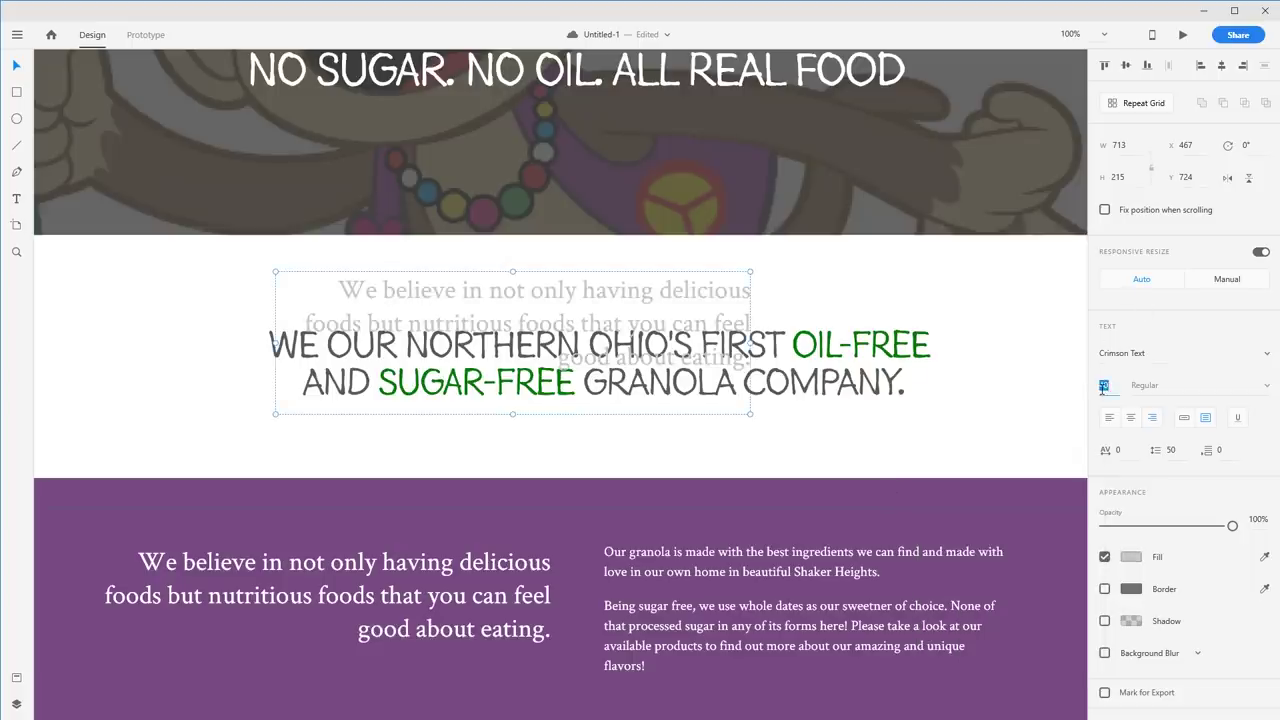
{"action": "type", "text": "11"}
{"action": "key", "text": "Return"}
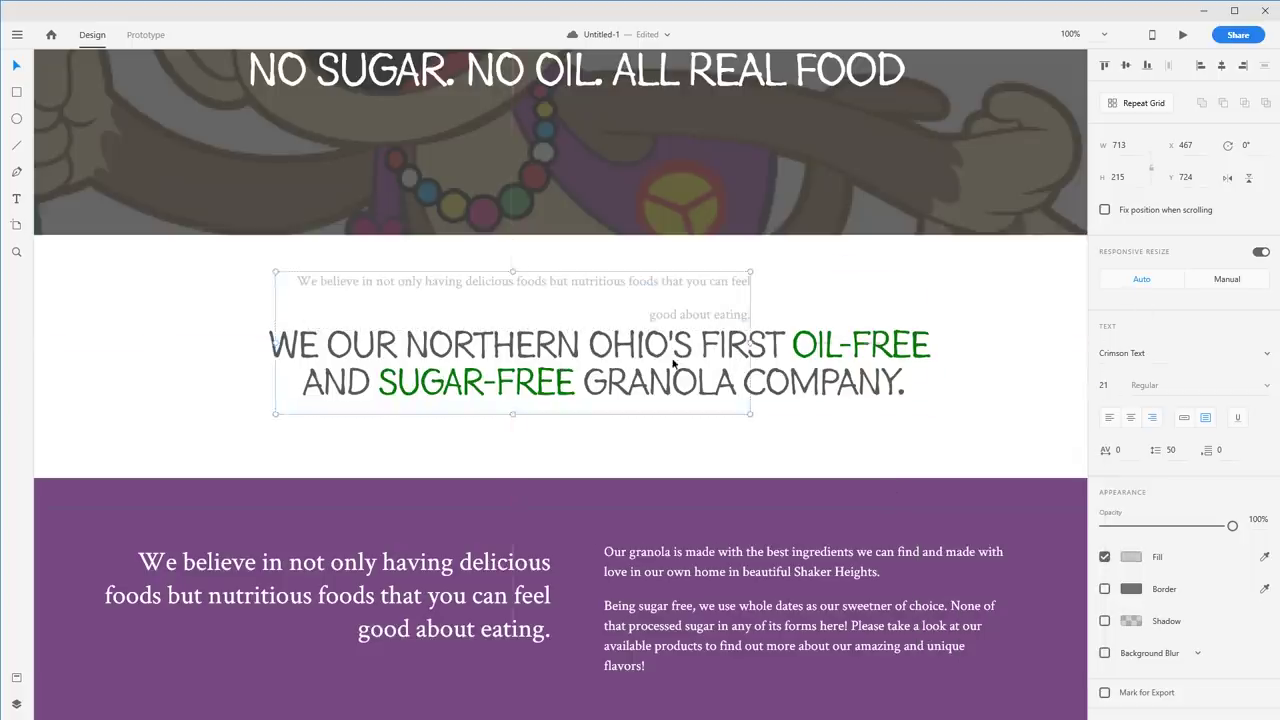
Step: Replace the grey copy's text with "Welcome to HippieChick Noms!", taking the company name from the existing web page, and centre-align it
{"action": "double_click", "coordinate": [607, 289]}
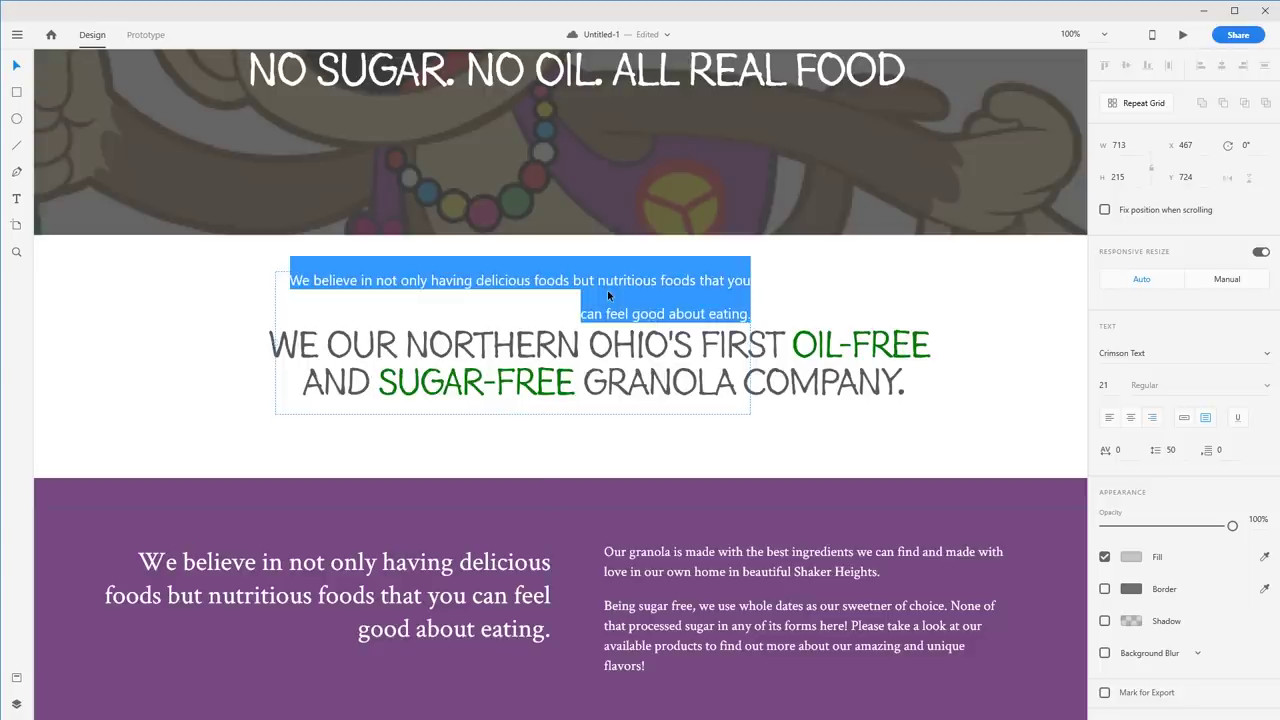
{"action": "type", "text": "Welcome to"}
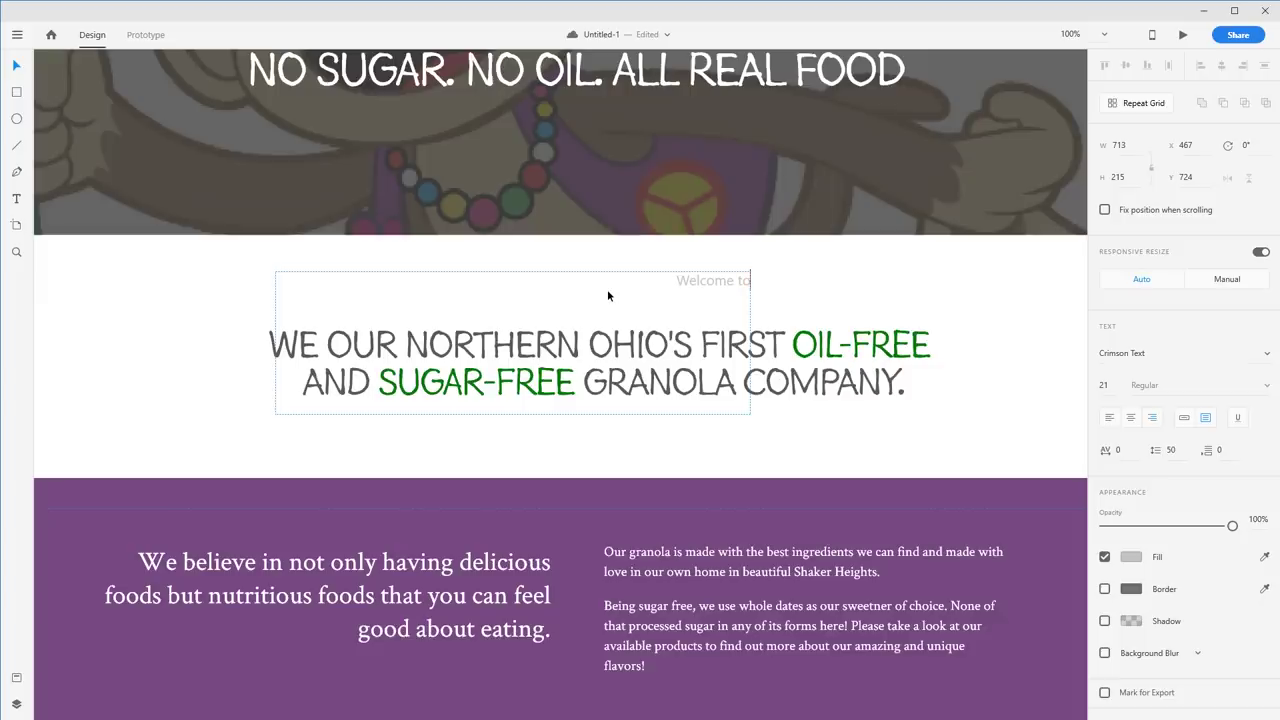
{"action": "key", "text": "alt+Tab"}
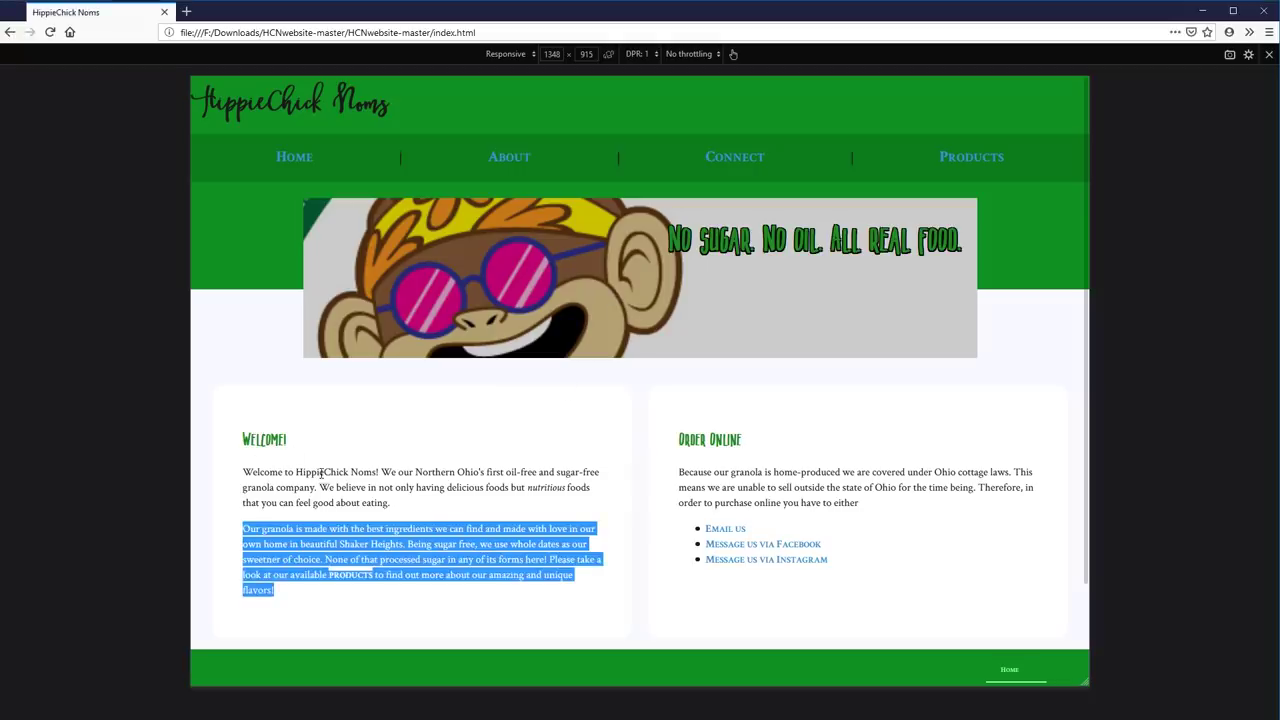
{"action": "left_click_drag", "start_coordinate": [378, 472], "coordinate": [297, 472]}
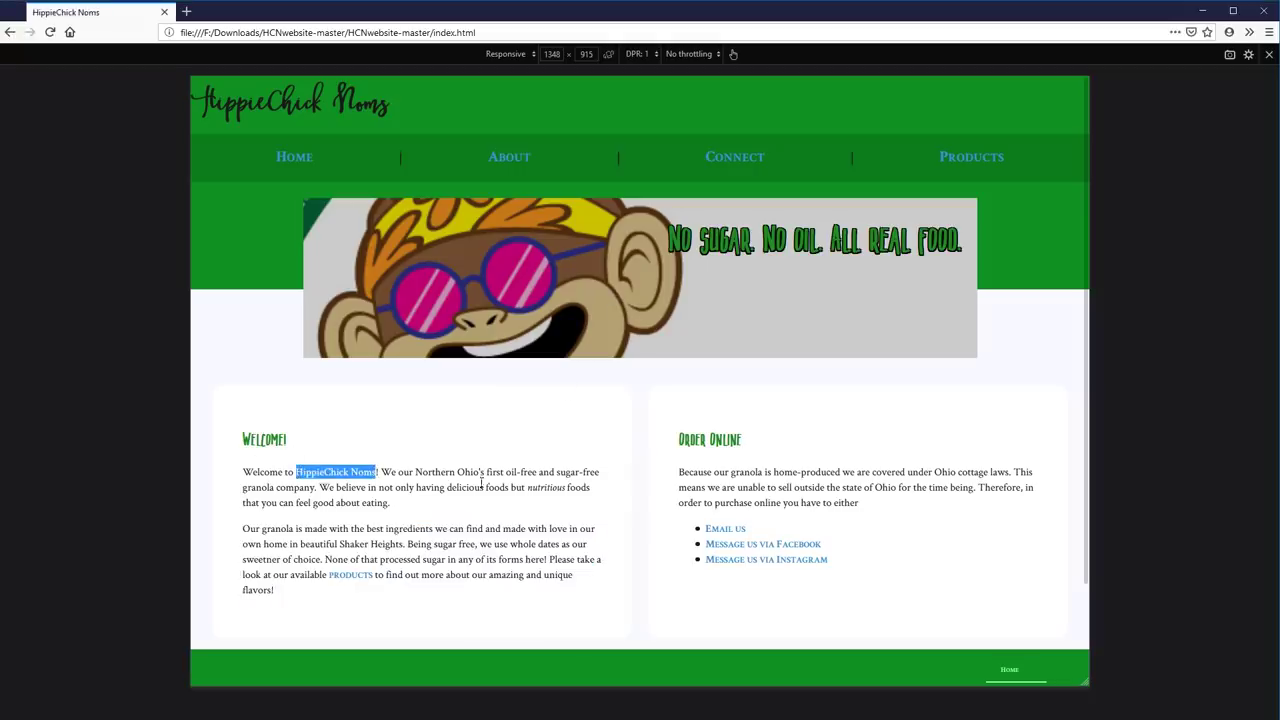
{"action": "key", "text": "ctrl+c"}
{"action": "key", "text": "alt+Tab"}
{"action": "key", "text": "ctrl+v"}
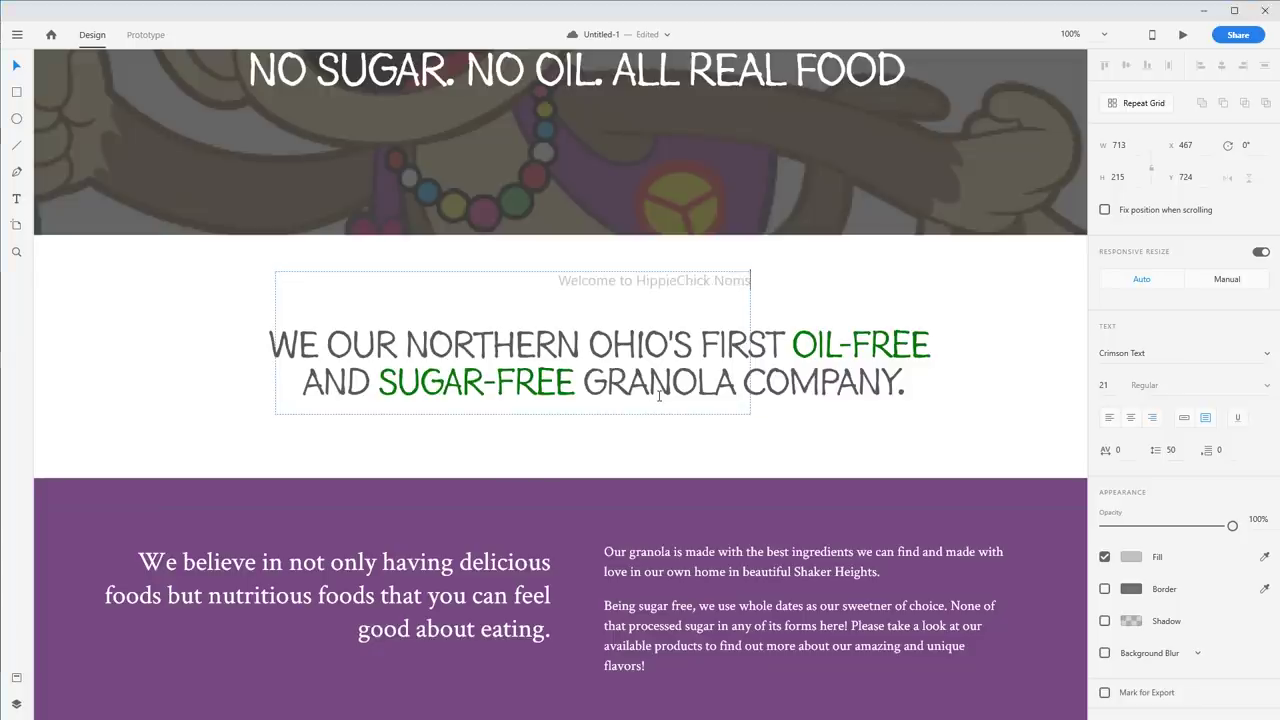
{"action": "key", "text": "Escape"}
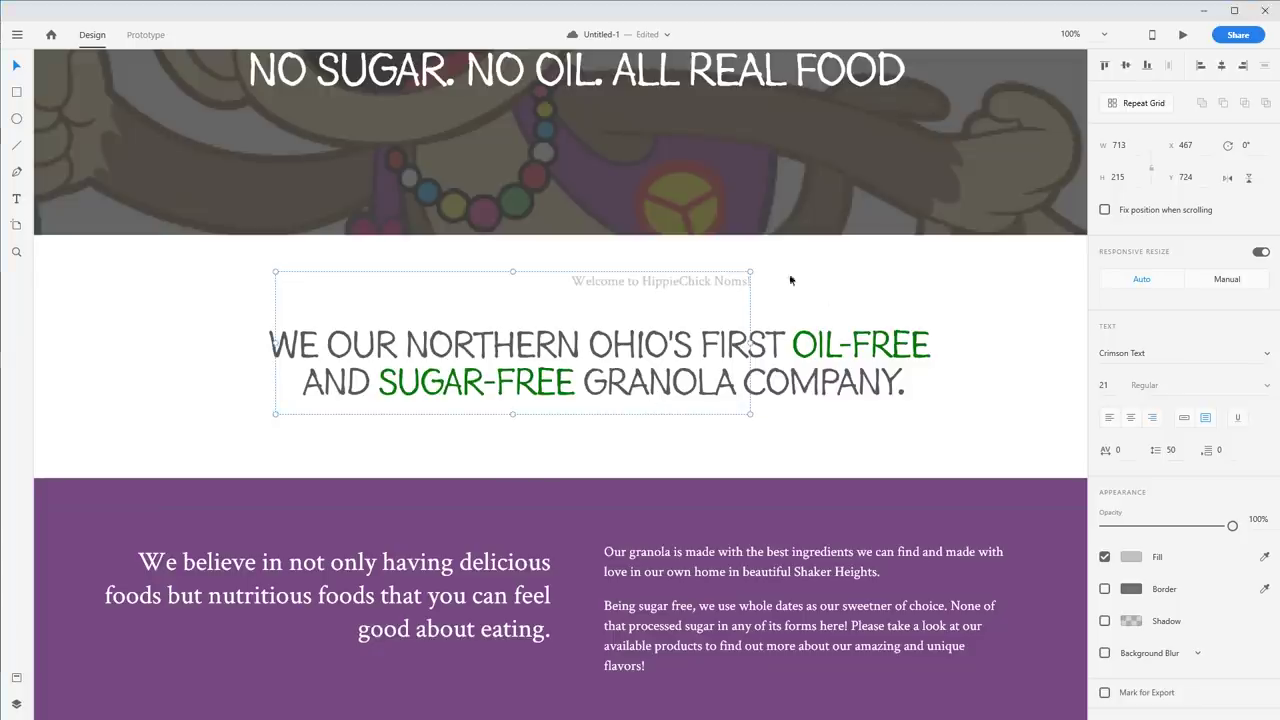
{"action": "left_click", "coordinate": [1131, 419]}
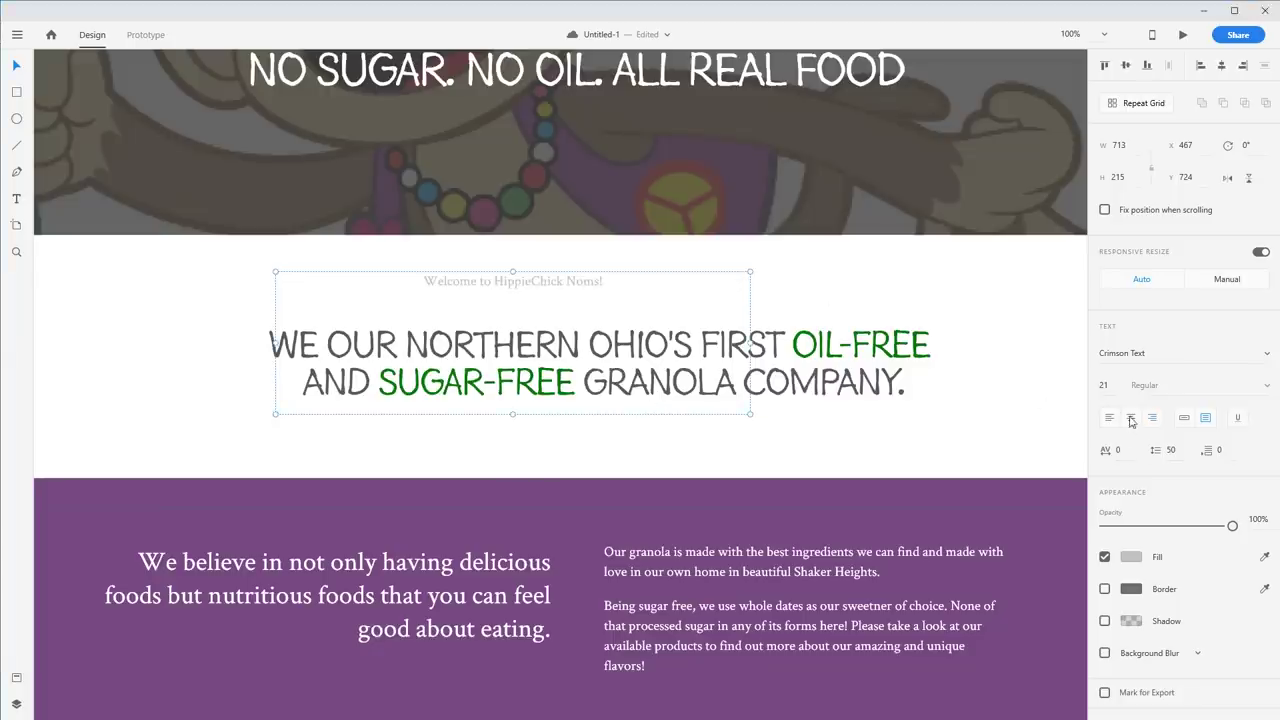
Step: Switch the "Welcome to HippieChick Noms!" text to auto width and darken its grey fill
{"action": "left_click", "coordinate": [1184, 418]}
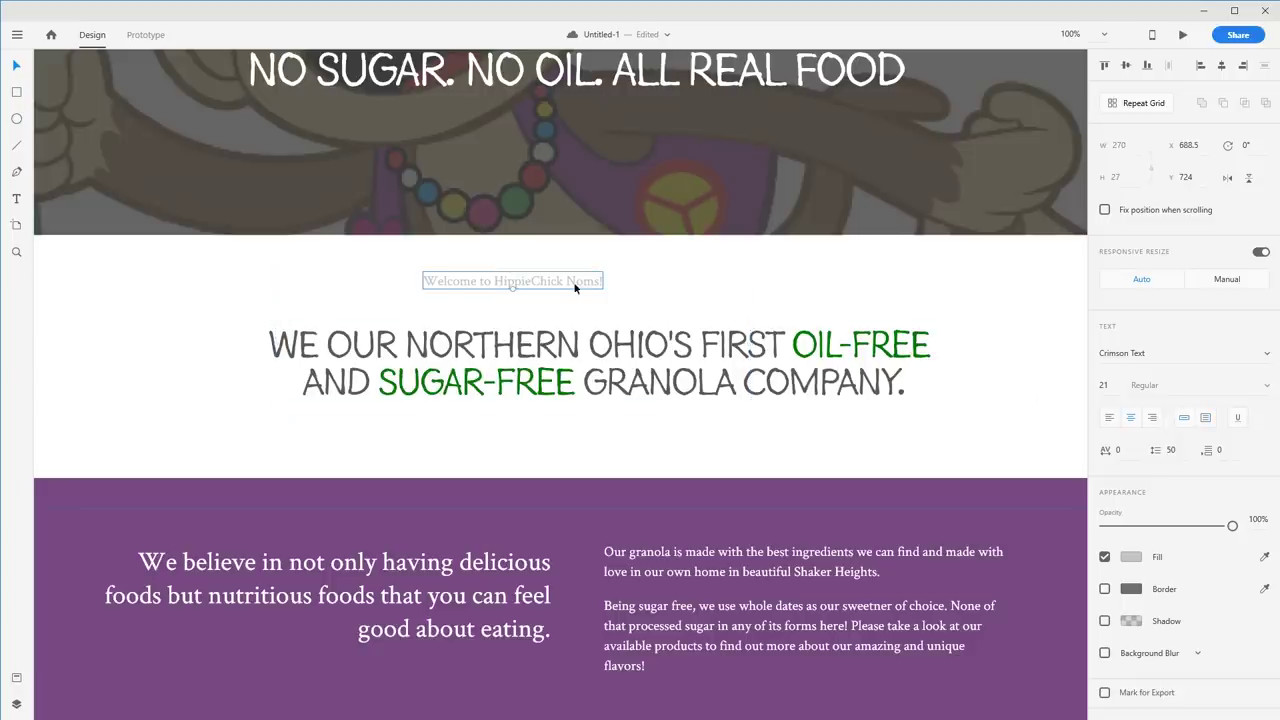
{"action": "left_click", "coordinate": [1131, 557]}
{"action": "left_click_drag", "start_coordinate": [931, 501], "coordinate": [919, 518]}
Step: Move the welcome line down so it is centred just above the oil-free and sugar-free headline
{"action": "left_click", "coordinate": [519, 291]}
{"action": "left_click_drag", "start_coordinate": [519, 290], "coordinate": [610, 308]}
{"action": "left_click", "coordinate": [969, 366]}
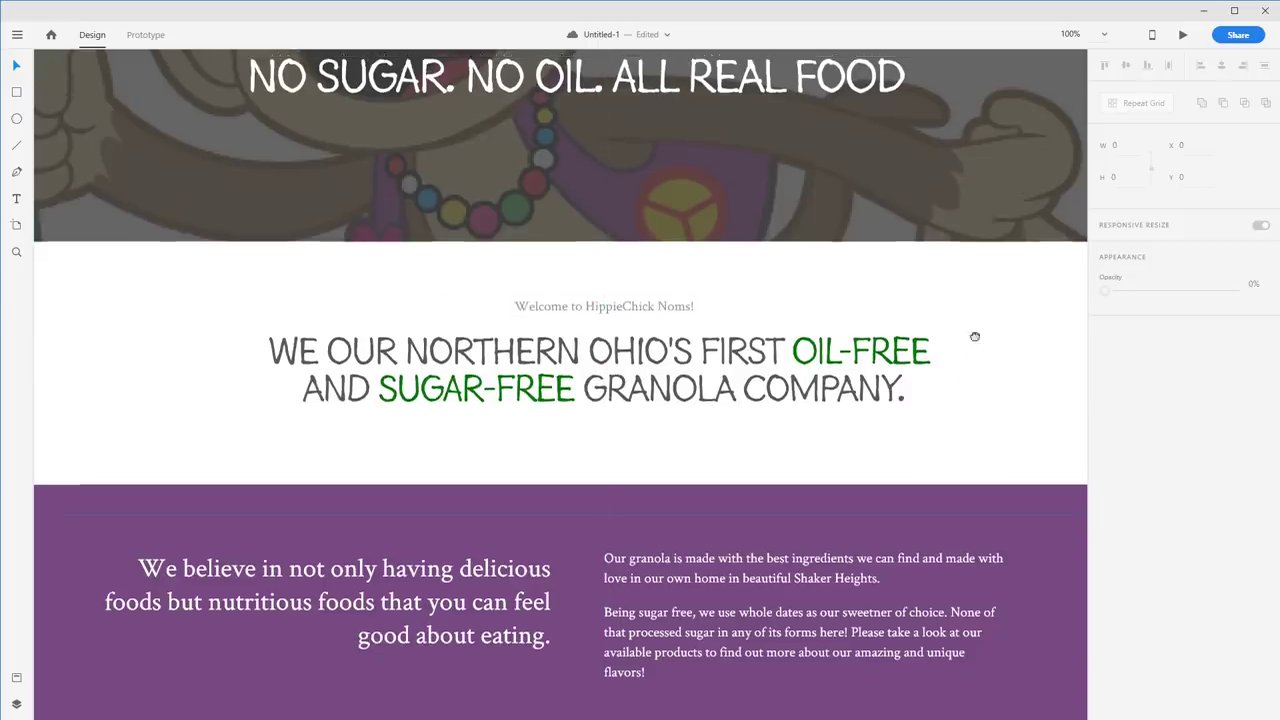
Step: Delete the "Welcome to HippieChick Noms!" line above the headline
{"action": "scroll", "coordinate": [971, 337], "scroll_direction": "up", "scroll_amount": 3}
{"action": "scroll", "coordinate": [974, 426], "scroll_direction": "down", "scroll_amount": 2}
{"action": "left_click", "coordinate": [607, 367]}
{"action": "key", "text": "Delete"}
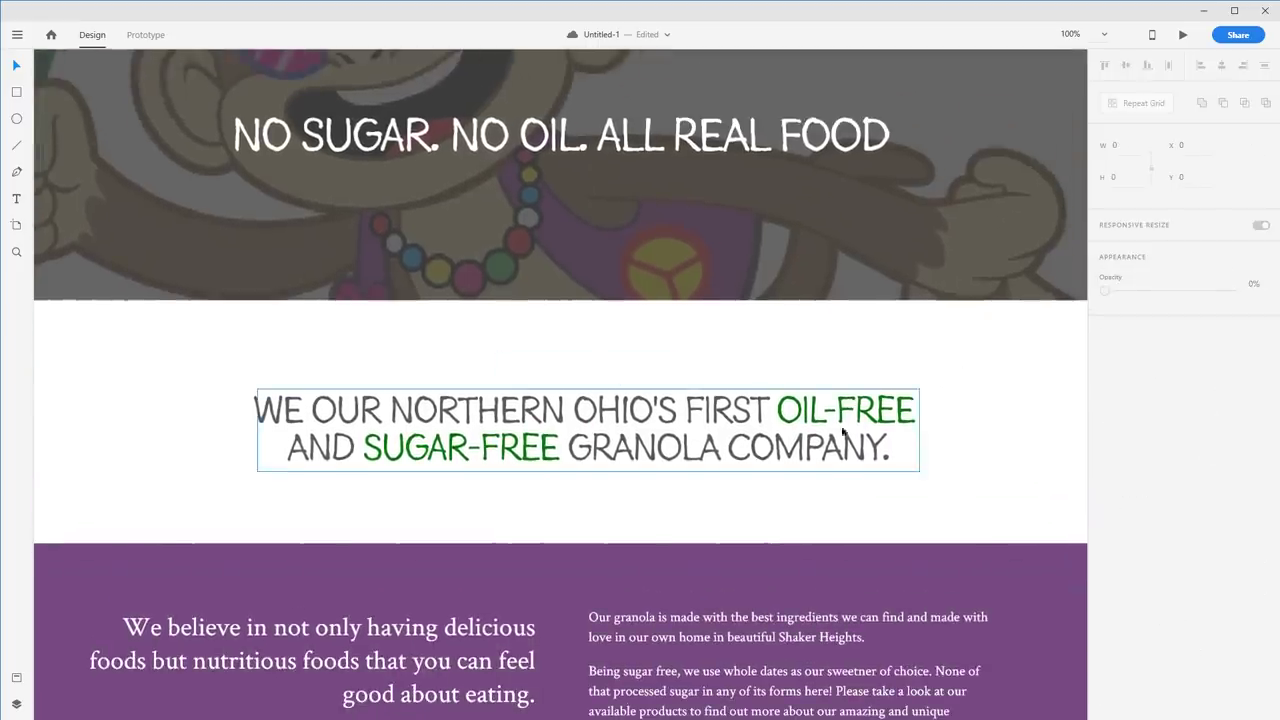
Step: Change the font of the "We believe in not only having delicious foods" text in the purple band to Goodlife Sans
{"action": "scroll", "coordinate": [800, 449], "scroll_direction": "down", "scroll_amount": 3}
{"action": "double_click", "coordinate": [366, 484]}
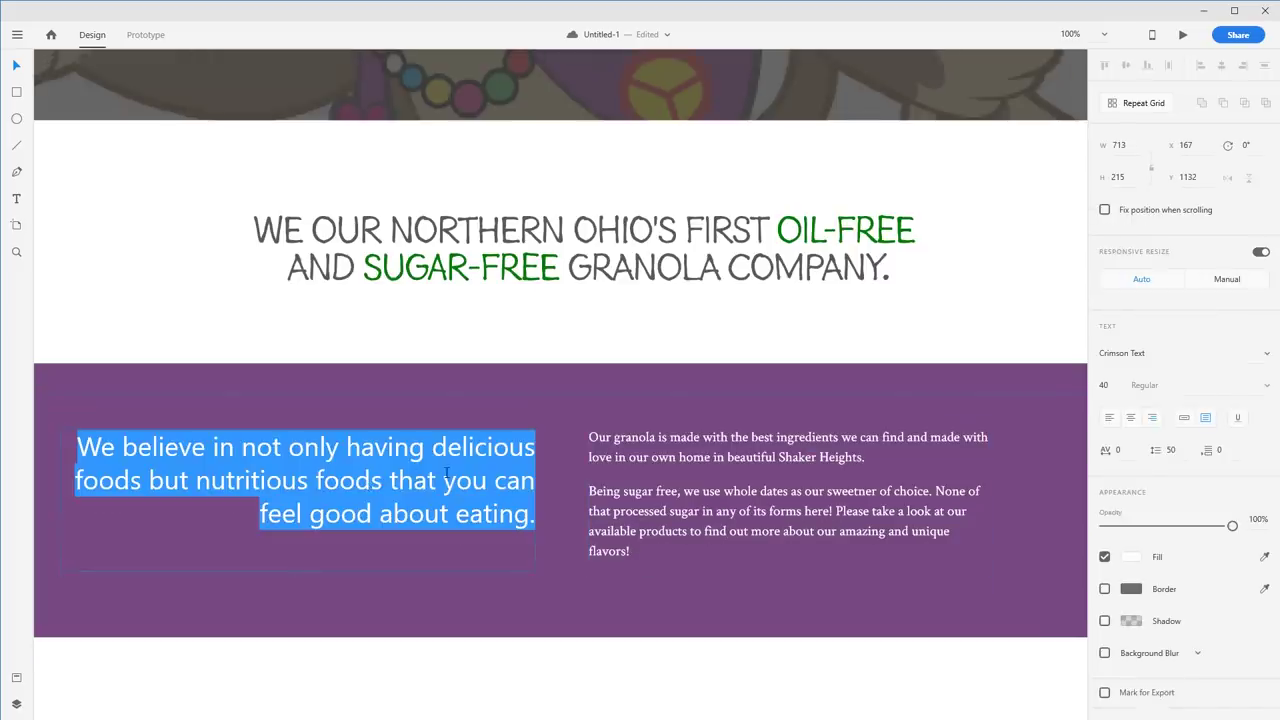
{"action": "left_click", "coordinate": [1135, 353]}
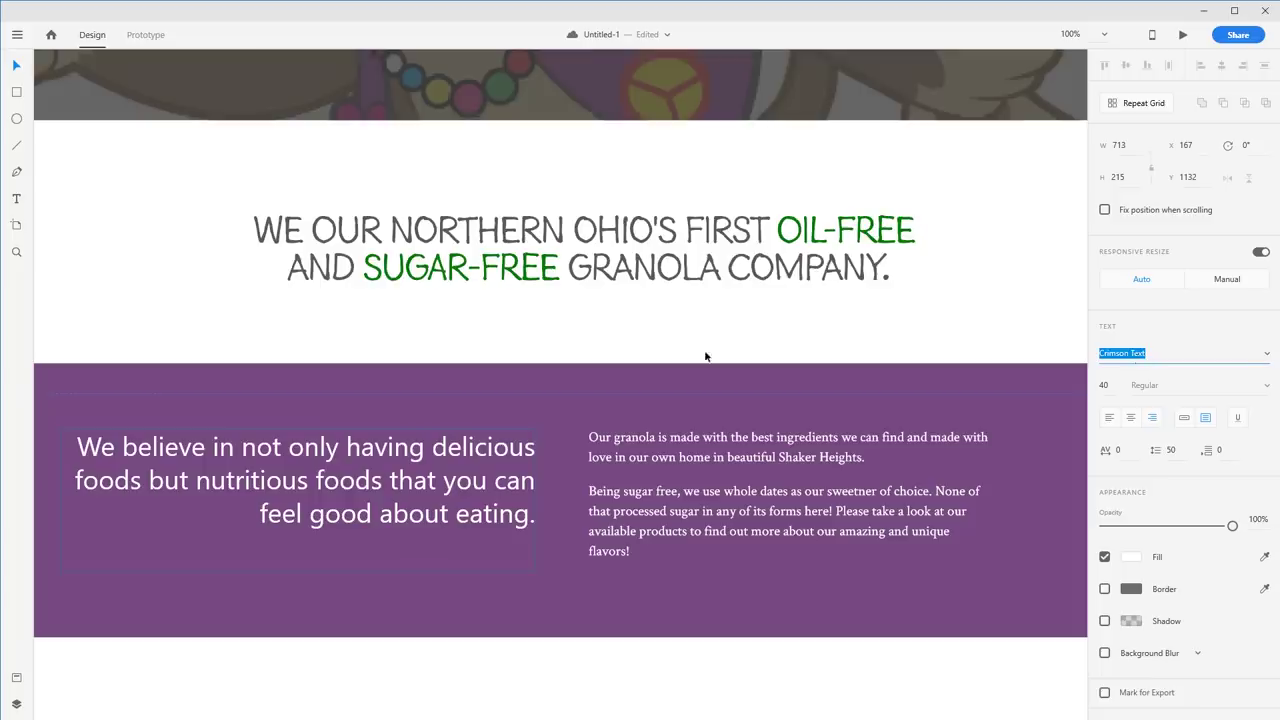
{"action": "key", "text": "Return"}
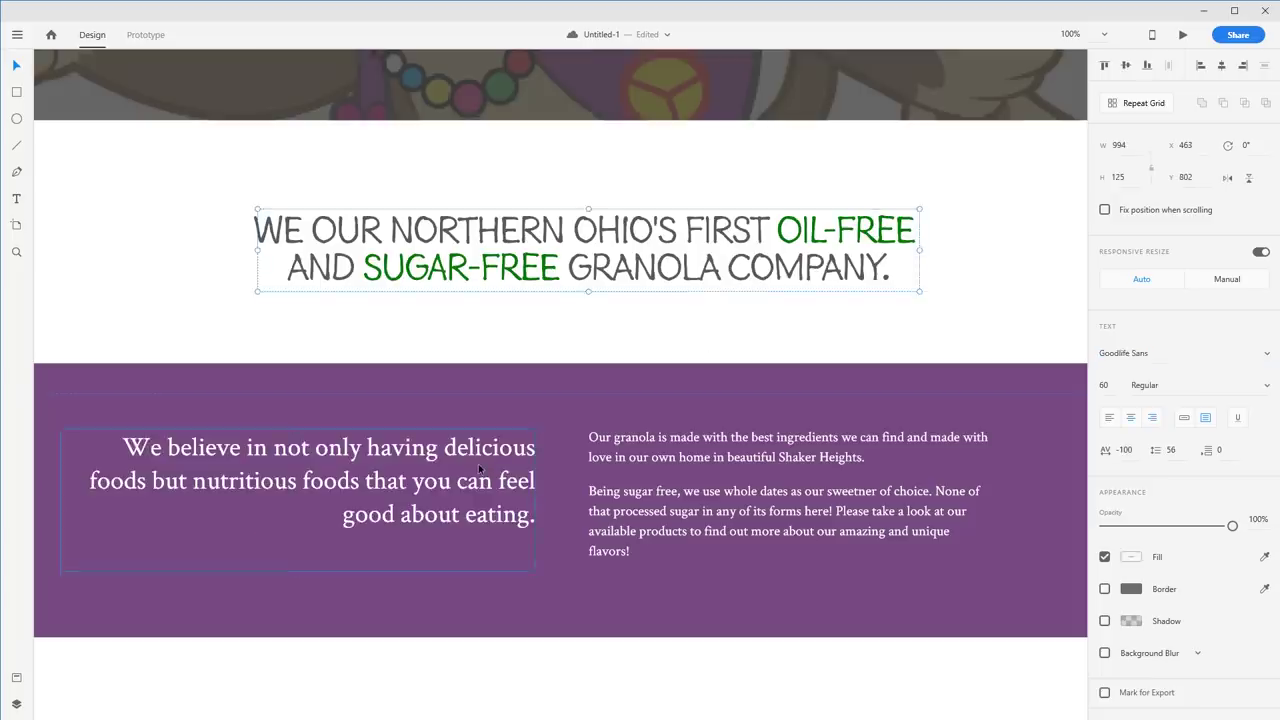
{"action": "left_click", "coordinate": [1147, 355]}
{"action": "type", "text": "G"}
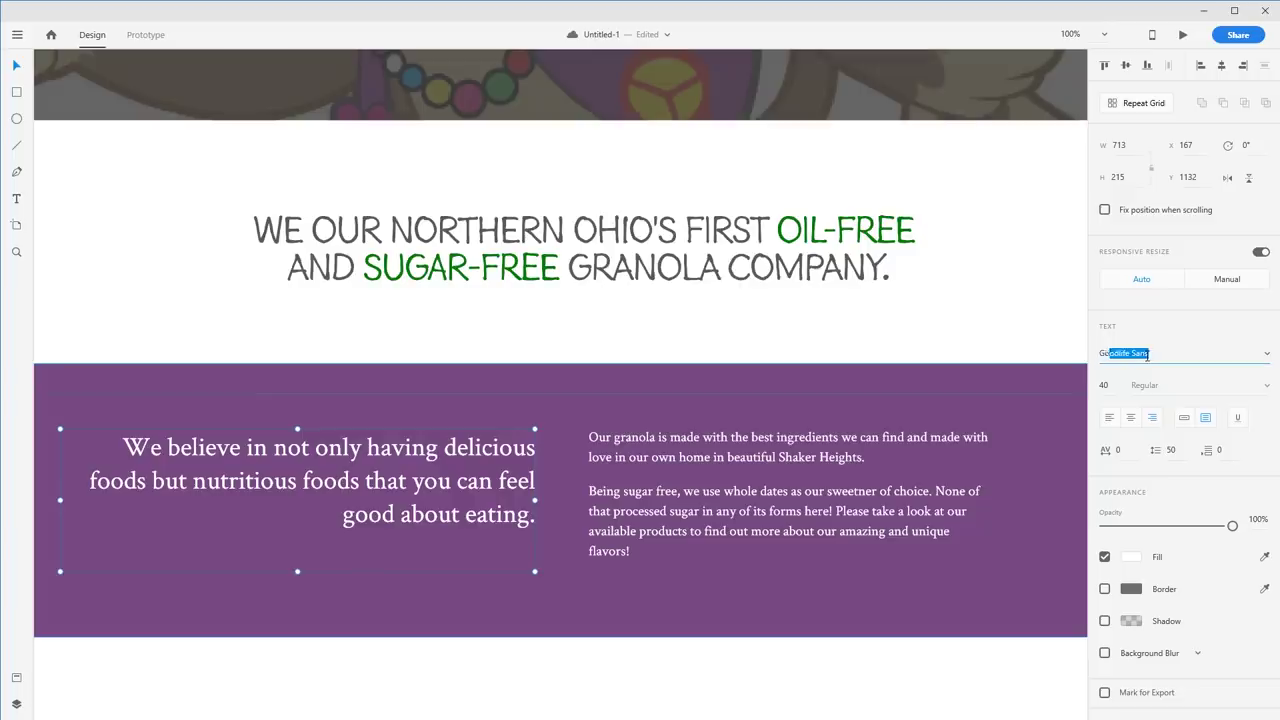
{"action": "key", "text": "Tab"}
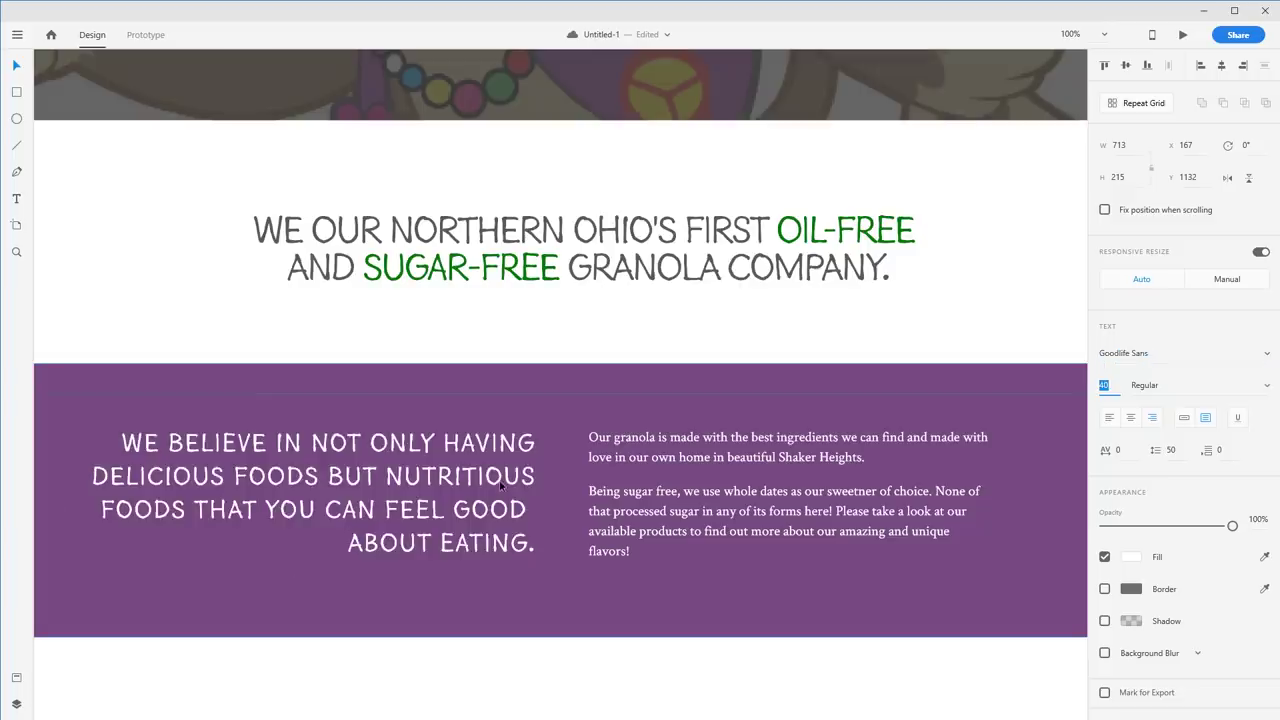
Step: Set the line spacing of the "We believe" text block to 40
{"action": "left_click", "coordinate": [735, 290]}
{"action": "scroll", "coordinate": [735, 290], "scroll_direction": "left", "scroll_amount": 3}
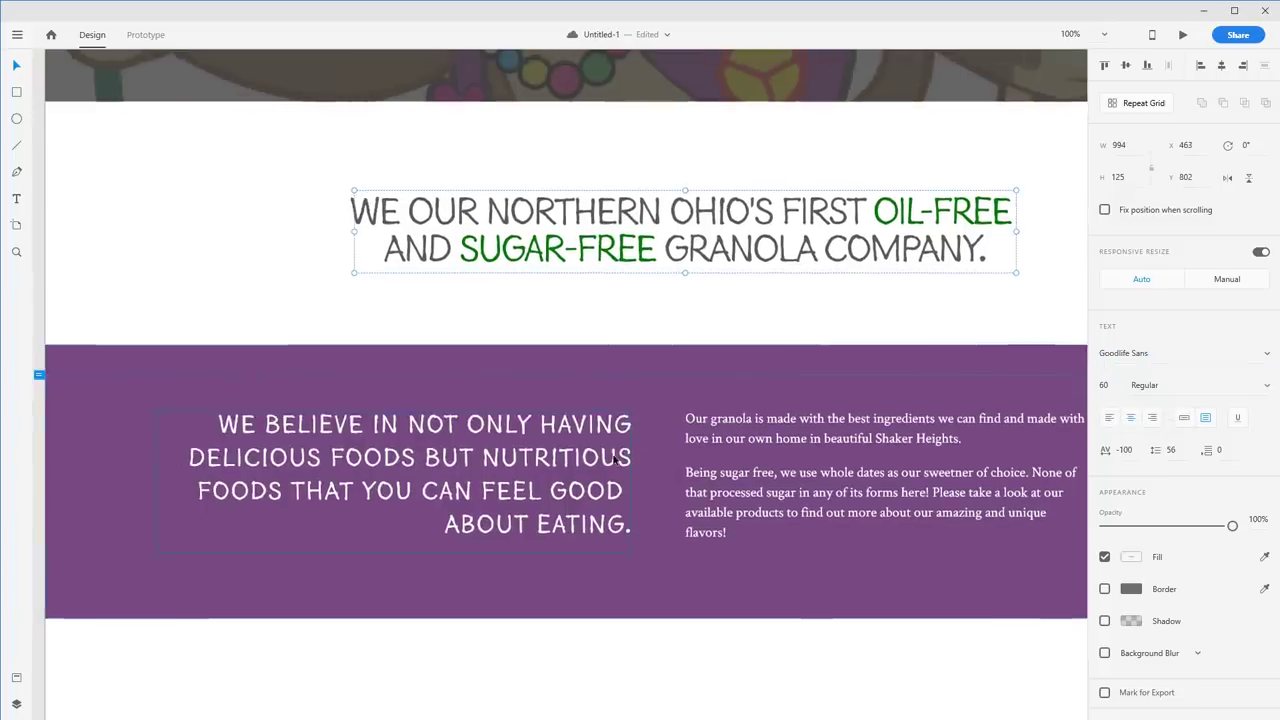
{"action": "left_click", "coordinate": [614, 457]}
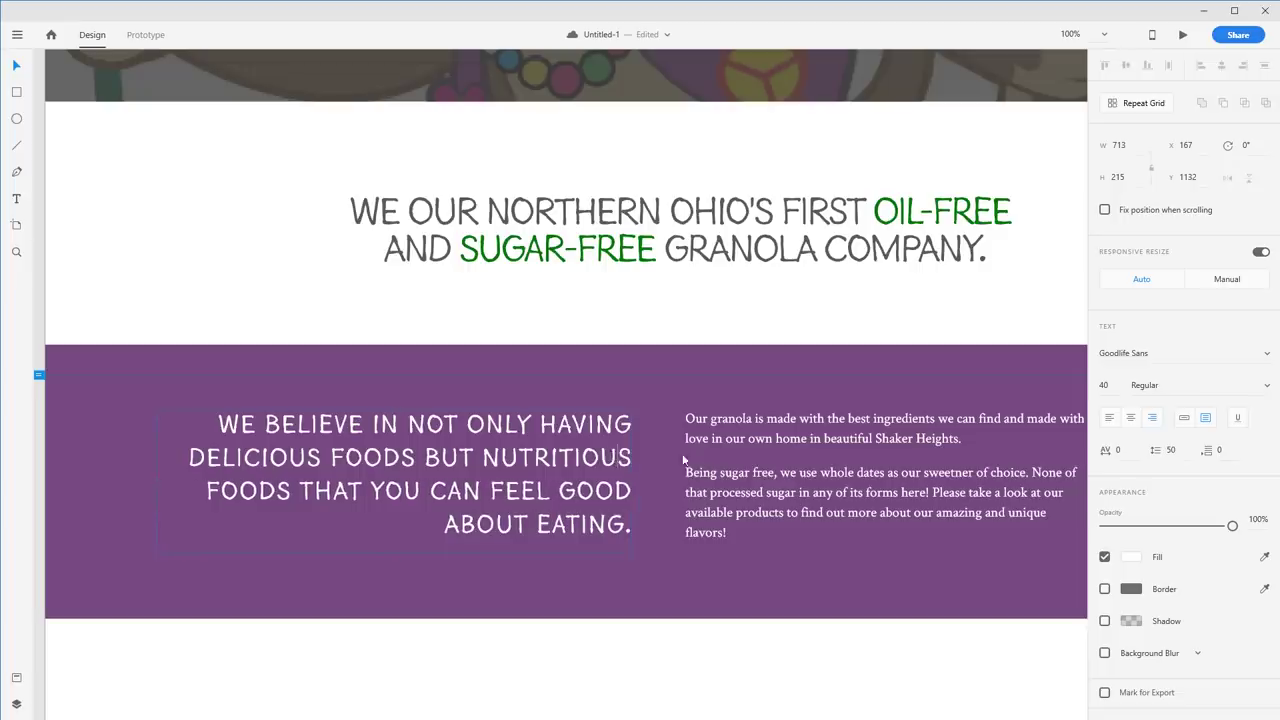
{"action": "left_click", "coordinate": [1174, 450]}
{"action": "type", "text": "40"}
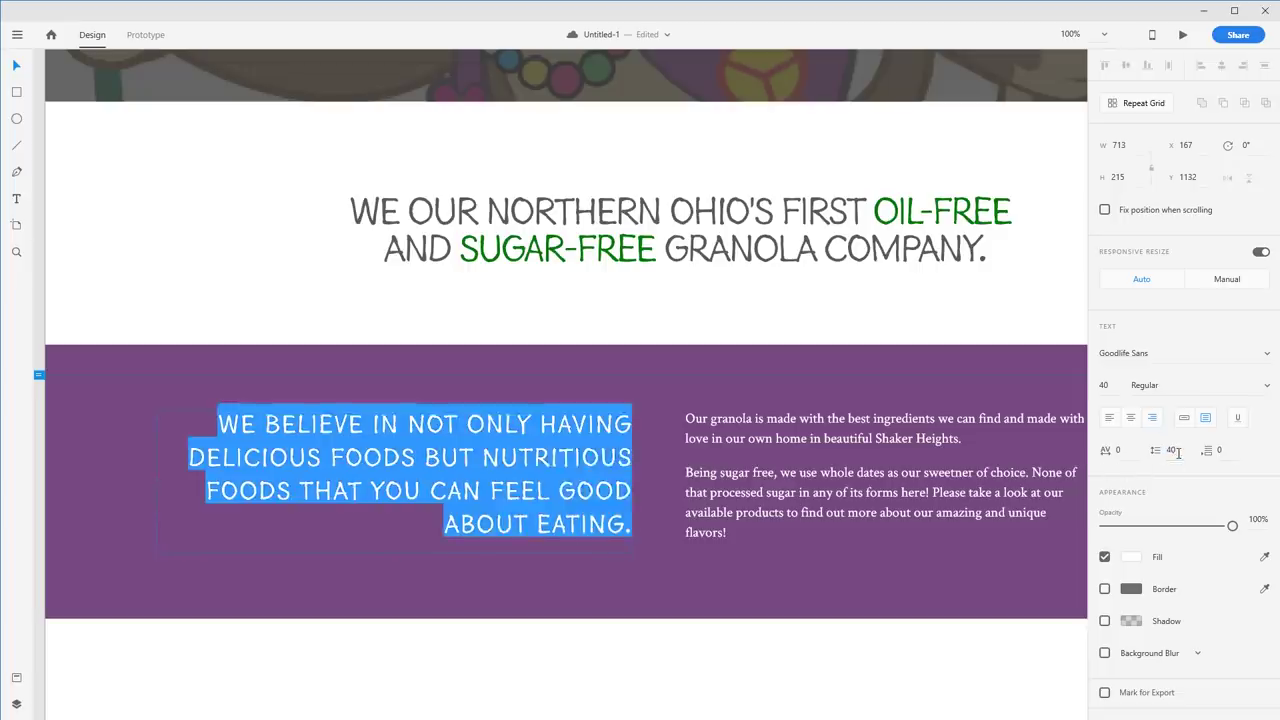
{"action": "key", "text": "Return"}
{"action": "left_click", "coordinate": [719, 360]}
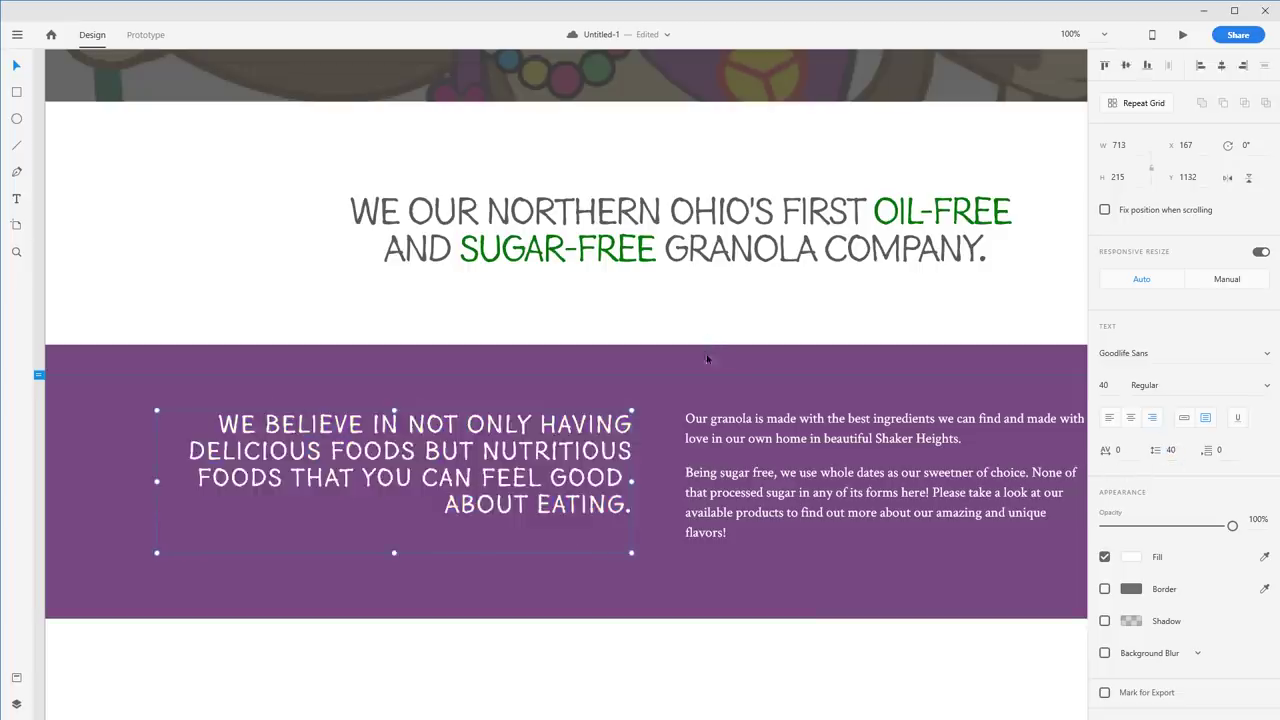
Step: Set the line spacing of the "We believe" text block to 45
{"action": "double_click", "coordinate": [581, 442]}
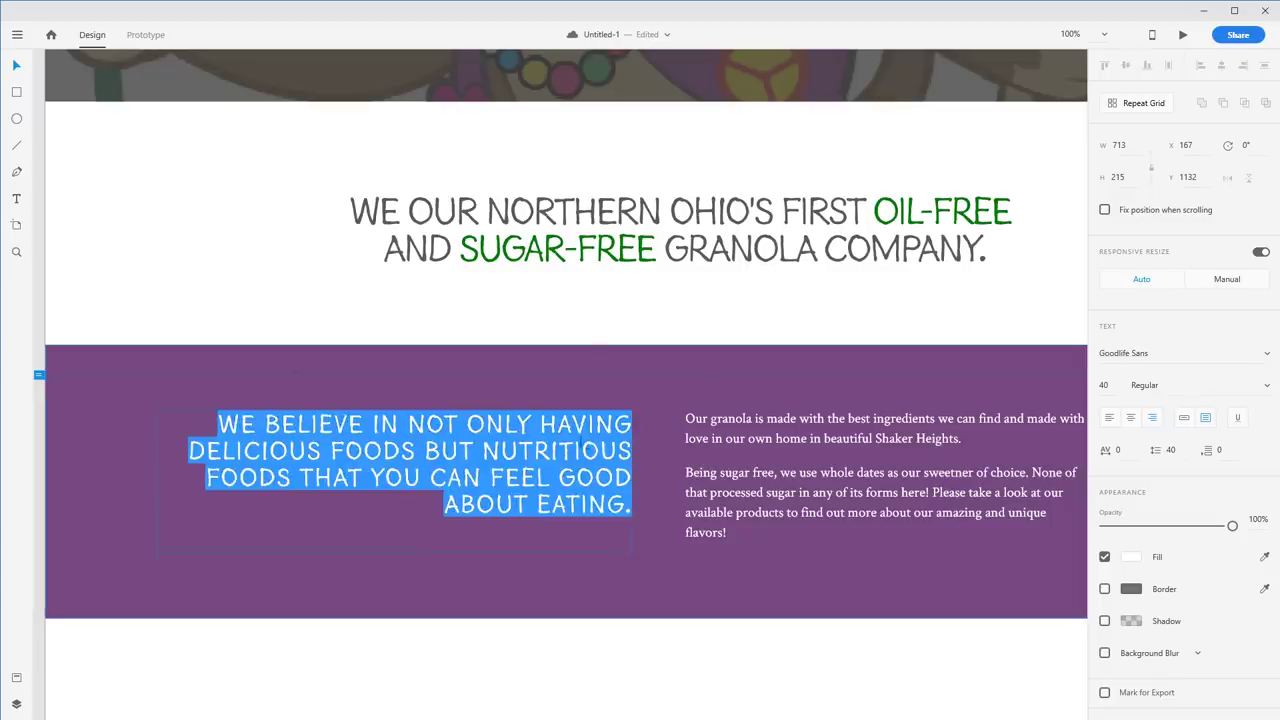
{"action": "left_click", "coordinate": [1171, 450]}
{"action": "key", "text": "Return"}
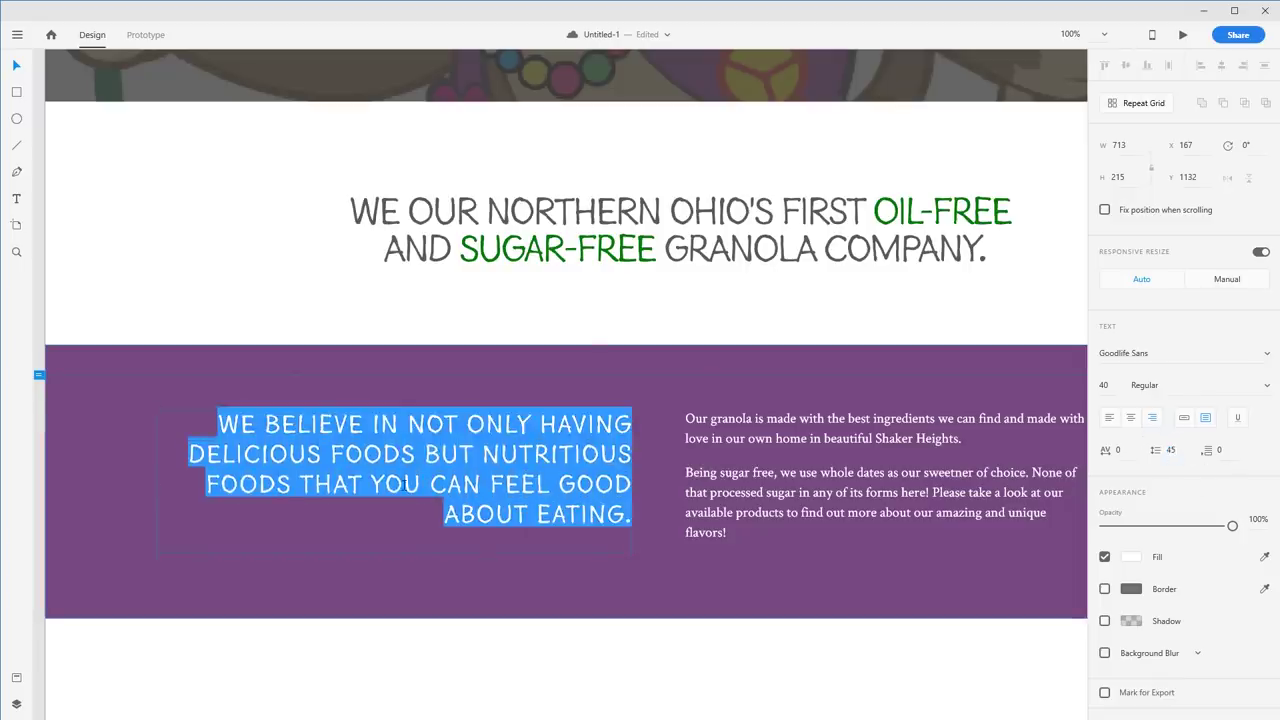
{"action": "left_click", "coordinate": [405, 484]}
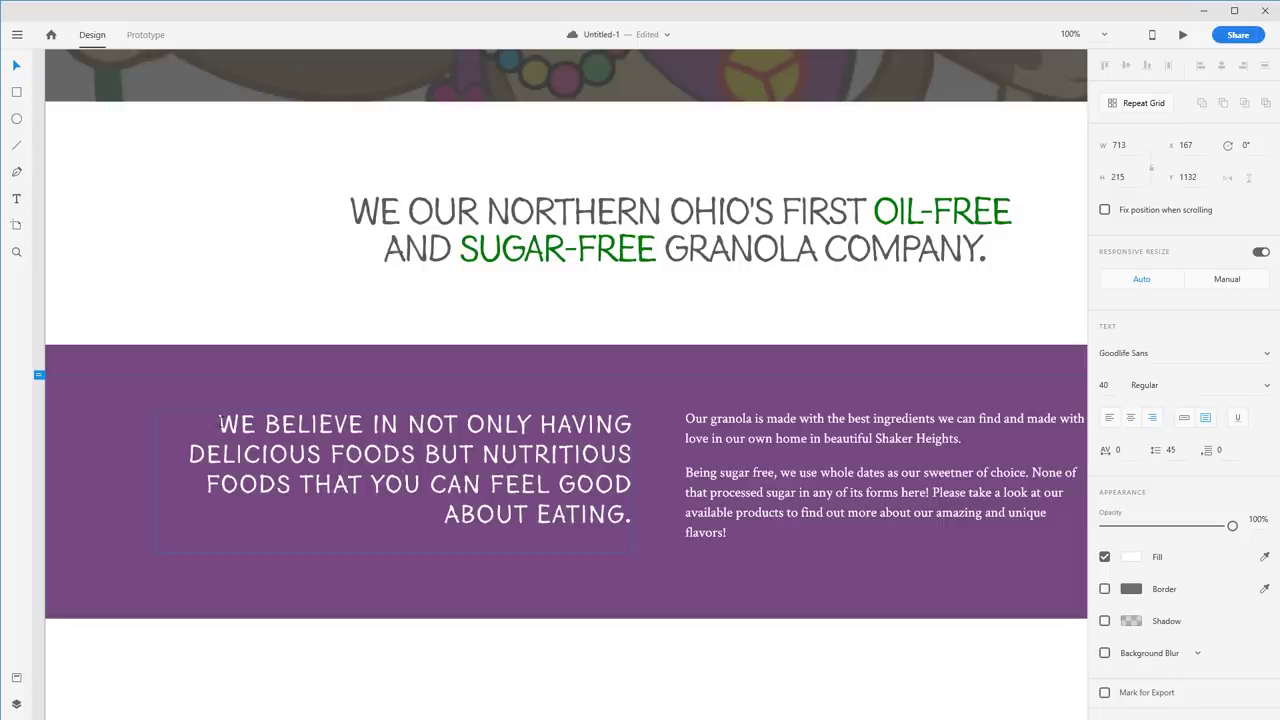
Step: Insert a line break after "but" so "nutritious foods" starts a new line in the "We believe" text
{"action": "left_click", "coordinate": [221, 422]}
{"action": "left_click_drag", "start_coordinate": [265, 428], "coordinate": [567, 514]}
{"action": "left_click", "coordinate": [446, 440]}
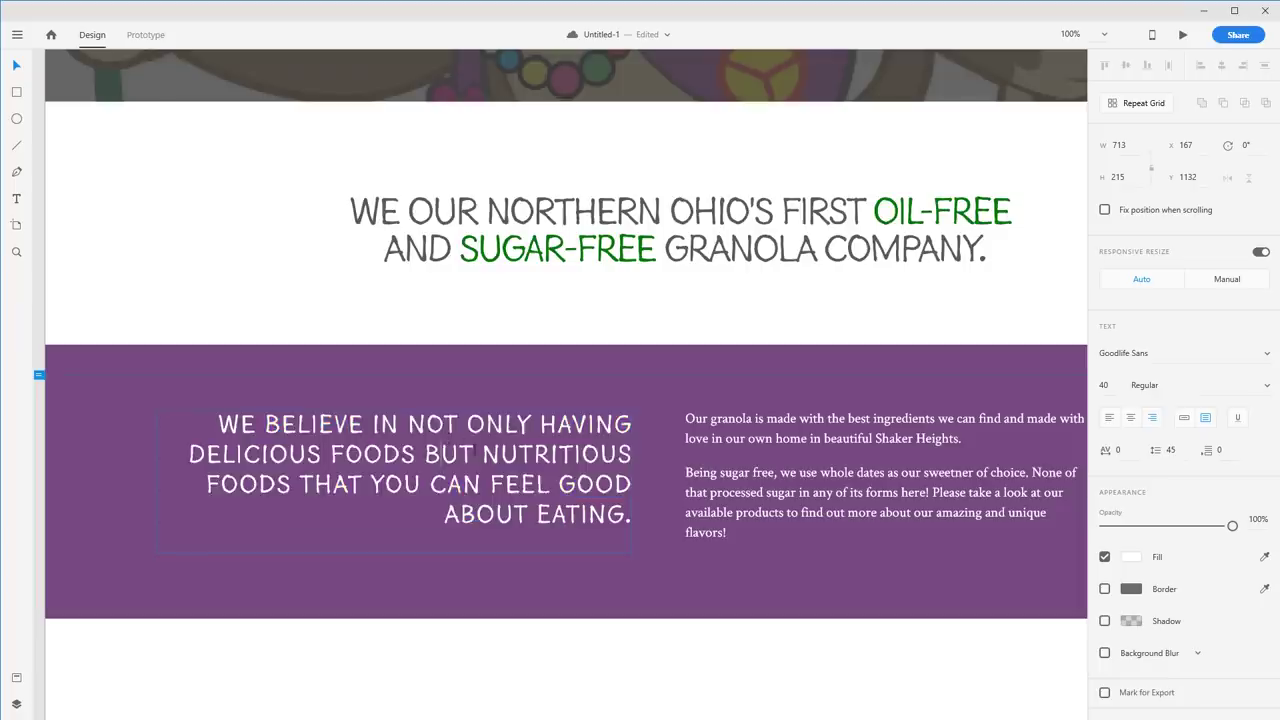
{"action": "left_click_drag", "start_coordinate": [474, 454], "coordinate": [480, 454]}
{"action": "left_click", "coordinate": [480, 455]}
{"action": "key", "text": "Return"}
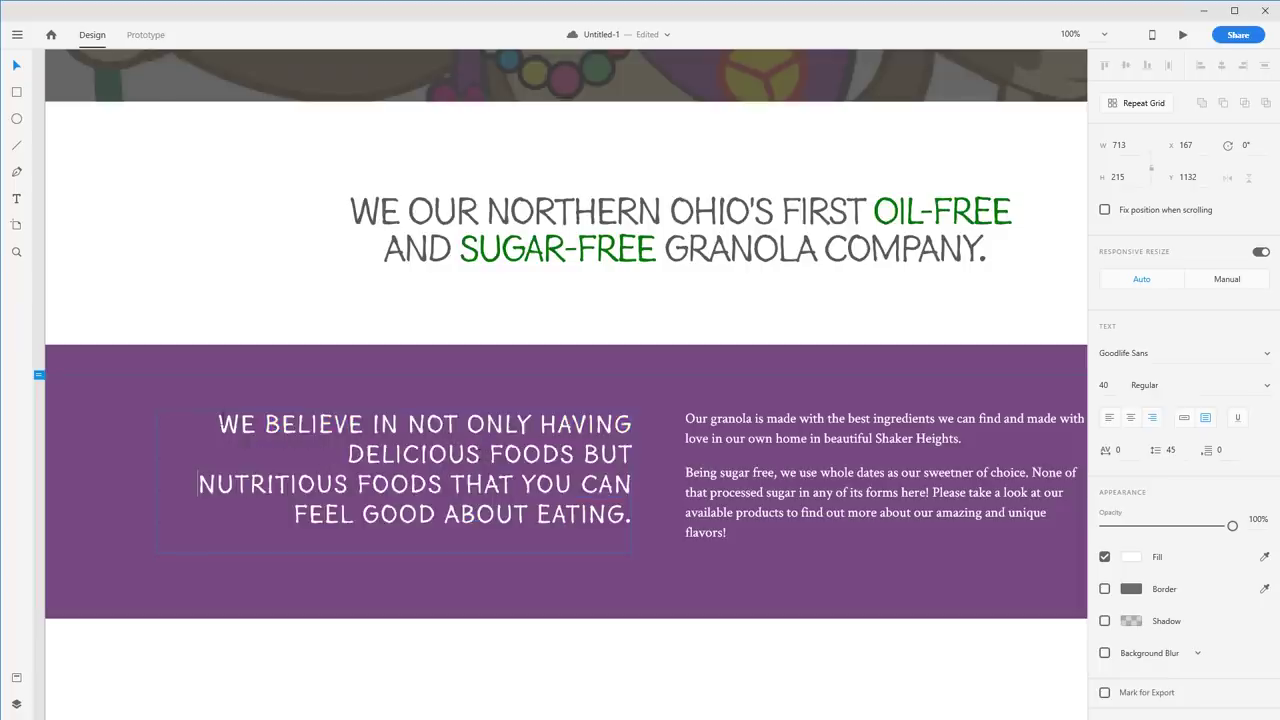
Step: Set the font size of "We believe in not only having delicious foods but" to 28
{"action": "left_click_drag", "start_coordinate": [217, 424], "coordinate": [670, 465]}
{"action": "left_click", "coordinate": [1112, 385]}
{"action": "double_click", "coordinate": [1113, 385]}
{"action": "type", "text": "28"}
{"action": "key", "text": "Return"}
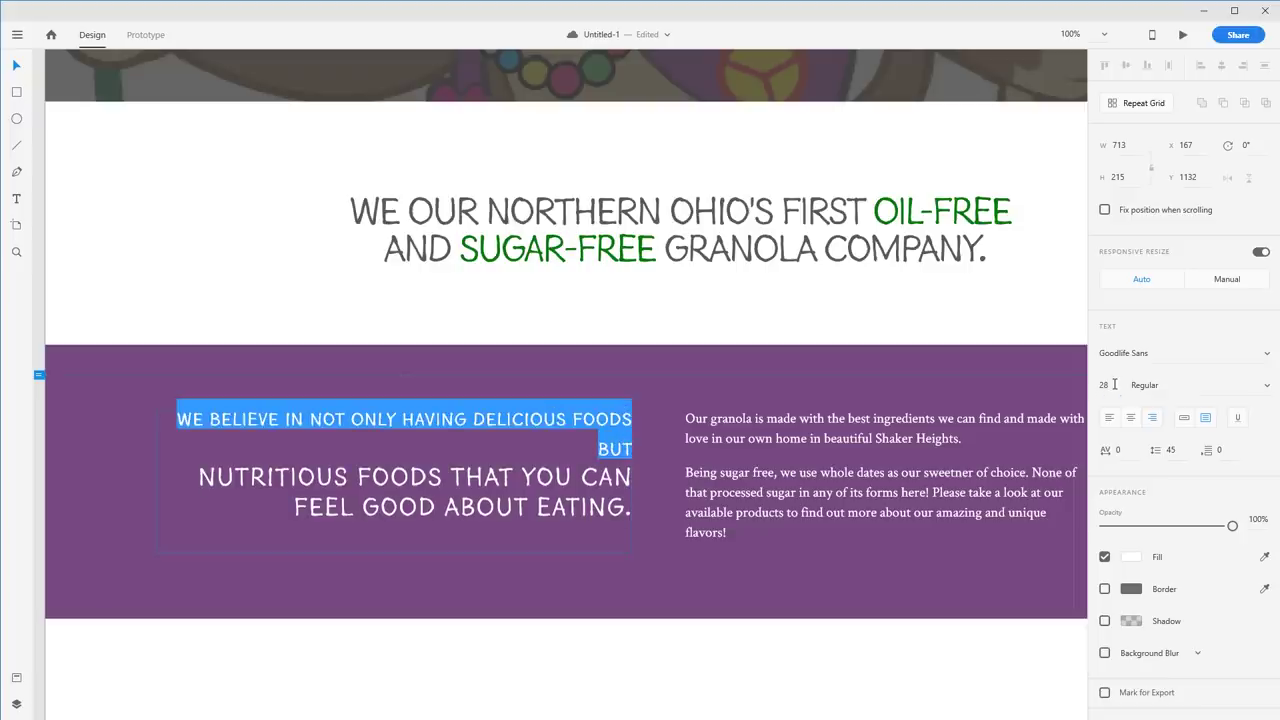
{"action": "key", "text": "Escape"}
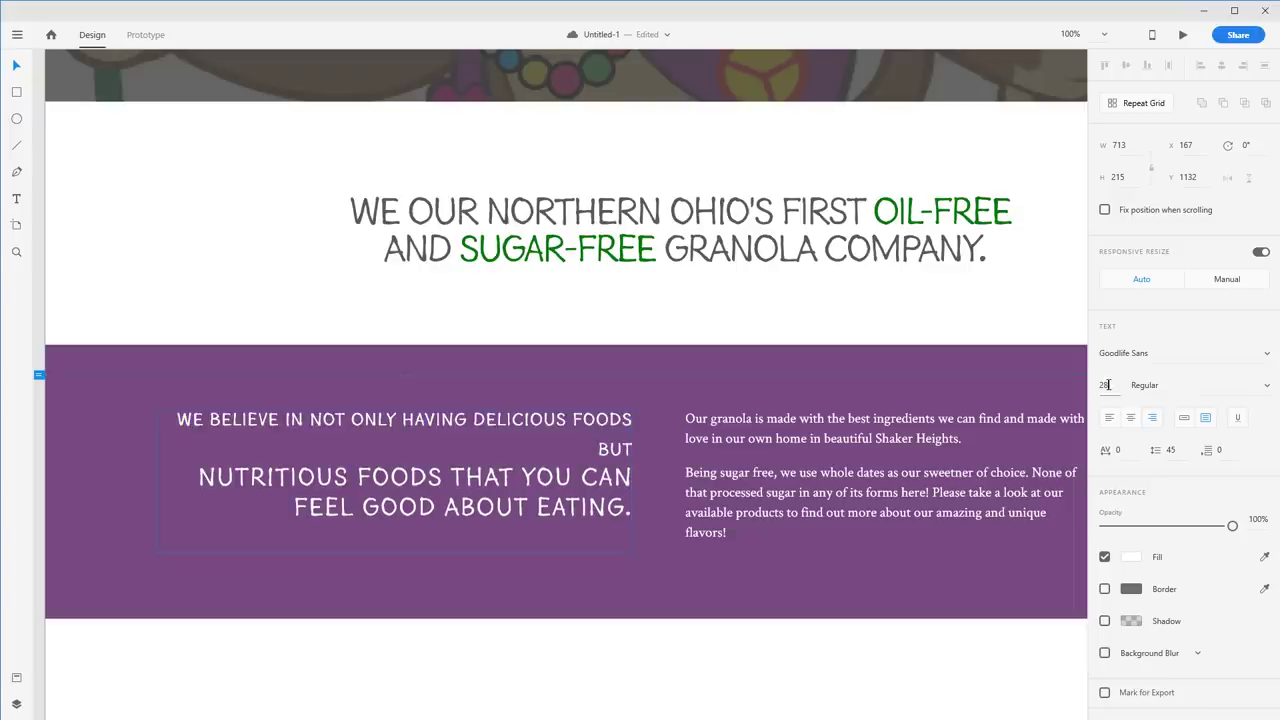
Step: Reduce the font size of the opening "We believe" phrase to 26
{"action": "double_click", "coordinate": [1108, 385]}
{"action": "type", "text": "26"}
{"action": "key", "text": "Return"}
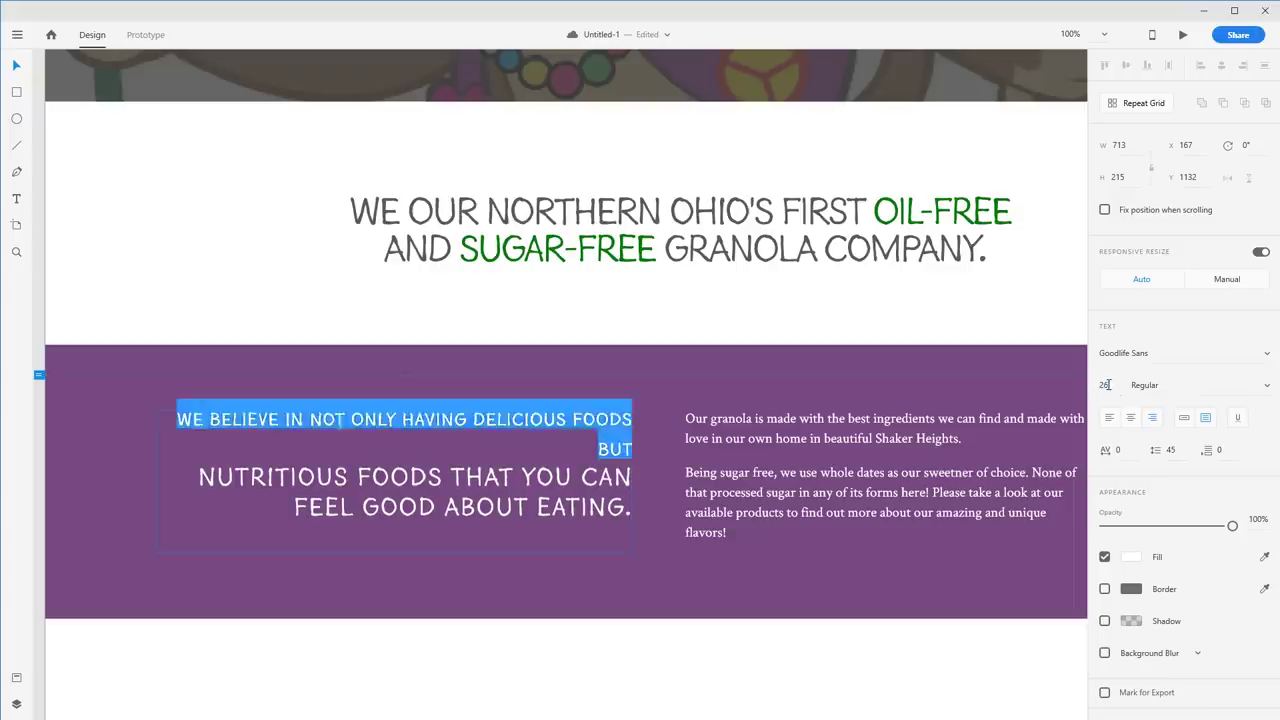
Step: Set the font size of the opening "We believe" phrase to 24 and move the text block down to Y 1149
{"action": "left_click", "coordinate": [1107, 384]}
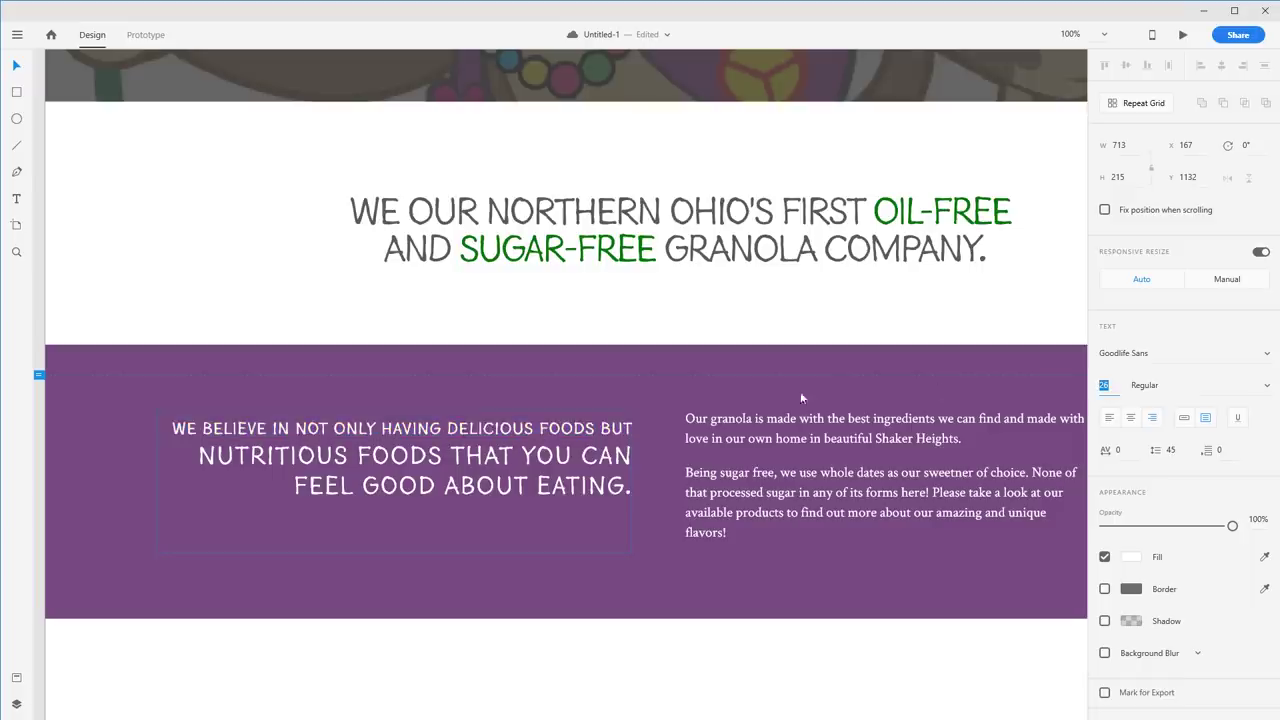
{"action": "type", "text": "24"}
{"action": "key", "text": "Return"}
{"action": "key", "text": "Escape"}
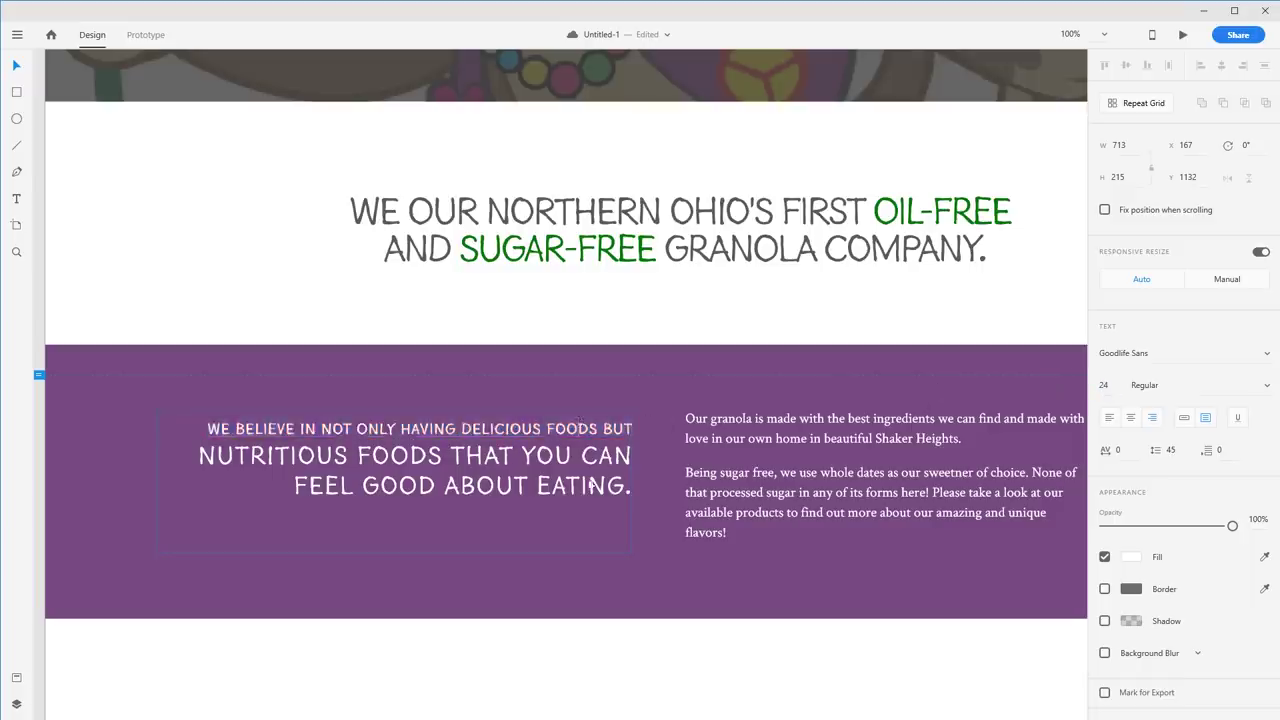
{"action": "left_click", "coordinate": [513, 613]}
{"action": "left_click", "coordinate": [557, 480]}
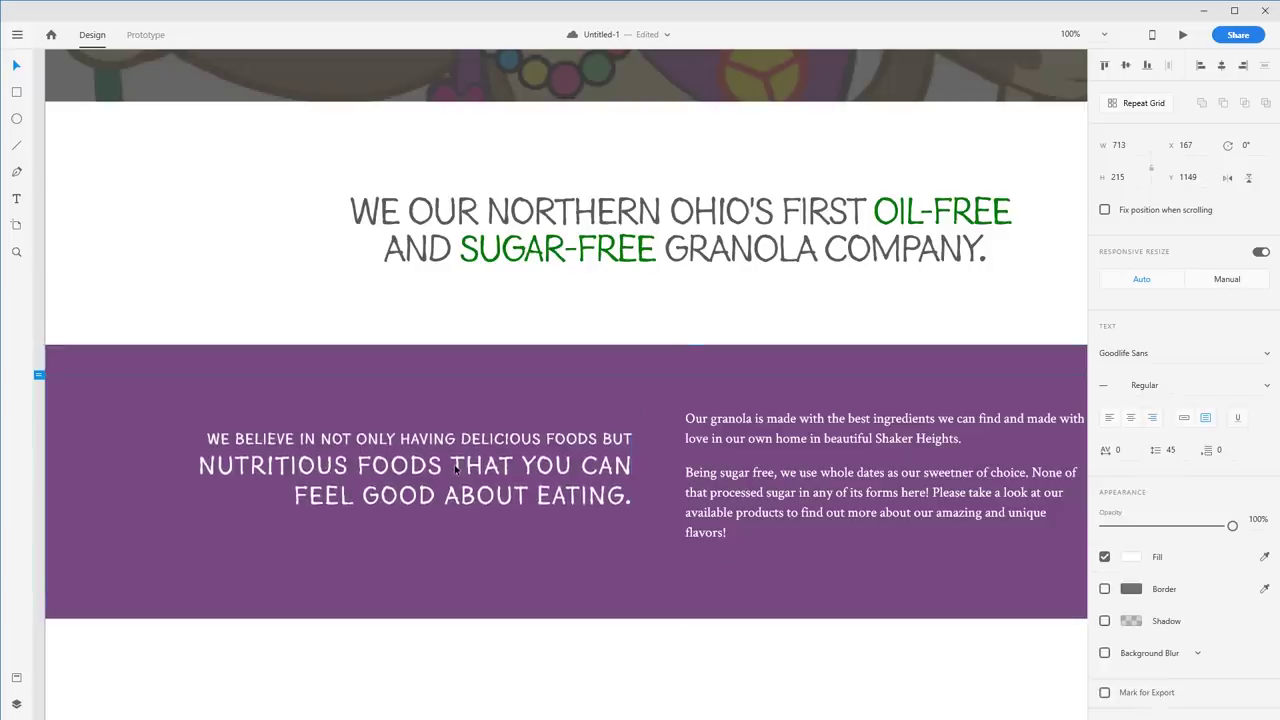
Step: Lower the opacity of the granola description paragraph in the purple band to 90%
{"action": "left_click", "coordinate": [830, 488]}
{"action": "left_click_drag", "start_coordinate": [1233, 526], "coordinate": [1225, 528]}
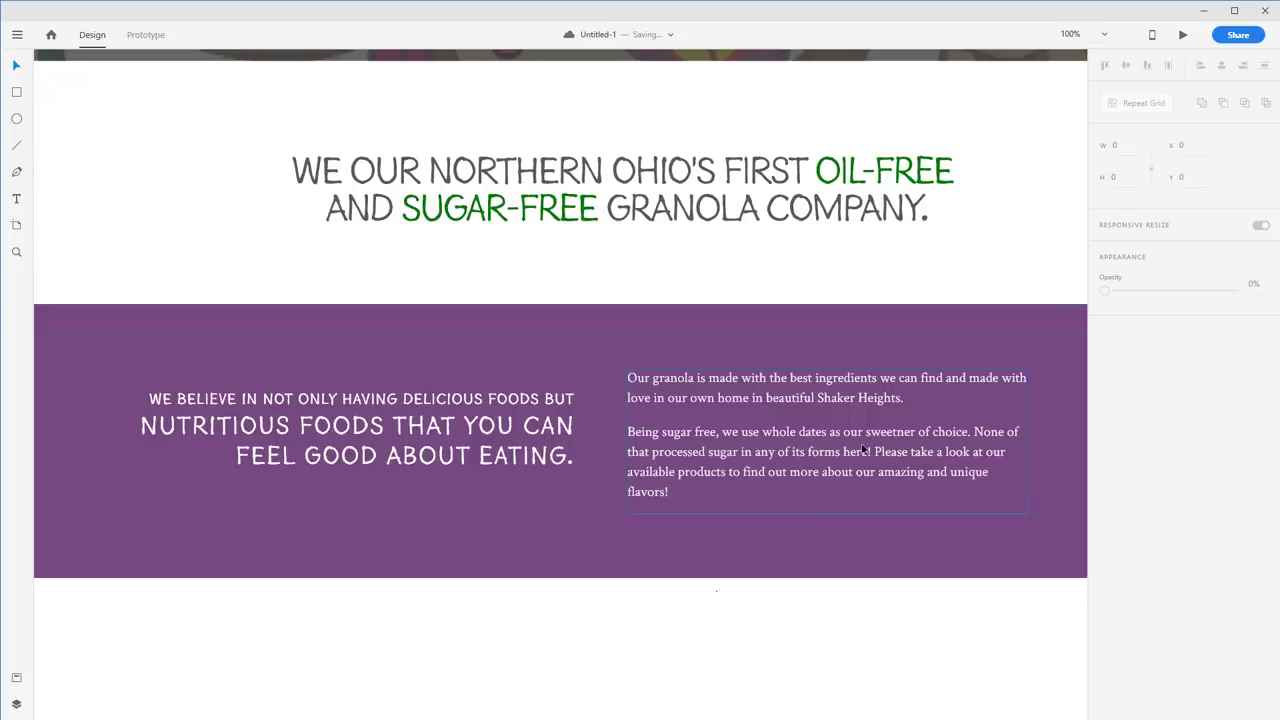
{"action": "left_click", "coordinate": [731, 451]}
{"action": "scroll", "coordinate": [669, 614], "scroll_direction": "left", "scroll_amount": 3}
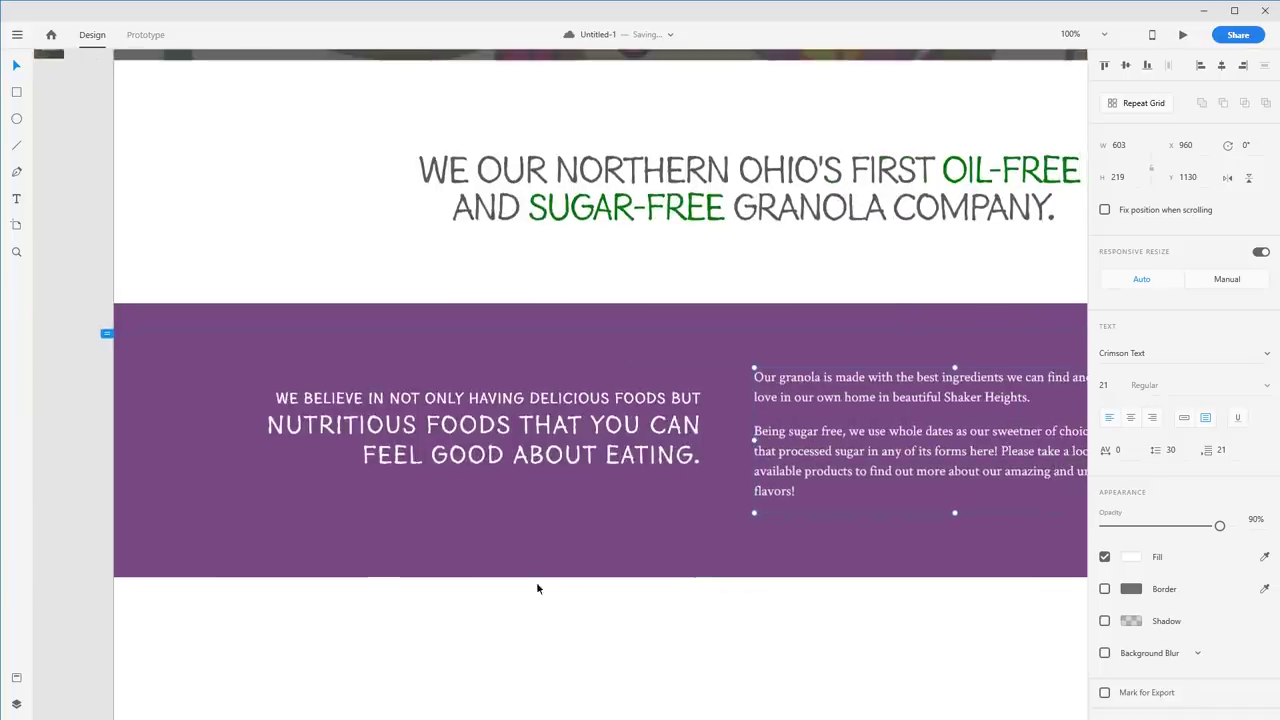
{"action": "left_click", "coordinate": [598, 596]}
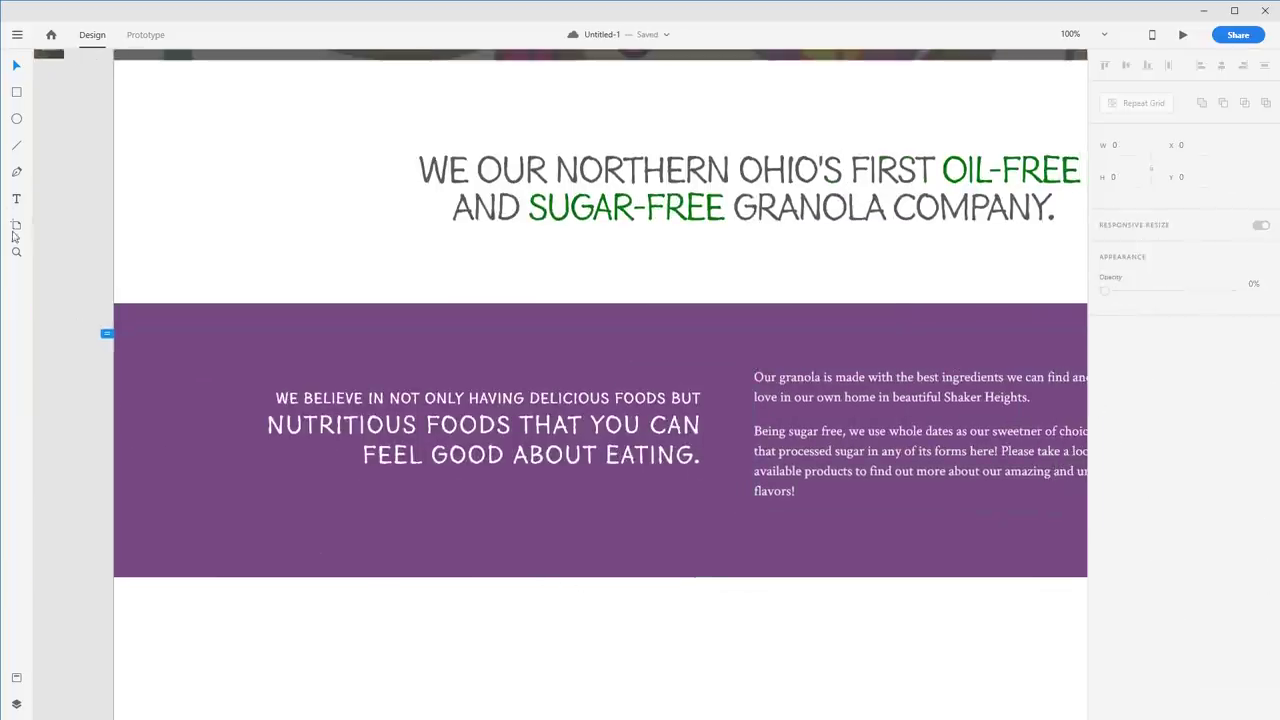
Step: Draw a 960 × 507 rectangle over the purple band's left half, then place the granola photo there at X 0, Y 1034
{"action": "left_click", "coordinate": [16, 92]}
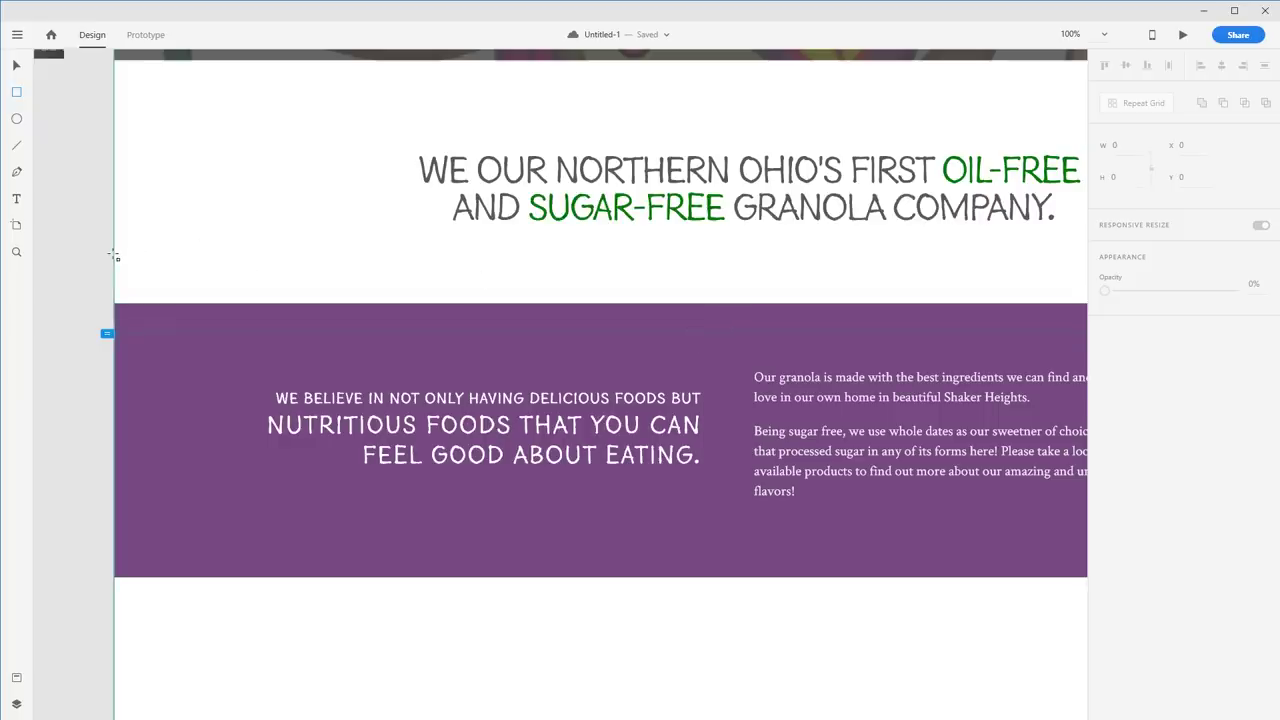
{"action": "mouse_move", "coordinate": [114, 253]}
{"action": "left_mouse_down"}
{"action": "mouse_move", "coordinate": [223, 297]}
{"action": "mouse_move", "coordinate": [840, 412]}
{"action": "mouse_move", "coordinate": [714, 414]}
{"action": "mouse_move", "coordinate": [857, 437]}
{"action": "mouse_move", "coordinate": [757, 563]}
{"action": "mouse_move", "coordinate": [753, 590]}
{"action": "left_mouse_up"}
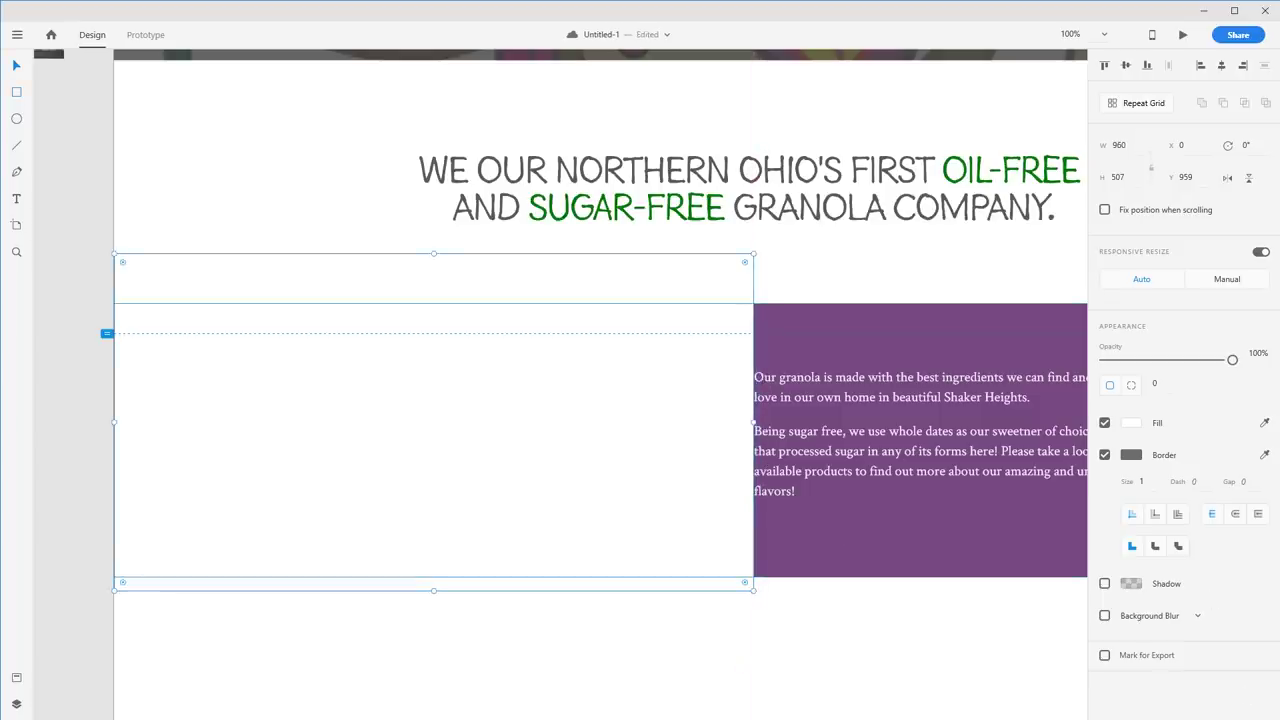
{"action": "left_click_drag", "start_coordinate": [1279, 540], "coordinate": [847, 629]}
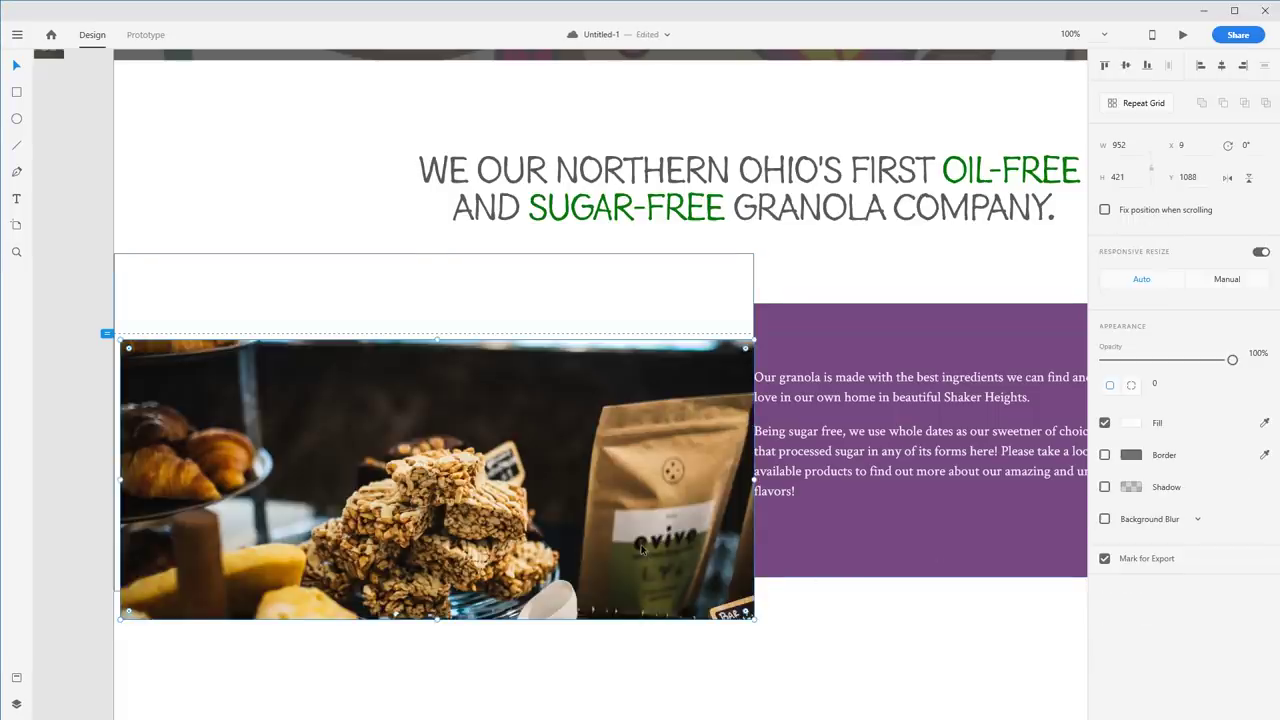
{"action": "left_click_drag", "start_coordinate": [656, 543], "coordinate": [638, 503]}
Step: Delete the blank white rectangle and shorten the granola photo to a height of 411 to match the purple band
{"action": "left_click", "coordinate": [609, 556]}
{"action": "key", "text": "Delete"}
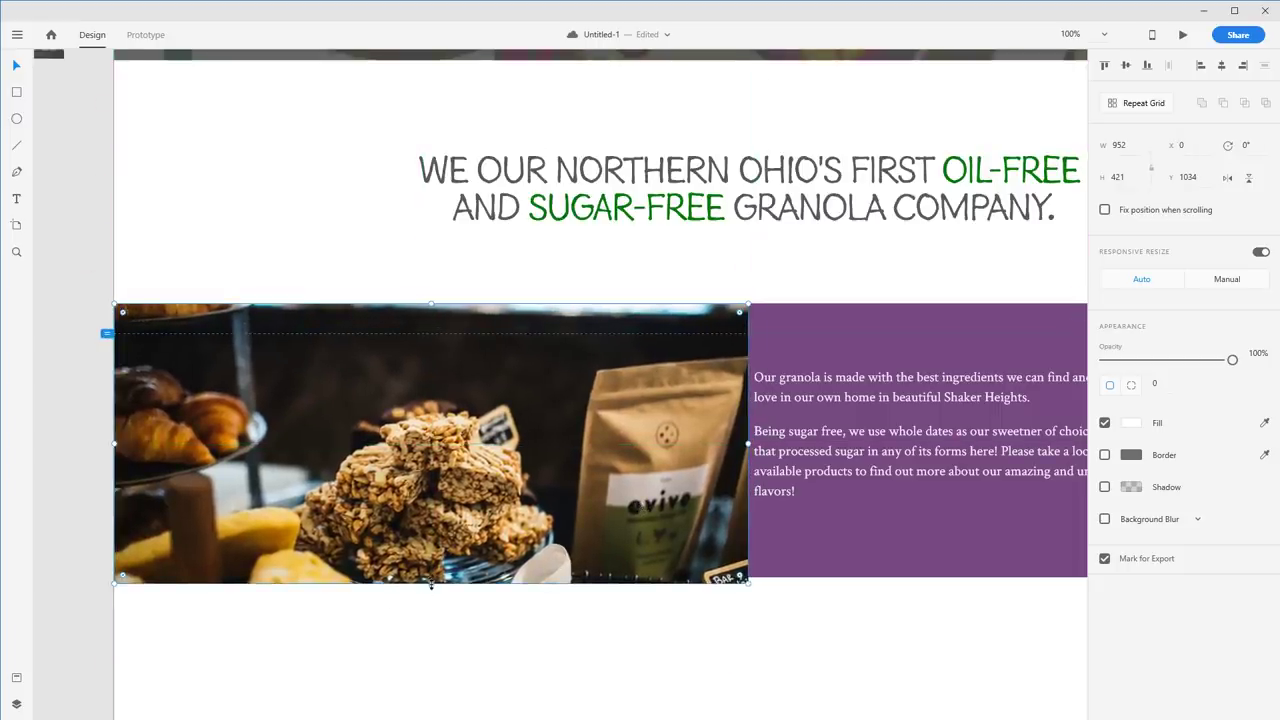
{"action": "left_click_drag", "start_coordinate": [431, 586], "coordinate": [433, 580]}
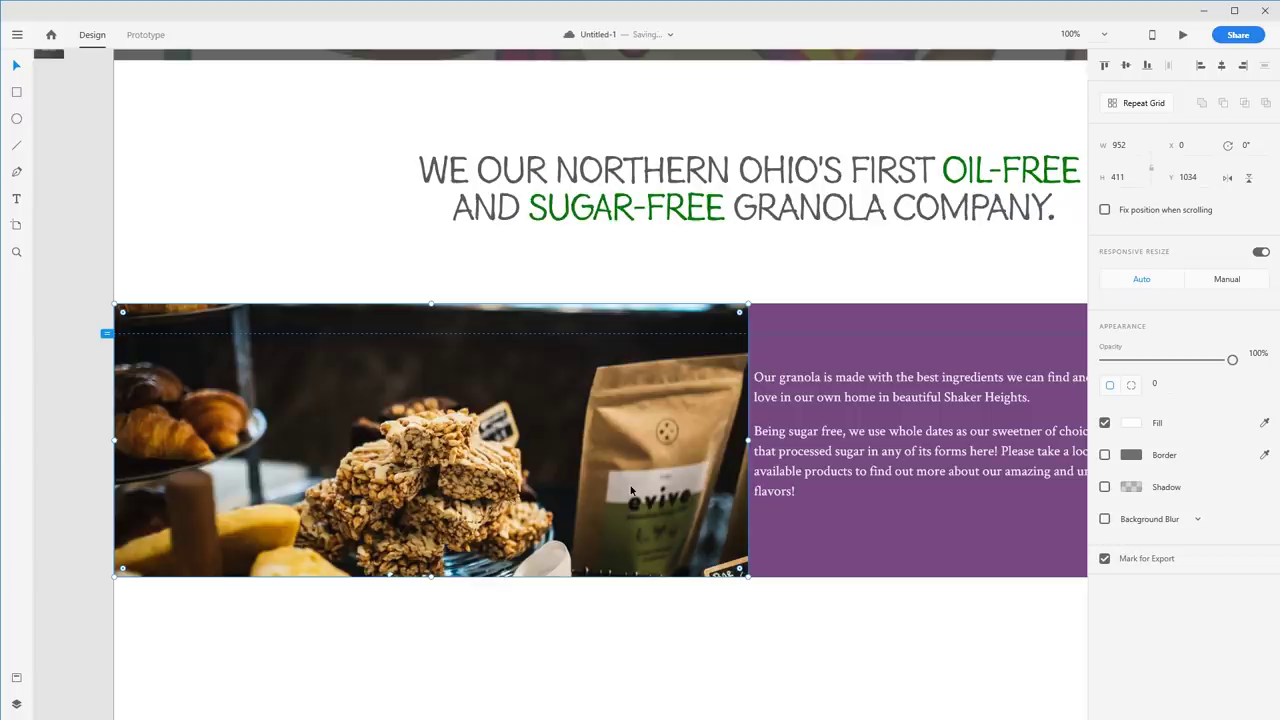
Step: Rearrange the granola photo's stacking order so it sits above the purple band but behind the "We believe" text
{"action": "key", "text": "ctrl+shift+["}
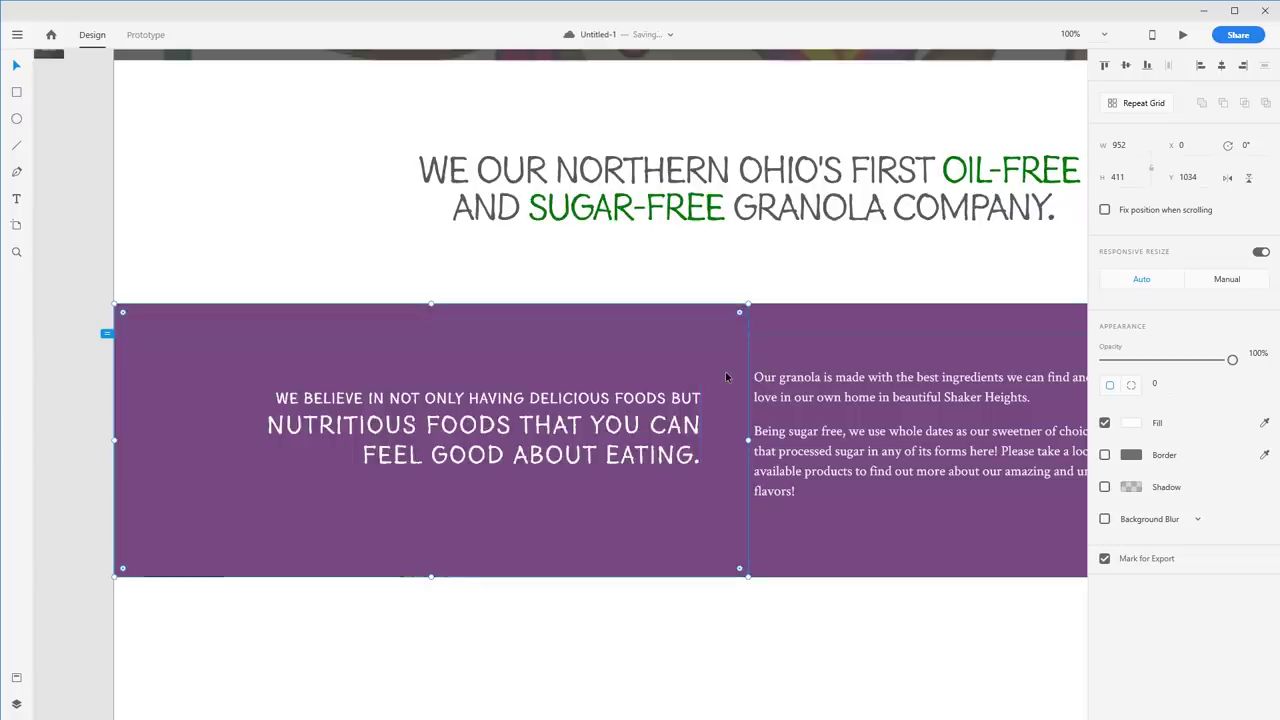
{"action": "key", "text": "ctrl+"}
{"action": "key", "text": "ctrl+"}
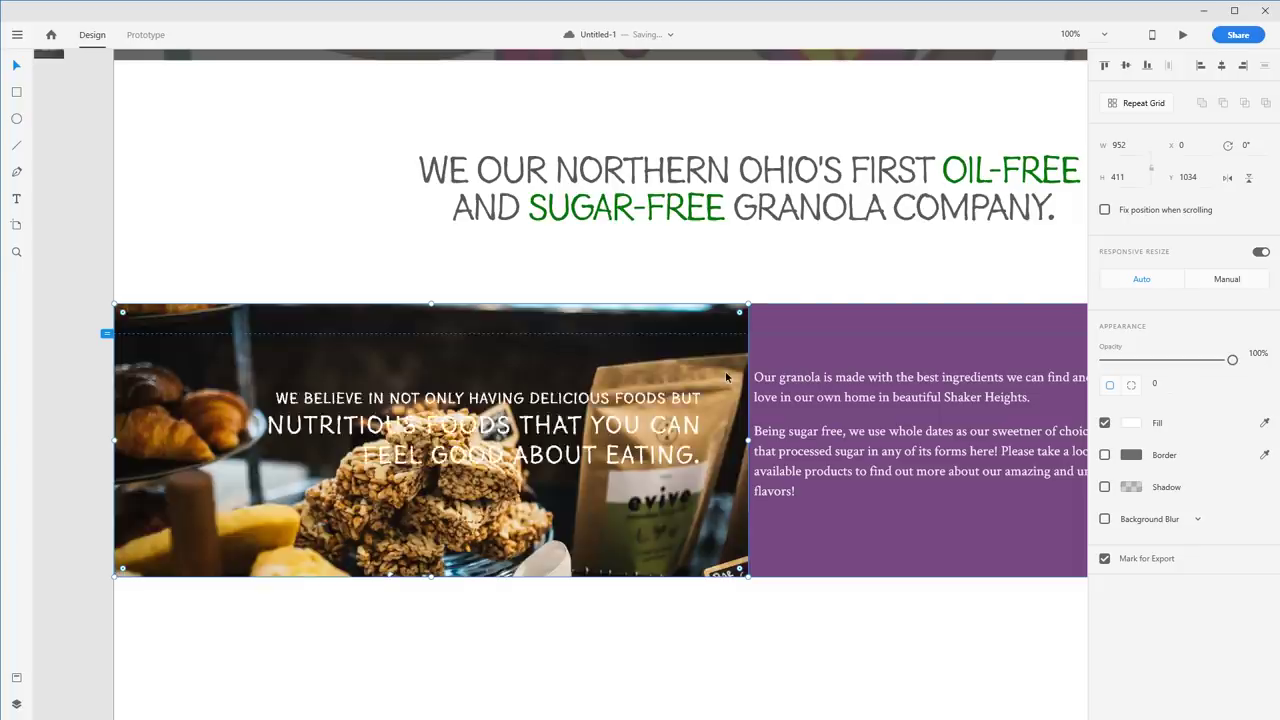
{"action": "left_click", "coordinate": [779, 279]}
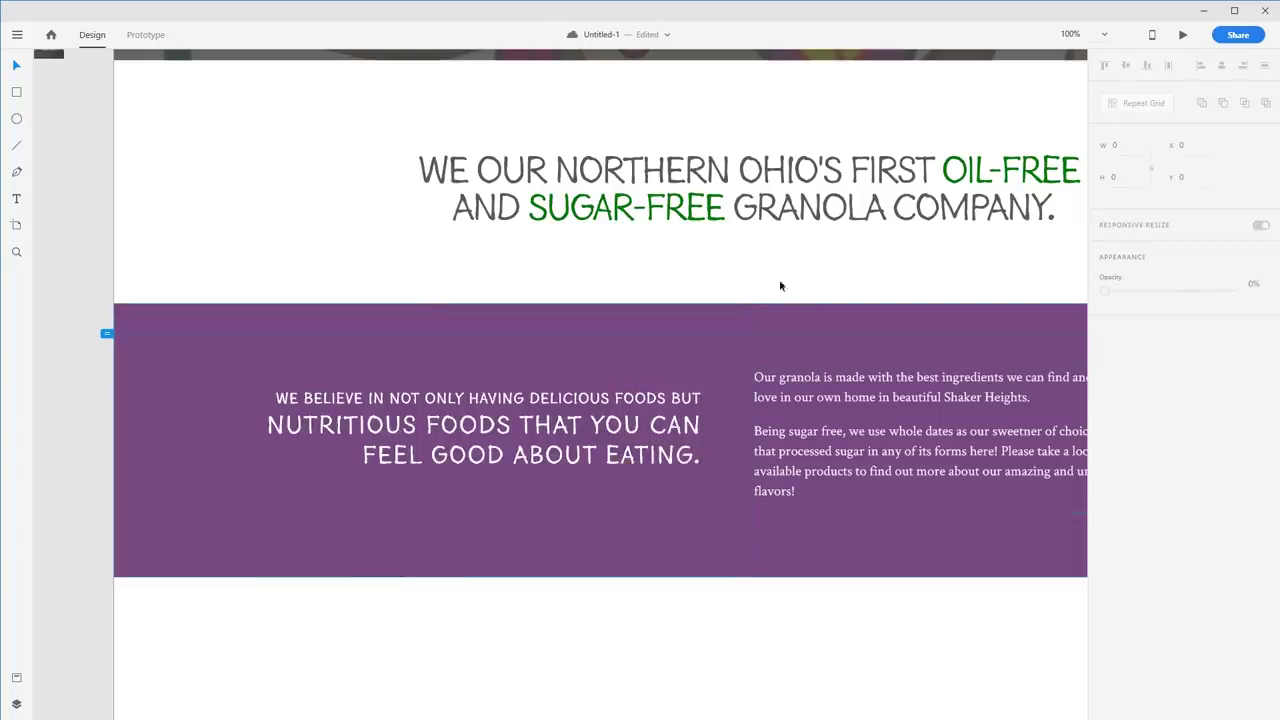
{"action": "left_click", "coordinate": [707, 320]}
{"action": "left_click_drag", "start_coordinate": [707, 320], "coordinate": [703, 346]}
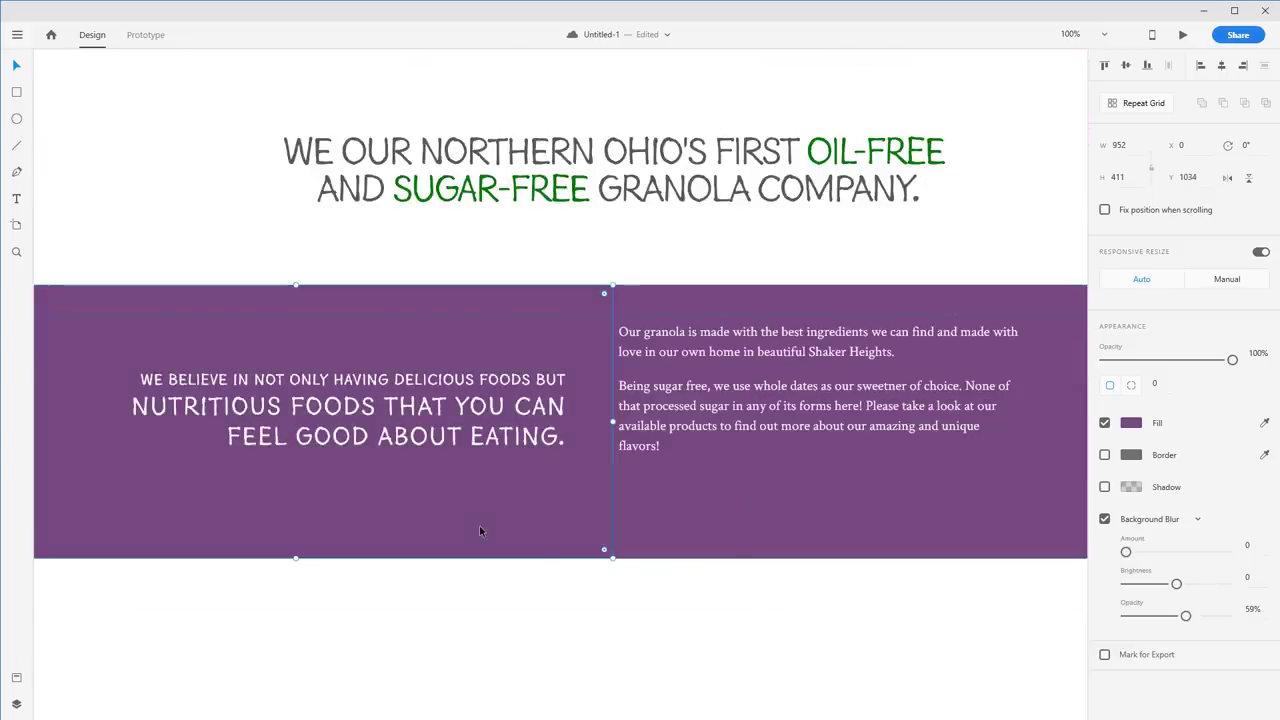
{"action": "left_click_drag", "start_coordinate": [479, 525], "coordinate": [548, 461]}
{"action": "key", "text": "ctrl+z"}
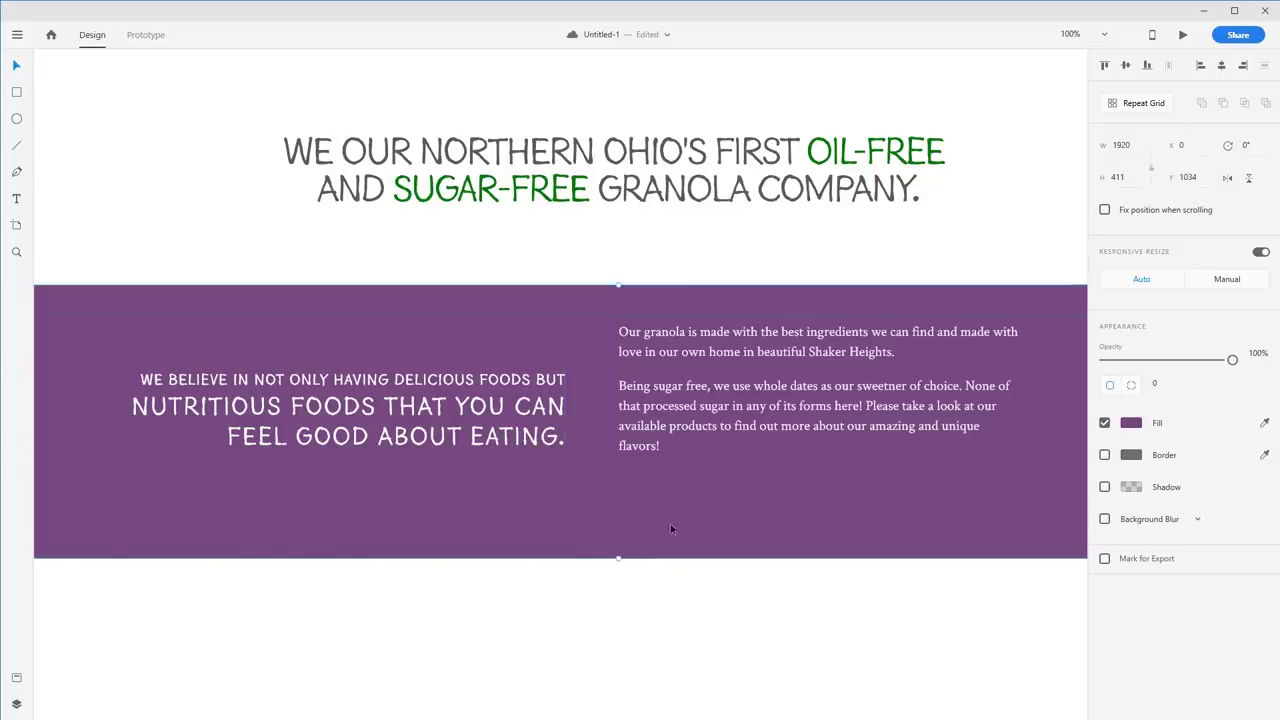
Step: Move the purple band aside and place the granola photo and its translucent purple overlay together at X -22, Y 1003
{"action": "left_click_drag", "start_coordinate": [671, 526], "coordinate": [741, 474]}
{"action": "left_click", "coordinate": [523, 490]}
{"action": "left_click_drag", "start_coordinate": [600, 531], "coordinate": [586, 511]}
{"action": "left_click", "coordinate": [604, 556]}
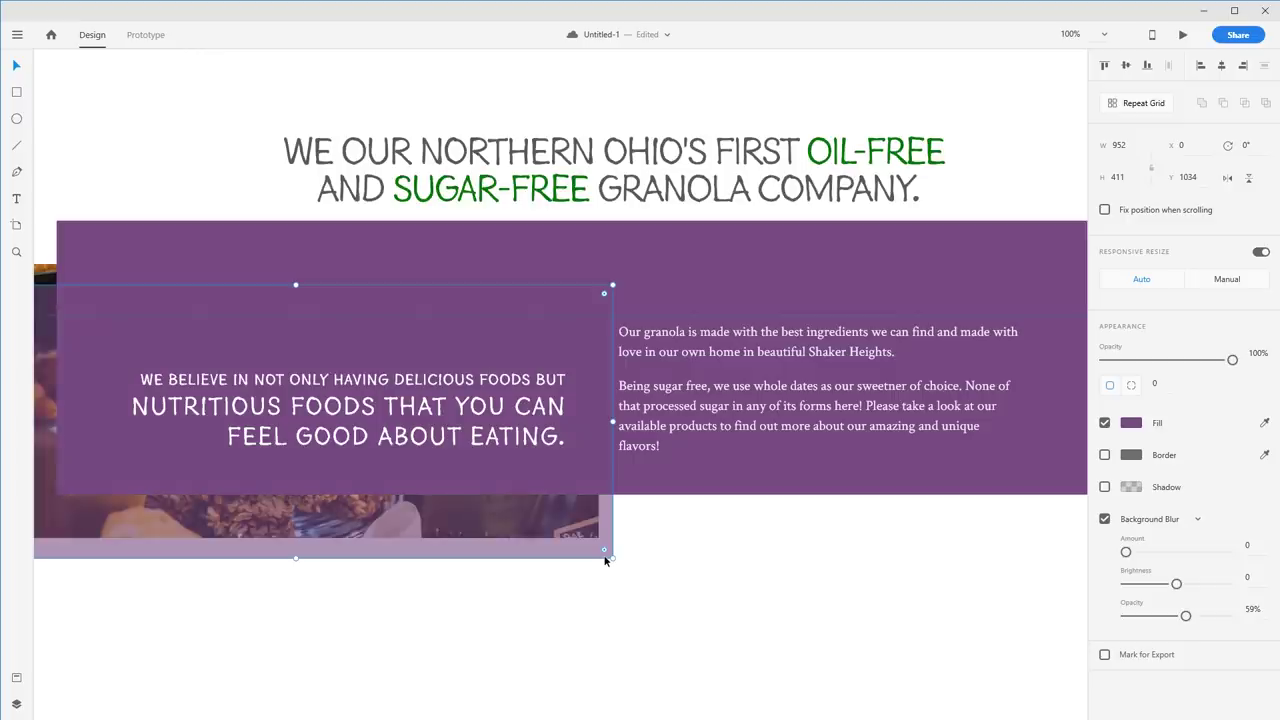
{"action": "left_click_drag", "start_coordinate": [604, 557], "coordinate": [528, 518]}
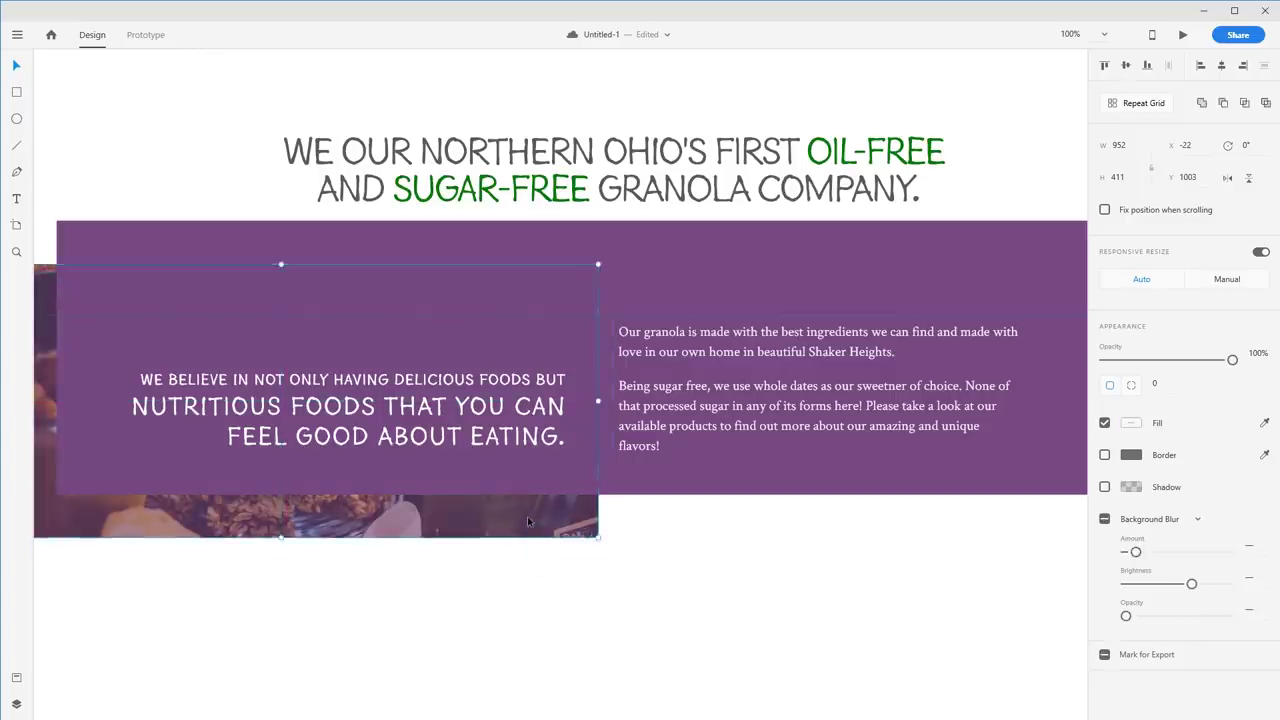
Step: Move the purple band to X 49, Y 1009 and stack the photo with its overlay above it but behind the "We believe" text
{"action": "key", "text": "Delete"}
{"action": "left_click_drag", "start_coordinate": [757, 486], "coordinate": [714, 532]}
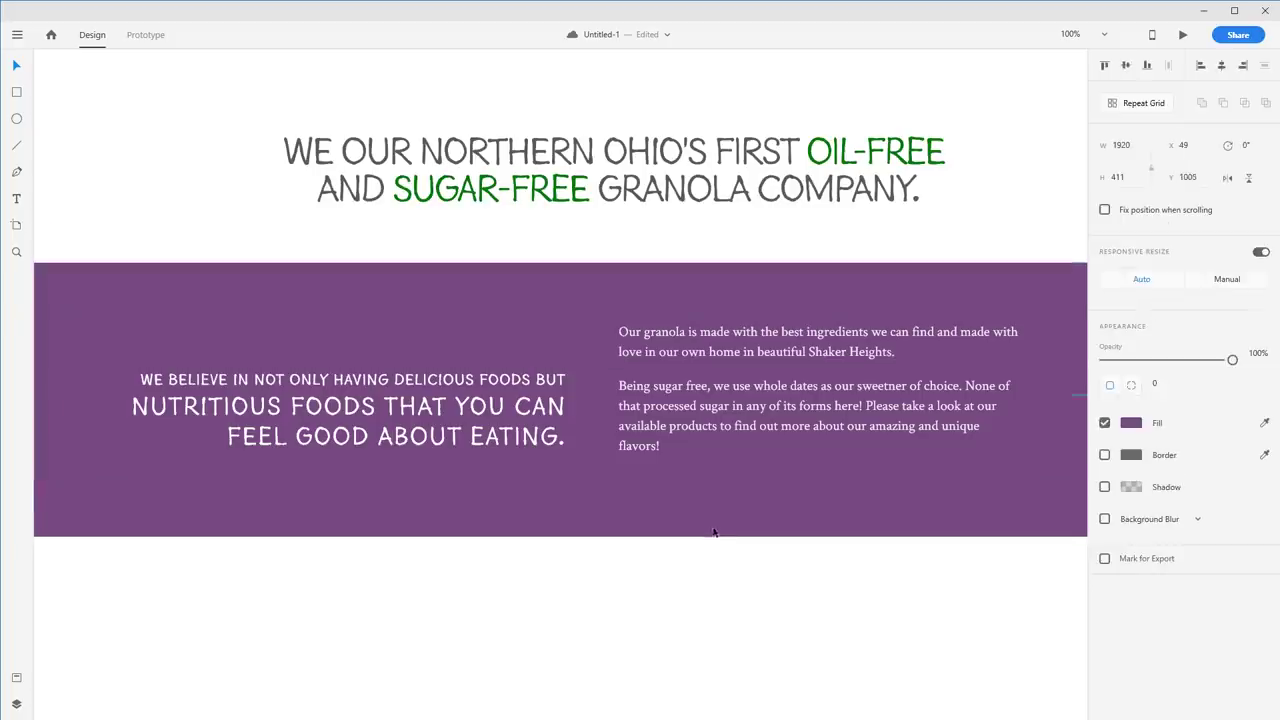
{"action": "key", "text": "ctrl+z"}
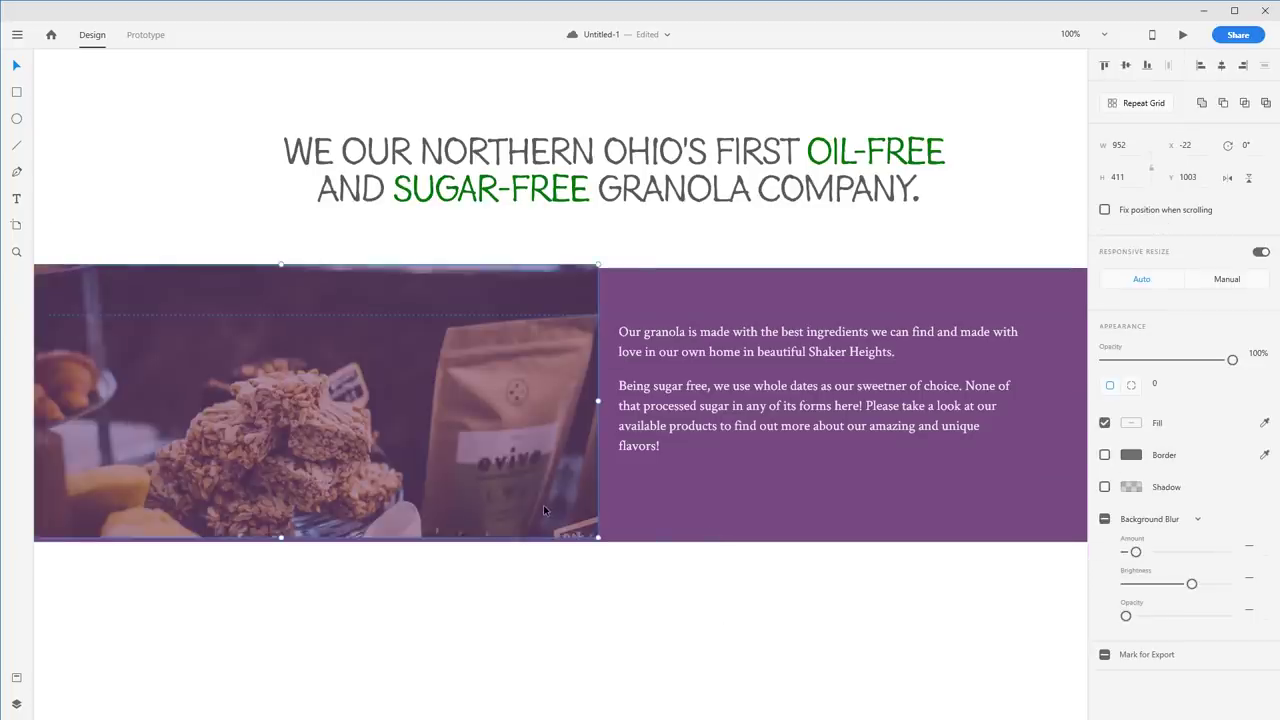
{"action": "key", "text": "ctrl+shift+["}
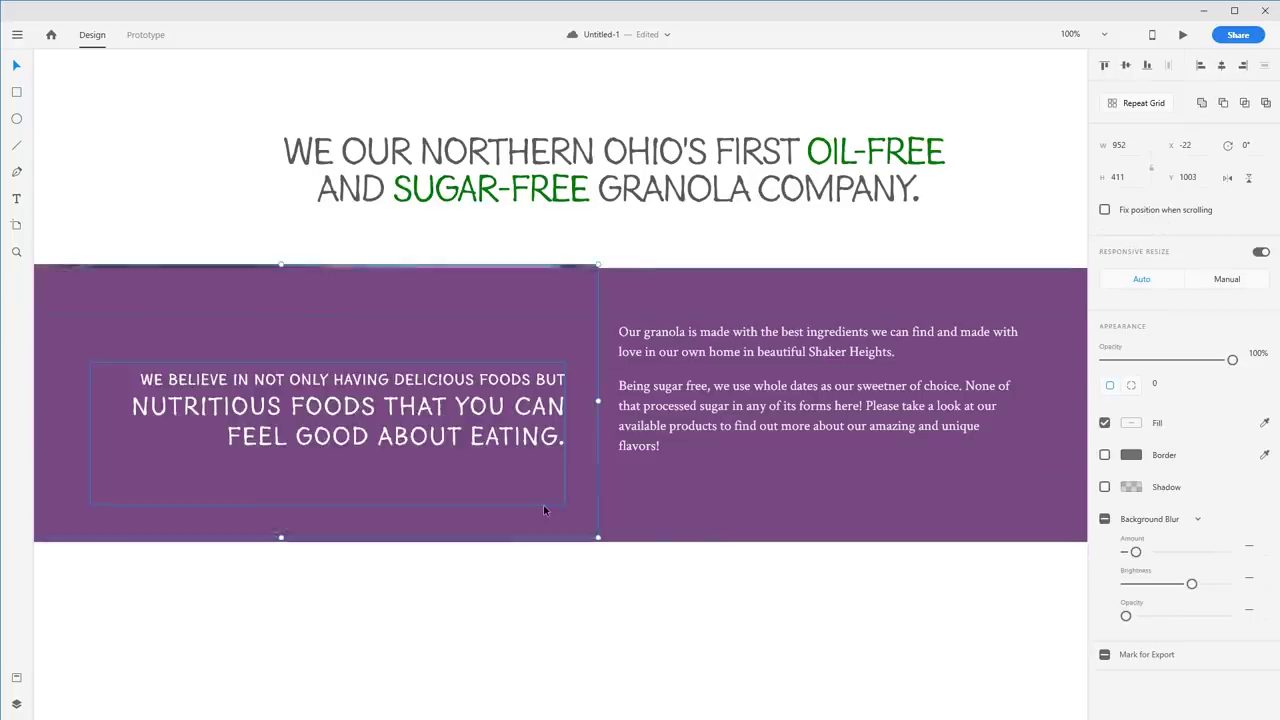
{"action": "key", "text": "ctrl+shift+z"}
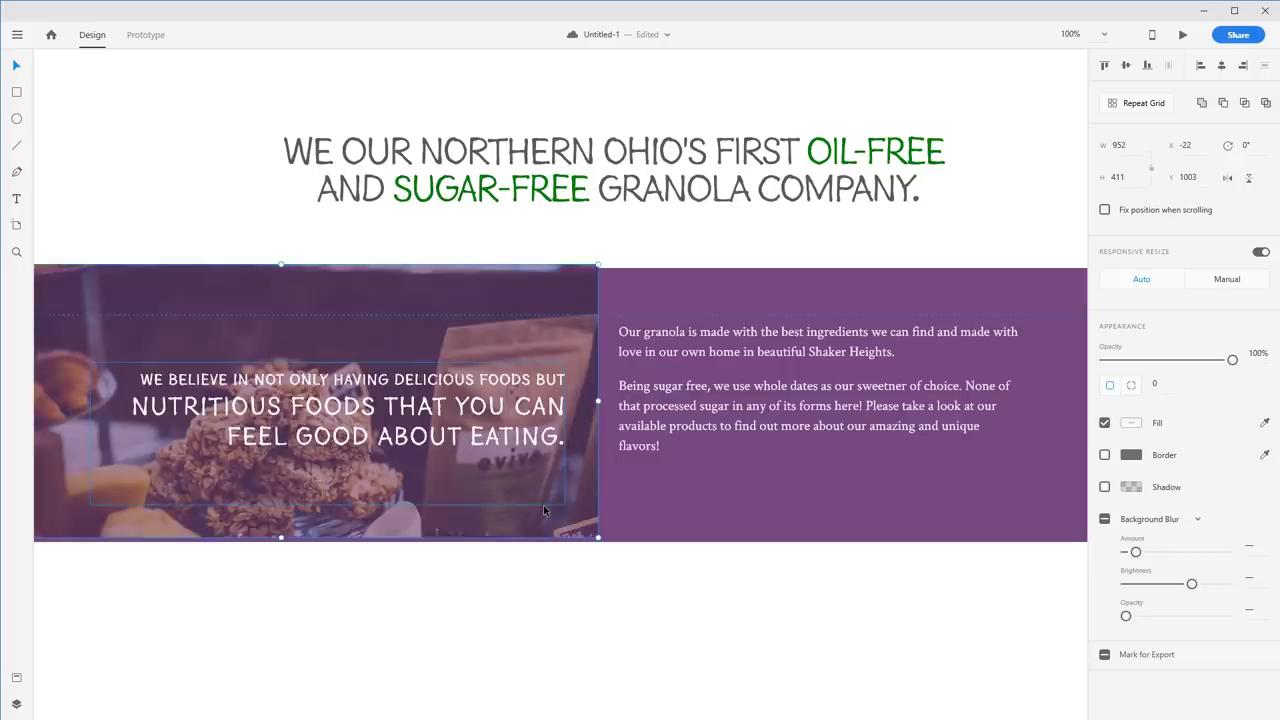
{"action": "scroll", "coordinate": [551, 591], "scroll_direction": "left", "scroll_amount": 5}
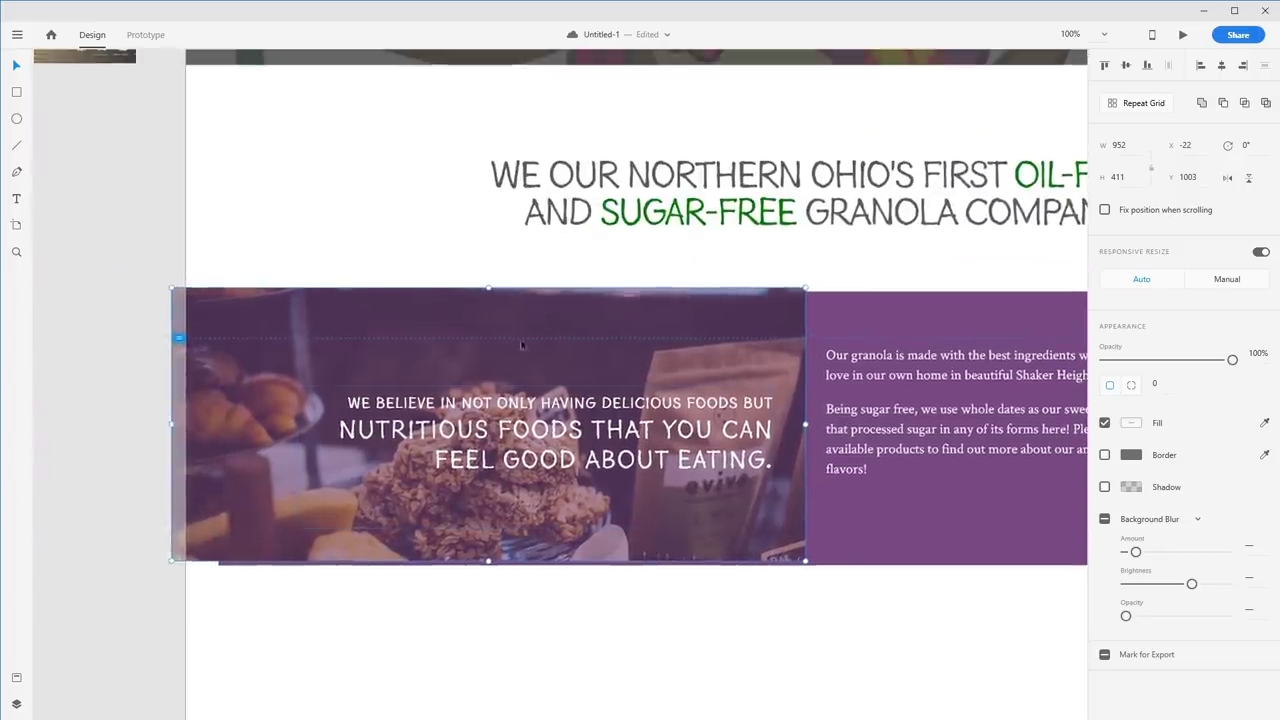
Step: Trim the top of the granola photo and its overlay to Y 1009, at a height of 405, to line up with the purple band
{"action": "double_click", "coordinate": [504, 321]}
{"action": "left_click_drag", "start_coordinate": [487, 258], "coordinate": [487, 293]}
{"action": "left_click", "coordinate": [851, 310], "text": "shift"}
{"action": "left_click", "coordinate": [682, 251]}
{"action": "left_click_drag", "start_coordinate": [789, 271], "coordinate": [725, 261]}
Step: Raise the background blur opacity of the purple overlay above the granola photo to 93%
{"action": "left_click", "coordinate": [644, 323]}
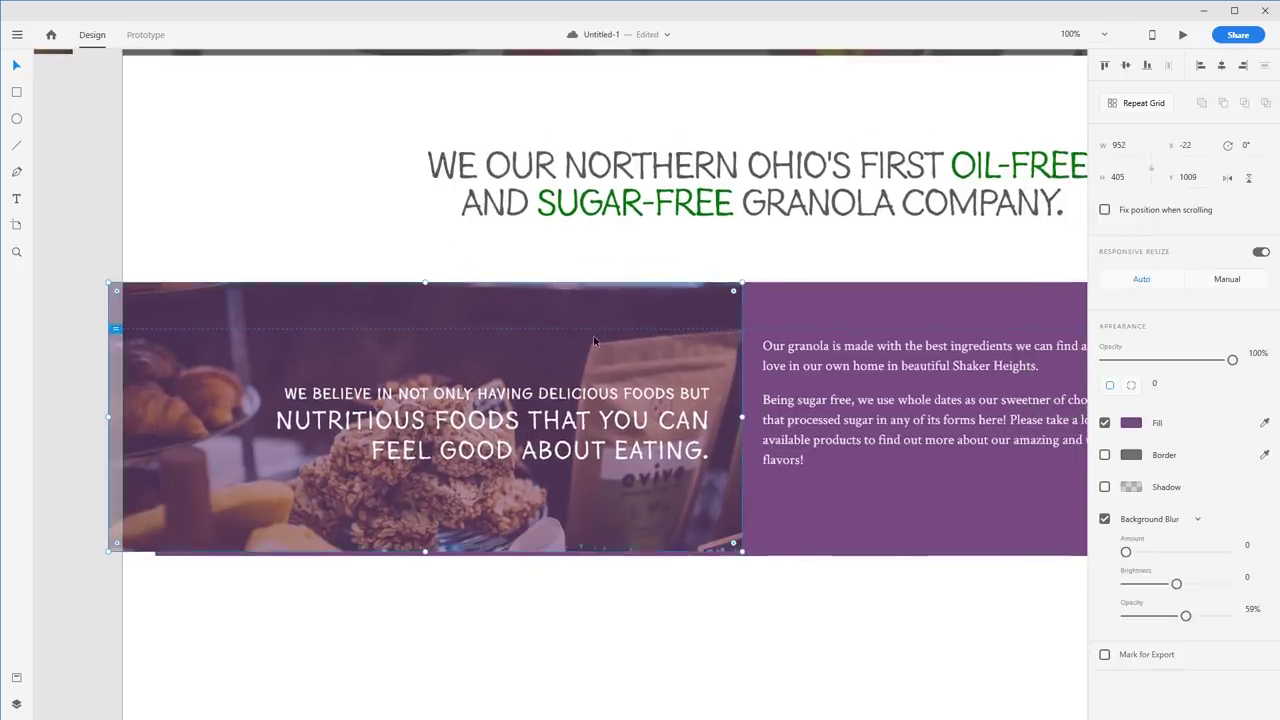
{"action": "left_click_drag", "start_coordinate": [1180, 616], "coordinate": [1218, 620]}
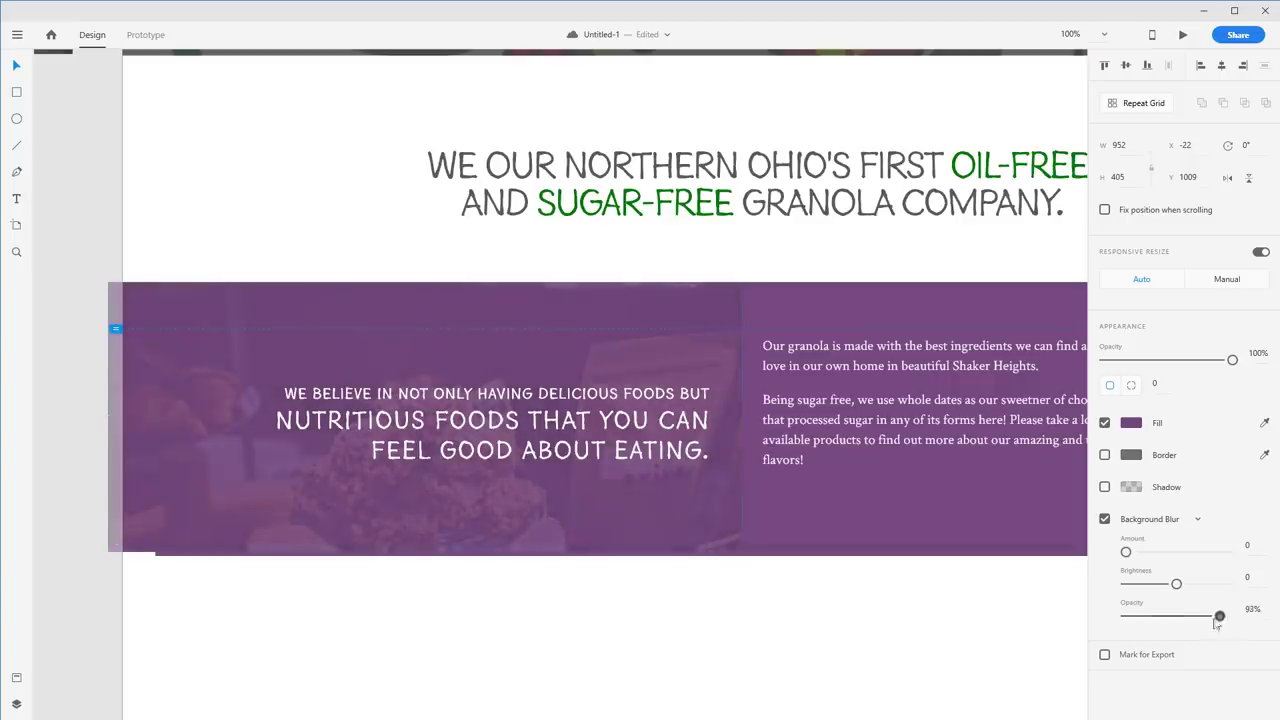
{"action": "left_click", "coordinate": [464, 604]}
Step: Stretch the purple band's left edge to X 0 and extend the photo and its overlay down to the band's height of 419
{"action": "left_click", "coordinate": [882, 551]}
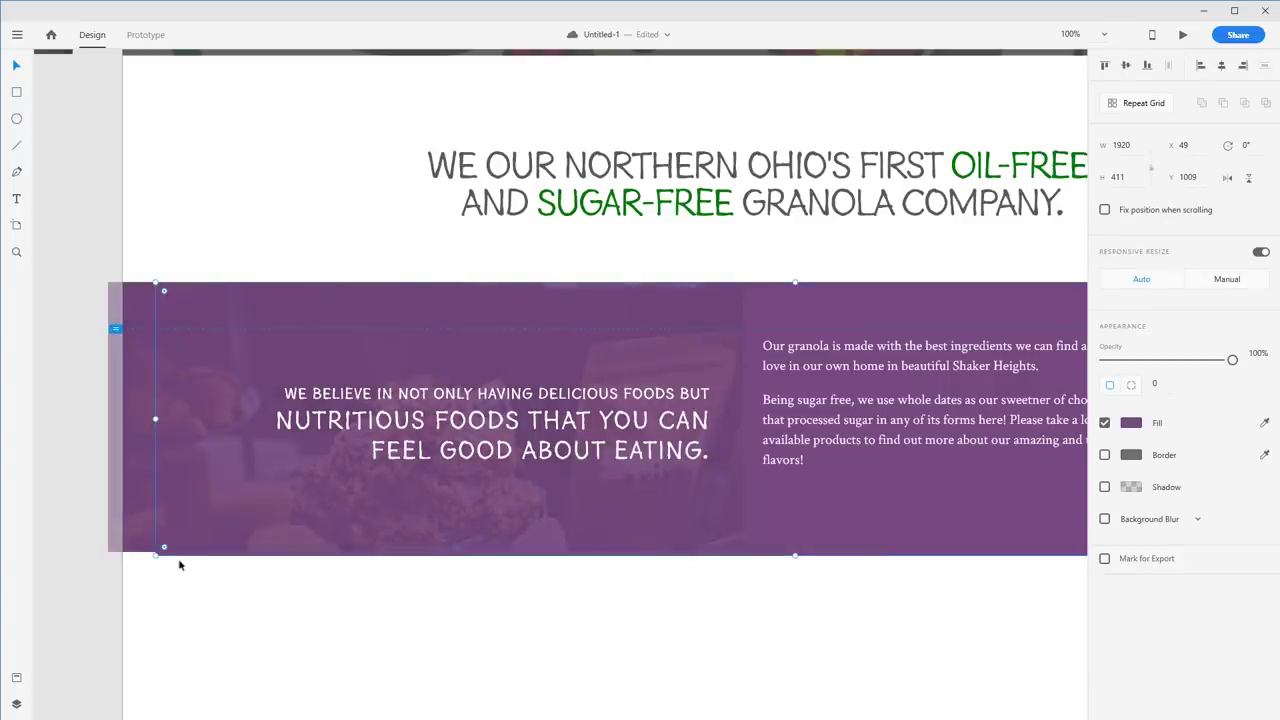
{"action": "left_click_drag", "start_coordinate": [155, 556], "coordinate": [119, 551]}
{"action": "left_click_drag", "start_coordinate": [80, 497], "coordinate": [136, 514]}
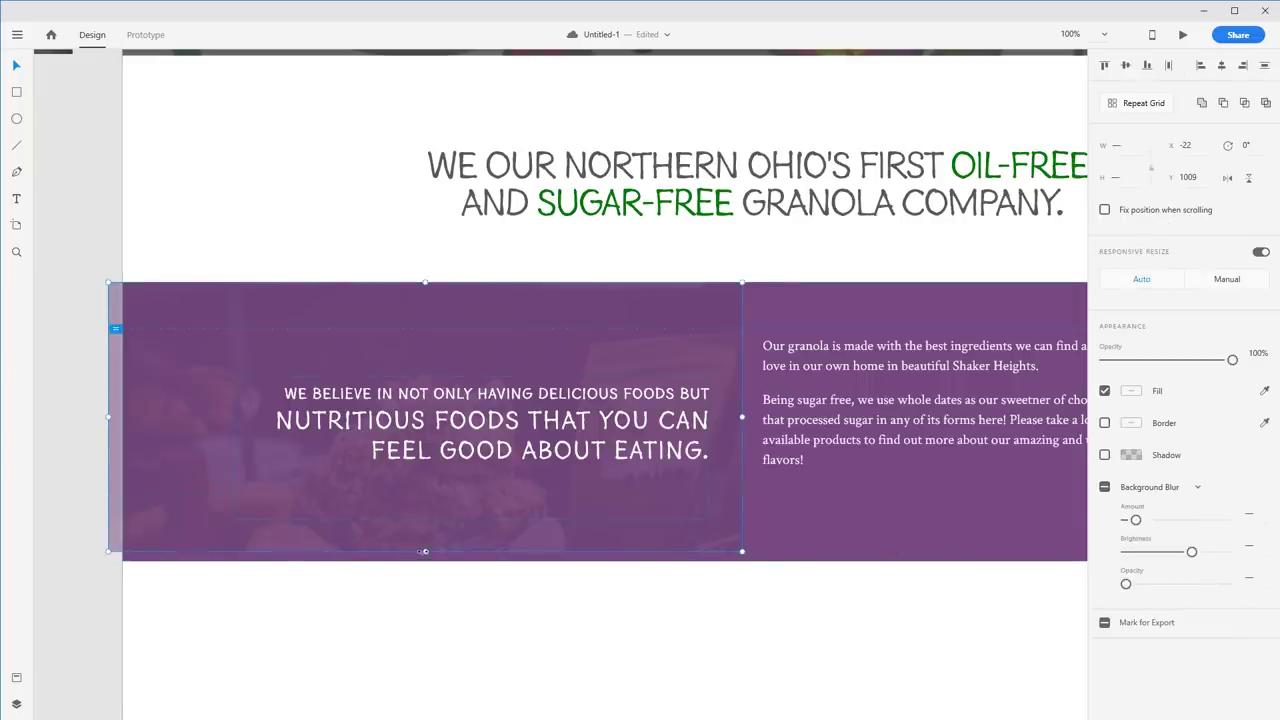
{"action": "left_click_drag", "start_coordinate": [424, 551], "coordinate": [429, 561]}
{"action": "left_click", "coordinate": [710, 623]}
Step: Vertically centre the "We believe" text box and the granola description paragraph within the purple band
{"action": "scroll", "coordinate": [711, 623], "scroll_direction": "right", "scroll_amount": 5}
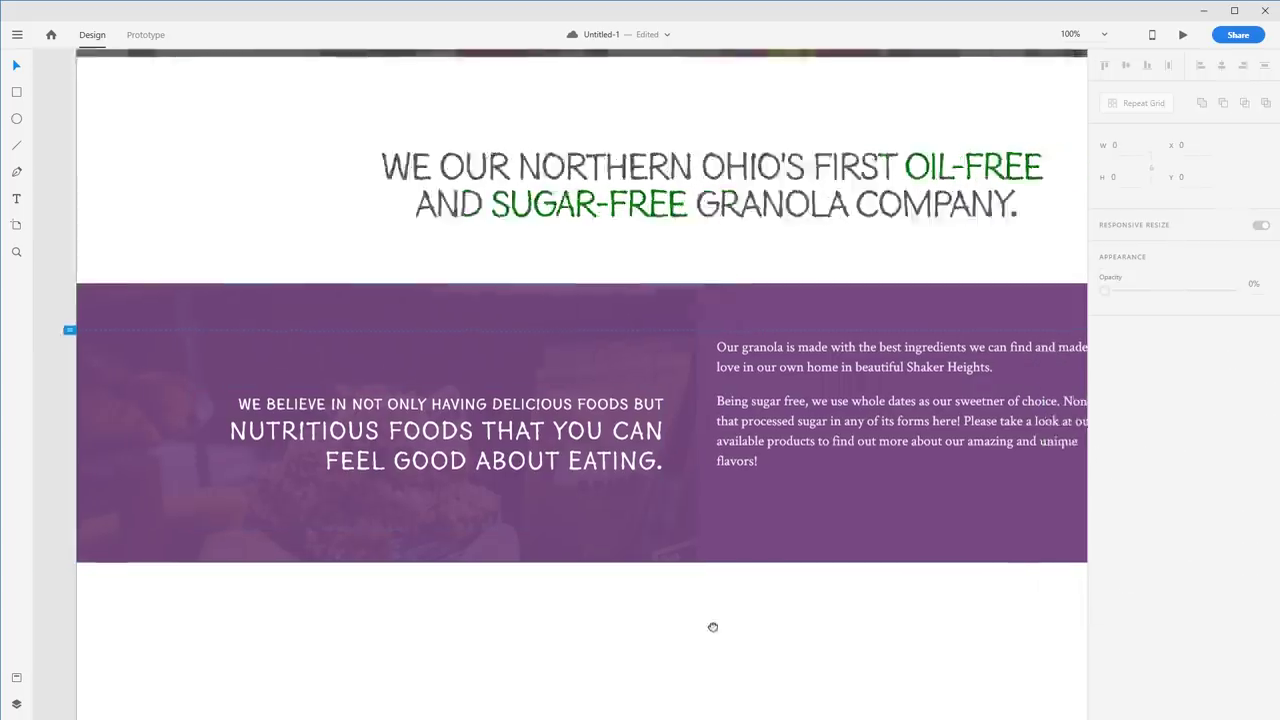
{"action": "left_click", "coordinate": [396, 415]}
{"action": "left_click", "coordinate": [446, 300], "text": "shift"}
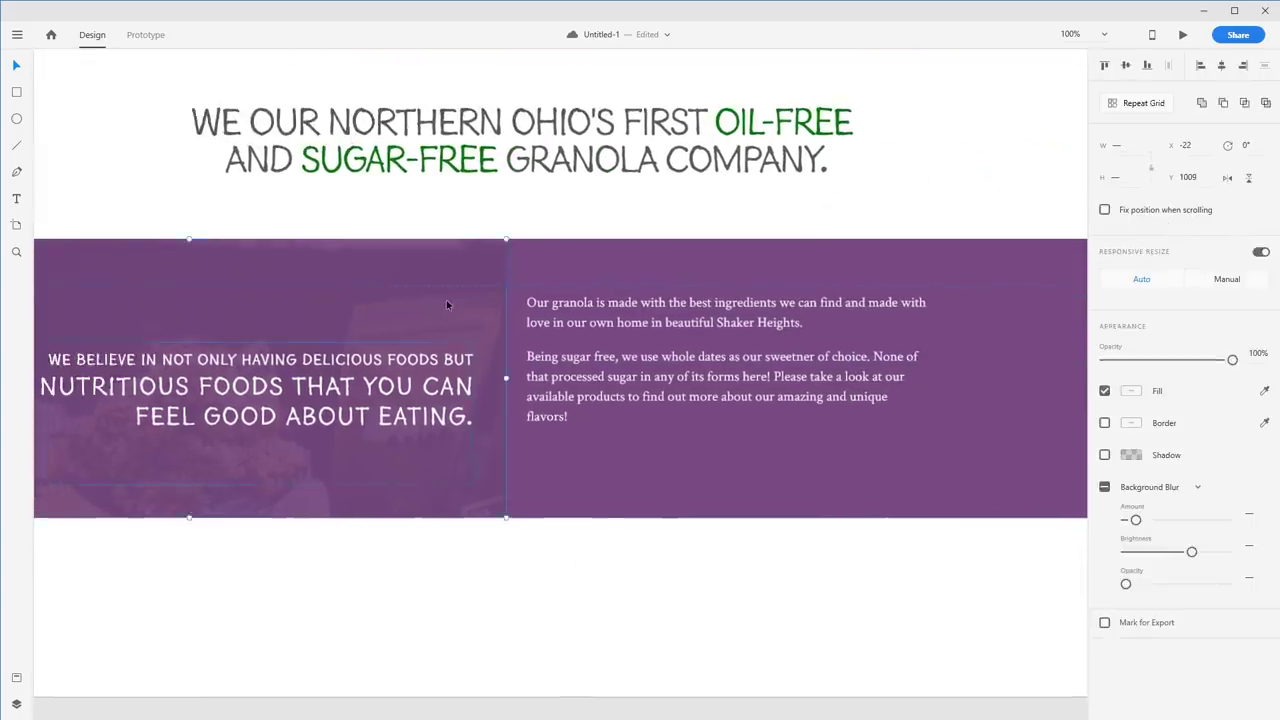
{"action": "left_click", "coordinate": [598, 338], "text": "shift"}
{"action": "left_click", "coordinate": [511, 536]}
{"action": "left_click", "coordinate": [437, 418]}
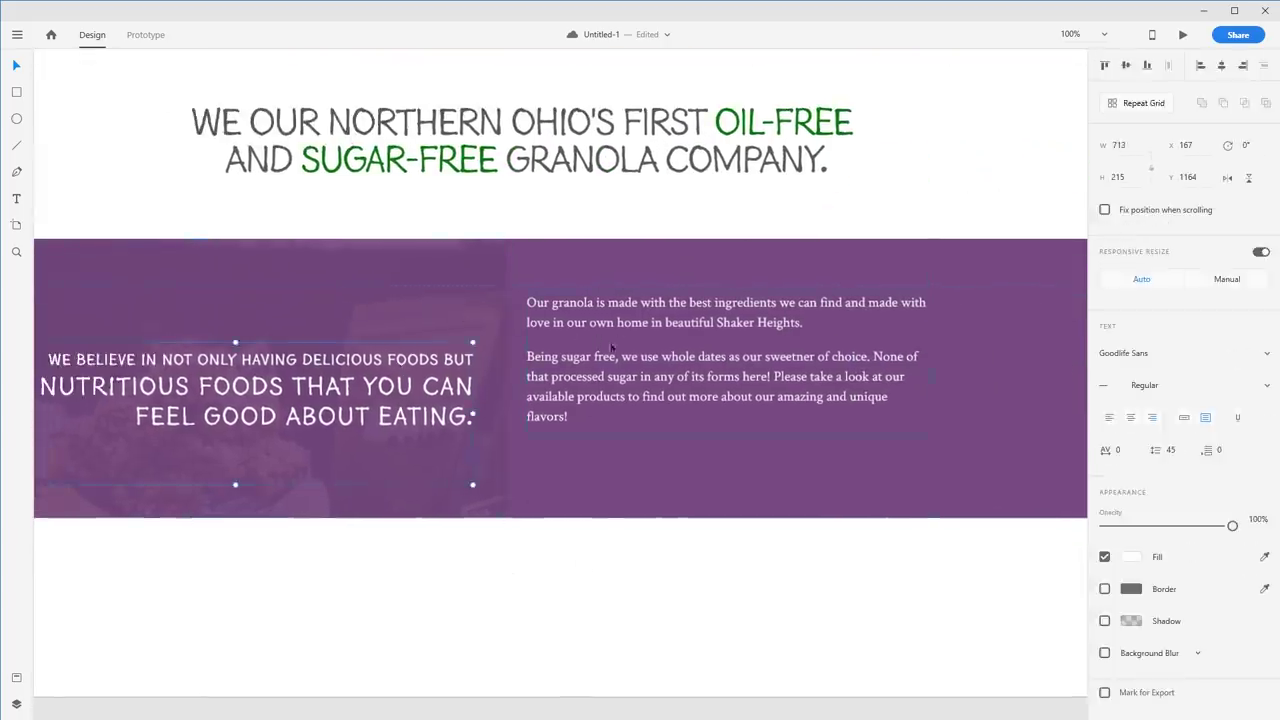
{"action": "left_click", "coordinate": [611, 346], "text": "shift"}
{"action": "left_click", "coordinate": [687, 279], "text": "shift"}
{"action": "left_click", "coordinate": [1126, 66]}
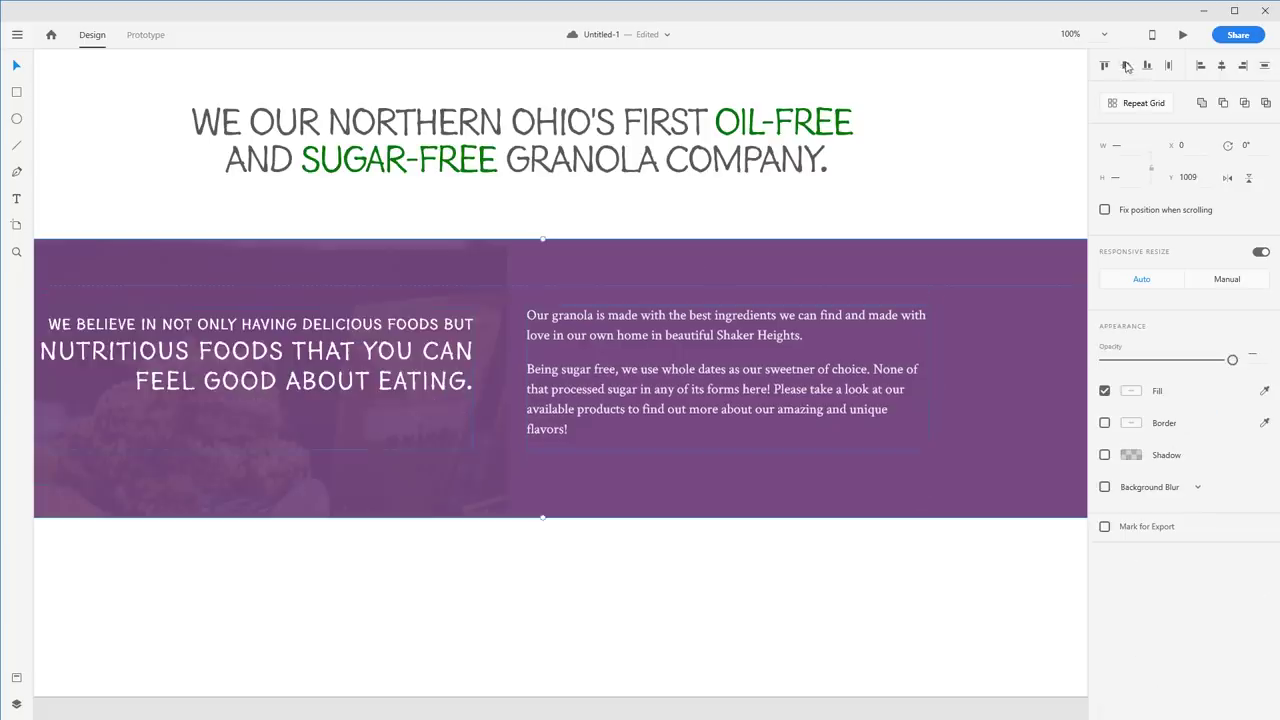
{"action": "left_click", "coordinate": [605, 561]}
{"action": "left_click_drag", "start_coordinate": [552, 568], "coordinate": [706, 601]}
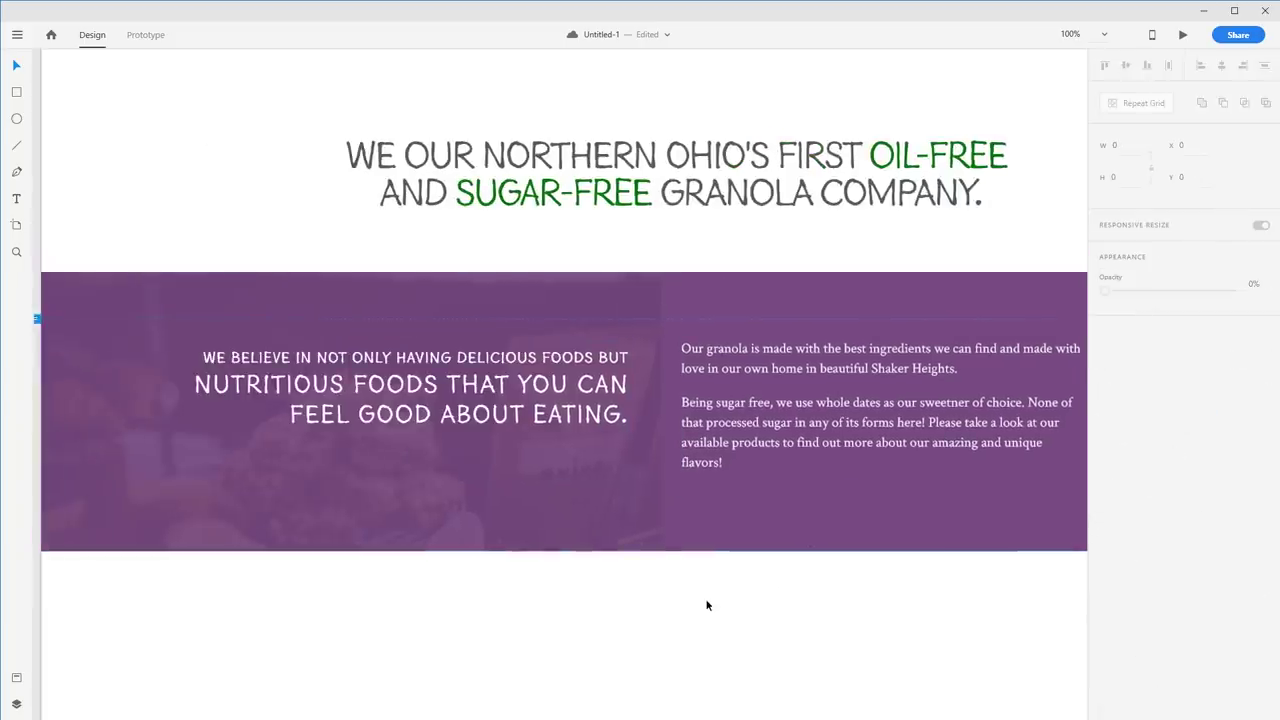
Step: Shorten the "We believe" text box to fit its three lines and vertically centre it again in the purple band
{"action": "key", "text": "ctrl+minus"}
{"action": "left_click", "coordinate": [428, 455]}
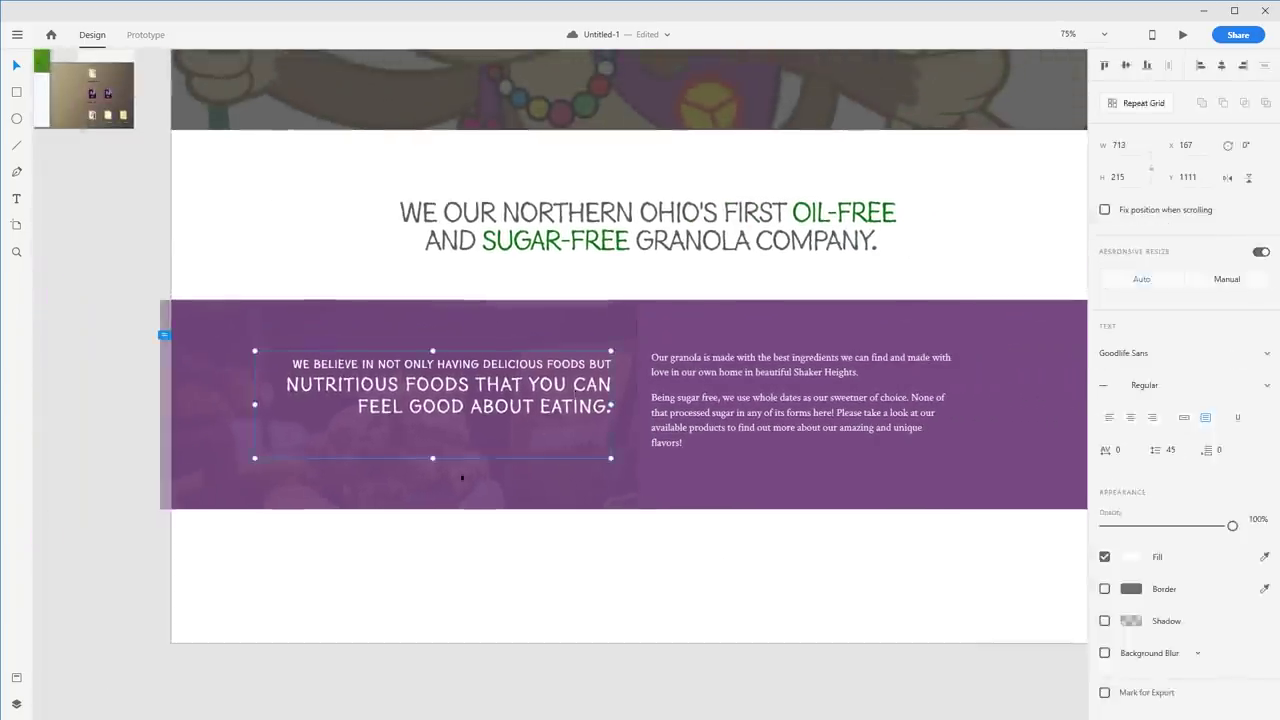
{"action": "left_click", "coordinate": [642, 350]}
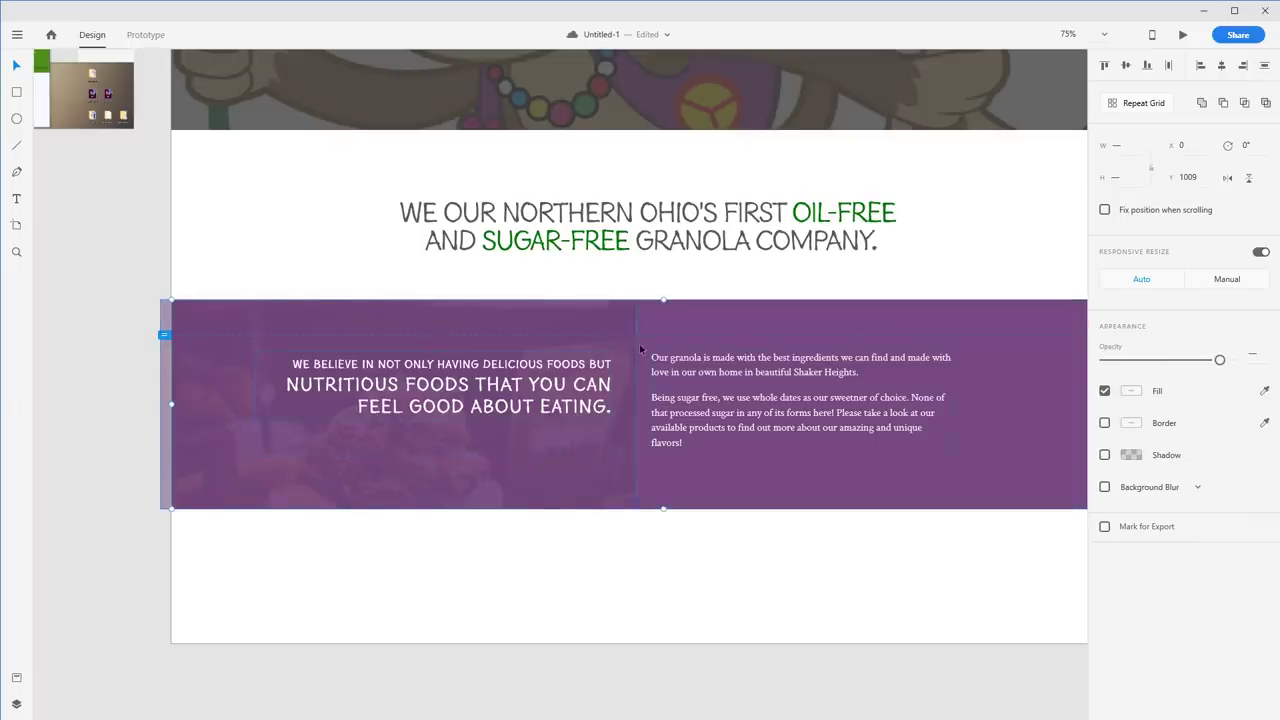
{"action": "left_click", "coordinate": [668, 262]}
{"action": "left_click", "coordinate": [600, 375]}
{"action": "left_click", "coordinate": [691, 316], "text": "shift"}
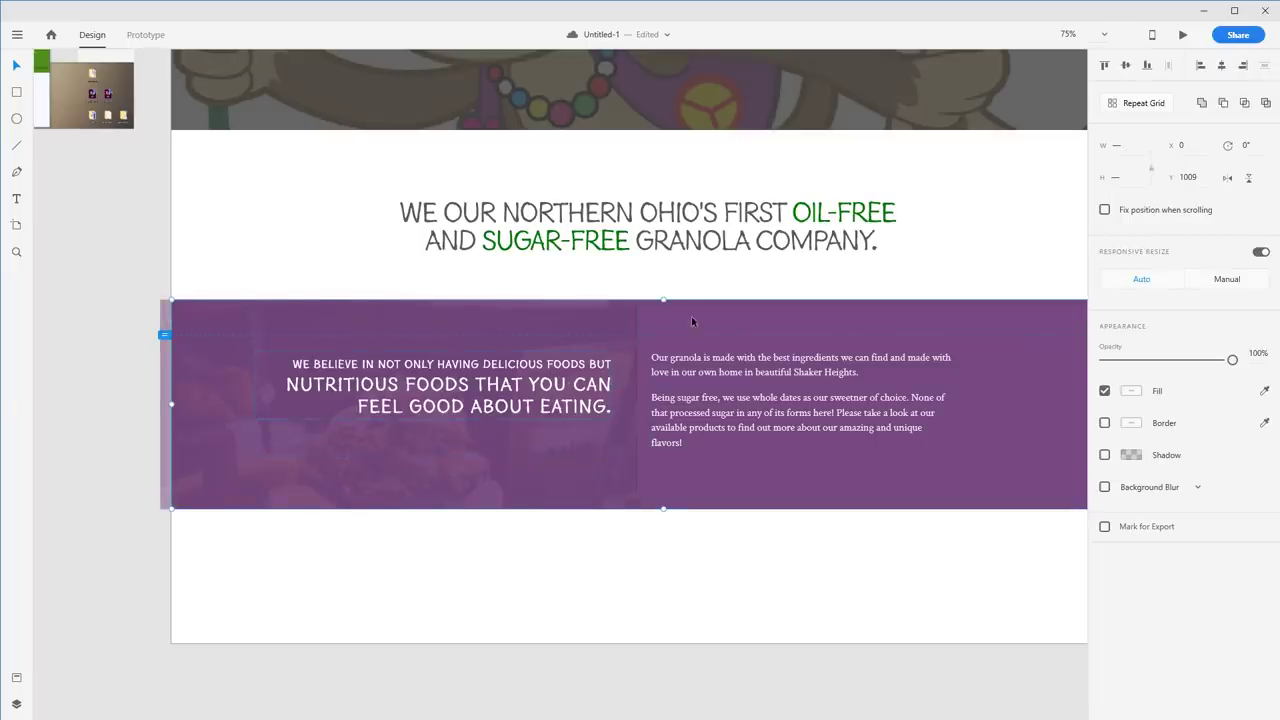
{"action": "left_click", "coordinate": [1219, 69]}
{"action": "key", "text": "ctrl+z"}
{"action": "left_click", "coordinate": [1128, 66]}
{"action": "left_click", "coordinate": [953, 182]}
Step: Extend the artboard's bottom edge downward to make room for another section below the purple band
{"action": "key", "text": "space"}
{"action": "left_click_drag", "start_coordinate": [948, 293], "coordinate": [775, 299]}
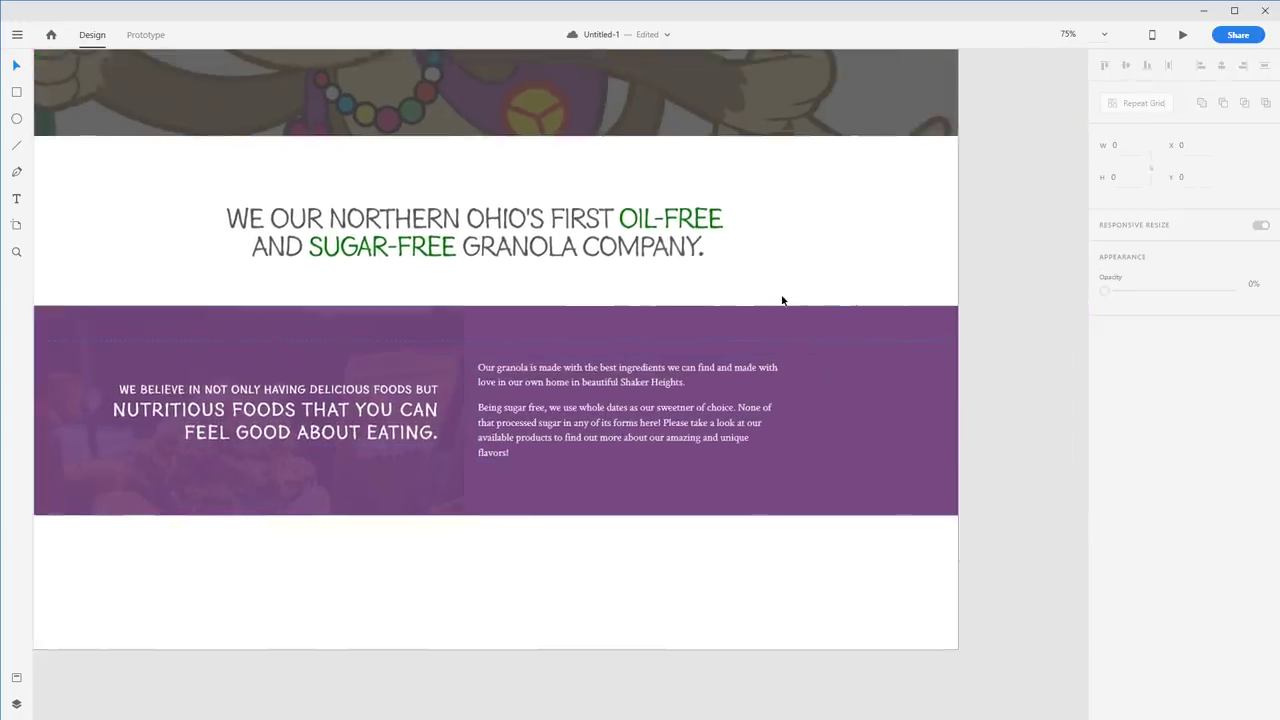
{"action": "key", "text": "ctrl+minus"}
{"action": "scroll", "coordinate": [781, 294], "scroll_direction": "up", "scroll_amount": 2}
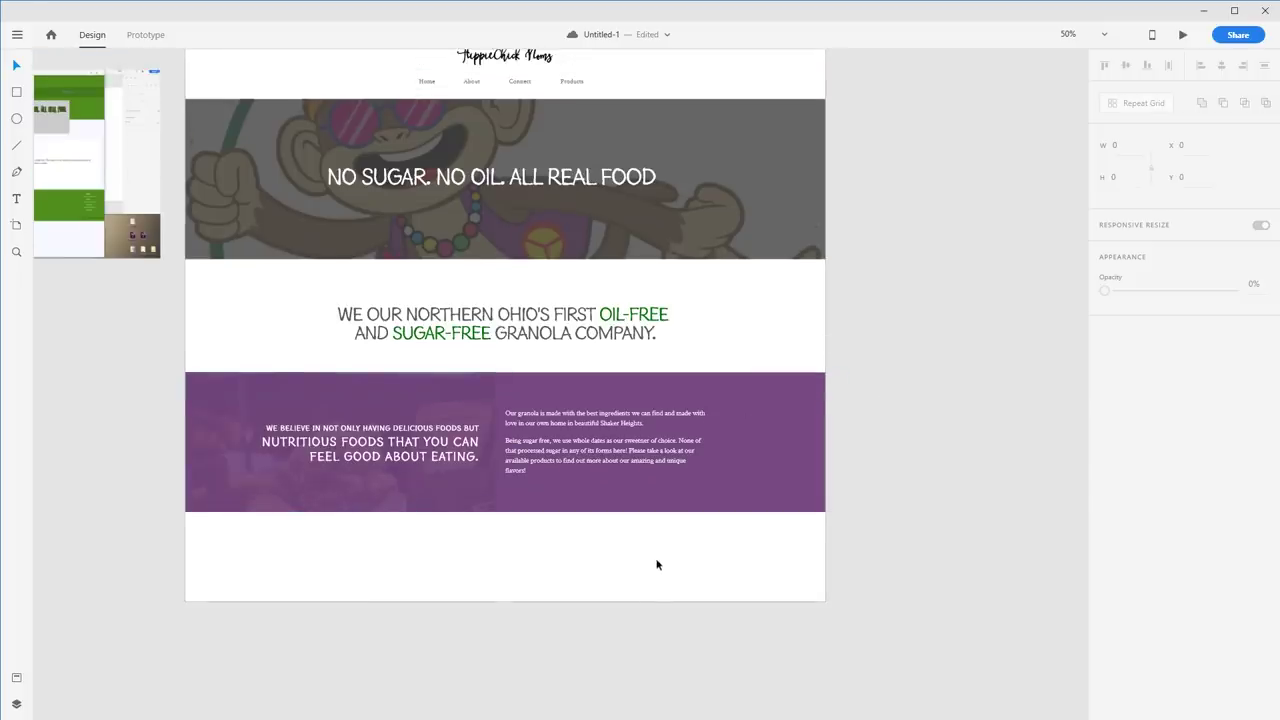
{"action": "left_click", "coordinate": [568, 593]}
{"action": "left_click_drag", "start_coordinate": [504, 602], "coordinate": [504, 697]}
{"action": "scroll", "coordinate": [555, 600], "scroll_direction": "down", "scroll_amount": 3}
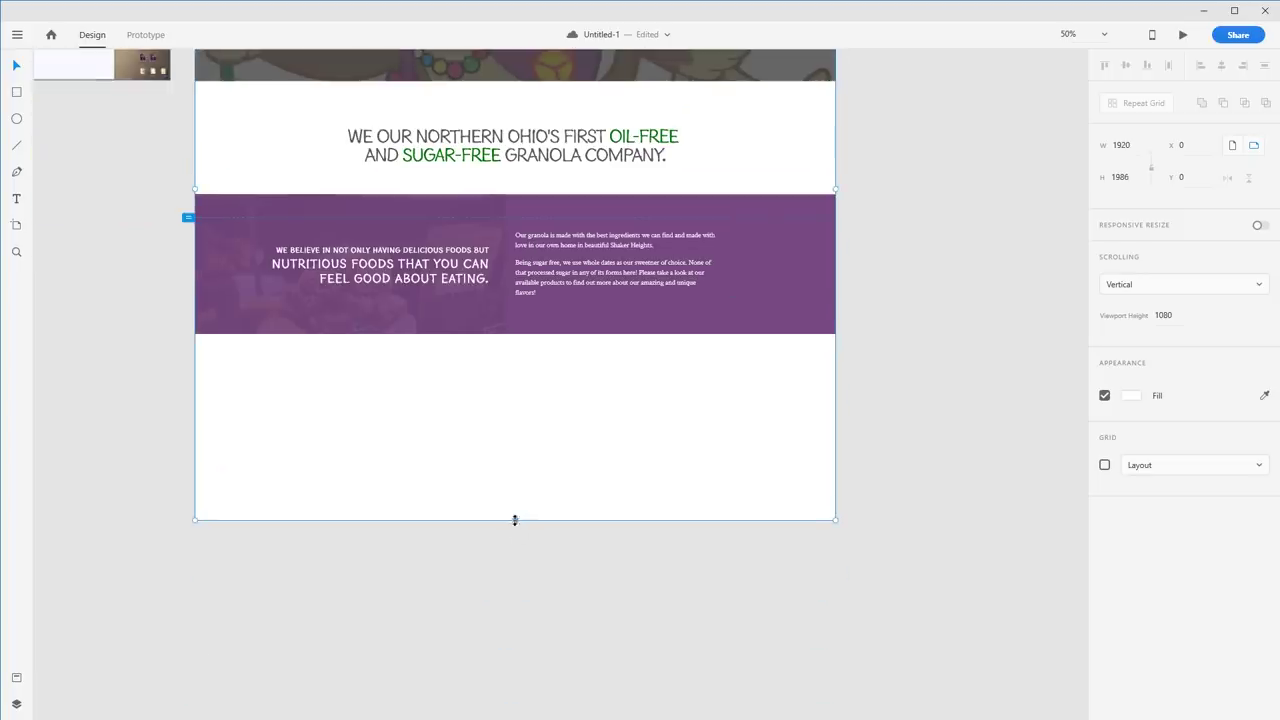
{"action": "left_click_drag", "start_coordinate": [514, 520], "coordinate": [514, 634]}
{"action": "left_click", "coordinate": [594, 463]}
Step: Shift both text blocks right, the paragraph to X 1038, and widen the granola photo and its overlay toward the purple band's centre
{"action": "scroll", "coordinate": [568, 388], "scroll_direction": "up", "scroll_amount": 2}
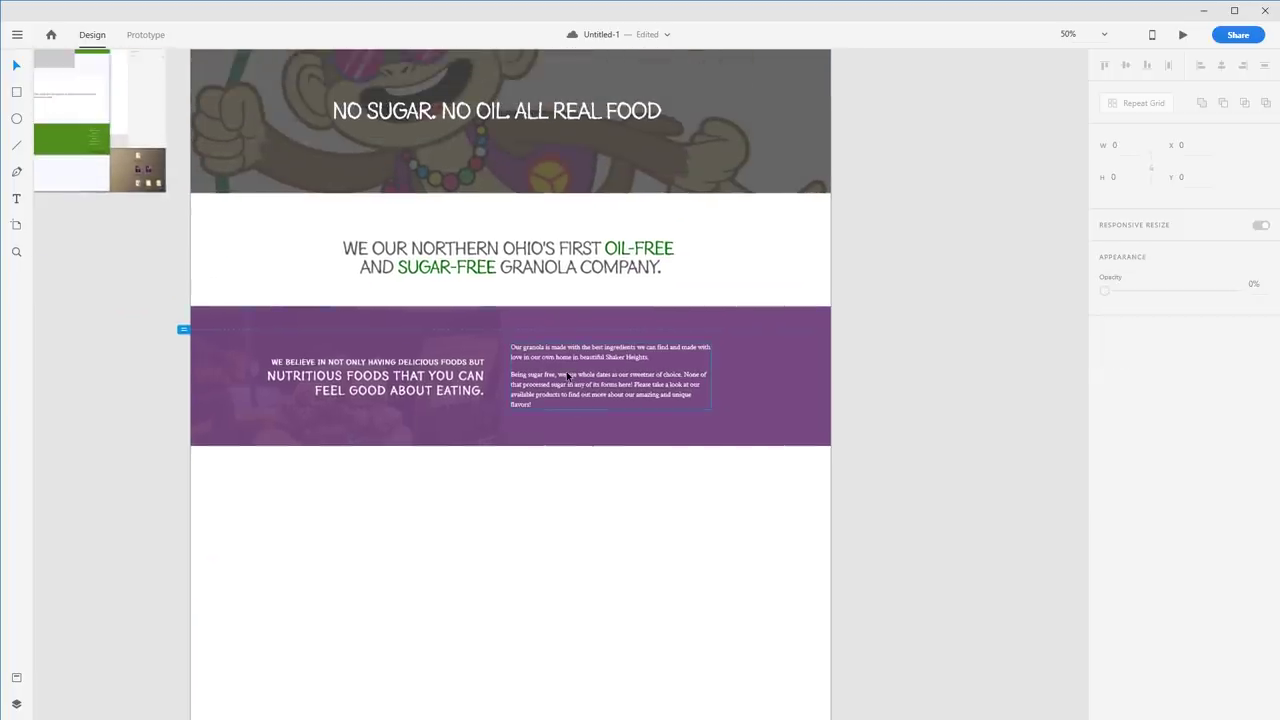
{"action": "left_click_drag", "start_coordinate": [618, 400], "coordinate": [643, 404]}
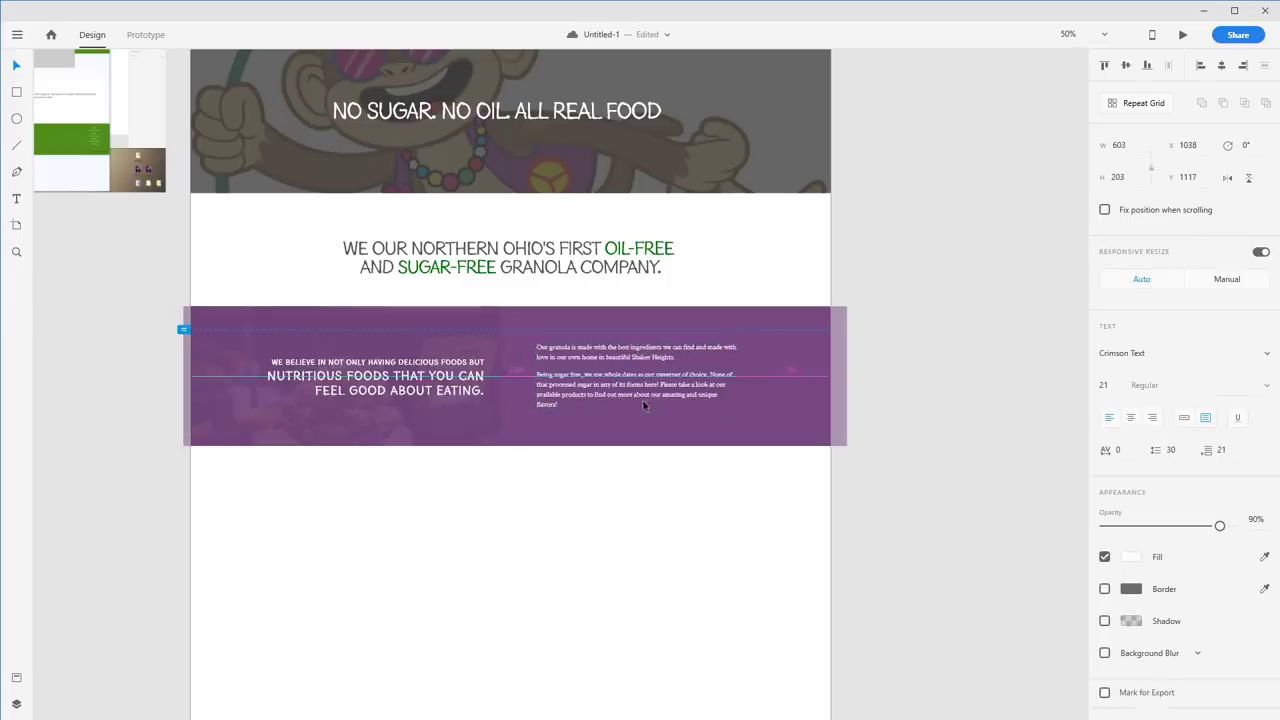
{"action": "left_click", "coordinate": [488, 350]}
{"action": "left_click_drag", "start_coordinate": [449, 479], "coordinate": [439, 415]}
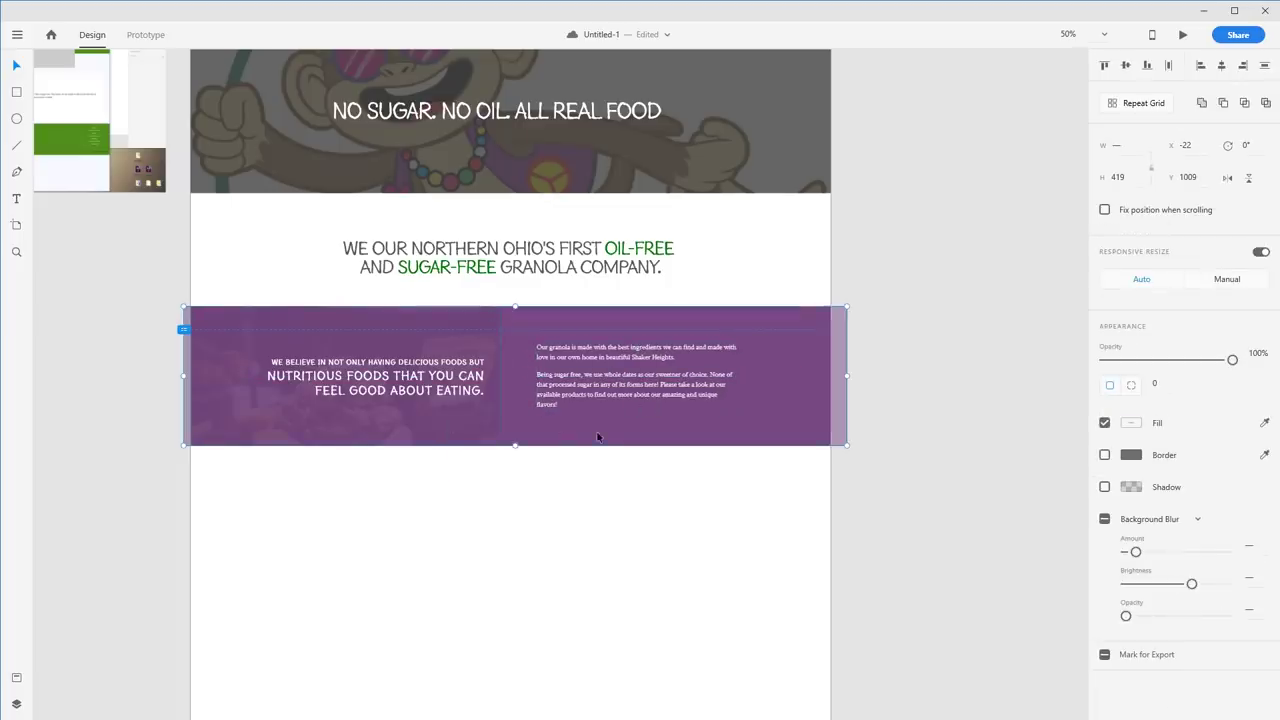
{"action": "double_click", "coordinate": [495, 378]}
{"action": "left_click_drag", "start_coordinate": [500, 376], "coordinate": [475, 396]}
{"action": "left_click", "coordinate": [508, 466]}
Step: Duplicate the centred northern Ohio heading into the space below the purple band and change its text to ORDER ONLINE
{"action": "left_click", "coordinate": [639, 514]}
{"action": "left_click_drag", "start_coordinate": [639, 514], "coordinate": [658, 557]}
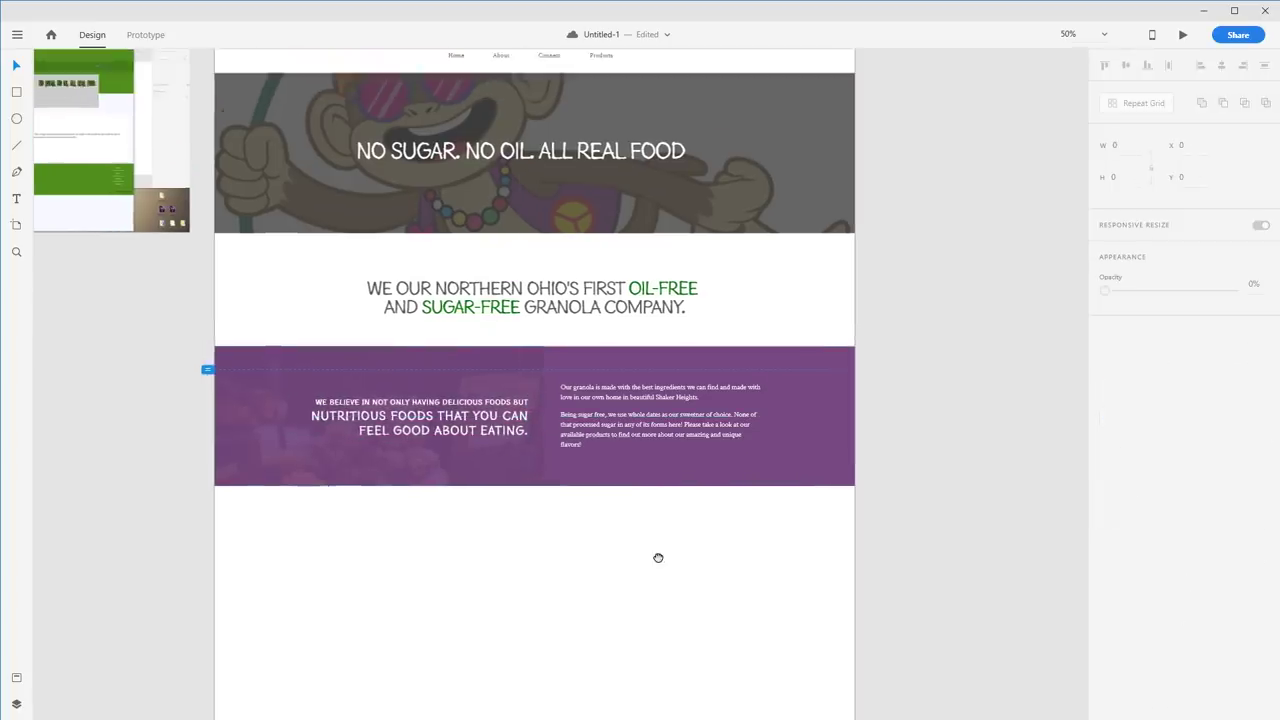
{"action": "key", "text": "ctrl+1"}
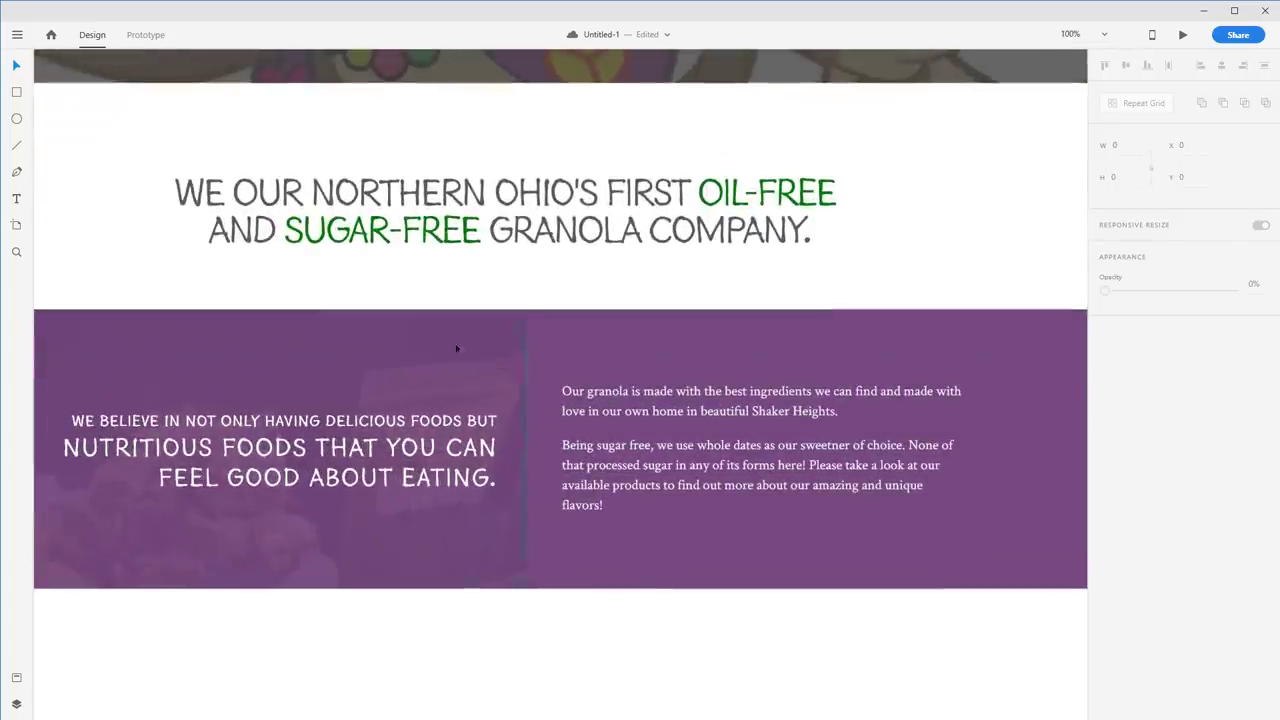
{"action": "key", "text": "ctrl+minus"}
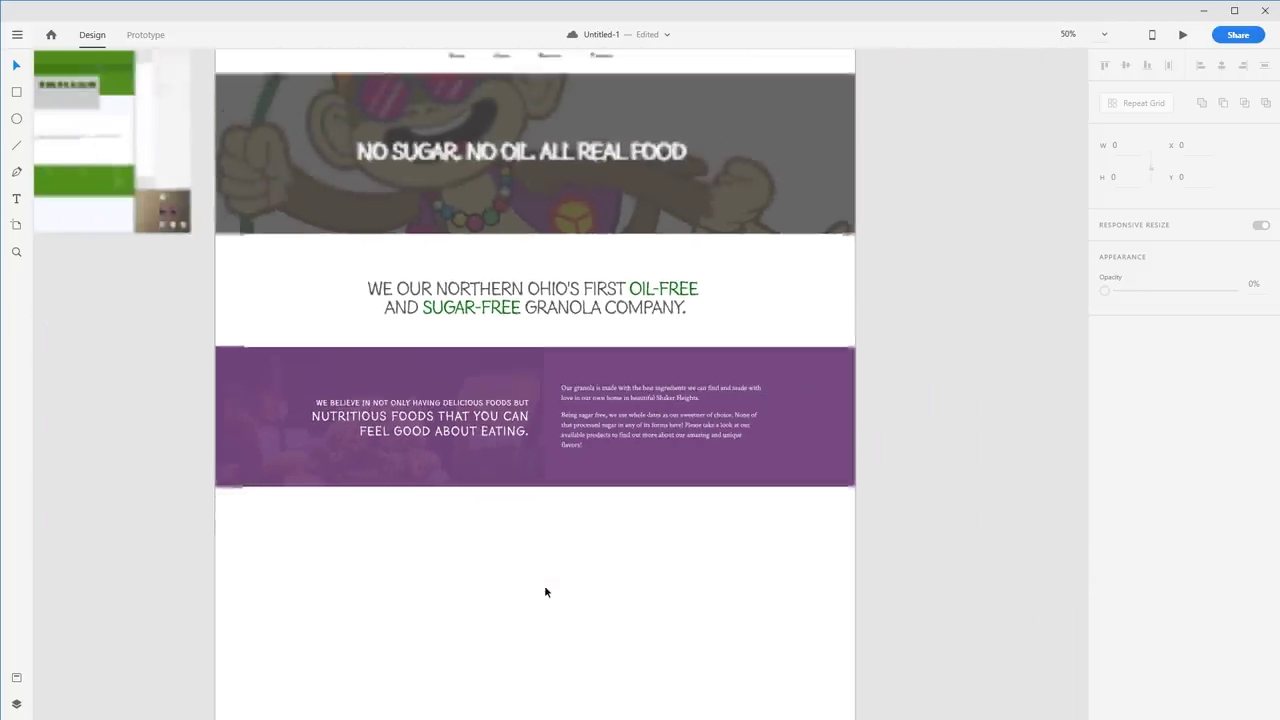
{"action": "left_click_drag", "start_coordinate": [564, 600], "coordinate": [616, 490]}
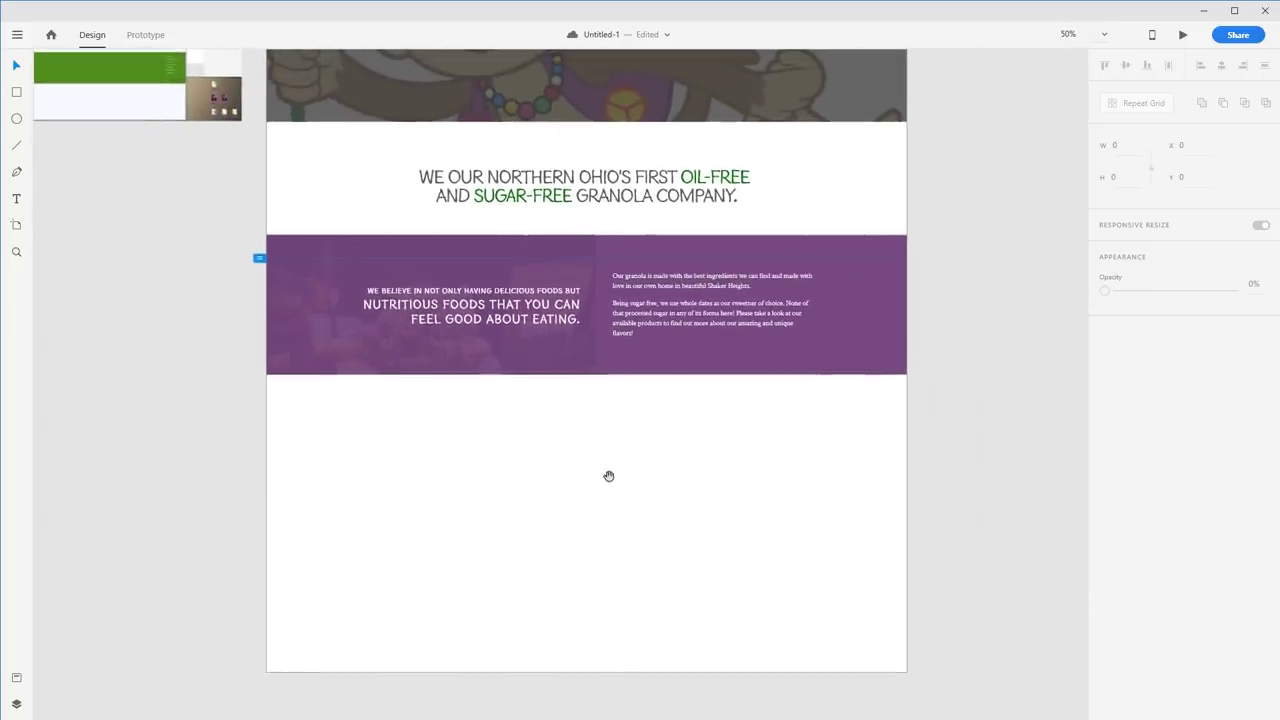
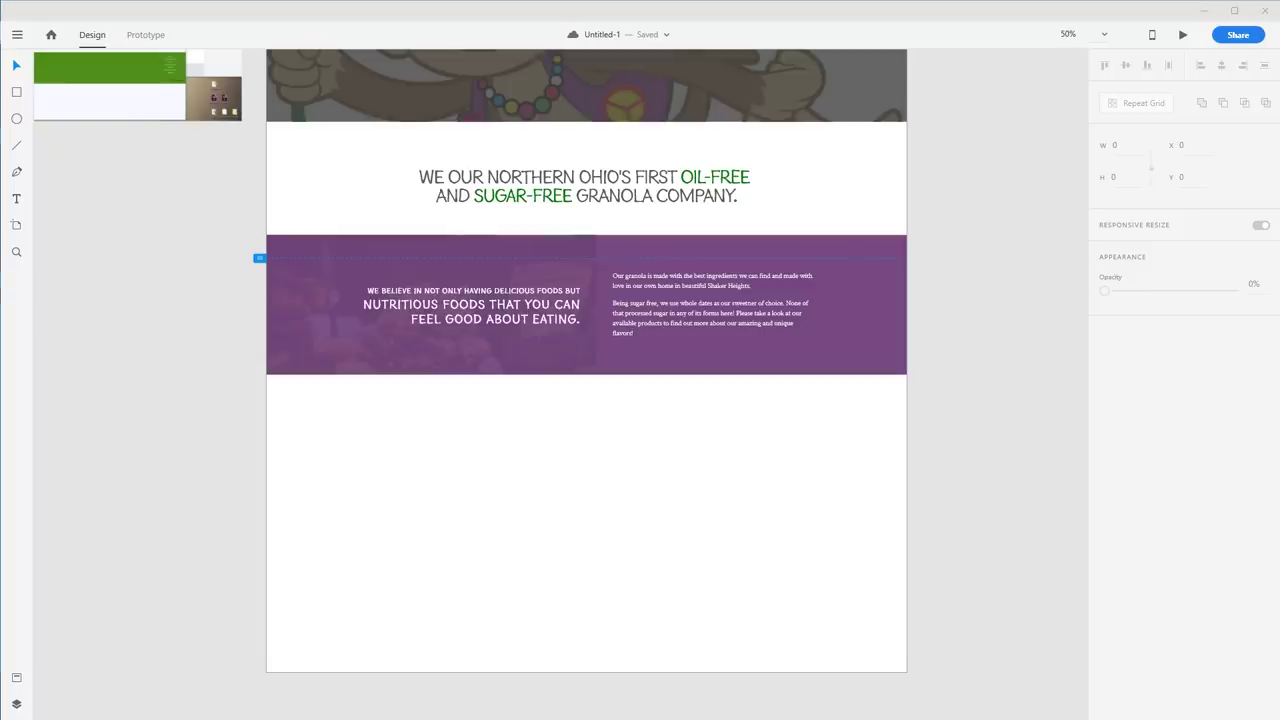
{"action": "left_click_drag", "start_coordinate": [613, 188], "coordinate": [613, 408]}
{"action": "double_click", "coordinate": [646, 413]}
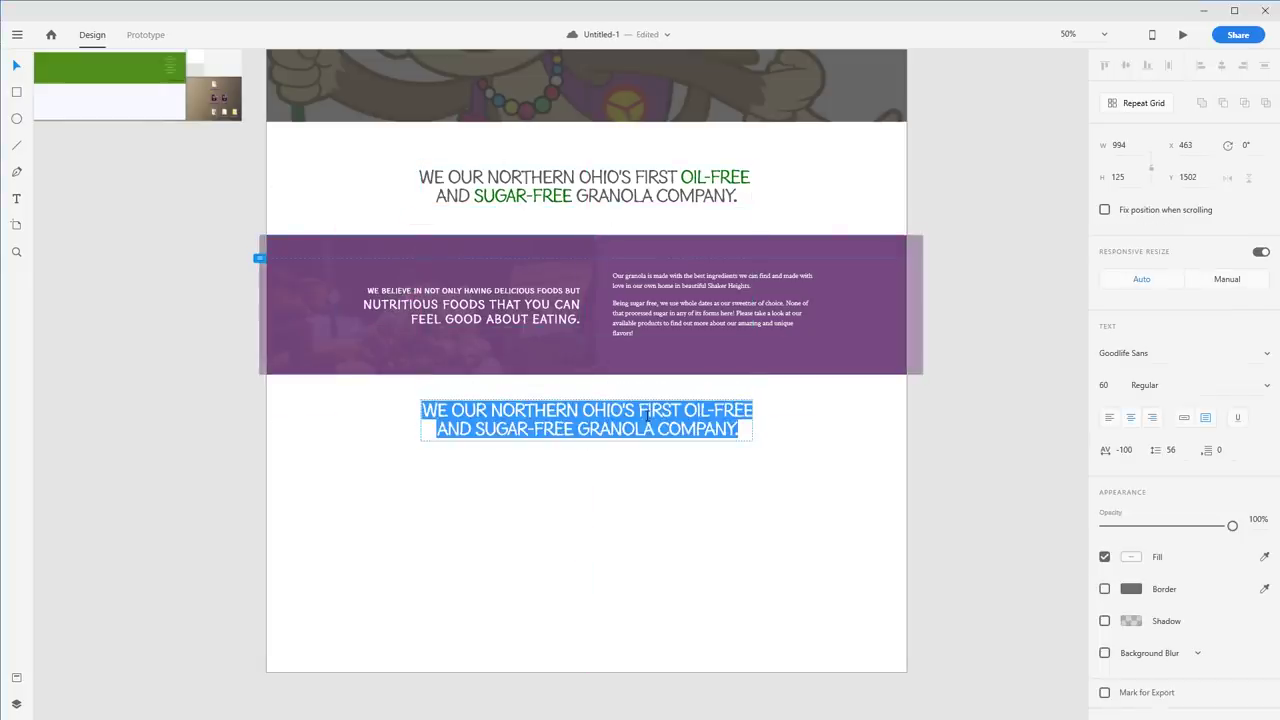
{"action": "type", "text": "ORDER O"}
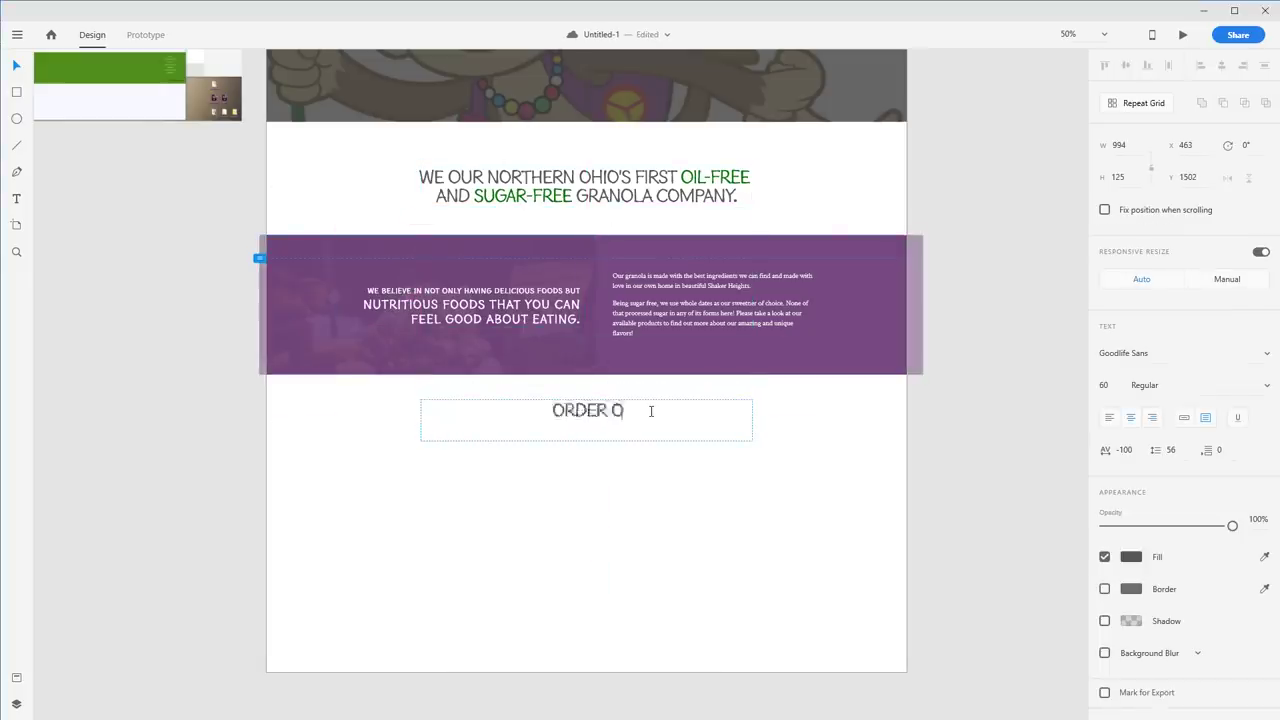
{"action": "type", "text": "NLINE"}
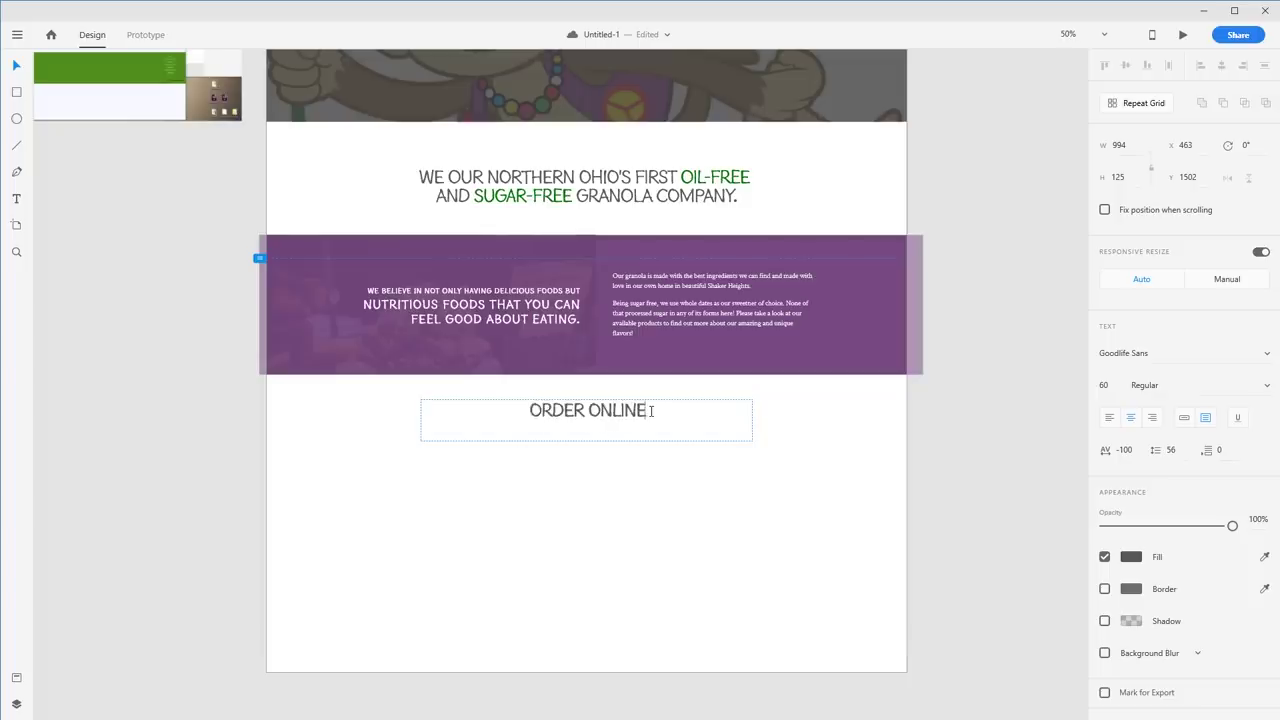
{"action": "key", "text": "Escape"}
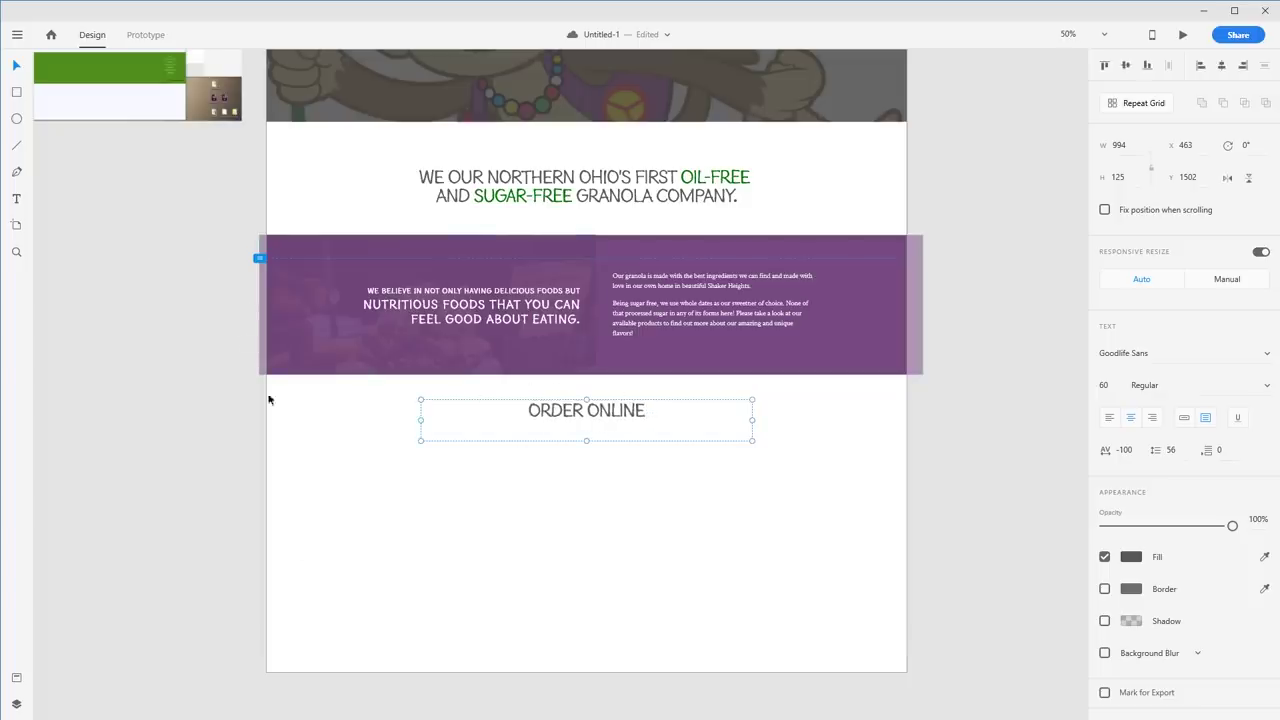
Step: Switch to the HippieChick Noms page in the browser and copy the introductory paragraph of its Order Online section
{"action": "key", "text": "alt+Tab"}
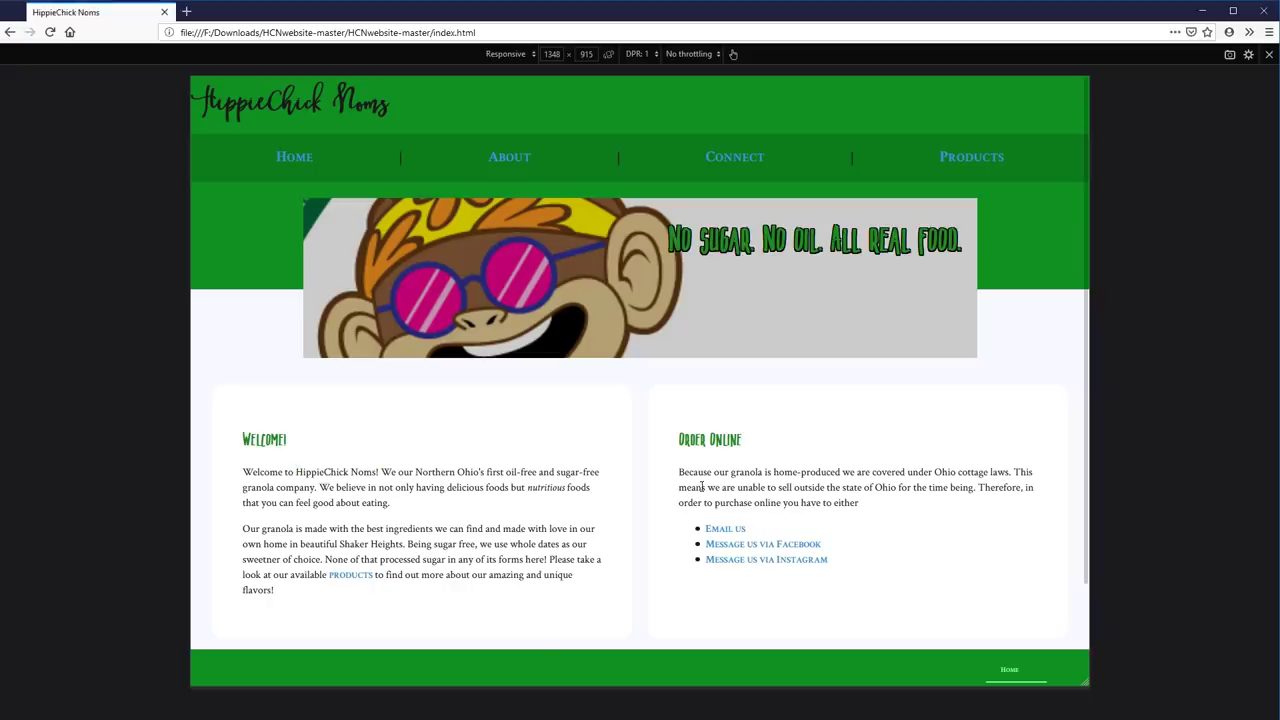
{"action": "triple_click", "coordinate": [702, 487]}
{"action": "key", "text": "alt+Tab"}
Step: Duplicate the granola description box below the ORDER ONLINE heading, replace its text with the copied paragraph and place it at X 659, Y 1627
{"action": "left_click", "coordinate": [678, 525]}
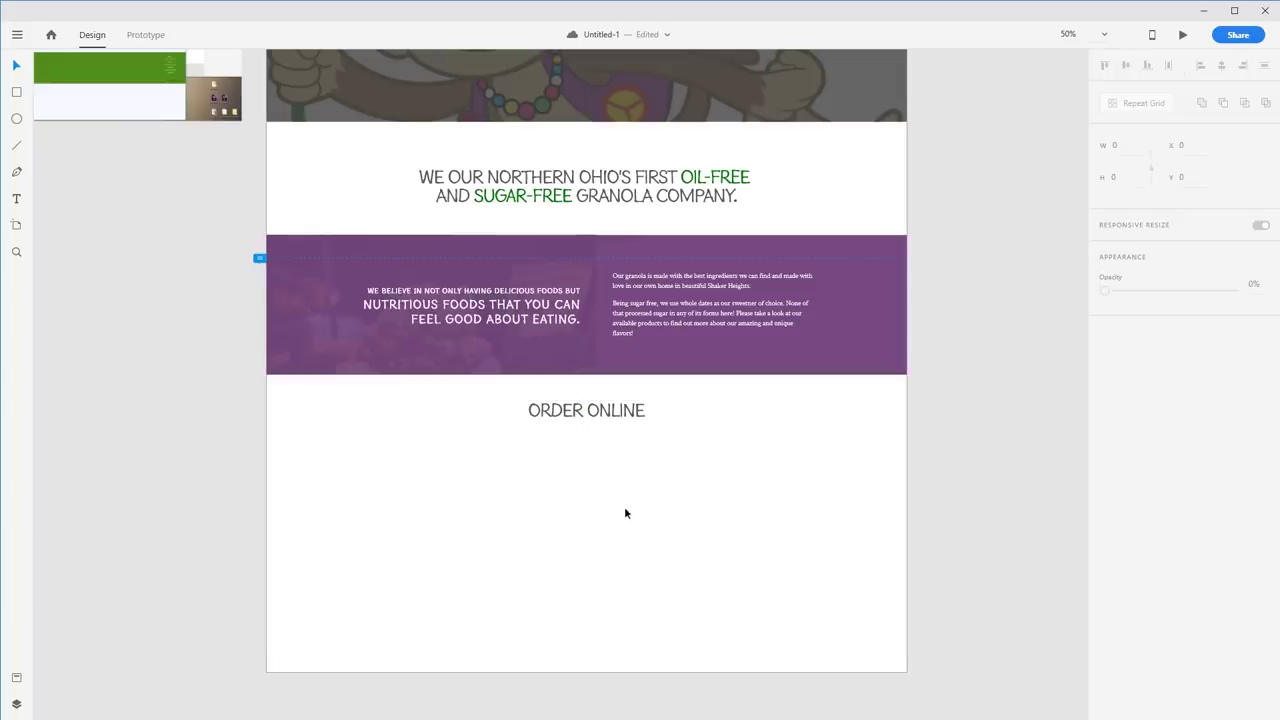
{"action": "left_click", "coordinate": [666, 324]}
{"action": "left_click", "coordinate": [526, 486]}
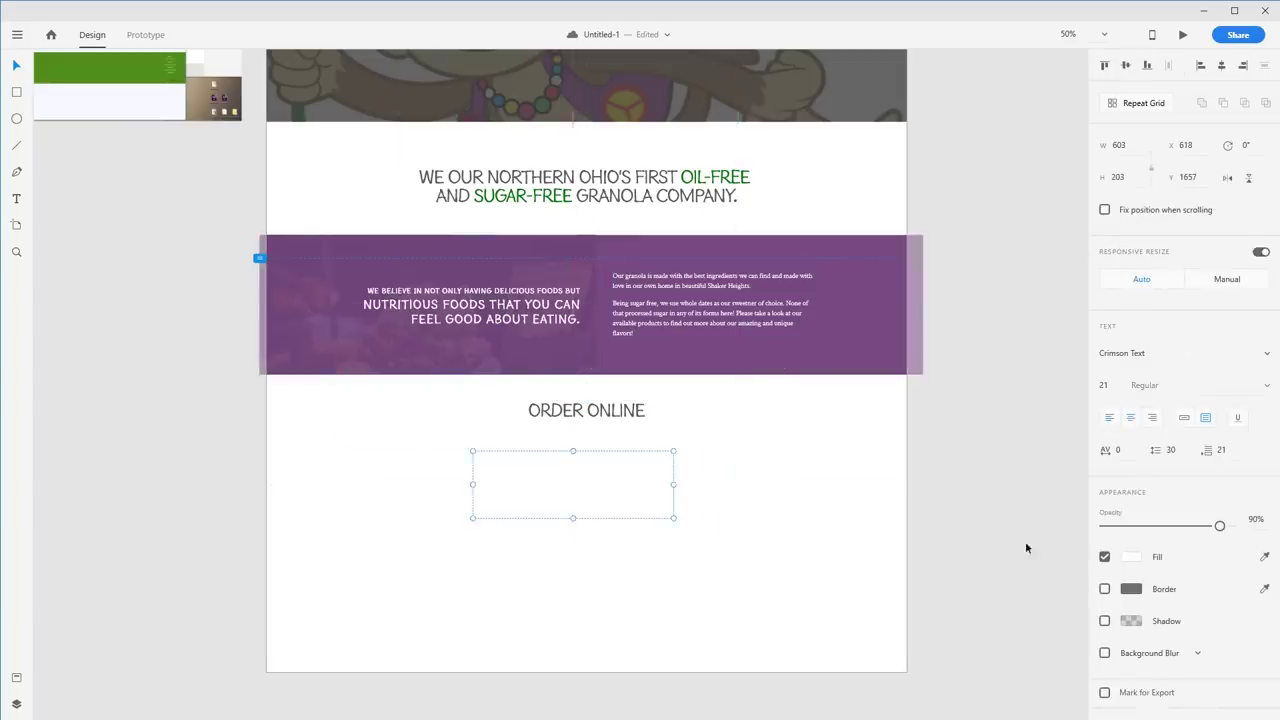
{"action": "double_click", "coordinate": [617, 485]}
{"action": "key", "text": "ctrl+v"}
{"action": "key", "text": "Escape"}
{"action": "left_click_drag", "start_coordinate": [641, 487], "coordinate": [655, 477]}
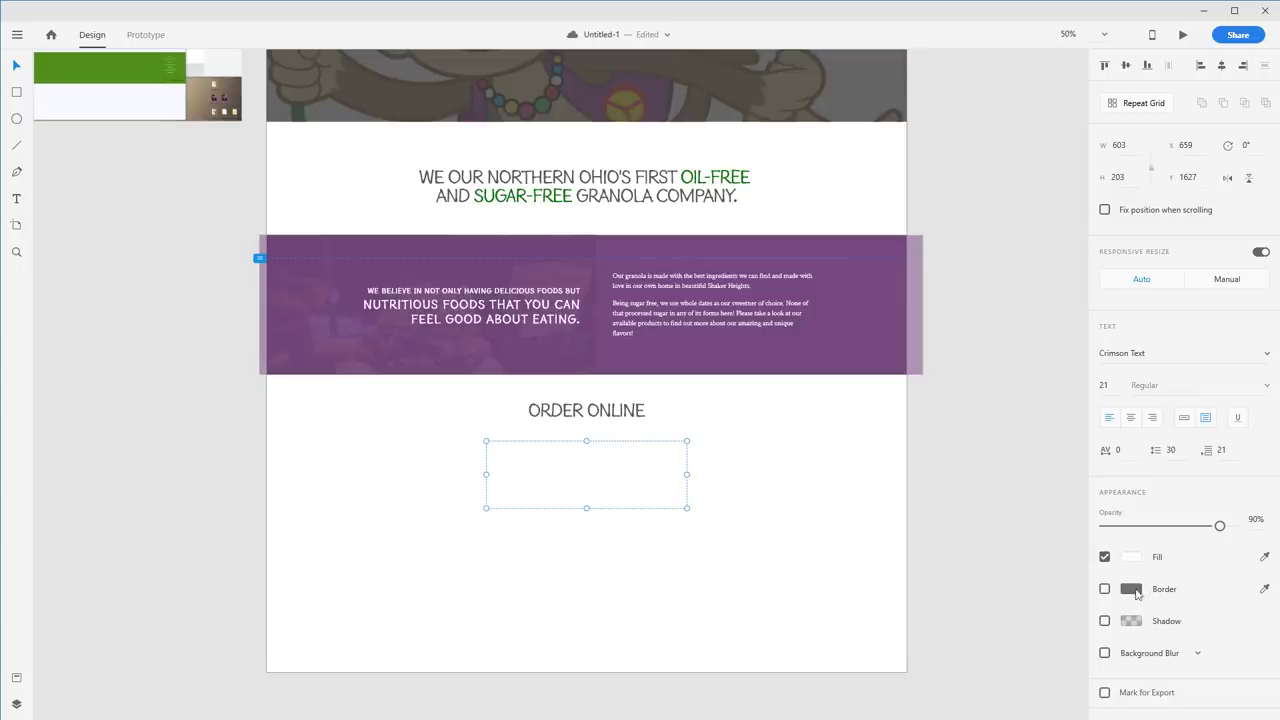
Step: Fill the order paragraph with dark grey #5A5A5A and centre-align its text
{"action": "left_click", "coordinate": [1131, 557]}
{"action": "left_click", "coordinate": [985, 637]}
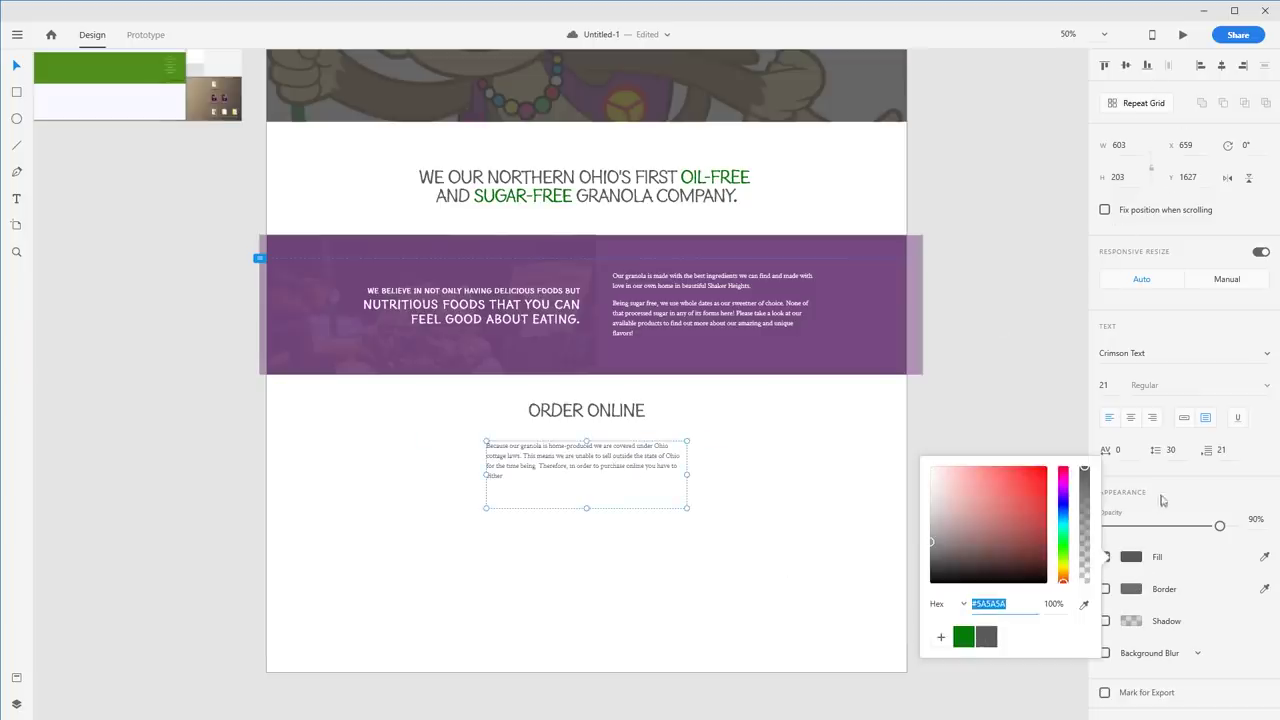
{"action": "left_click", "coordinate": [1128, 420]}
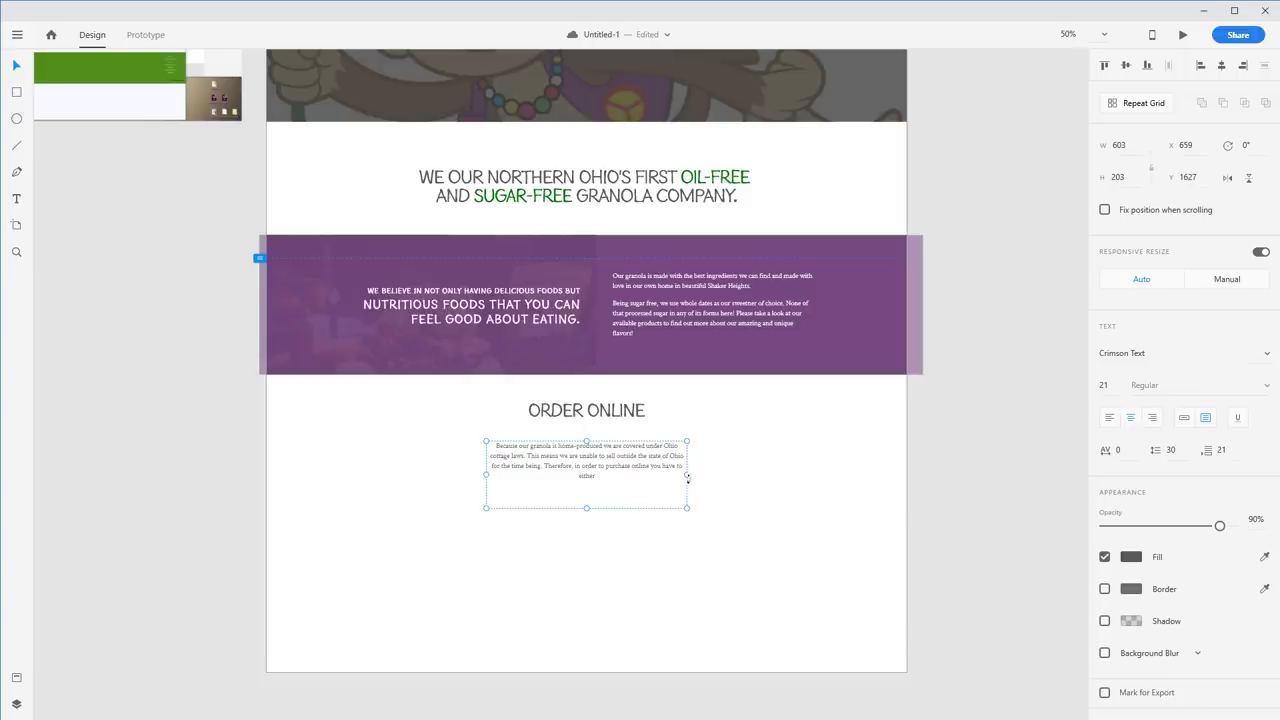
Step: Widen the order paragraph box to 787 and move it closer under the ORDER ONLINE heading, at X 567, Y 1597
{"action": "left_click_drag", "start_coordinate": [687, 478], "coordinate": [745, 475]}
{"action": "left_click_drag", "start_coordinate": [616, 592], "coordinate": [578, 399]}
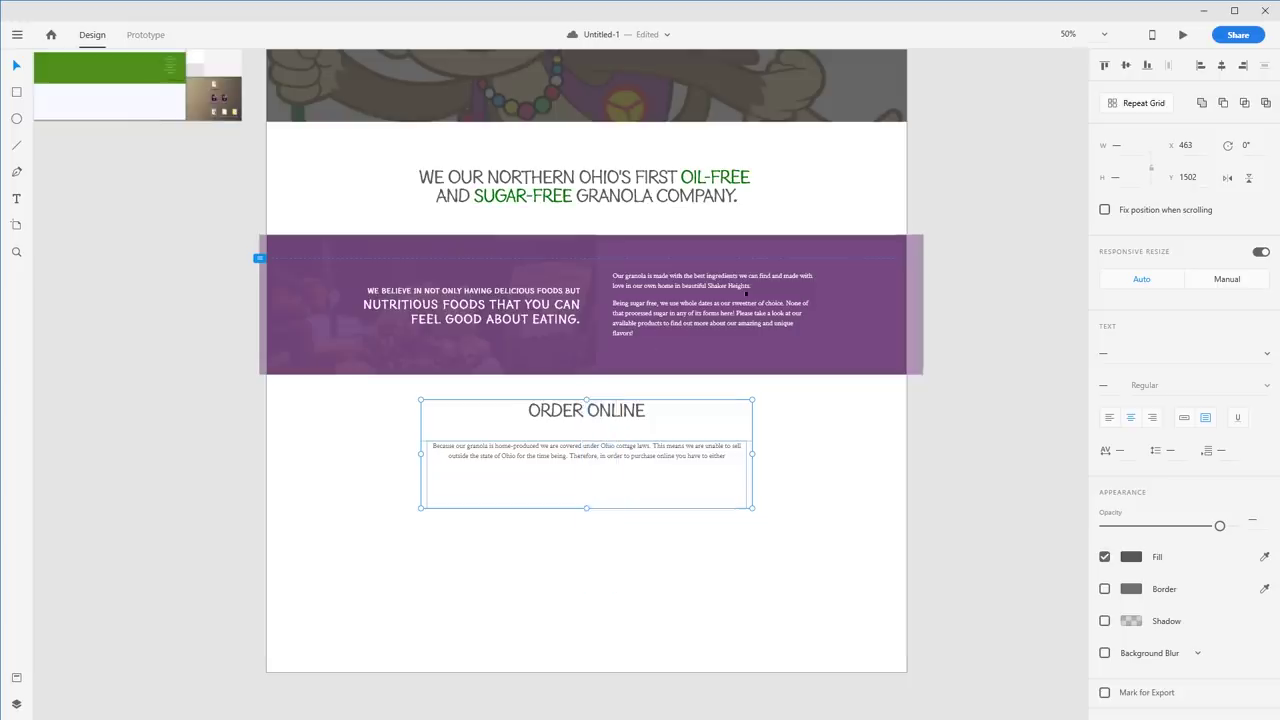
{"action": "left_click", "coordinate": [847, 440]}
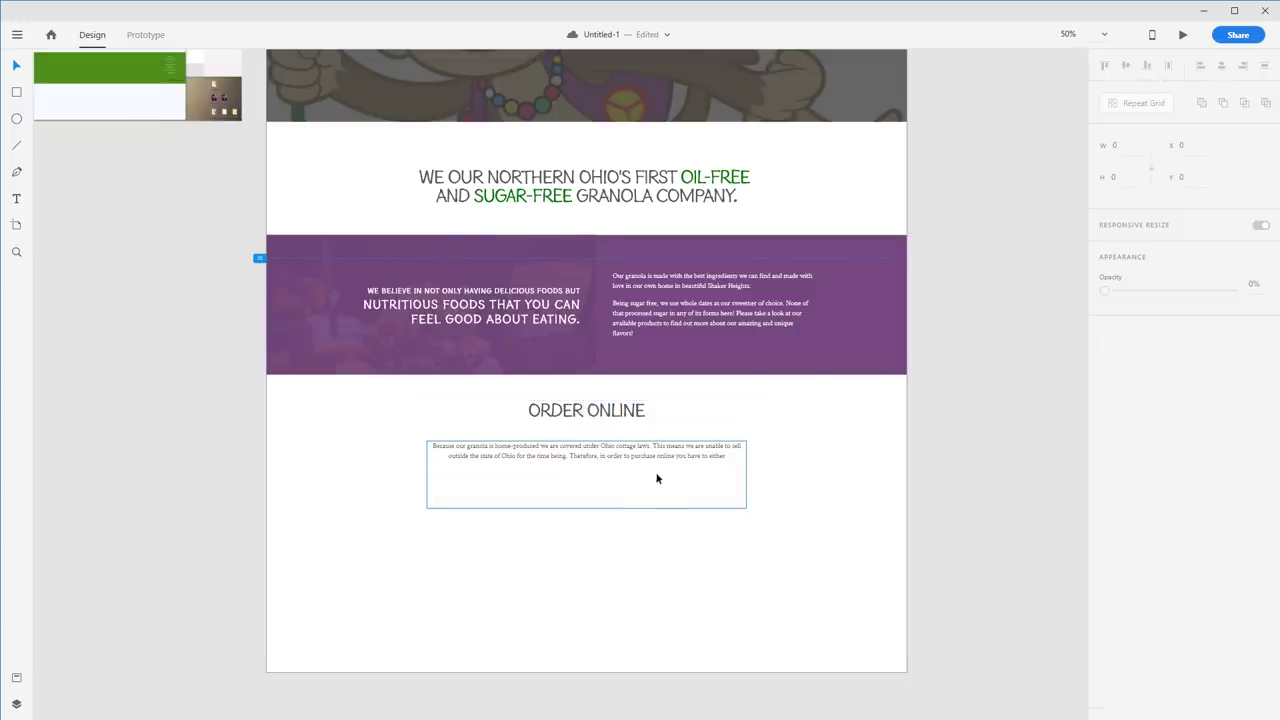
{"action": "left_click", "coordinate": [680, 466]}
{"action": "left_click_drag", "start_coordinate": [748, 474], "coordinate": [718, 474]}
{"action": "left_click_drag", "start_coordinate": [636, 463], "coordinate": [644, 459]}
Step: Fill the ORDER ONLINE heading with the saved green #067E0A
{"action": "left_click", "coordinate": [604, 420]}
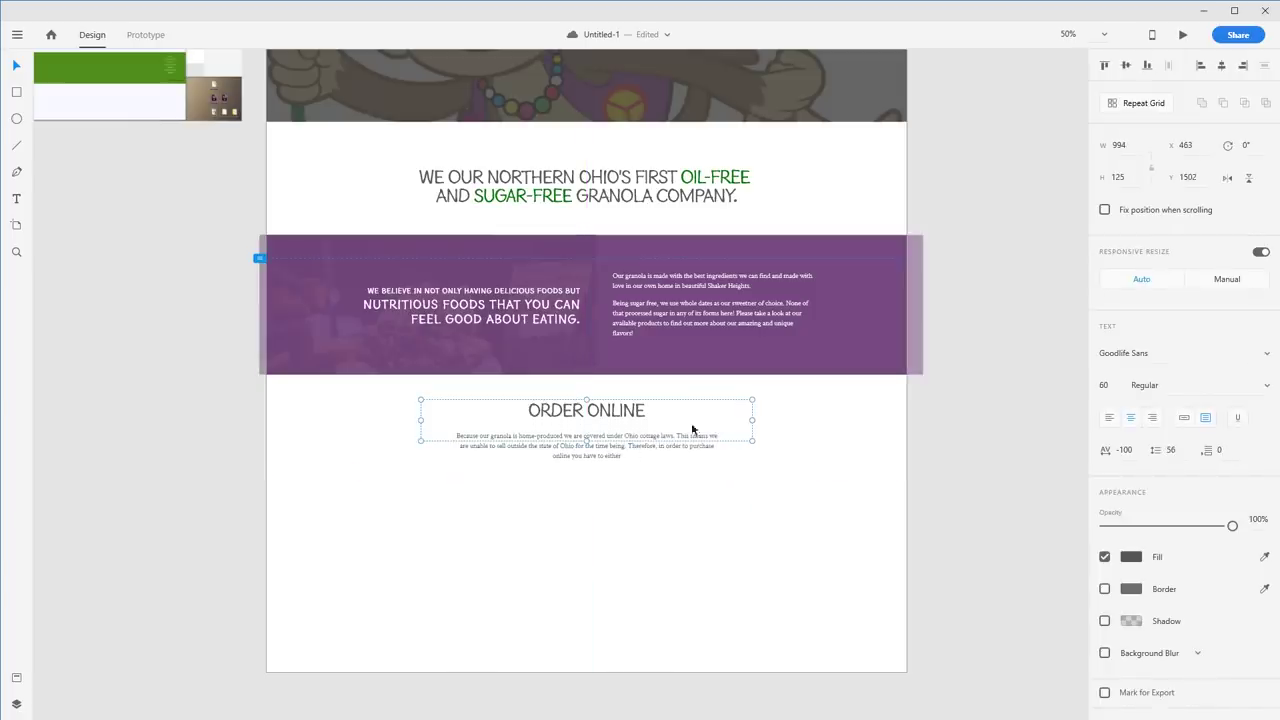
{"action": "left_click", "coordinate": [1131, 557]}
{"action": "left_click", "coordinate": [963, 637]}
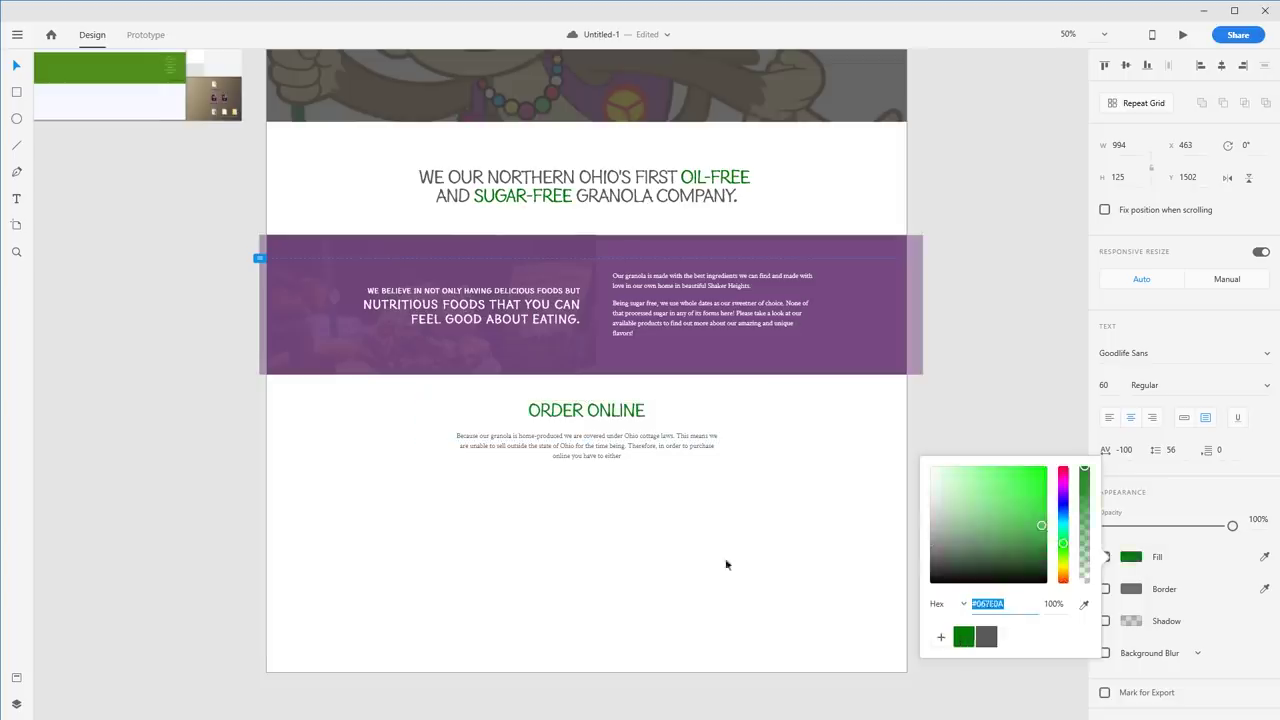
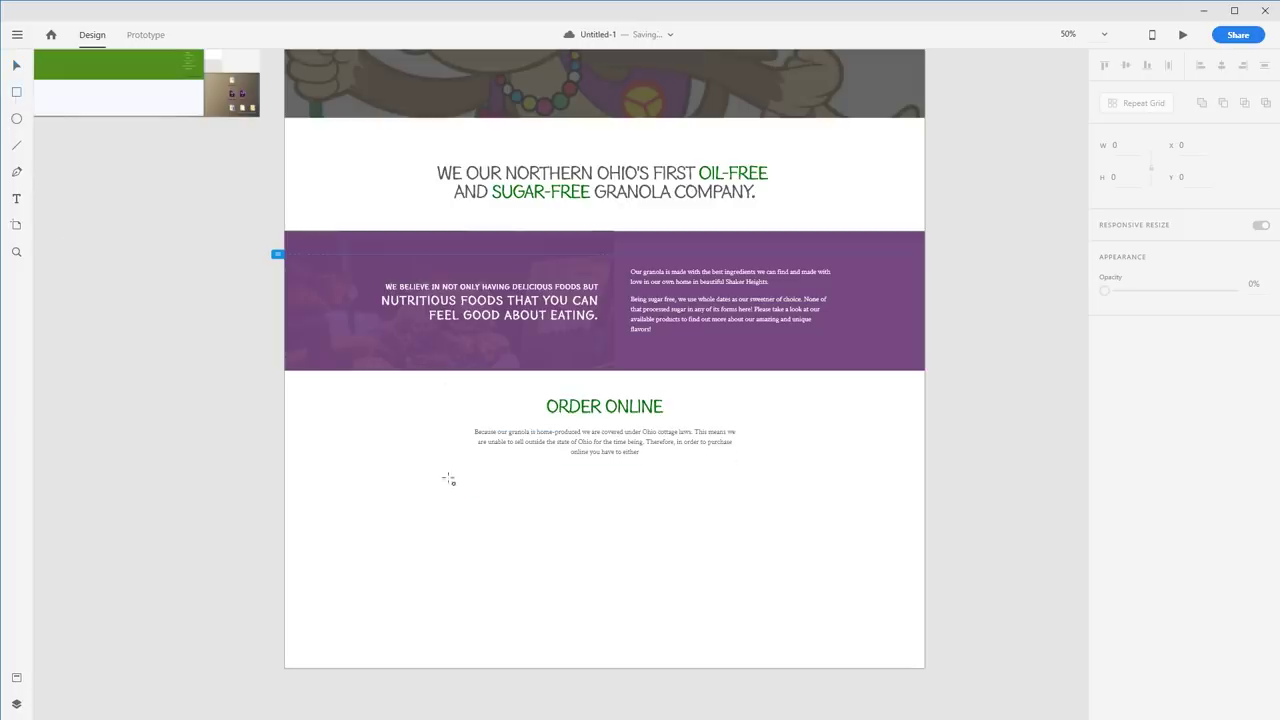
Step: Draw a button rectangle about 279 by 62 below the order paragraph's left edge and fill it with the saved green
{"action": "left_click_drag", "start_coordinate": [474, 476], "coordinate": [568, 494]}
{"action": "left_click", "coordinate": [1133, 428]}
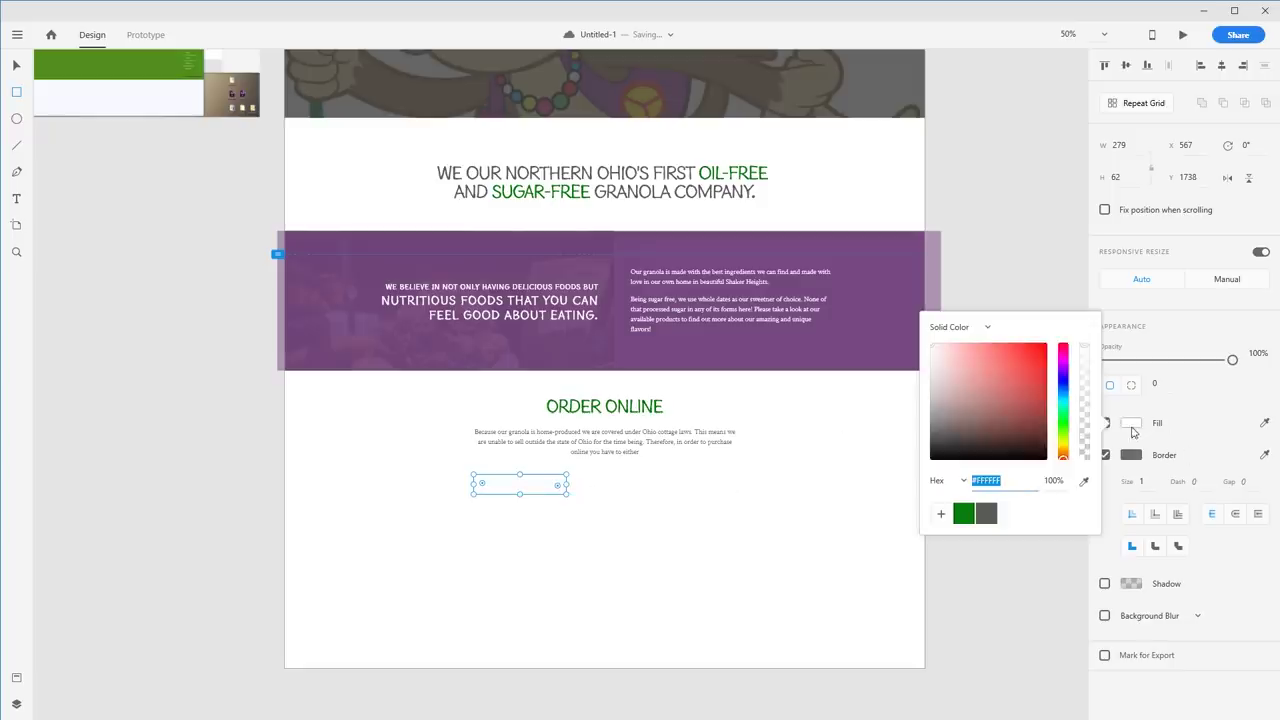
{"action": "left_click", "coordinate": [963, 513]}
{"action": "left_click", "coordinate": [579, 515]}
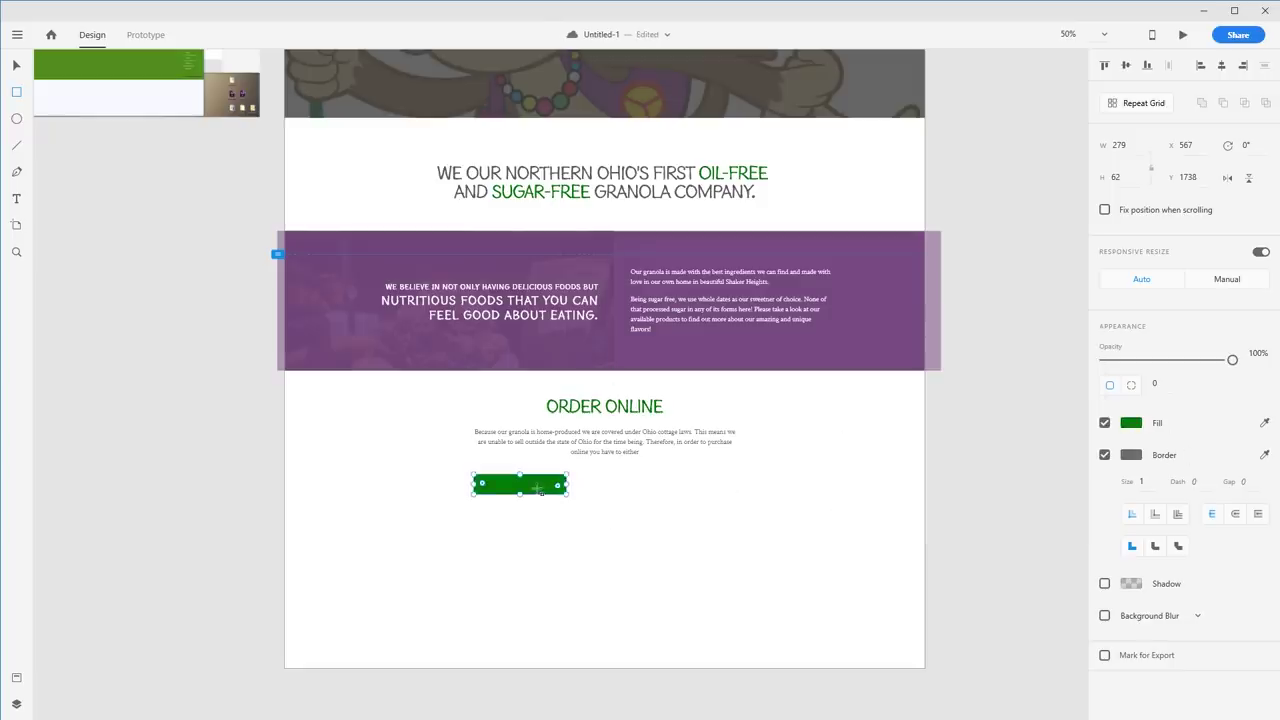
{"action": "left_click_drag", "start_coordinate": [524, 491], "coordinate": [709, 486]}
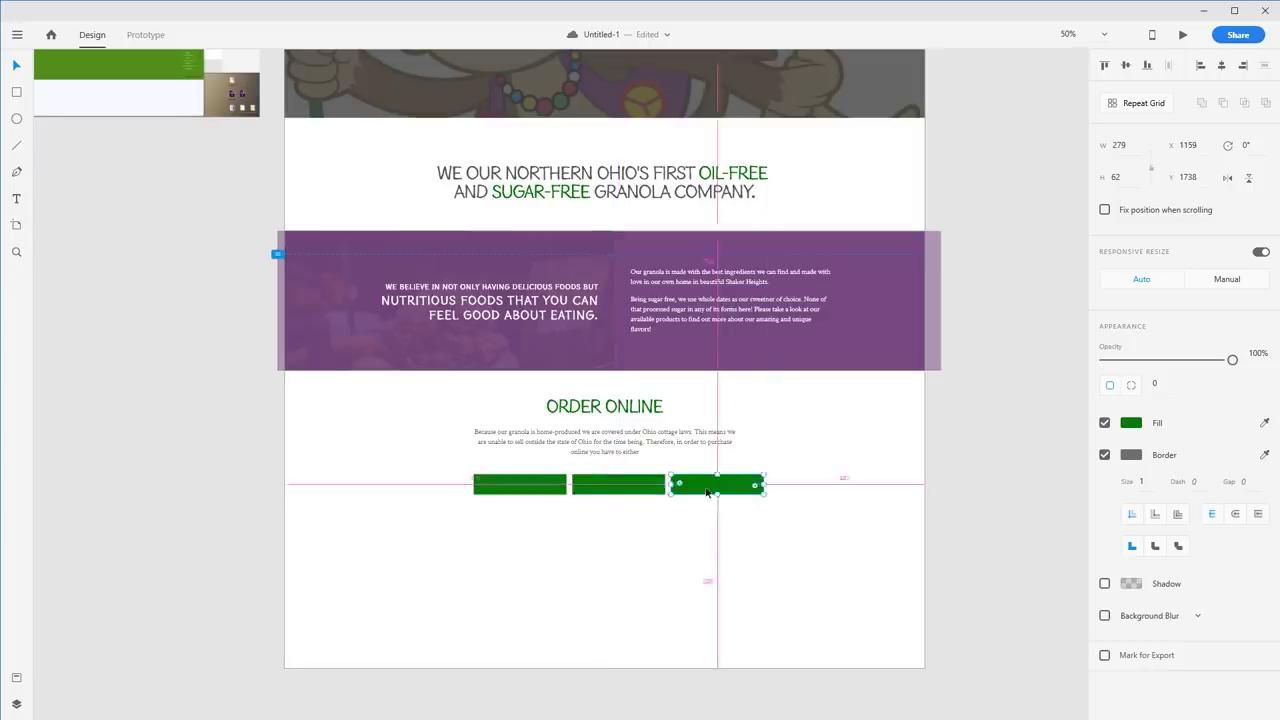
{"action": "left_click", "coordinate": [552, 510]}
{"action": "left_click_drag", "start_coordinate": [552, 505], "coordinate": [531, 501]}
{"action": "left_click_drag", "start_coordinate": [706, 523], "coordinate": [531, 474]}
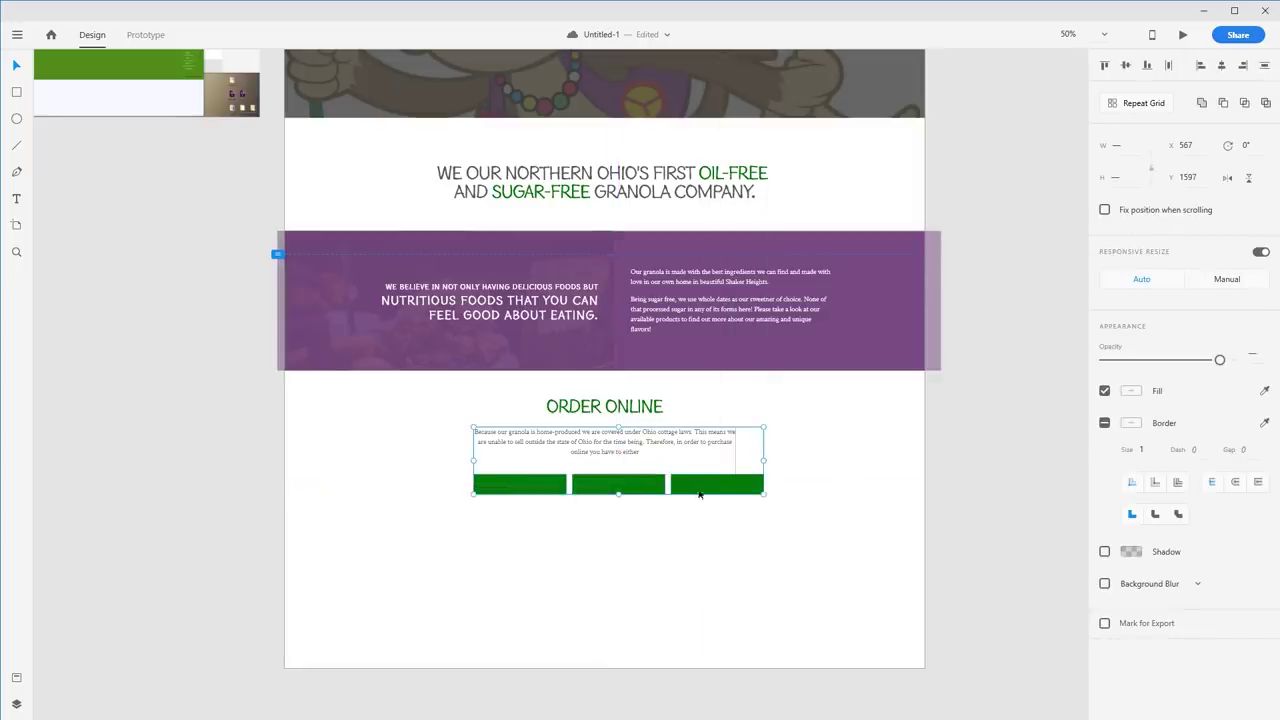
{"action": "left_click", "coordinate": [687, 439], "text": "shift"}
{"action": "mouse_move", "coordinate": [766, 484]}
{"action": "left_mouse_down"}
{"action": "mouse_move", "coordinate": [733, 489]}
{"action": "mouse_move", "coordinate": [781, 492]}
{"action": "left_mouse_up"}
{"action": "left_click", "coordinate": [788, 545]}
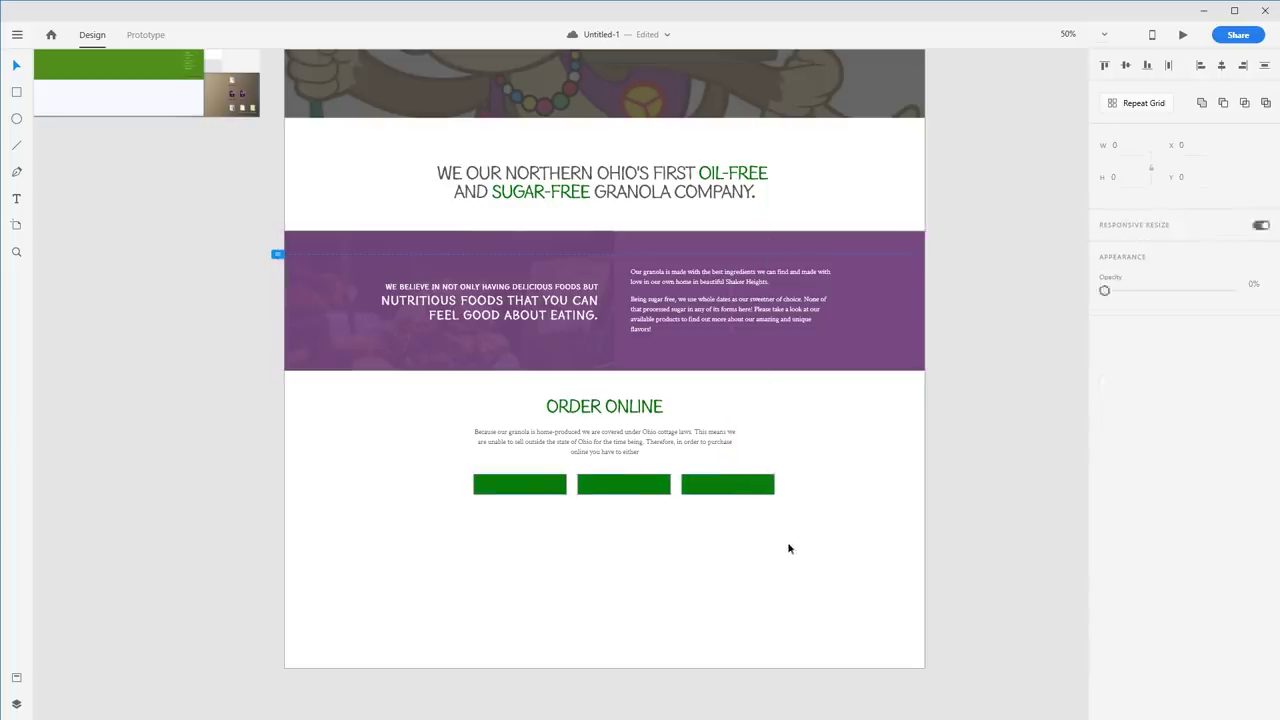
{"action": "left_click", "coordinate": [739, 491]}
{"action": "key", "text": "Delete"}
{"action": "left_click", "coordinate": [650, 491]}
{"action": "key", "text": "Delete"}
Step: Turn the green button into a Repeat Grid and extend it to three buttons across
{"action": "left_click", "coordinate": [544, 492]}
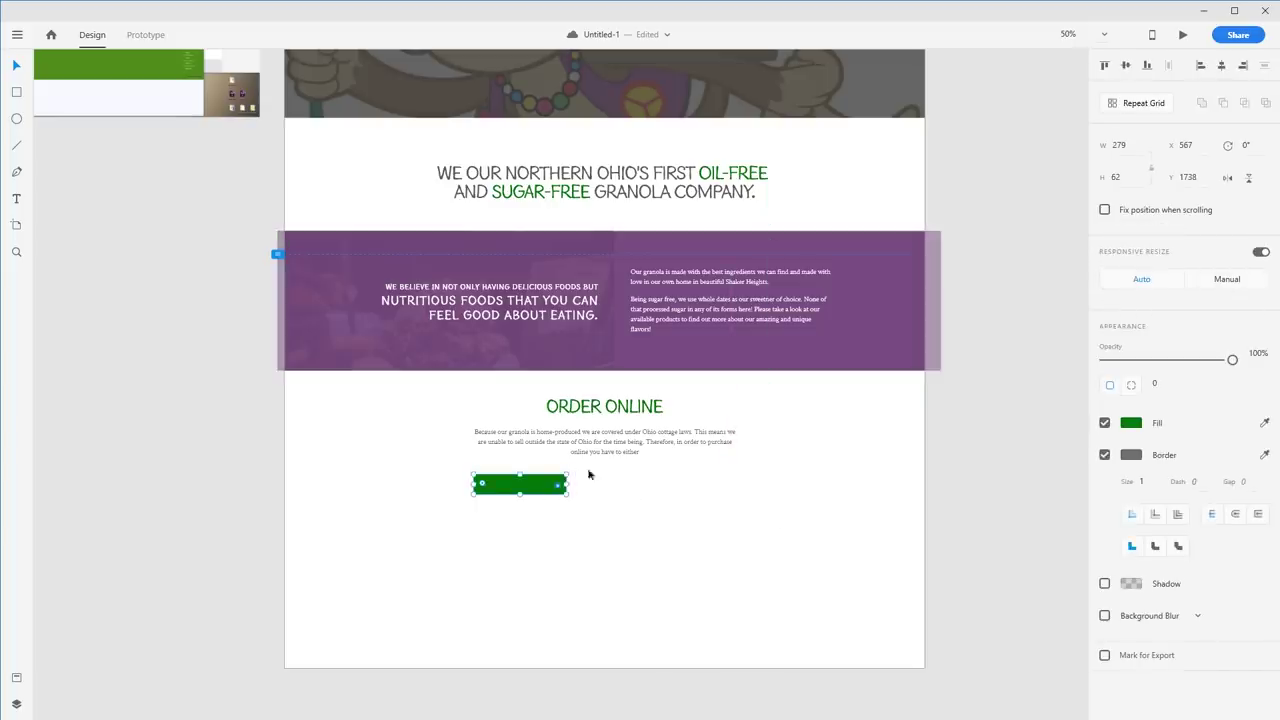
{"action": "left_click", "coordinate": [1131, 113]}
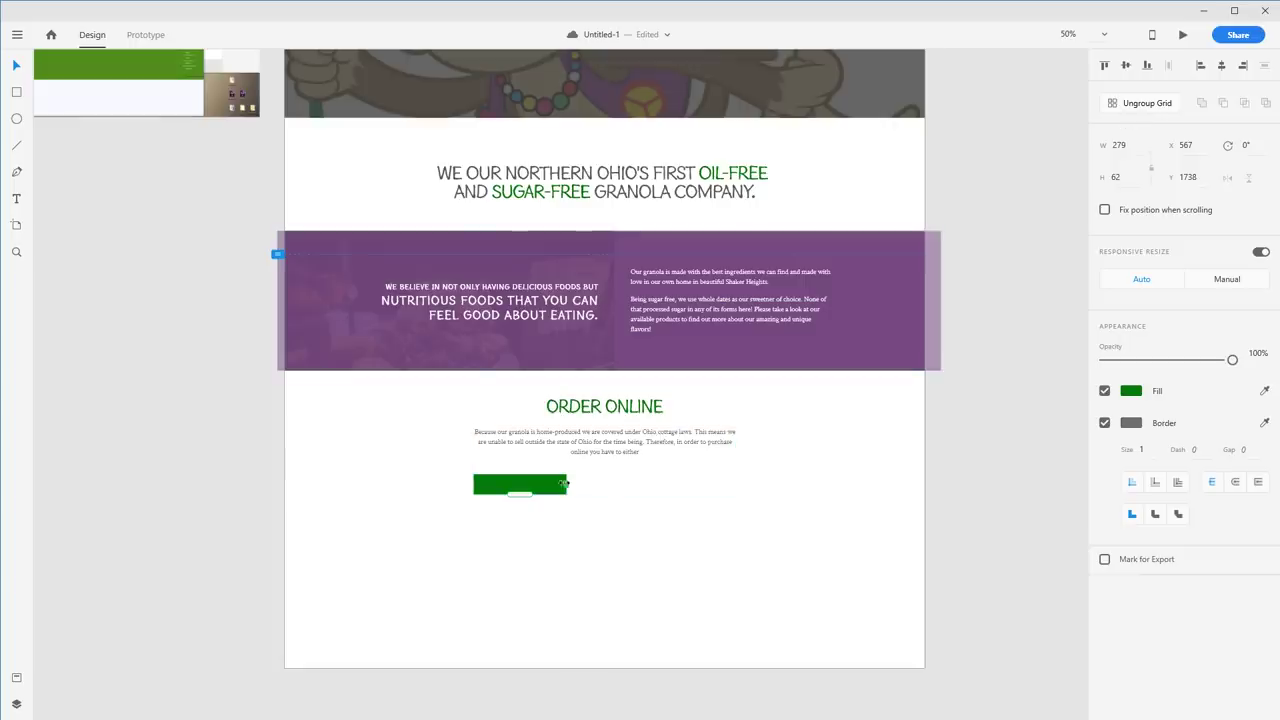
{"action": "left_click_drag", "start_coordinate": [565, 484], "coordinate": [769, 485]}
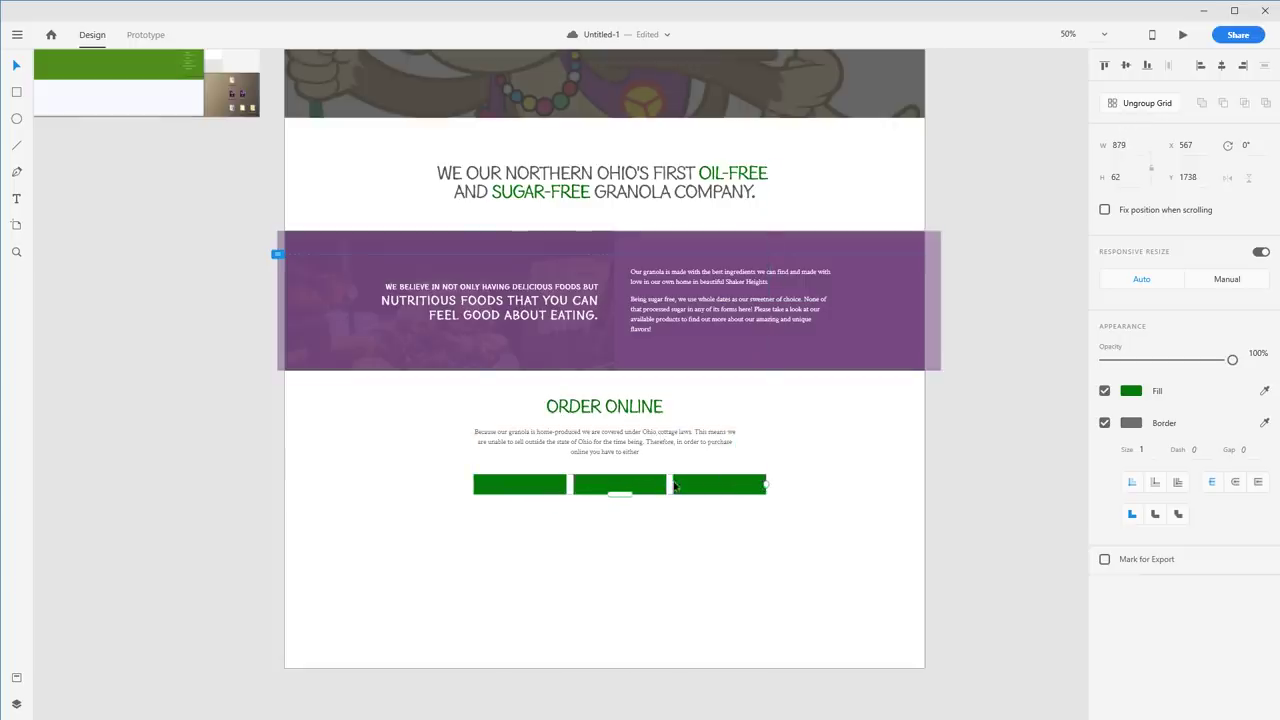
Step: Narrow the three grid buttons, reduce their gaps to make the row 795 wide, and move it to X 582, Y 1722
{"action": "double_click", "coordinate": [500, 490]}
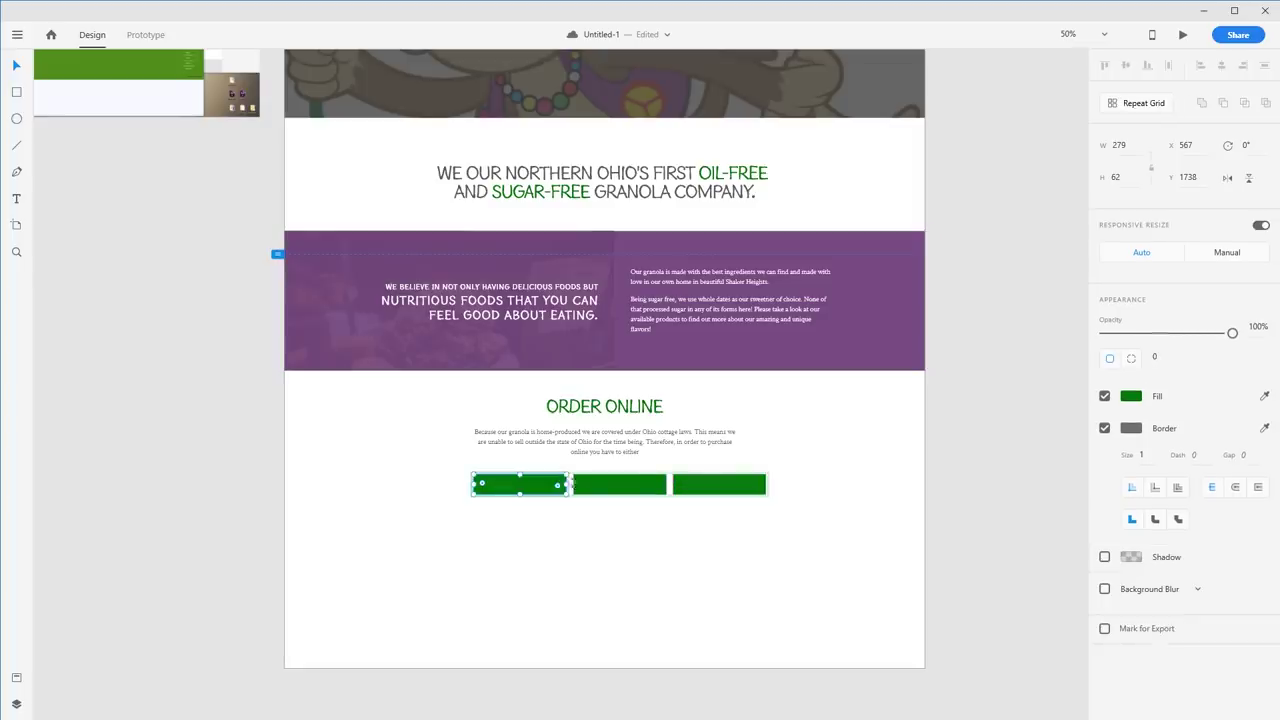
{"action": "left_click_drag", "start_coordinate": [560, 485], "coordinate": [548, 486]}
{"action": "left_click", "coordinate": [565, 488]}
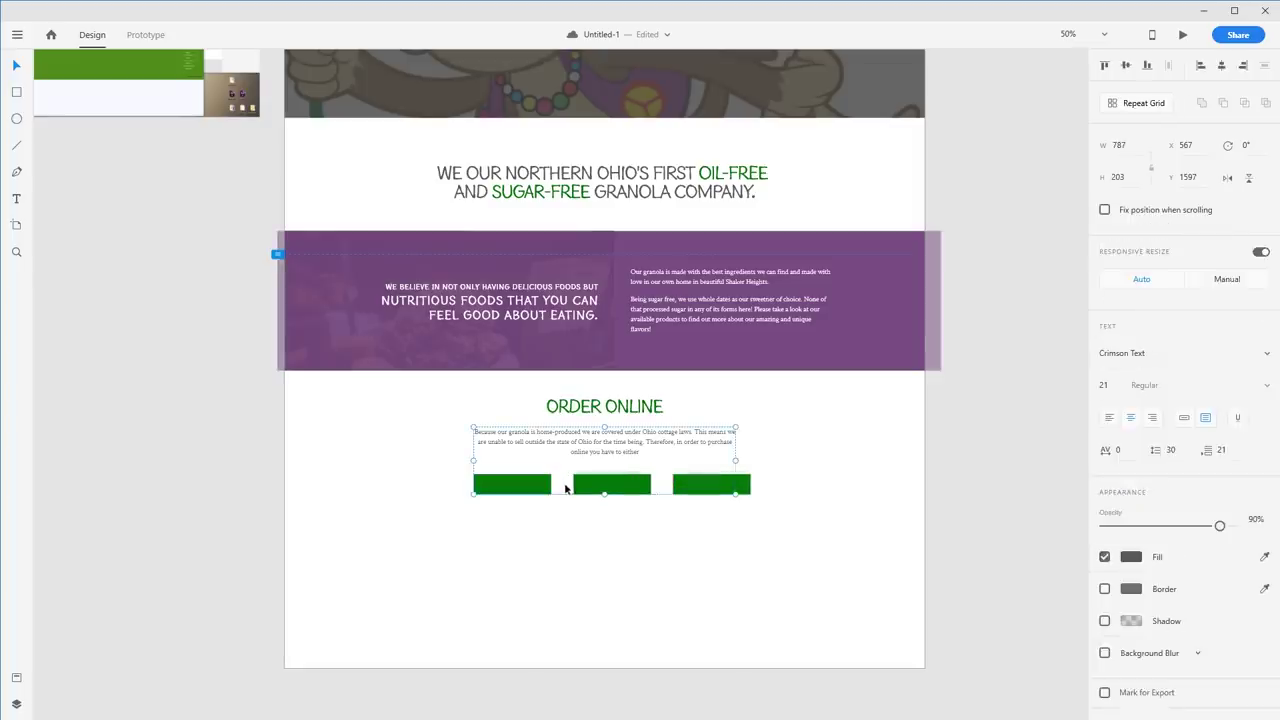
{"action": "left_click", "coordinate": [550, 551]}
{"action": "double_click", "coordinate": [564, 488]}
{"action": "left_click", "coordinate": [668, 535]}
{"action": "left_click", "coordinate": [755, 479]}
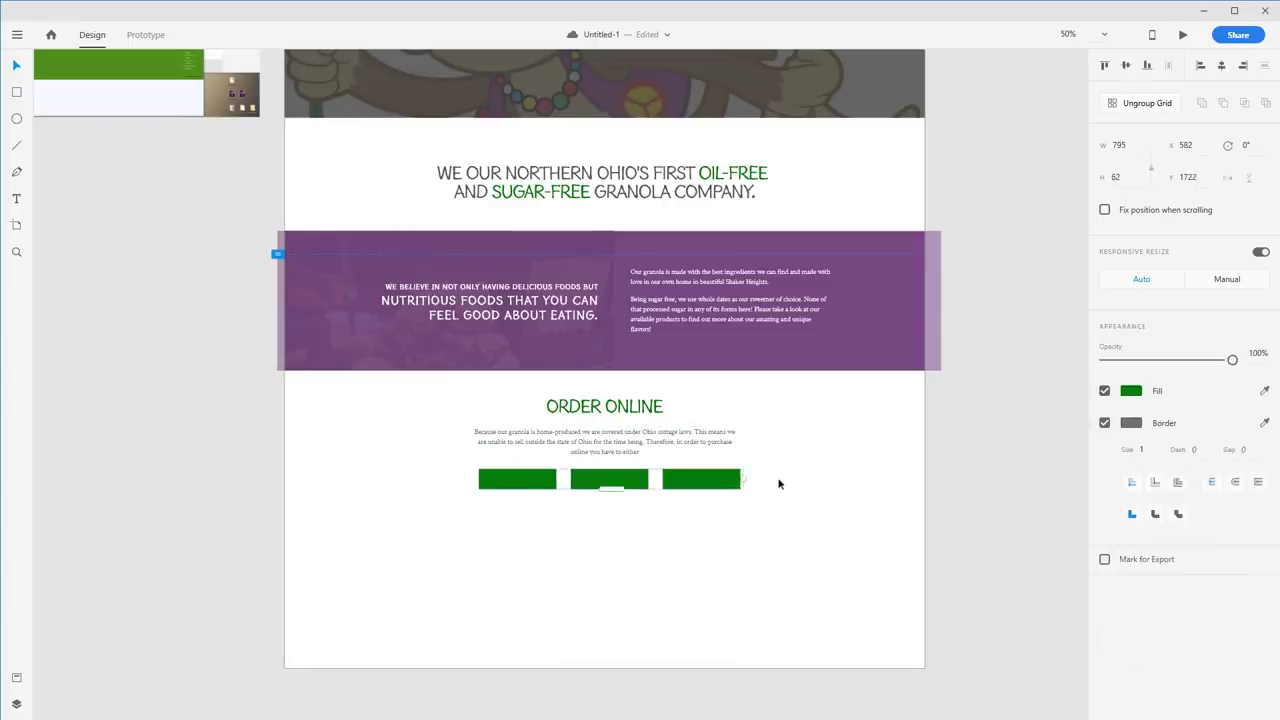
{"action": "left_click", "coordinate": [778, 483]}
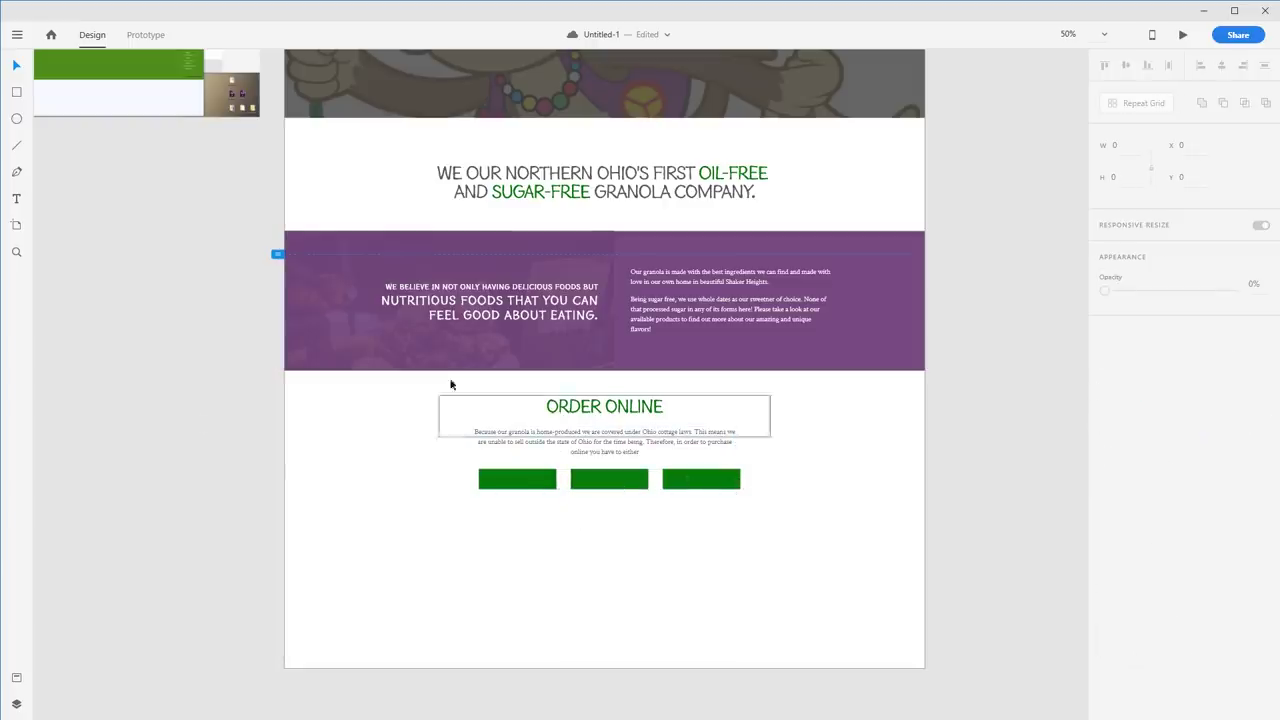
Step: Draw a white rectangle about 1966 by 360 across the order section's full width and send it to the back
{"action": "left_click_drag", "start_coordinate": [183, 312], "coordinate": [414, 466]}
{"action": "left_click_drag", "start_coordinate": [708, 551], "coordinate": [429, 343]}
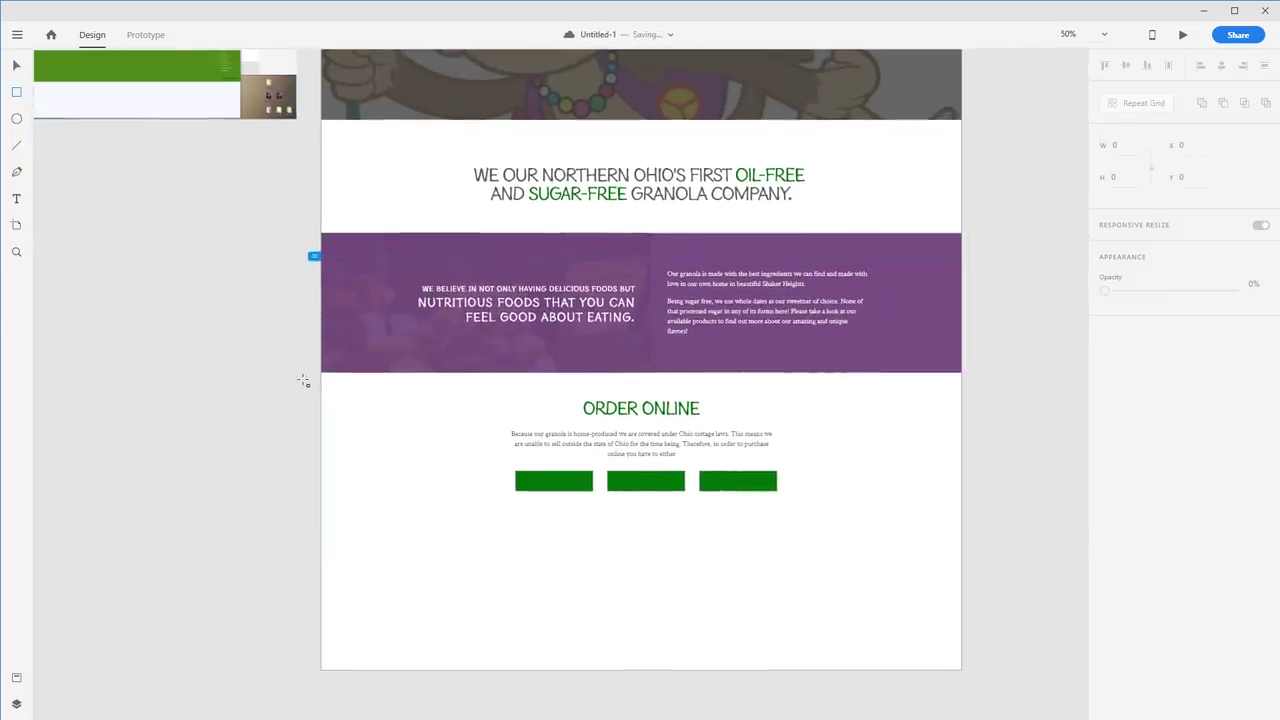
{"action": "mouse_move", "coordinate": [310, 362]}
{"action": "left_mouse_down"}
{"action": "mouse_move", "coordinate": [477, 420]}
{"action": "mouse_move", "coordinate": [964, 480]}
{"action": "left_mouse_up"}
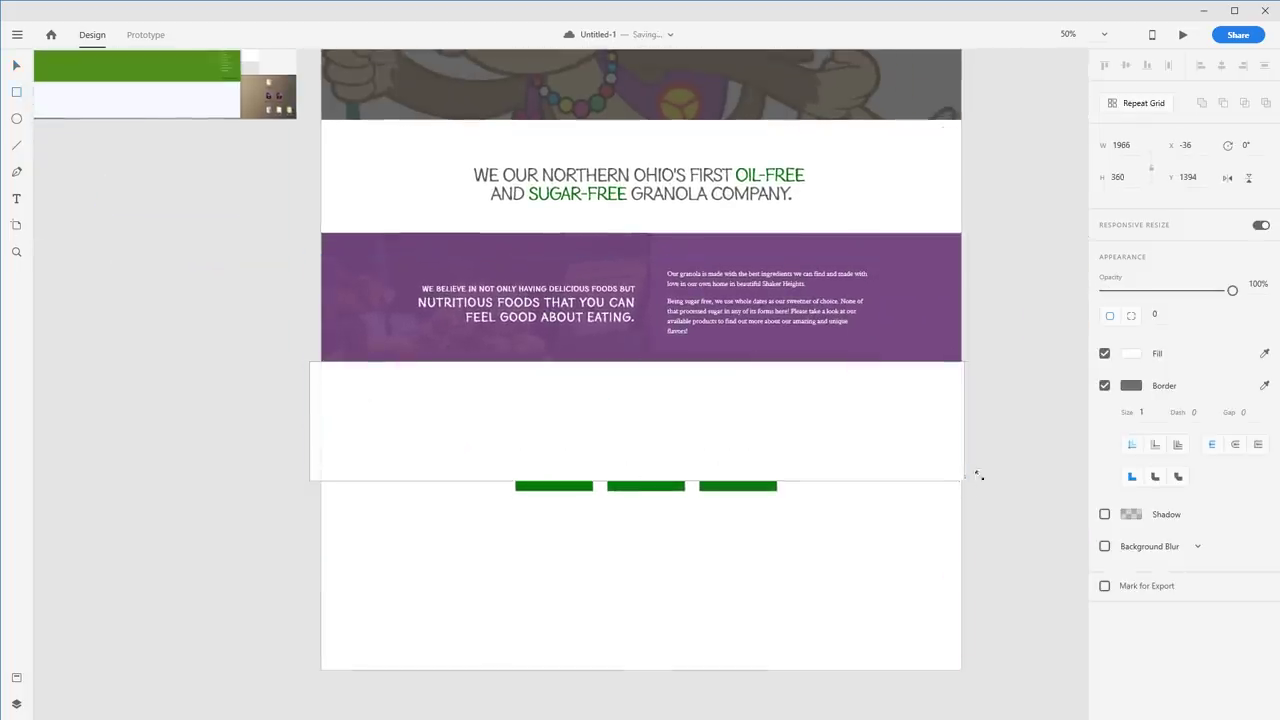
{"action": "key", "text": "ctrl+shift+["}
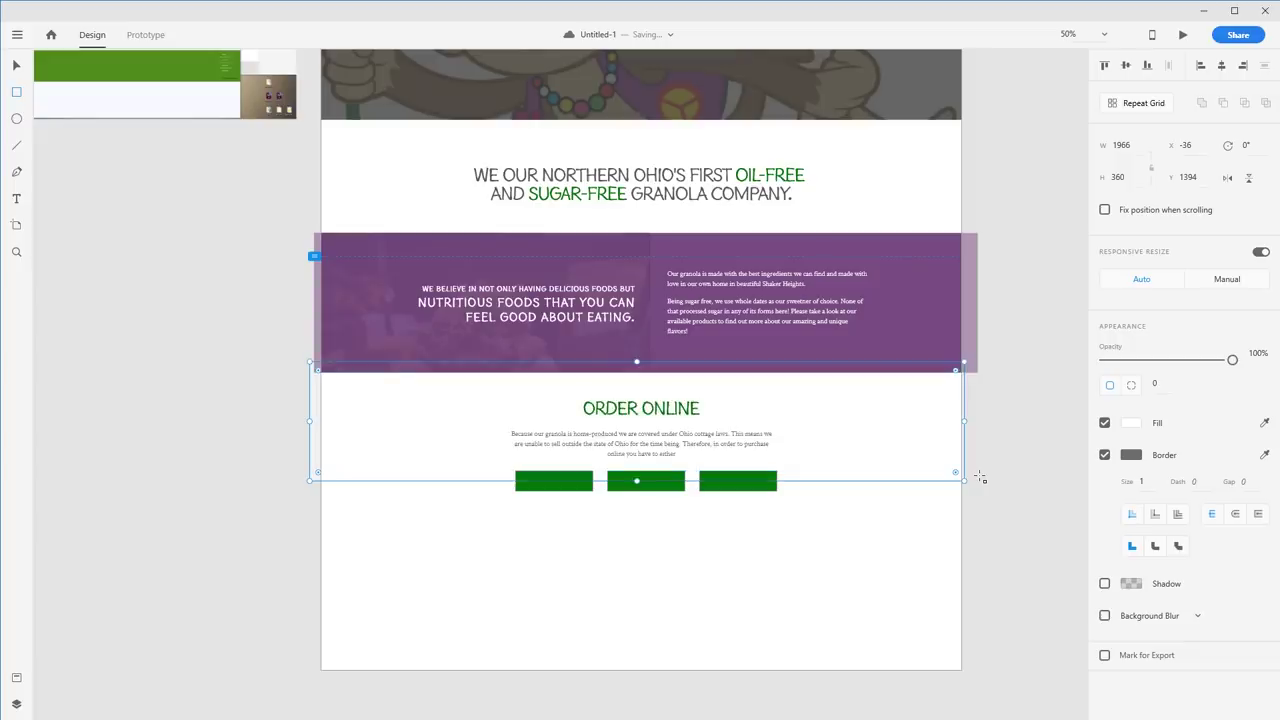
Step: Remove the order section background rectangle's border and fill it with a light grey
{"action": "left_click", "coordinate": [1104, 455]}
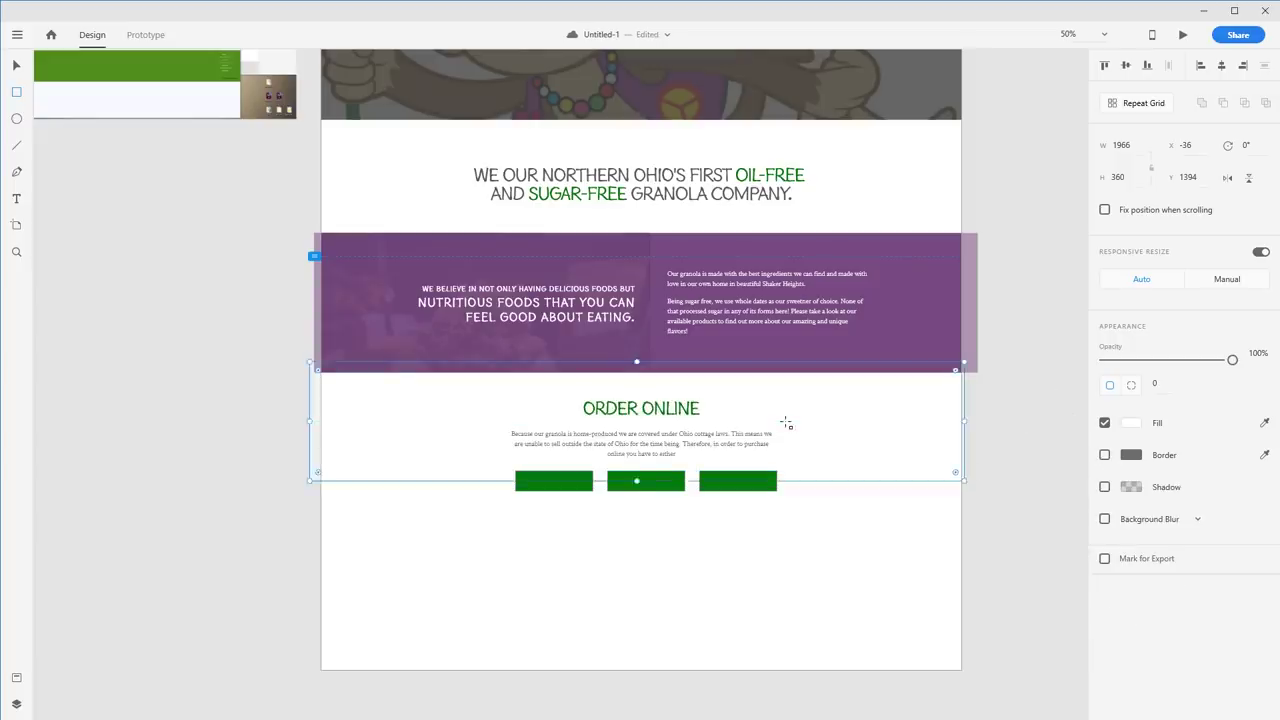
{"action": "key", "text": "ctrl+1"}
{"action": "left_click_drag", "start_coordinate": [815, 428], "coordinate": [743, 322]}
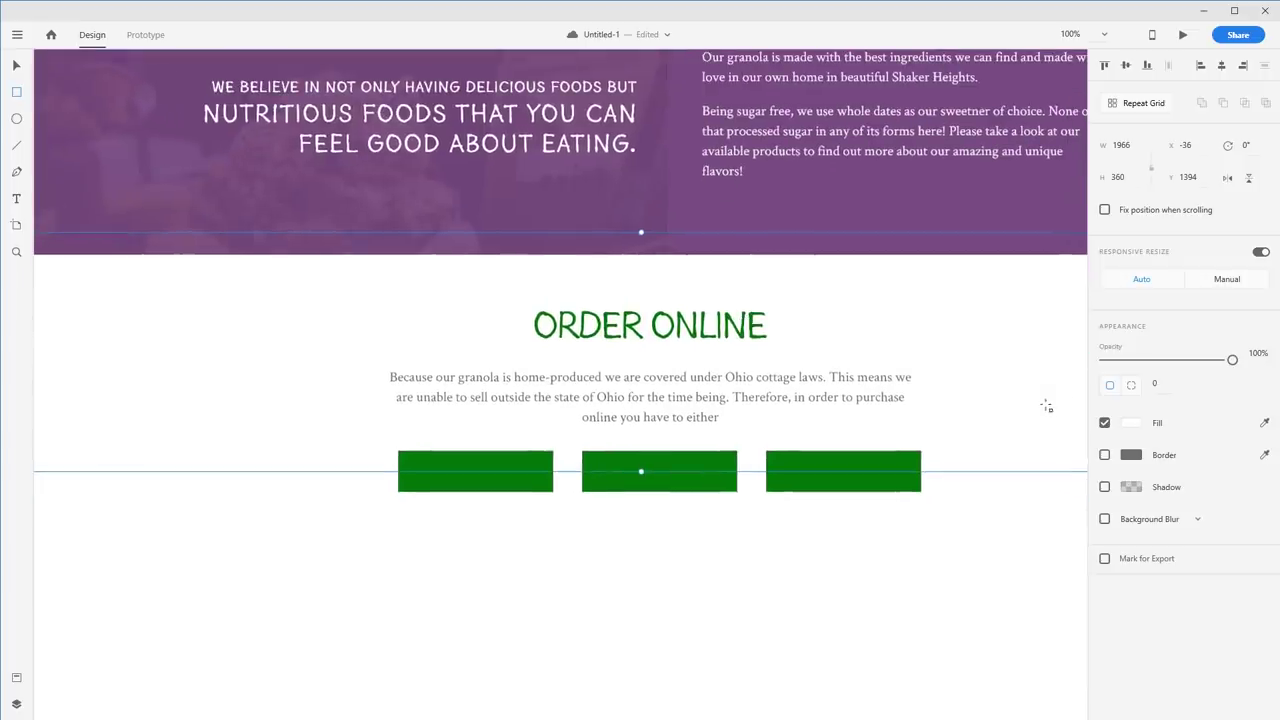
{"action": "left_click", "coordinate": [1139, 428]}
{"action": "left_click_drag", "start_coordinate": [948, 370], "coordinate": [918, 353]}
{"action": "left_click", "coordinate": [757, 567]}
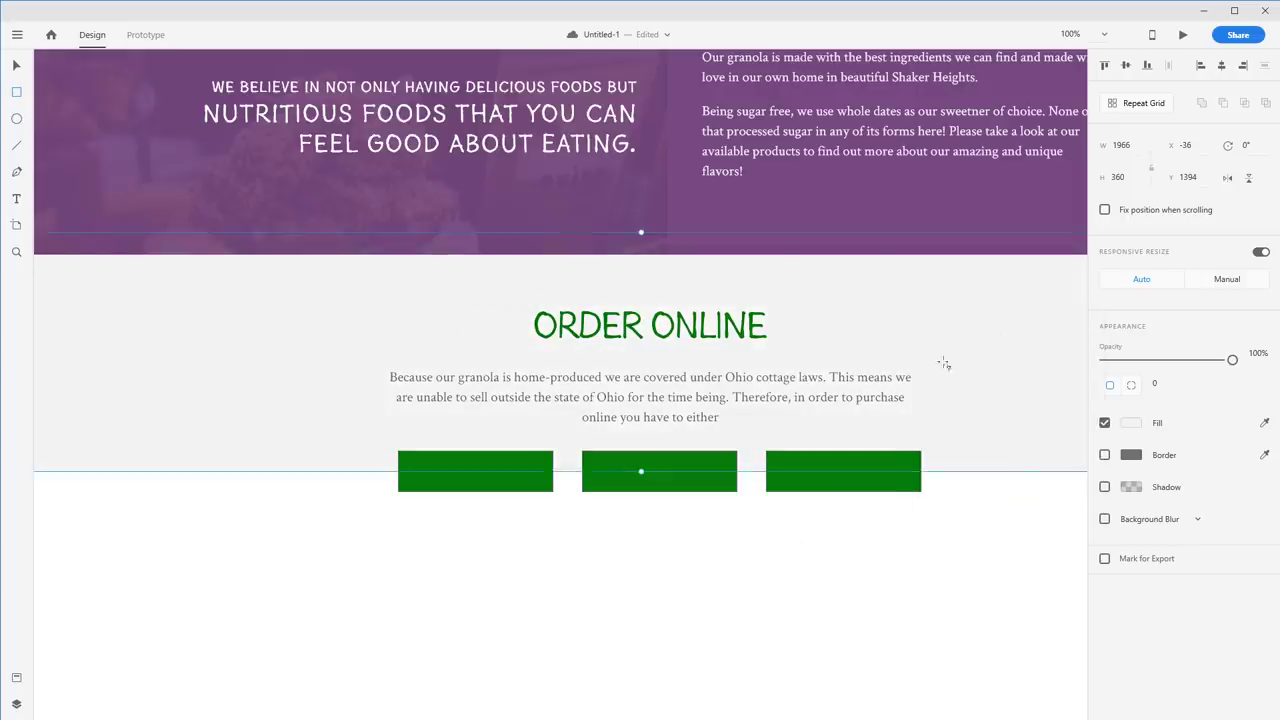
{"action": "left_click", "coordinate": [895, 631]}
{"action": "scroll", "coordinate": [814, 586], "scroll_direction": "down", "scroll_amount": 2}
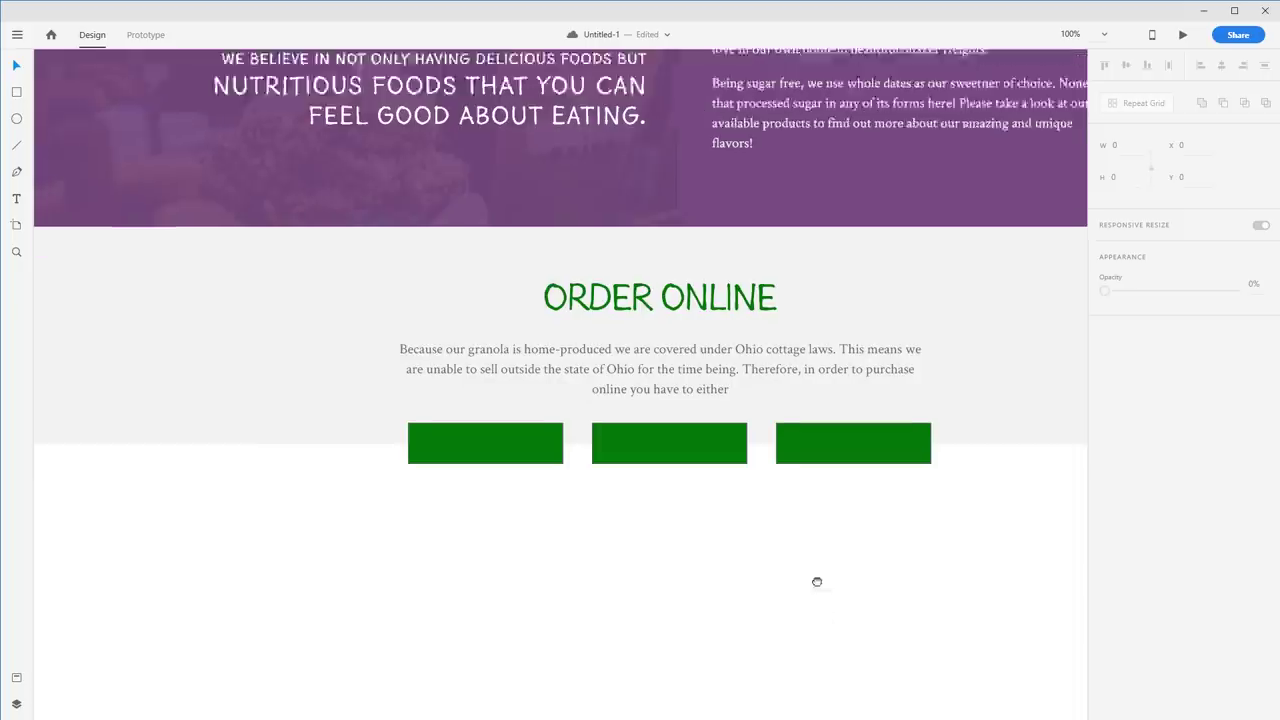
Step: Stretch the light grey background rectangle's bottom edge down until it extends well past the three green buttons
{"action": "left_click", "coordinate": [661, 372]}
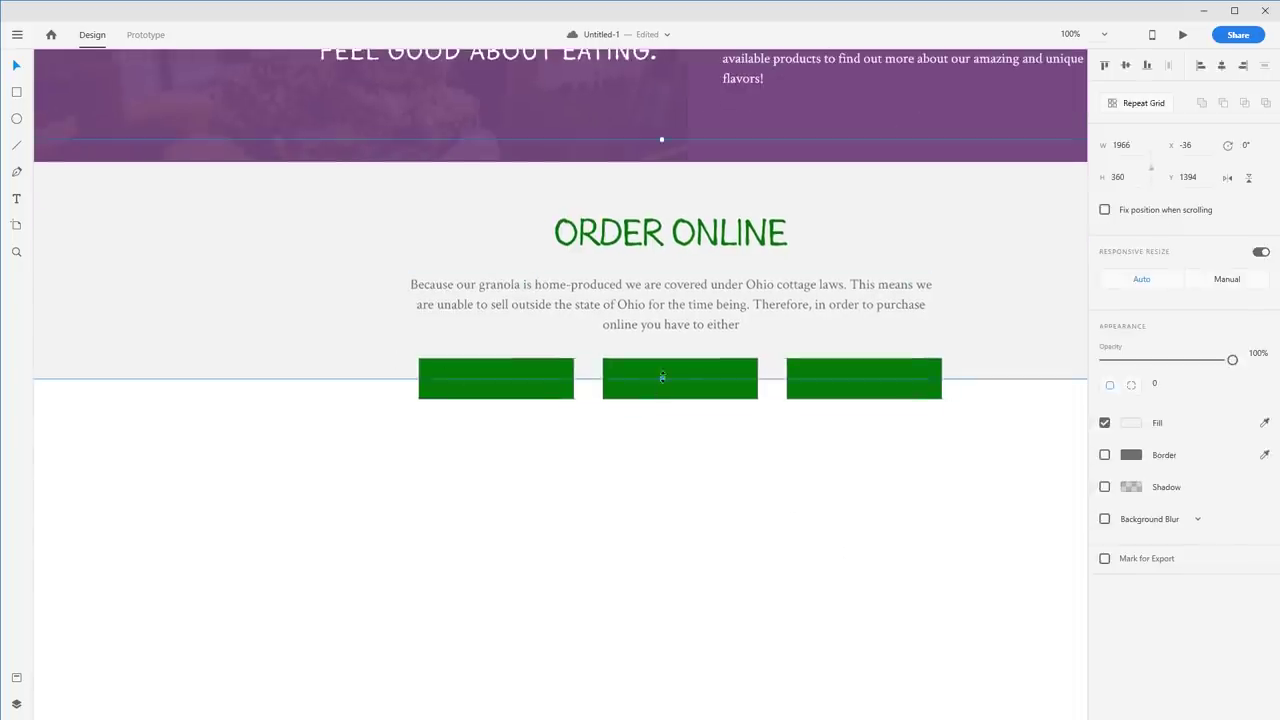
{"action": "left_click_drag", "start_coordinate": [661, 376], "coordinate": [660, 477]}
{"action": "left_click", "coordinate": [697, 556]}
Step: Paste the copied image of the three granola product cards below the order section
{"action": "scroll", "coordinate": [680, 531], "scroll_direction": "down", "scroll_amount": 2}
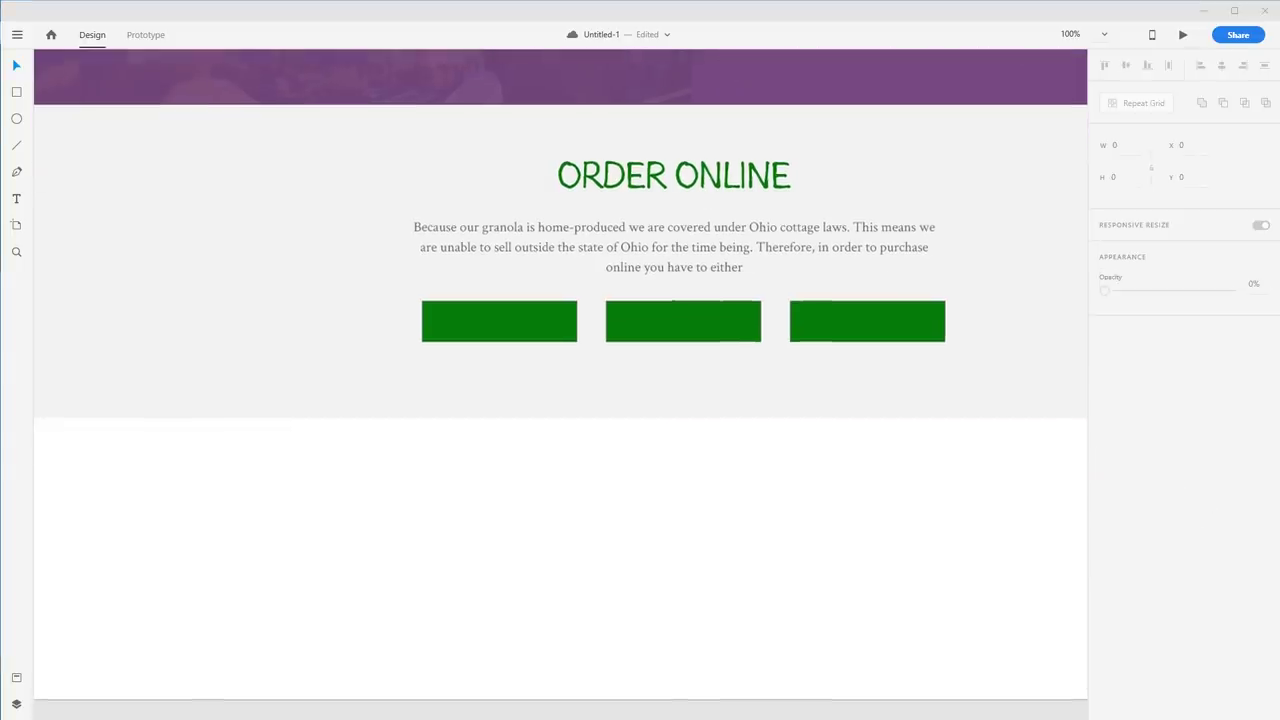
{"action": "left_click", "coordinate": [822, 522]}
{"action": "key", "text": "ctrl+v"}
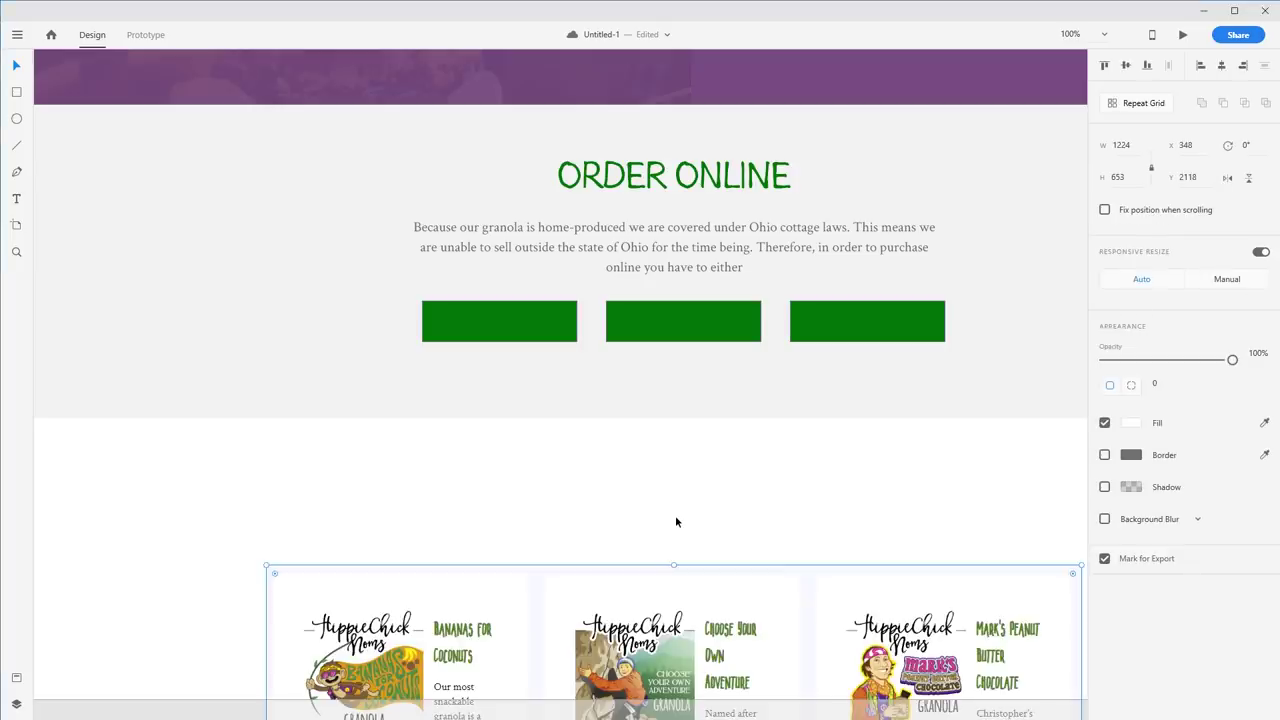
Step: Extend the home artboard's bottom edge to a height of about 2976 so it holds the product cards image
{"action": "key", "text": "ctrl+minus"}
{"action": "key", "text": "ctrl+minus"}
{"action": "left_click", "coordinate": [763, 444]}
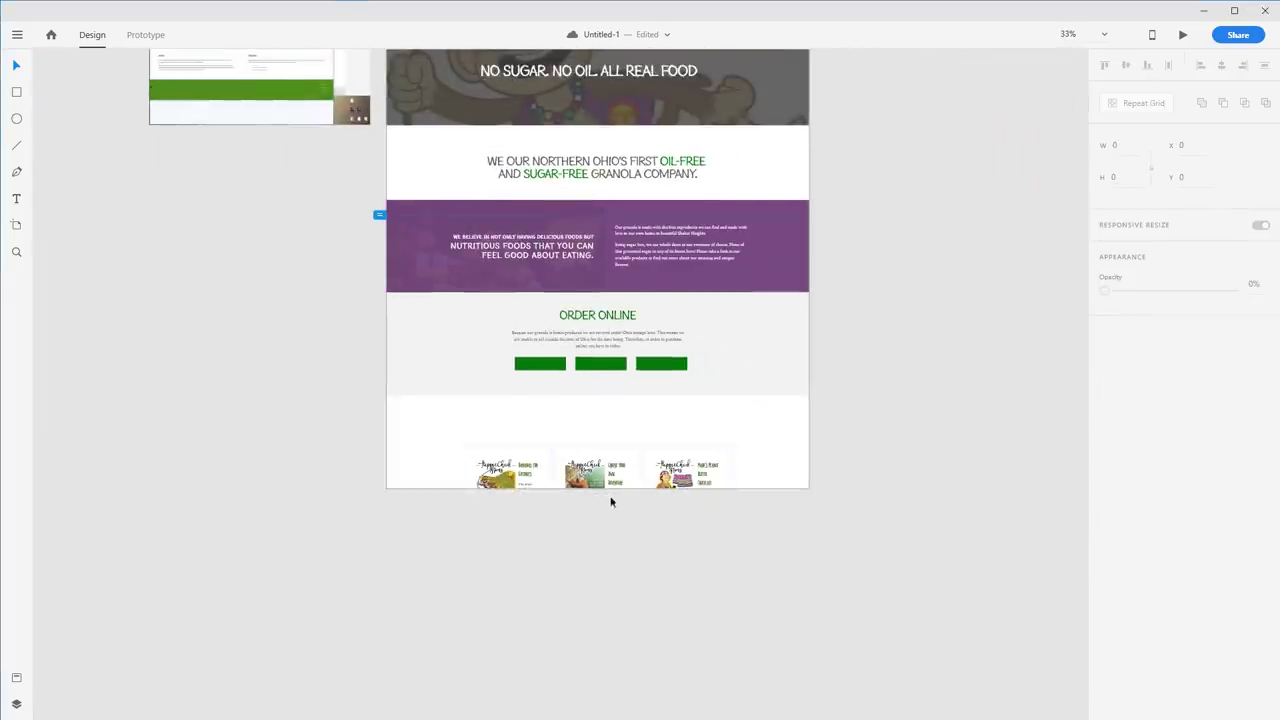
{"action": "left_click", "coordinate": [407, 472]}
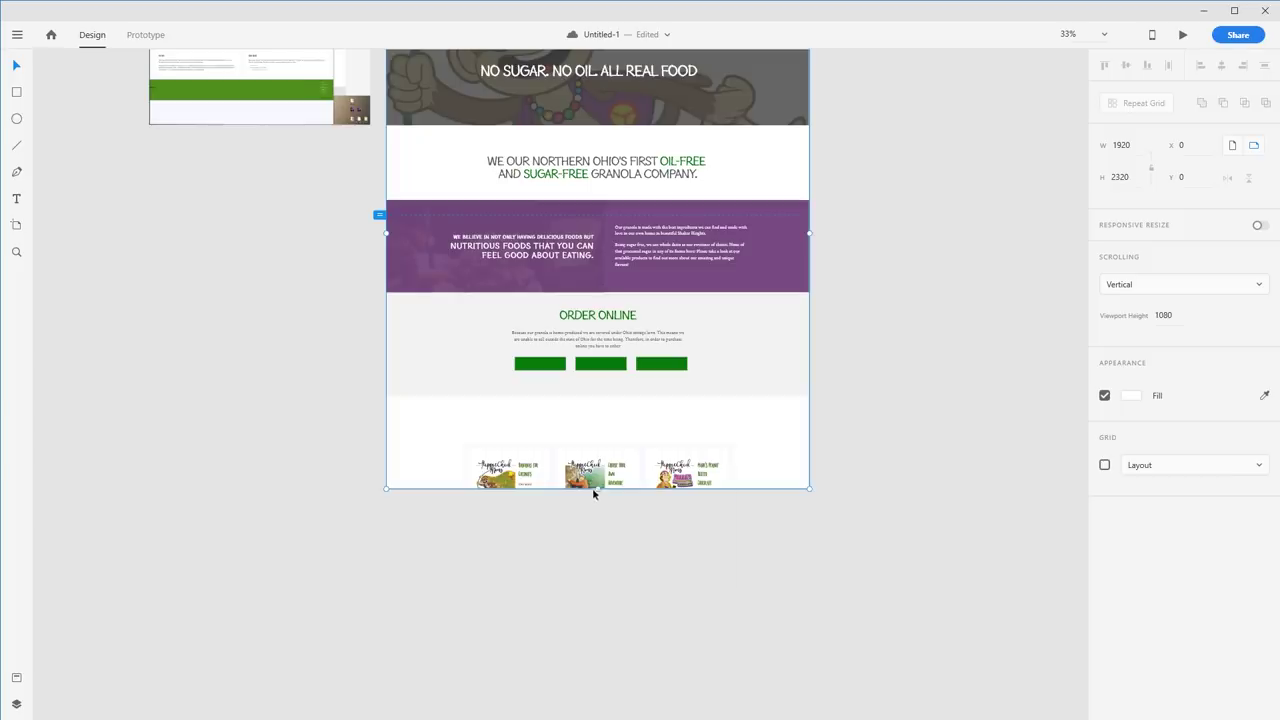
{"action": "left_click_drag", "start_coordinate": [597, 509], "coordinate": [600, 650]}
Step: Move the product cards image up to Y 2043
{"action": "left_click", "coordinate": [671, 544]}
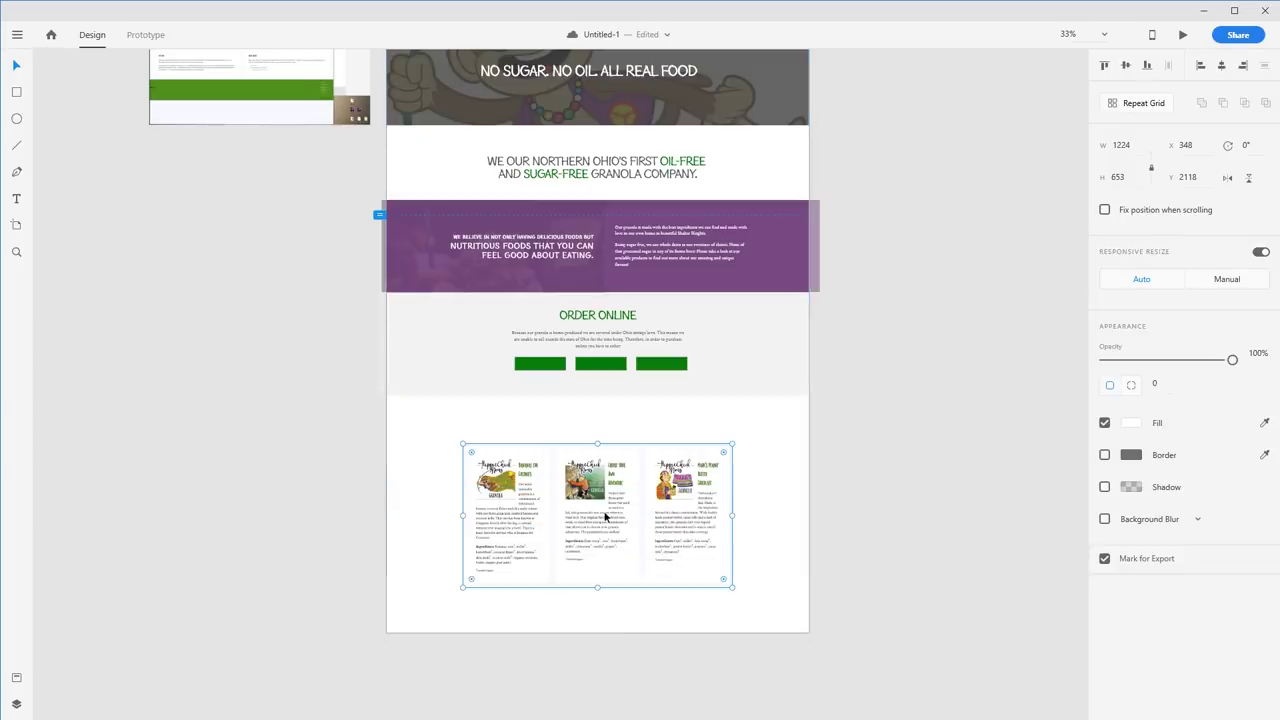
{"action": "scroll", "coordinate": [605, 517], "scroll_direction": "up", "scroll_amount": 5}
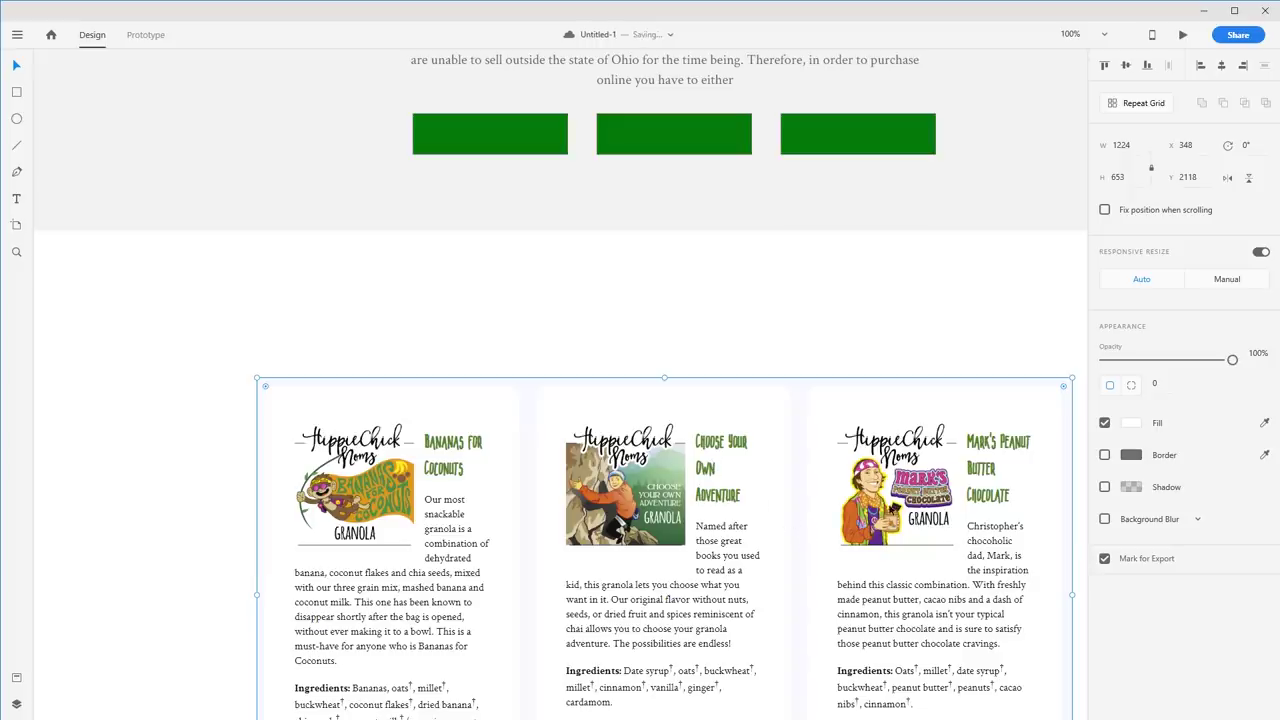
{"action": "left_click_drag", "start_coordinate": [909, 528], "coordinate": [909, 479]}
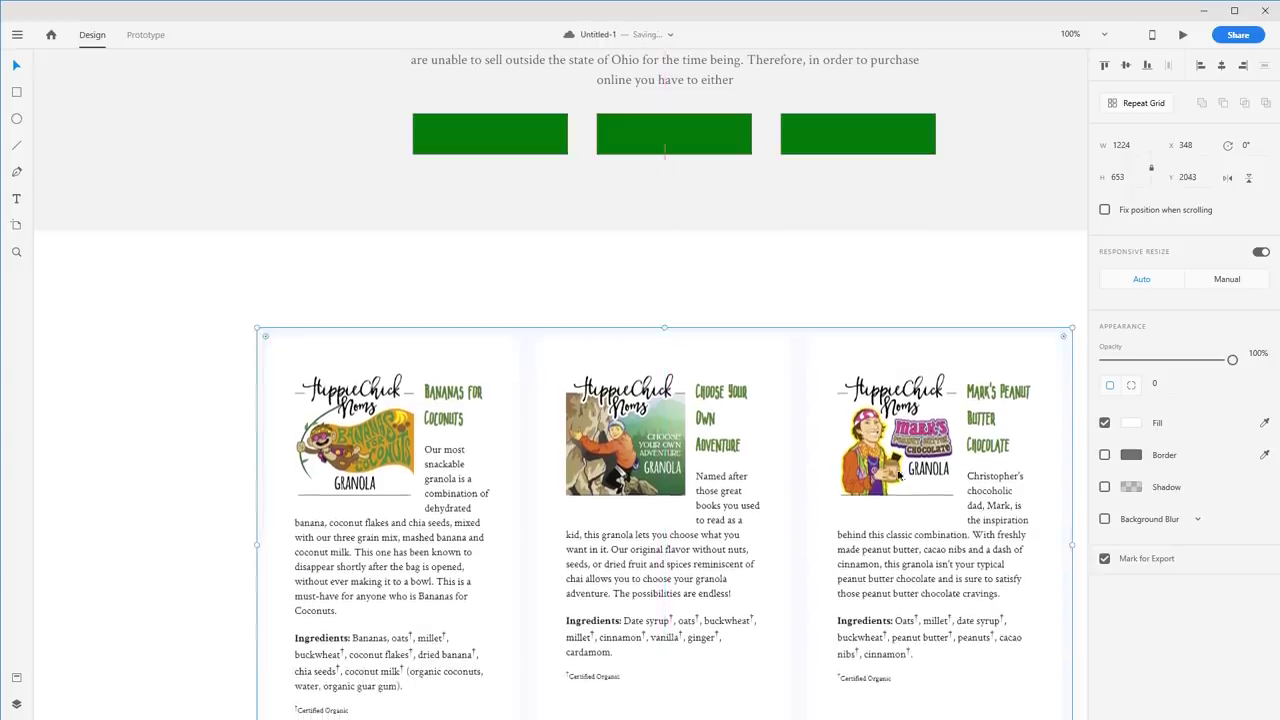
{"action": "scroll", "coordinate": [718, 304], "scroll_direction": "up", "scroll_amount": 5}
Step: Duplicate the Order Online heading straight down to above the product cards and set the copy to auto width
{"action": "left_click", "coordinate": [703, 296]}
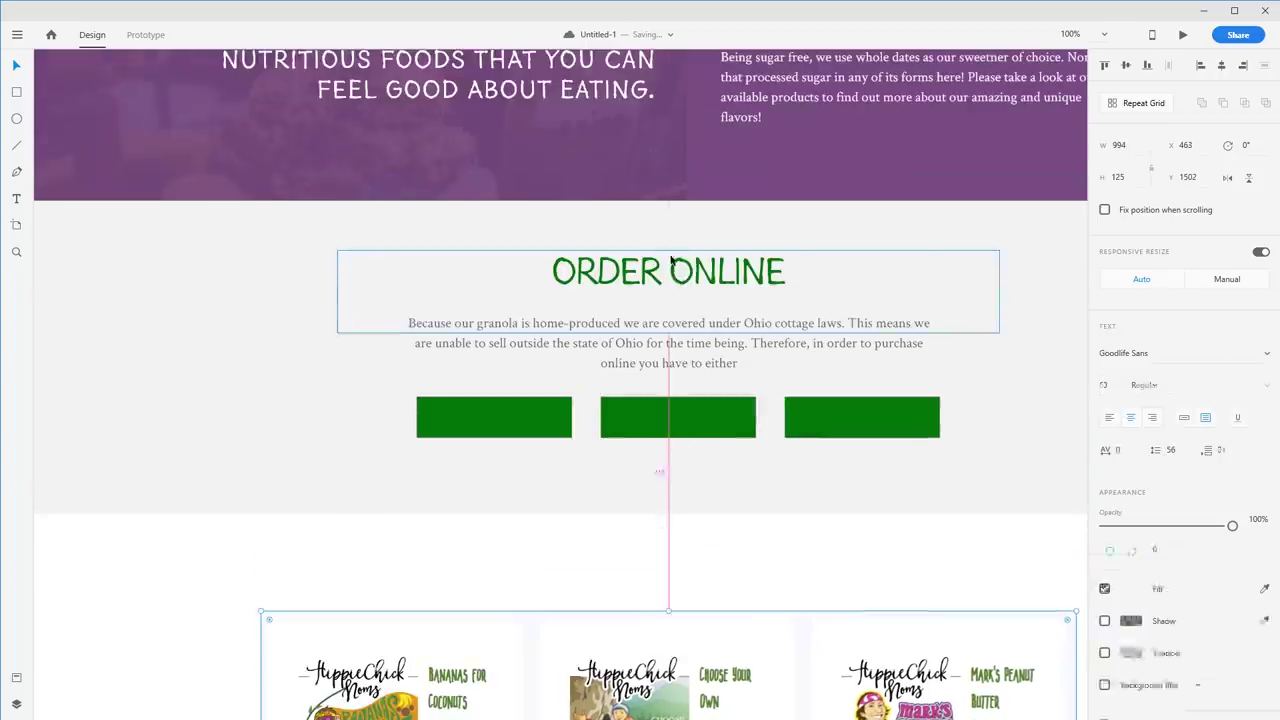
{"action": "left_click_drag", "start_coordinate": [706, 288], "coordinate": [712, 595]}
{"action": "left_click", "coordinate": [707, 258], "text": "shift"}
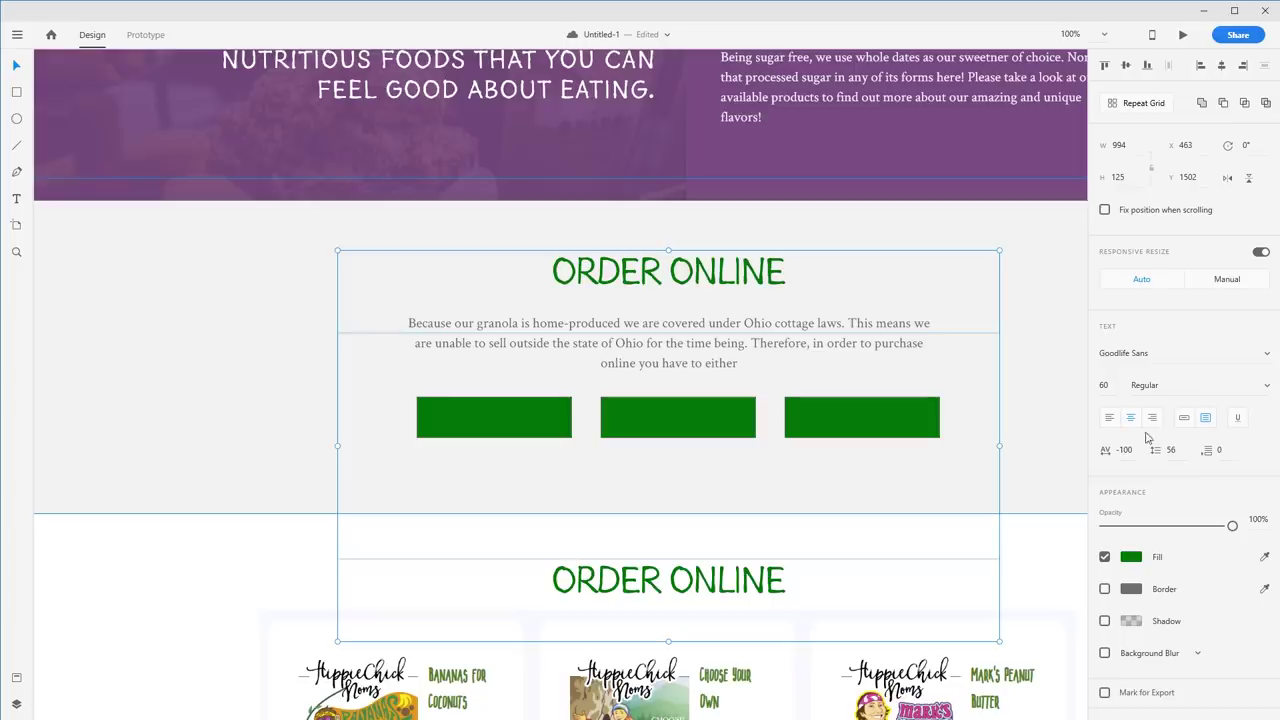
{"action": "left_click", "coordinate": [1183, 421]}
{"action": "scroll", "coordinate": [860, 450], "scroll_direction": "down", "scroll_amount": 5}
{"action": "left_click", "coordinate": [833, 320]}
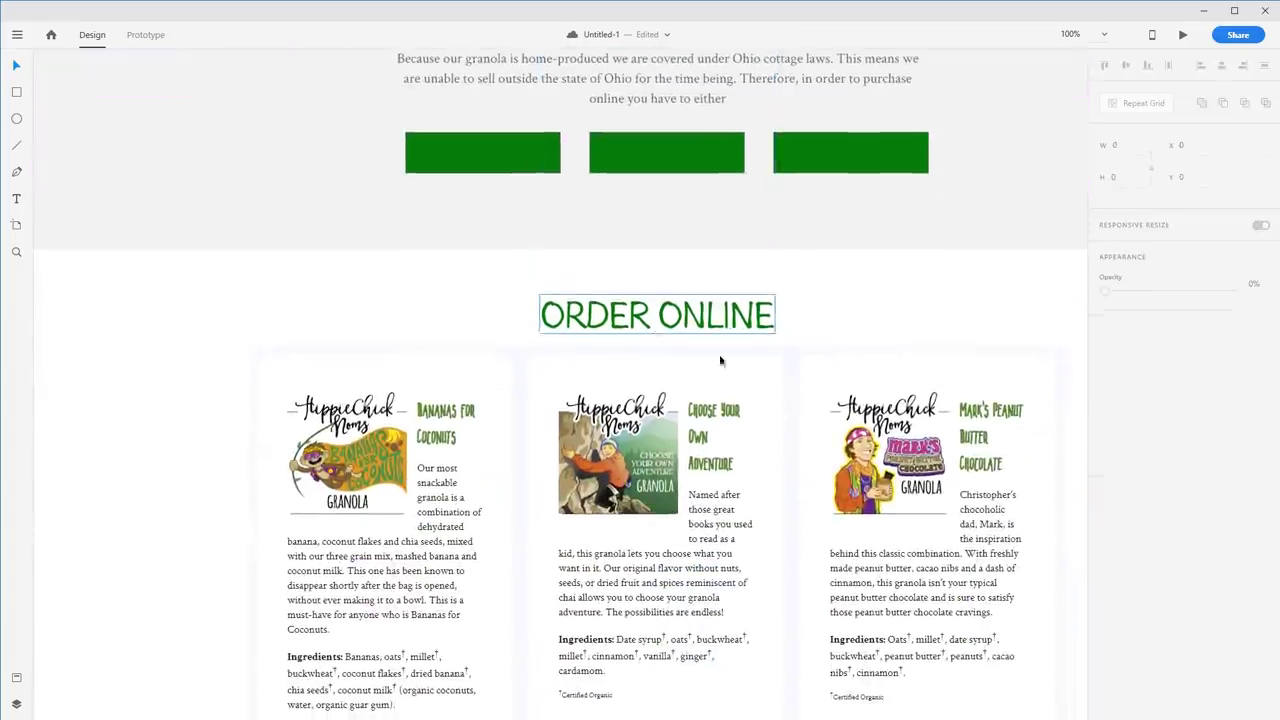
Step: Replace the copied heading's text with "SOME OF OUR PRODUCTS"
{"action": "left_click", "coordinate": [661, 316]}
{"action": "double_click", "coordinate": [661, 316]}
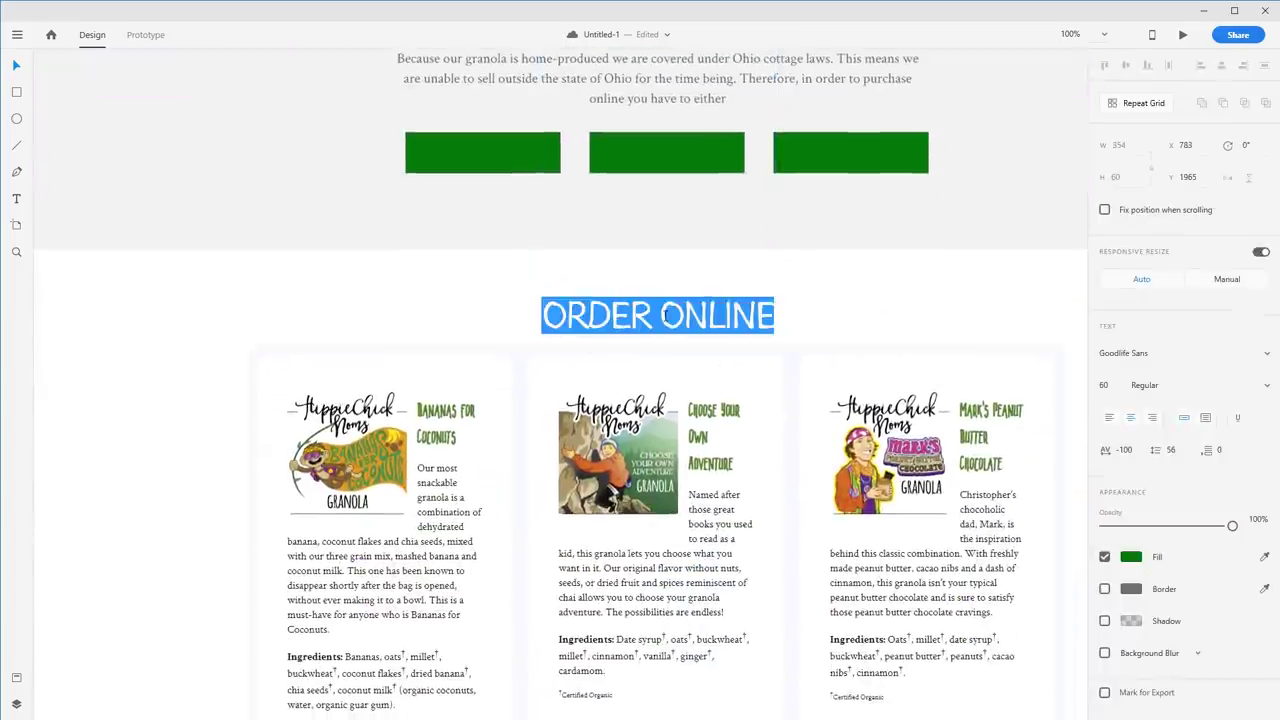
{"action": "type", "text": "SOME OF OU"}
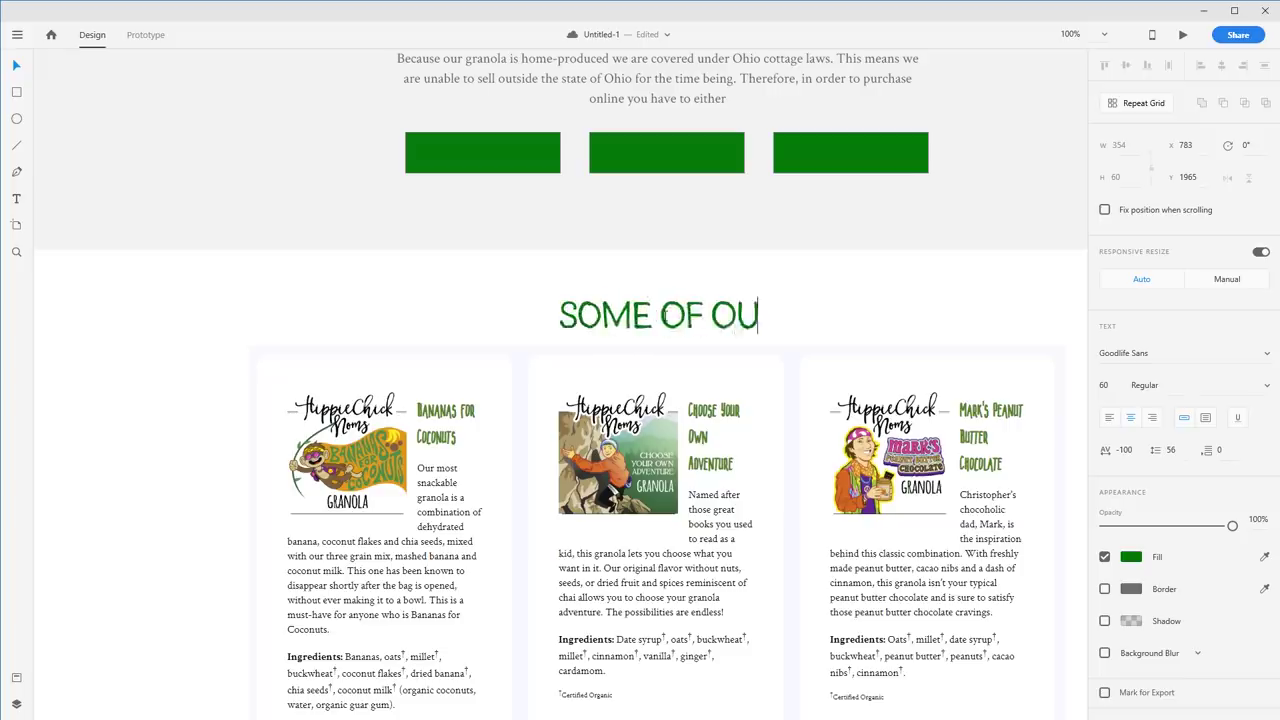
{"action": "type", "text": "R PRODUCTS"}
{"action": "key", "text": "Escape"}
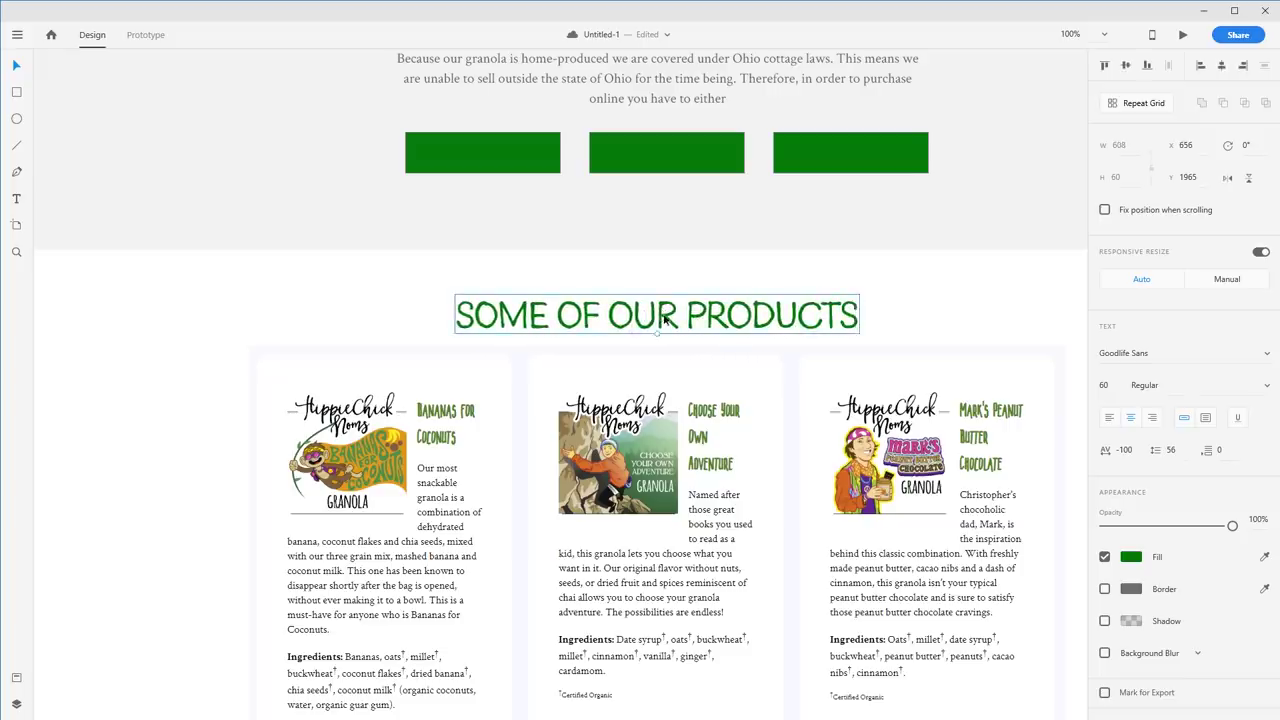
Step: Move the product cards image down and lower the "SOME OF OUR PRODUCTS" heading to about Y 2029
{"action": "scroll", "coordinate": [715, 338], "scroll_direction": "down", "scroll_amount": 2}
{"action": "left_click", "coordinate": [770, 437]}
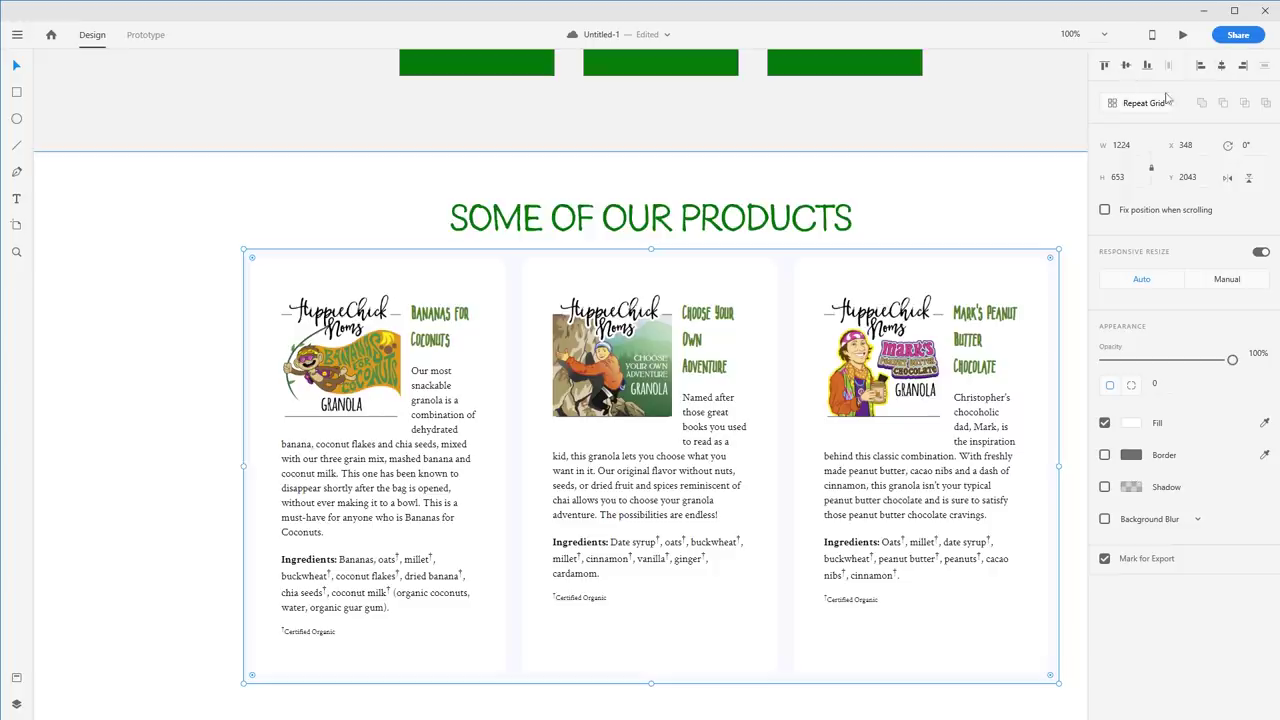
{"action": "left_click_drag", "start_coordinate": [864, 308], "coordinate": [864, 357]}
{"action": "left_click_drag", "start_coordinate": [769, 227], "coordinate": [769, 267]}
{"action": "left_click", "coordinate": [909, 260]}
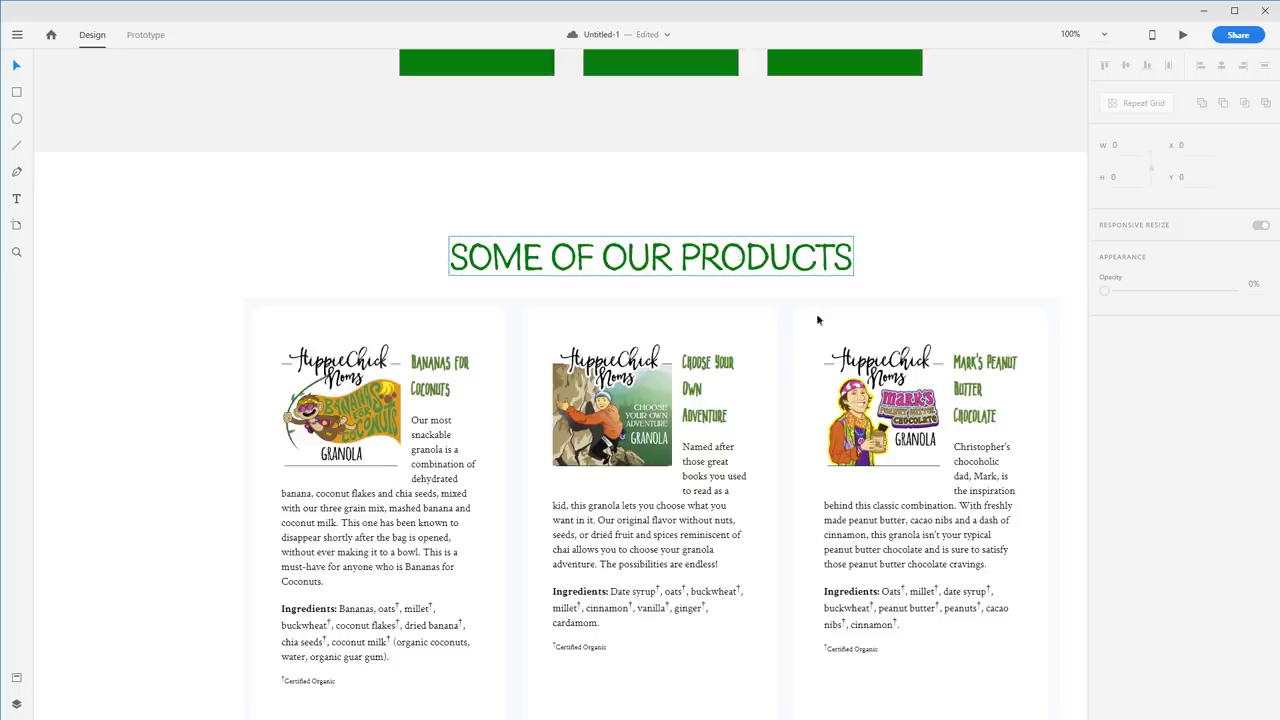
Step: Extend the artboard's bottom edge further to leave more white space below the product cards
{"action": "scroll", "coordinate": [812, 300], "scroll_direction": "down", "scroll_amount": 2}
{"action": "key", "text": "ctrl+minus"}
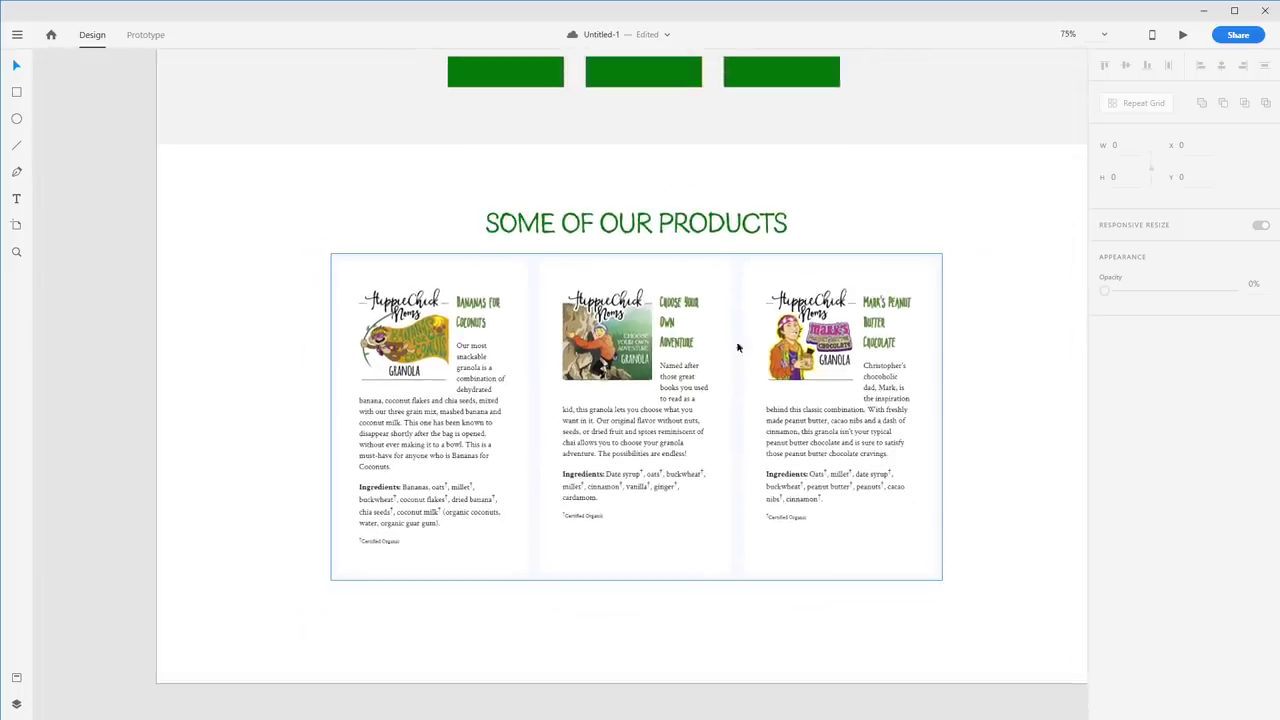
{"action": "left_click", "coordinate": [722, 655]}
{"action": "scroll", "coordinate": [680, 600], "scroll_direction": "down", "scroll_amount": 3}
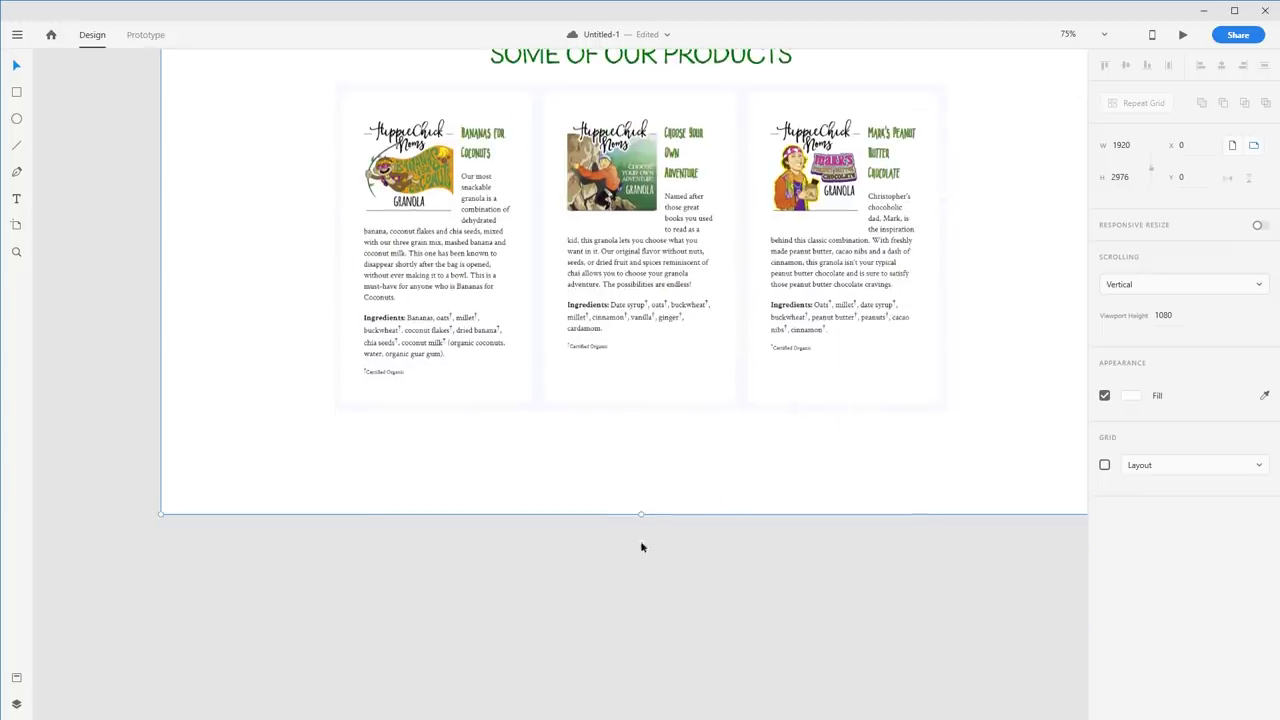
{"action": "left_click_drag", "start_coordinate": [640, 516], "coordinate": [640, 603]}
{"action": "left_click", "coordinate": [821, 486]}
{"action": "left_click_drag", "start_coordinate": [808, 471], "coordinate": [774, 587]}
Step: Compare the text settings of the products heading with those of the hero headline at the page's start
{"action": "left_click", "coordinate": [723, 179]}
{"action": "left_click_drag", "start_coordinate": [723, 179], "coordinate": [724, 185]}
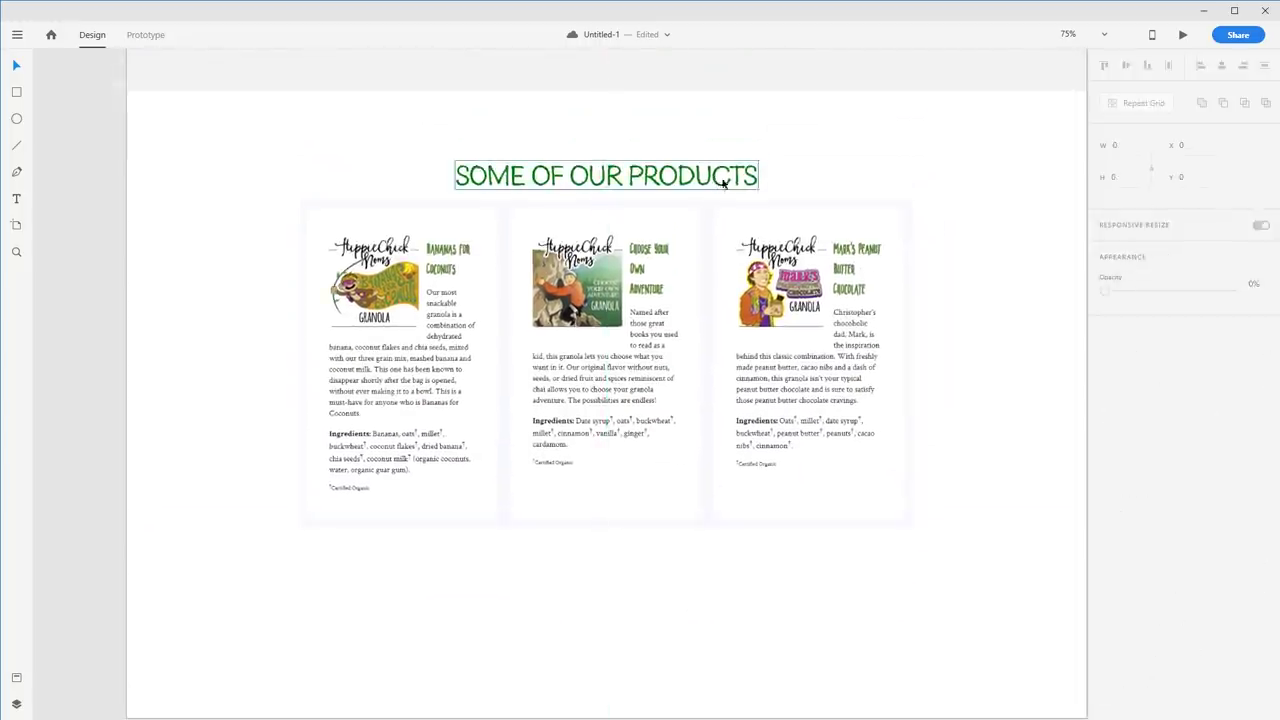
{"action": "scroll", "coordinate": [823, 220], "scroll_direction": "up", "scroll_amount": 10}
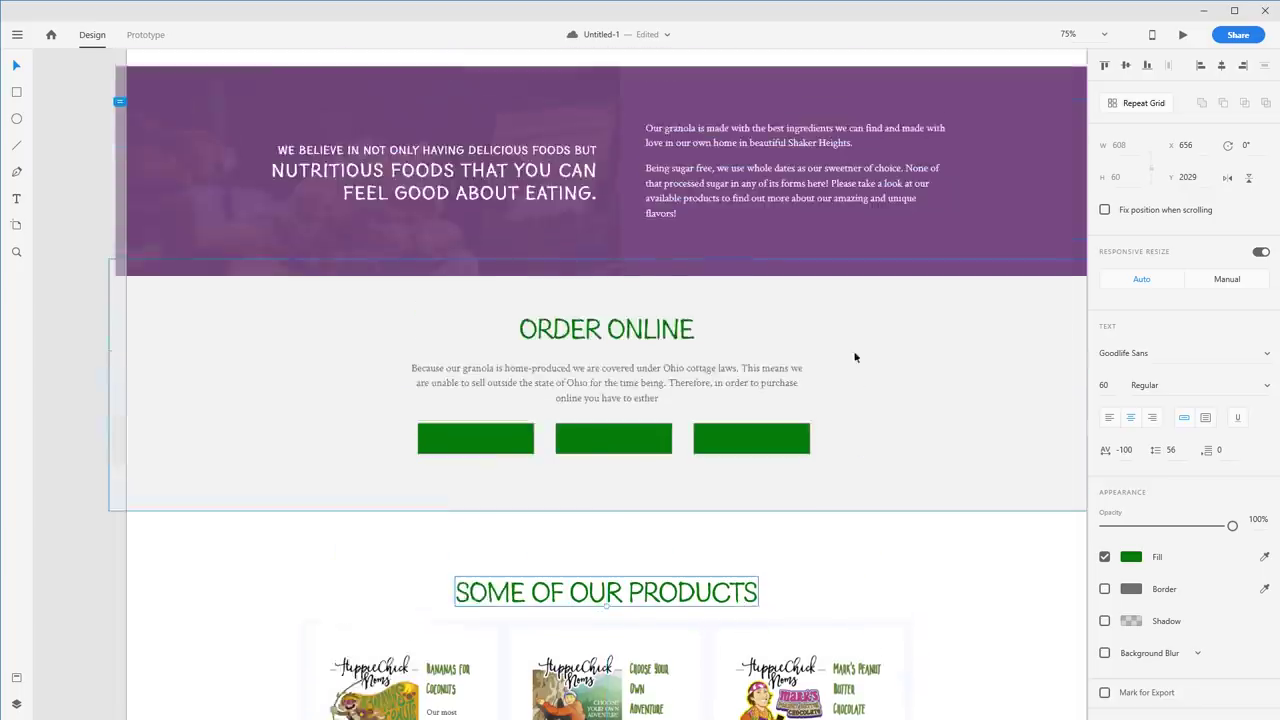
{"action": "scroll", "coordinate": [856, 343], "scroll_direction": "up", "scroll_amount": 6}
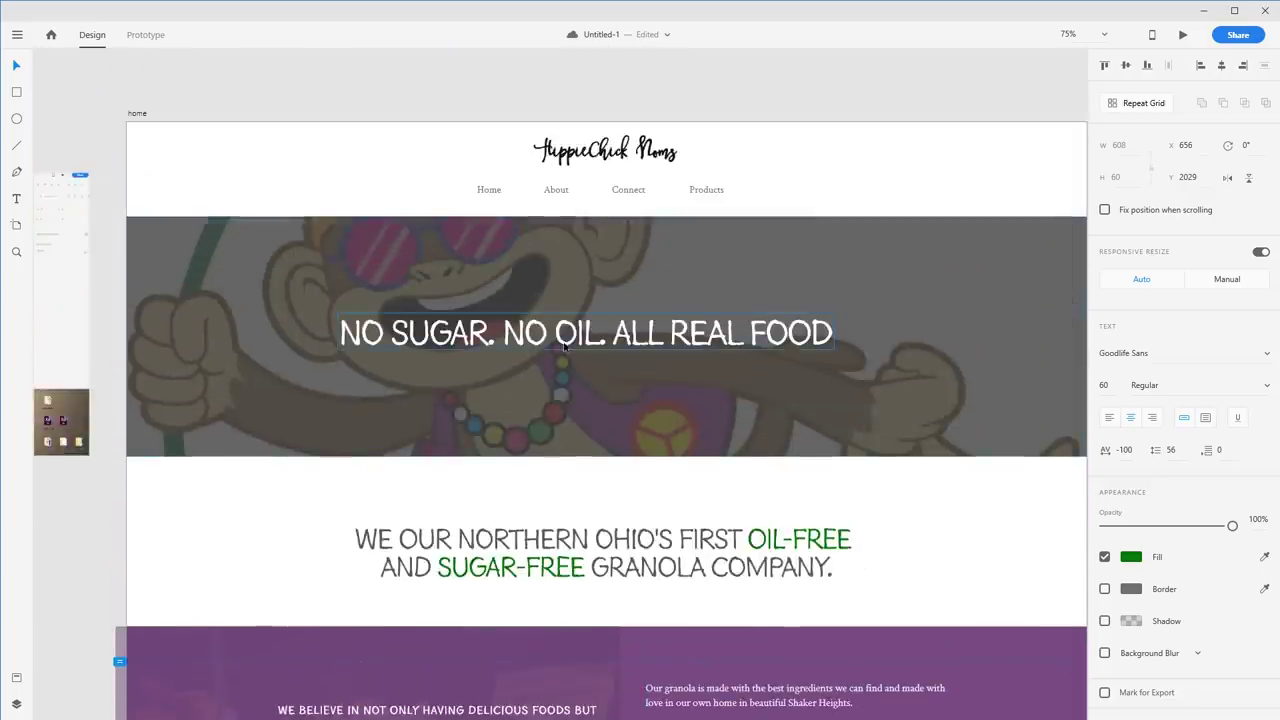
{"action": "left_click", "coordinate": [569, 345]}
{"action": "double_click", "coordinate": [690, 343]}
Step: Move the oil-free and sugar-free statement up to Y 778 within its white band
{"action": "left_click", "coordinate": [498, 552]}
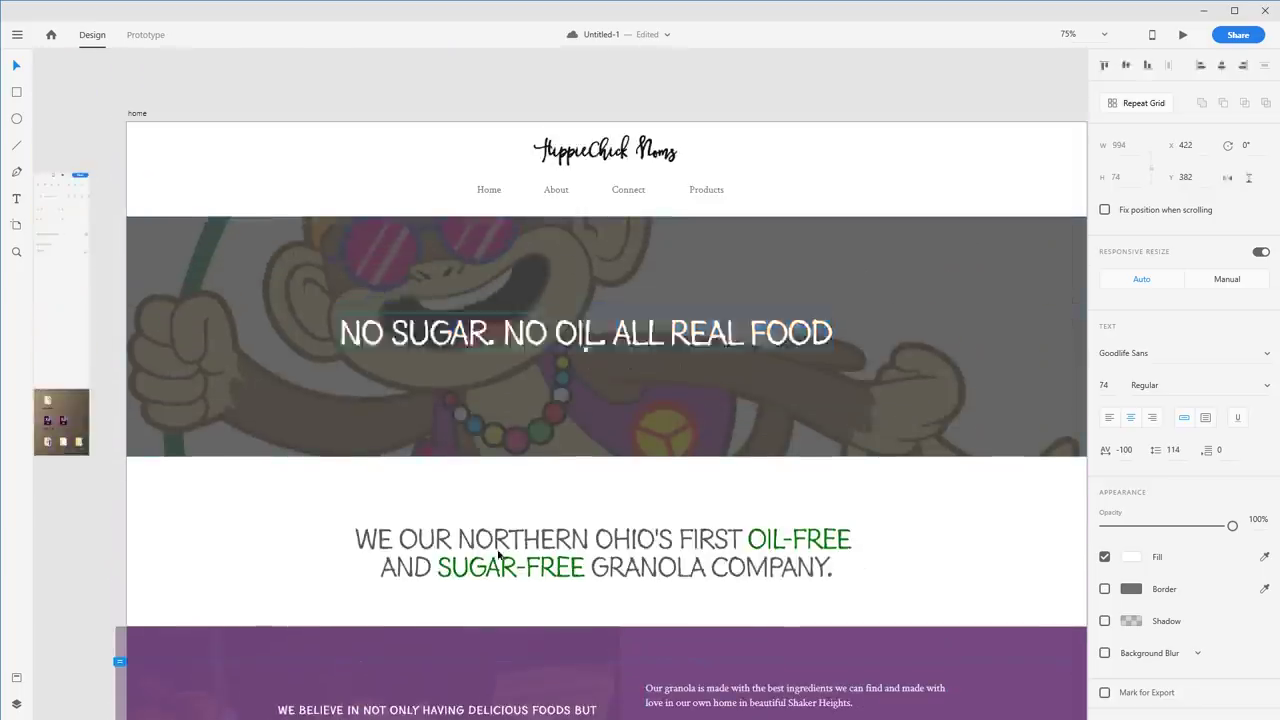
{"action": "left_click_drag", "start_coordinate": [545, 557], "coordinate": [553, 545]}
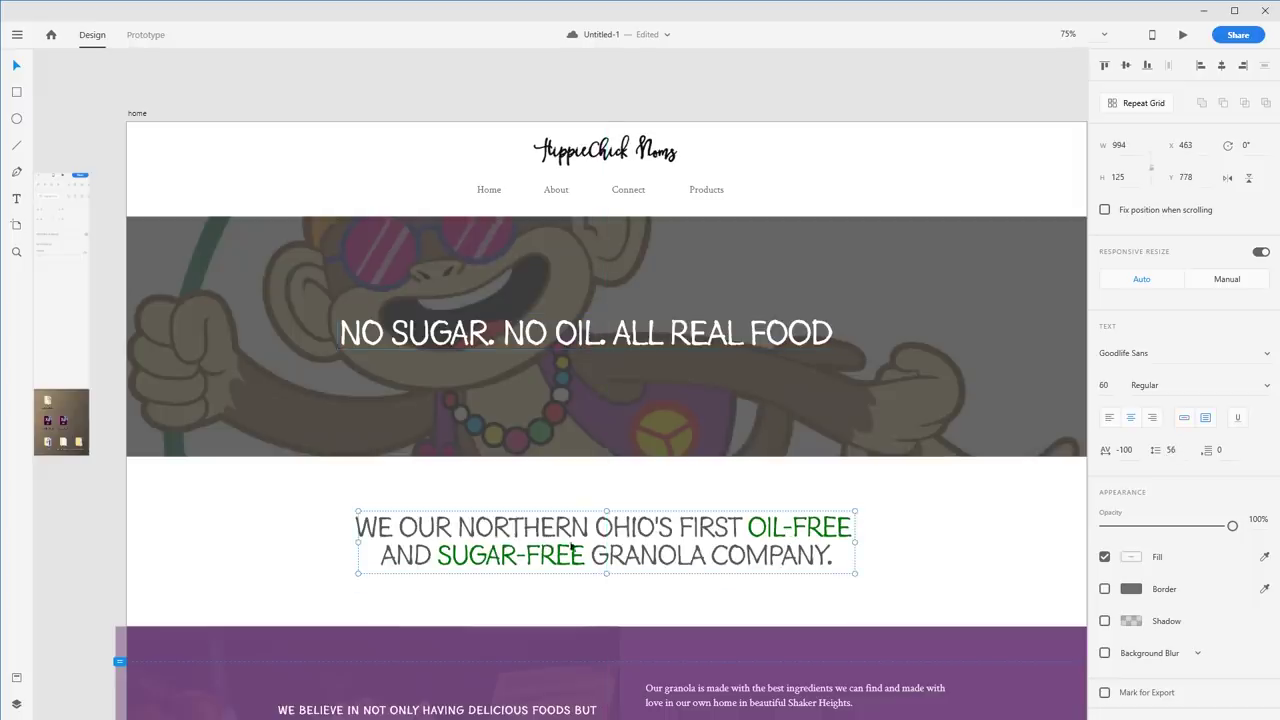
{"action": "key", "text": "Return"}
{"action": "key", "text": "Escape"}
{"action": "key", "text": "Escape"}
Step: Swap the two headings, placing the oil-free statement over the hero image and "NO SUGAR. NO OIL. ALL REAL FOOD" in the white band at Y 790
{"action": "scroll", "coordinate": [914, 623], "scroll_direction": "down", "scroll_amount": 3}
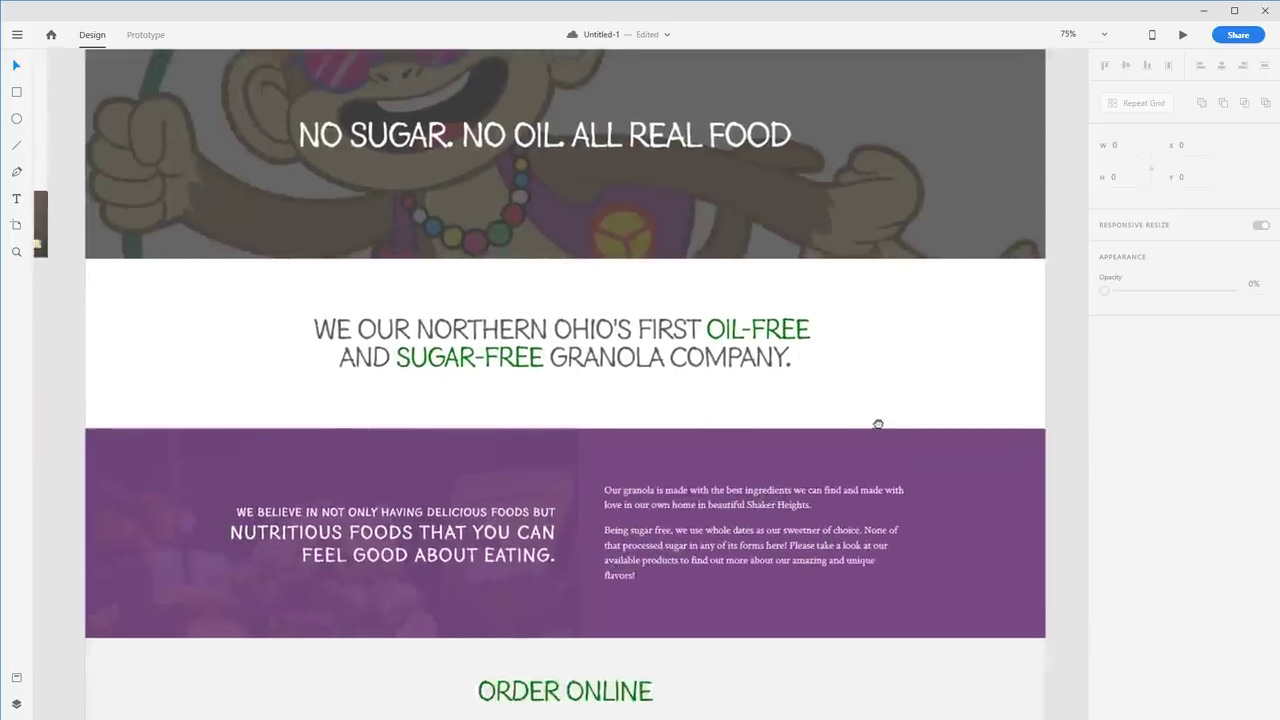
{"action": "scroll", "coordinate": [877, 423], "scroll_direction": "left", "scroll_amount": 1}
{"action": "scroll", "coordinate": [781, 588], "scroll_direction": "up", "scroll_amount": 2}
{"action": "mouse_move", "coordinate": [634, 430]}
{"action": "left_mouse_down"}
{"action": "mouse_move", "coordinate": [631, 251]}
{"action": "mouse_move", "coordinate": [631, 438]}
{"action": "left_mouse_up"}
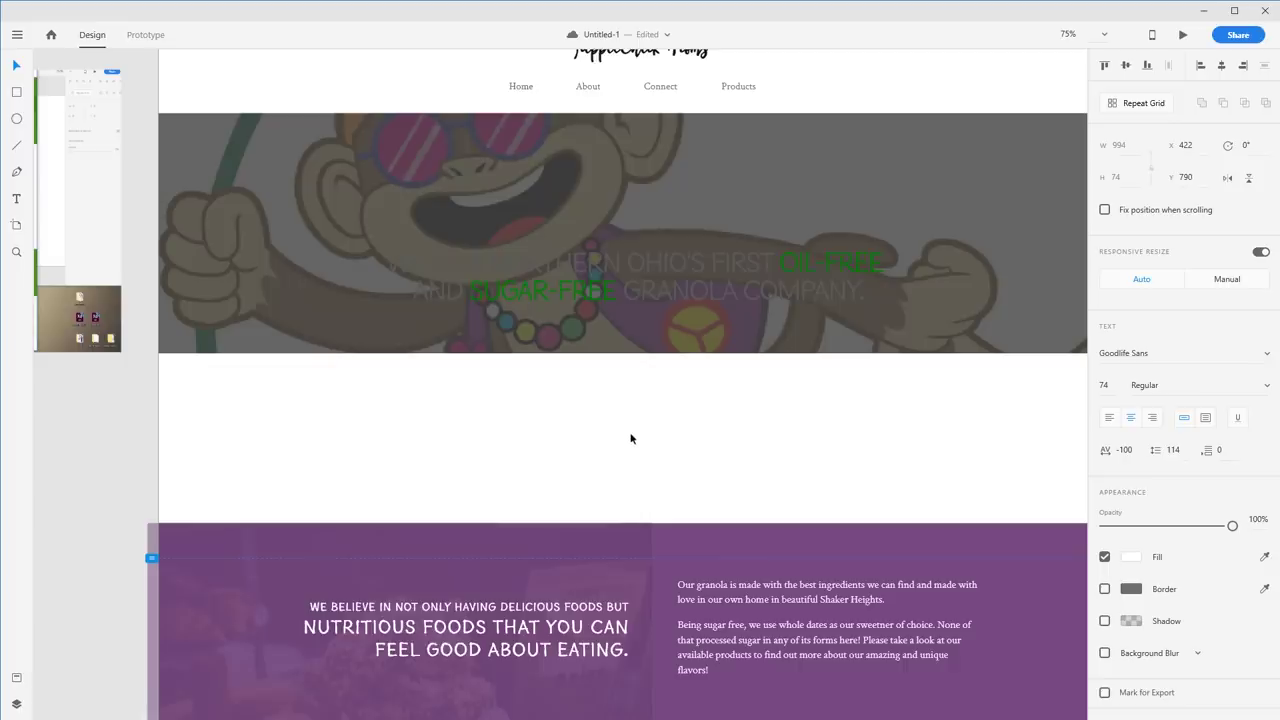
Step: Fill the "NO SUGAR. NO OIL. ALL REAL FOOD" heading with the saved dark grey
{"action": "left_click", "coordinate": [1133, 558]}
{"action": "left_click_drag", "start_coordinate": [988, 528], "coordinate": [838, 537]}
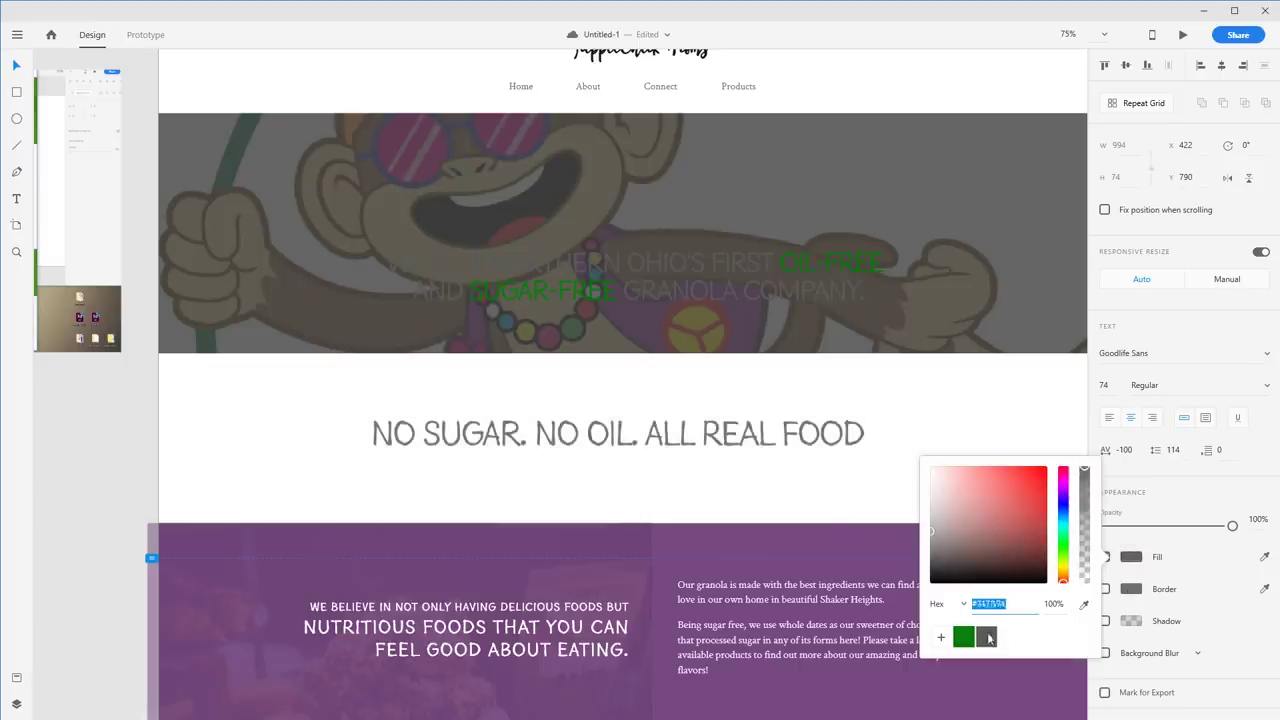
{"action": "left_click", "coordinate": [689, 496]}
Step: Fill the whole oil-free and sugar-free statement with white and move it up to the hero image's vertical middle
{"action": "left_click", "coordinate": [659, 262]}
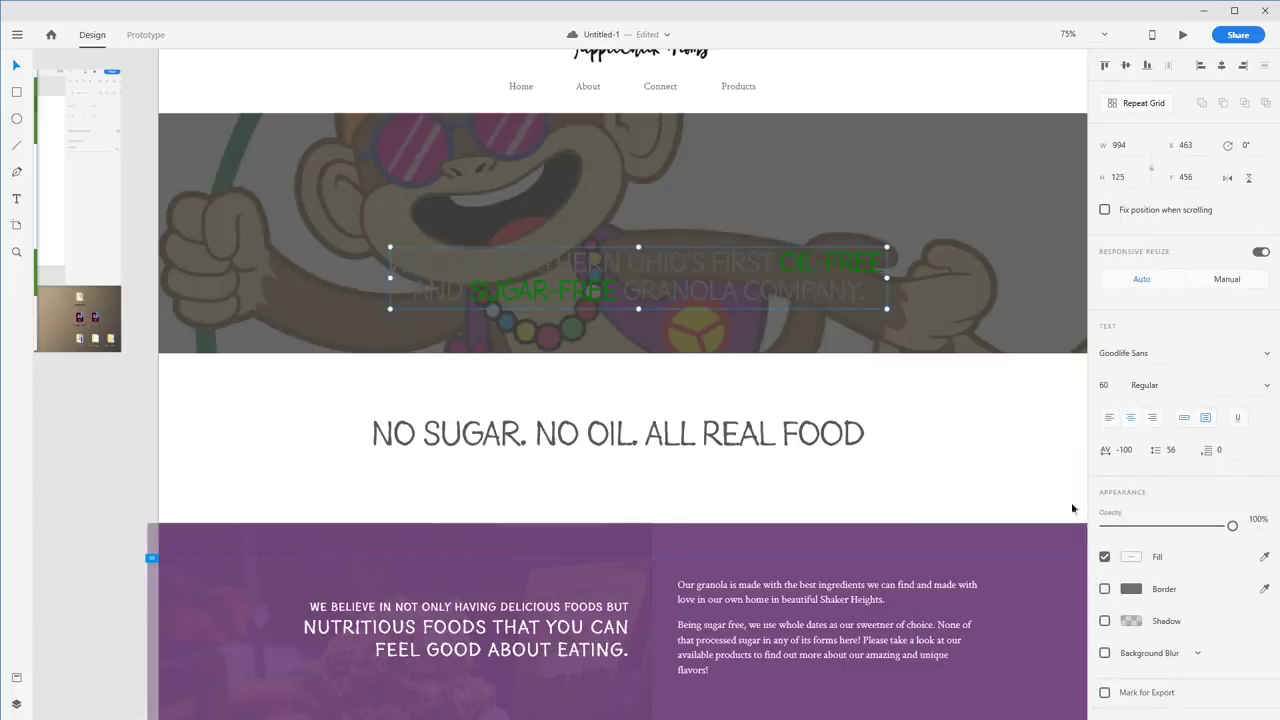
{"action": "left_click", "coordinate": [1131, 557]}
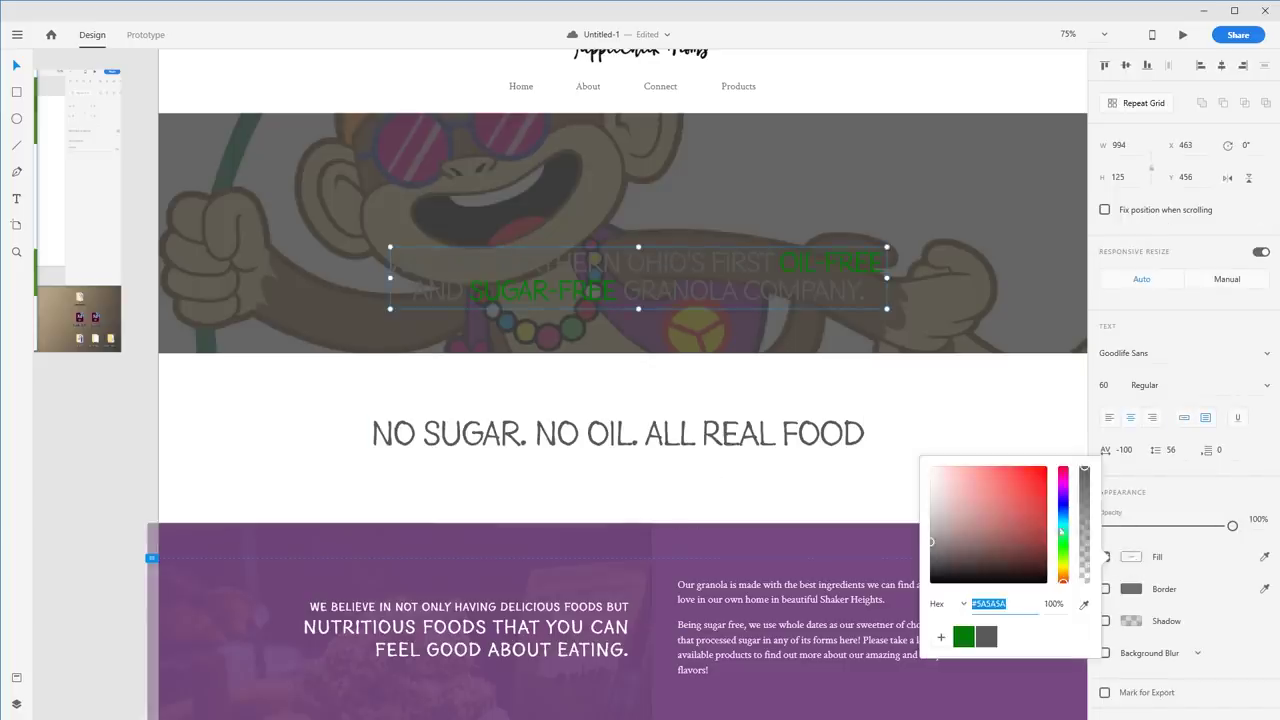
{"action": "left_click_drag", "start_coordinate": [703, 283], "coordinate": [703, 236]}
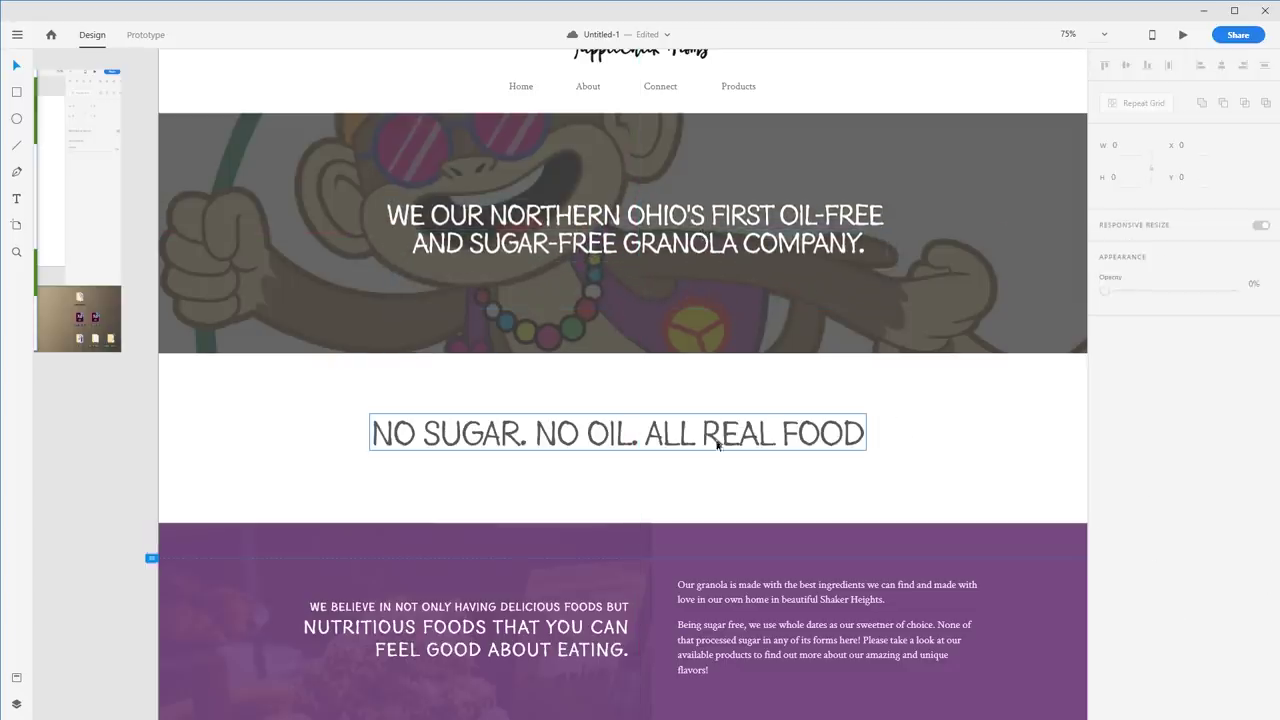
Step: Center the "NO SUGAR. NO OIL. ALL REAL FOOD" heading horizontally on the artboard
{"action": "left_click", "coordinate": [855, 433]}
{"action": "left_click", "coordinate": [1221, 65]}
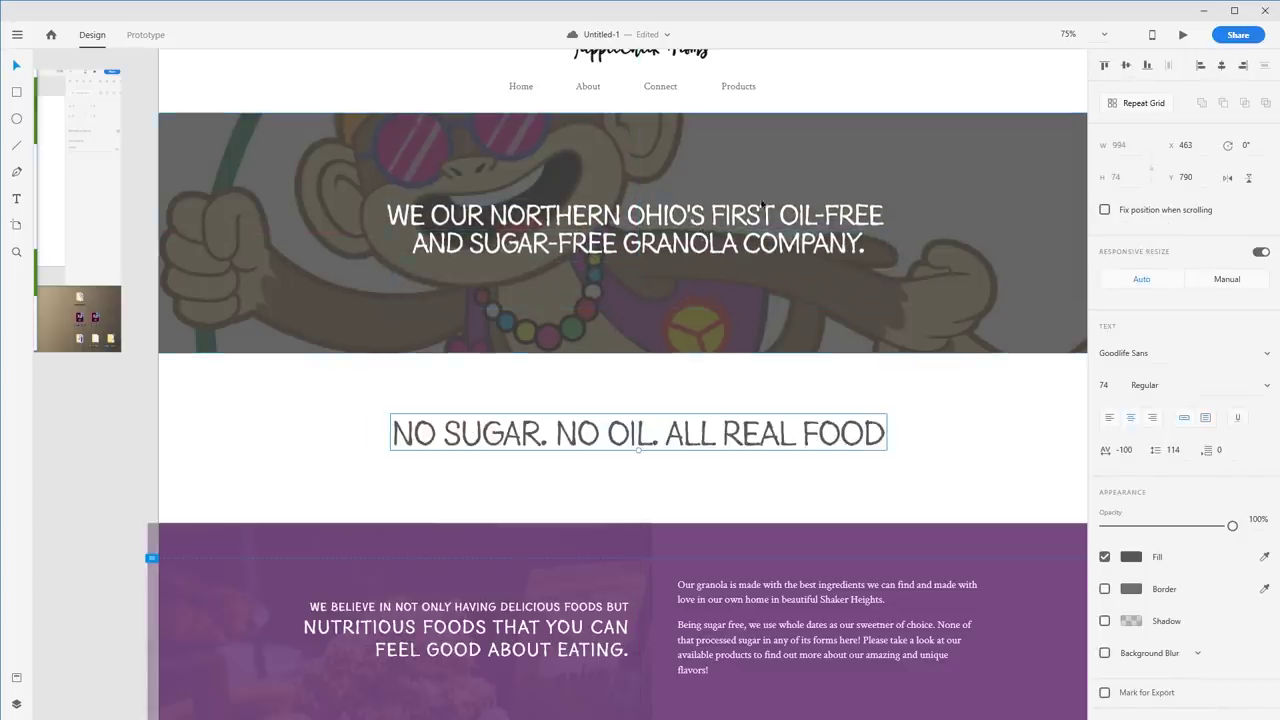
{"action": "scroll", "coordinate": [946, 417], "scroll_direction": "up", "scroll_amount": 1}
{"action": "left_click", "coordinate": [722, 290]}
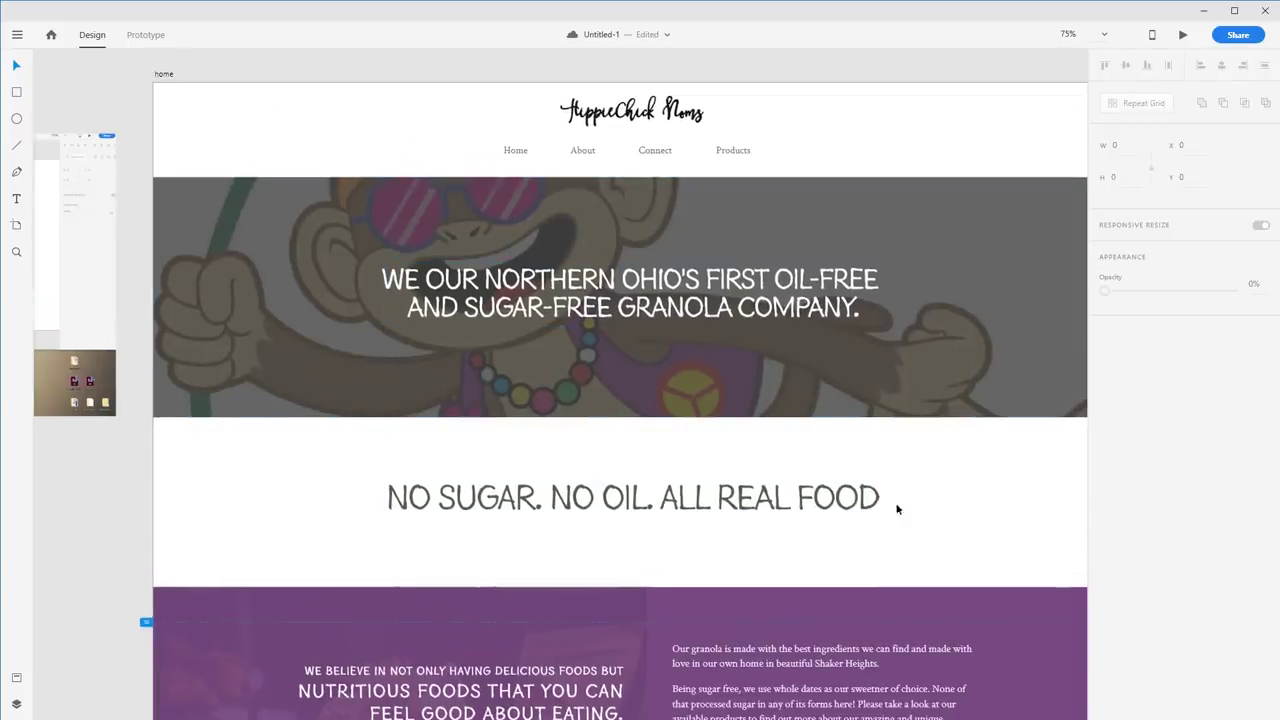
Step: Undo the swap of the hero and intro headings, along with their recent fill and centering changes
{"action": "left_click", "coordinate": [852, 495]}
{"action": "key", "text": "ctrl+z"}
{"action": "key", "text": "ctrl+z"}
{"action": "key", "text": "ctrl+z"}
{"action": "key", "text": "ctrl+z"}
{"action": "key", "text": "ctrl+z"}
{"action": "key", "text": "ctrl+z"}
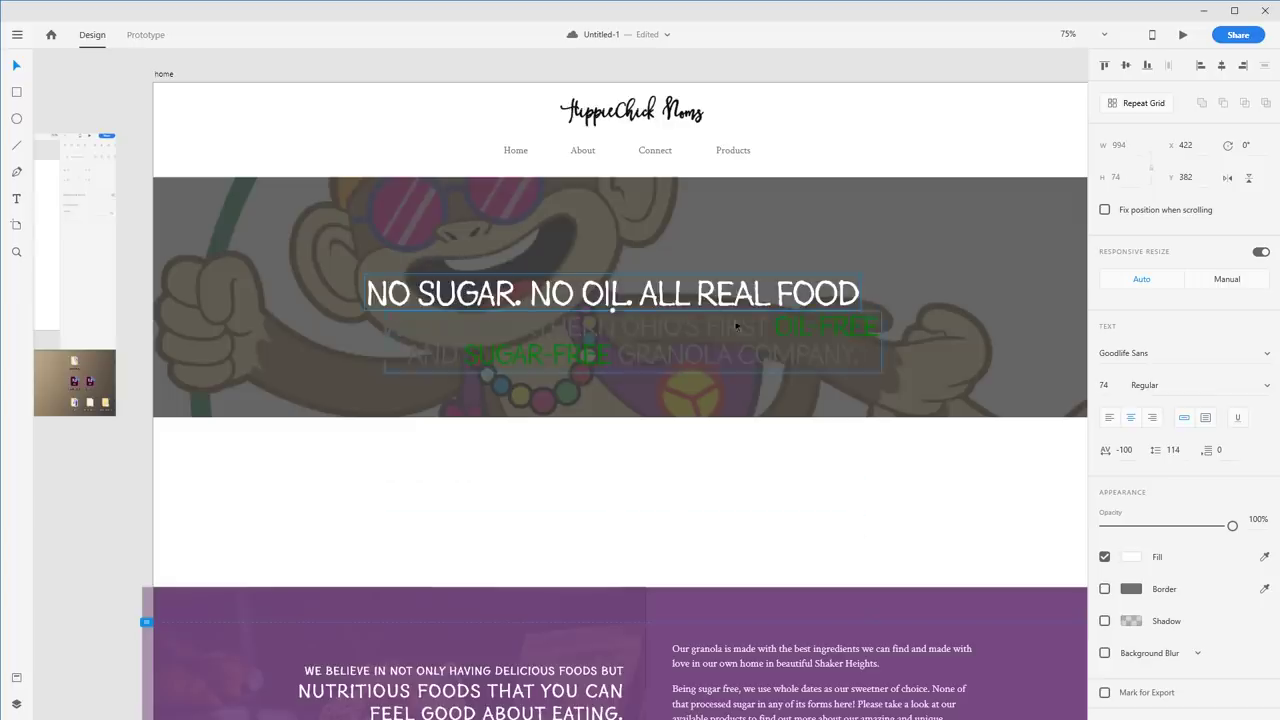
{"action": "key", "text": "ctrl+z"}
{"action": "left_click", "coordinate": [928, 451]}
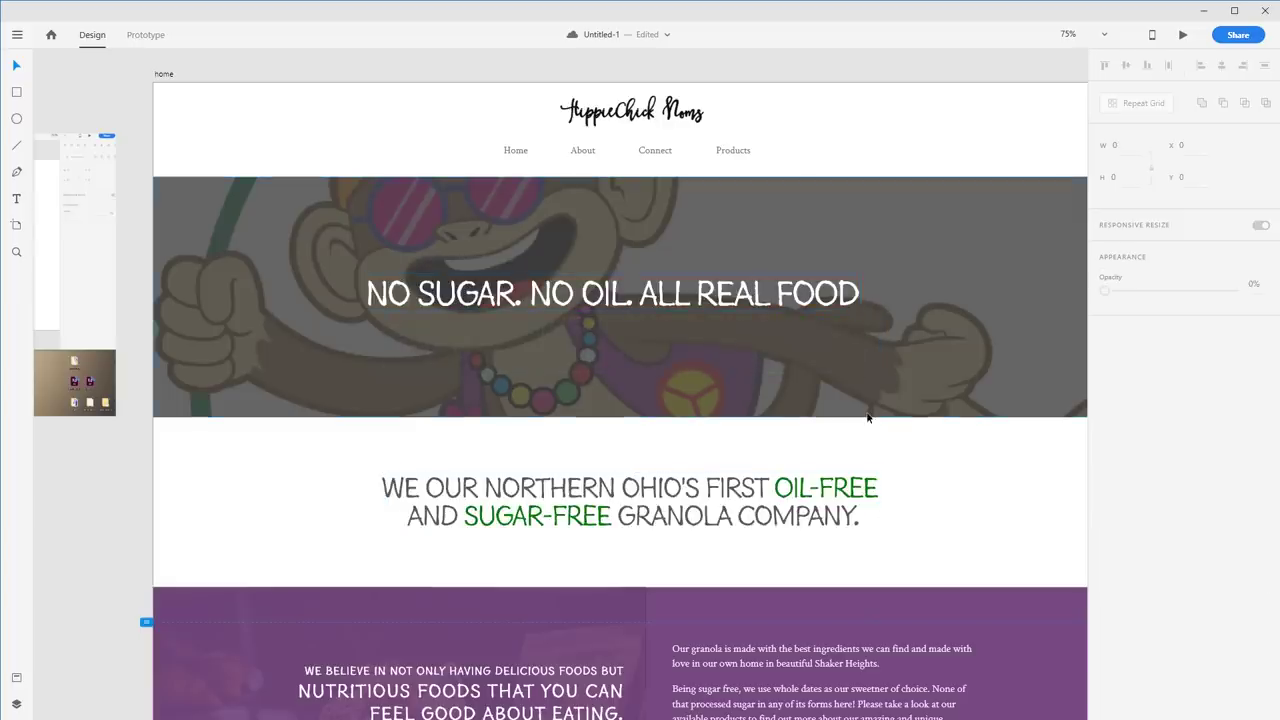
Step: Look over the page layout from the hero image through the purple and order sections to the product cards
{"action": "scroll", "coordinate": [847, 420], "scroll_direction": "down", "scroll_amount": 2}
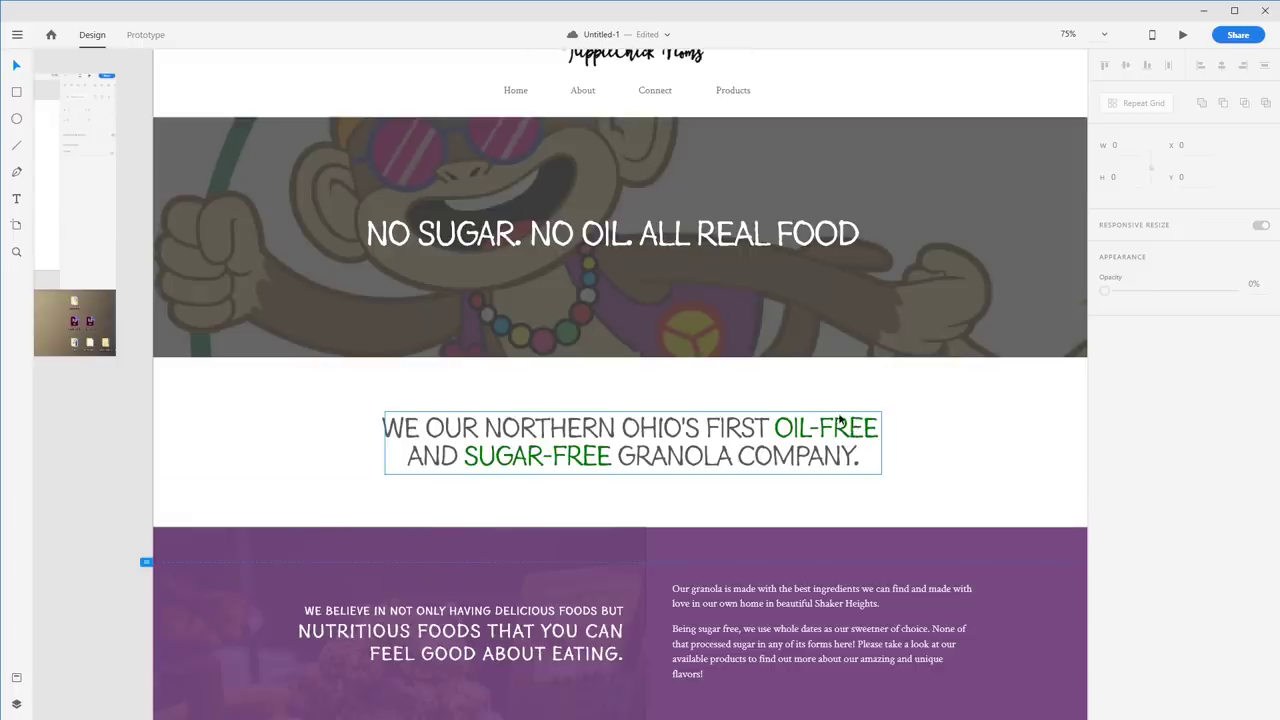
{"action": "scroll", "coordinate": [840, 420], "scroll_direction": "down", "scroll_amount": 10}
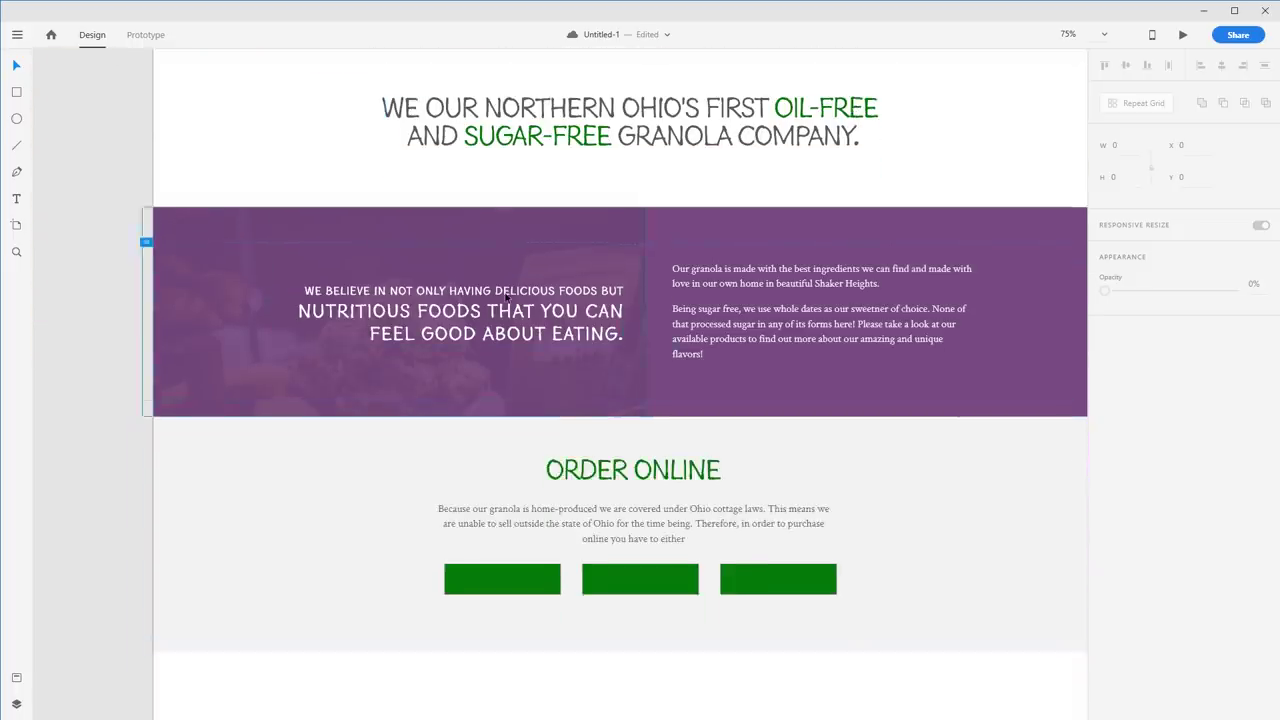
{"action": "scroll", "coordinate": [694, 366], "scroll_direction": "down", "scroll_amount": 3}
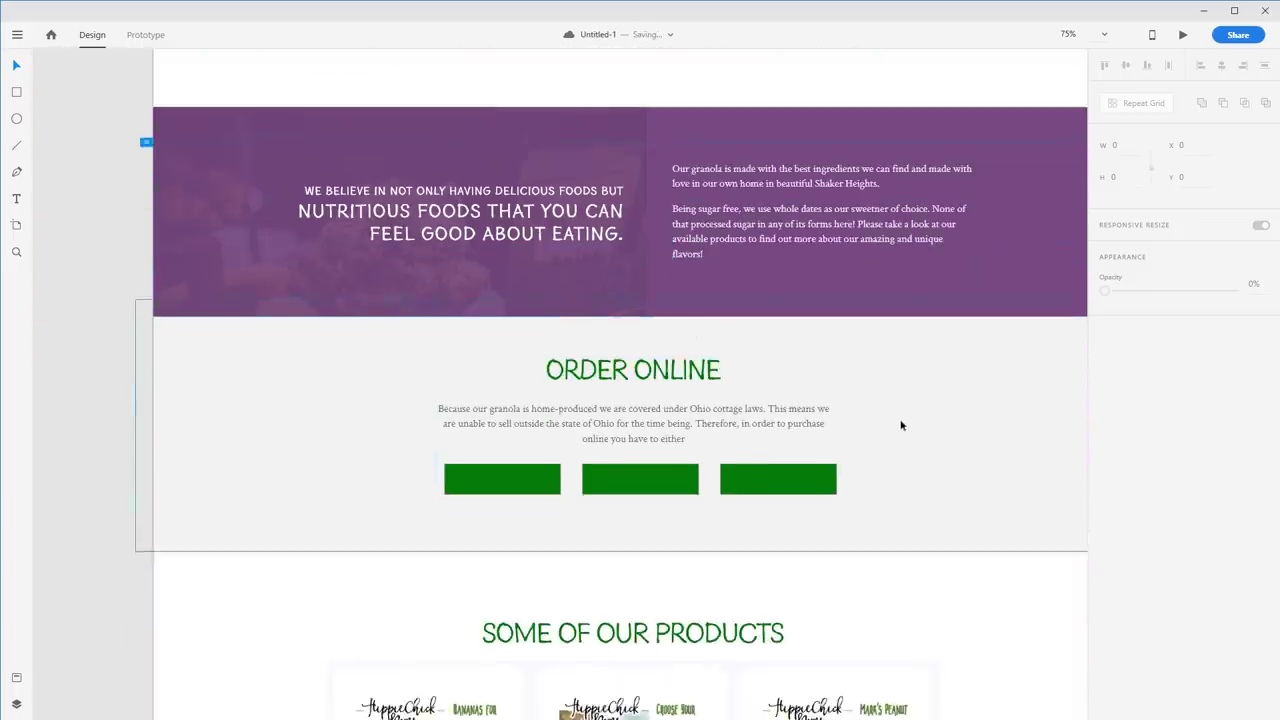
{"action": "scroll", "coordinate": [901, 425], "scroll_direction": "up", "scroll_amount": 6}
{"action": "scroll", "coordinate": [905, 444], "scroll_direction": "down", "scroll_amount": 7}
{"action": "scroll", "coordinate": [901, 434], "scroll_direction": "up", "scroll_amount": 3}
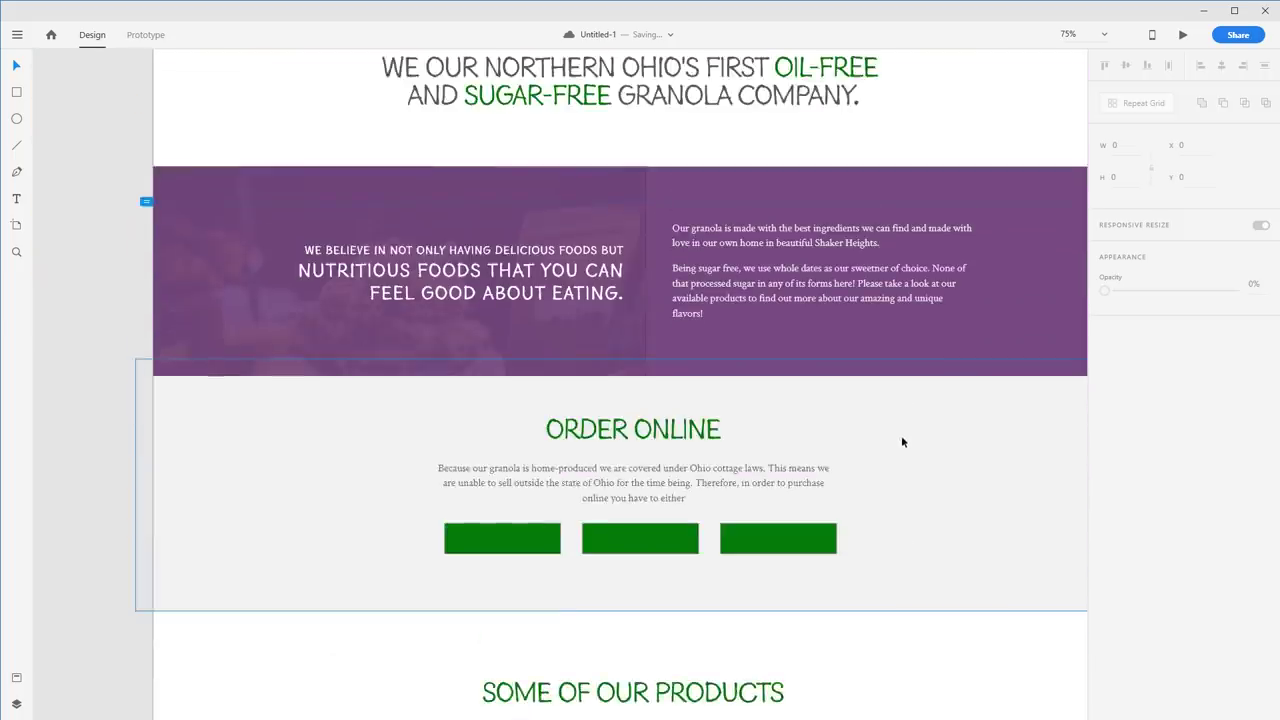
{"action": "scroll", "coordinate": [839, 426], "scroll_direction": "up", "scroll_amount": 4}
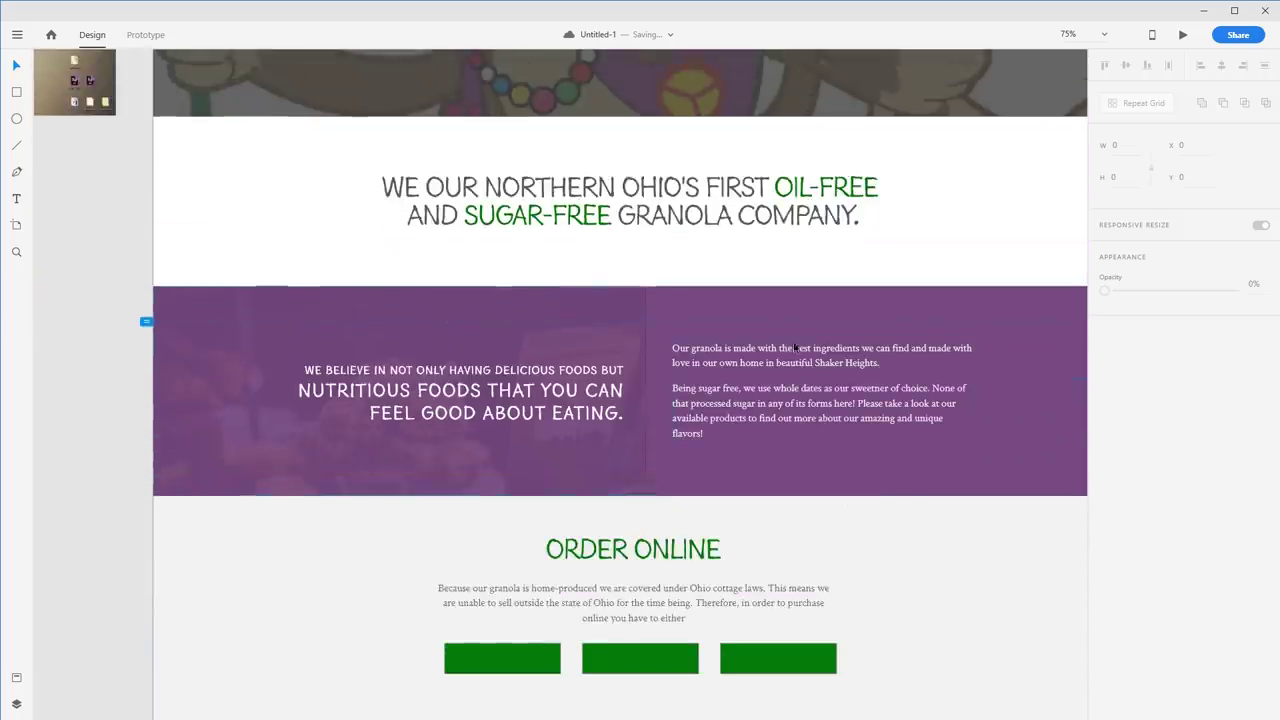
{"action": "scroll", "coordinate": [780, 400], "scroll_direction": "down", "scroll_amount": 4}
{"action": "left_click_drag", "start_coordinate": [814, 614], "coordinate": [794, 431]}
{"action": "scroll", "coordinate": [820, 560], "scroll_direction": "up", "scroll_amount": 2}
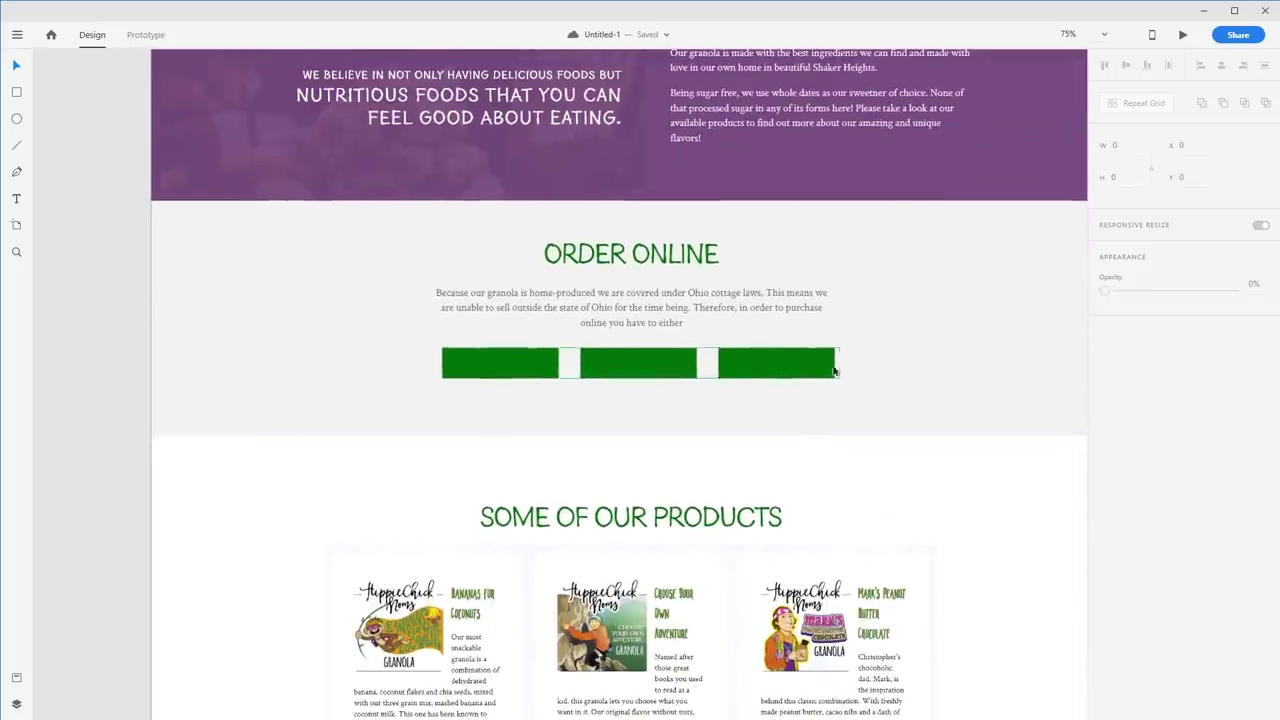
{"action": "scroll", "coordinate": [835, 370], "scroll_direction": "down", "scroll_amount": 5}
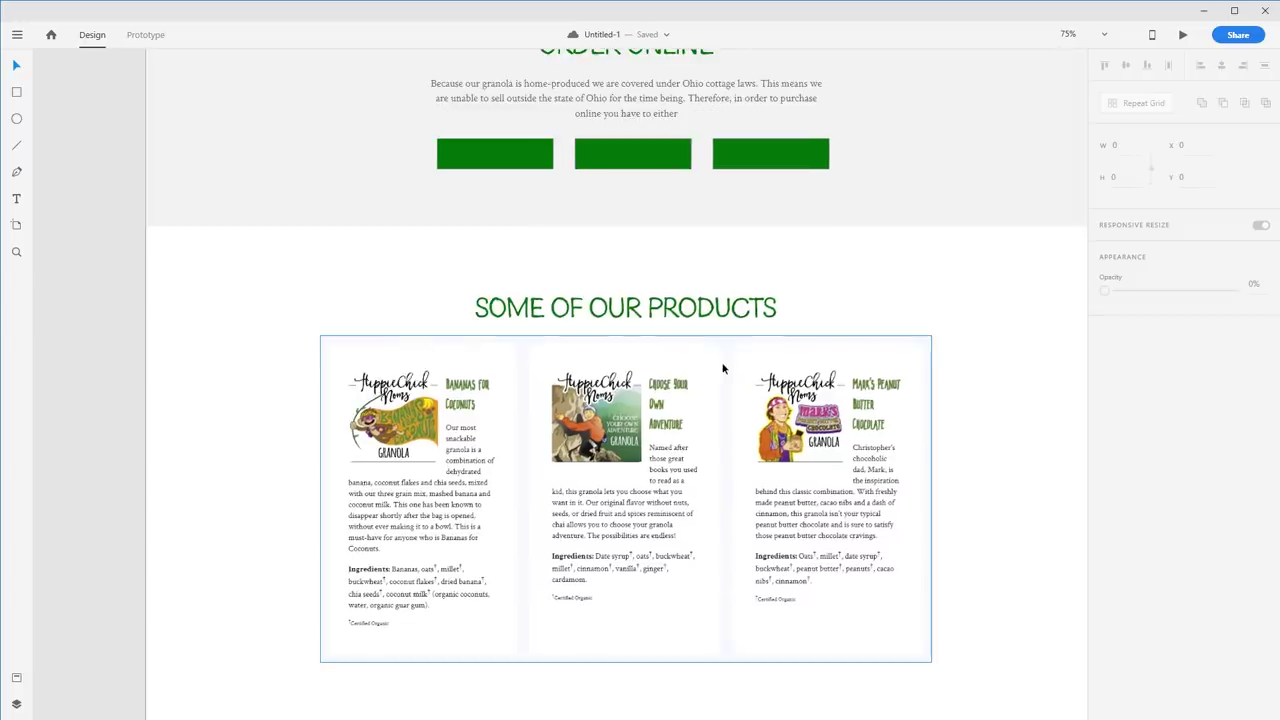
{"action": "scroll", "coordinate": [700, 390], "scroll_direction": "down", "scroll_amount": 2}
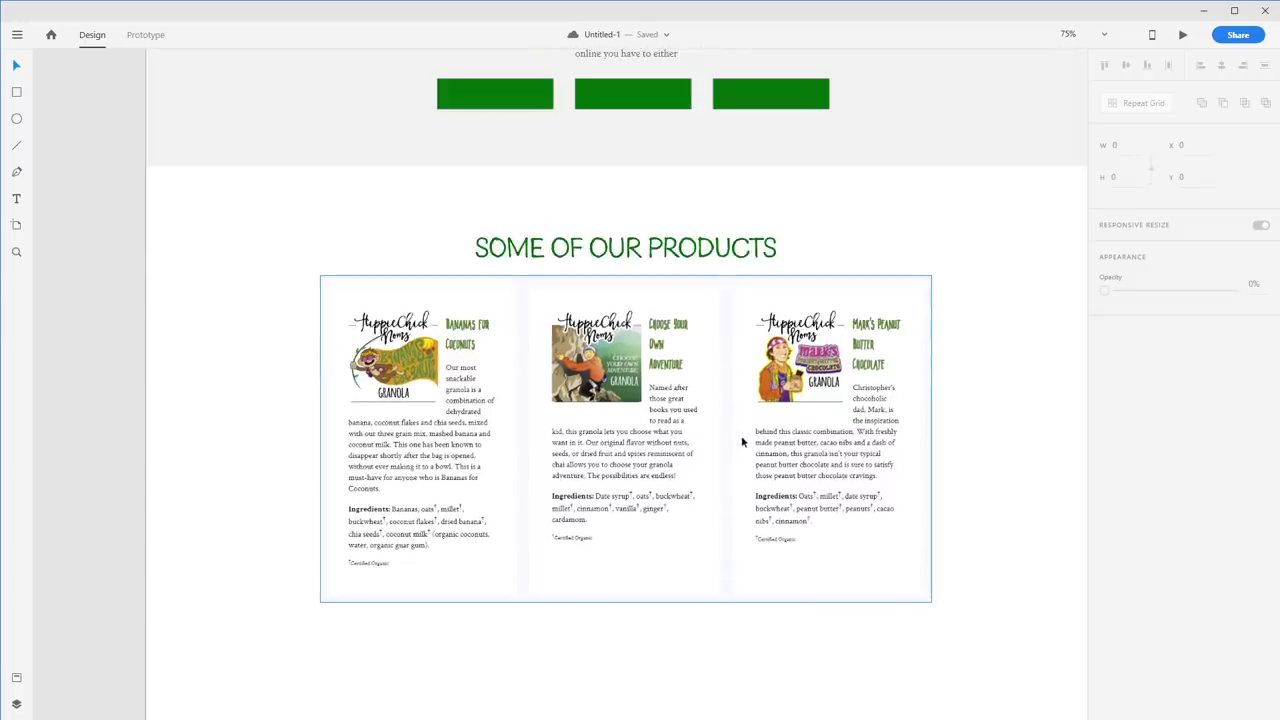
Step: Duplicate the order section's row of three green buttons to the bottom edge of the product cards, at Y 2739
{"action": "left_click_drag", "start_coordinate": [716, 105], "coordinate": [724, 610]}
{"action": "left_click_drag", "start_coordinate": [749, 665], "coordinate": [759, 571]}
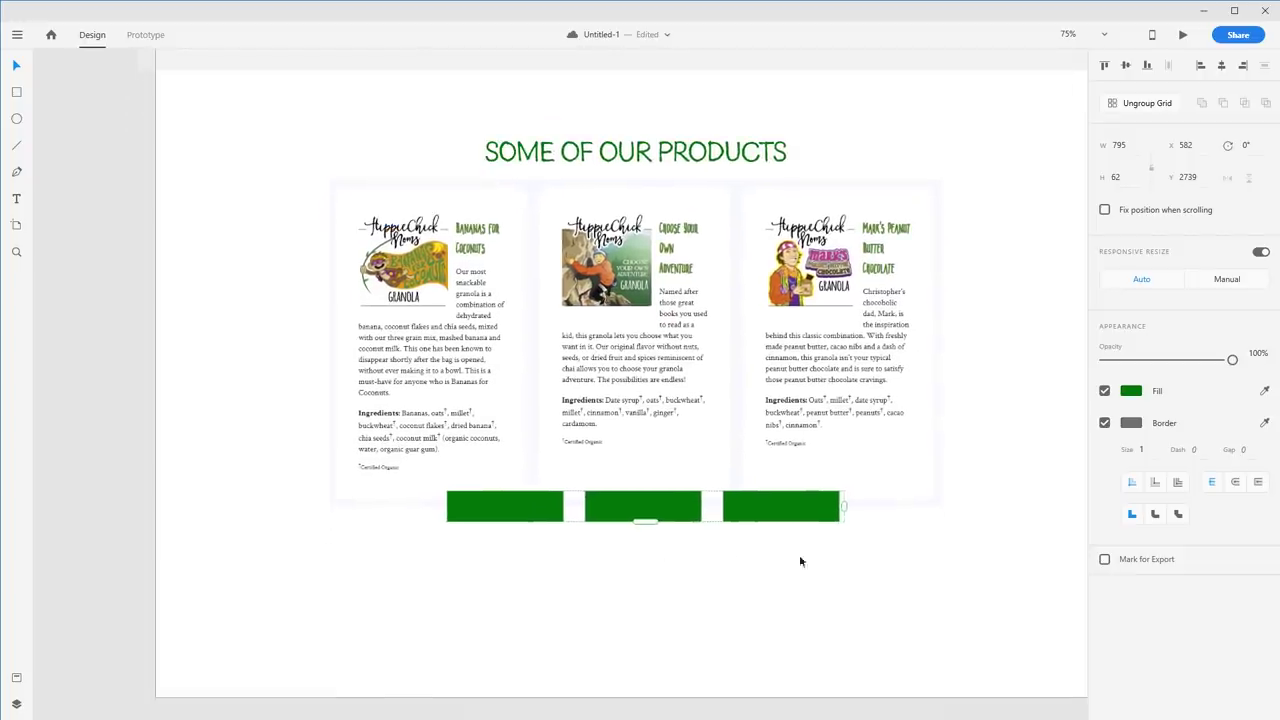
{"action": "scroll", "coordinate": [876, 512], "scroll_direction": "up", "scroll_amount": 2}
{"action": "scroll", "coordinate": [876, 512], "scroll_direction": "down", "scroll_amount": 2}
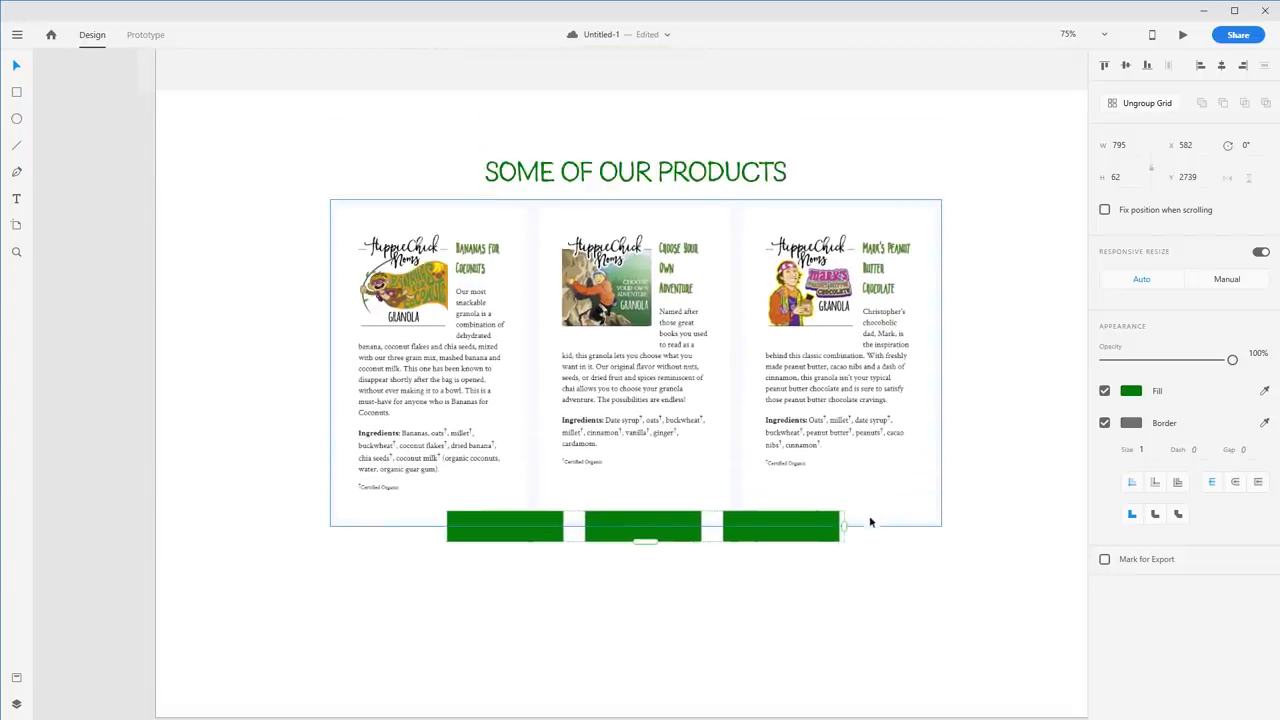
Step: Duplicate the new green button row directly below itself at Y 2823 and ungroup the copy's repeat grid
{"action": "left_click_drag", "start_coordinate": [785, 532], "coordinate": [784, 574]}
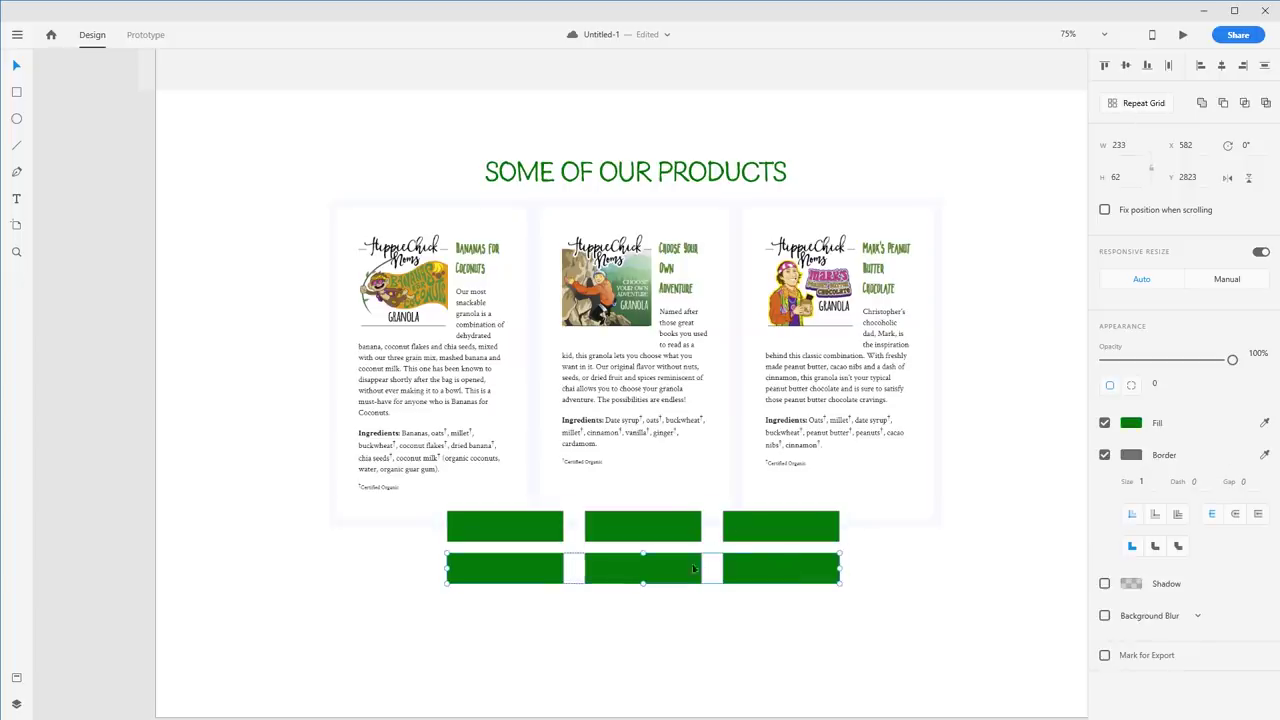
{"action": "key", "text": "Delete"}
{"action": "key", "text": "ctrl+z"}
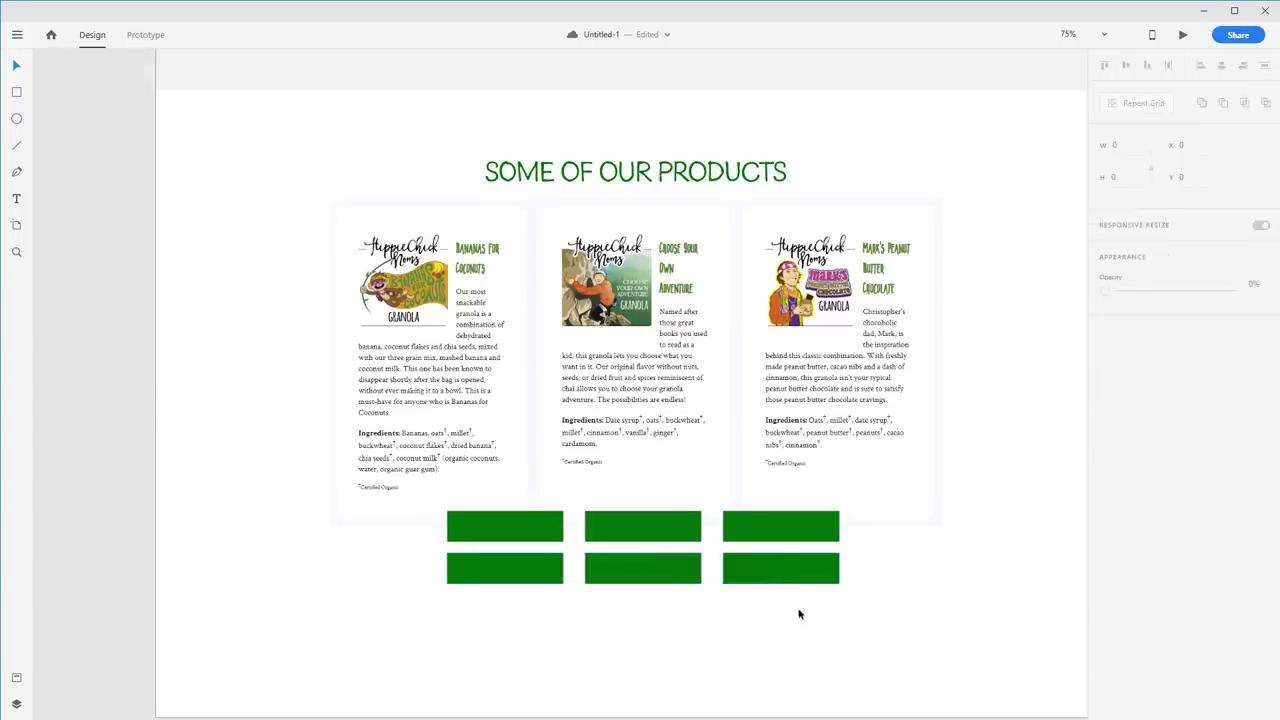
Step: Delete the second and third buttons of the lower row and widen the remaining one to 786
{"action": "left_click_drag", "start_coordinate": [796, 609], "coordinate": [695, 560]}
{"action": "key", "text": "Delete"}
{"action": "left_click", "coordinate": [559, 575]}
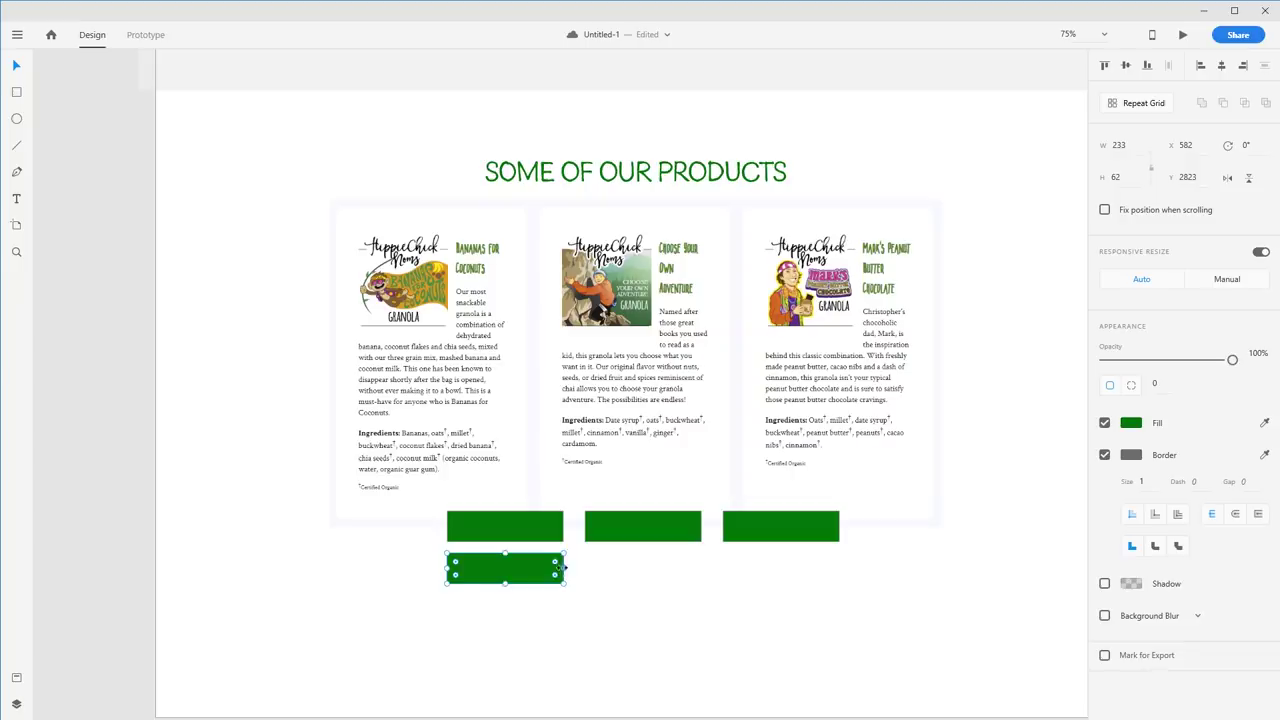
{"action": "left_click_drag", "start_coordinate": [563, 567], "coordinate": [867, 566]}
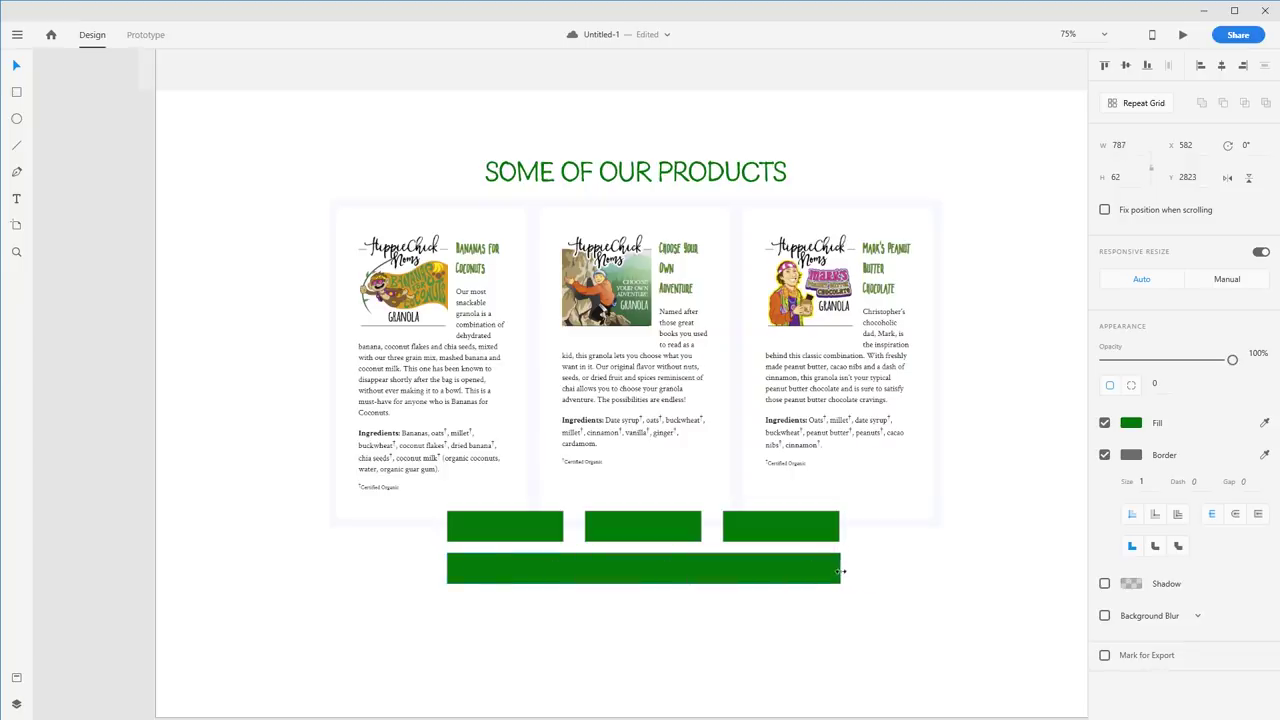
Step: Save the purple section background's fill, #764981, as a color swatch
{"action": "left_click_drag", "start_coordinate": [899, 349], "coordinate": [871, 574]}
{"action": "left_click_drag", "start_coordinate": [983, 134], "coordinate": [957, 360]}
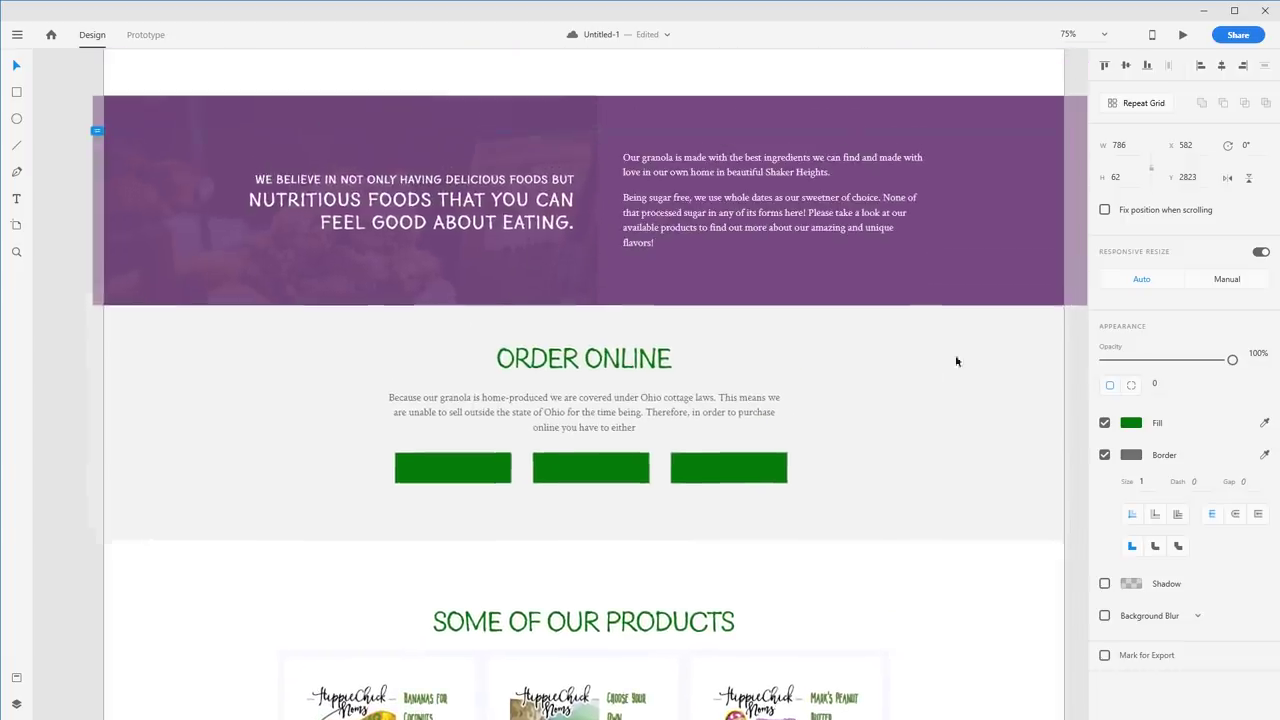
{"action": "left_click", "coordinate": [1020, 260]}
{"action": "left_click", "coordinate": [1131, 424]}
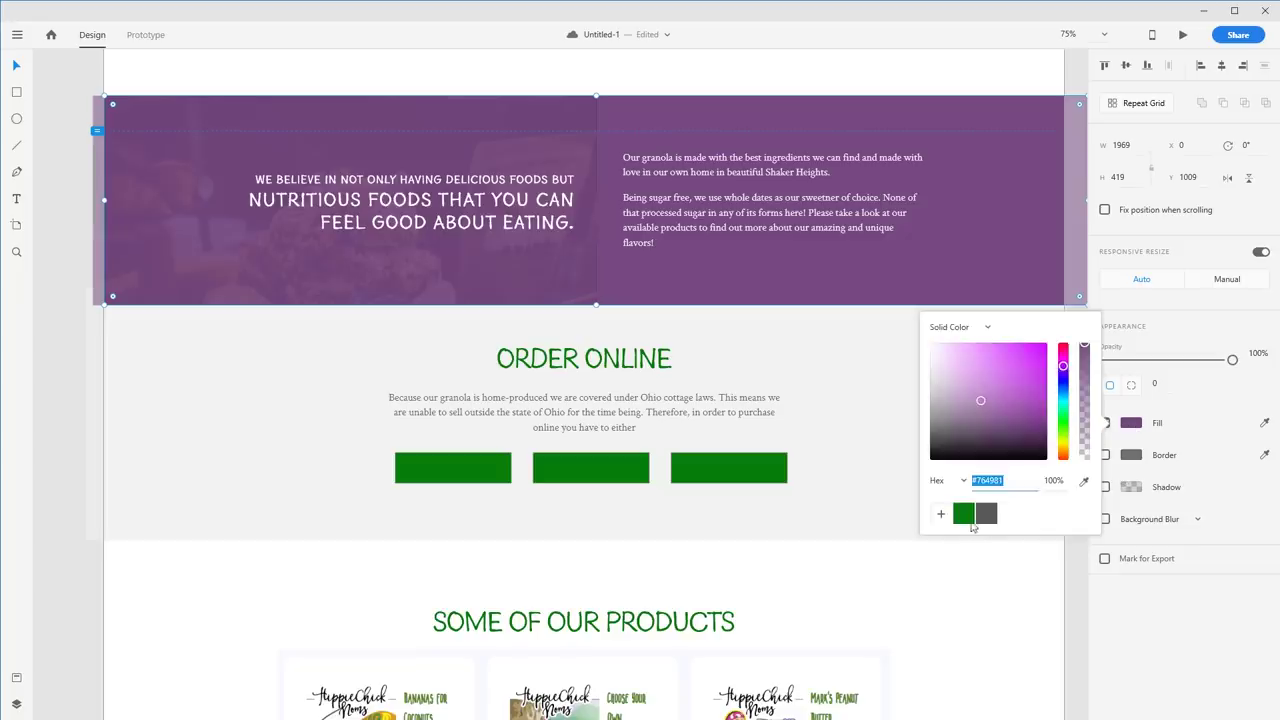
{"action": "left_click", "coordinate": [942, 515]}
Step: Fill the wide button below the product cards with the saved purple
{"action": "left_click", "coordinate": [859, 612]}
{"action": "left_click", "coordinate": [885, 357]}
{"action": "left_click_drag", "start_coordinate": [856, 559], "coordinate": [878, 309]}
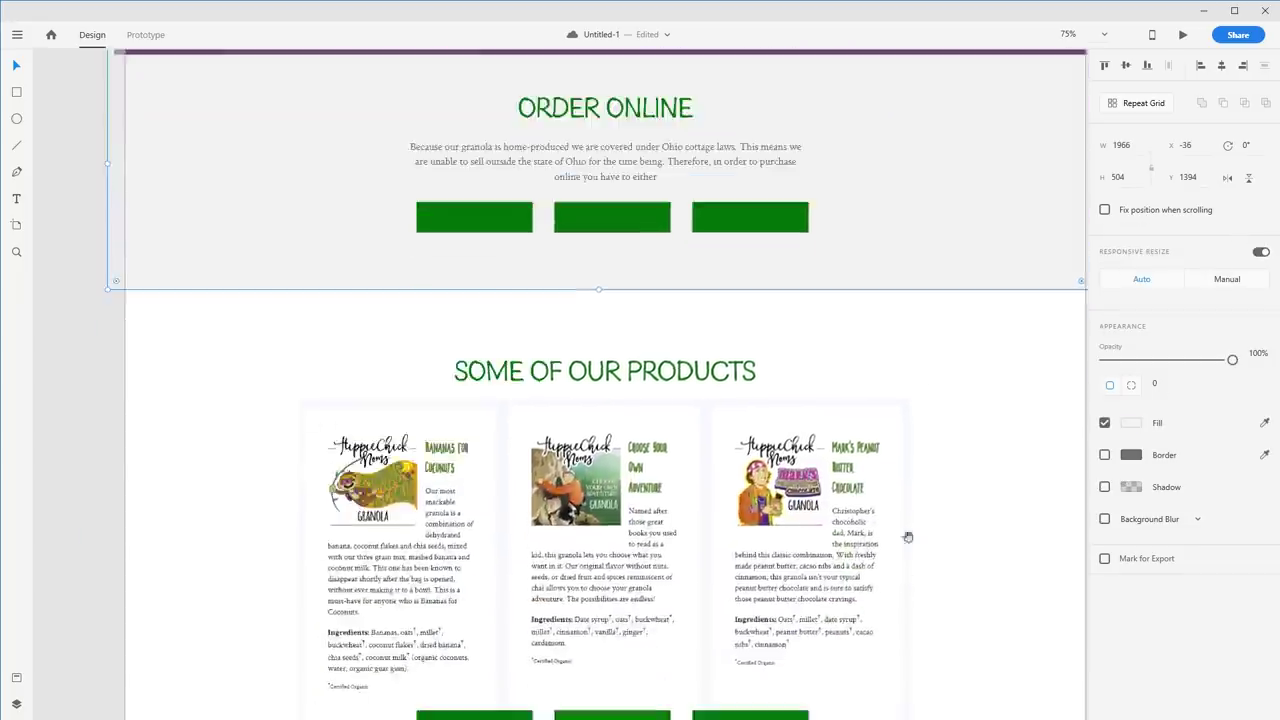
{"action": "left_click_drag", "start_coordinate": [908, 535], "coordinate": [960, 212]}
{"action": "left_click", "coordinate": [825, 449]}
{"action": "left_click", "coordinate": [1136, 424]}
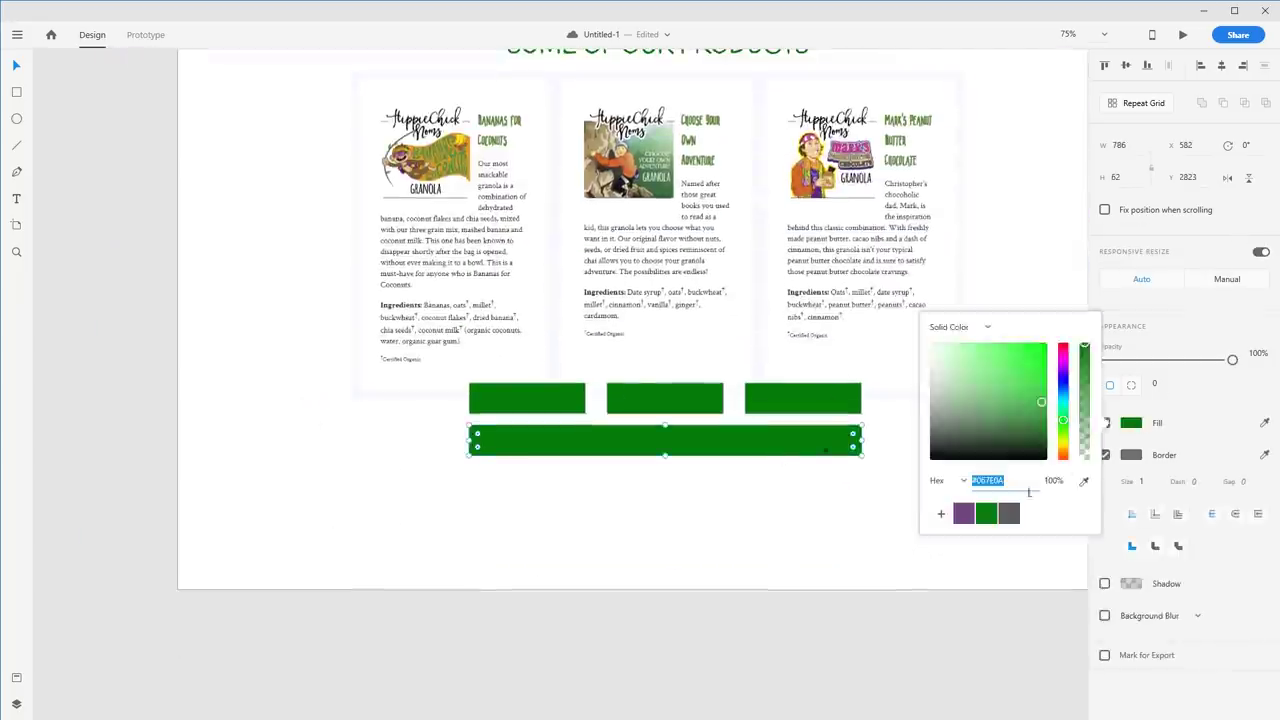
{"action": "left_click", "coordinate": [965, 515]}
{"action": "left_click", "coordinate": [920, 444]}
Step: Duplicate the "SOME OF OUR PRODUCTS" heading onto the purple button and fill the copy with white
{"action": "scroll", "coordinate": [920, 444], "scroll_direction": "up", "scroll_amount": 2}
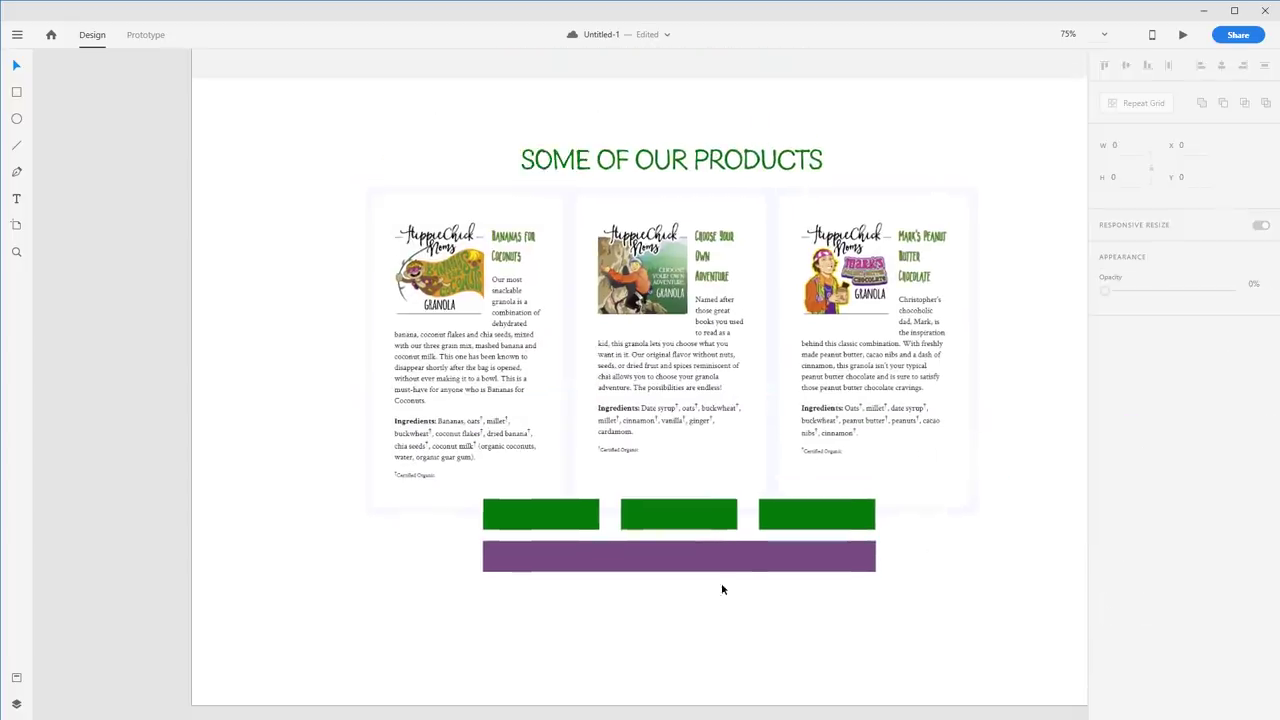
{"action": "left_click", "coordinate": [720, 560]}
{"action": "left_click_drag", "start_coordinate": [760, 180], "coordinate": [737, 550]}
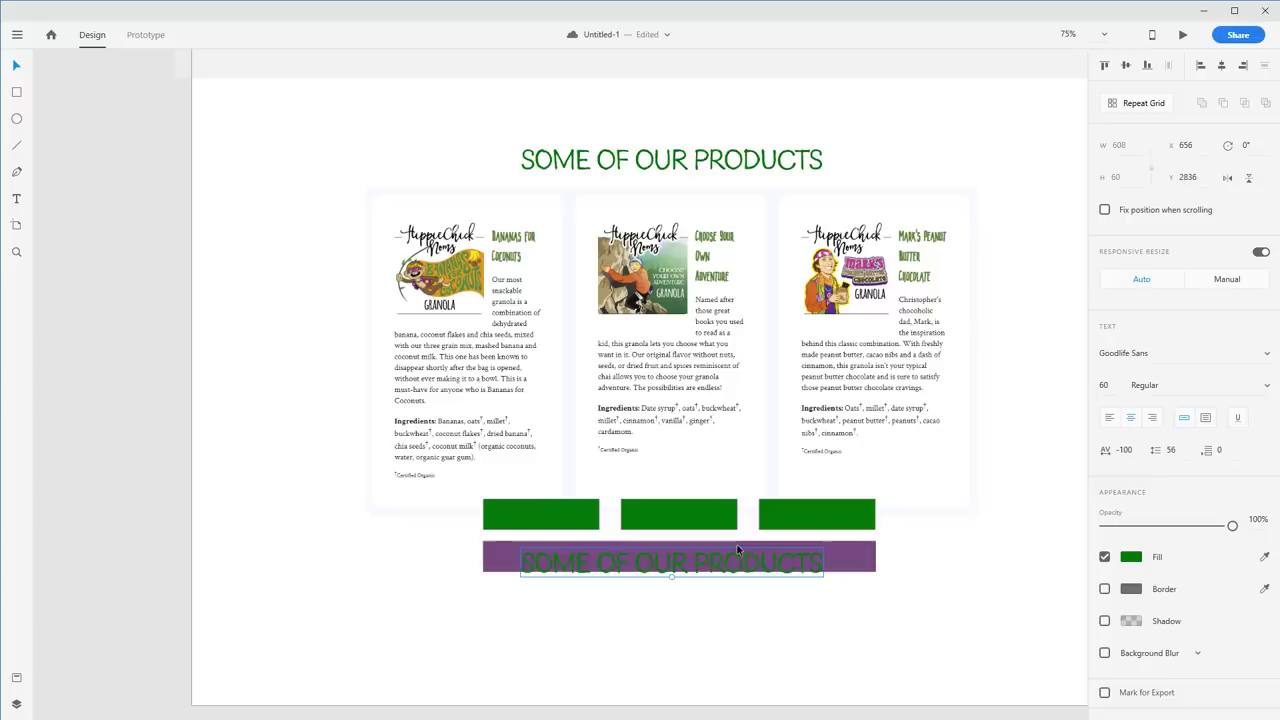
{"action": "left_click", "coordinate": [1127, 562]}
{"action": "left_click_drag", "start_coordinate": [986, 520], "coordinate": [926, 462]}
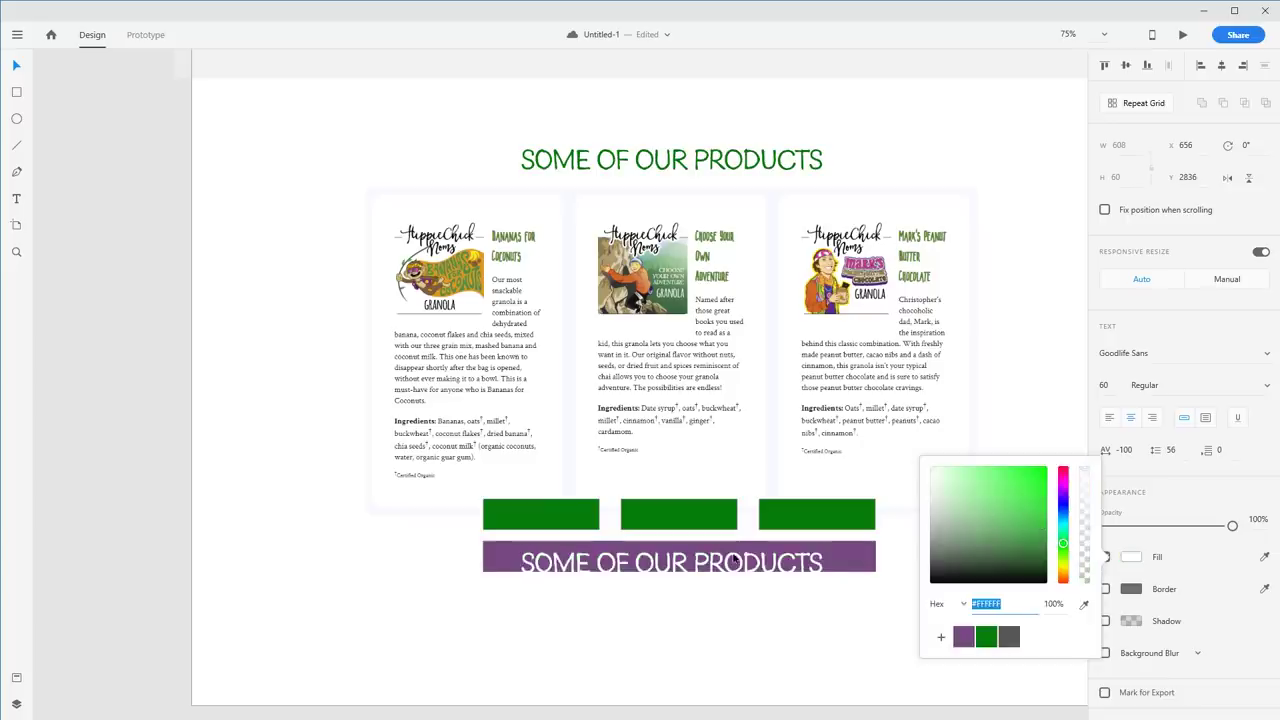
Step: Change the purple button's label to "SEE ALL OUR PRODUCTS", reduce it to size 29 and center it within the button
{"action": "double_click", "coordinate": [734, 562]}
{"action": "type", "text": "SEE AL"}
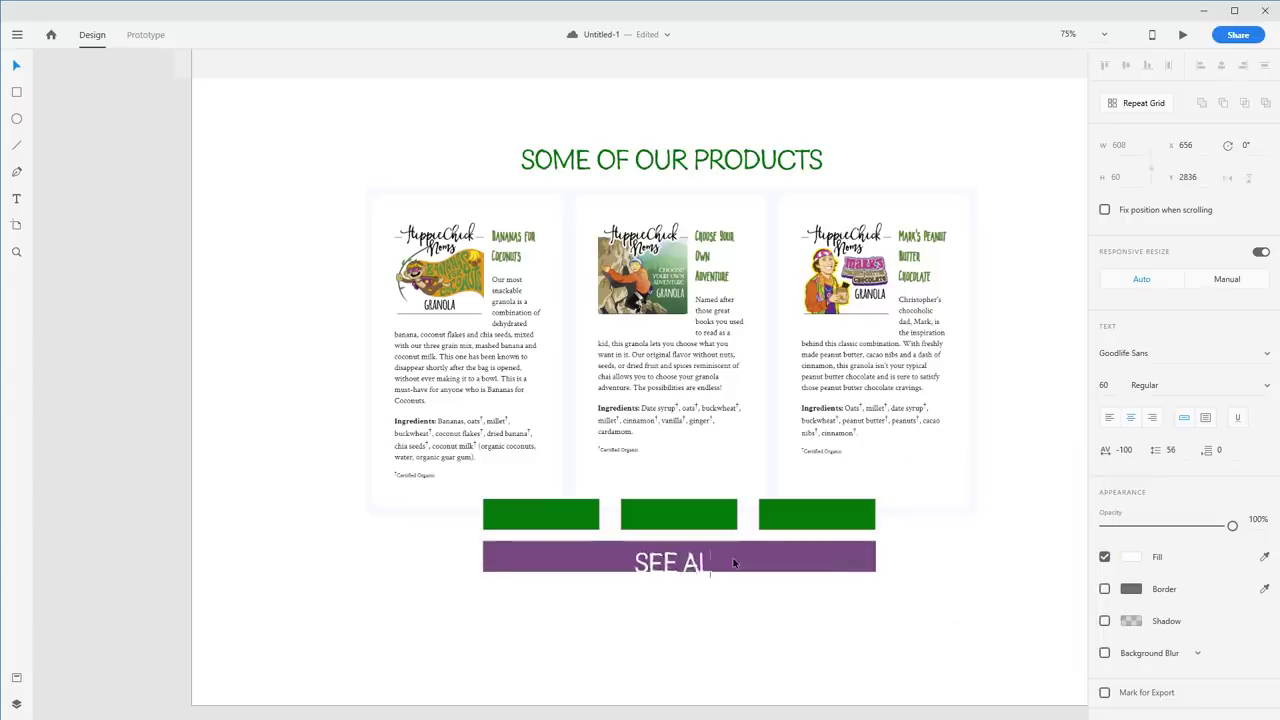
{"action": "type", "text": "L OUR PRODUCTS"}
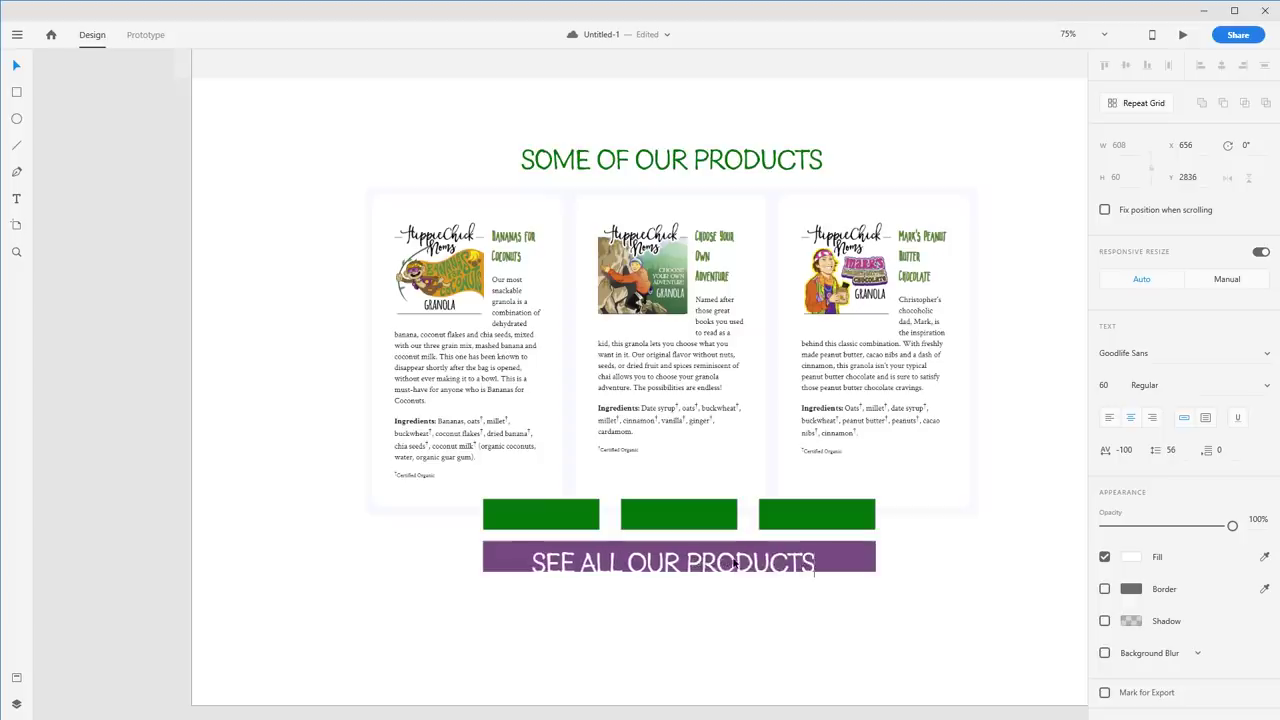
{"action": "key", "text": "Escape"}
{"action": "left_click_drag", "start_coordinate": [670, 577], "coordinate": [681, 560]}
Step: Narrow the purple button around its label to a width of 352, keeping it centered
{"action": "scroll", "coordinate": [560, 400], "scroll_direction": "up", "scroll_amount": 5}
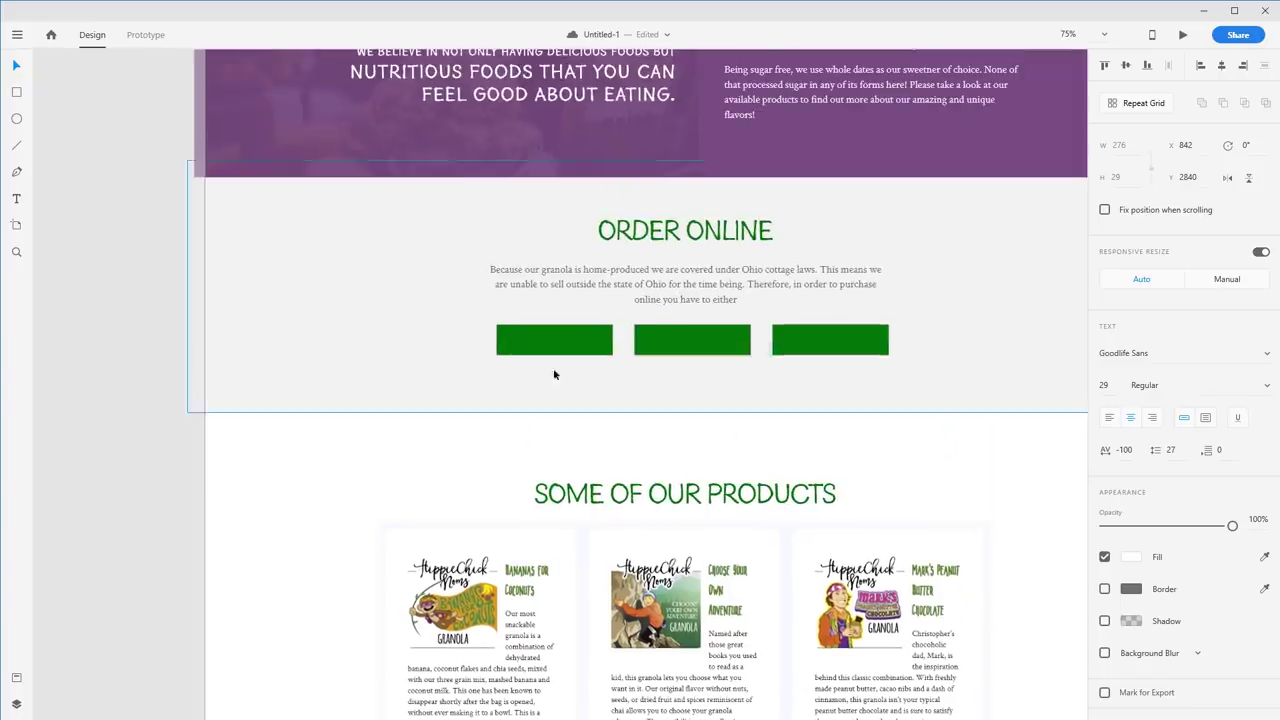
{"action": "scroll", "coordinate": [938, 389], "scroll_direction": "down", "scroll_amount": 4}
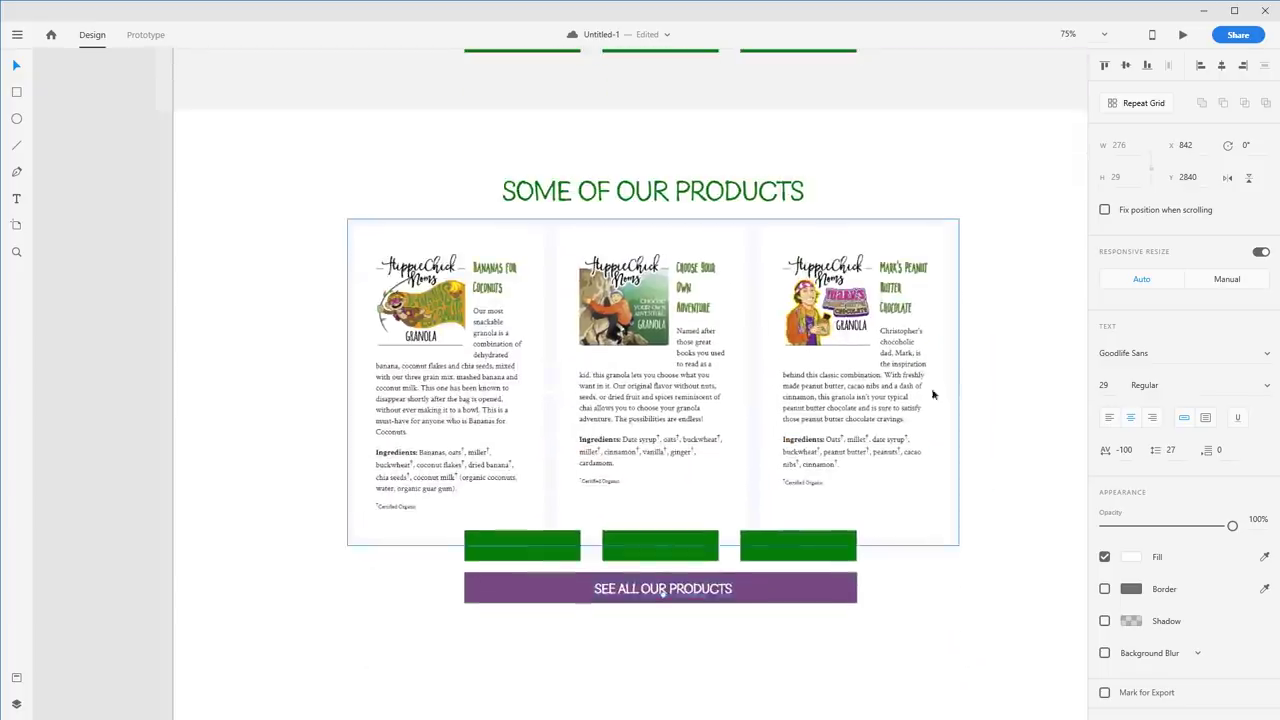
{"action": "scroll", "coordinate": [938, 389], "scroll_direction": "up", "scroll_amount": 1}
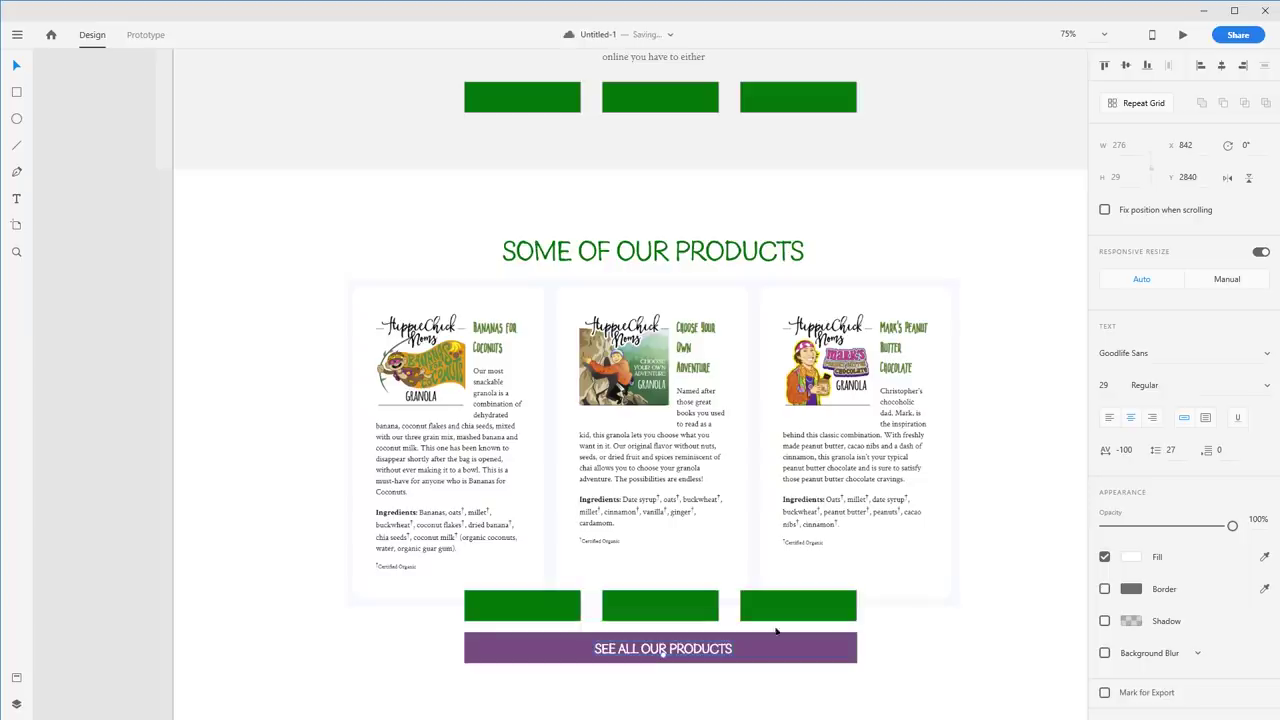
{"action": "left_click", "coordinate": [887, 657]}
{"action": "left_click", "coordinate": [812, 656]}
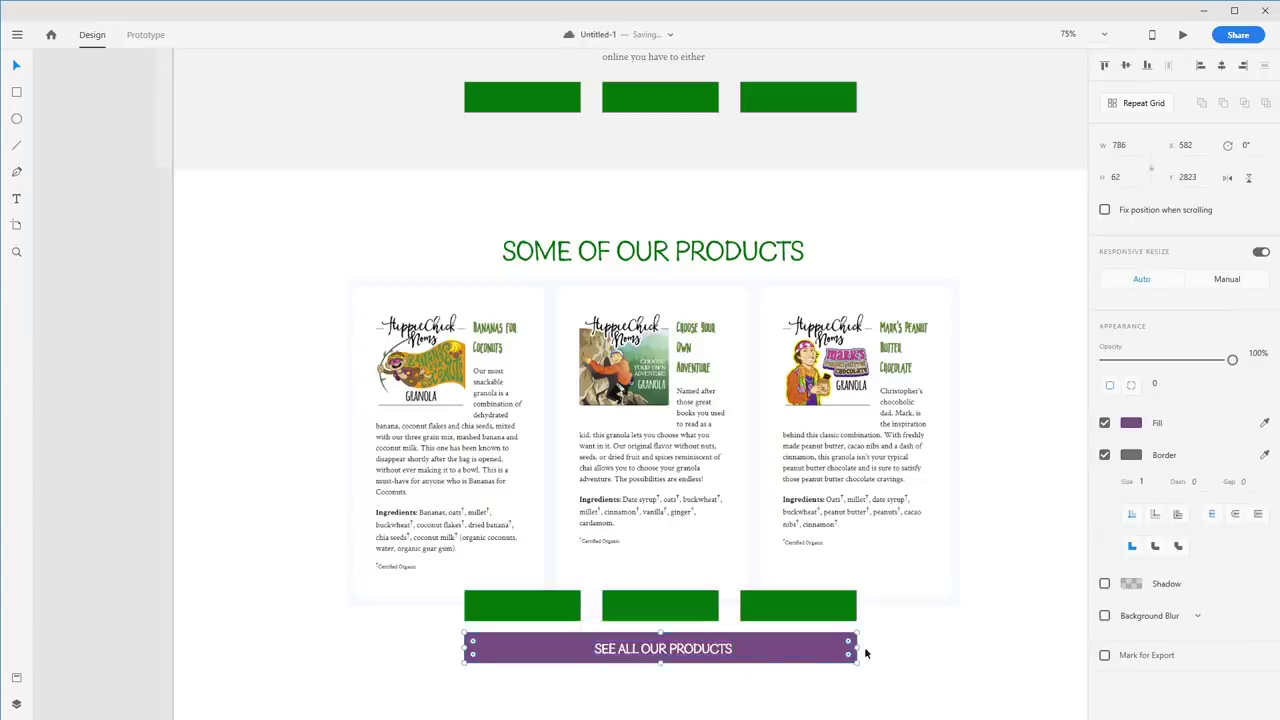
{"action": "left_click_drag", "start_coordinate": [853, 648], "coordinate": [746, 650]}
Step: Widen the purple "SEE ALL OUR PRODUCTS" button on both sides to match the full width of the green button row
{"action": "scroll", "coordinate": [834, 212], "scroll_direction": "up", "scroll_amount": 10}
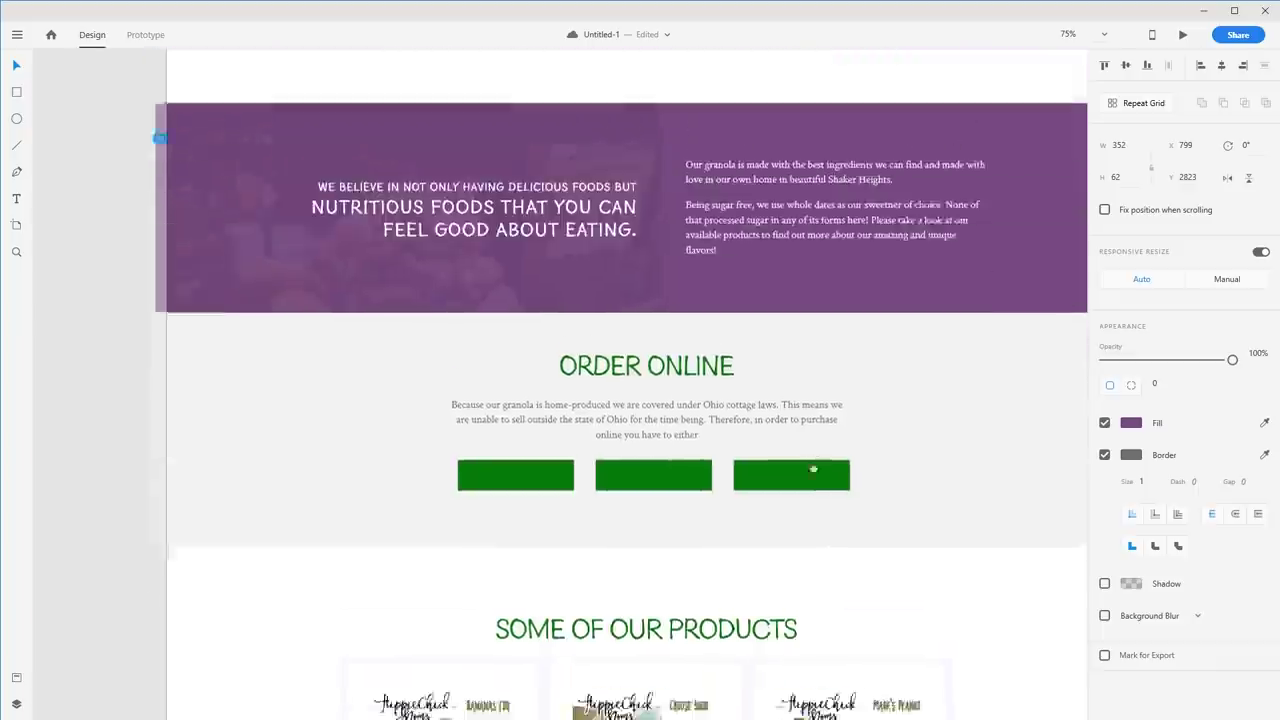
{"action": "scroll", "coordinate": [820, 514], "scroll_direction": "up", "scroll_amount": 4}
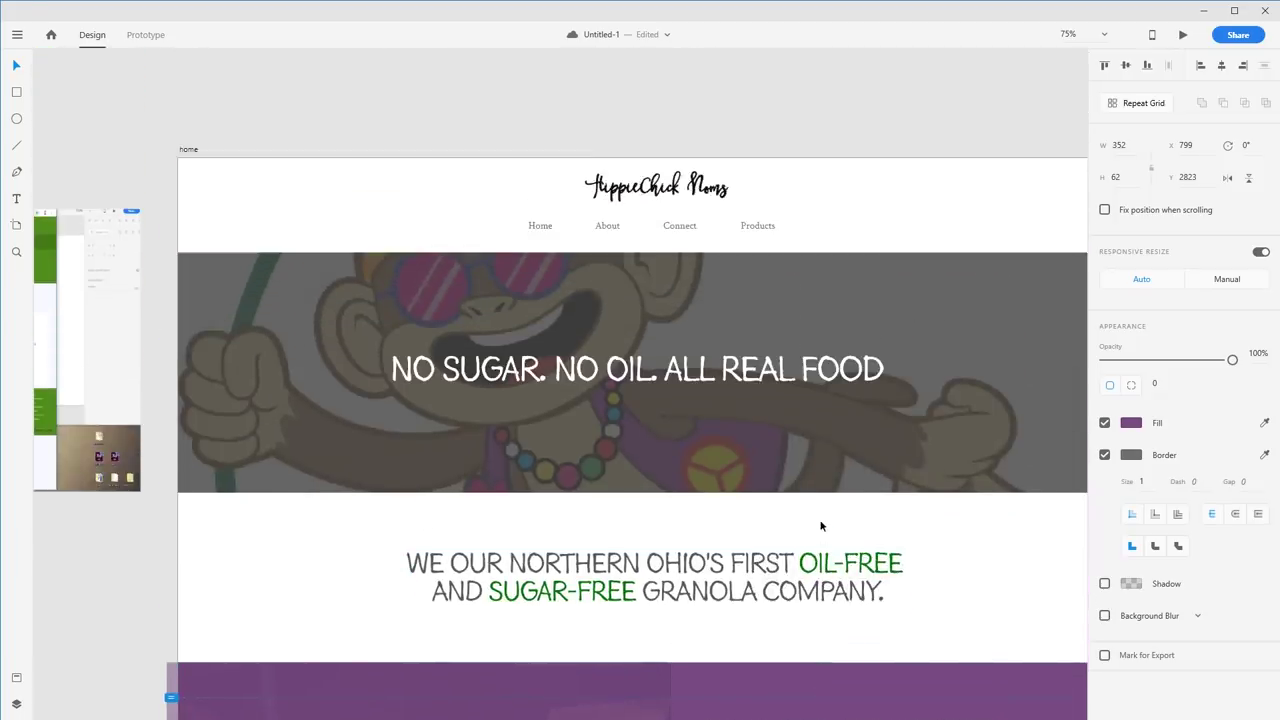
{"action": "scroll", "coordinate": [820, 520], "scroll_direction": "down", "scroll_amount": 6}
{"action": "scroll", "coordinate": [818, 538], "scroll_direction": "down", "scroll_amount": 12}
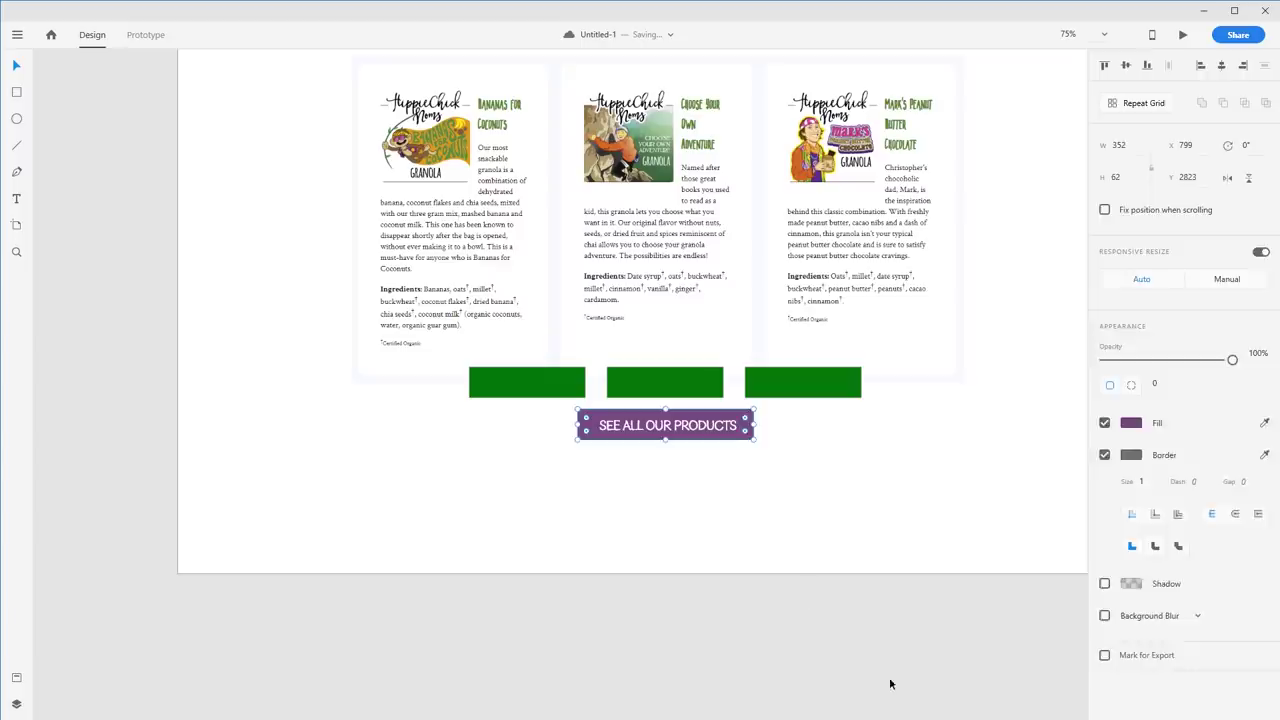
{"action": "left_click", "coordinate": [815, 502]}
{"action": "scroll", "coordinate": [816, 502], "scroll_direction": "up", "scroll_amount": 1}
{"action": "left_click", "coordinate": [659, 483]}
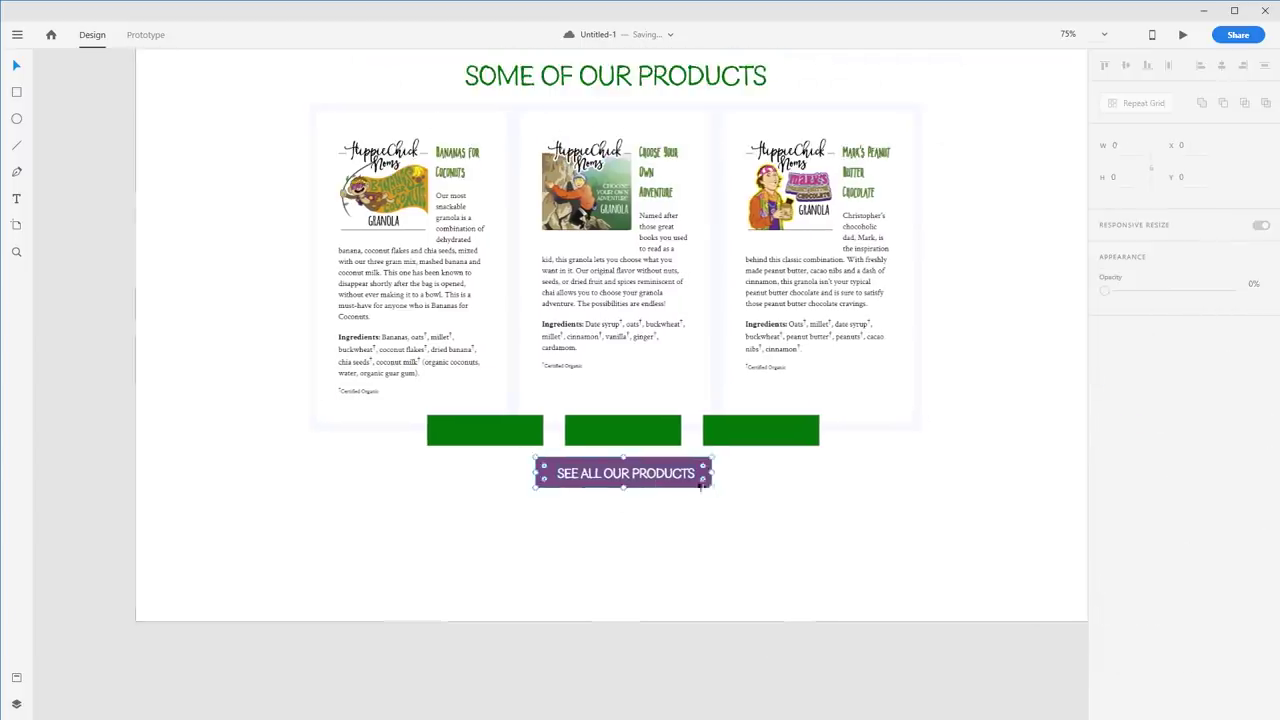
{"action": "left_click_drag", "start_coordinate": [711, 472], "coordinate": [819, 473]}
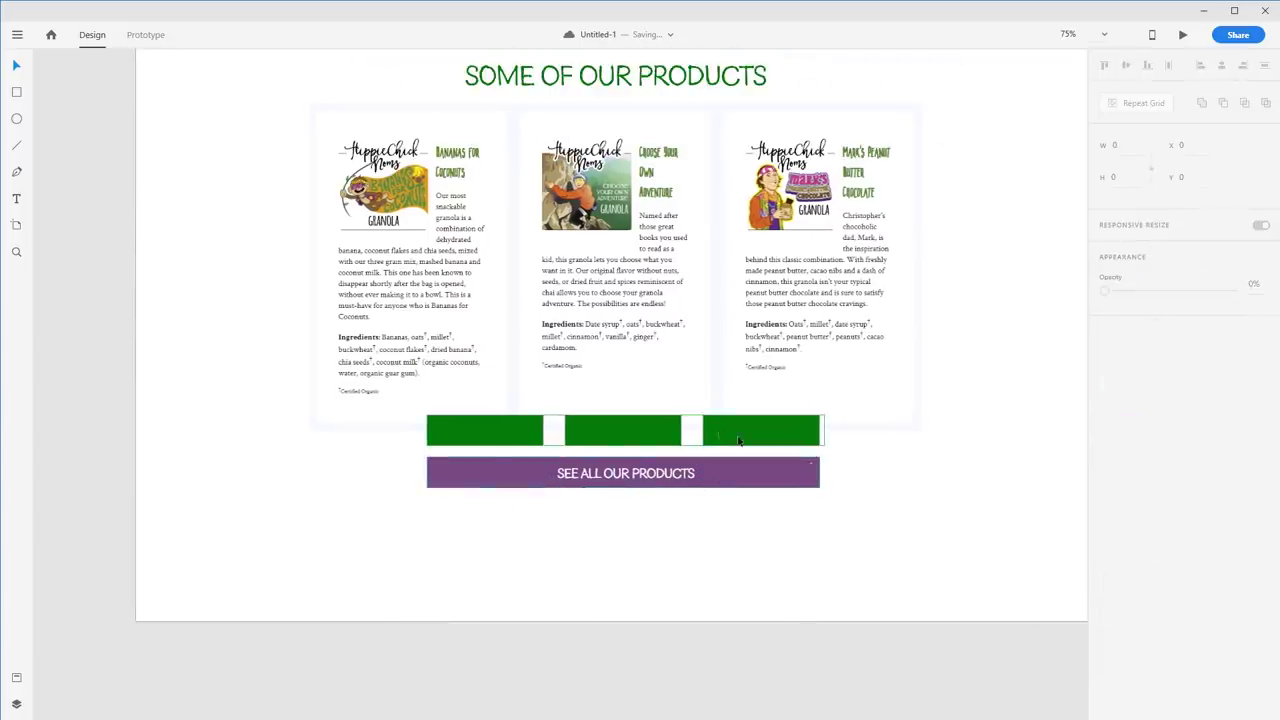
Step: Move the row of three green buttons below the purple button, to Y 2911
{"action": "left_click", "coordinate": [642, 437]}
{"action": "left_click_drag", "start_coordinate": [642, 437], "coordinate": [642, 524]}
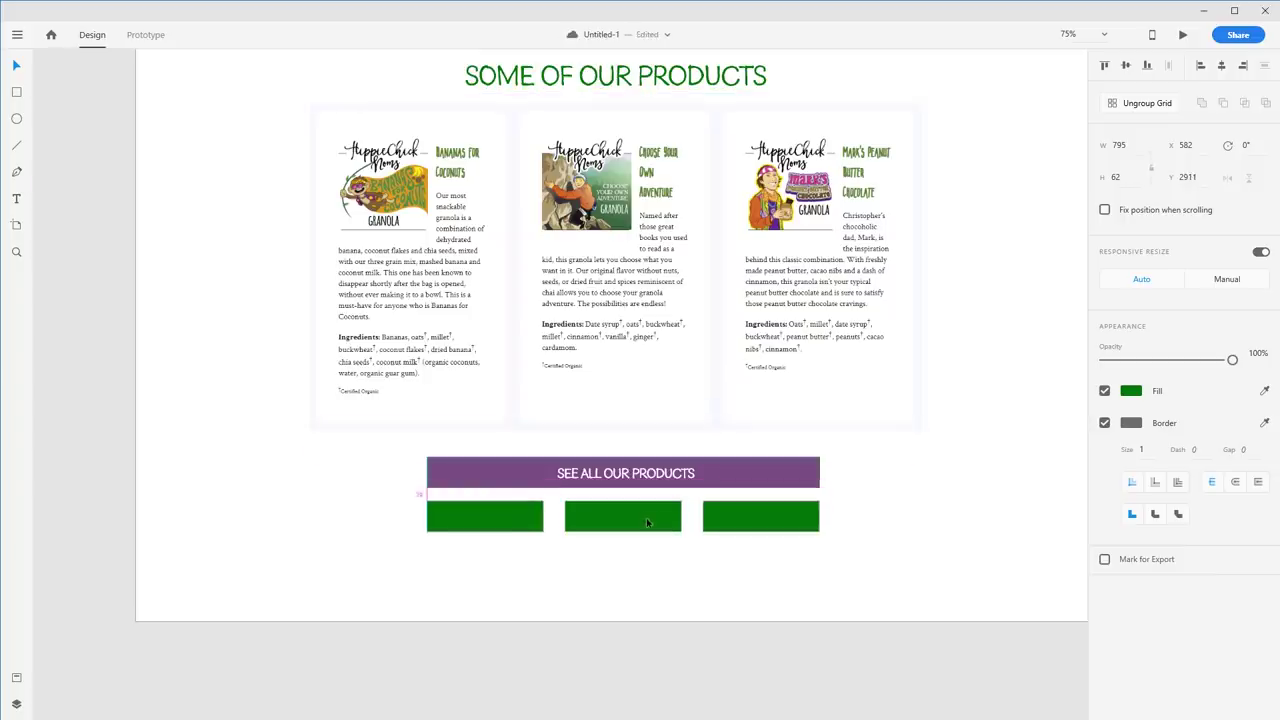
Step: Move the purple "SEE ALL OUR PRODUCTS" button and the green button row together up to the bottom edge of the product cards
{"action": "left_click_drag", "start_coordinate": [821, 573], "coordinate": [507, 431]}
{"action": "left_click", "coordinate": [745, 567]}
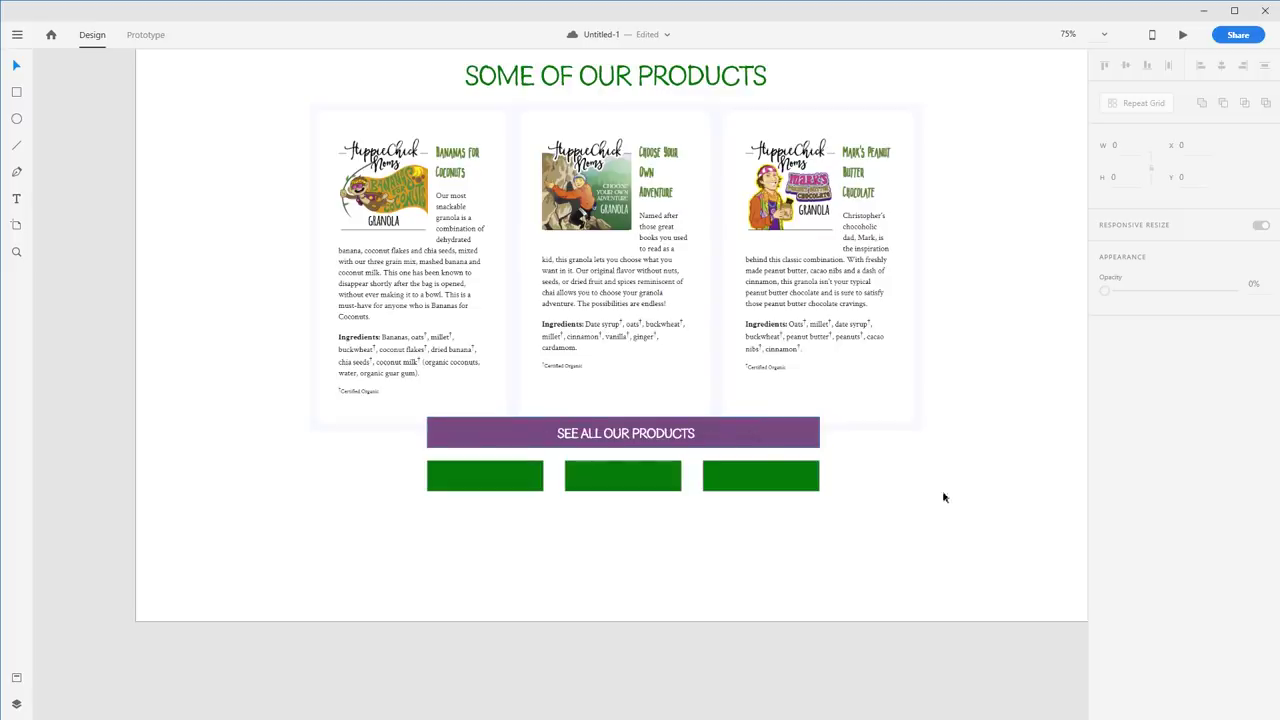
Step: Review the home page from the products section back to the header, hero heading and intro statement
{"action": "scroll", "coordinate": [843, 486], "scroll_direction": "up", "scroll_amount": 1}
{"action": "scroll", "coordinate": [700, 490], "scroll_direction": "down", "scroll_amount": 2}
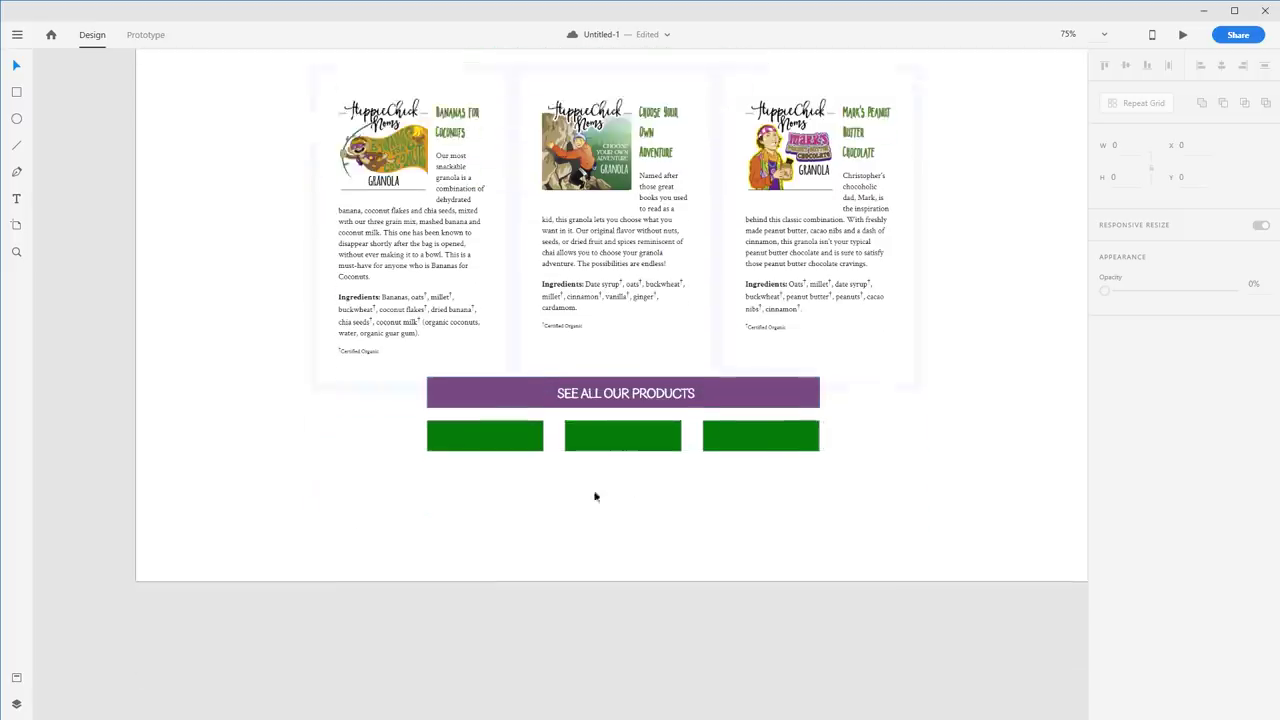
{"action": "scroll", "coordinate": [845, 490], "scroll_direction": "up", "scroll_amount": 10}
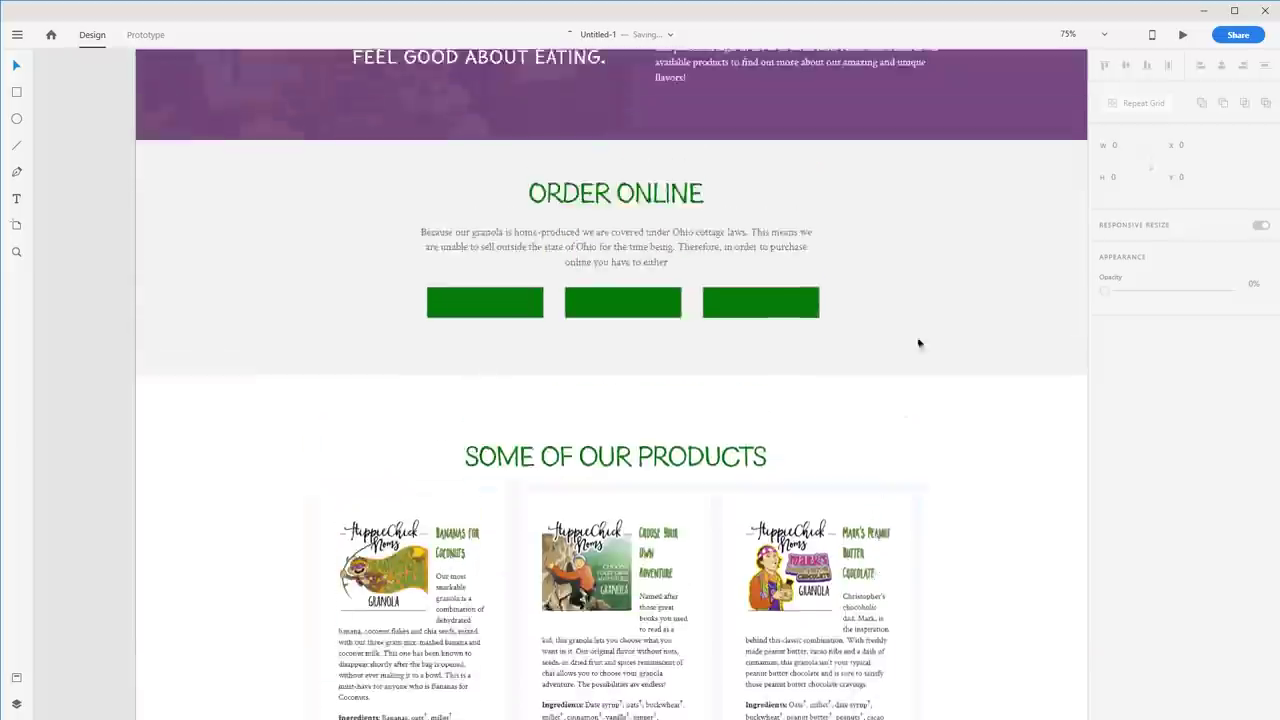
{"action": "scroll", "coordinate": [921, 523], "scroll_direction": "up", "scroll_amount": 3}
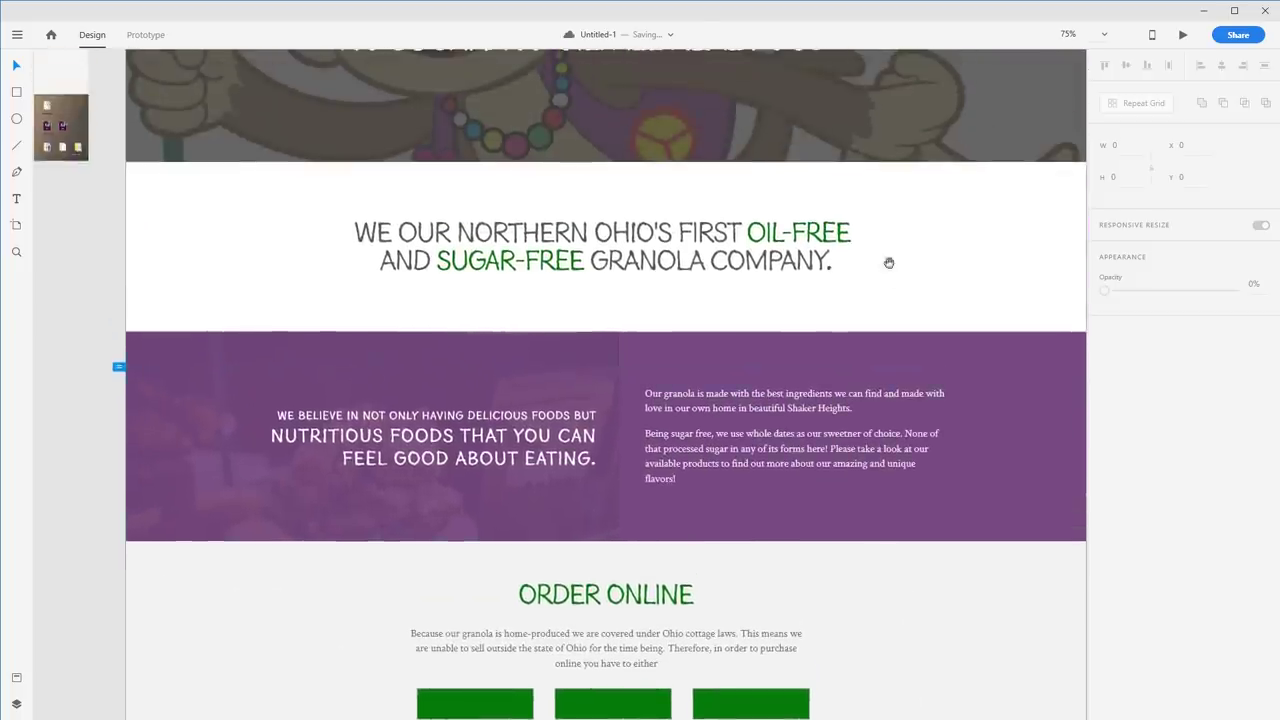
{"action": "left_click_drag", "start_coordinate": [889, 263], "coordinate": [851, 517]}
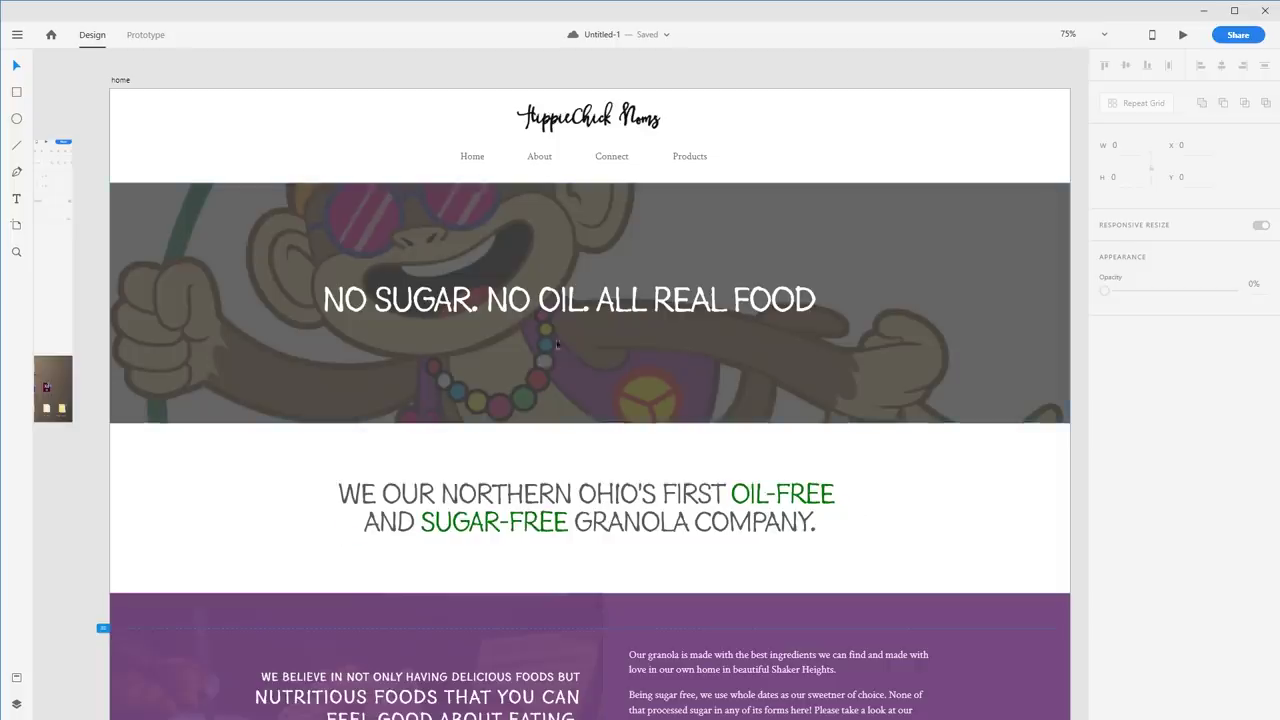
{"action": "left_click", "coordinate": [603, 300]}
{"action": "left_click", "coordinate": [872, 125]}
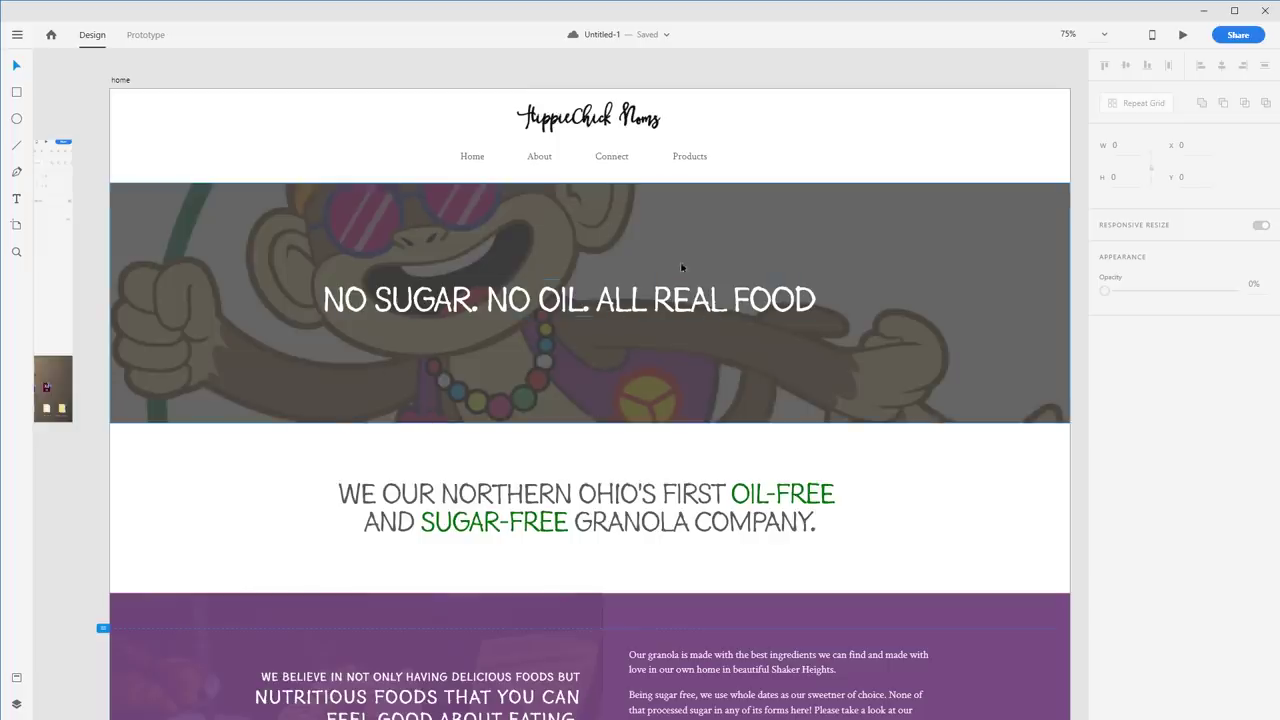
{"action": "left_click", "coordinate": [535, 303]}
{"action": "left_click_drag", "start_coordinate": [655, 402], "coordinate": [676, 167]}
{"action": "left_click_drag", "start_coordinate": [812, 208], "coordinate": [384, 348]}
{"action": "left_click_drag", "start_coordinate": [608, 515], "coordinate": [588, 444]}
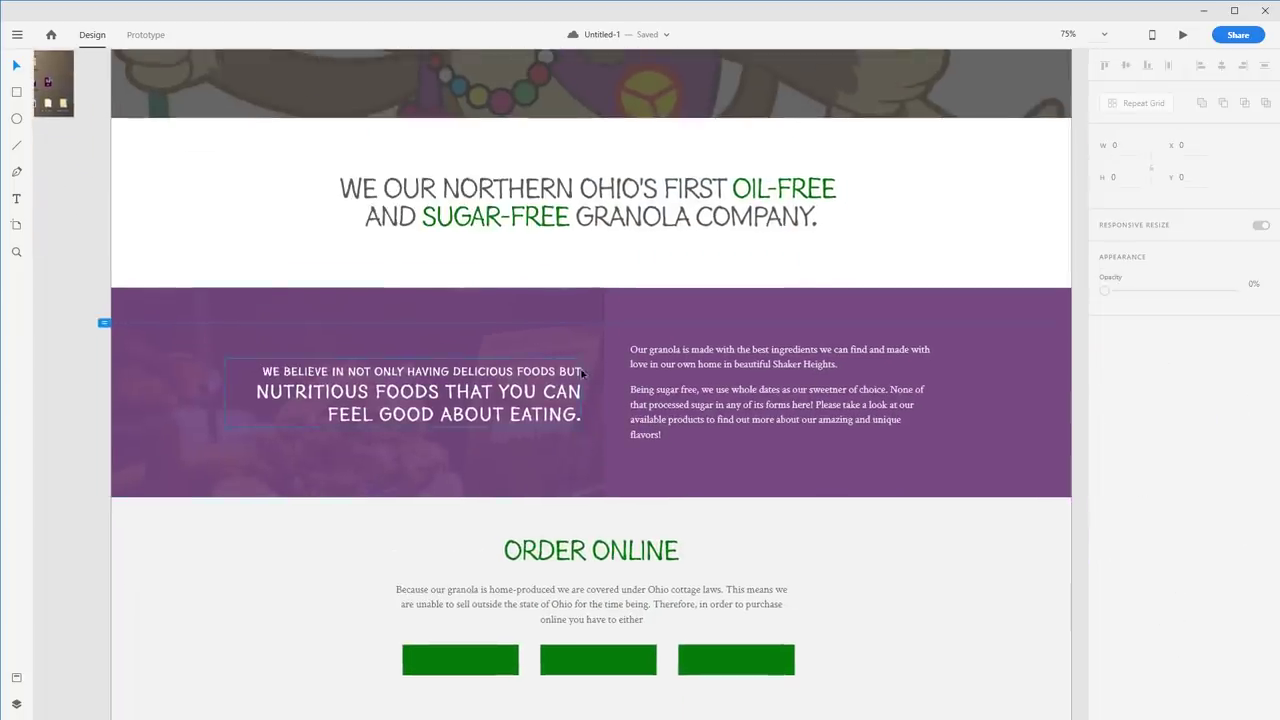
Step: Inspect the heading and paragraph text blocks in the purple section, comparing their sizes and alignment
{"action": "left_click", "coordinate": [538, 397]}
{"action": "left_click", "coordinate": [692, 418]}
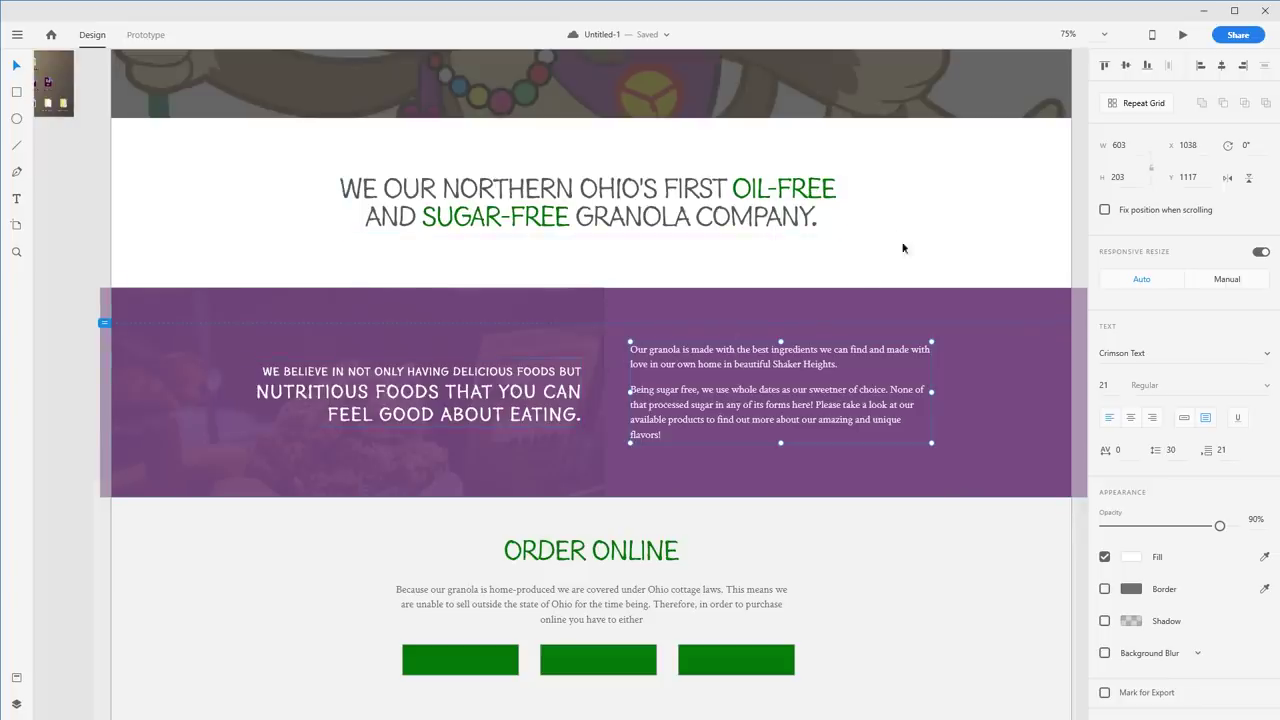
{"action": "left_click", "coordinate": [730, 276]}
{"action": "left_click", "coordinate": [540, 385]}
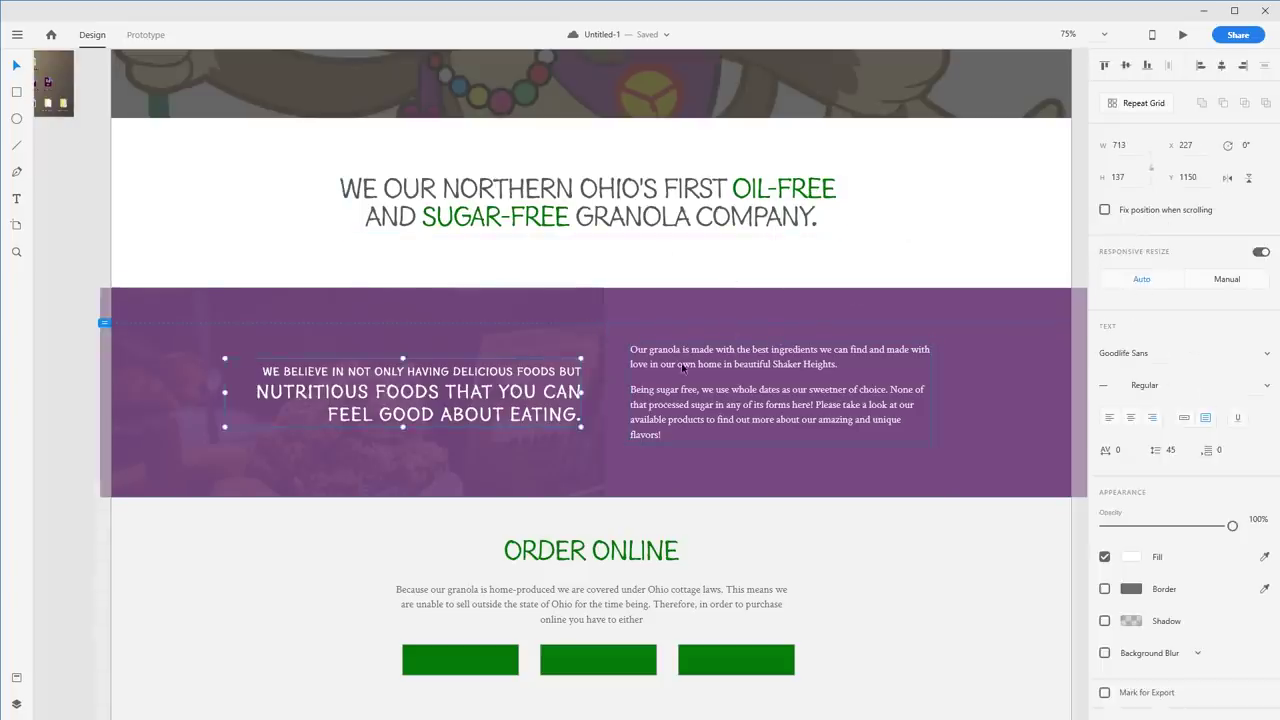
{"action": "left_click", "coordinate": [684, 370]}
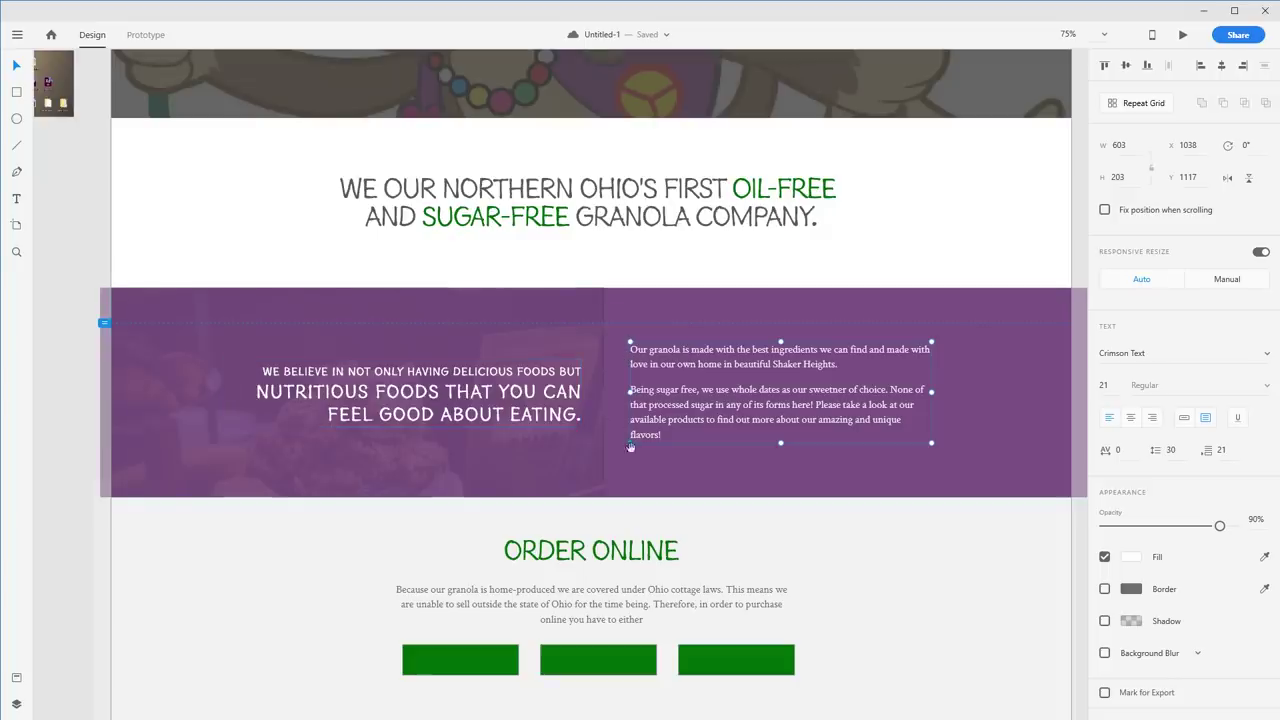
{"action": "left_click_drag", "start_coordinate": [770, 573], "coordinate": [332, 491]}
{"action": "key", "text": "ctrl+z"}
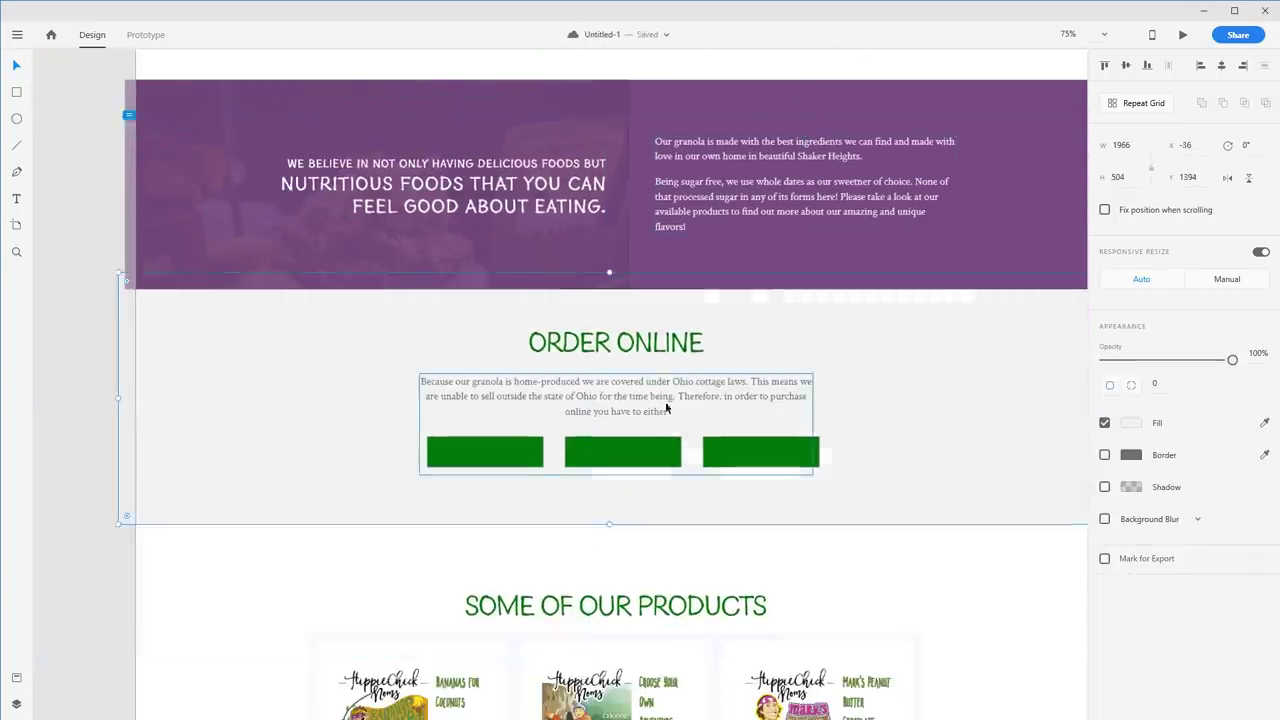
Step: In the ORDER ONLINE paragraph, replace the closing words "to either" with "use one of the options below"
{"action": "double_click", "coordinate": [689, 408]}
{"action": "left_click", "coordinate": [681, 410]}
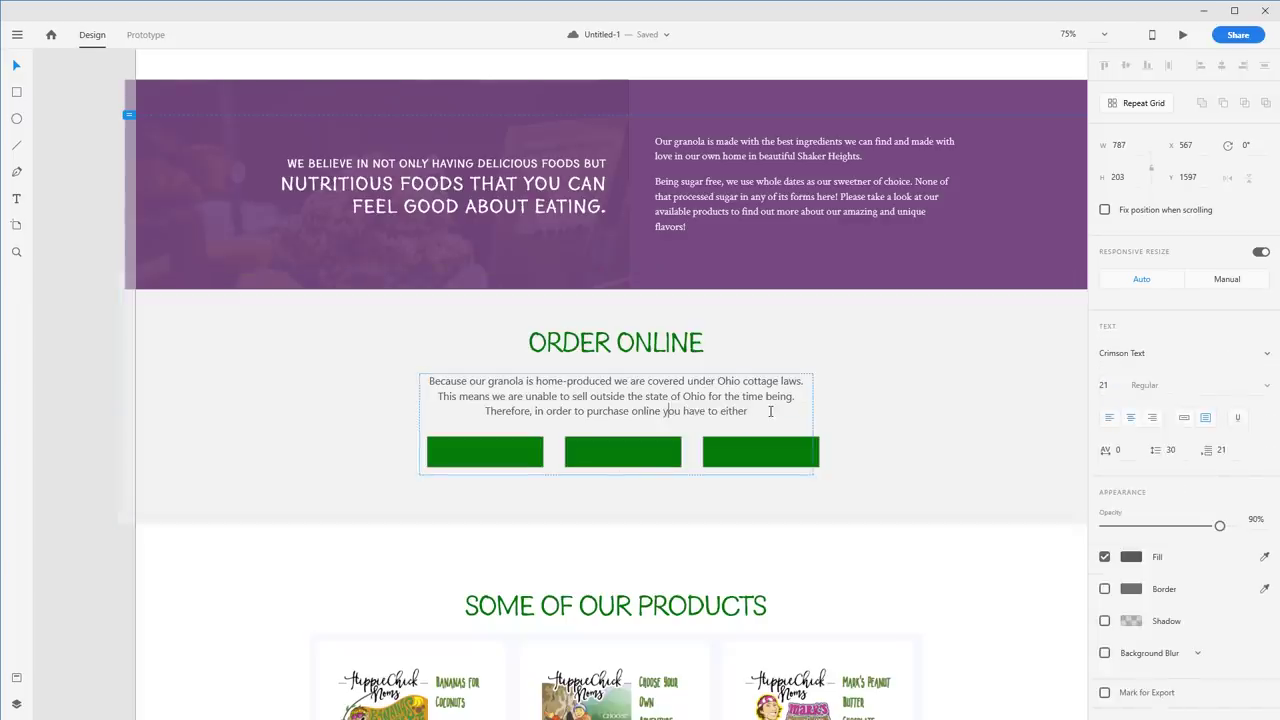
{"action": "left_click_drag", "start_coordinate": [481, 385], "coordinate": [748, 412]}
{"action": "left_click", "coordinate": [748, 411]}
{"action": "double_click", "coordinate": [735, 411]}
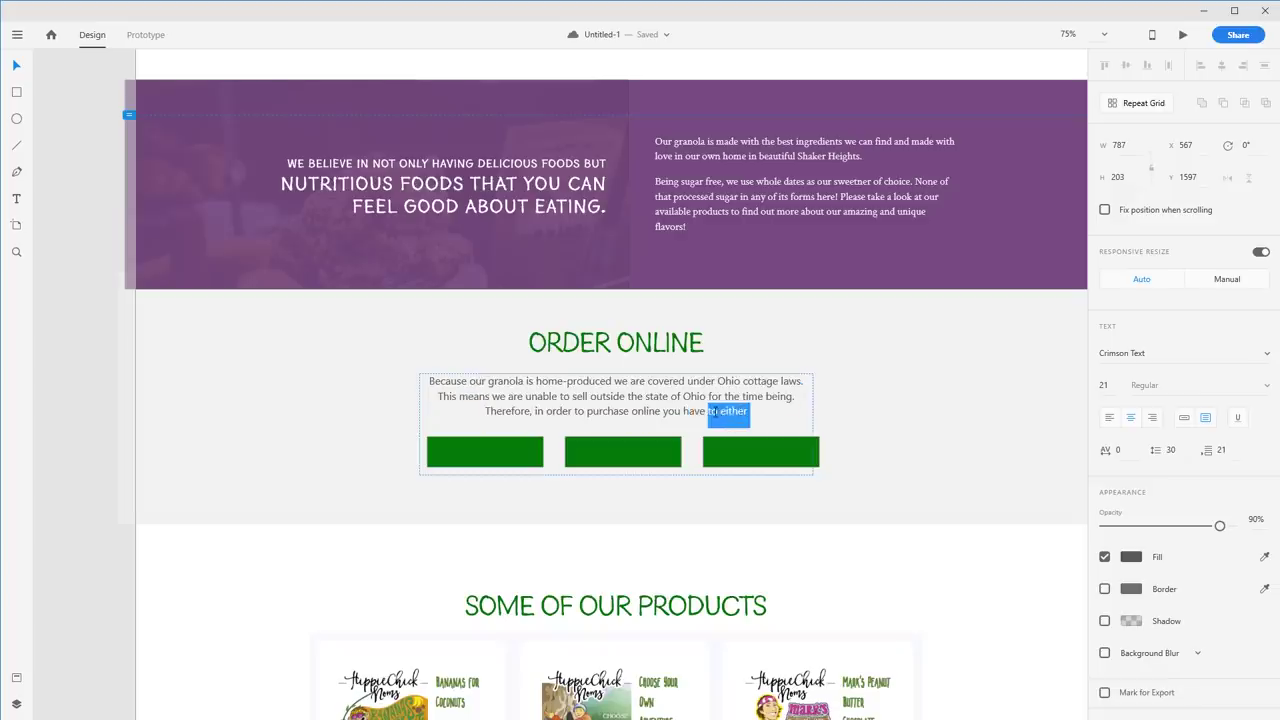
{"action": "type", "text": "use one o"}
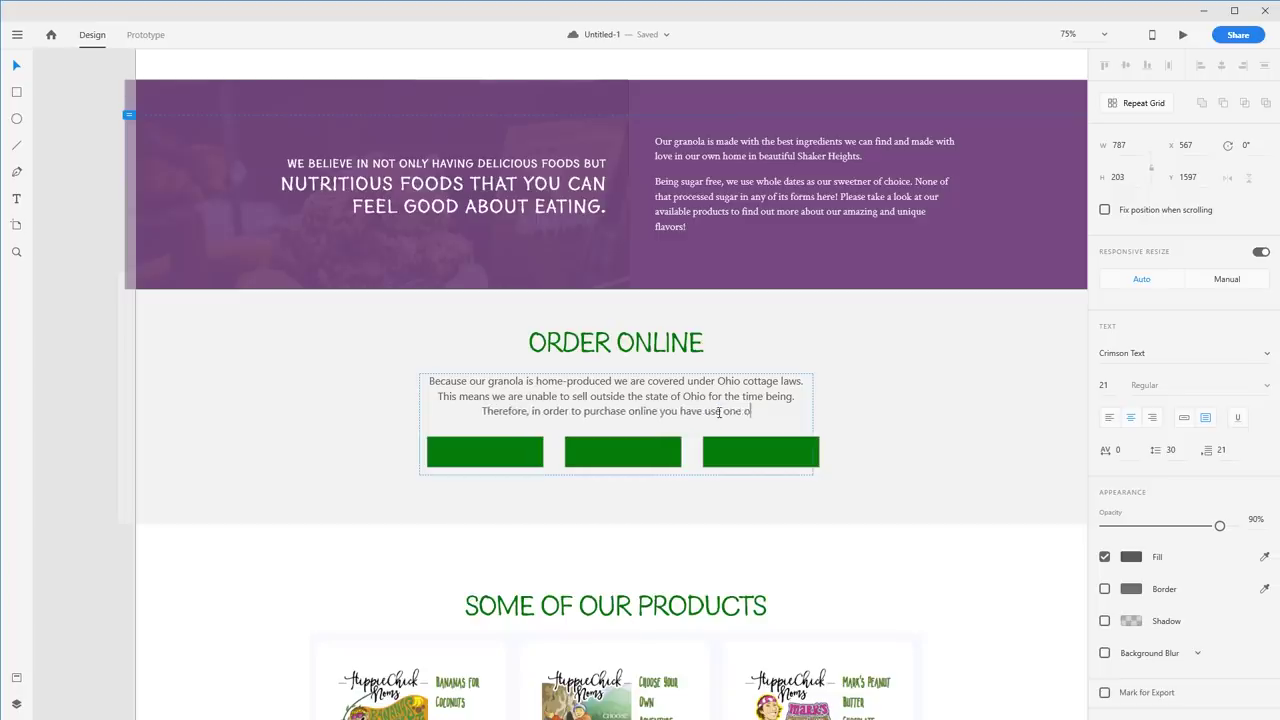
{"action": "type", "text": "f the options below"}
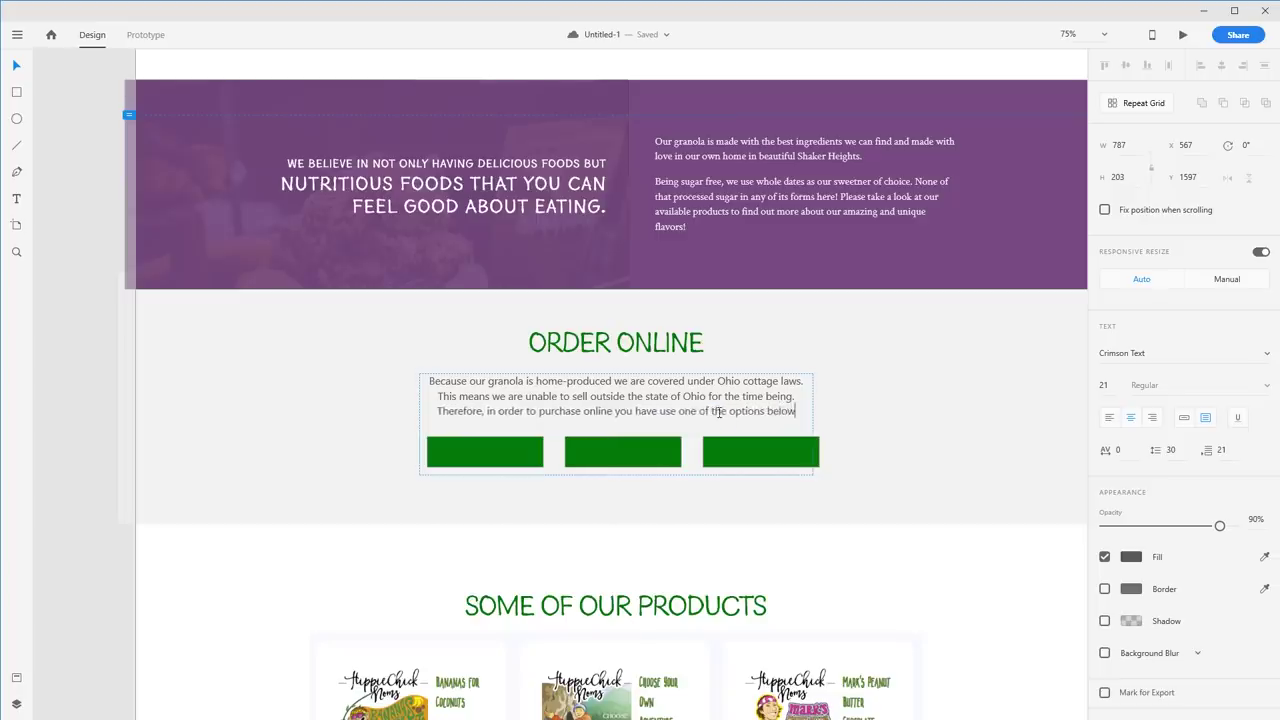
{"action": "key", "text": "Escape"}
{"action": "left_click", "coordinate": [738, 555]}
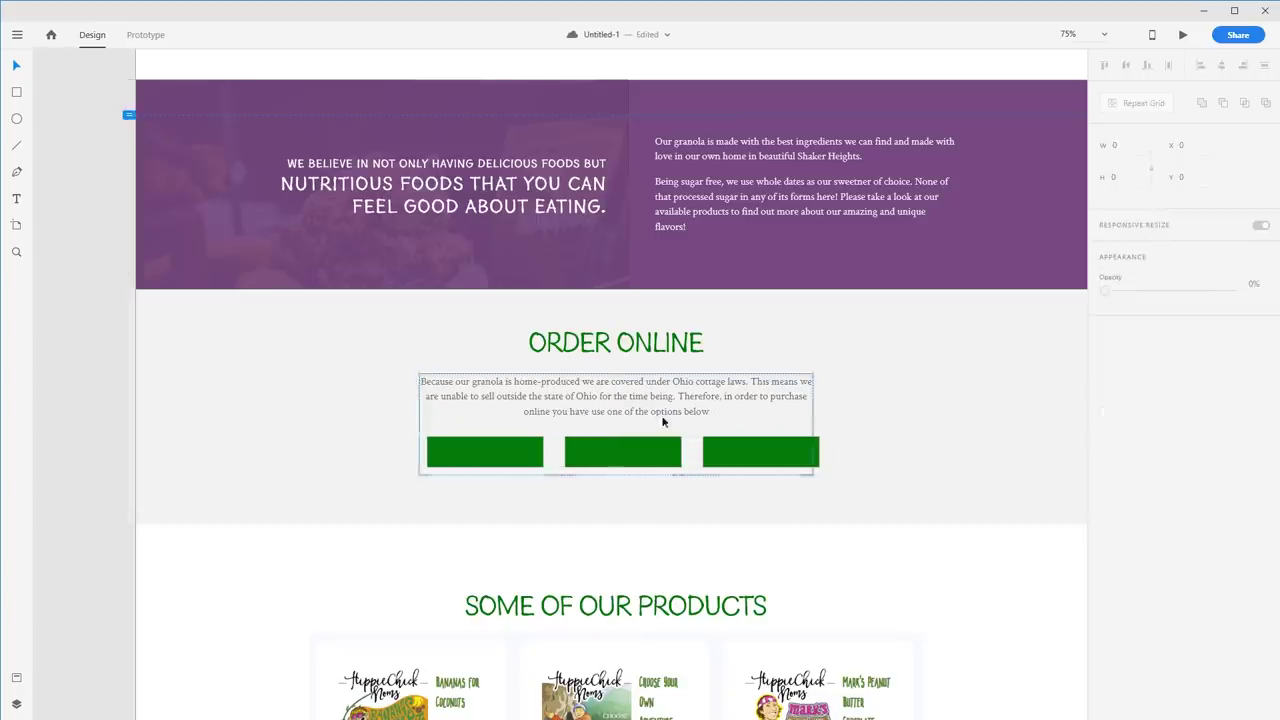
Step: Examine the purple section's paragraph, the ORDER ONLINE section and the "SOME OF OUR PRODUCTS" heading up close
{"action": "key", "text": "ctrl+plus"}
{"action": "left_click_drag", "start_coordinate": [771, 523], "coordinate": [692, 478]}
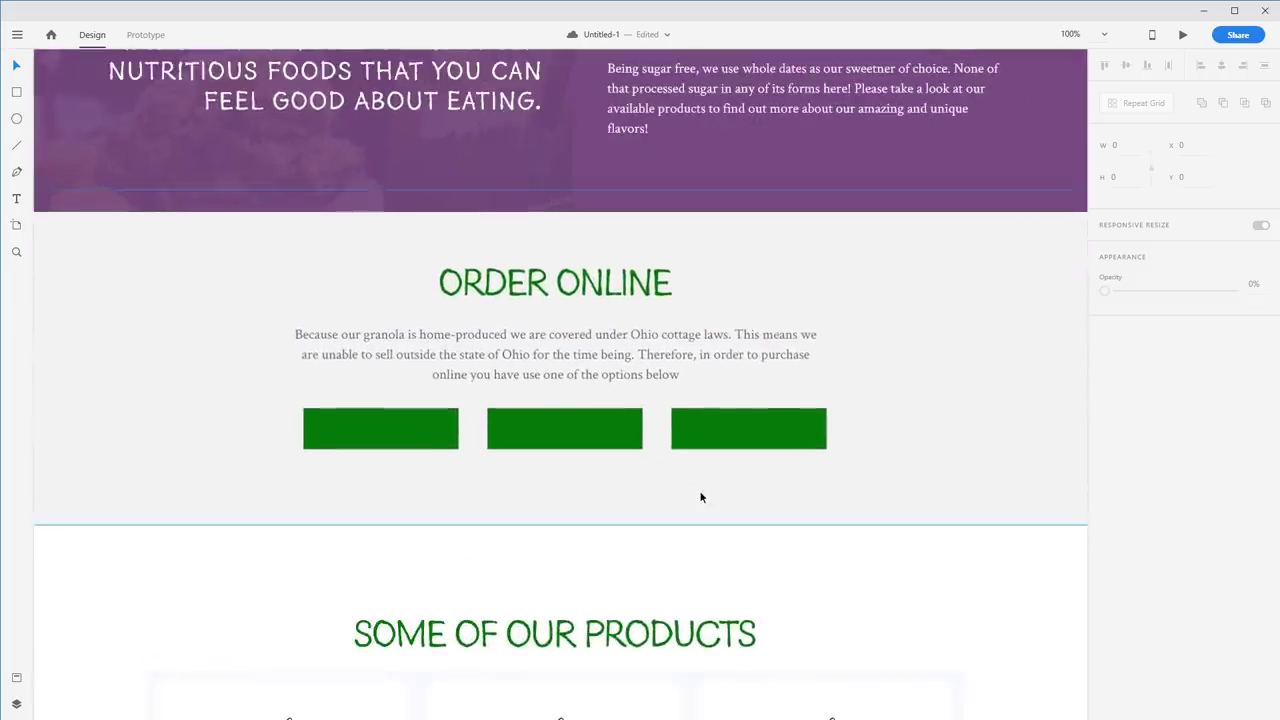
{"action": "left_click_drag", "start_coordinate": [637, 340], "coordinate": [648, 524]}
{"action": "left_click", "coordinate": [731, 274]}
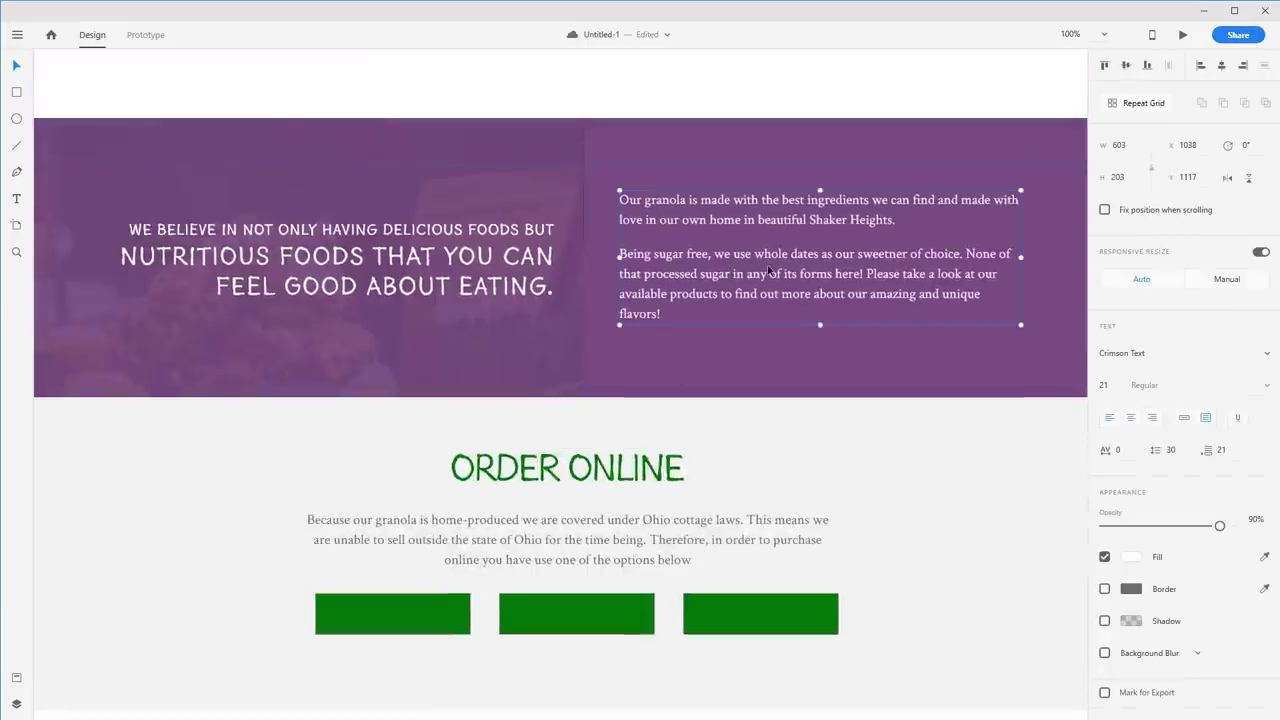
{"action": "left_click_drag", "start_coordinate": [731, 274], "coordinate": [769, 269]}
{"action": "scroll", "coordinate": [731, 403], "scroll_direction": "down", "scroll_amount": 5}
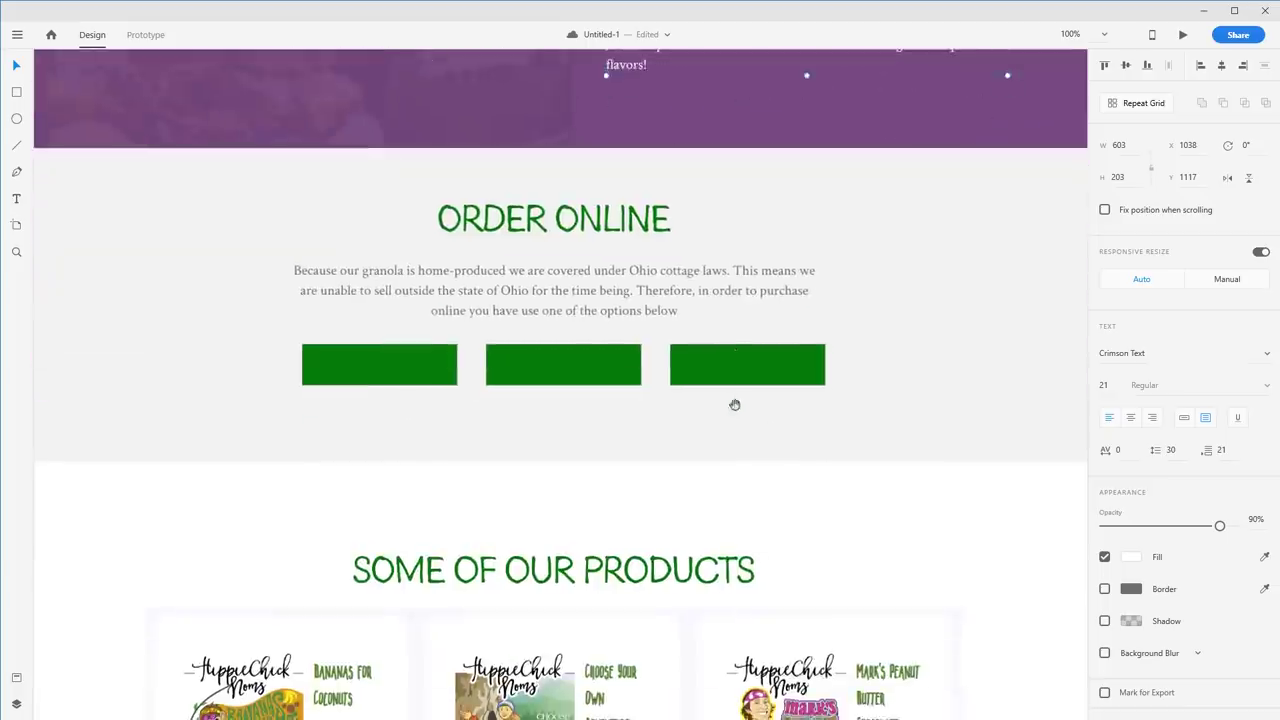
{"action": "left_click", "coordinate": [571, 425]}
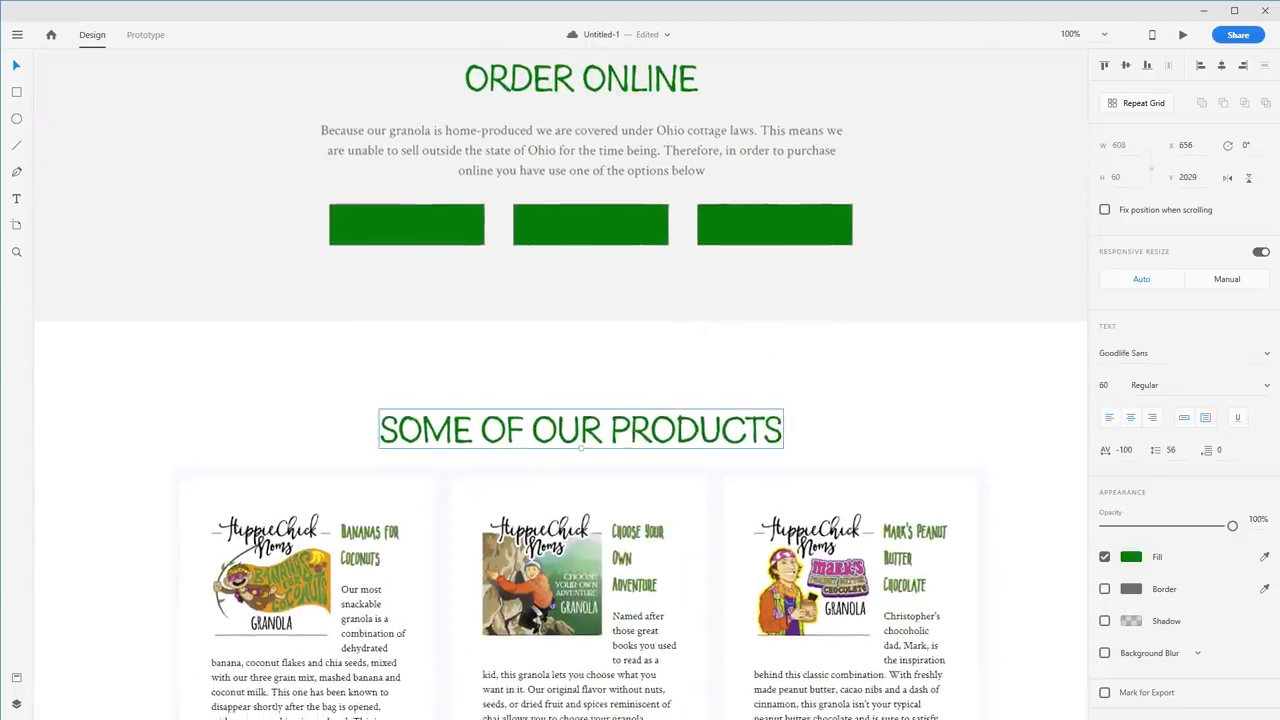
Step: Review the overall page layout from the product cards back up to the logo and navigation in the header
{"action": "scroll", "coordinate": [790, 390], "scroll_direction": "down", "scroll_amount": 3}
{"action": "scroll", "coordinate": [790, 390], "scroll_direction": "up", "scroll_amount": 2}
{"action": "scroll", "coordinate": [790, 390], "scroll_direction": "down", "scroll_amount": 5}
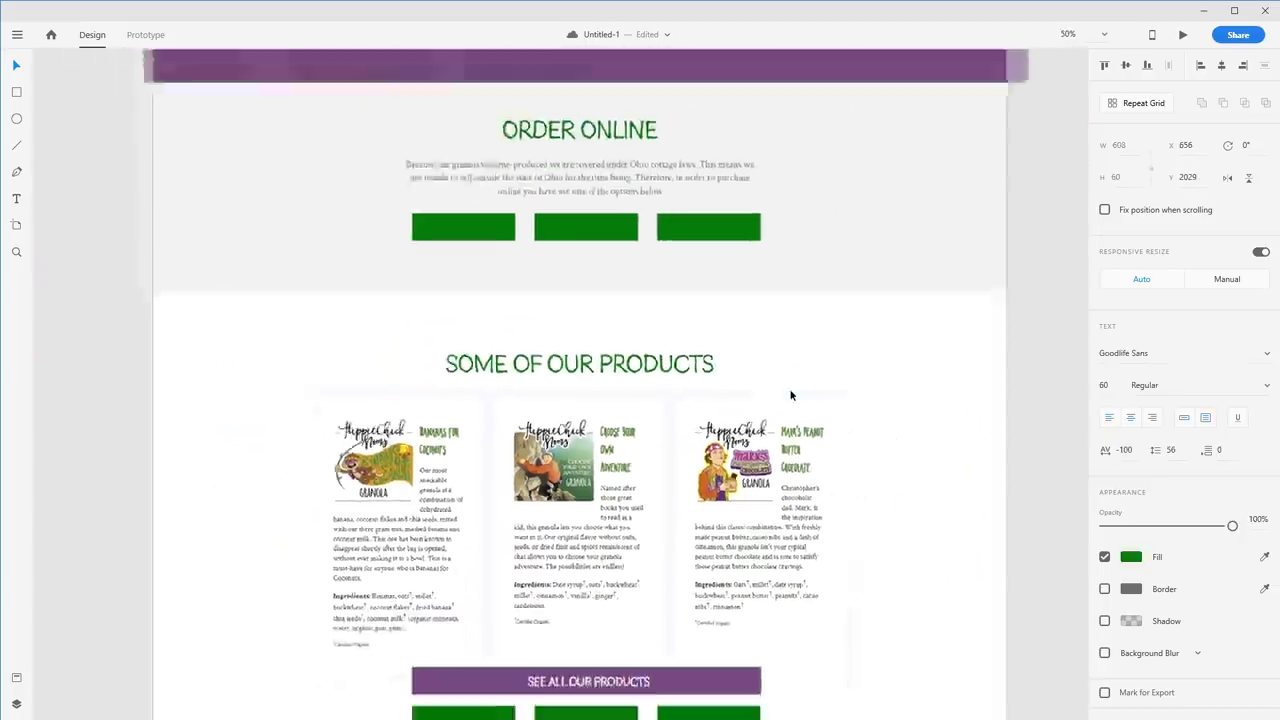
{"action": "scroll", "coordinate": [521, 681], "scroll_direction": "up", "scroll_amount": 5}
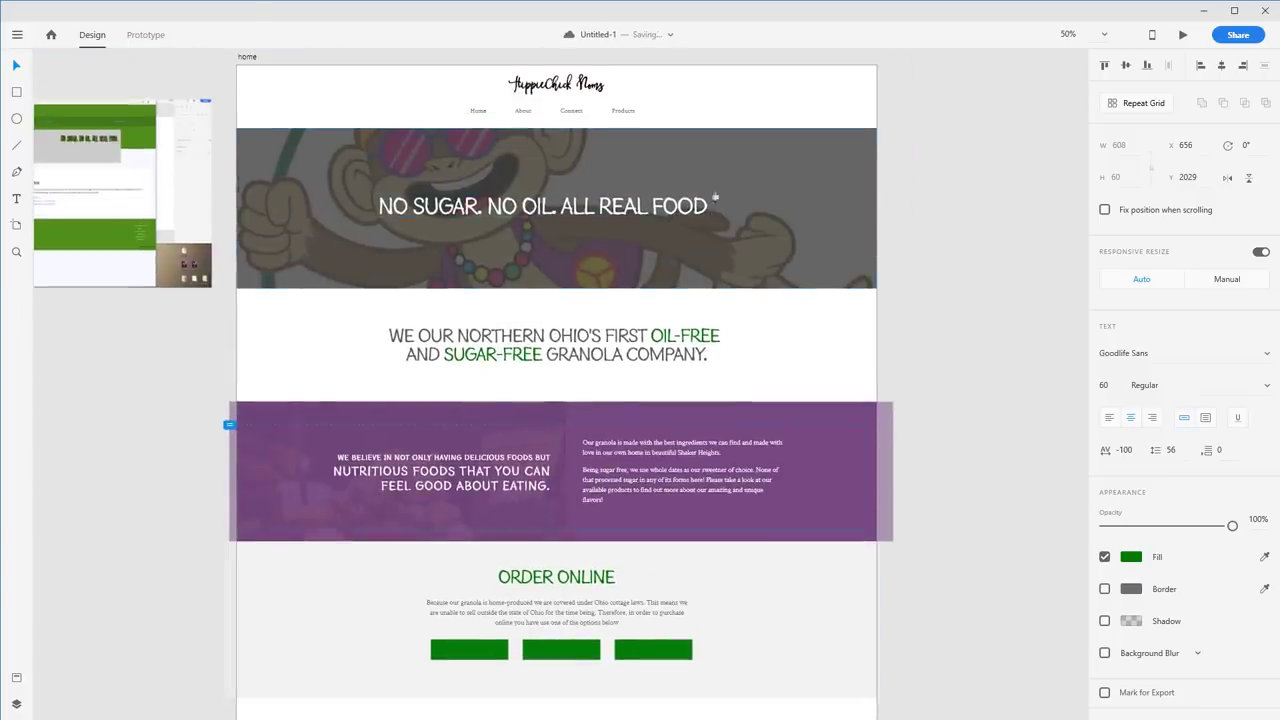
{"action": "scroll", "coordinate": [714, 200], "scroll_direction": "up", "scroll_amount": 1}
{"action": "left_click", "coordinate": [597, 120]}
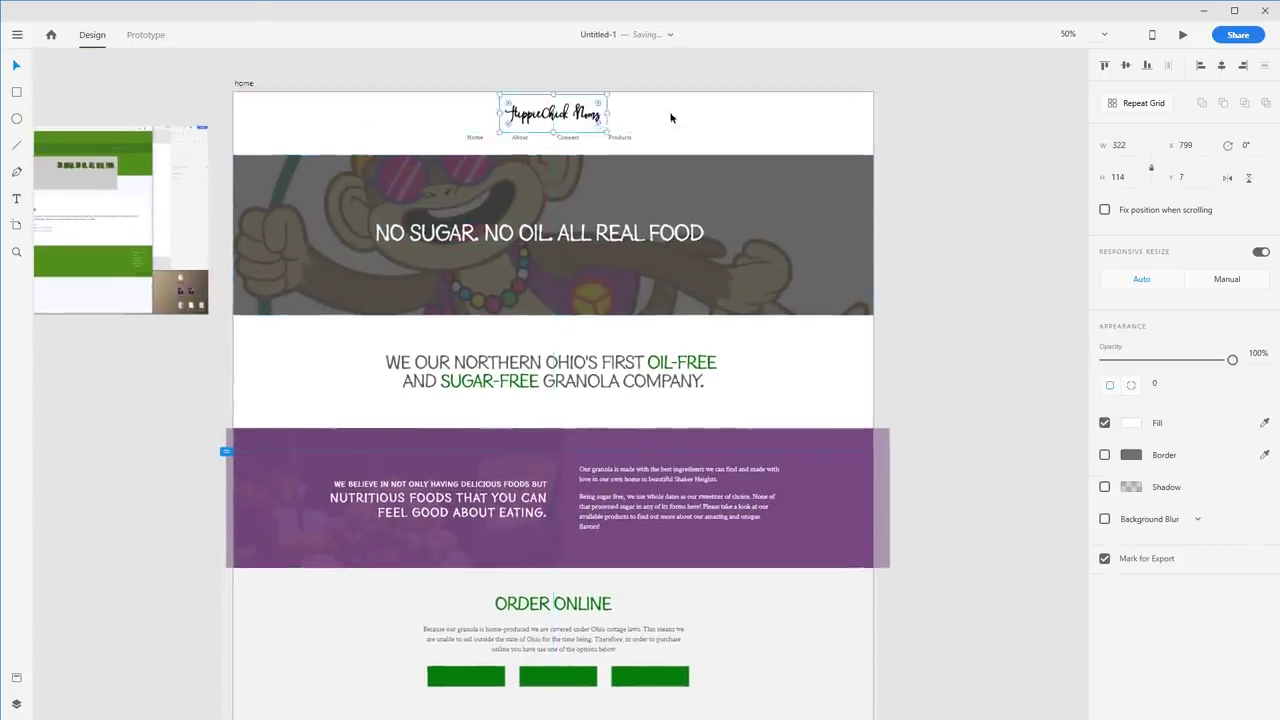
{"action": "left_click", "coordinate": [897, 131]}
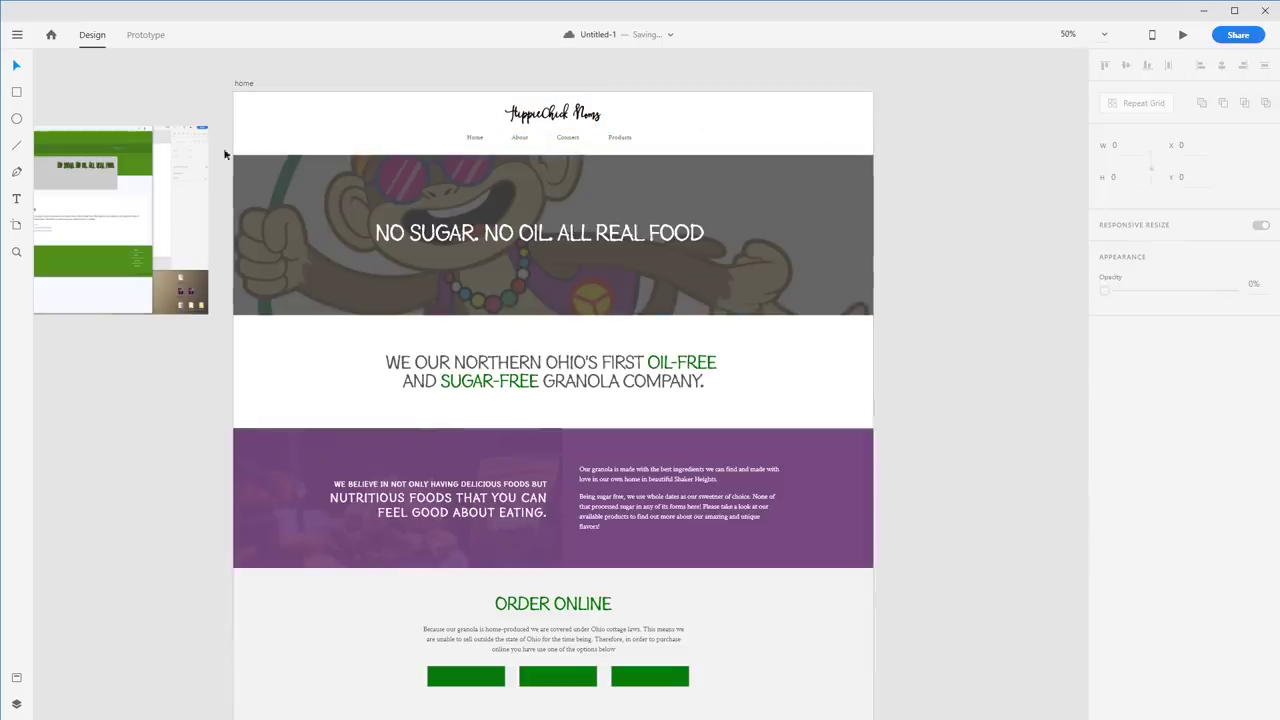
{"action": "scroll", "coordinate": [363, 144], "scroll_direction": "up", "scroll_amount": 3, "text": "ctrl"}
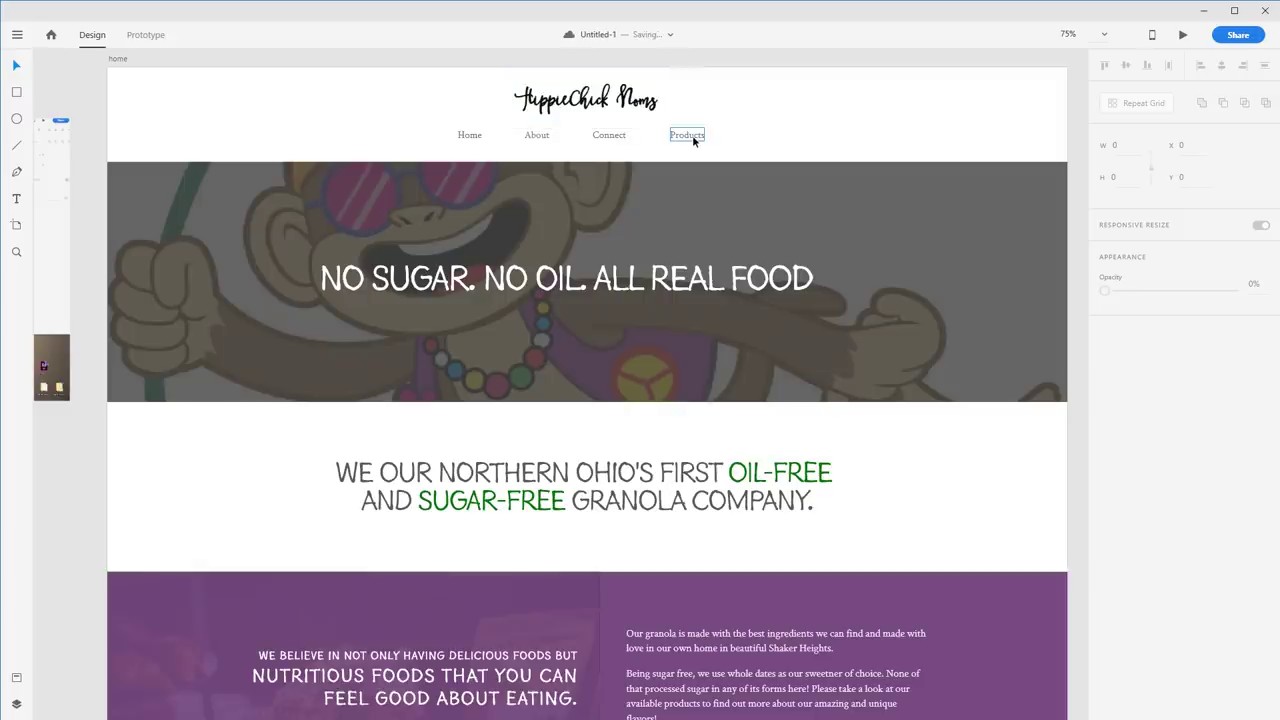
{"action": "key", "text": "ctrl+equal"}
{"action": "scroll", "coordinate": [693, 137], "scroll_direction": "up", "scroll_amount": 3}
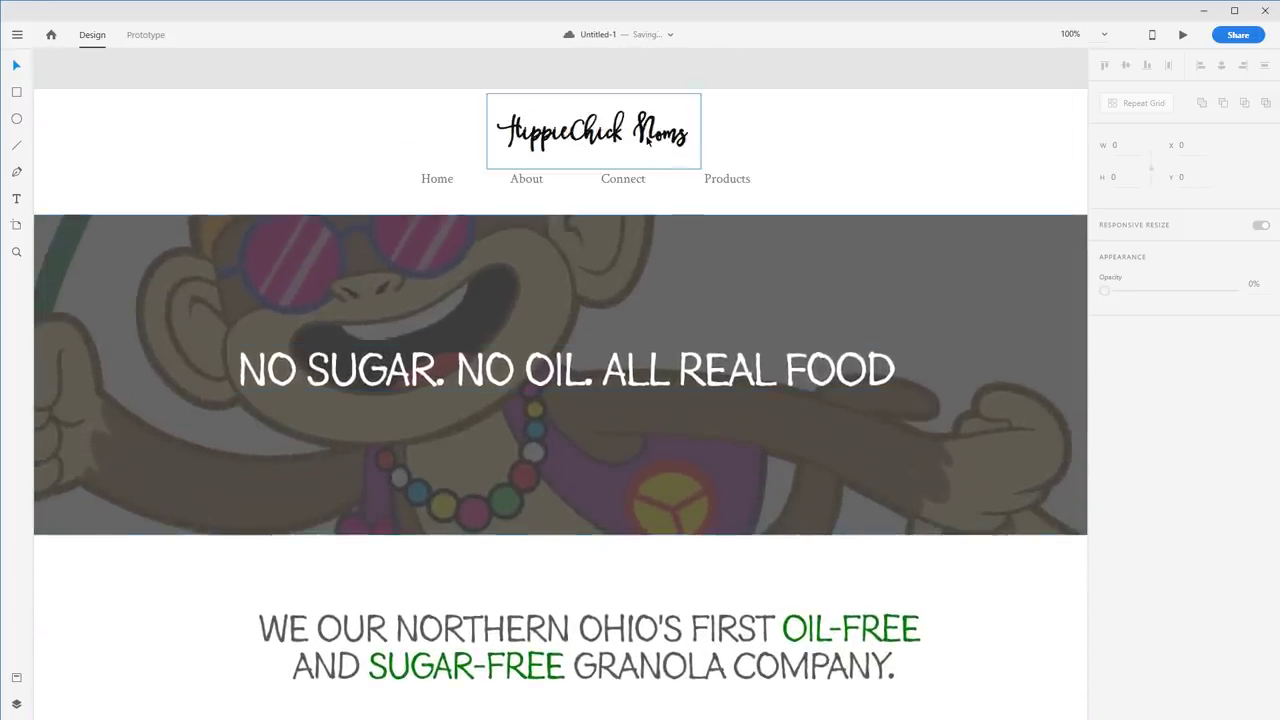
Step: Try shifting the row of four navigation links beneath the logo, placing it at X 701
{"action": "left_click", "coordinate": [647, 141]}
{"action": "left_click", "coordinate": [639, 181]}
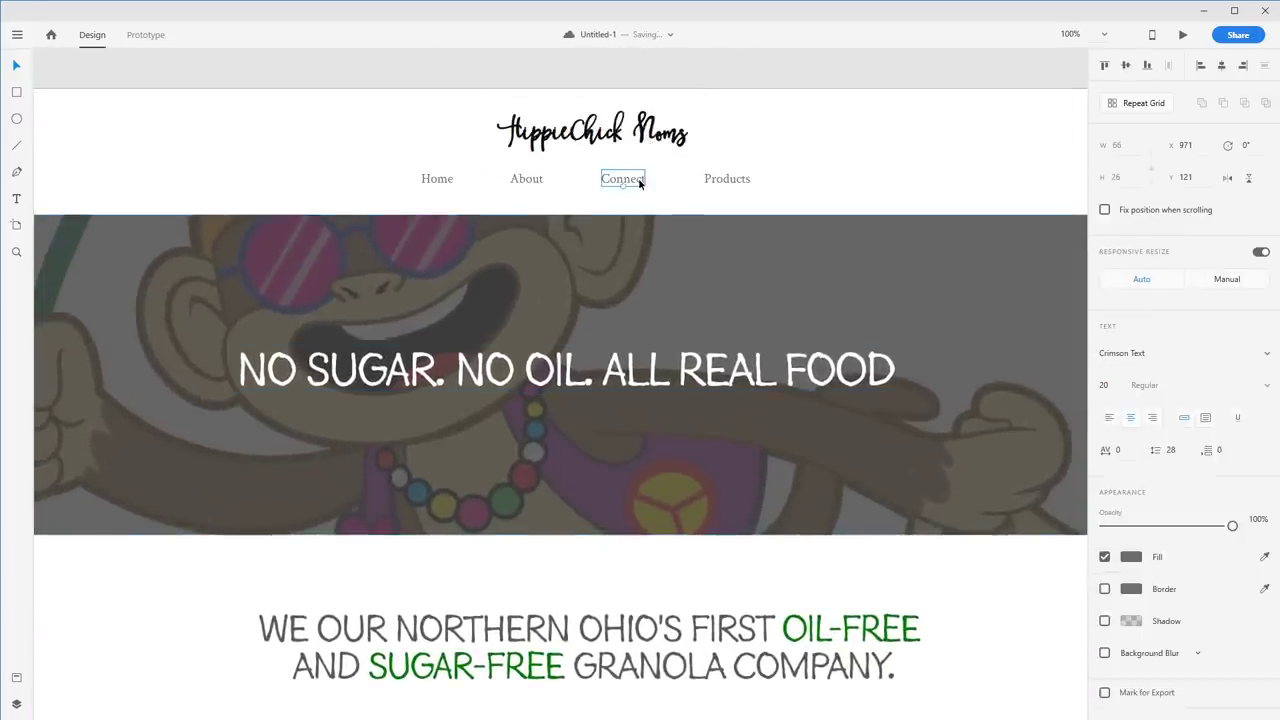
{"action": "left_click", "coordinate": [723, 194]}
{"action": "left_click", "coordinate": [434, 178]}
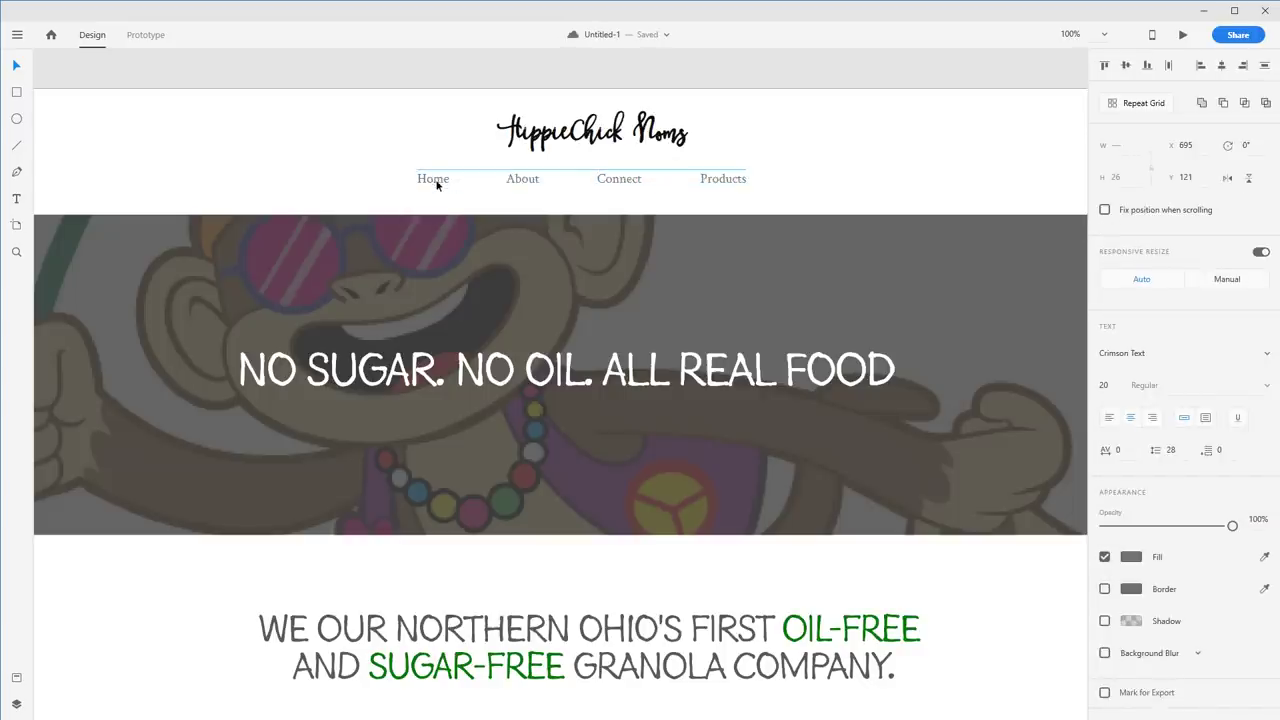
{"action": "left_click_drag", "start_coordinate": [439, 182], "coordinate": [441, 182]}
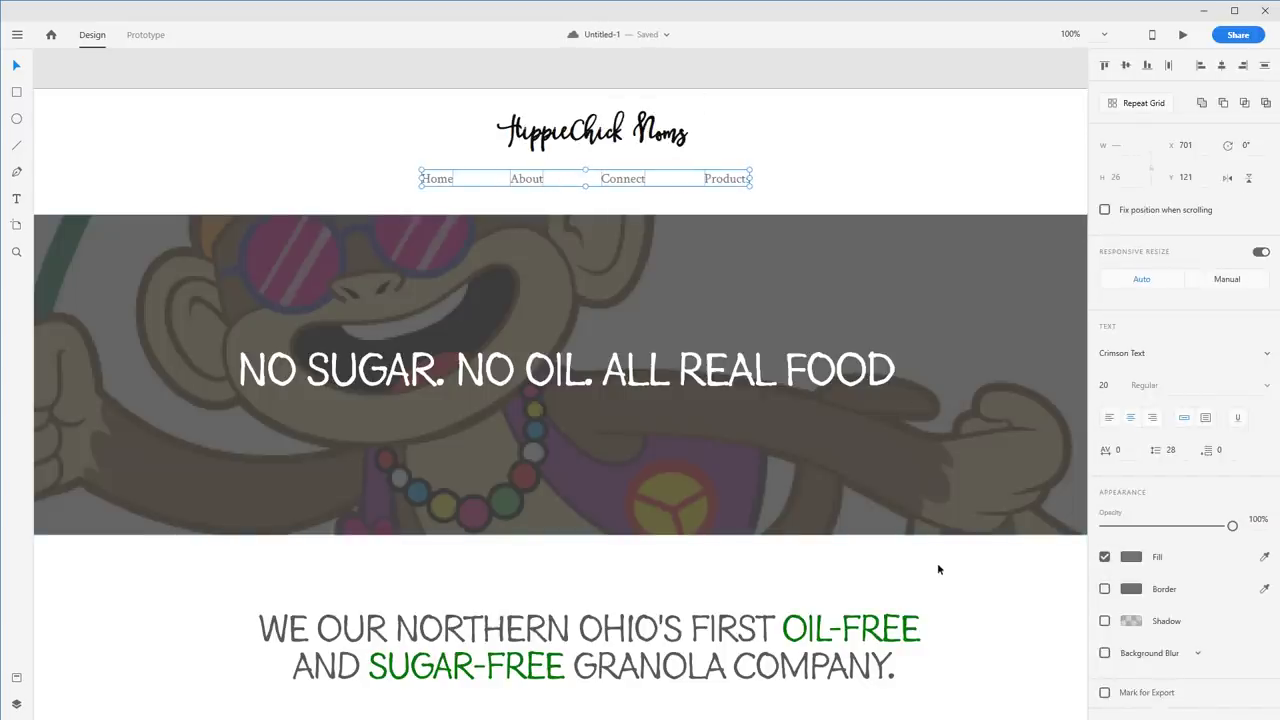
{"action": "left_click", "coordinate": [889, 191]}
Step: Compare the page sections from the header through ORDER ONLINE with the old website screenshot beside the artboard
{"action": "scroll", "coordinate": [888, 192], "scroll_direction": "up", "scroll_amount": 3}
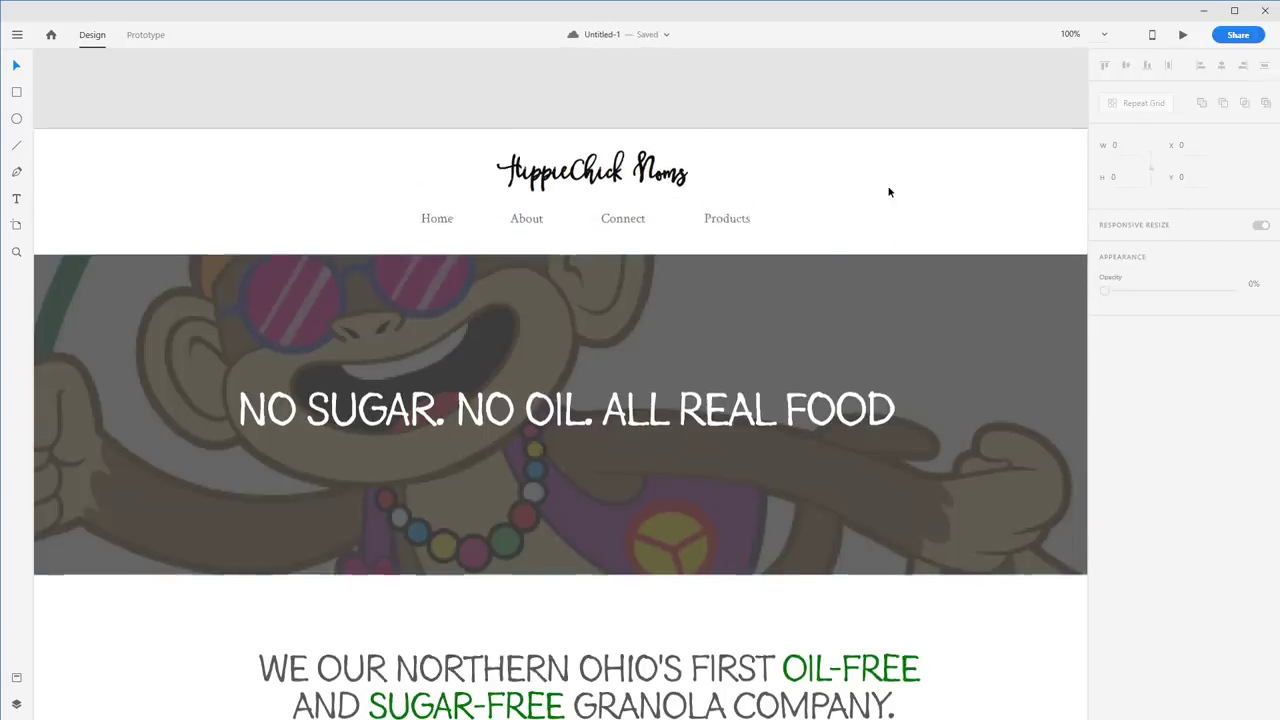
{"action": "scroll", "coordinate": [799, 200], "scroll_direction": "down", "scroll_amount": 5}
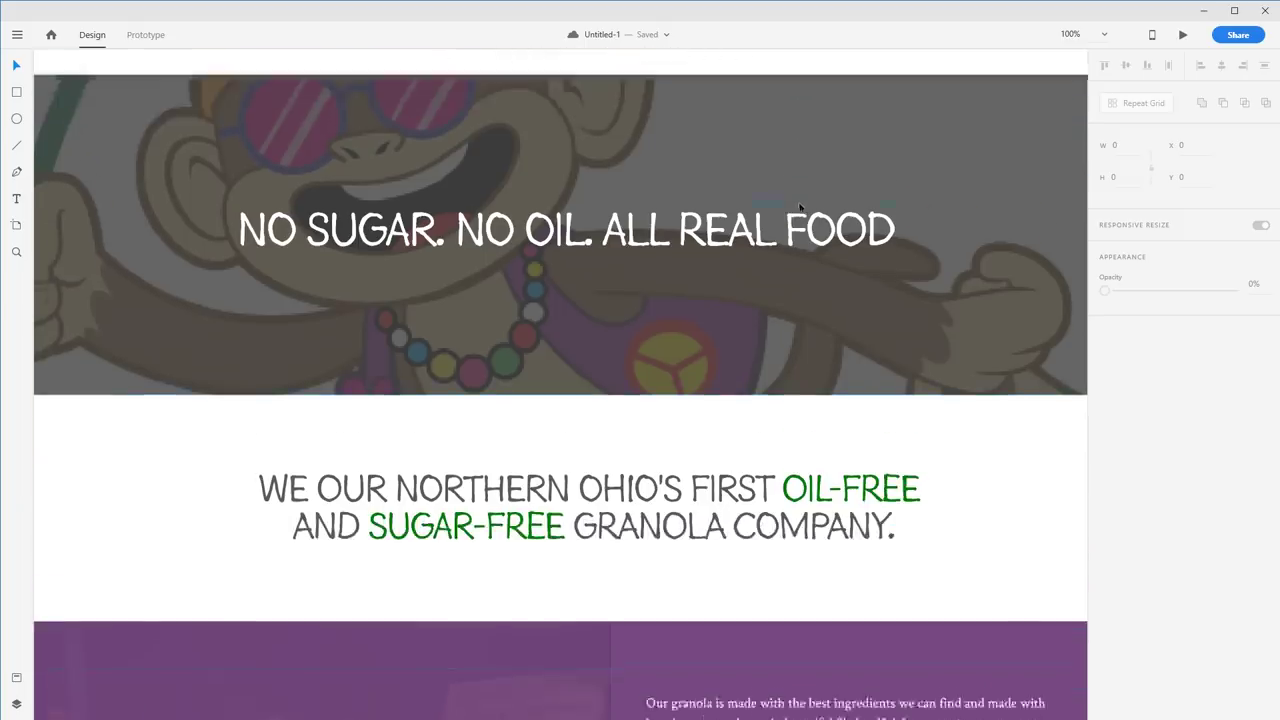
{"action": "scroll", "coordinate": [800, 227], "scroll_direction": "down", "scroll_amount": 4}
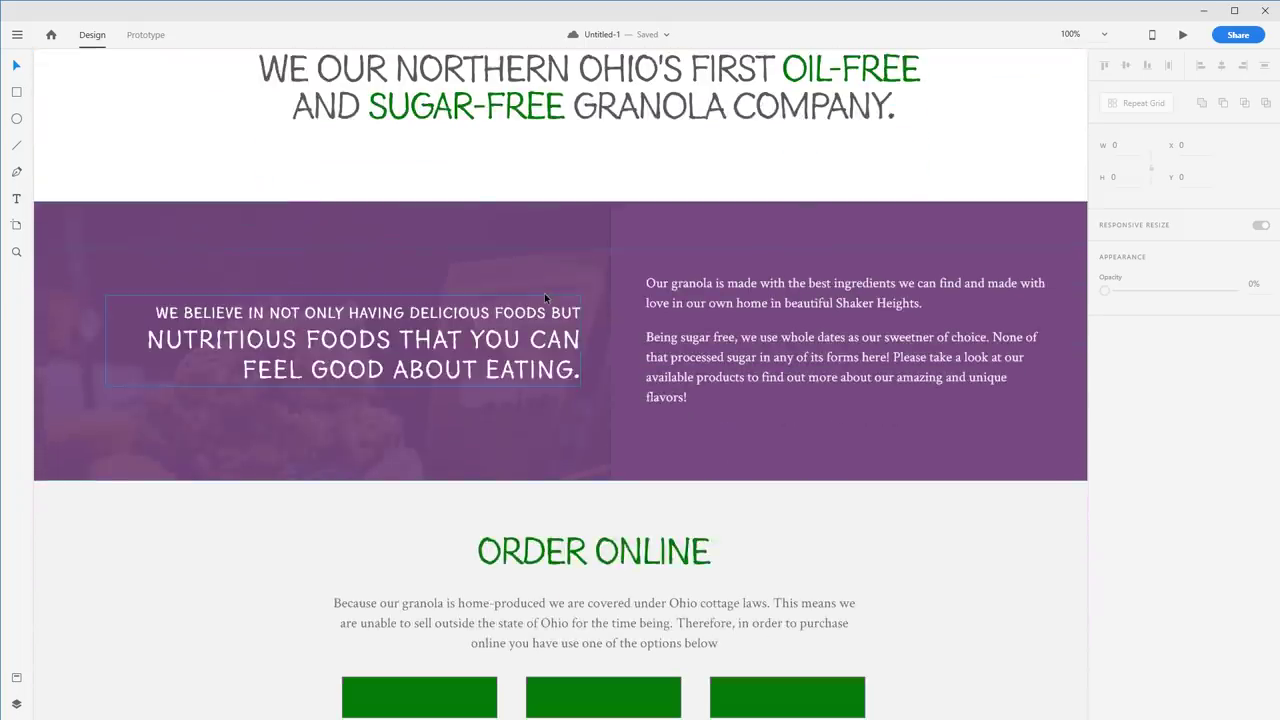
{"action": "key", "text": "ctrl+minus"}
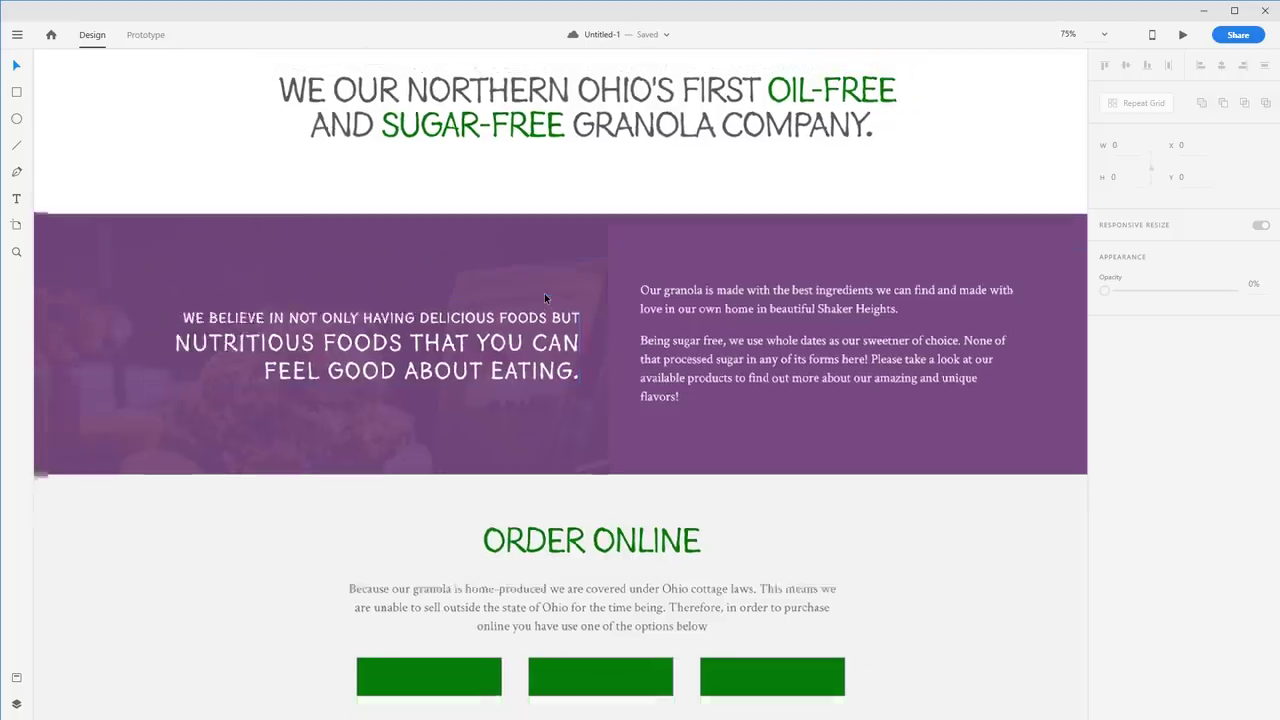
{"action": "scroll", "coordinate": [700, 400], "scroll_direction": "down", "scroll_amount": 1}
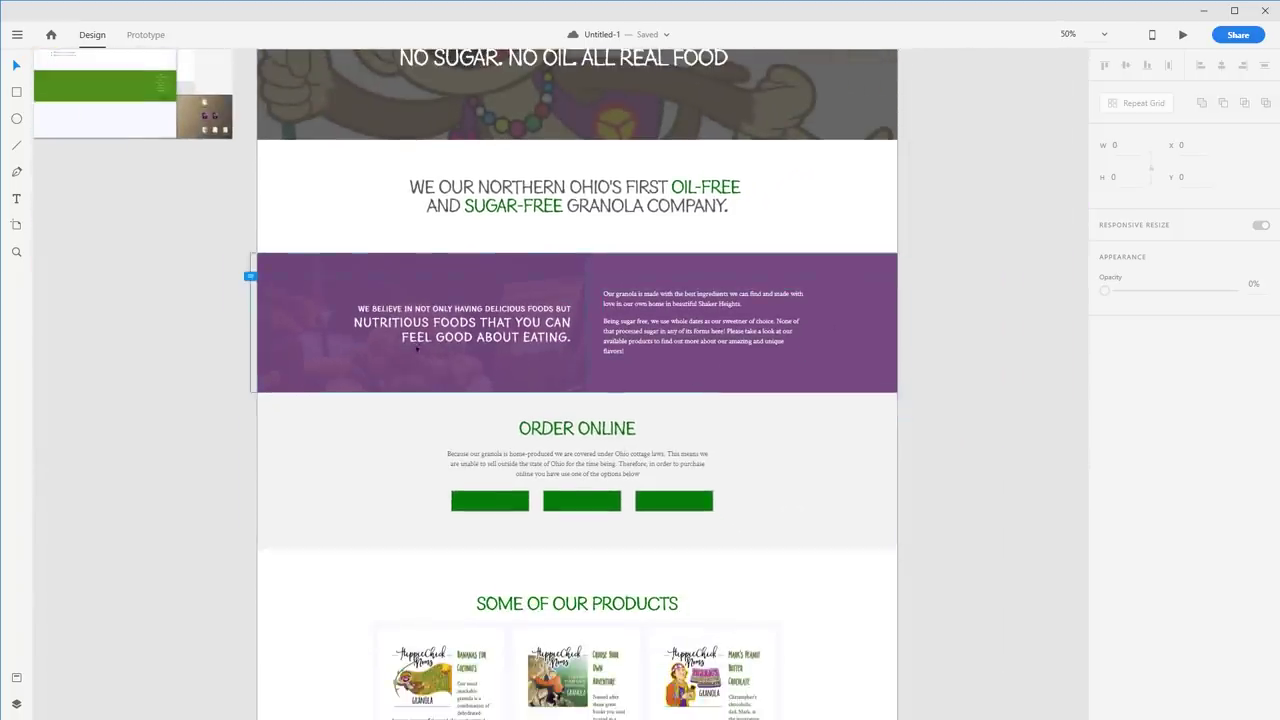
{"action": "scroll", "coordinate": [236, 317], "scroll_direction": "up", "scroll_amount": 1}
{"action": "left_click_drag", "start_coordinate": [240, 319], "coordinate": [499, 486]}
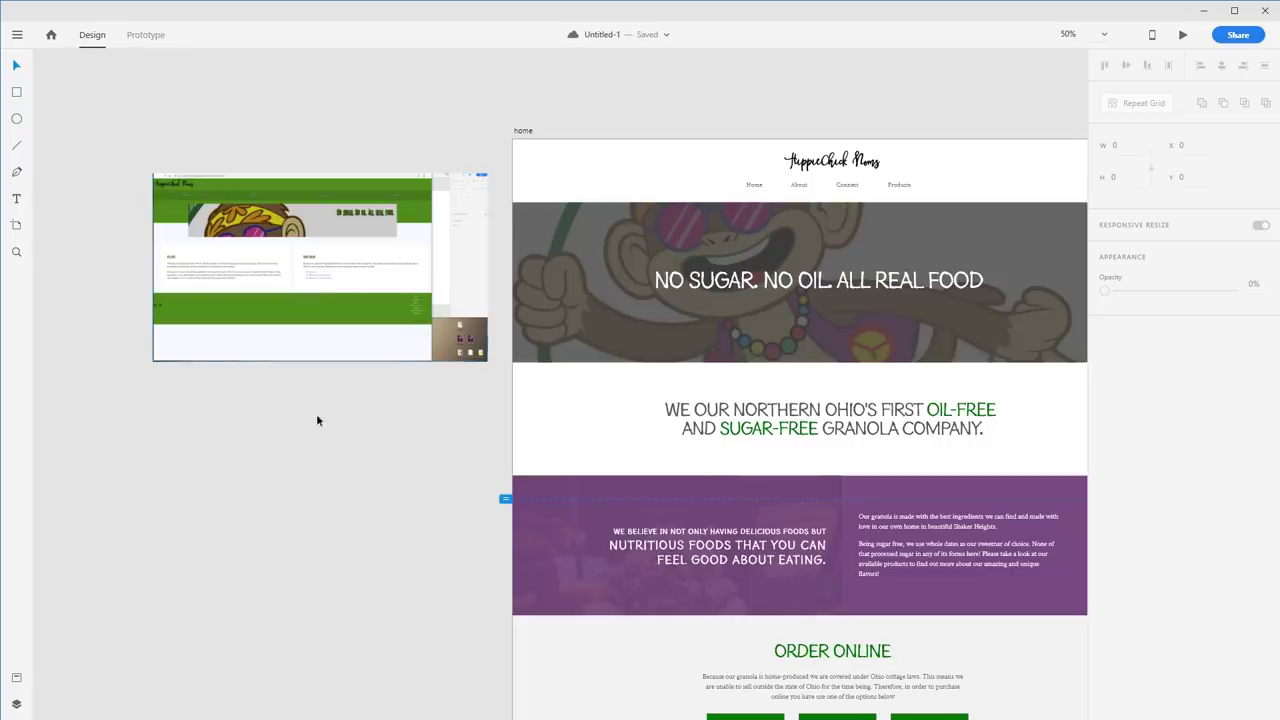
Step: Review the home artboard's section flow from the header and hero banner down to the "SOME OF OUR PRODUCTS" cards
{"action": "left_click_drag", "start_coordinate": [684, 466], "coordinate": [540, 411]}
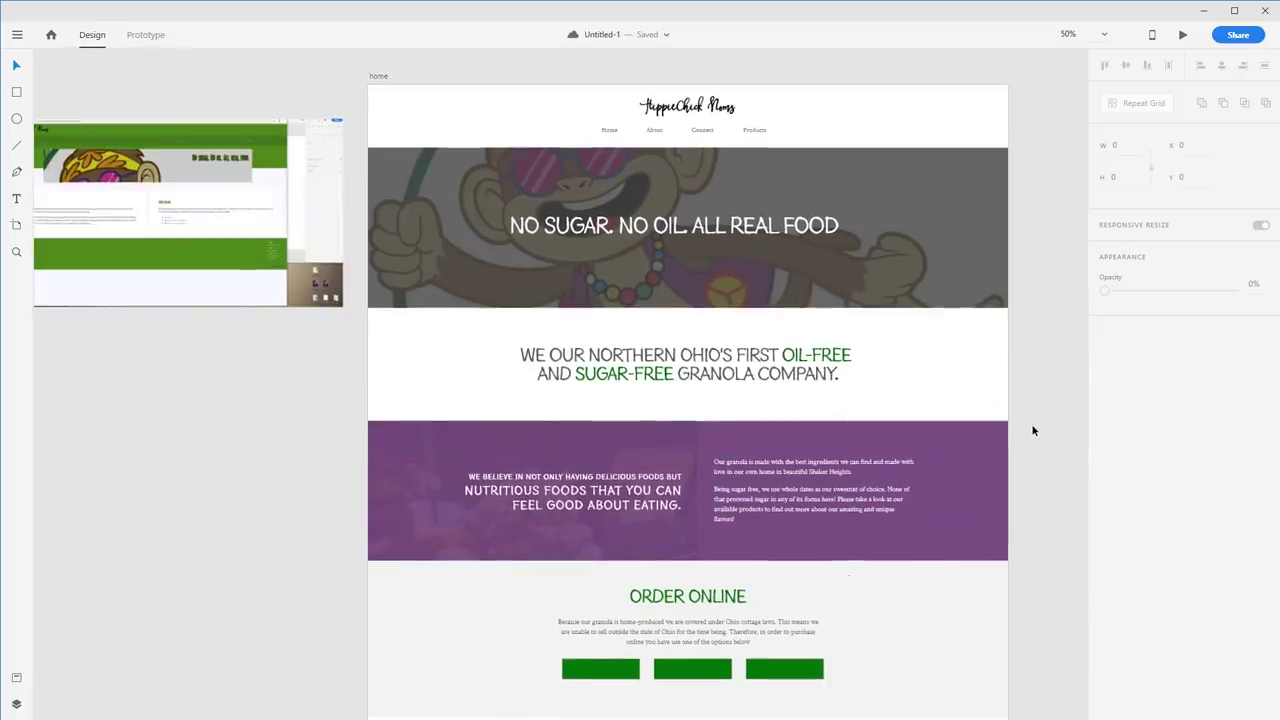
{"action": "scroll", "coordinate": [804, 542], "scroll_direction": "up", "scroll_amount": 1}
{"action": "scroll", "coordinate": [804, 542], "scroll_direction": "down", "scroll_amount": 4}
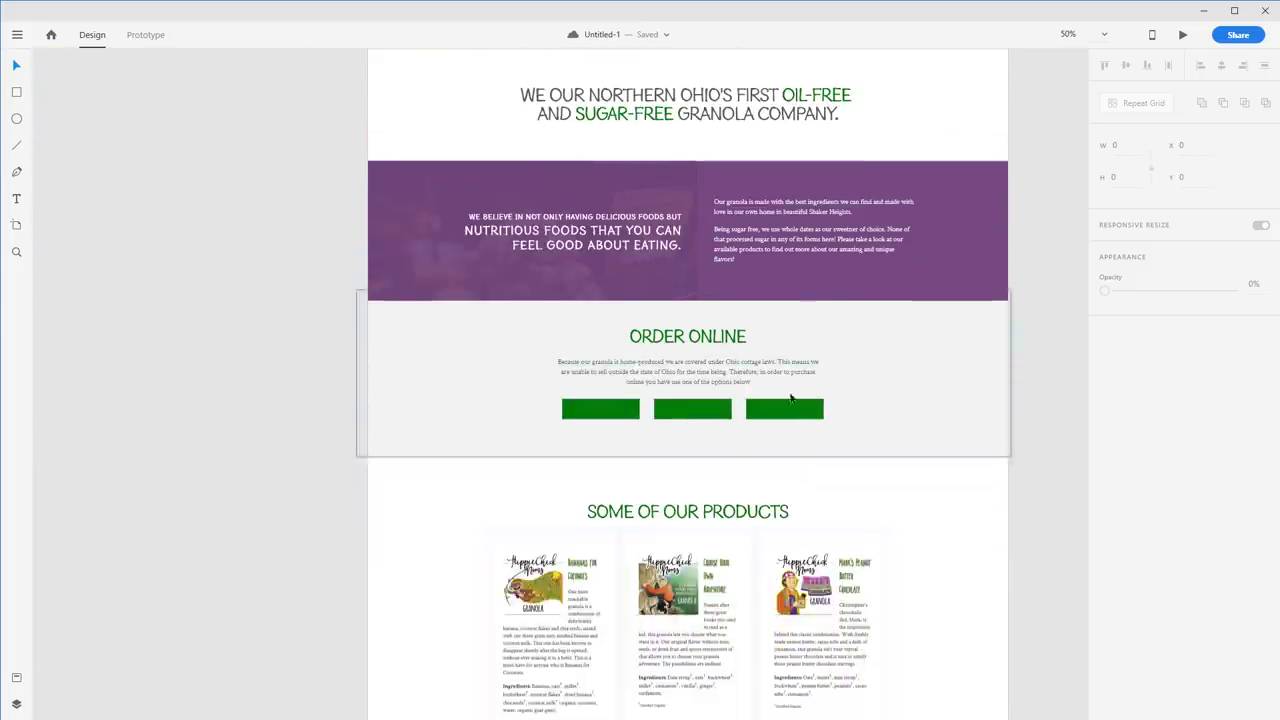
{"action": "scroll", "coordinate": [765, 443], "scroll_direction": "up", "scroll_amount": 2}
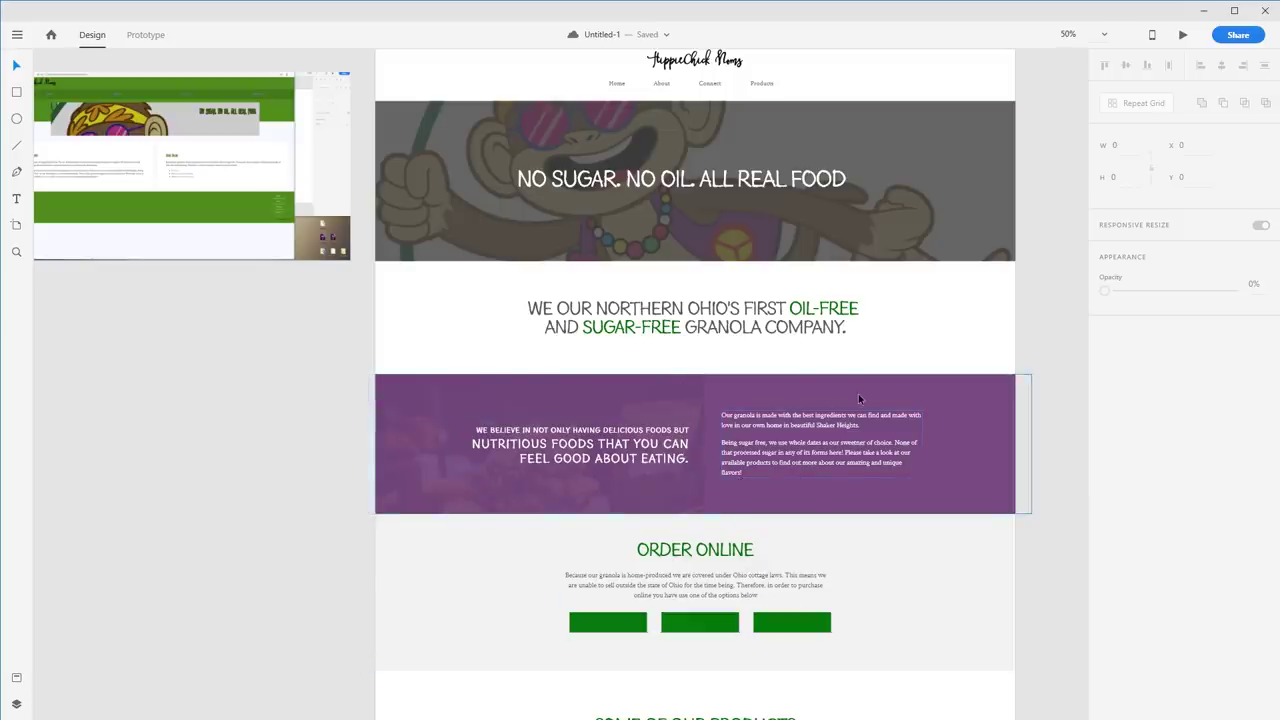
{"action": "scroll", "coordinate": [837, 396], "scroll_direction": "up", "scroll_amount": 1}
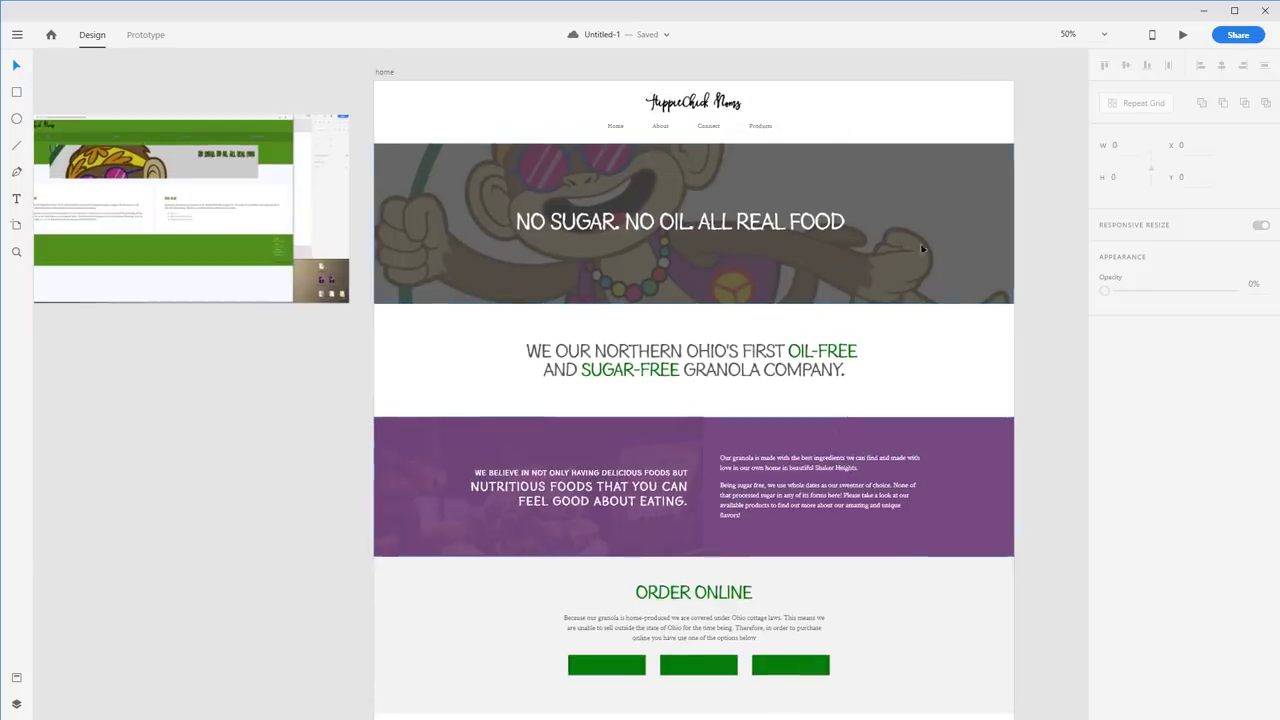
{"action": "scroll", "coordinate": [957, 594], "scroll_direction": "up", "scroll_amount": 2}
{"action": "scroll", "coordinate": [986, 580], "scroll_direction": "down", "scroll_amount": 5}
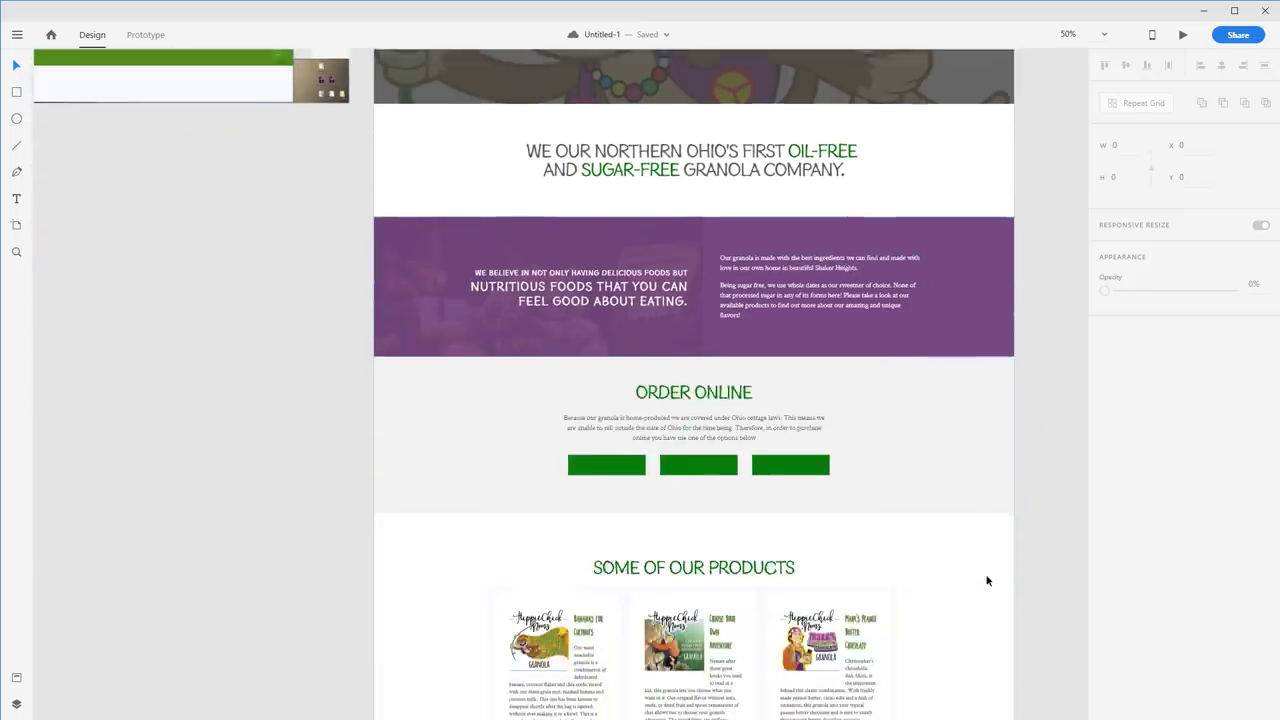
{"action": "left_click_drag", "start_coordinate": [980, 600], "coordinate": [946, 563]}
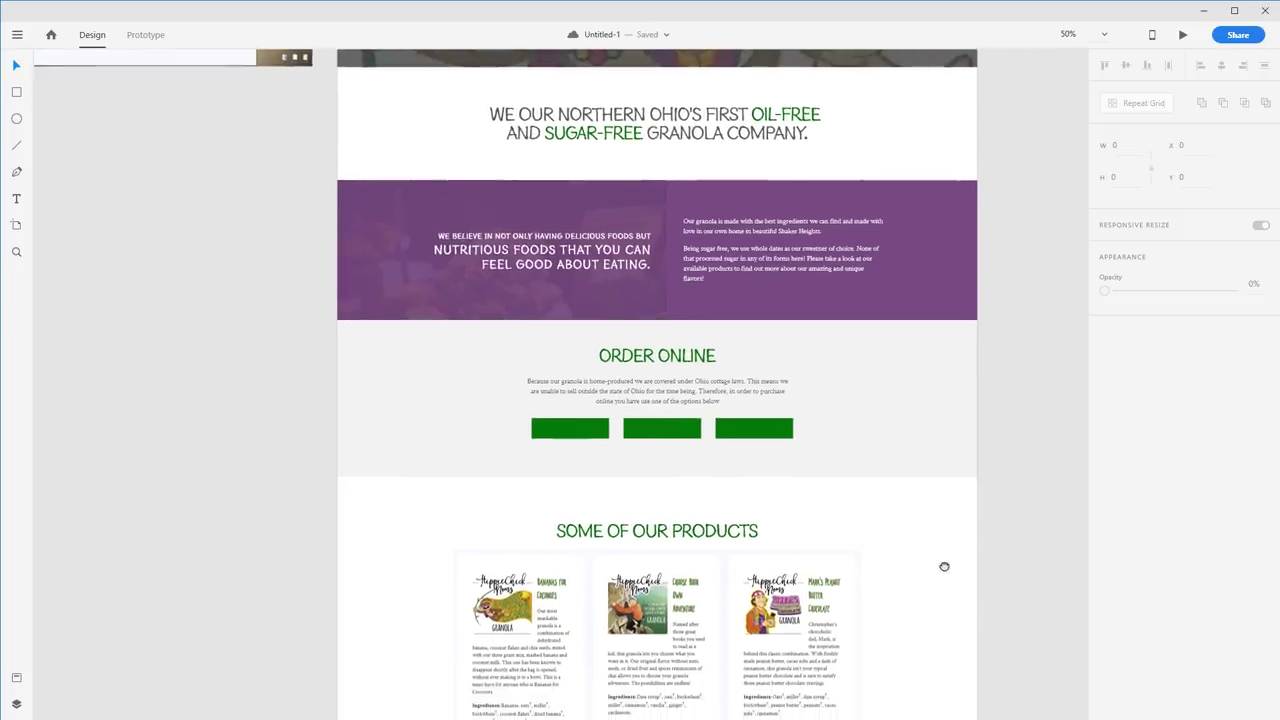
{"action": "left_click_drag", "start_coordinate": [873, 615], "coordinate": [865, 488]}
{"action": "scroll", "coordinate": [874, 523], "scroll_direction": "down", "scroll_amount": 1}
{"action": "scroll", "coordinate": [874, 525], "scroll_direction": "up", "scroll_amount": 5}
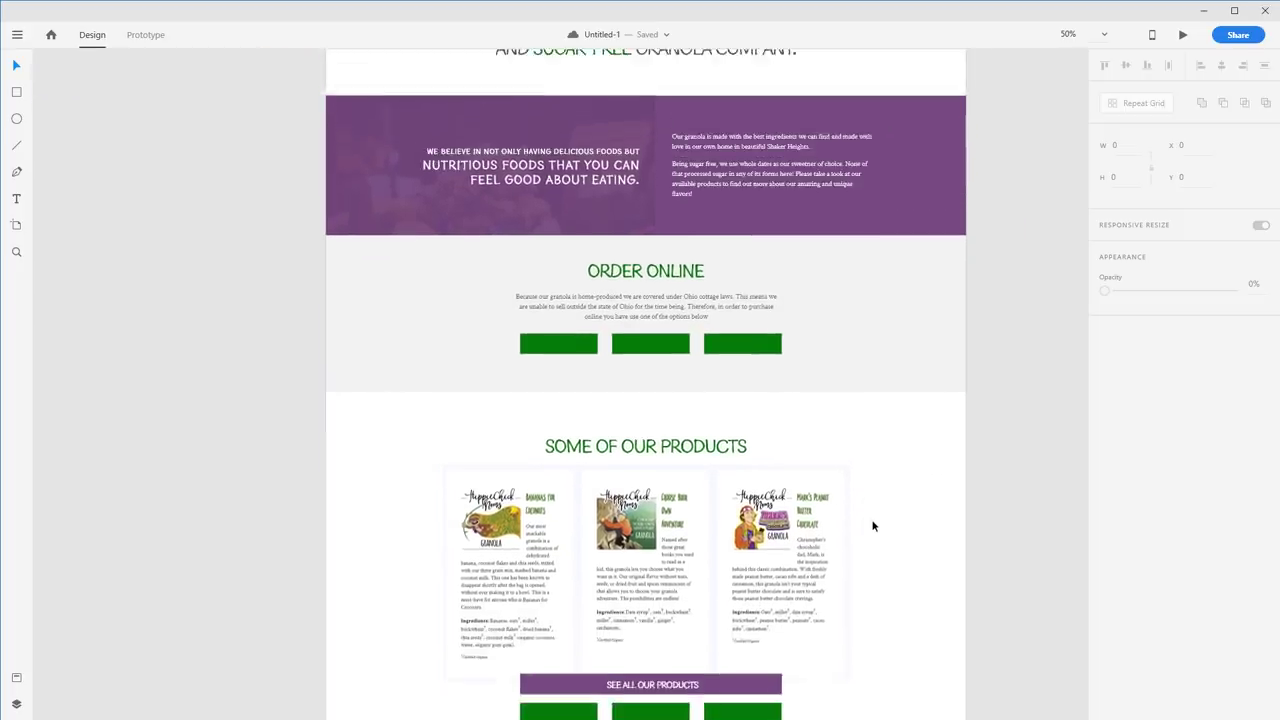